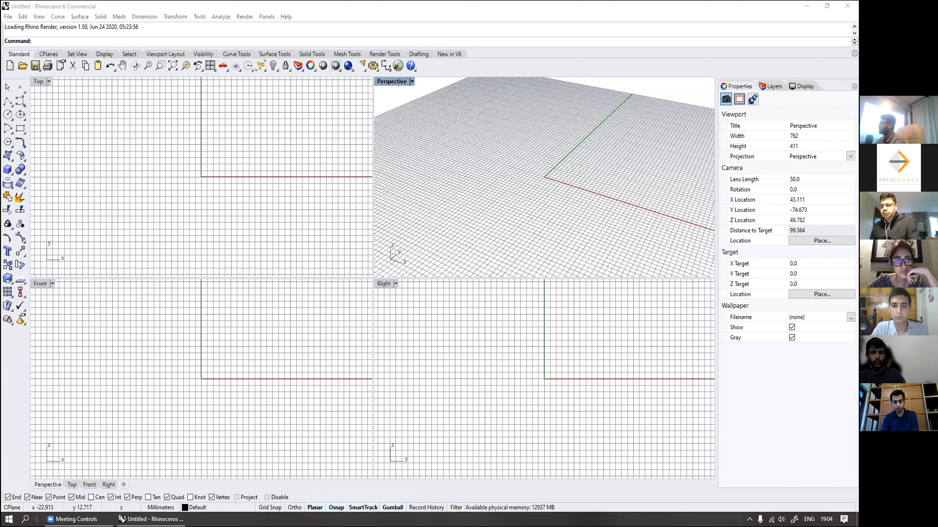
Step: Set the Perspective viewport's background to Use Application Settings
{"action": "left_click", "coordinate": [802, 86]}
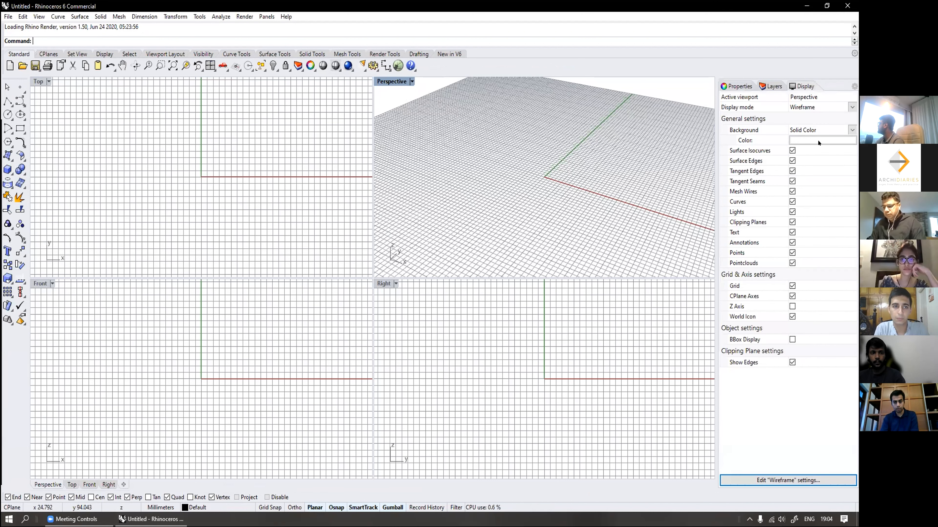
{"action": "left_click", "coordinate": [851, 130]}
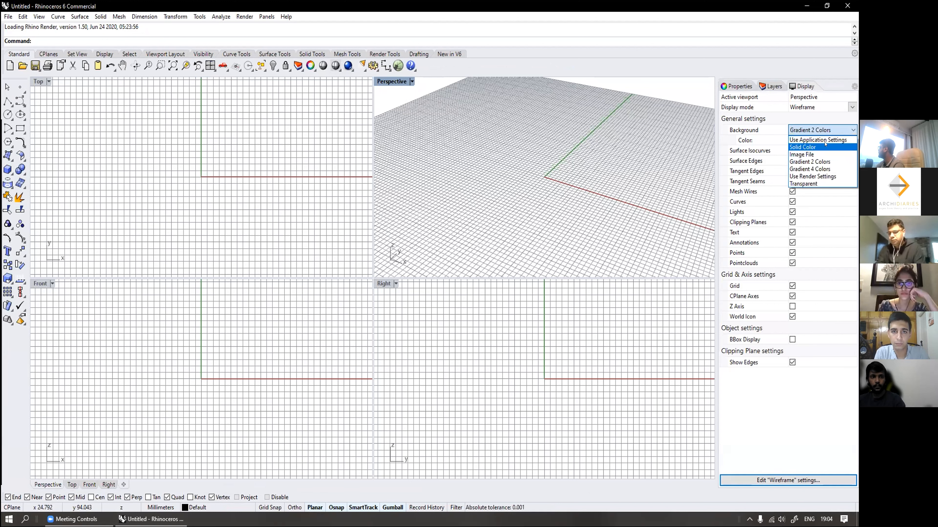
{"action": "left_click", "coordinate": [812, 147]}
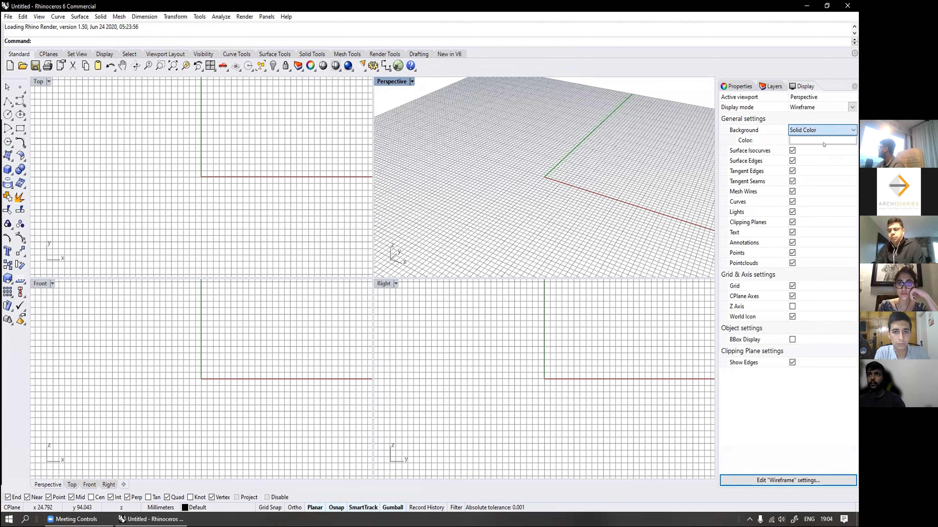
{"action": "left_click", "coordinate": [829, 131]}
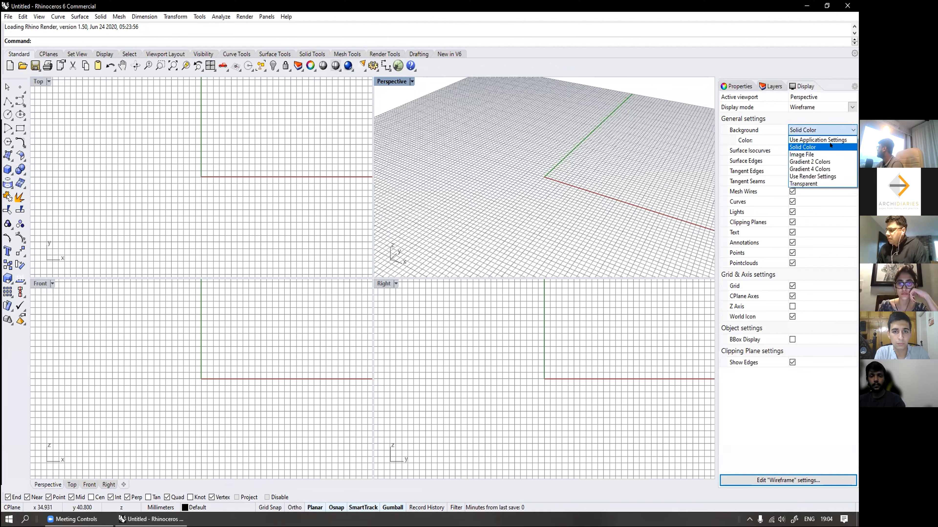
{"action": "left_click", "coordinate": [827, 139]}
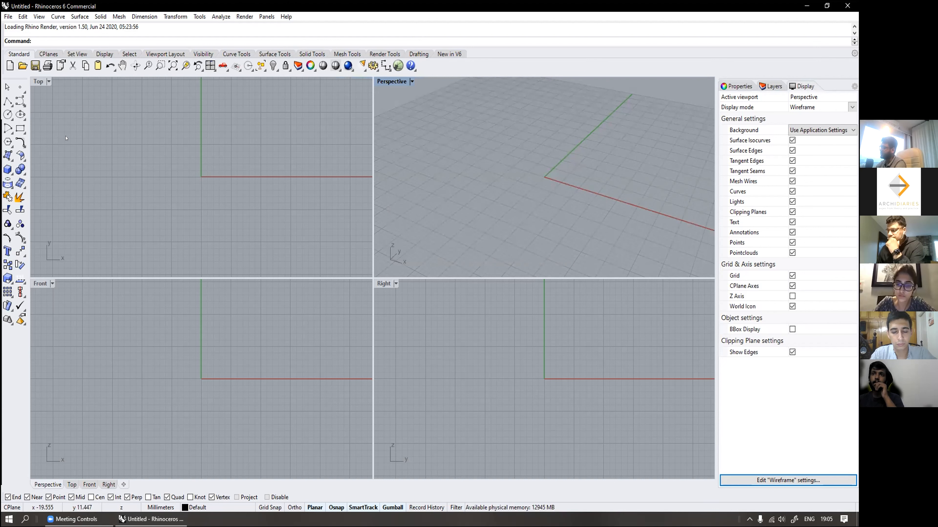
Step: Switch to Paint with a blank canvas for handwritten notes
{"action": "left_click", "coordinate": [9, 519]}
{"action": "left_click", "coordinate": [261, 300]}
{"action": "left_click", "coordinate": [3, 519]}
{"action": "type", "text": "paint"}
{"action": "key", "text": "Return"}
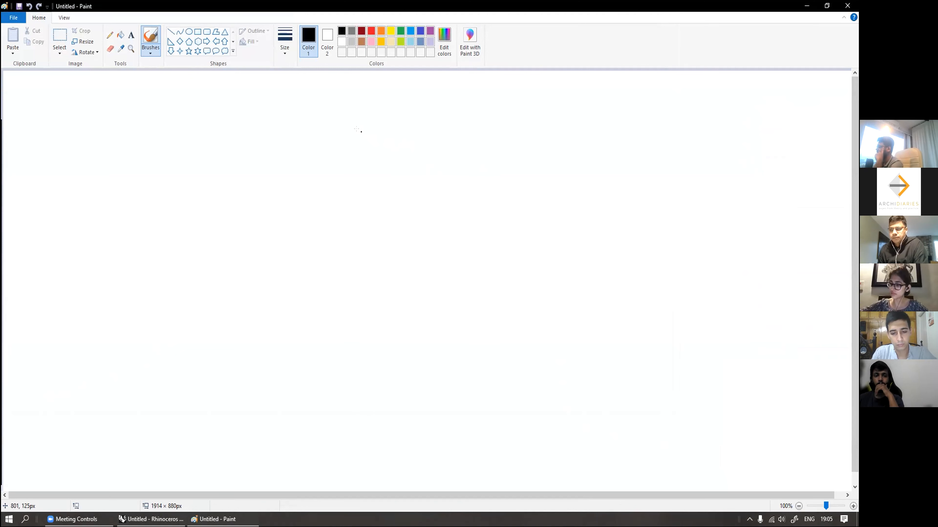
{"action": "left_click", "coordinate": [377, 105]}
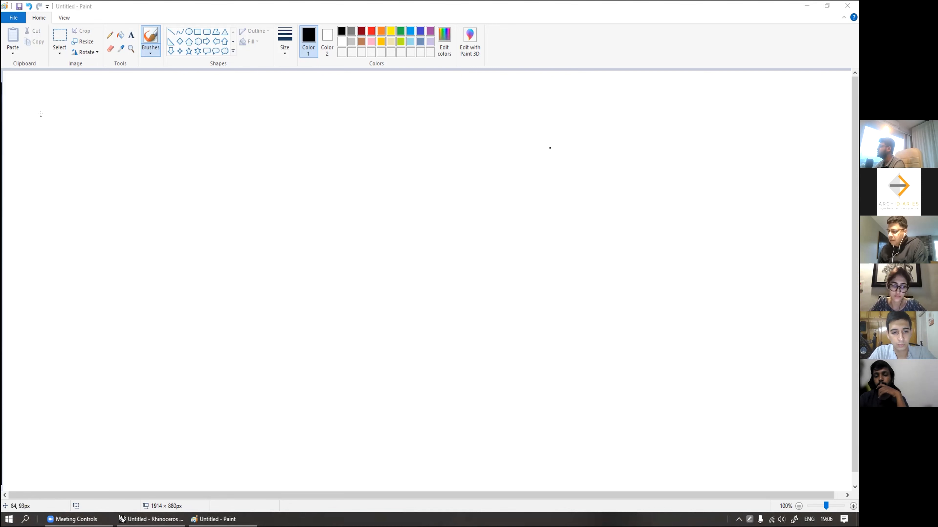
{"action": "mouse_move", "coordinate": [54, 119]}
{"action": "left_mouse_down"}
{"action": "mouse_move", "coordinate": [66, 108]}
{"action": "mouse_move", "coordinate": [66, 149]}
{"action": "mouse_move", "coordinate": [53, 101]}
{"action": "left_mouse_up"}
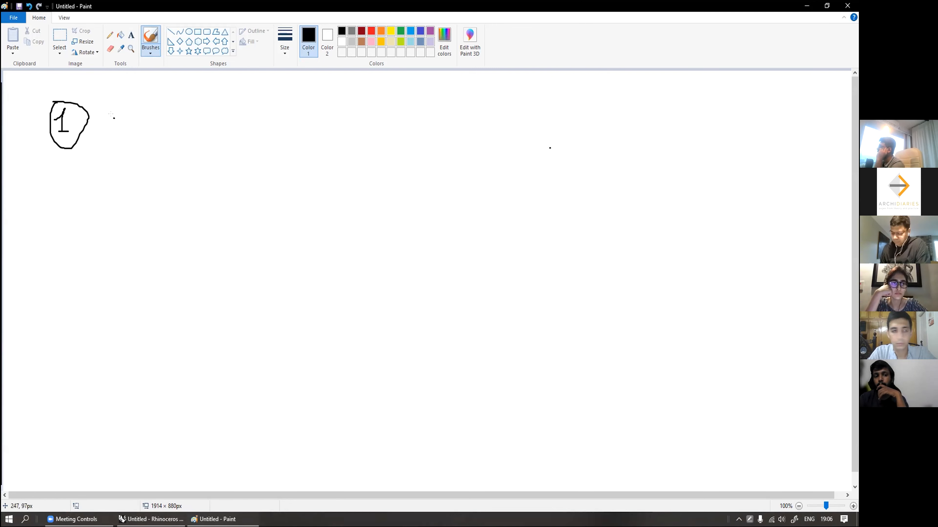
{"action": "mouse_move", "coordinate": [114, 119]}
{"action": "left_mouse_down"}
{"action": "mouse_move", "coordinate": [123, 136]}
{"action": "mouse_move", "coordinate": [126, 125]}
{"action": "mouse_move", "coordinate": [144, 130]}
{"action": "mouse_move", "coordinate": [175, 152]}
{"action": "mouse_move", "coordinate": [153, 142]}
{"action": "left_mouse_up"}
{"action": "left_click_drag", "start_coordinate": [210, 133], "coordinate": [227, 129]}
{"action": "left_click", "coordinate": [73, 195]}
{"action": "mouse_move", "coordinate": [60, 191]}
{"action": "left_mouse_down"}
{"action": "mouse_move", "coordinate": [72, 209]}
{"action": "mouse_move", "coordinate": [59, 187]}
{"action": "left_mouse_up"}
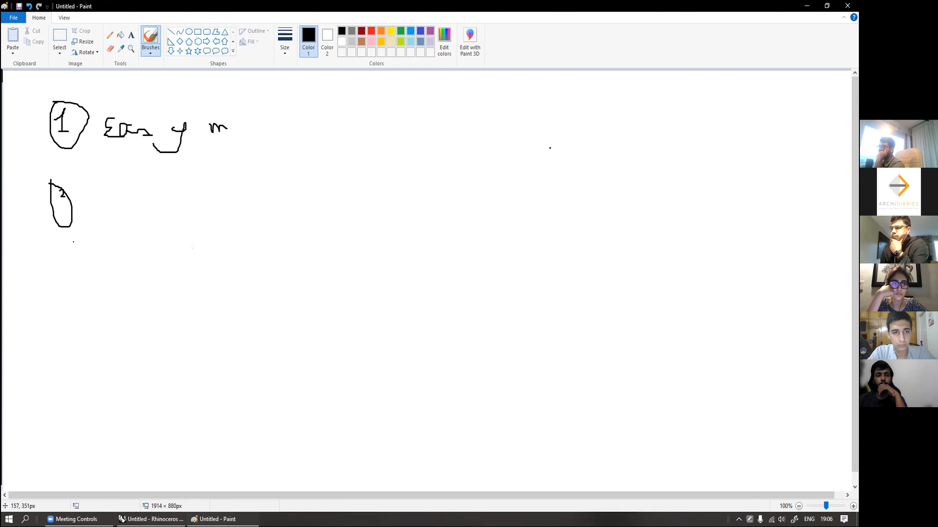
{"action": "mouse_move", "coordinate": [90, 191]}
{"action": "left_mouse_down"}
{"action": "mouse_move", "coordinate": [90, 210]}
{"action": "mouse_move", "coordinate": [136, 206]}
{"action": "mouse_move", "coordinate": [144, 226]}
{"action": "mouse_move", "coordinate": [161, 208]}
{"action": "left_mouse_up"}
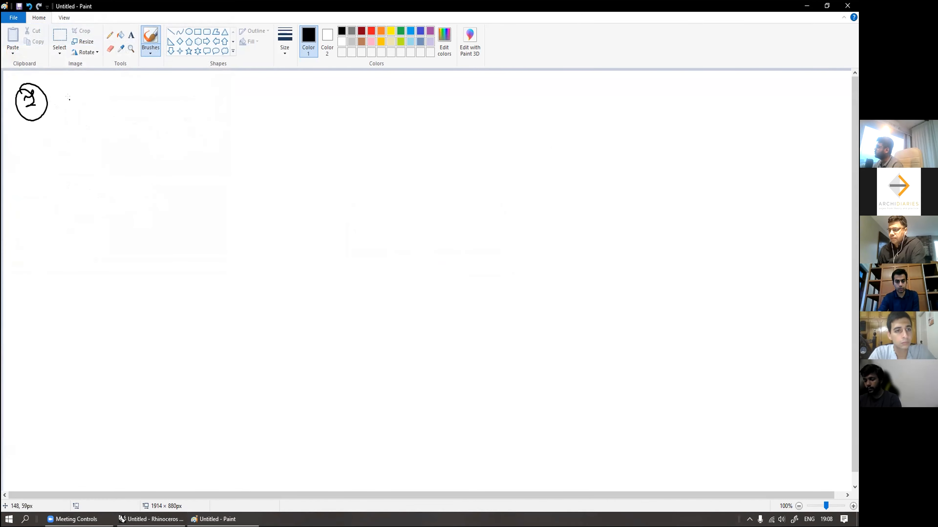
Step: Handwrite "Easy model" beside the circled 1 and add a circled 2 with "Measures" below it
{"action": "mouse_move", "coordinate": [75, 93]}
{"action": "left_mouse_down"}
{"action": "mouse_move", "coordinate": [73, 115]}
{"action": "mouse_move", "coordinate": [180, 107]}
{"action": "mouse_move", "coordinate": [210, 89]}
{"action": "mouse_move", "coordinate": [238, 108]}
{"action": "left_mouse_up"}
{"action": "mouse_move", "coordinate": [34, 143]}
{"action": "left_mouse_down"}
{"action": "mouse_move", "coordinate": [46, 155]}
{"action": "mouse_move", "coordinate": [42, 136]}
{"action": "left_mouse_up"}
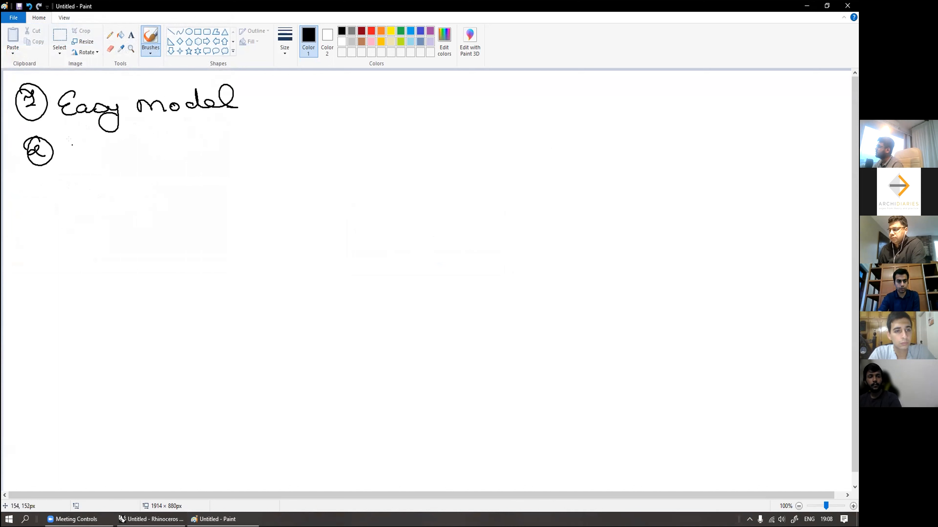
{"action": "mouse_move", "coordinate": [71, 161]}
{"action": "left_mouse_down"}
{"action": "mouse_move", "coordinate": [82, 152]}
{"action": "mouse_move", "coordinate": [91, 162]}
{"action": "mouse_move", "coordinate": [200, 150]}
{"action": "left_mouse_up"}
Step: Handwrite a circled 3 with "Organic shape" as the third list item
{"action": "left_click_drag", "start_coordinate": [39, 186], "coordinate": [42, 200]}
{"action": "mouse_move", "coordinate": [35, 182]}
{"action": "left_mouse_down"}
{"action": "mouse_move", "coordinate": [22, 209]}
{"action": "mouse_move", "coordinate": [37, 181]}
{"action": "left_mouse_up"}
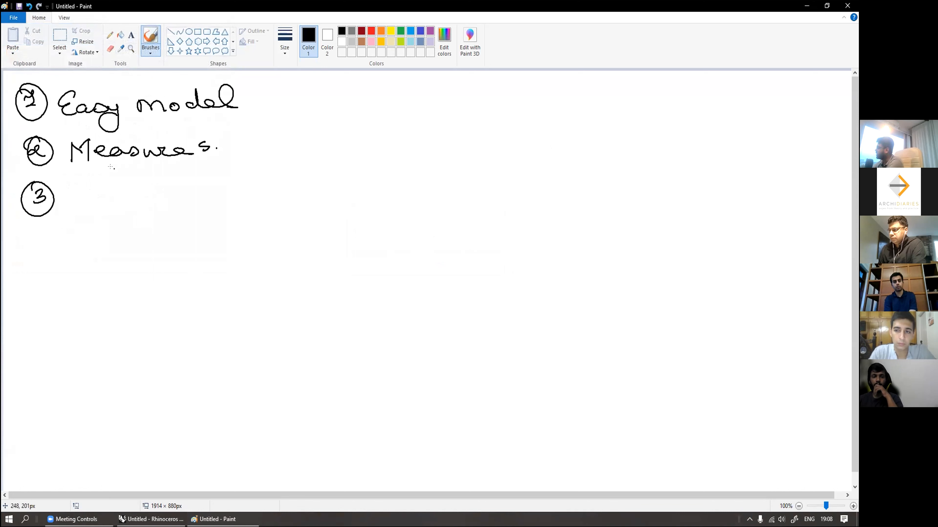
{"action": "mouse_move", "coordinate": [83, 189]}
{"action": "left_mouse_down"}
{"action": "mouse_move", "coordinate": [74, 189]}
{"action": "mouse_move", "coordinate": [84, 189]}
{"action": "left_mouse_up"}
{"action": "mouse_move", "coordinate": [97, 201]}
{"action": "left_mouse_down"}
{"action": "mouse_move", "coordinate": [171, 201]}
{"action": "mouse_move", "coordinate": [197, 193]}
{"action": "mouse_move", "coordinate": [195, 182]}
{"action": "mouse_move", "coordinate": [220, 198]}
{"action": "mouse_move", "coordinate": [240, 186]}
{"action": "mouse_move", "coordinate": [237, 199]}
{"action": "left_mouse_up"}
{"action": "mouse_move", "coordinate": [254, 179]}
{"action": "left_mouse_down"}
{"action": "mouse_move", "coordinate": [256, 199]}
{"action": "mouse_move", "coordinate": [267, 198]}
{"action": "left_mouse_up"}
{"action": "left_click_drag", "start_coordinate": [278, 189], "coordinate": [281, 219]}
{"action": "left_click_drag", "start_coordinate": [281, 192], "coordinate": [313, 196]}
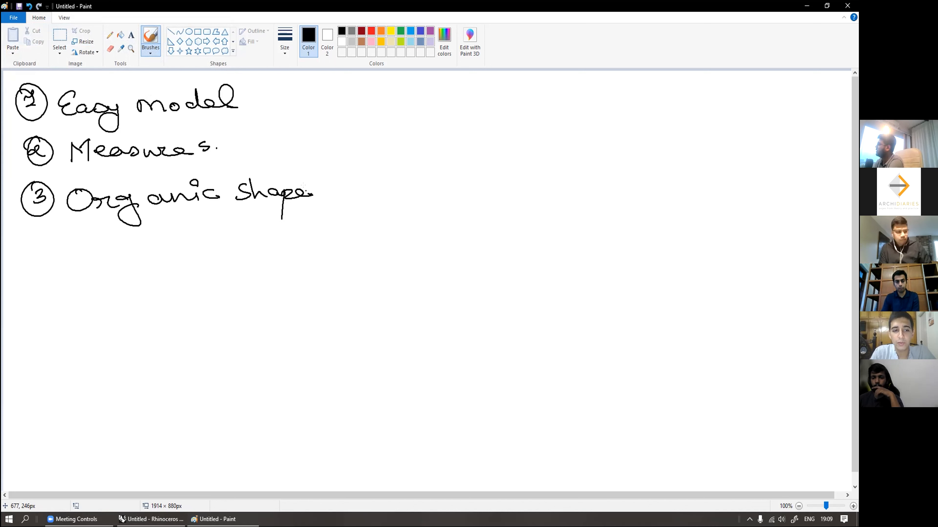
Step: Handwrite a circled 4 with "Grasshopper" as the fourth list item
{"action": "left_click", "coordinate": [33, 241]}
{"action": "mouse_move", "coordinate": [31, 236]}
{"action": "left_mouse_down"}
{"action": "mouse_move", "coordinate": [37, 263]}
{"action": "mouse_move", "coordinate": [28, 233]}
{"action": "left_mouse_up"}
{"action": "mouse_move", "coordinate": [84, 242]}
{"action": "left_mouse_down"}
{"action": "mouse_move", "coordinate": [99, 265]}
{"action": "mouse_move", "coordinate": [145, 263]}
{"action": "left_mouse_up"}
{"action": "mouse_move", "coordinate": [162, 258]}
{"action": "left_mouse_down"}
{"action": "mouse_move", "coordinate": [181, 275]}
{"action": "mouse_move", "coordinate": [234, 251]}
{"action": "mouse_move", "coordinate": [243, 261]}
{"action": "left_mouse_up"}
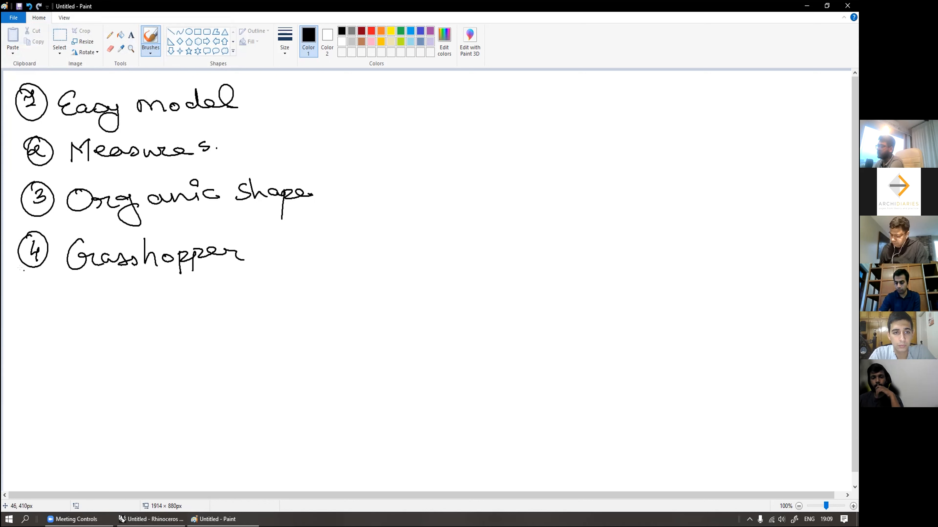
Step: Draw a tall bracket spanning the four list items and write "100%" beside it
{"action": "mouse_move", "coordinate": [273, 90]}
{"action": "left_mouse_down"}
{"action": "mouse_move", "coordinate": [295, 149]}
{"action": "mouse_move", "coordinate": [259, 273]}
{"action": "left_mouse_up"}
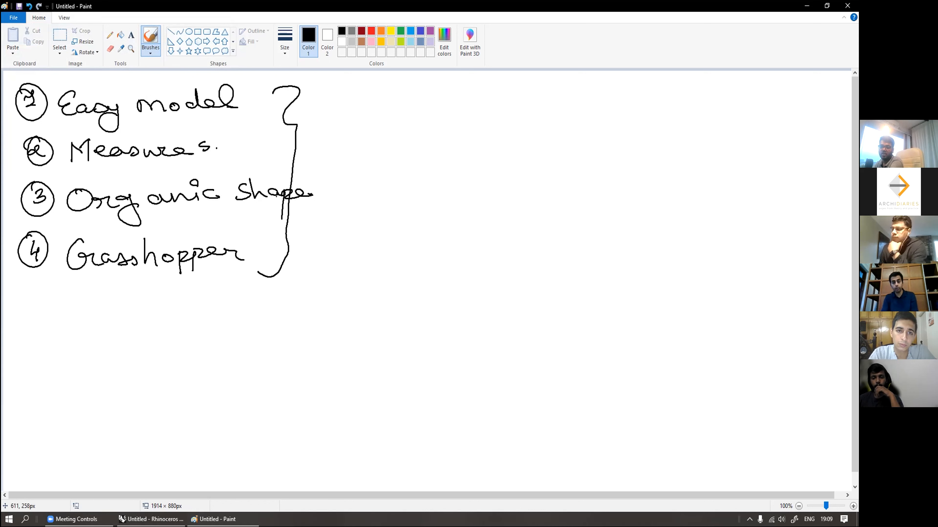
{"action": "left_click_drag", "start_coordinate": [325, 100], "coordinate": [324, 115]}
{"action": "mouse_move", "coordinate": [336, 104]}
{"action": "left_mouse_down"}
{"action": "mouse_move", "coordinate": [353, 119]}
{"action": "mouse_move", "coordinate": [367, 110]}
{"action": "mouse_move", "coordinate": [371, 120]}
{"action": "left_mouse_up"}
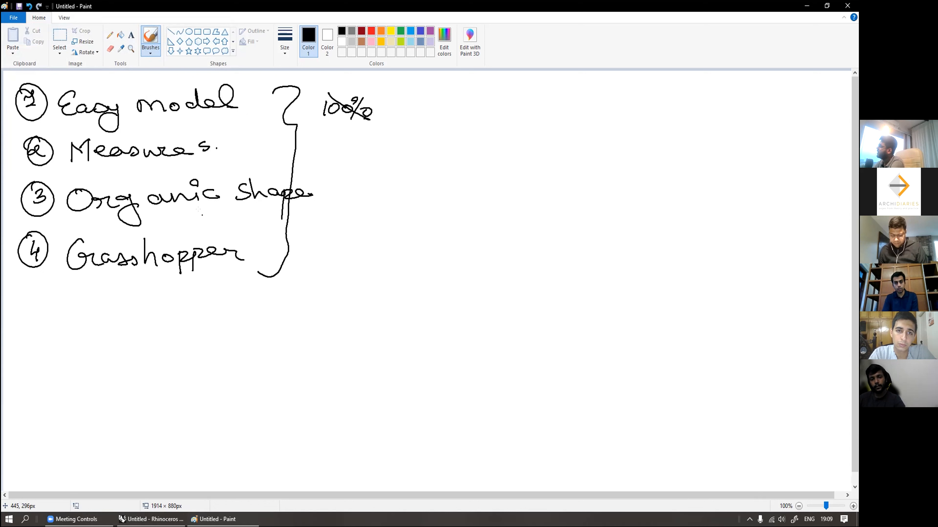
Step: Tick "Easy model" and "Measures", and draw arrows beside the last three list items
{"action": "mouse_move", "coordinate": [243, 100]}
{"action": "left_mouse_down"}
{"action": "mouse_move", "coordinate": [272, 82]}
{"action": "mouse_move", "coordinate": [263, 81]}
{"action": "left_mouse_up"}
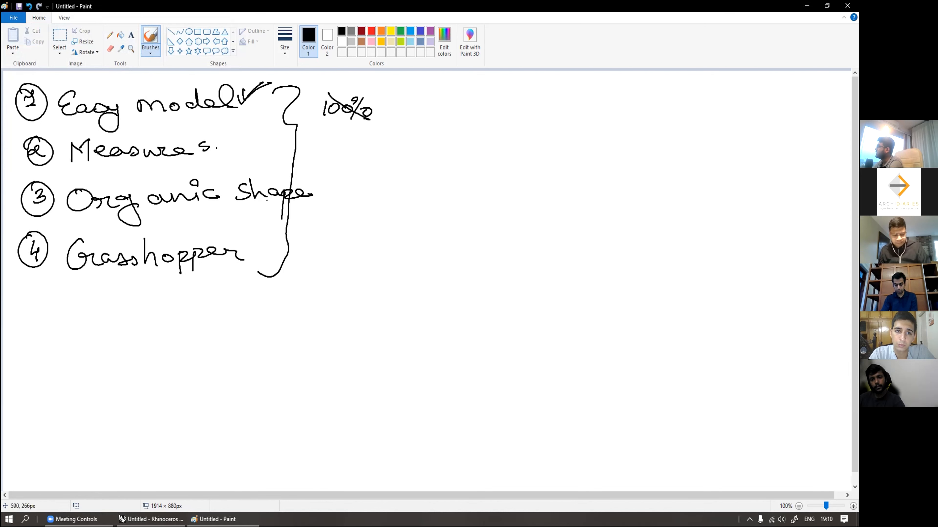
{"action": "left_click_drag", "start_coordinate": [233, 142], "coordinate": [260, 129]}
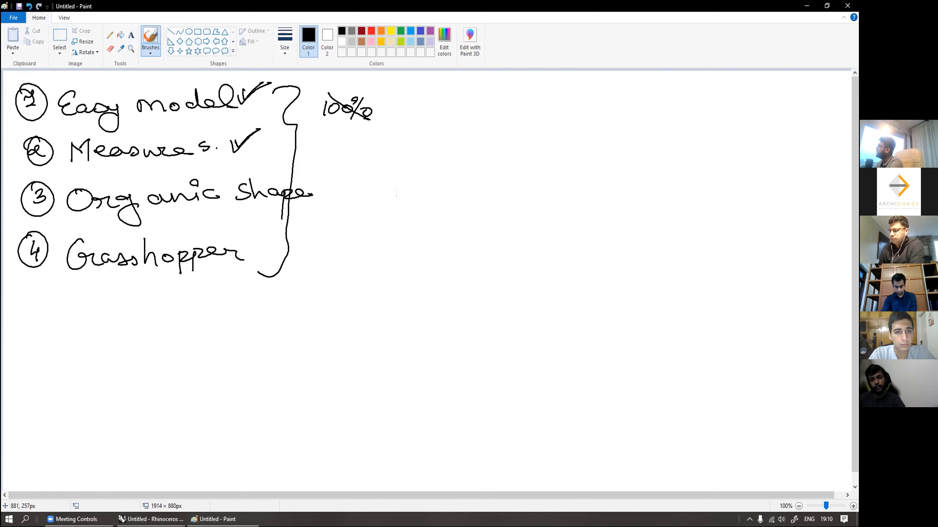
{"action": "mouse_move", "coordinate": [279, 142]}
{"action": "left_mouse_down"}
{"action": "mouse_move", "coordinate": [324, 147]}
{"action": "mouse_move", "coordinate": [318, 155]}
{"action": "left_mouse_up"}
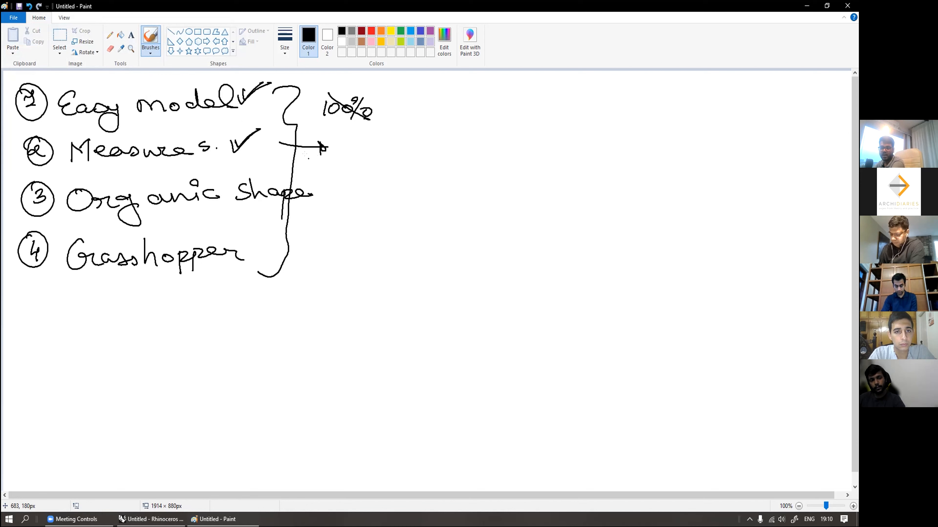
{"action": "left_click_drag", "start_coordinate": [319, 192], "coordinate": [362, 192]}
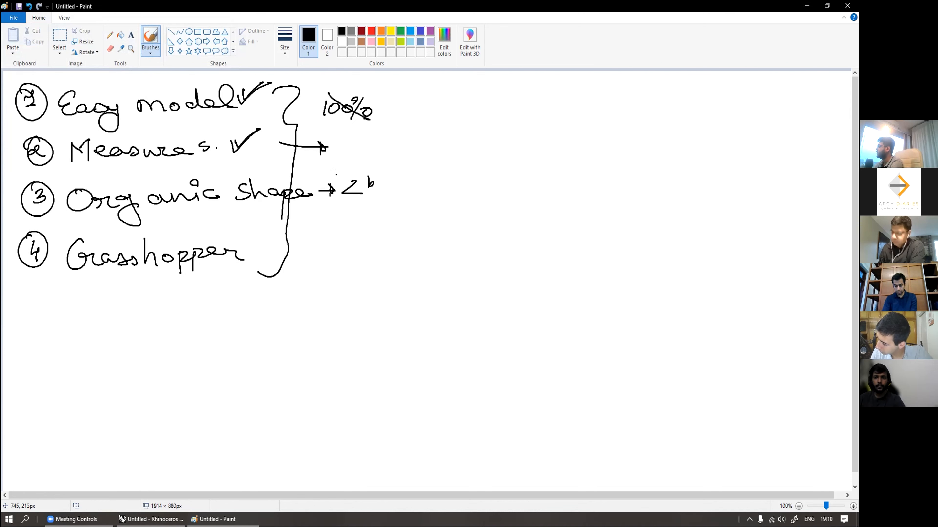
{"action": "mouse_move", "coordinate": [253, 249]}
{"action": "left_mouse_down"}
{"action": "mouse_move", "coordinate": [301, 246]}
{"action": "mouse_move", "coordinate": [303, 260]}
{"action": "left_mouse_up"}
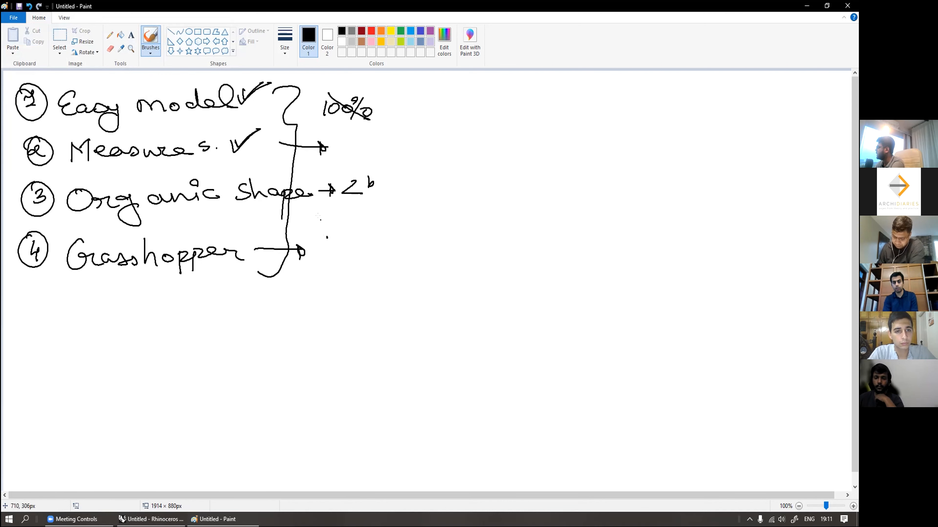
{"action": "left_click_drag", "start_coordinate": [219, 182], "coordinate": [222, 181]}
Step: Draw a vertical divider beside the list and handwrite the heading "Nurbs soft" past it
{"action": "left_click_drag", "start_coordinate": [398, 79], "coordinate": [399, 296]}
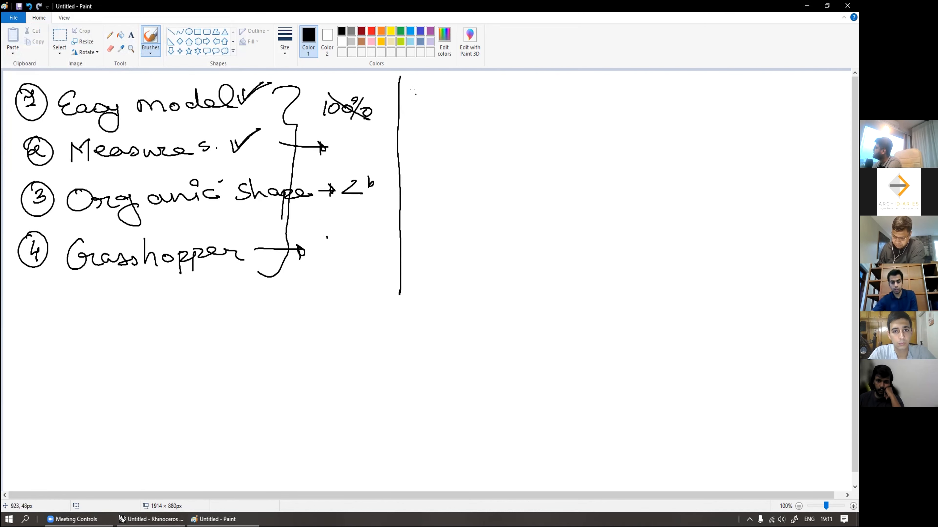
{"action": "mouse_move", "coordinate": [420, 87]}
{"action": "left_mouse_down"}
{"action": "mouse_move", "coordinate": [419, 107]}
{"action": "mouse_move", "coordinate": [436, 80]}
{"action": "mouse_move", "coordinate": [460, 101]}
{"action": "mouse_move", "coordinate": [468, 92]}
{"action": "mouse_move", "coordinate": [481, 104]}
{"action": "mouse_move", "coordinate": [532, 99]}
{"action": "left_mouse_up"}
{"action": "left_click_drag", "start_coordinate": [545, 82], "coordinate": [541, 122]}
{"action": "left_click_drag", "start_coordinate": [557, 81], "coordinate": [555, 99]}
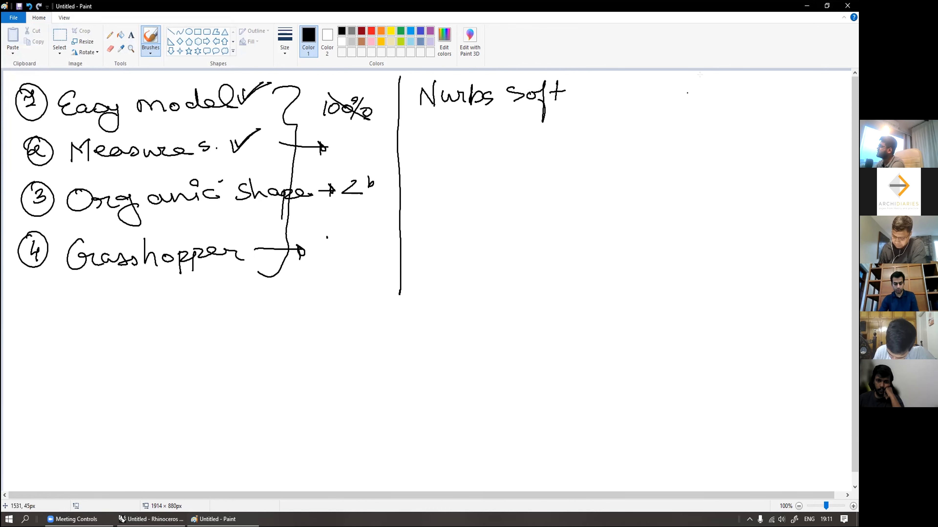
Step: Start a new blank picture without saving the current notes
{"action": "left_click", "coordinate": [14, 18]}
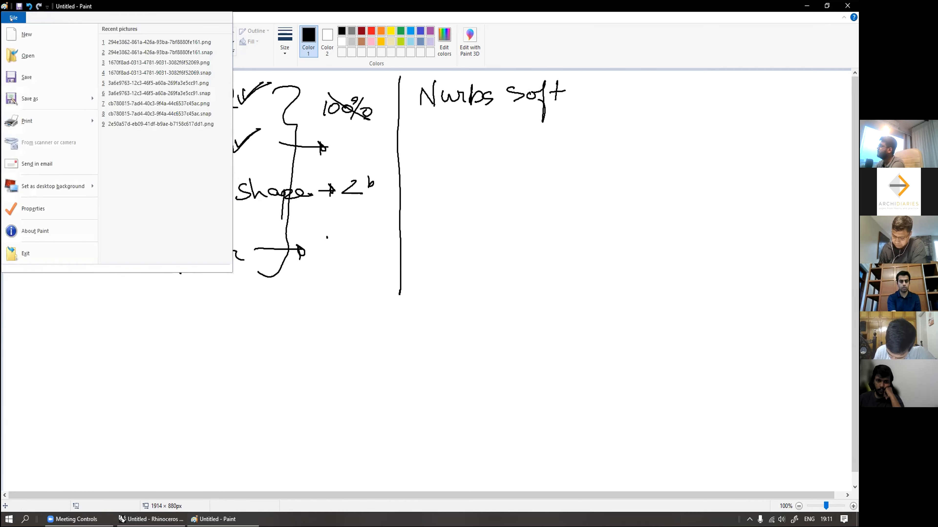
{"action": "left_click", "coordinate": [30, 34]}
{"action": "left_click", "coordinate": [445, 262]}
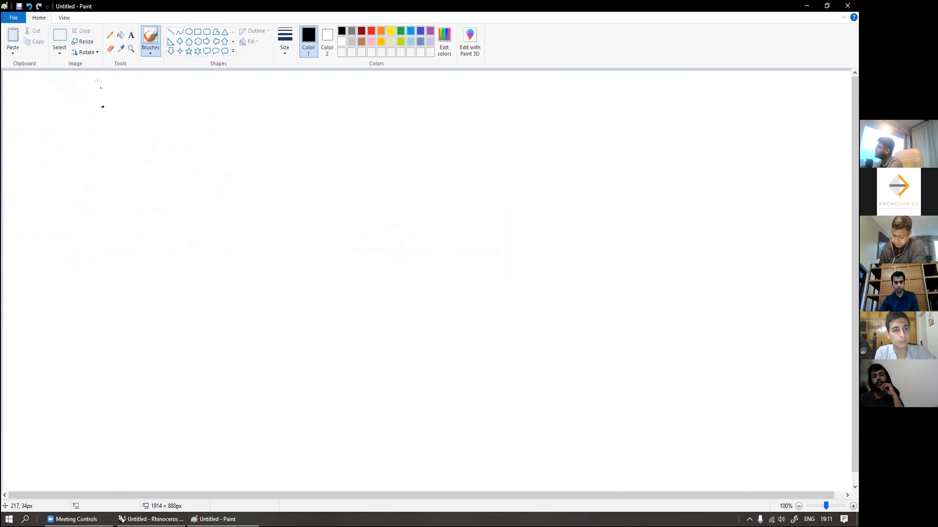
Step: Handwrite the heading "Nurbs" and draw a long vertical line splitting the canvas into two columns
{"action": "mouse_move", "coordinate": [107, 92]}
{"action": "left_mouse_down"}
{"action": "mouse_move", "coordinate": [105, 125]}
{"action": "mouse_move", "coordinate": [126, 87]}
{"action": "mouse_move", "coordinate": [163, 121]}
{"action": "left_mouse_up"}
{"action": "mouse_move", "coordinate": [163, 96]}
{"action": "left_mouse_down"}
{"action": "mouse_move", "coordinate": [162, 108]}
{"action": "mouse_move", "coordinate": [178, 117]}
{"action": "left_mouse_up"}
{"action": "left_click_drag", "start_coordinate": [180, 110], "coordinate": [191, 108]}
{"action": "left_click_drag", "start_coordinate": [388, 80], "coordinate": [365, 425]}
Step: Handwrite the heading "Mesh soft" over the second column and double-underline "Nurbs"
{"action": "left_click_drag", "start_coordinate": [498, 94], "coordinate": [542, 100]}
{"action": "mouse_move", "coordinate": [542, 92]}
{"action": "left_mouse_down"}
{"action": "mouse_move", "coordinate": [554, 100]}
{"action": "mouse_move", "coordinate": [587, 88]}
{"action": "mouse_move", "coordinate": [601, 116]}
{"action": "left_mouse_up"}
{"action": "left_click_drag", "start_coordinate": [618, 83], "coordinate": [617, 101]}
{"action": "left_click_drag", "start_coordinate": [613, 86], "coordinate": [621, 87]}
{"action": "left_click_drag", "start_coordinate": [100, 134], "coordinate": [182, 136]}
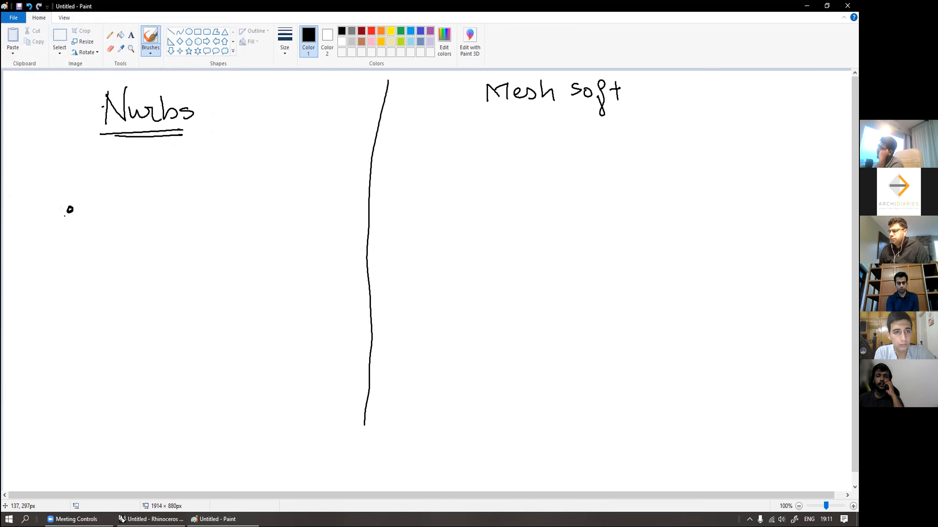
Step: Under "Nurbs", draw a circle with a radius arrow labelled r and an arrow pointing to the word "Calculation"
{"action": "mouse_move", "coordinate": [93, 207]}
{"action": "left_mouse_down"}
{"action": "mouse_move", "coordinate": [112, 197]}
{"action": "mouse_move", "coordinate": [95, 194]}
{"action": "left_mouse_up"}
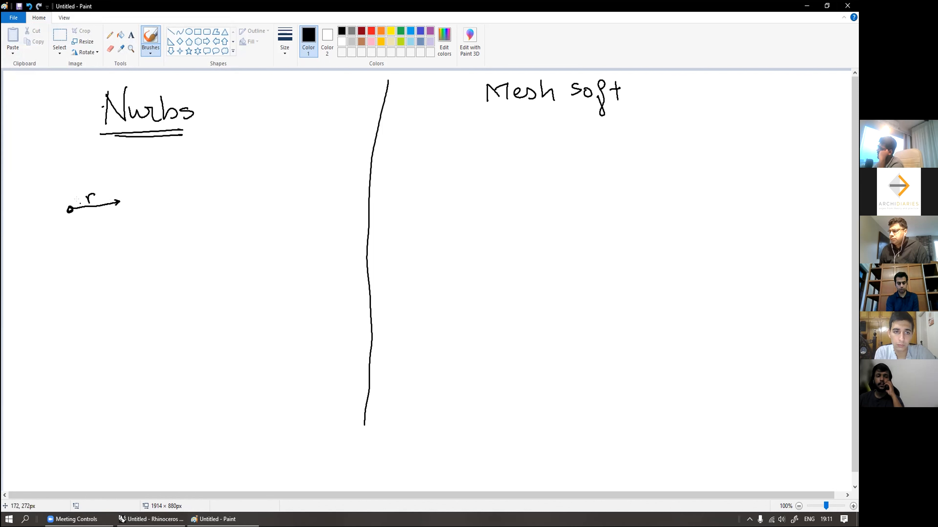
{"action": "mouse_move", "coordinate": [83, 164]}
{"action": "left_mouse_down"}
{"action": "mouse_move", "coordinate": [44, 175]}
{"action": "mouse_move", "coordinate": [35, 220]}
{"action": "mouse_move", "coordinate": [95, 243]}
{"action": "mouse_move", "coordinate": [119, 217]}
{"action": "mouse_move", "coordinate": [79, 162]}
{"action": "left_mouse_up"}
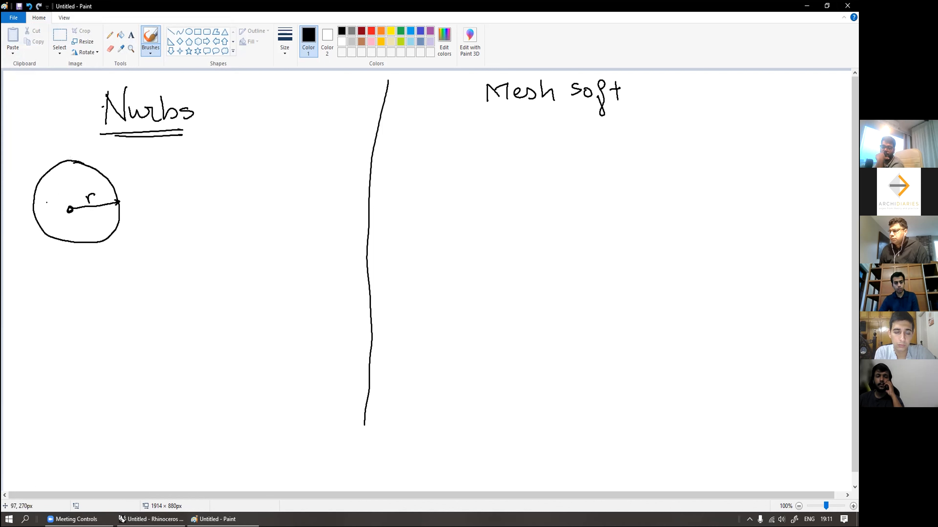
{"action": "left_click_drag", "start_coordinate": [147, 196], "coordinate": [182, 195]}
{"action": "mouse_move", "coordinate": [175, 189]}
{"action": "left_mouse_down"}
{"action": "mouse_move", "coordinate": [177, 200]}
{"action": "mouse_move", "coordinate": [235, 190]}
{"action": "left_mouse_up"}
{"action": "mouse_move", "coordinate": [202, 213]}
{"action": "left_mouse_down"}
{"action": "mouse_move", "coordinate": [191, 214]}
{"action": "mouse_move", "coordinate": [273, 222]}
{"action": "mouse_move", "coordinate": [311, 209]}
{"action": "mouse_move", "coordinate": [324, 220]}
{"action": "left_mouse_up"}
Step: Double-underline "Mesh" and draw a rough circle of short dashes around a centre dot below it
{"action": "mouse_move", "coordinate": [492, 109]}
{"action": "left_mouse_down"}
{"action": "mouse_move", "coordinate": [575, 108]}
{"action": "mouse_move", "coordinate": [560, 115]}
{"action": "left_mouse_up"}
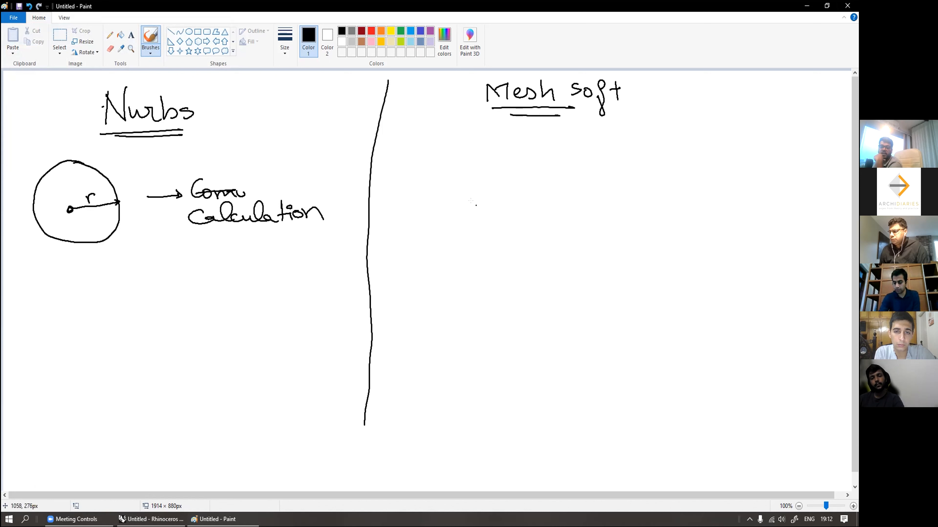
{"action": "left_click", "coordinate": [488, 204]}
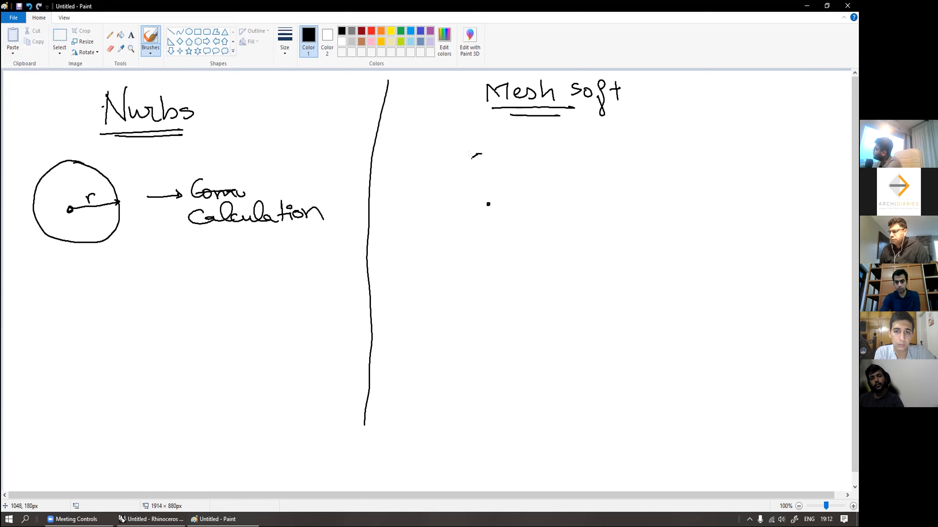
{"action": "mouse_move", "coordinate": [460, 160]}
{"action": "left_mouse_down"}
{"action": "mouse_move", "coordinate": [460, 220]}
{"action": "mouse_move", "coordinate": [485, 240]}
{"action": "left_mouse_up"}
{"action": "left_click_drag", "start_coordinate": [494, 241], "coordinate": [501, 242]}
{"action": "left_click_drag", "start_coordinate": [504, 241], "coordinate": [508, 243]}
{"action": "left_click_drag", "start_coordinate": [487, 151], "coordinate": [509, 161]}
{"action": "left_click_drag", "start_coordinate": [513, 169], "coordinate": [518, 195]}
{"action": "left_click_drag", "start_coordinate": [521, 201], "coordinate": [523, 206]}
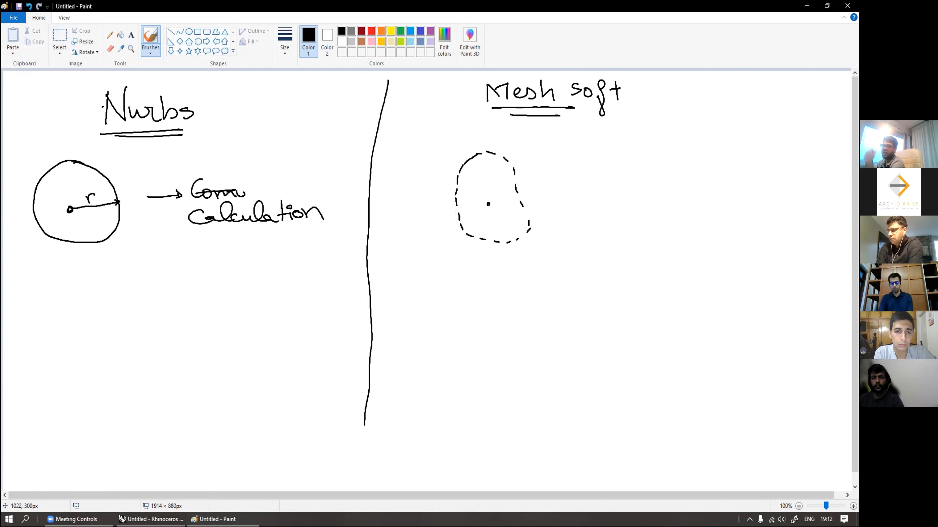
Step: Draw two wavy brackets beneath the Nurbs circle and handwrite "Illust/Vec" under them
{"action": "mouse_move", "coordinate": [43, 261]}
{"action": "left_mouse_down"}
{"action": "mouse_move", "coordinate": [71, 274]}
{"action": "mouse_move", "coordinate": [148, 255]}
{"action": "mouse_move", "coordinate": [278, 250]}
{"action": "left_mouse_up"}
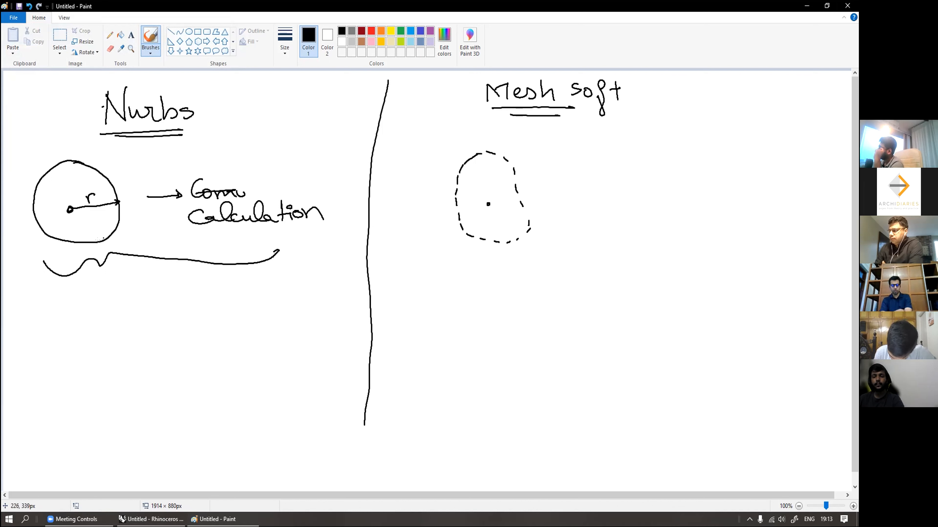
{"action": "left_click_drag", "start_coordinate": [55, 284], "coordinate": [181, 270]}
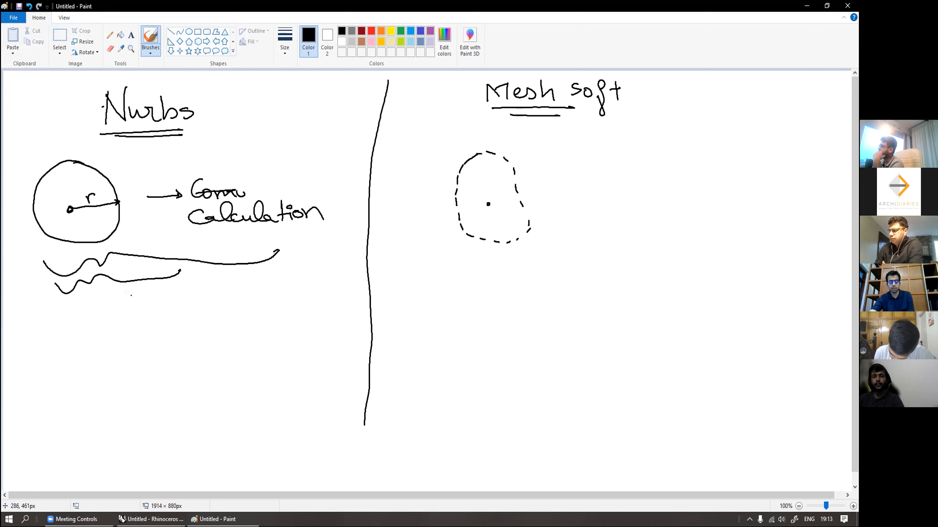
{"action": "mouse_move", "coordinate": [143, 311]}
{"action": "left_mouse_down"}
{"action": "mouse_move", "coordinate": [185, 304]}
{"action": "mouse_move", "coordinate": [178, 309]}
{"action": "left_mouse_up"}
{"action": "left_click_drag", "start_coordinate": [191, 291], "coordinate": [197, 305]}
{"action": "mouse_move", "coordinate": [189, 297]}
{"action": "left_mouse_down"}
{"action": "mouse_move", "coordinate": [206, 306]}
{"action": "mouse_move", "coordinate": [250, 299]}
{"action": "left_mouse_up"}
{"action": "left_click_drag", "start_coordinate": [261, 292], "coordinate": [265, 298]}
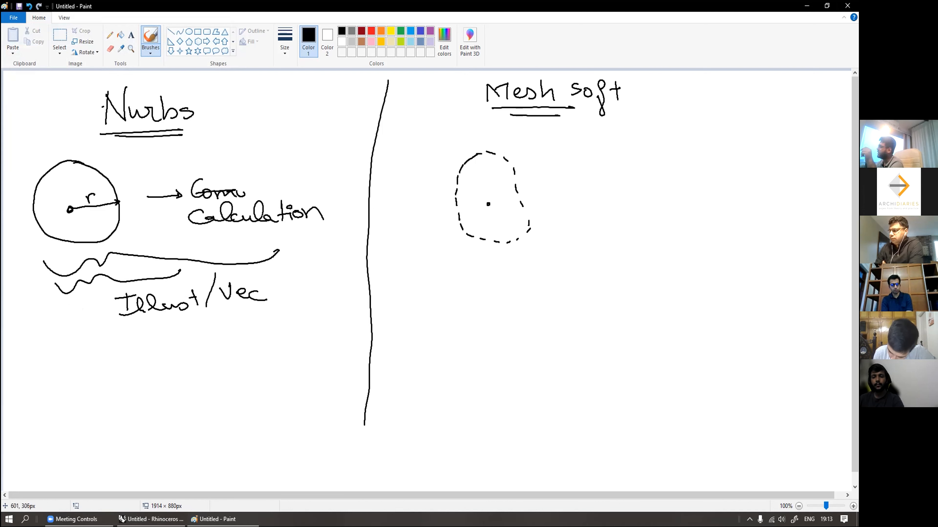
Step: Draw a wavy bracket beneath the dashed circle and handwrite "Photo" under it
{"action": "left_click_drag", "start_coordinate": [454, 272], "coordinate": [603, 256]}
{"action": "left_click_drag", "start_coordinate": [491, 284], "coordinate": [534, 289]}
{"action": "mouse_move", "coordinate": [546, 286]}
{"action": "left_mouse_down"}
{"action": "mouse_move", "coordinate": [536, 296]}
{"action": "mouse_move", "coordinate": [548, 288]}
{"action": "left_mouse_up"}
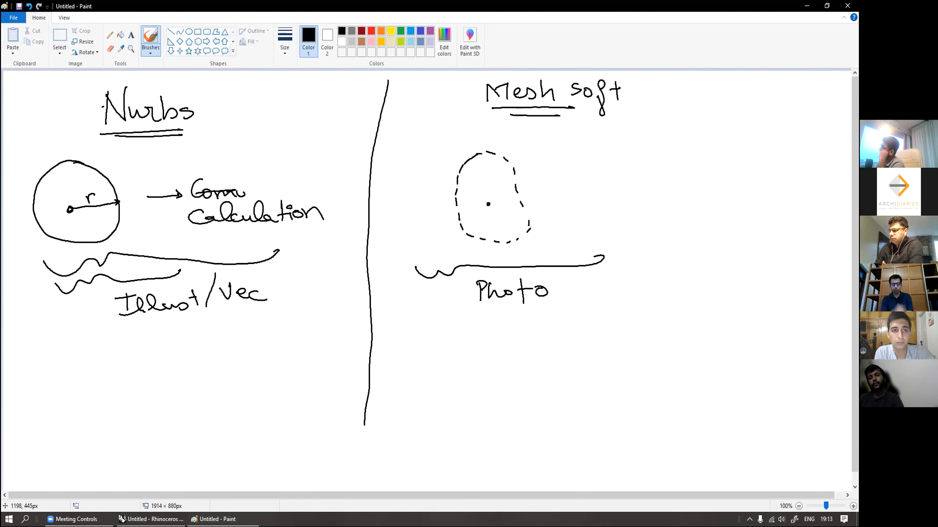
Step: Draw a dividing line beneath the notes in both columns and handwrite "Ladybug / Kangroo" below the Nurbs line
{"action": "left_click_drag", "start_coordinate": [38, 363], "coordinate": [273, 335]}
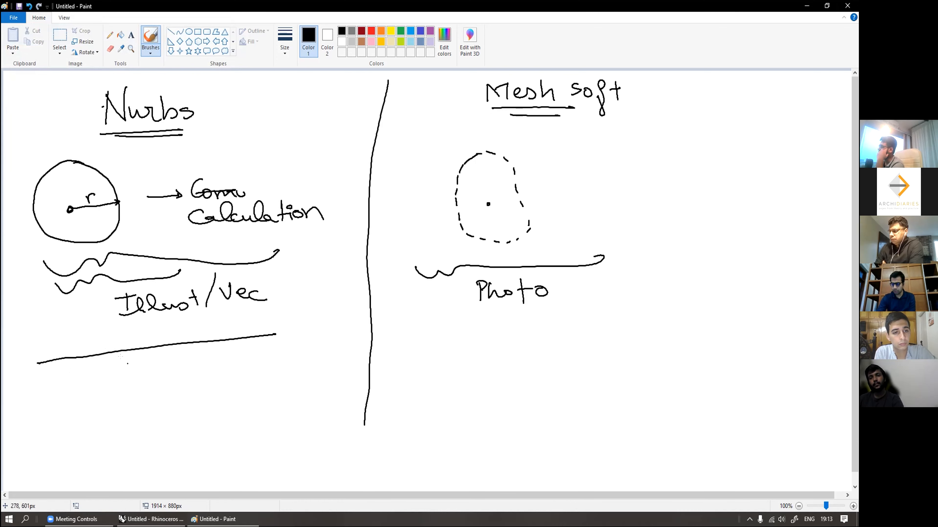
{"action": "mouse_move", "coordinate": [396, 330]}
{"action": "left_mouse_down"}
{"action": "mouse_move", "coordinate": [611, 320]}
{"action": "mouse_move", "coordinate": [731, 332]}
{"action": "left_mouse_up"}
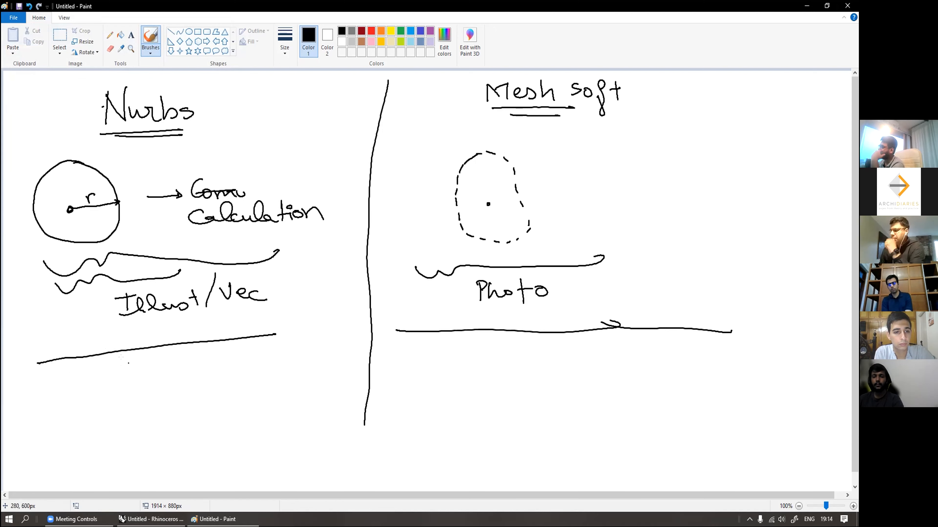
{"action": "mouse_move", "coordinate": [70, 380]}
{"action": "left_mouse_down"}
{"action": "mouse_move", "coordinate": [62, 406]}
{"action": "mouse_move", "coordinate": [153, 371]}
{"action": "mouse_move", "coordinate": [204, 395]}
{"action": "left_mouse_up"}
{"action": "left_click", "coordinate": [132, 373]}
{"action": "left_click_drag", "start_coordinate": [220, 361], "coordinate": [206, 376]}
{"action": "mouse_move", "coordinate": [208, 373]}
{"action": "left_mouse_down"}
{"action": "mouse_move", "coordinate": [224, 382]}
{"action": "mouse_move", "coordinate": [311, 360]}
{"action": "left_mouse_up"}
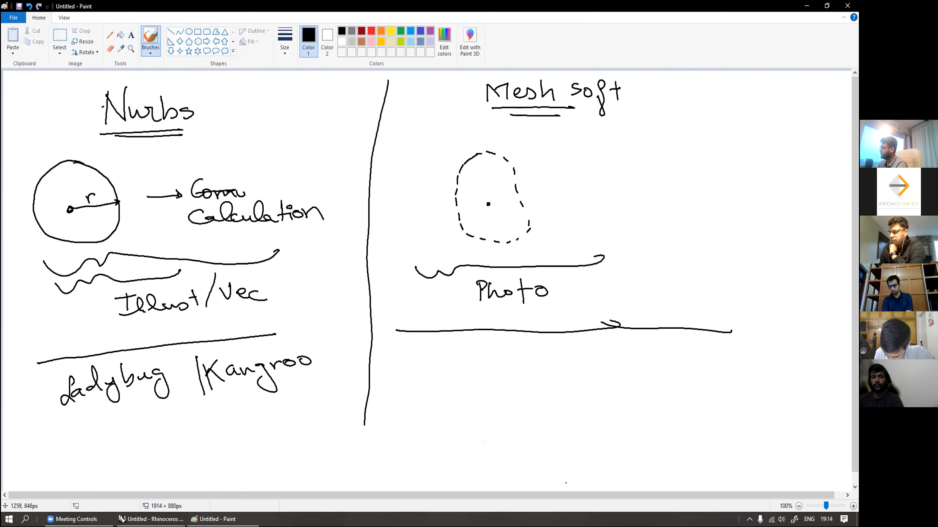
Step: Switch to Rhino and review the Perspective viewport's camera properties and its Wireframe display settings
{"action": "left_click", "coordinate": [146, 523]}
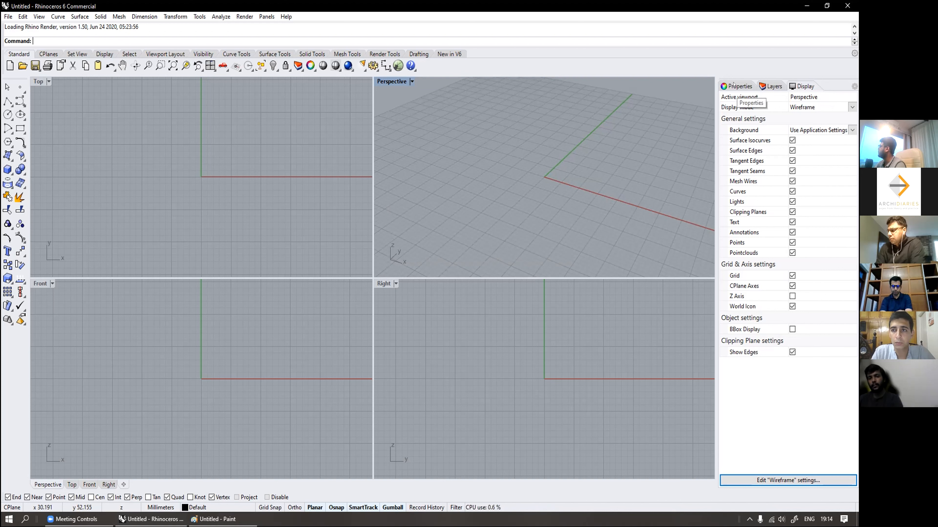
{"action": "left_click", "coordinate": [733, 84]}
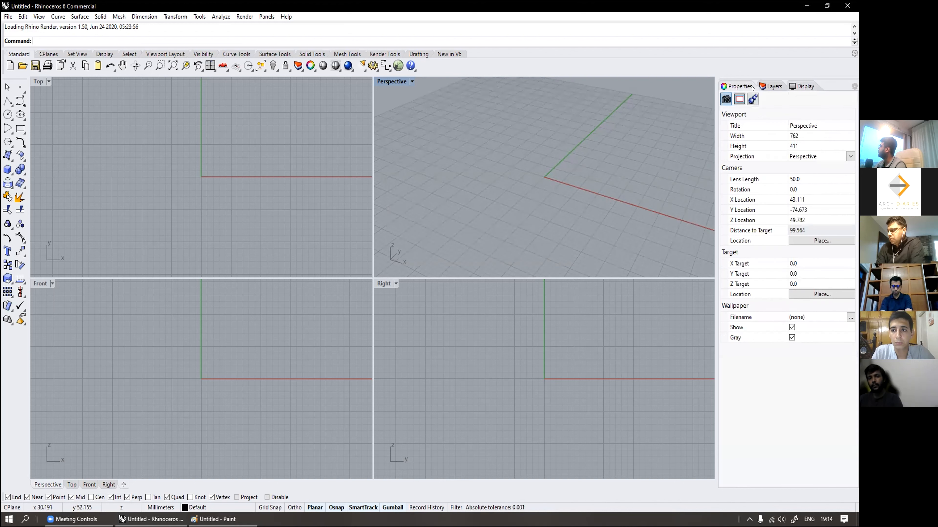
{"action": "left_click", "coordinate": [804, 86]}
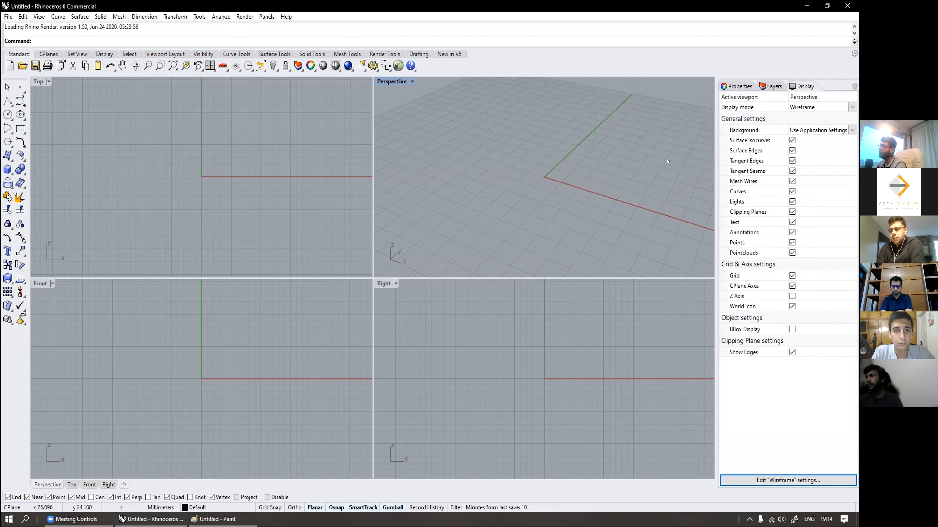
{"action": "left_click", "coordinate": [738, 85]}
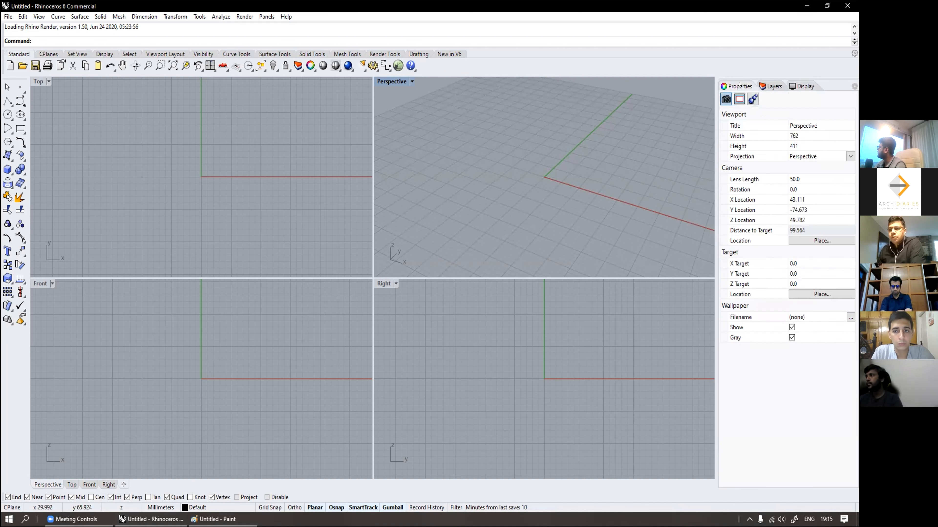
Step: Float the Properties panel, dock it again, and rearrange the panels in the order Properties, Layers, Display
{"action": "left_click_drag", "start_coordinate": [738, 86], "coordinate": [580, 136]}
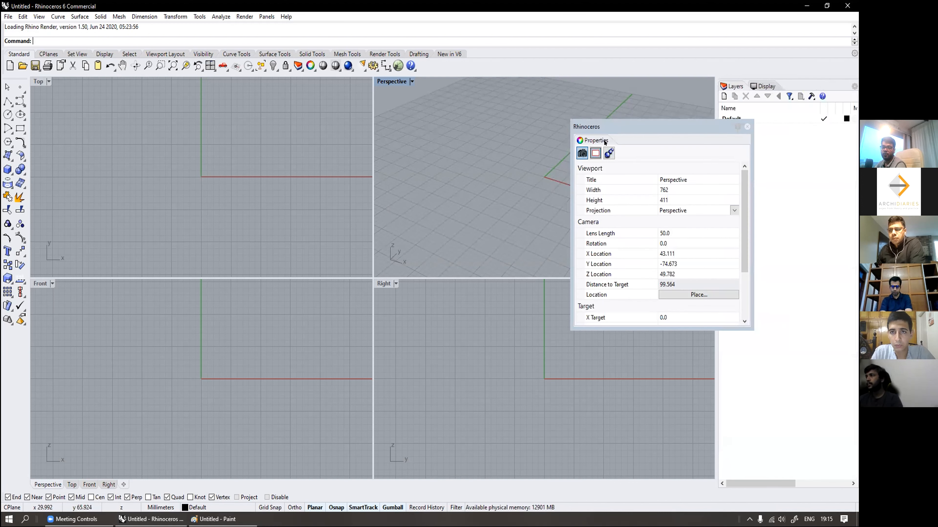
{"action": "left_click_drag", "start_coordinate": [771, 114], "coordinate": [820, 87]}
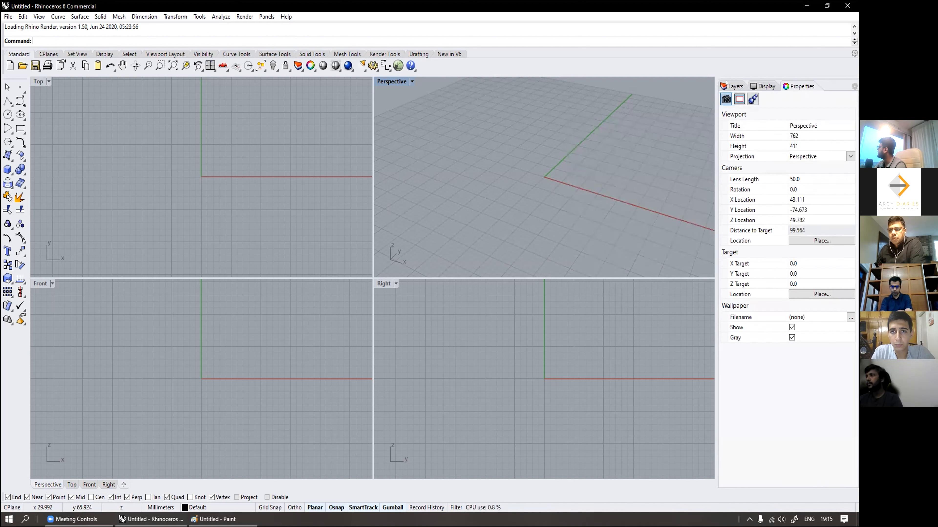
{"action": "left_click_drag", "start_coordinate": [765, 86], "coordinate": [798, 87]}
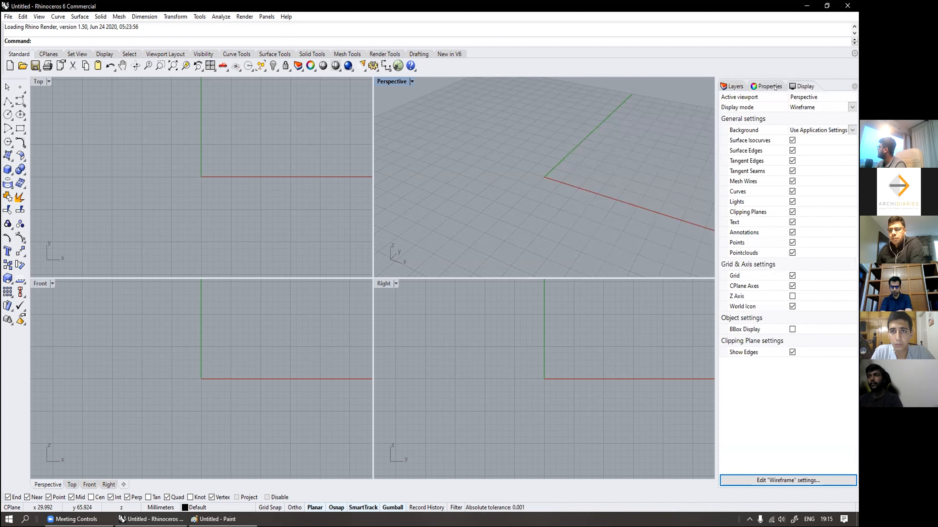
{"action": "left_click_drag", "start_coordinate": [733, 87], "coordinate": [780, 90]}
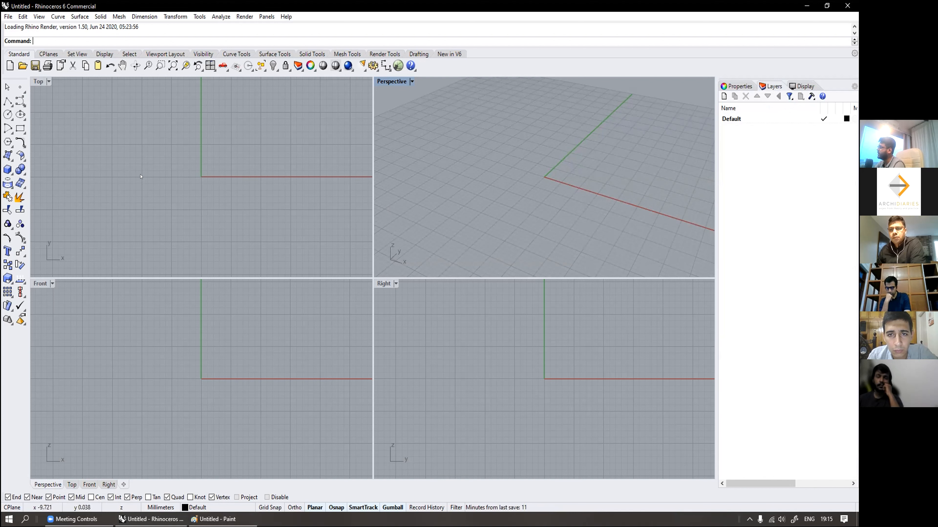
Step: Maximize the Perspective viewport and tilt its view to show the whole construction grid
{"action": "scroll", "coordinate": [131, 166], "scroll_direction": "down", "scroll_amount": 5}
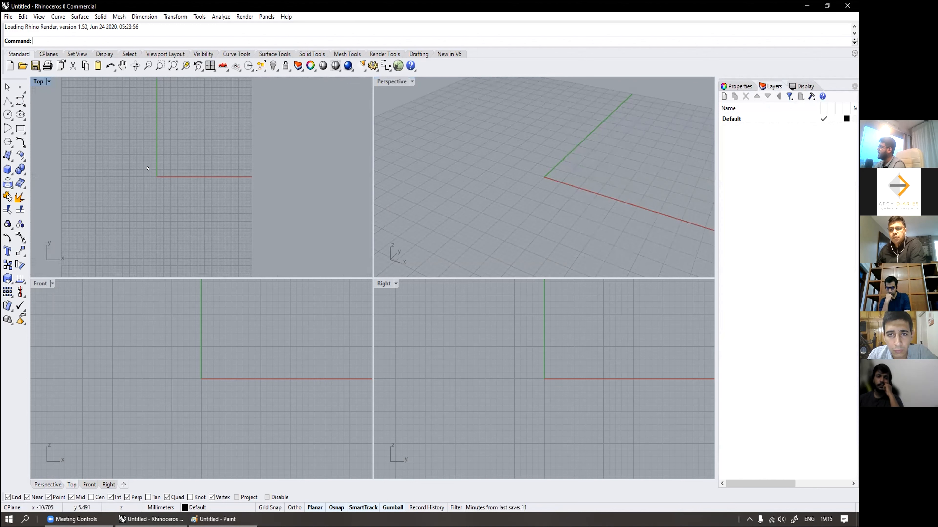
{"action": "double_click", "coordinate": [388, 81]}
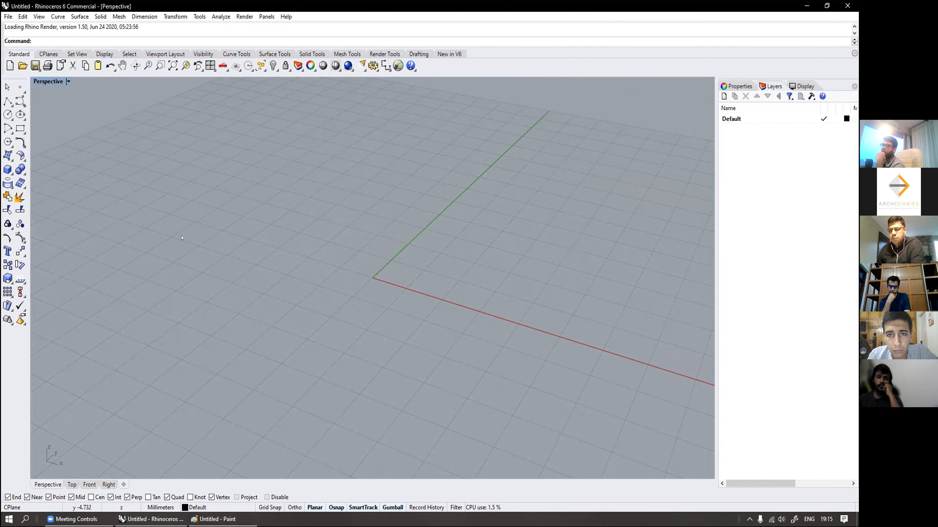
{"action": "double_click", "coordinate": [47, 82]}
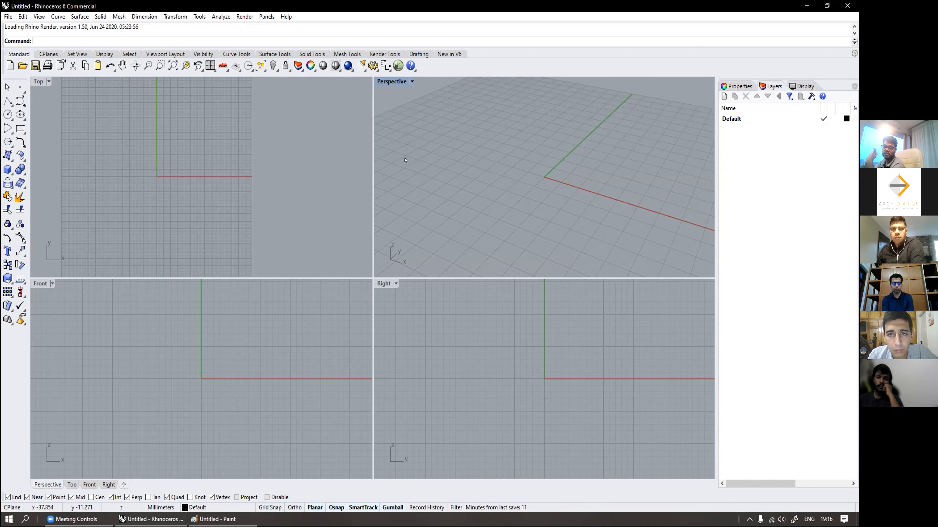
{"action": "double_click", "coordinate": [391, 82]}
{"action": "scroll", "coordinate": [251, 231], "scroll_direction": "down", "scroll_amount": 5}
{"action": "right_click_drag", "start_coordinate": [251, 231], "coordinate": [268, 300]}
{"action": "scroll", "coordinate": [274, 292], "scroll_direction": "up", "scroll_amount": 3}
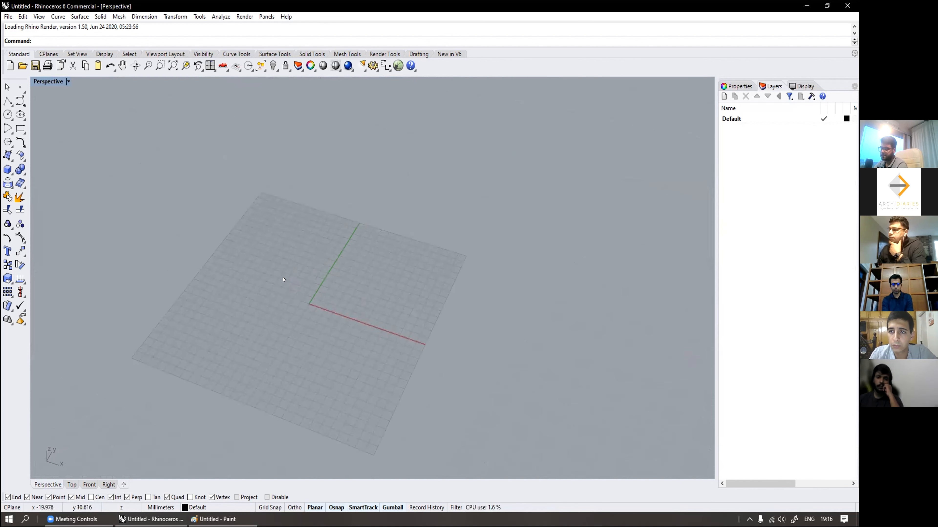
{"action": "type", "text": "Re"}
{"action": "key", "text": "Escape"}
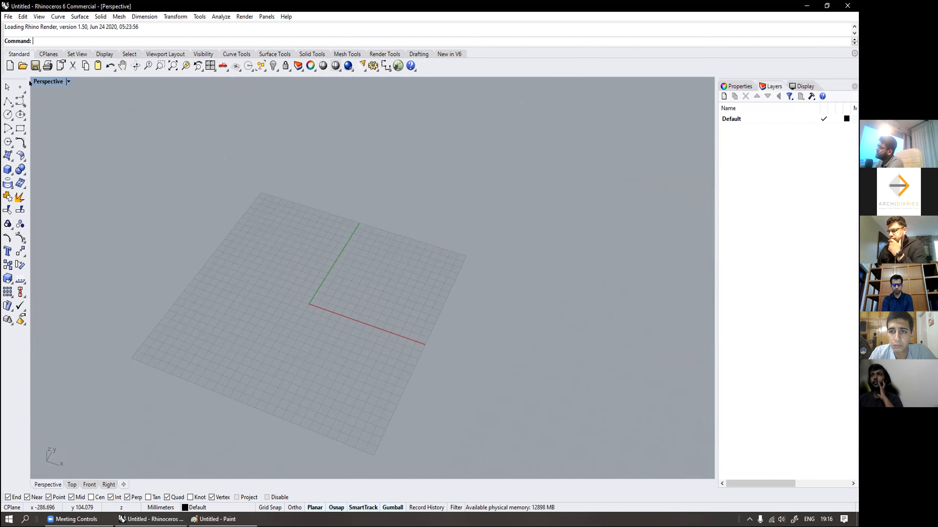
Step: Look through the tool sets for construction planes, views, display, surfaces, meshes, rendering, drafting and V6 additions, returning to the Standard set
{"action": "left_click", "coordinate": [48, 54]}
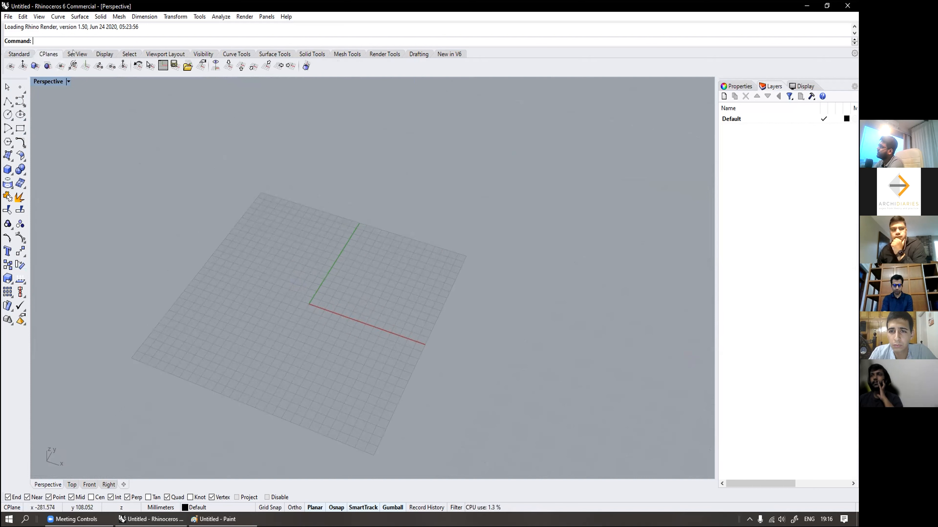
{"action": "left_click", "coordinate": [20, 54]}
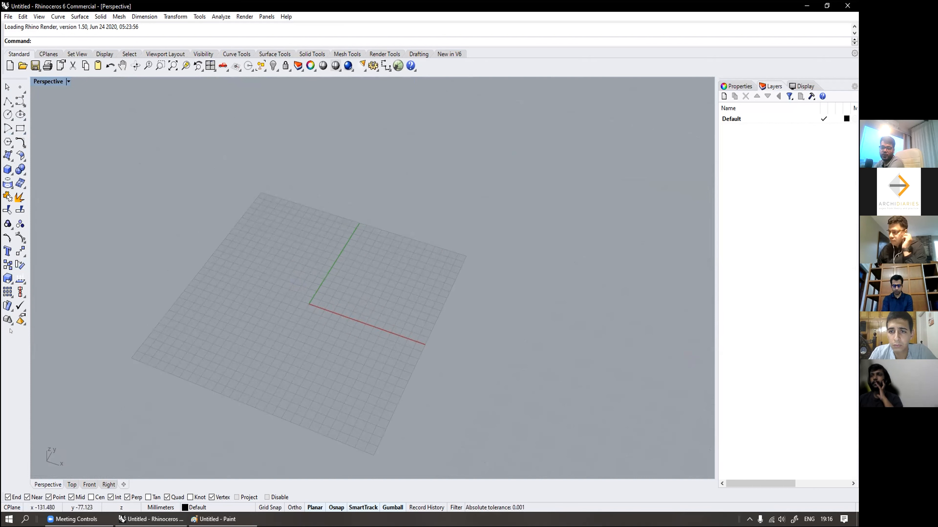
{"action": "left_click", "coordinate": [50, 53]}
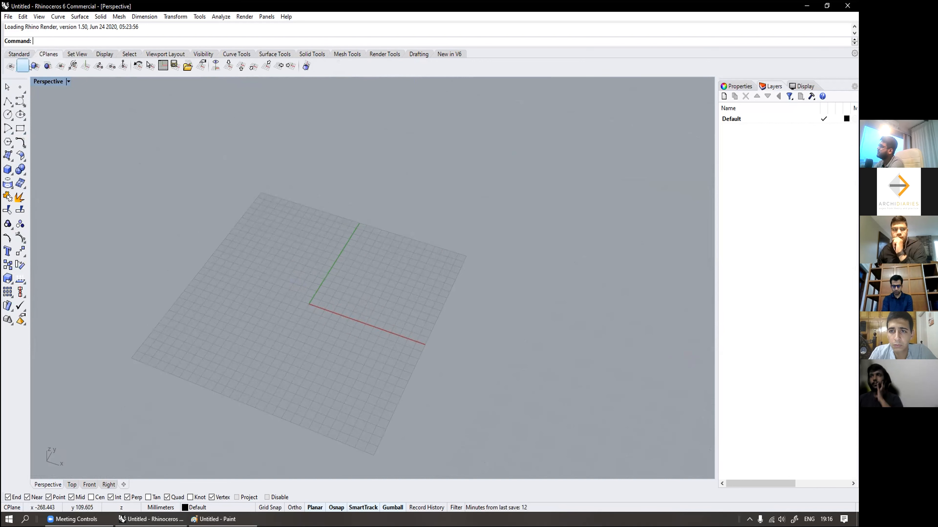
{"action": "left_click", "coordinate": [87, 55]}
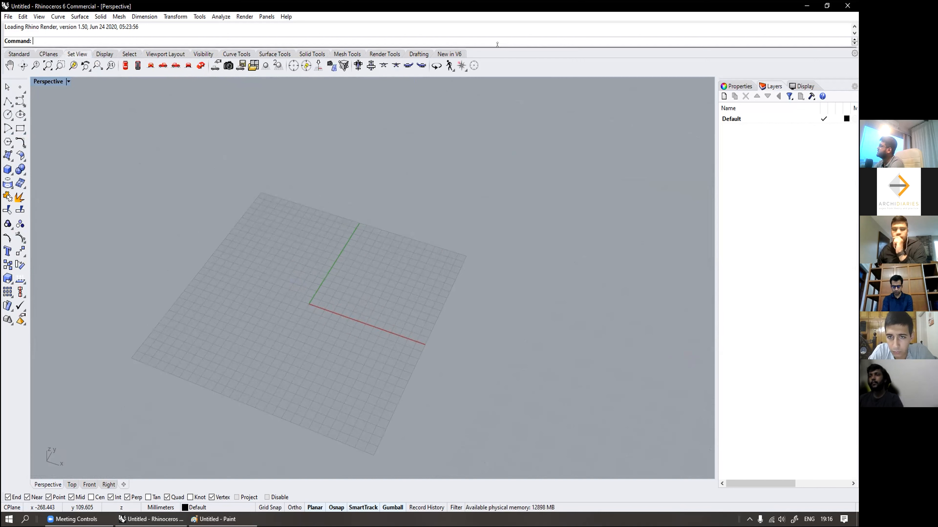
{"action": "left_click", "coordinate": [450, 54]}
{"action": "left_click", "coordinate": [419, 54]}
{"action": "left_click", "coordinate": [385, 54]}
{"action": "left_click", "coordinate": [347, 54]}
{"action": "left_click", "coordinate": [282, 53]}
{"action": "left_click", "coordinate": [203, 54]}
{"action": "left_click", "coordinate": [165, 54]}
{"action": "left_click", "coordinate": [97, 54]}
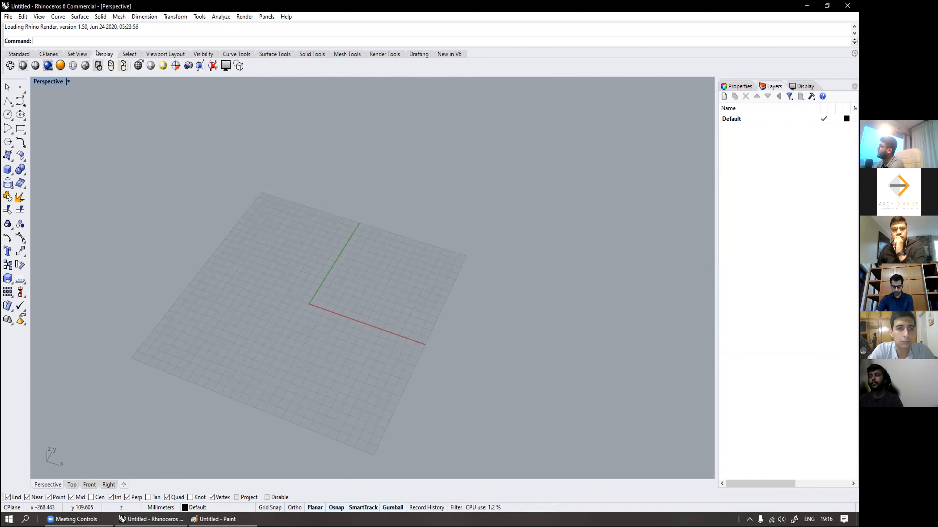
{"action": "left_click", "coordinate": [77, 54]}
{"action": "left_click", "coordinate": [49, 54]}
{"action": "left_click", "coordinate": [19, 53]}
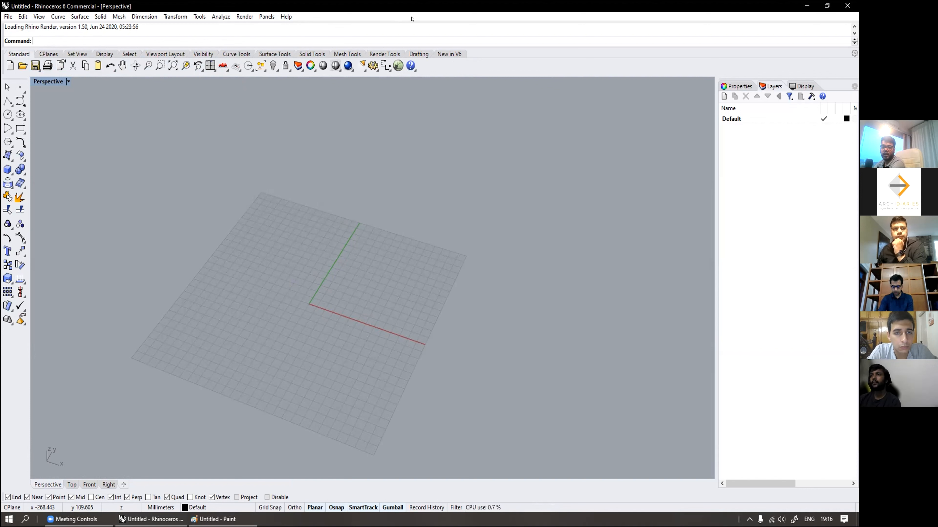
Step: Draw a rectangle with the Rectangle command from the origin to a free opposite corner, a little over 100 mm per side
{"action": "mouse_move", "coordinate": [387, 46]}
{"action": "left_mouse_down"}
{"action": "mouse_move", "coordinate": [382, 90]}
{"action": "mouse_move", "coordinate": [382, 30]}
{"action": "mouse_move", "coordinate": [376, 44]}
{"action": "left_mouse_up"}
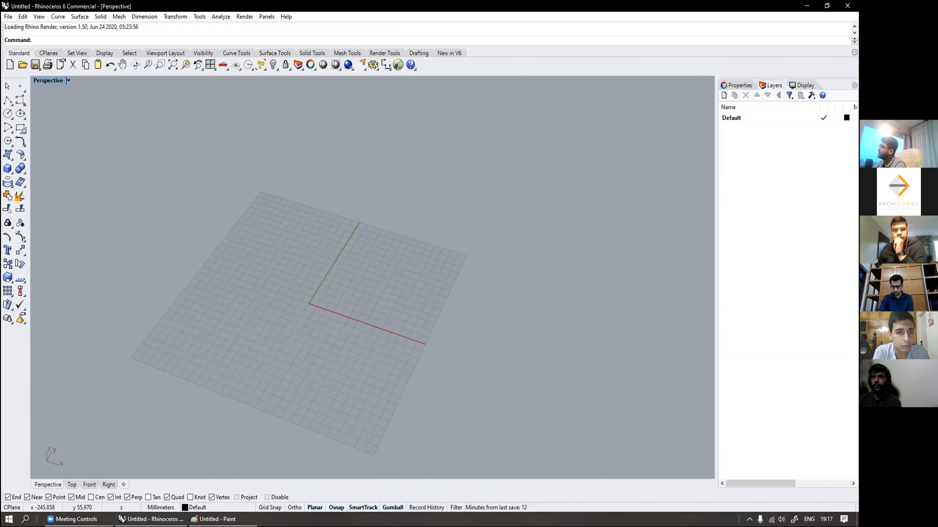
{"action": "left_click", "coordinate": [23, 130]}
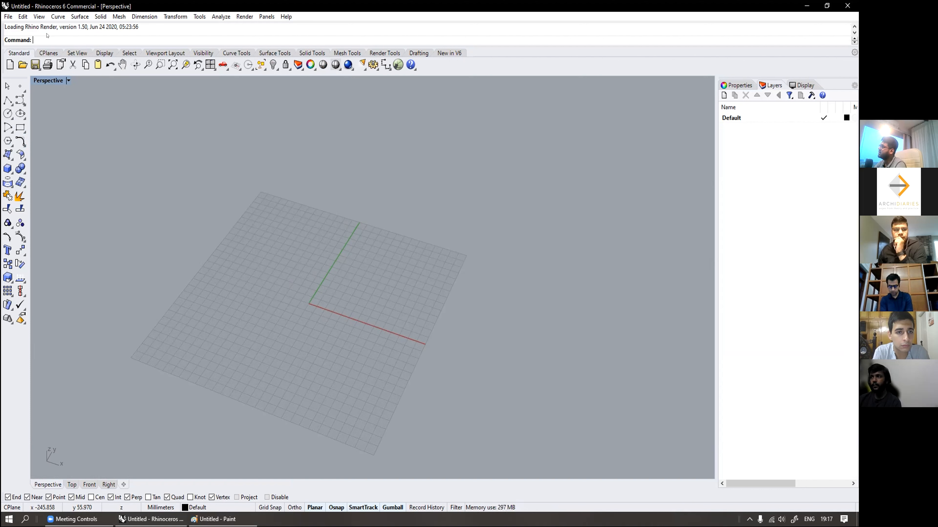
{"action": "type", "text": "Rectangle"}
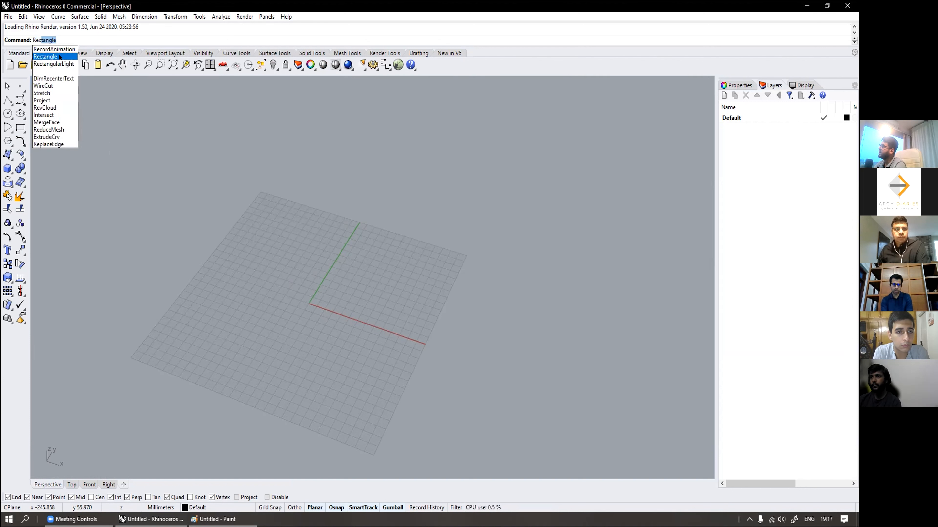
{"action": "left_click", "coordinate": [60, 56]}
{"action": "scroll", "coordinate": [201, 184], "scroll_direction": "down", "scroll_amount": 3}
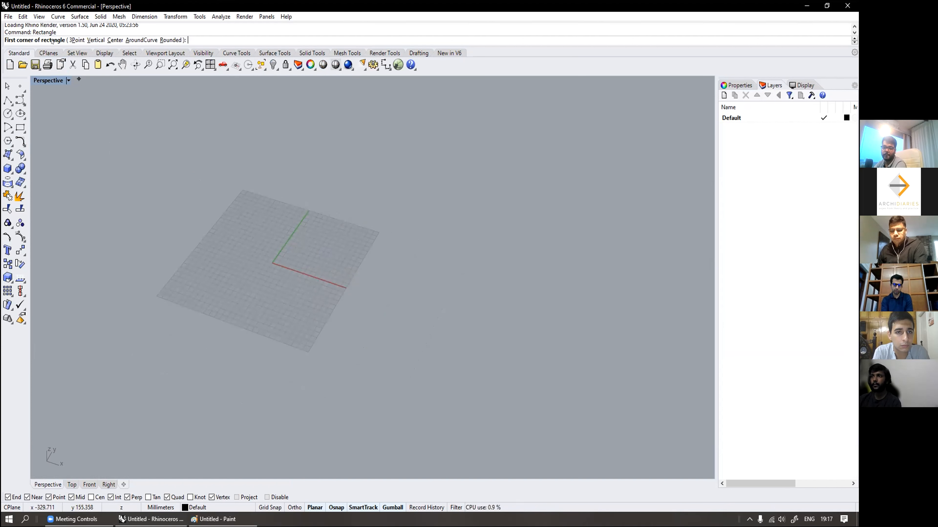
{"action": "scroll", "coordinate": [254, 273], "scroll_direction": "up", "scroll_amount": 5}
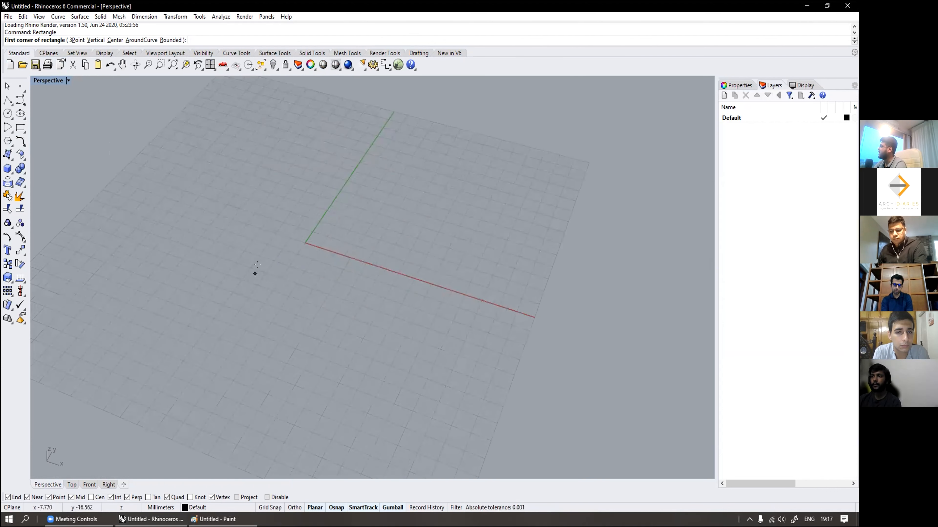
{"action": "left_click", "coordinate": [306, 242]}
{"action": "scroll", "coordinate": [230, 299], "scroll_direction": "down", "scroll_amount": 3}
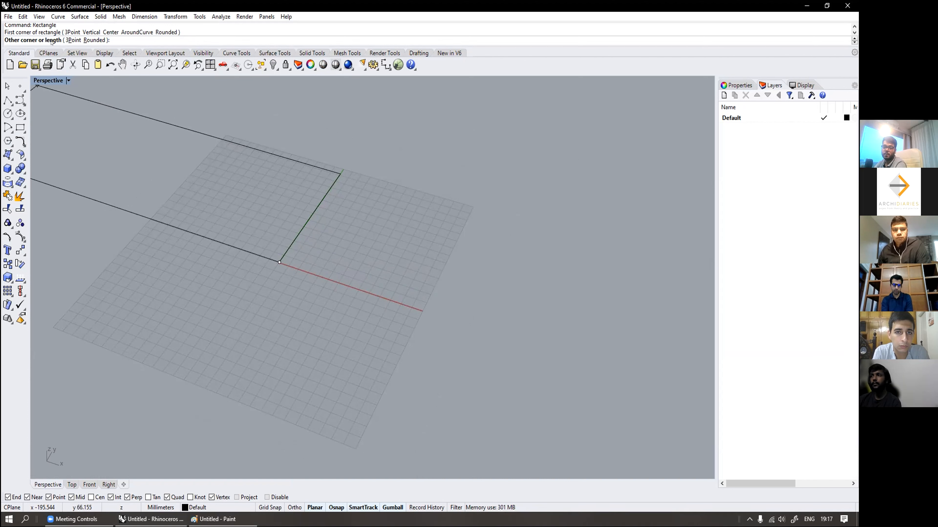
{"action": "scroll", "coordinate": [433, 245], "scroll_direction": "down", "scroll_amount": 5}
{"action": "scroll", "coordinate": [381, 218], "scroll_direction": "up", "scroll_amount": 4}
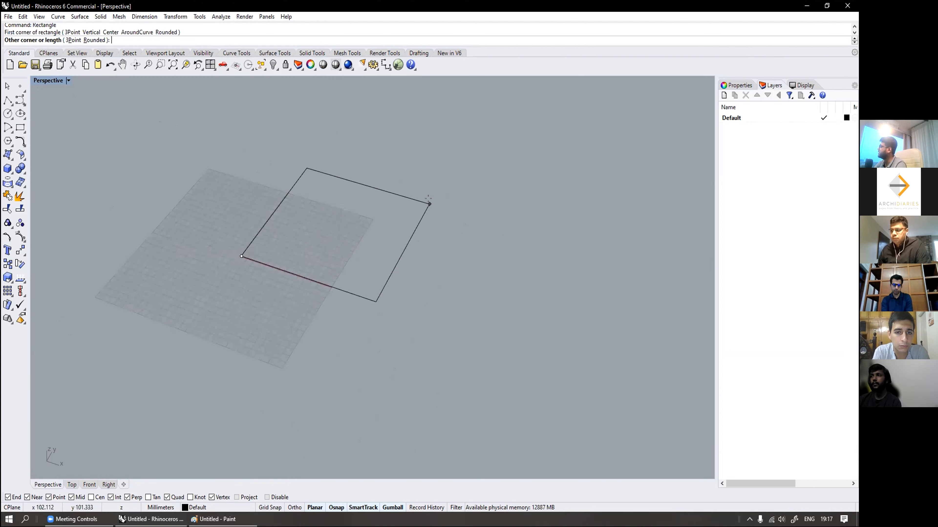
{"action": "left_click", "coordinate": [440, 200]}
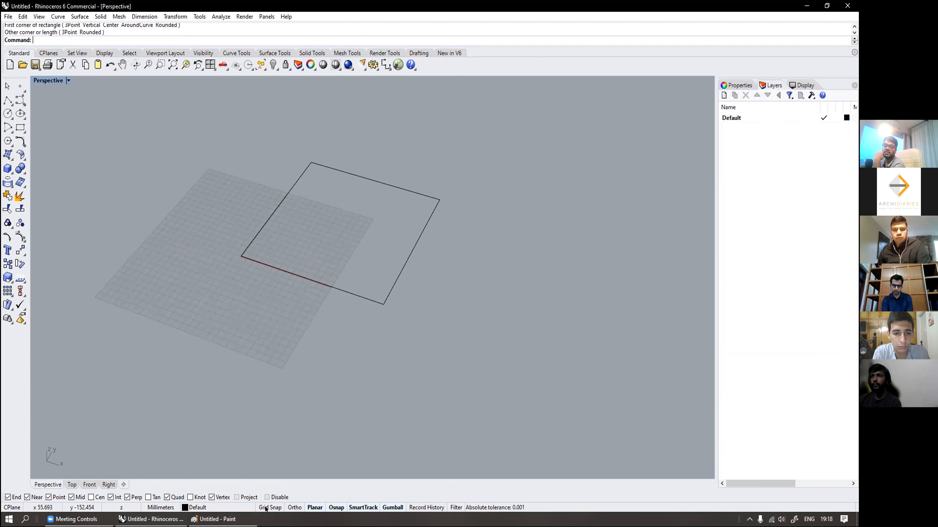
Step: Delete the freehand rectangle and turn on Grid Snap
{"action": "left_click", "coordinate": [404, 266]}
{"action": "key", "text": "Delete"}
{"action": "left_click", "coordinate": [269, 507]}
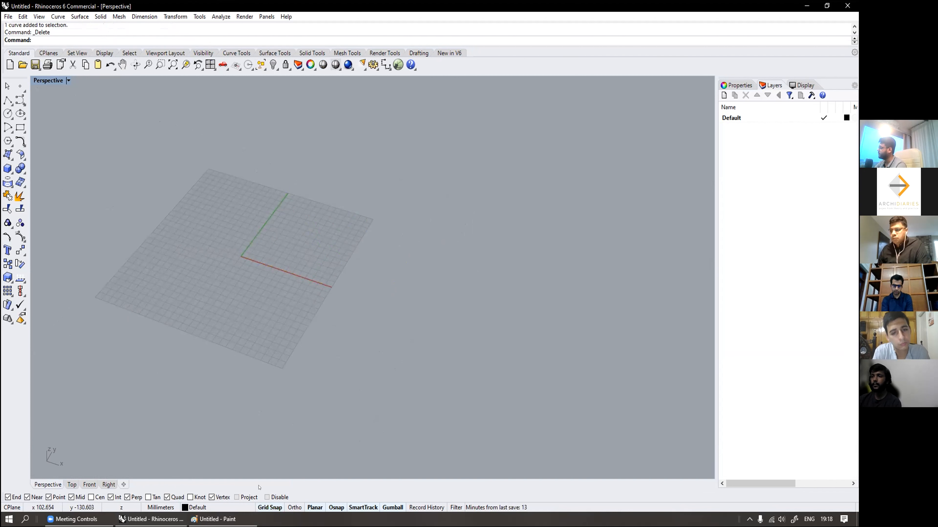
Step: Try a grid-snapped rectangle from the origin with its opposite corner at about 6, 6 mm
{"action": "type", "text": "Rectangle"}
{"action": "key", "text": "Return"}
{"action": "scroll", "coordinate": [257, 247], "scroll_direction": "up", "scroll_amount": 5}
{"action": "left_click", "coordinate": [189, 242]}
{"action": "scroll", "coordinate": [283, 194], "scroll_direction": "up", "scroll_amount": 4}
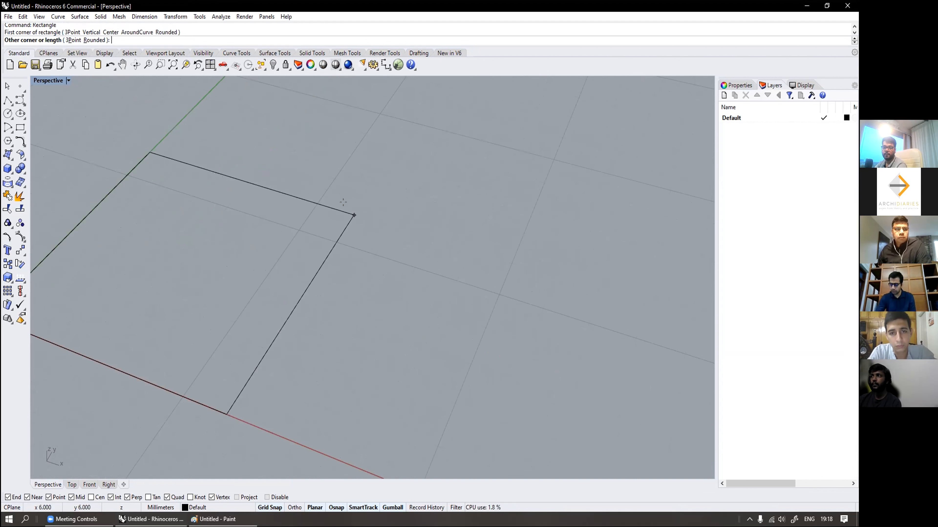
{"action": "key", "text": "Escape"}
{"action": "scroll", "coordinate": [319, 330], "scroll_direction": "down", "scroll_amount": 4}
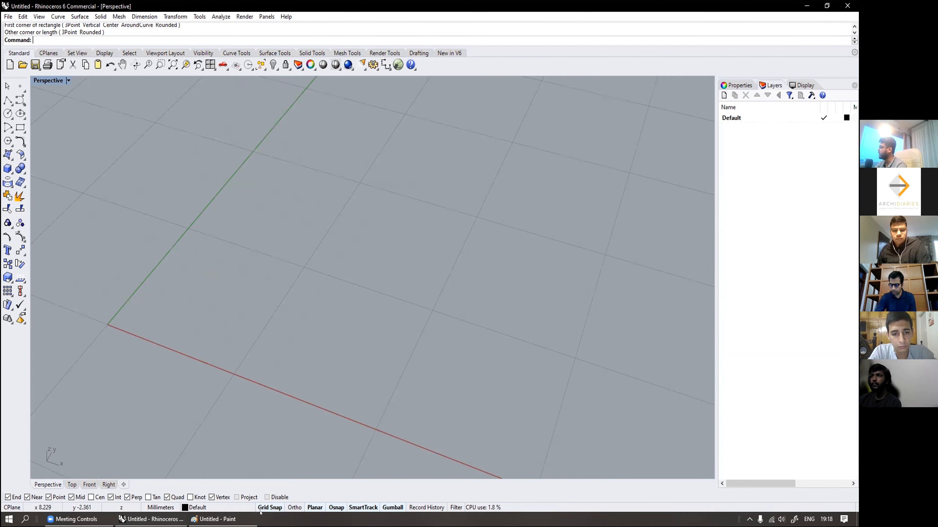
{"action": "scroll", "coordinate": [226, 352], "scroll_direction": "down", "scroll_amount": 2}
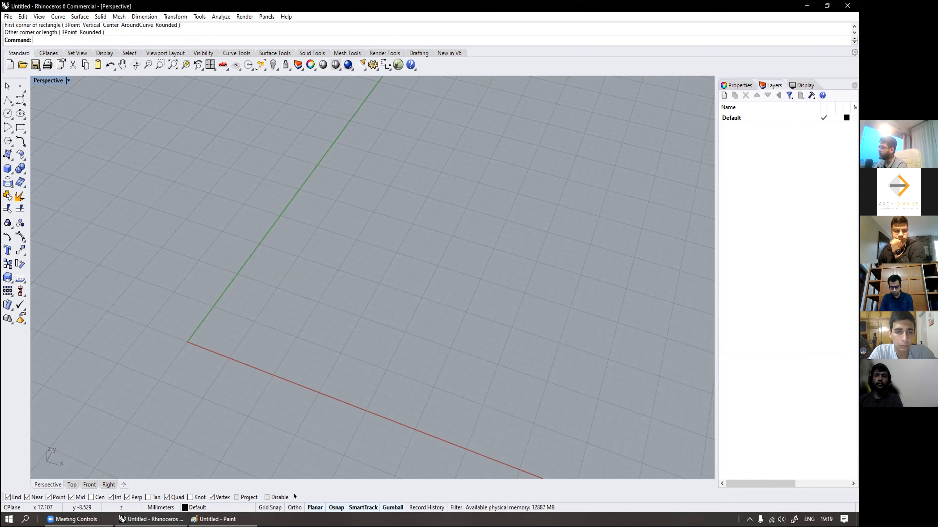
{"action": "scroll", "coordinate": [233, 331], "scroll_direction": "down", "scroll_amount": 5}
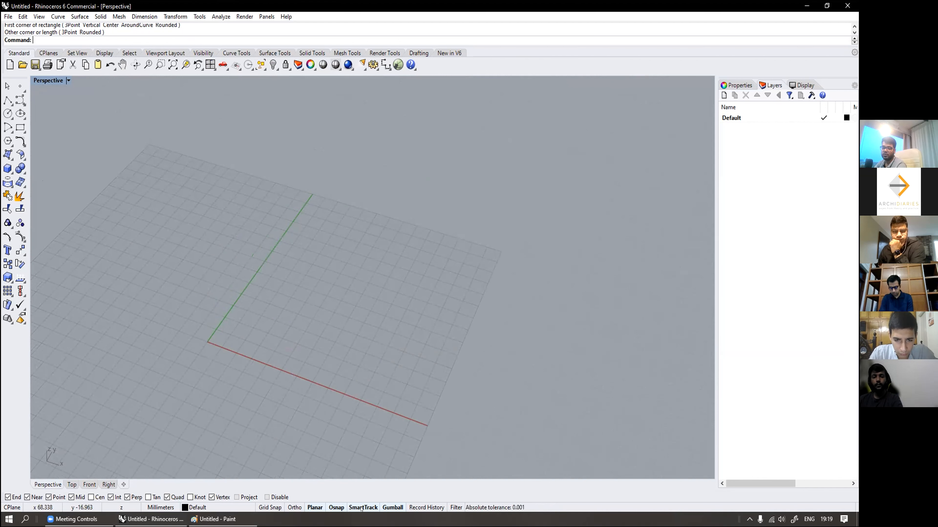
Step: Draw a circle centred at the origin (0) with a radius of 50 mm
{"action": "right_click_drag", "start_coordinate": [326, 392], "coordinate": [347, 341]}
{"action": "scroll", "coordinate": [351, 402], "scroll_direction": "down", "scroll_amount": 4}
{"action": "mouse_move", "coordinate": [320, 310]}
{"action": "right_mouse_down", "text": "shift"}
{"action": "mouse_move", "coordinate": [345, 329]}
{"action": "mouse_move", "coordinate": [316, 327]}
{"action": "right_mouse_up", "text": "shift"}
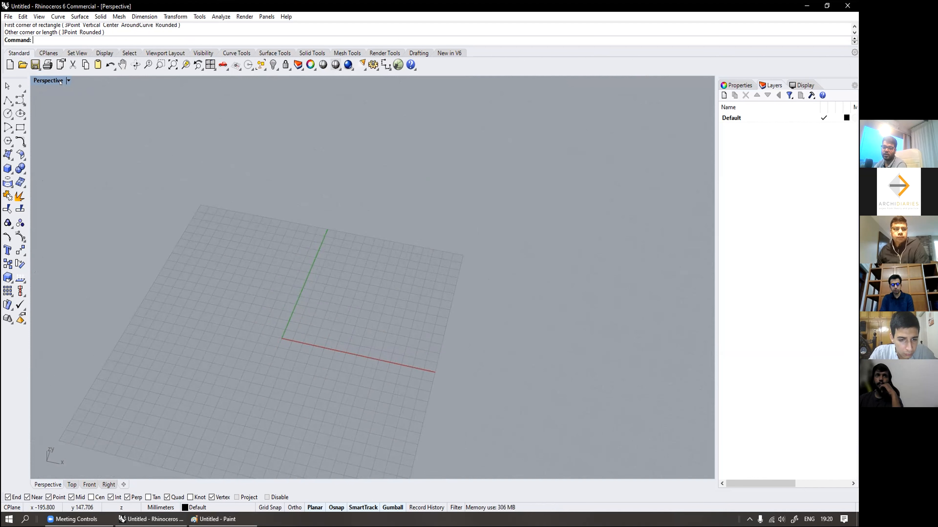
{"action": "scroll", "coordinate": [117, 144], "scroll_direction": "down", "scroll_amount": 2}
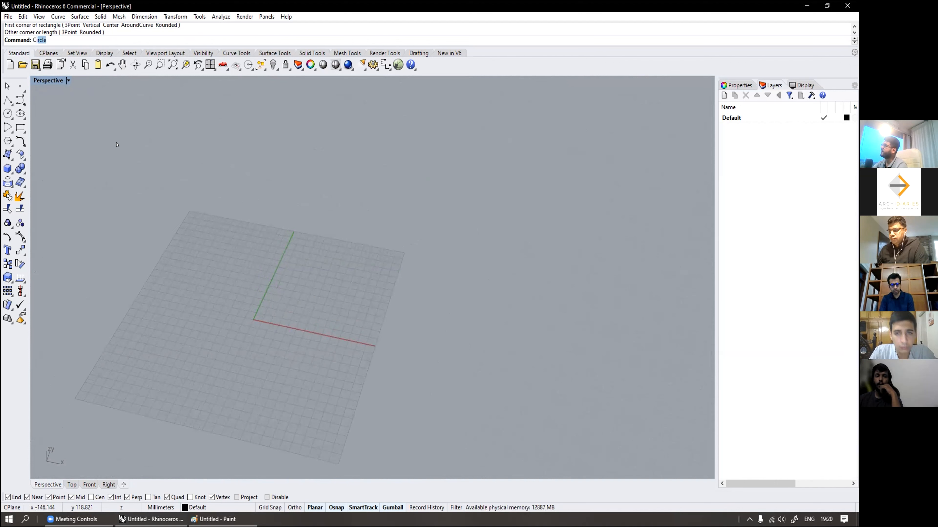
{"action": "key", "text": "Return"}
{"action": "scroll", "coordinate": [116, 144], "scroll_direction": "up", "scroll_amount": 1}
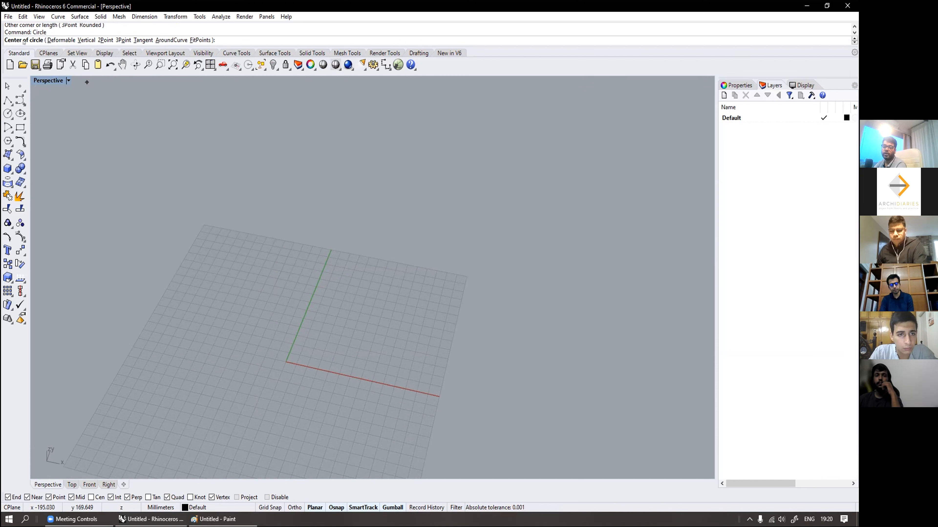
{"action": "scroll", "coordinate": [267, 338], "scroll_direction": "up", "scroll_amount": 5}
{"action": "scroll", "coordinate": [267, 338], "scroll_direction": "up", "scroll_amount": 6}
{"action": "scroll", "coordinate": [206, 84], "scroll_direction": "down", "scroll_amount": 2}
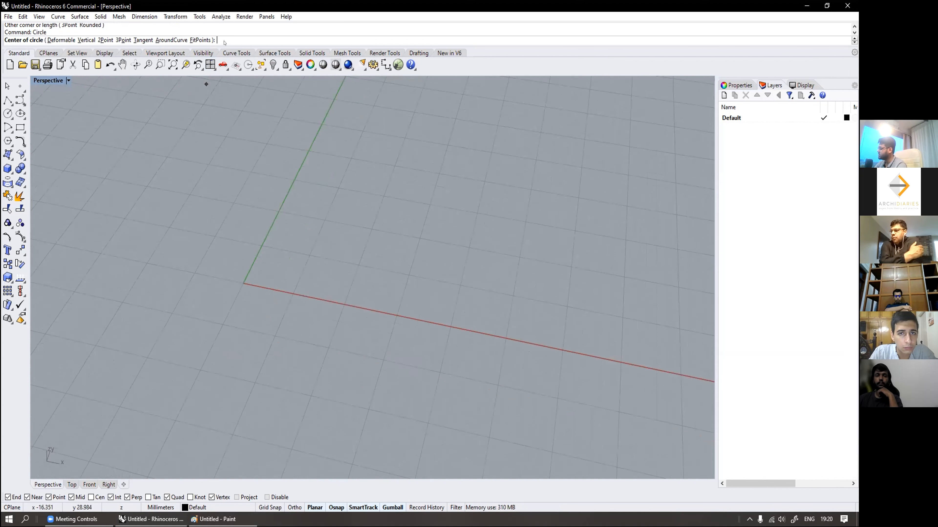
{"action": "type", "text": "0"}
{"action": "key", "text": "Return"}
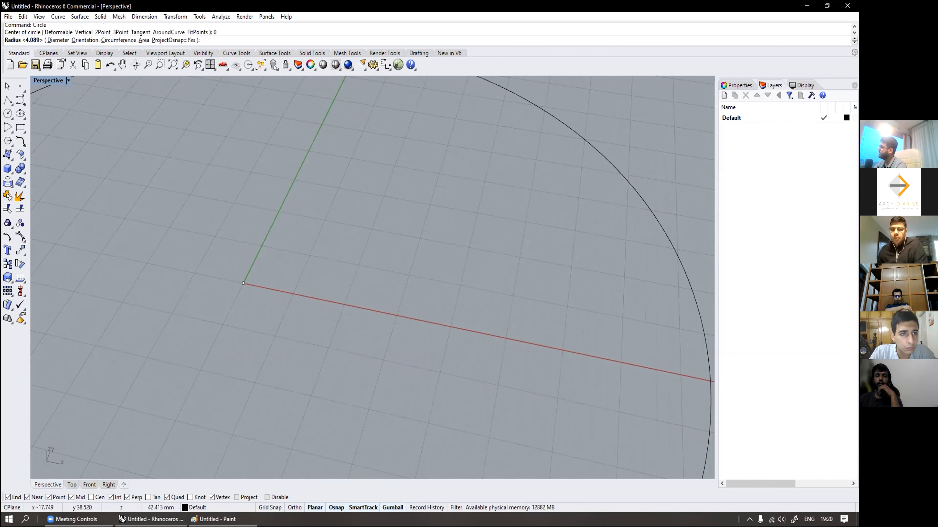
{"action": "scroll", "coordinate": [350, 253], "scroll_direction": "down", "scroll_amount": 5}
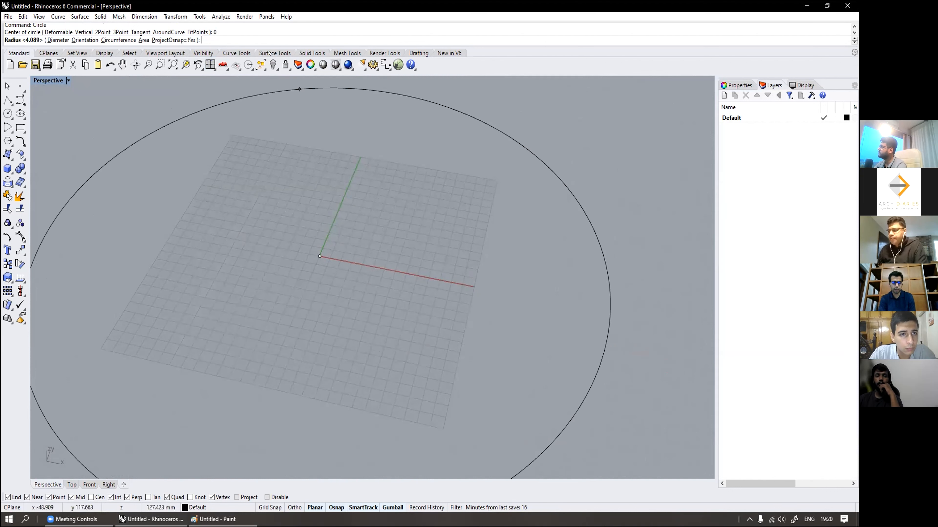
{"action": "scroll", "coordinate": [256, 89], "scroll_direction": "down", "scroll_amount": 3}
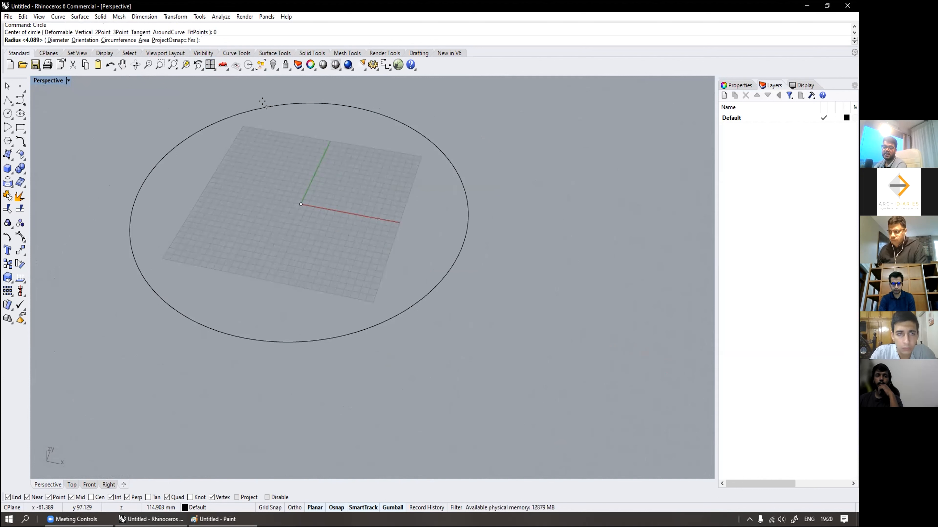
{"action": "type", "text": "50"}
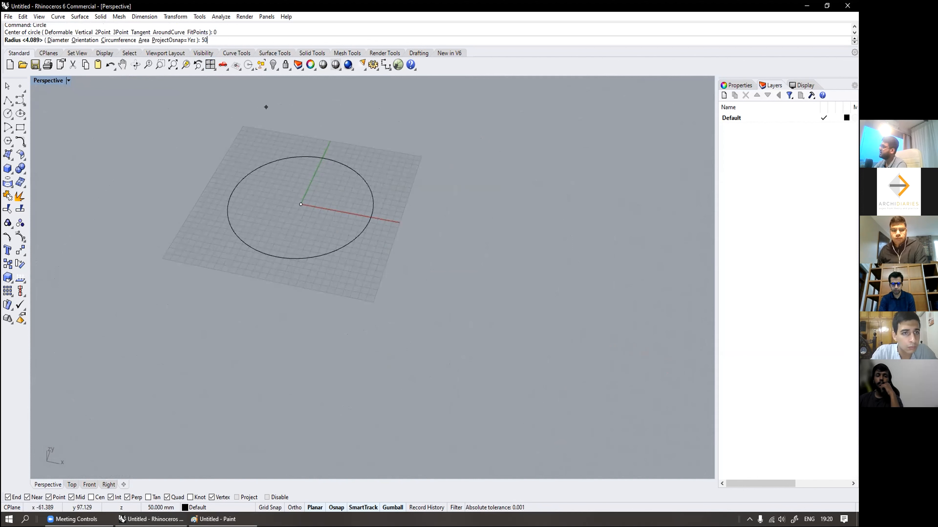
{"action": "key", "text": "Return"}
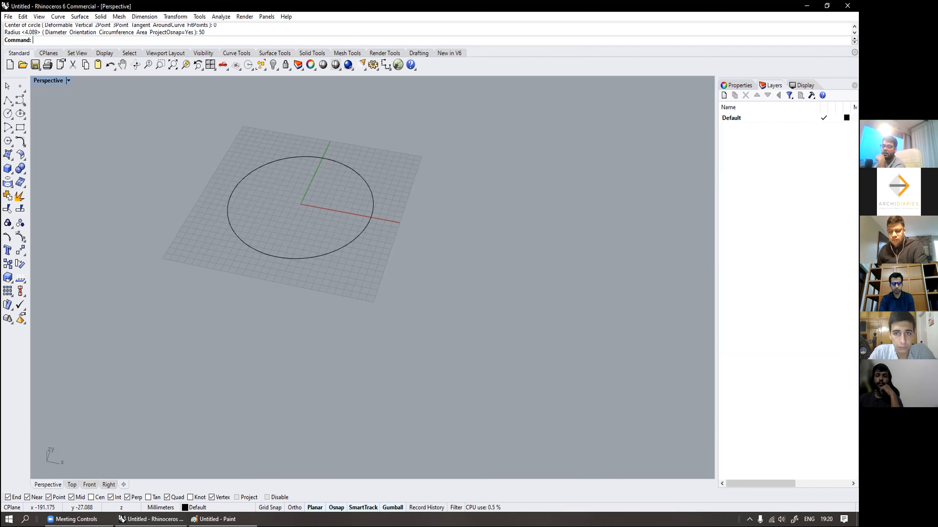
{"action": "scroll", "coordinate": [408, 229], "scroll_direction": "down", "scroll_amount": 2}
{"action": "right_click_drag", "start_coordinate": [357, 197], "coordinate": [377, 254], "text": "shift"}
{"action": "right_click_drag", "start_coordinate": [354, 285], "coordinate": [285, 272]}
{"action": "right_click_drag", "start_coordinate": [285, 272], "coordinate": [299, 285], "text": "shift"}
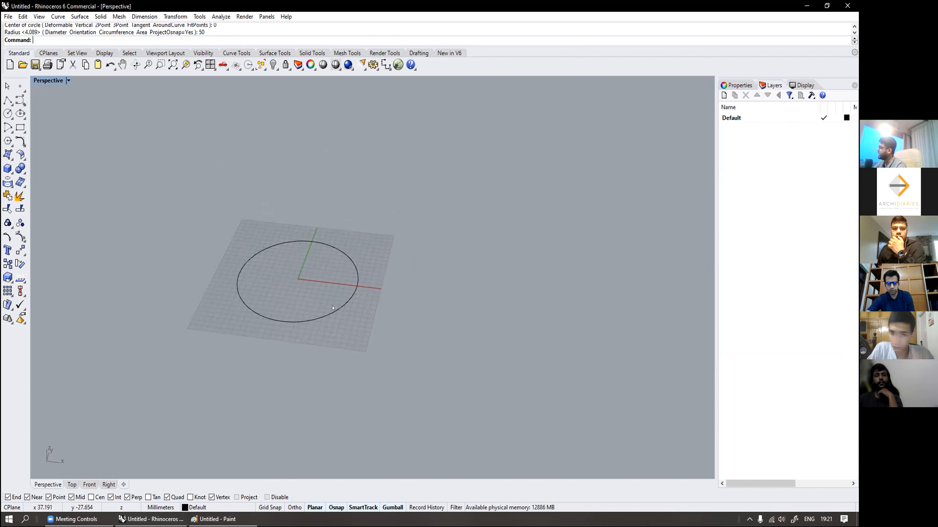
{"action": "left_click", "coordinate": [330, 314]}
{"action": "key", "text": "Escape"}
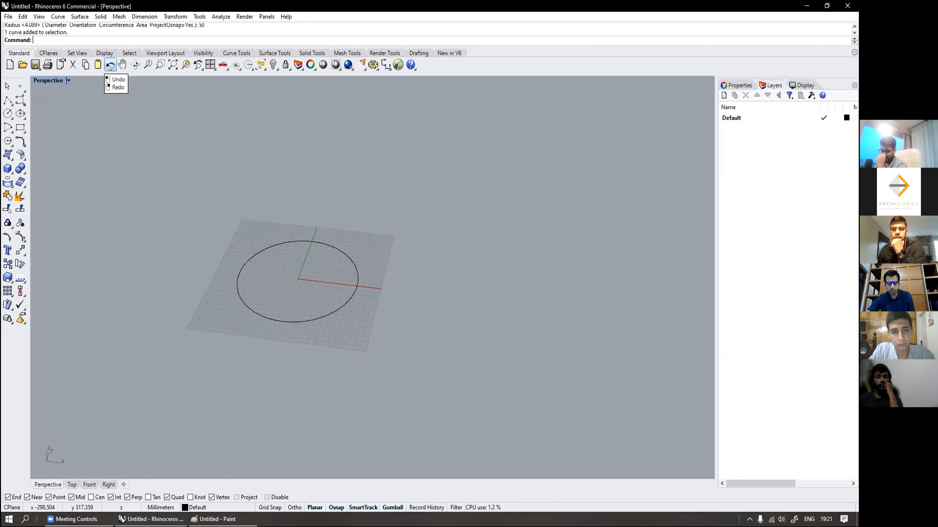
Step: Extrude the circle upward with ExtrudeCrv into a solid cylinder about 150 mm high
{"action": "type", "text": "Extr"}
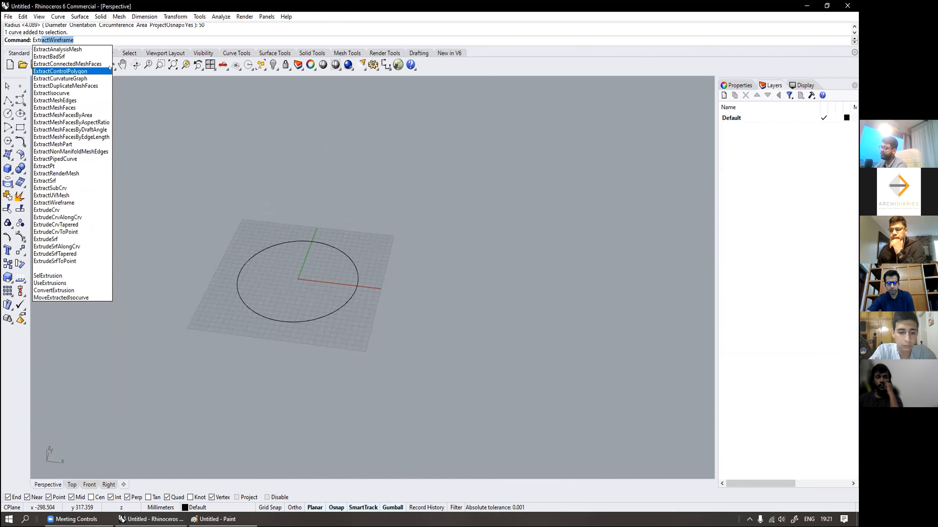
{"action": "type", "text": "udeCrv"}
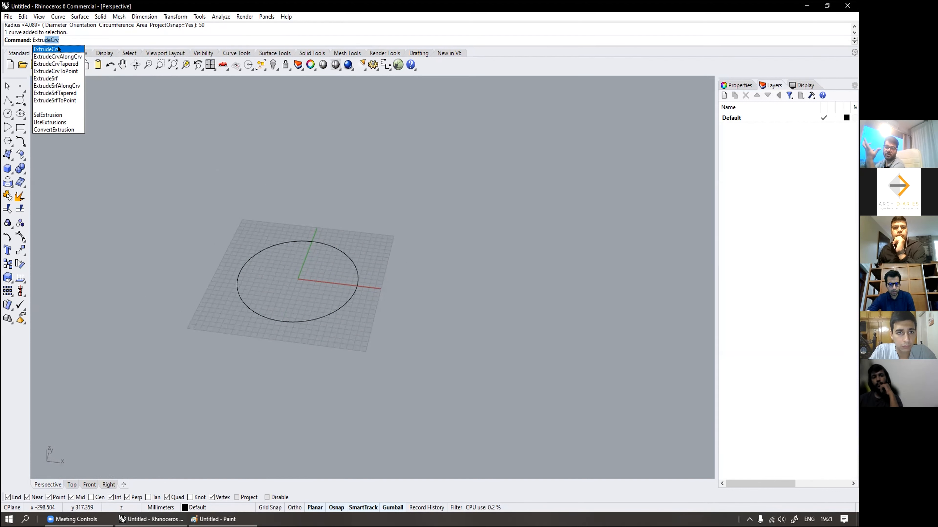
{"action": "left_click", "coordinate": [58, 49]}
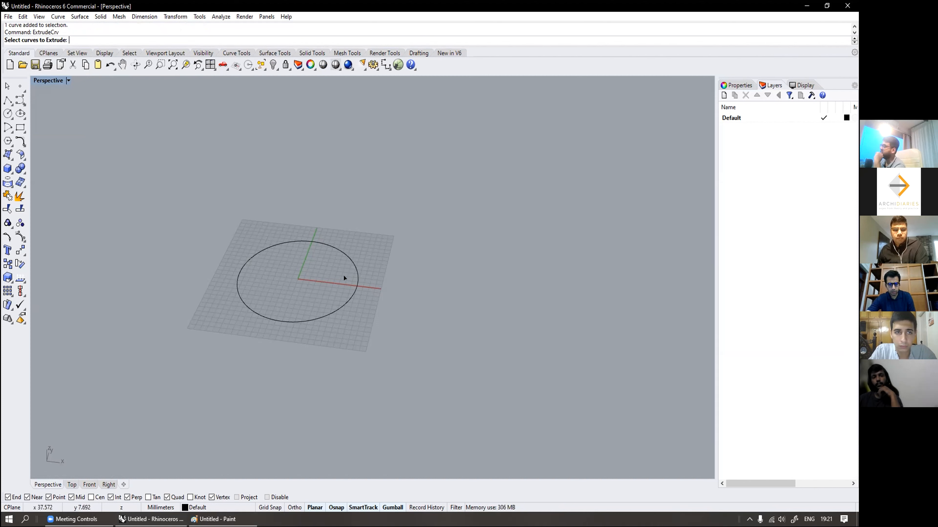
{"action": "left_click", "coordinate": [357, 280]}
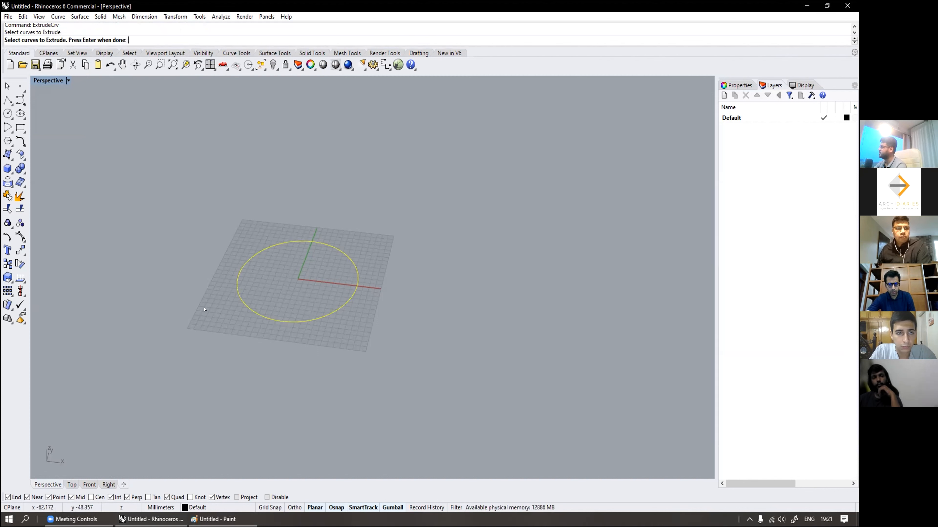
{"action": "key", "text": "Return"}
{"action": "scroll", "coordinate": [280, 242], "scroll_direction": "down", "scroll_amount": 3}
{"action": "right_click_drag", "start_coordinate": [277, 240], "coordinate": [282, 196]}
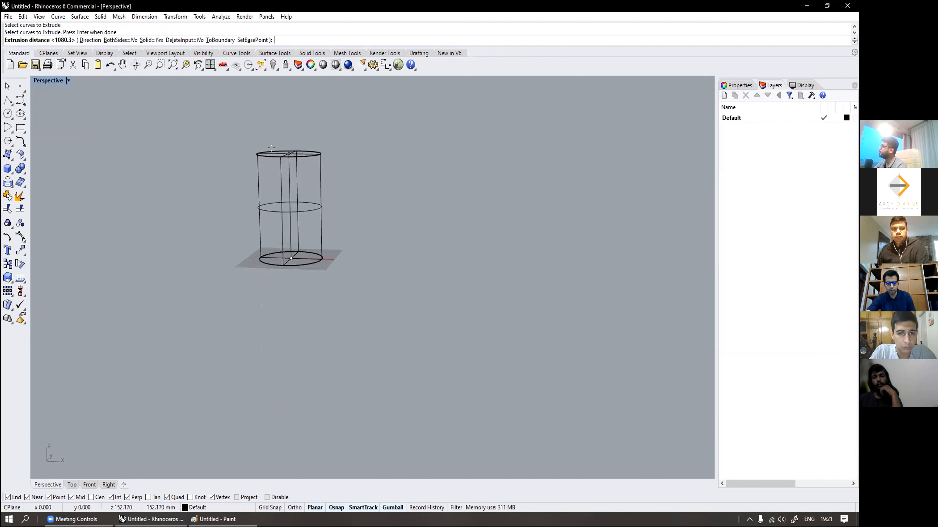
{"action": "left_click", "coordinate": [273, 153]}
Step: Switch the Perspective viewport to the Shaded display mode and view the cylinder from another side
{"action": "right_click_drag", "start_coordinate": [283, 168], "coordinate": [316, 247]}
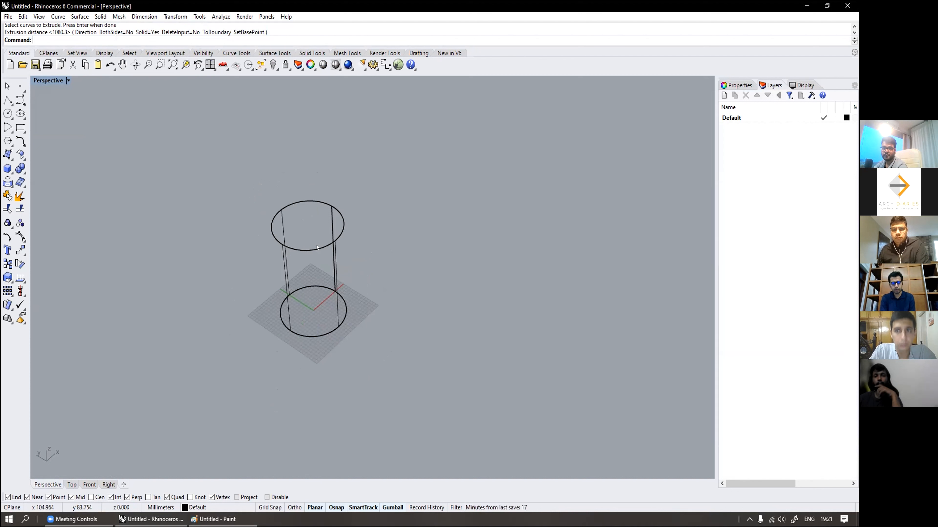
{"action": "right_click_drag", "start_coordinate": [315, 246], "coordinate": [267, 246]}
{"action": "scroll", "coordinate": [281, 224], "scroll_direction": "up", "scroll_amount": 5}
{"action": "mouse_move", "coordinate": [334, 245]}
{"action": "right_mouse_down"}
{"action": "mouse_move", "coordinate": [353, 241]}
{"action": "mouse_move", "coordinate": [339, 237]}
{"action": "right_mouse_up"}
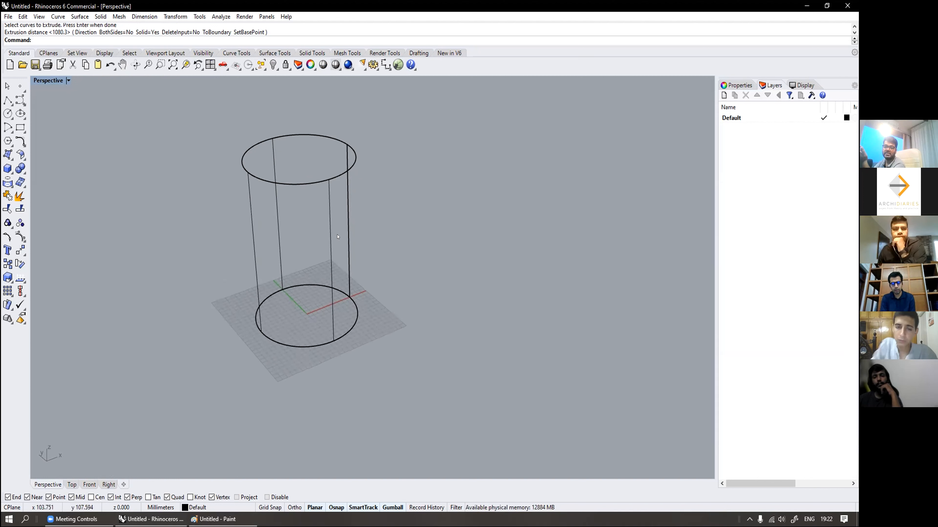
{"action": "left_click", "coordinate": [68, 81]}
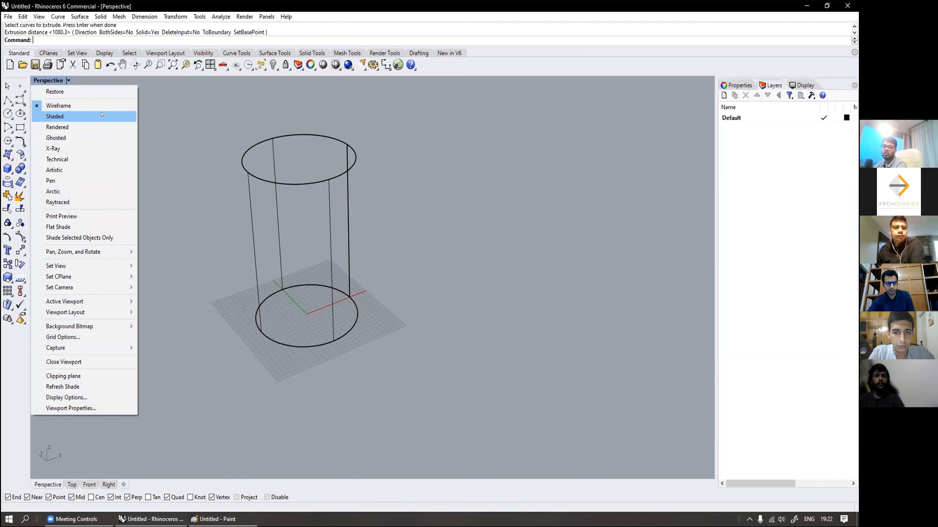
{"action": "left_click", "coordinate": [102, 116]}
{"action": "mouse_move", "coordinate": [216, 221]}
{"action": "right_mouse_down"}
{"action": "mouse_move", "coordinate": [234, 223]}
{"action": "mouse_move", "coordinate": [203, 216]}
{"action": "mouse_move", "coordinate": [347, 213]}
{"action": "mouse_move", "coordinate": [404, 229]}
{"action": "mouse_move", "coordinate": [244, 241]}
{"action": "right_mouse_up"}
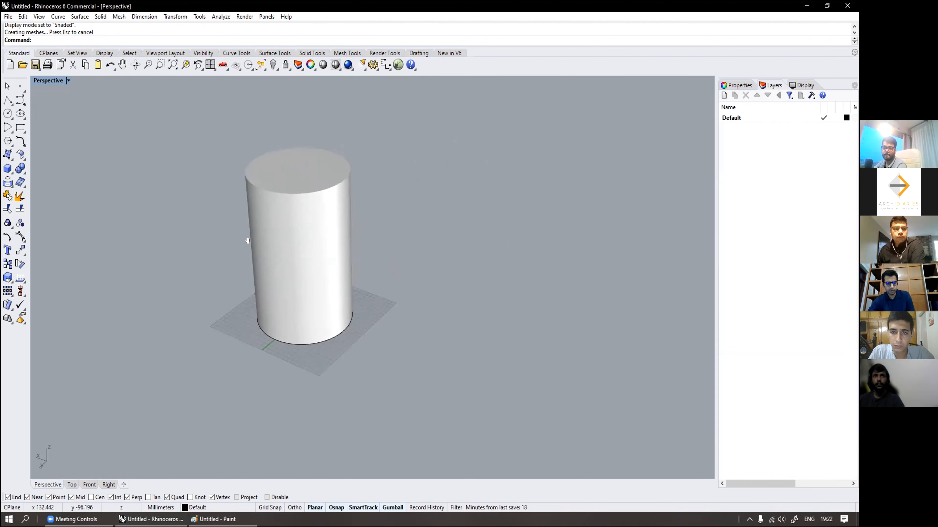
{"action": "right_click_drag", "start_coordinate": [247, 241], "coordinate": [246, 238]}
Step: Preview the cylinder in the Rendered and Ghosted display modes, ending in Ghosted
{"action": "left_click", "coordinate": [69, 80]}
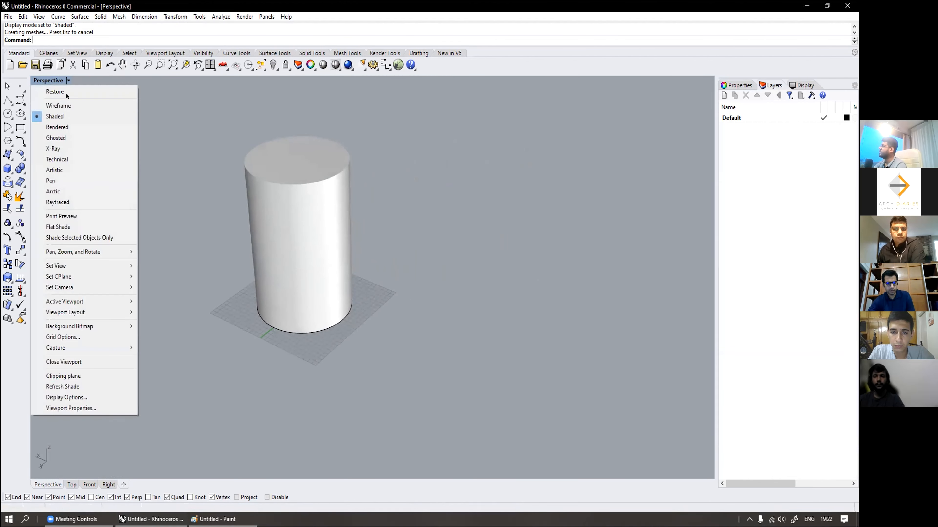
{"action": "left_click", "coordinate": [81, 127]}
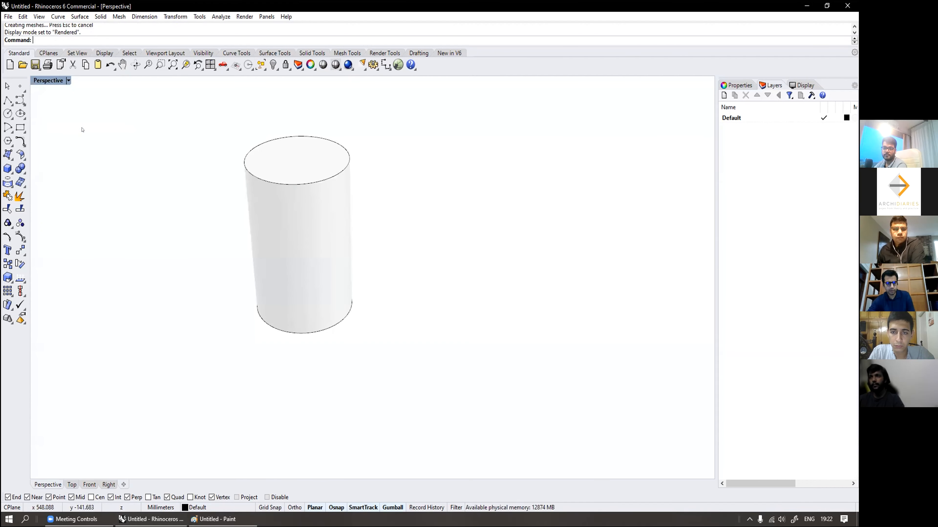
{"action": "left_click", "coordinate": [59, 80]}
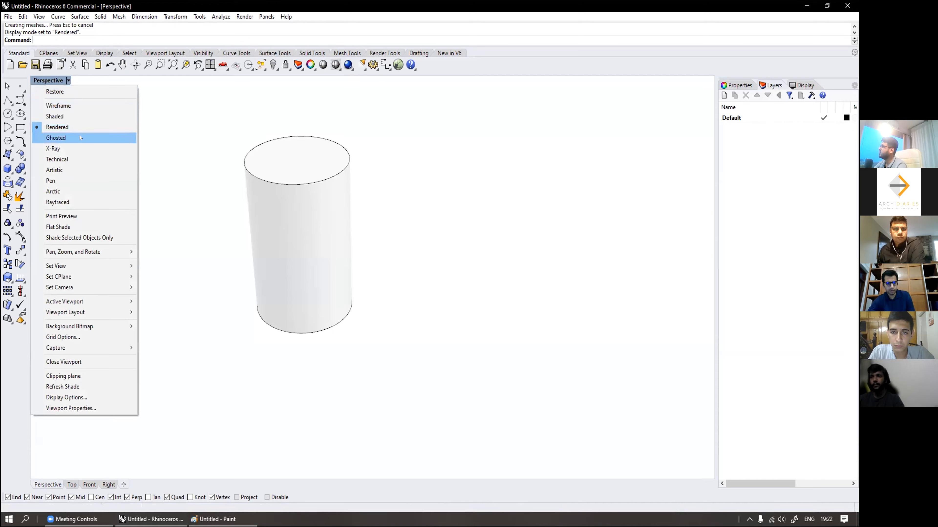
{"action": "left_click", "coordinate": [80, 138]}
{"action": "right_click_drag", "start_coordinate": [289, 278], "coordinate": [291, 207]}
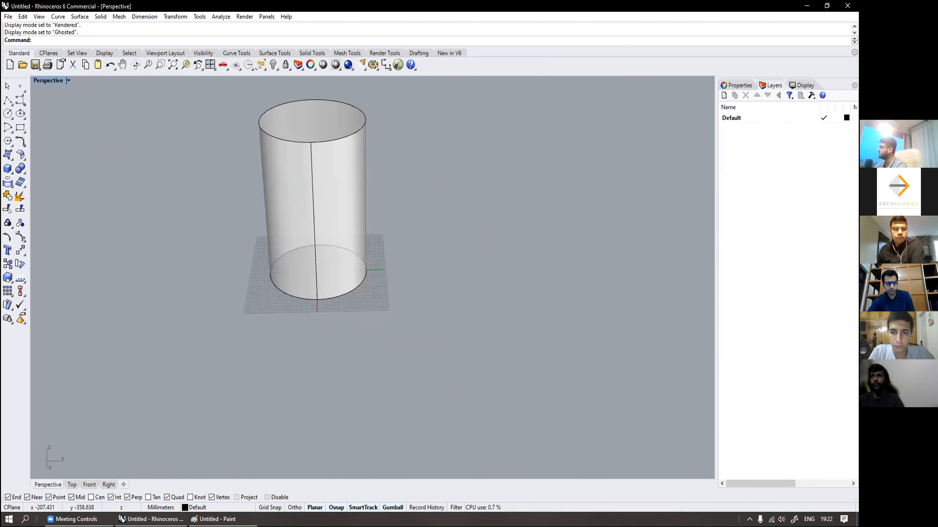
Step: Try a freehand box overlapping the cylinder to see both through the ghosted faces, and delete the box
{"action": "left_click", "coordinate": [7, 168]}
{"action": "left_click", "coordinate": [326, 324]}
{"action": "left_click", "coordinate": [484, 450]}
{"action": "left_click", "coordinate": [549, 302]}
{"action": "right_click_drag", "start_coordinate": [549, 303], "coordinate": [372, 306]}
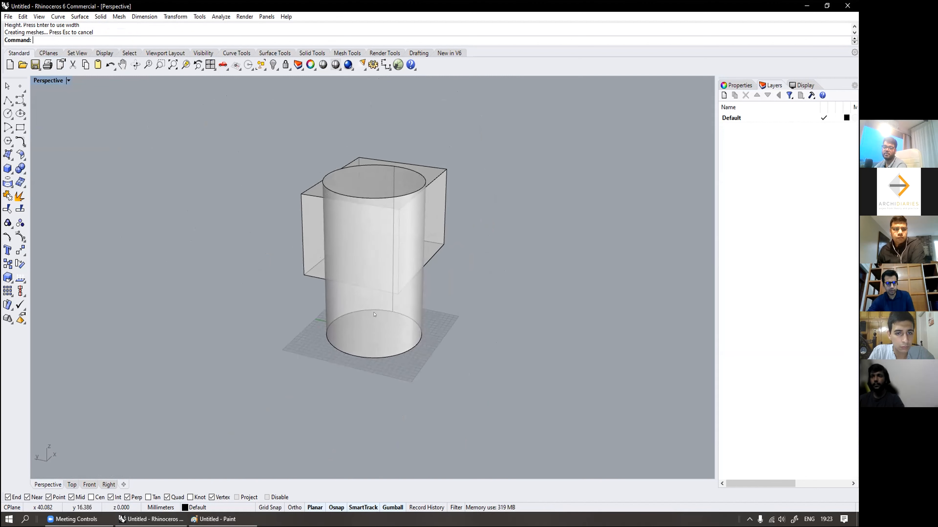
{"action": "left_click", "coordinate": [303, 238]}
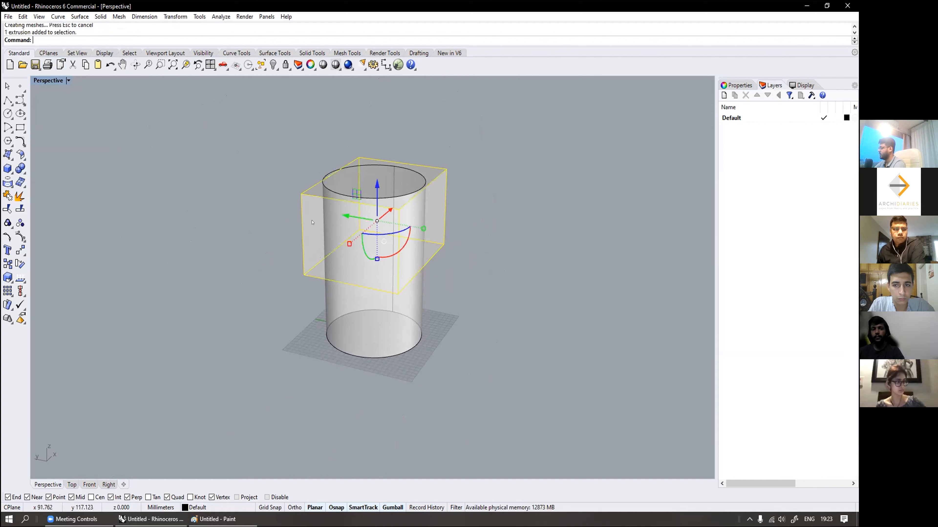
{"action": "key", "text": "Delete"}
Step: Preview the cylinder in the Arctic, Pen and Artistic display modes, returning to Arctic
{"action": "left_click", "coordinate": [68, 80]}
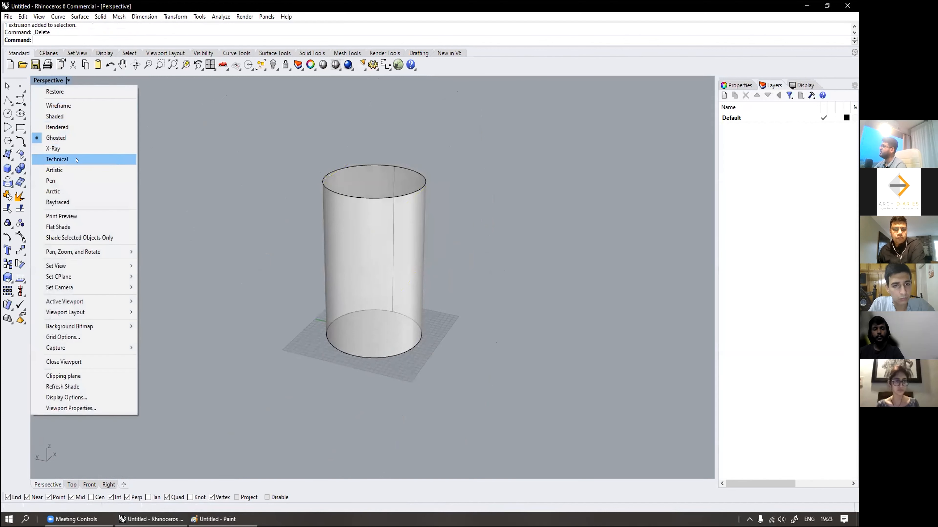
{"action": "left_click", "coordinate": [79, 190]}
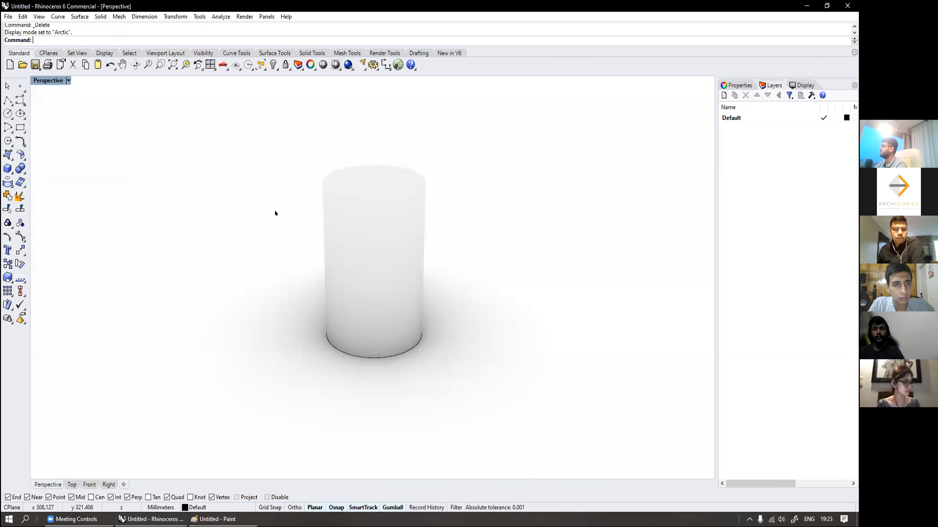
{"action": "left_click", "coordinate": [68, 81]}
{"action": "left_click", "coordinate": [56, 182]}
{"action": "left_click", "coordinate": [68, 81]}
{"action": "left_click", "coordinate": [56, 170]}
{"action": "left_click", "coordinate": [68, 80]}
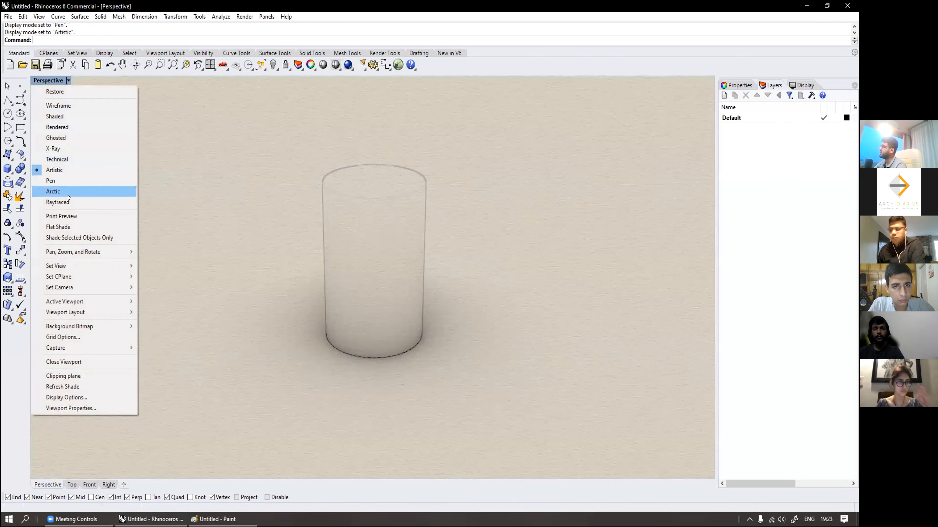
{"action": "left_click", "coordinate": [74, 190]}
Step: Switch the Perspective viewport to the Raytraced display mode and examine the cylinder up close
{"action": "left_click", "coordinate": [67, 79]}
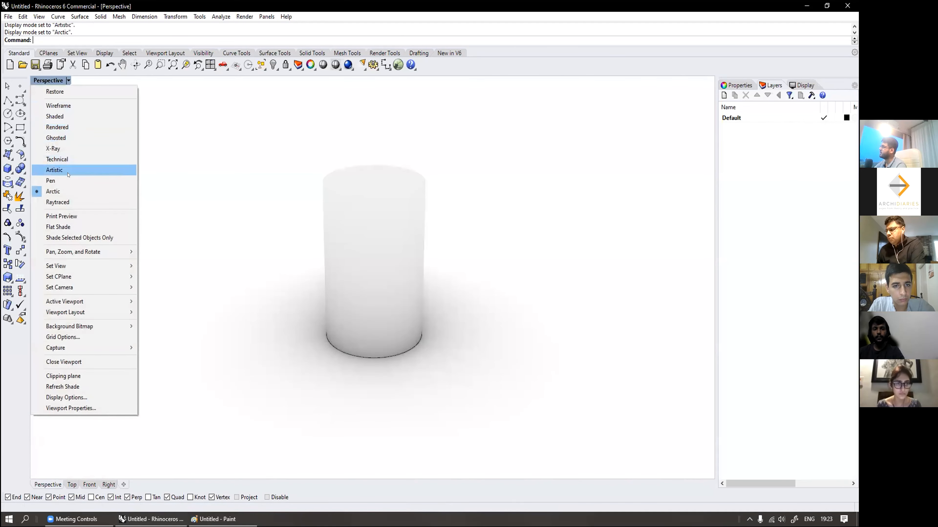
{"action": "left_click", "coordinate": [68, 201]}
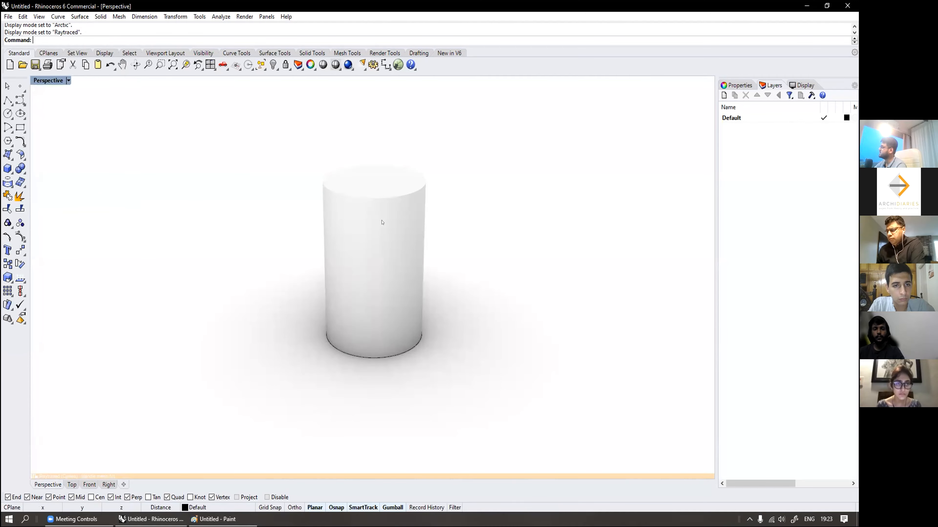
{"action": "scroll", "coordinate": [380, 222], "scroll_direction": "up", "scroll_amount": 7}
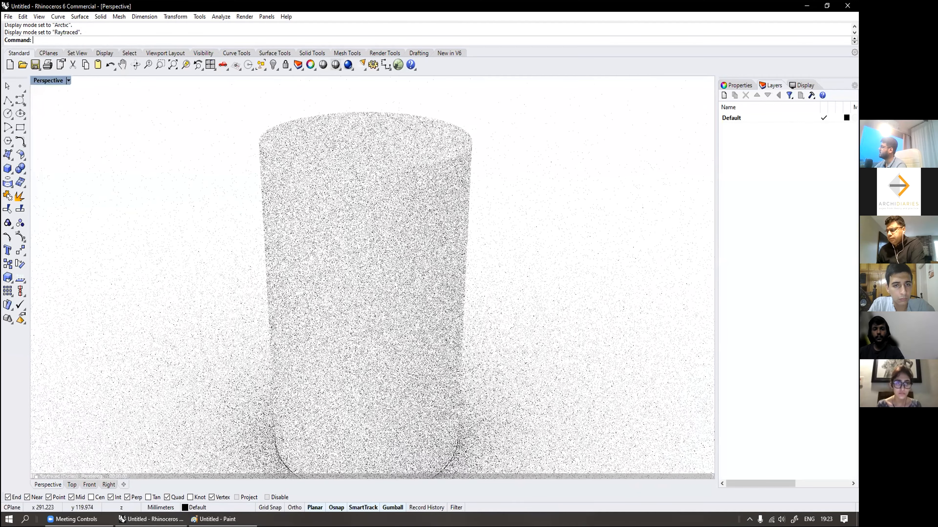
{"action": "scroll", "coordinate": [381, 223], "scroll_direction": "down", "scroll_amount": 5}
{"action": "right_click_drag", "start_coordinate": [233, 147], "coordinate": [189, 125], "text": "shift"}
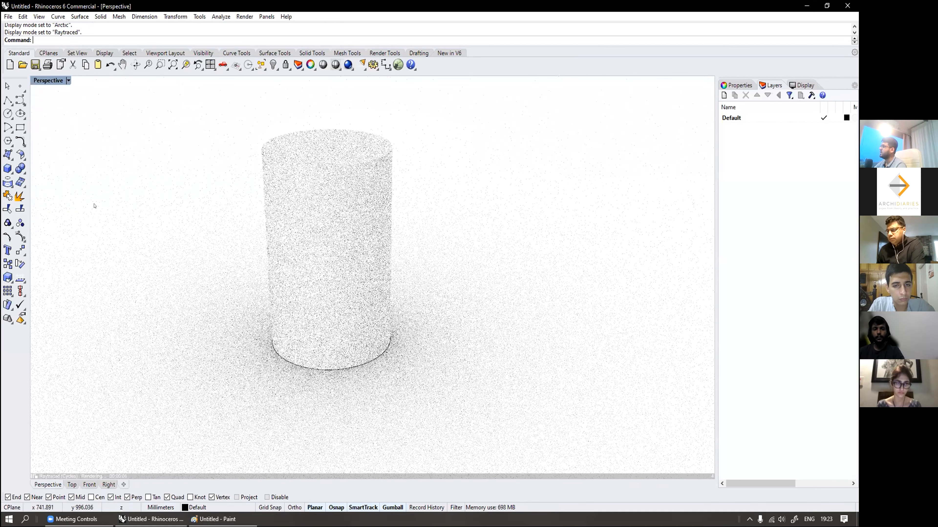
Step: Set the Perspective viewport to the Rendered display mode and view the cylinder from a new angle
{"action": "left_click", "coordinate": [69, 80]}
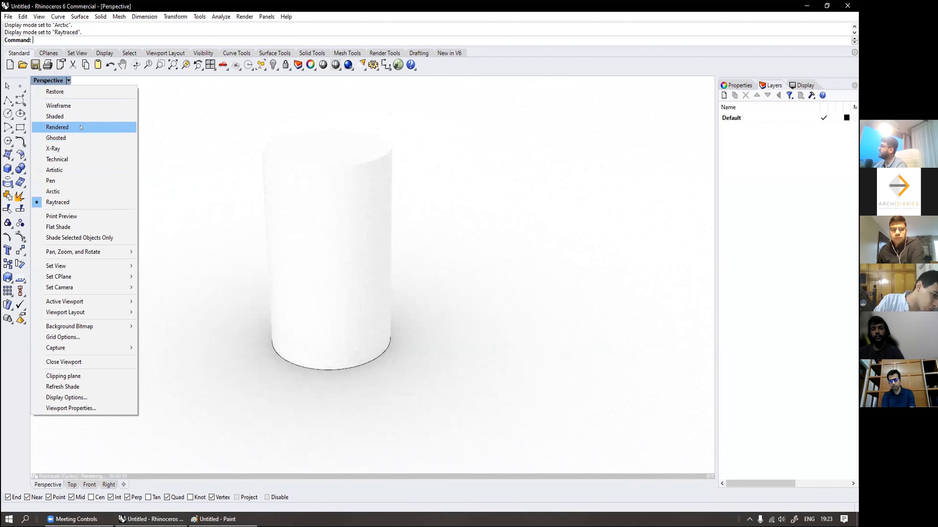
{"action": "left_click", "coordinate": [81, 127]}
{"action": "right_click_drag", "start_coordinate": [312, 227], "coordinate": [352, 206]}
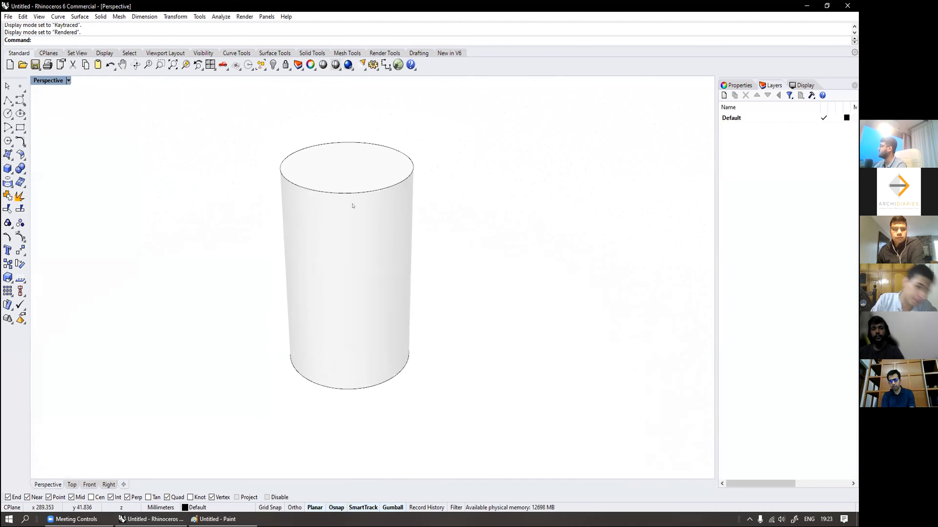
Step: Set the Perspective viewport to the Shaded display mode and view the cylinder from another angle
{"action": "left_click", "coordinate": [340, 193]}
{"action": "left_click", "coordinate": [414, 254]}
{"action": "right_click_drag", "start_coordinate": [422, 283], "coordinate": [392, 264]}
{"action": "left_click", "coordinate": [68, 81]}
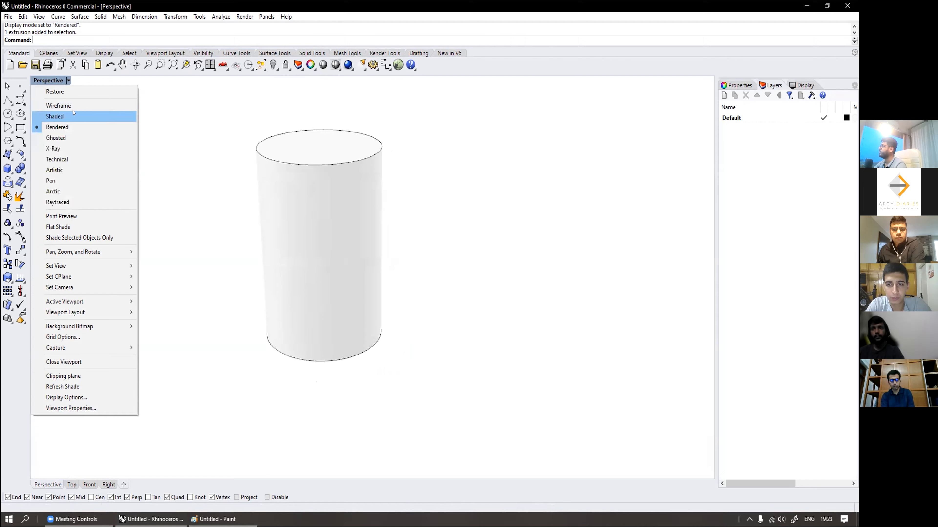
{"action": "left_click", "coordinate": [73, 116]}
{"action": "mouse_move", "coordinate": [191, 212]}
{"action": "right_mouse_down"}
{"action": "mouse_move", "coordinate": [344, 224]}
{"action": "mouse_move", "coordinate": [429, 256]}
{"action": "mouse_move", "coordinate": [245, 222]}
{"action": "mouse_move", "coordinate": [279, 237]}
{"action": "right_mouse_up"}
{"action": "right_click_drag", "start_coordinate": [272, 279], "coordinate": [318, 236]}
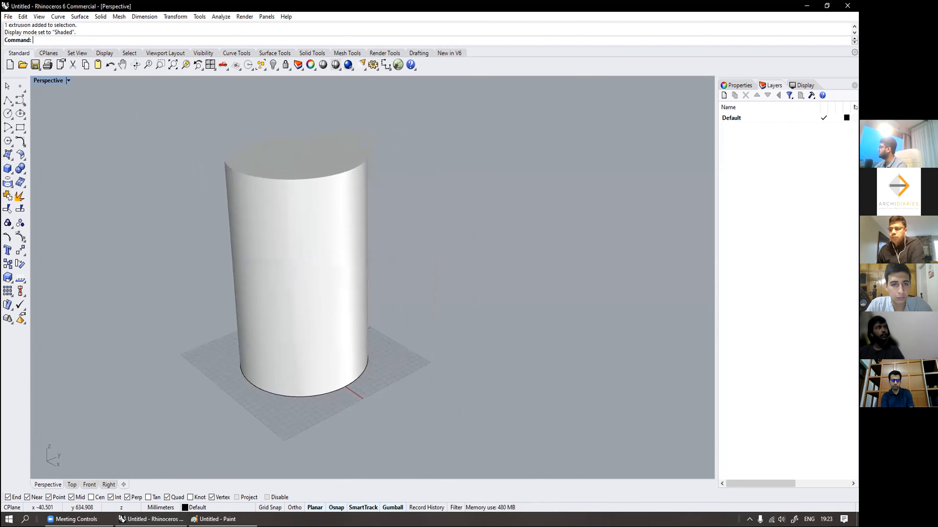
Step: Show the viewport's display settings and try Flat Shading and Shadows on the shaded cylinder
{"action": "left_click", "coordinate": [798, 85]}
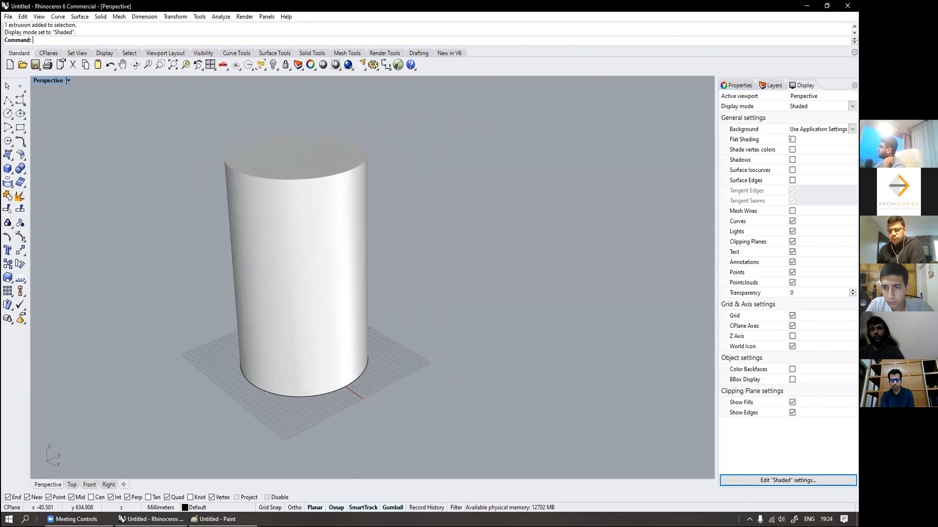
{"action": "scroll", "coordinate": [404, 245], "scroll_direction": "up", "scroll_amount": 6}
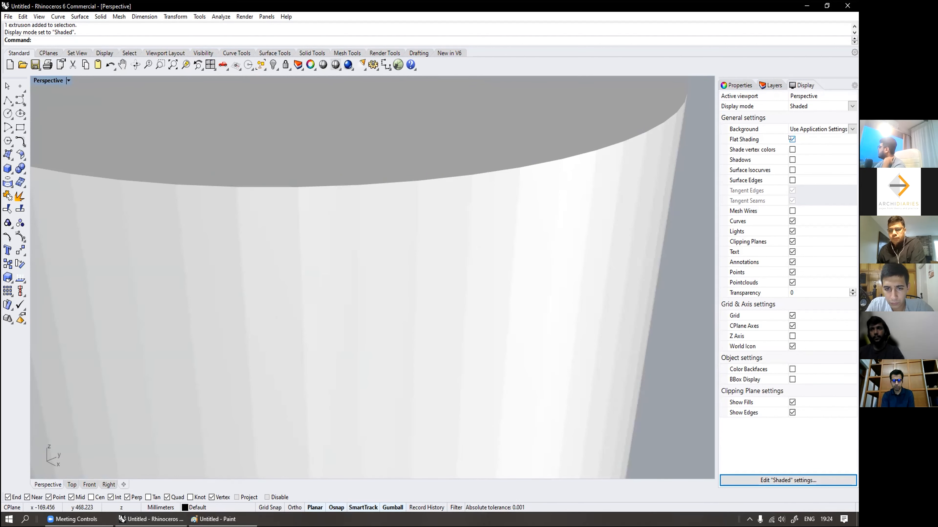
{"action": "scroll", "coordinate": [419, 192], "scroll_direction": "down", "scroll_amount": 4}
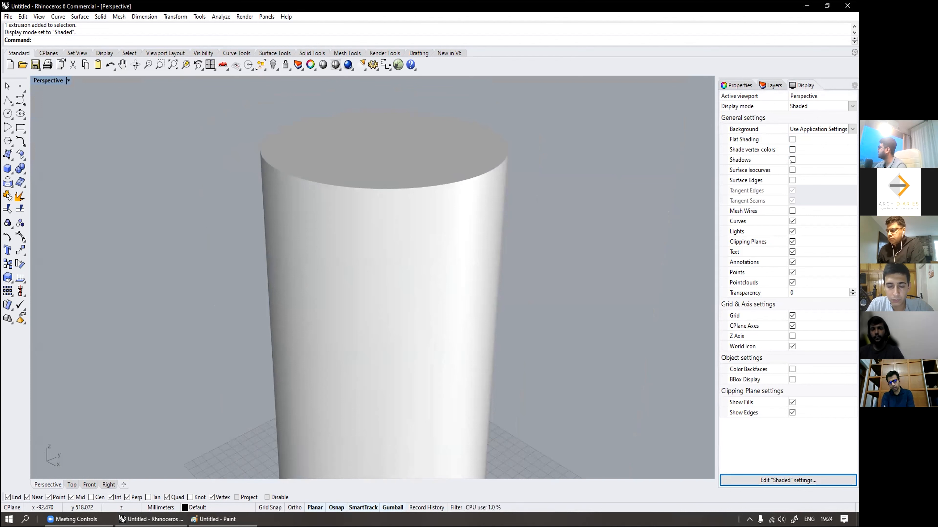
{"action": "scroll", "coordinate": [318, 261], "scroll_direction": "down", "scroll_amount": 5}
{"action": "scroll", "coordinate": [318, 262], "scroll_direction": "up", "scroll_amount": 2}
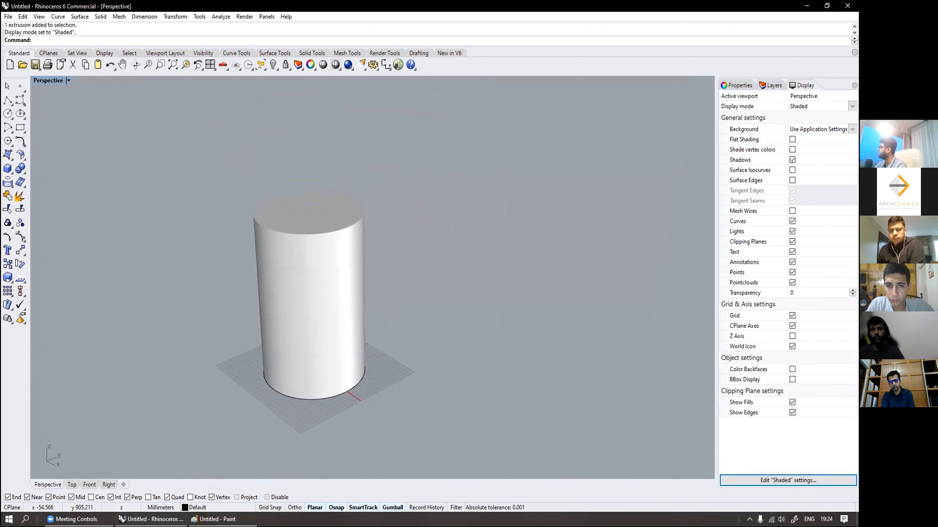
{"action": "scroll", "coordinate": [417, 266], "scroll_direction": "down", "scroll_amount": 2}
{"action": "right_click_drag", "start_coordinate": [416, 269], "coordinate": [342, 293]}
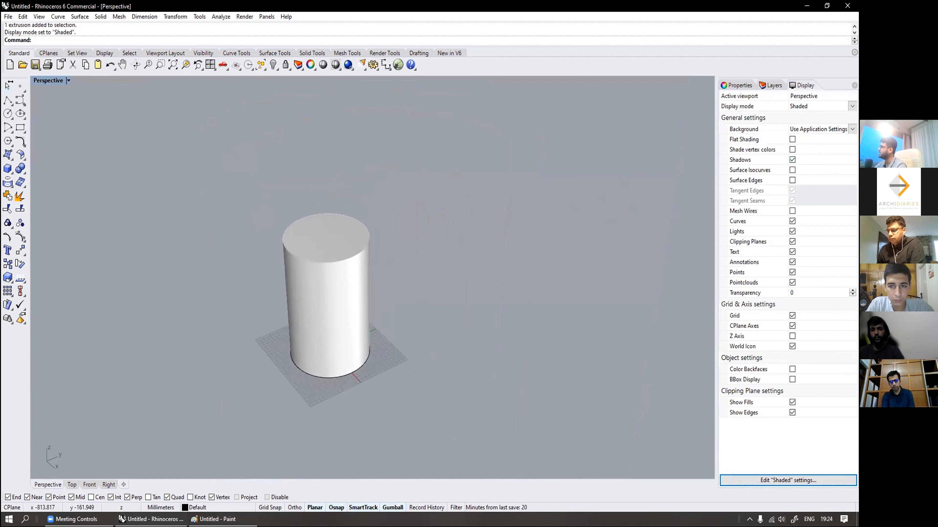
Step: Compare the cylinder in the Rendered display mode and return the Perspective viewport to Shaded
{"action": "left_click", "coordinate": [68, 81]}
{"action": "left_click", "coordinate": [74, 127]}
{"action": "scroll", "coordinate": [309, 283], "scroll_direction": "up", "scroll_amount": 3}
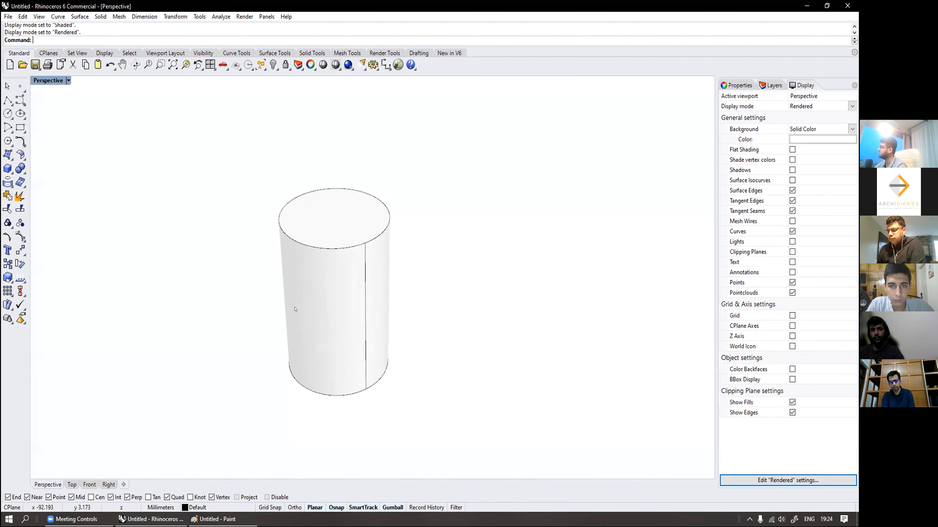
{"action": "scroll", "coordinate": [308, 283], "scroll_direction": "down", "scroll_amount": 3}
{"action": "left_click", "coordinate": [68, 80]}
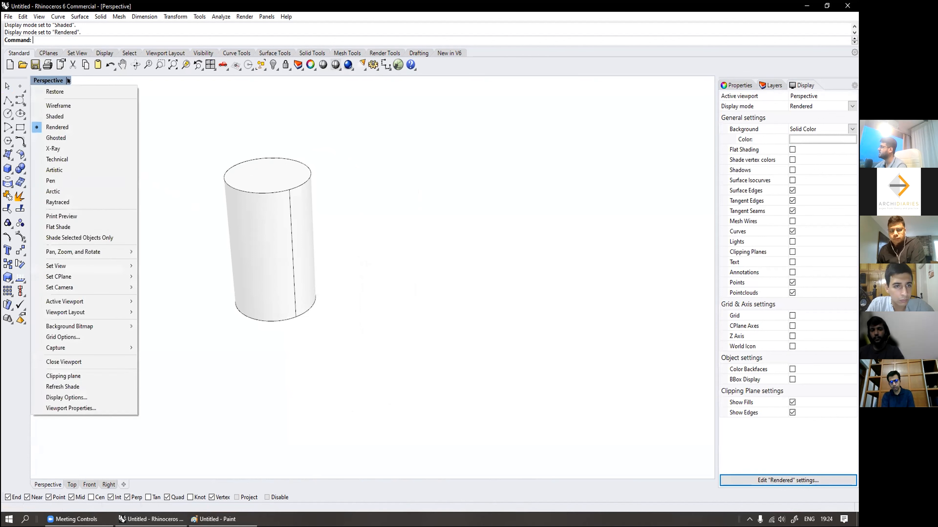
{"action": "left_click", "coordinate": [55, 117]}
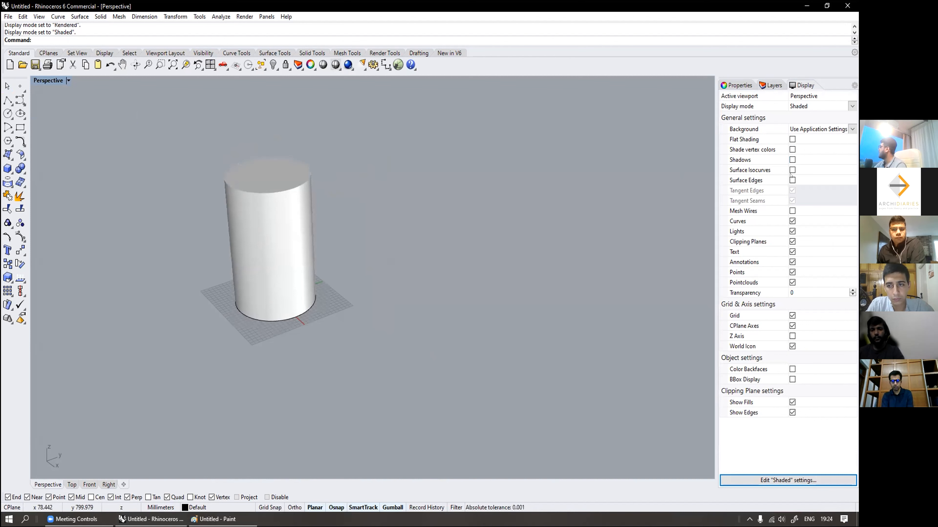
Step: Try the Surface Isocurves and Mesh Wires display options on the cylinder, leaving both off
{"action": "left_click", "coordinate": [792, 170]}
{"action": "scroll", "coordinate": [318, 245], "scroll_direction": "up", "scroll_amount": 5}
{"action": "right_click_drag", "start_coordinate": [318, 245], "coordinate": [317, 297]}
{"action": "right_click_drag", "start_coordinate": [462, 295], "coordinate": [229, 177]}
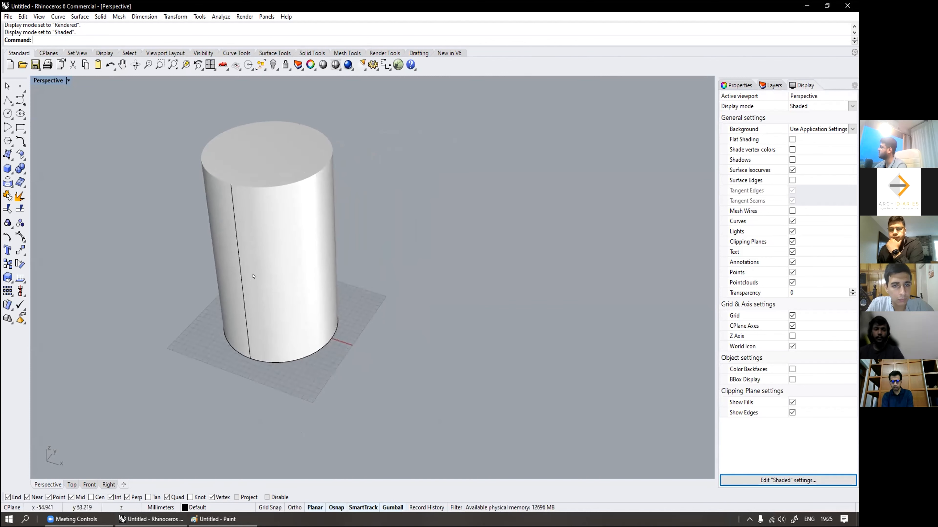
{"action": "left_click", "coordinate": [793, 171]}
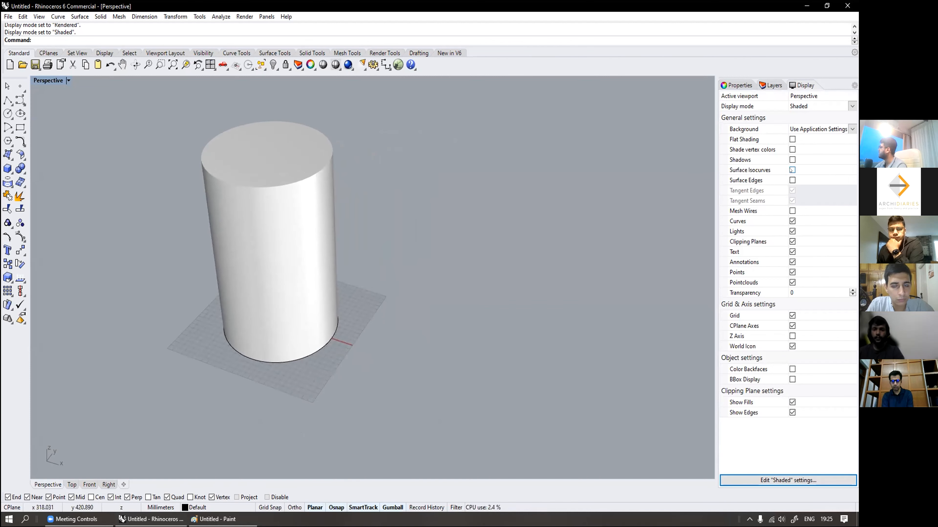
{"action": "left_click", "coordinate": [792, 211]}
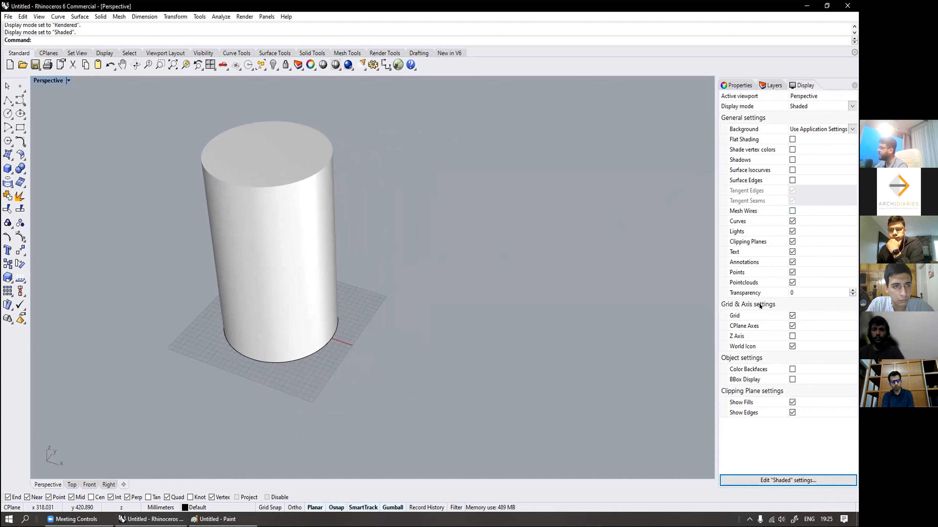
Step: Try a transparency of 20 for the Shaded mode on the cylinder and set it back to 0
{"action": "left_click", "coordinate": [824, 292]}
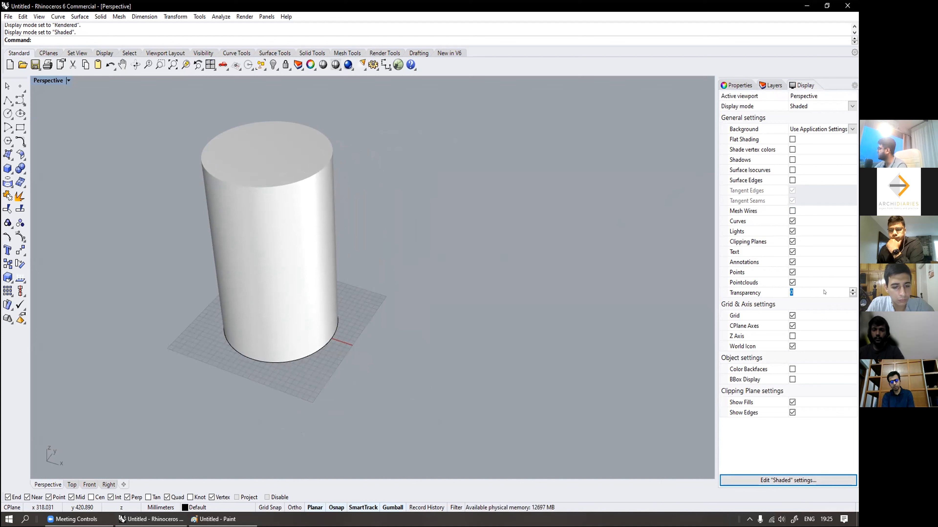
{"action": "type", "text": "20"}
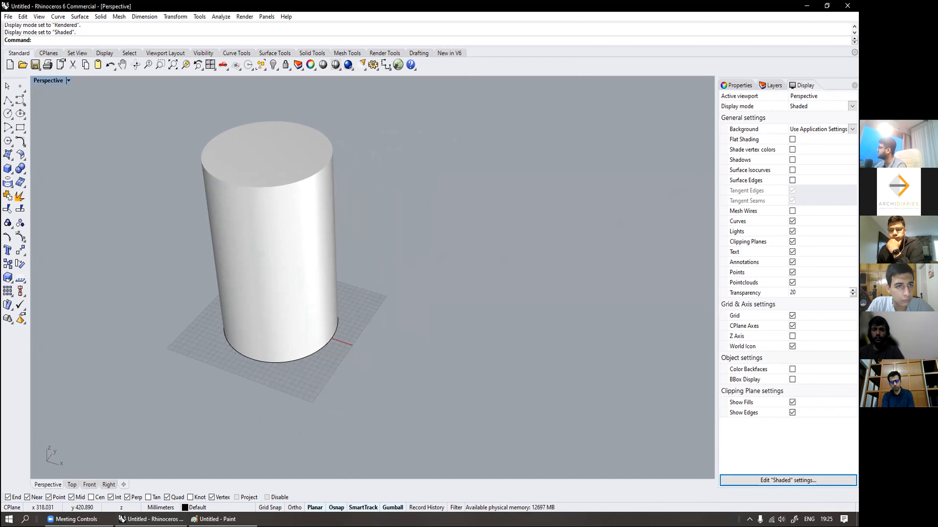
{"action": "key", "text": "Return"}
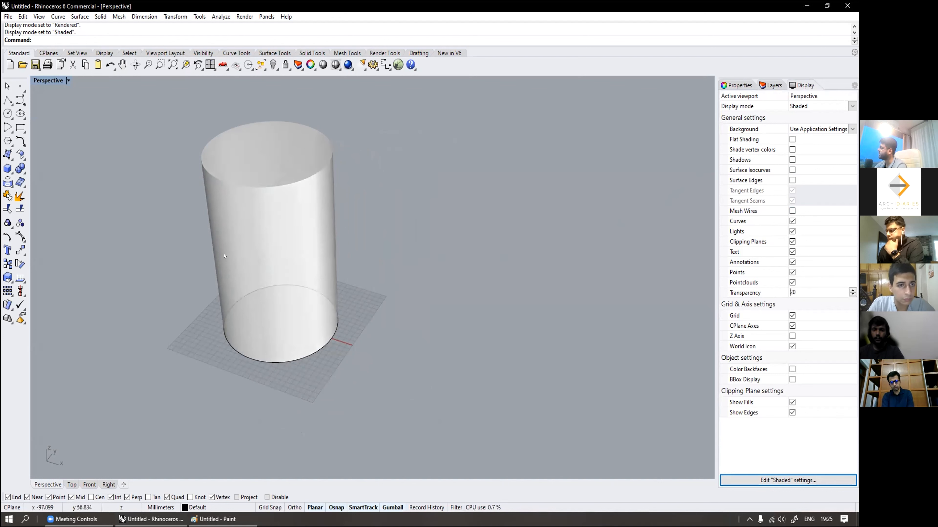
{"action": "scroll", "coordinate": [224, 256], "scroll_direction": "up", "scroll_amount": 5}
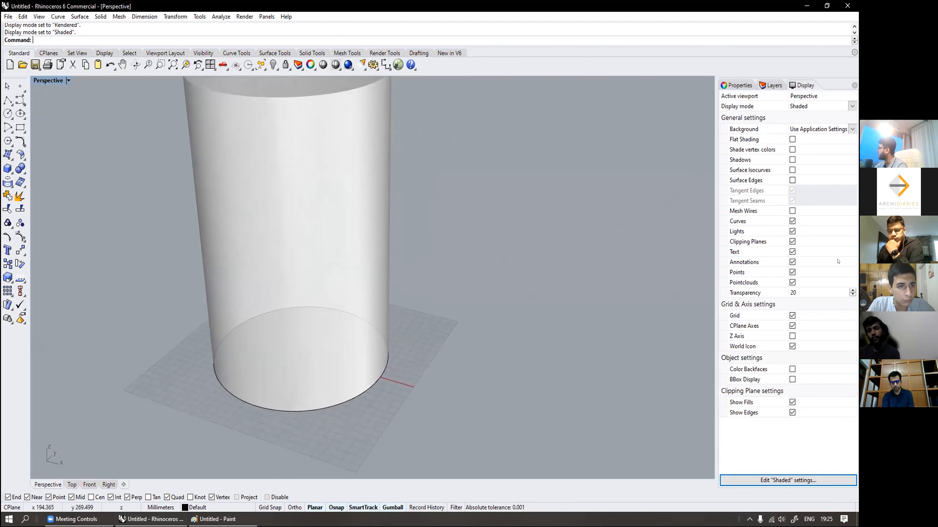
{"action": "double_click", "coordinate": [805, 293]}
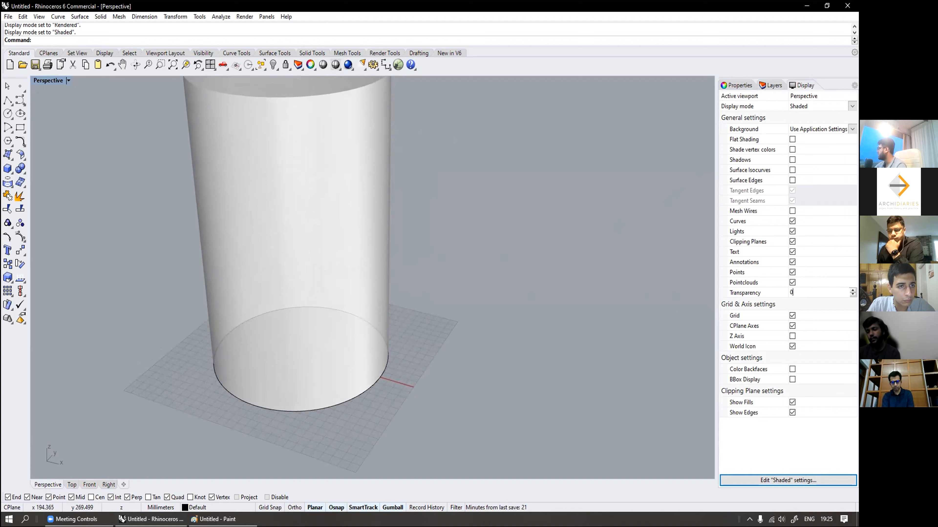
{"action": "key", "text": "Return"}
{"action": "scroll", "coordinate": [282, 271], "scroll_direction": "down", "scroll_amount": 3}
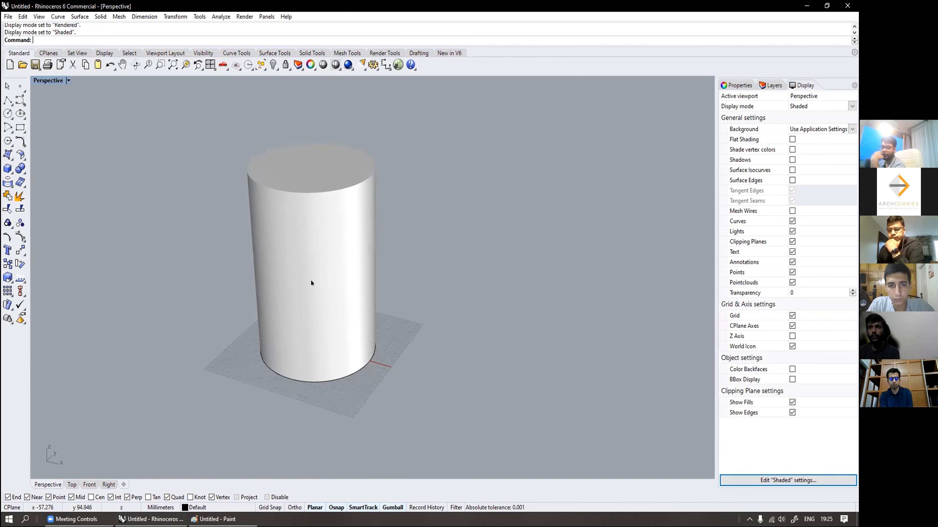
Step: Delete the cylinder and the circle at its base
{"action": "left_click", "coordinate": [311, 282]}
{"action": "key", "text": "Delete"}
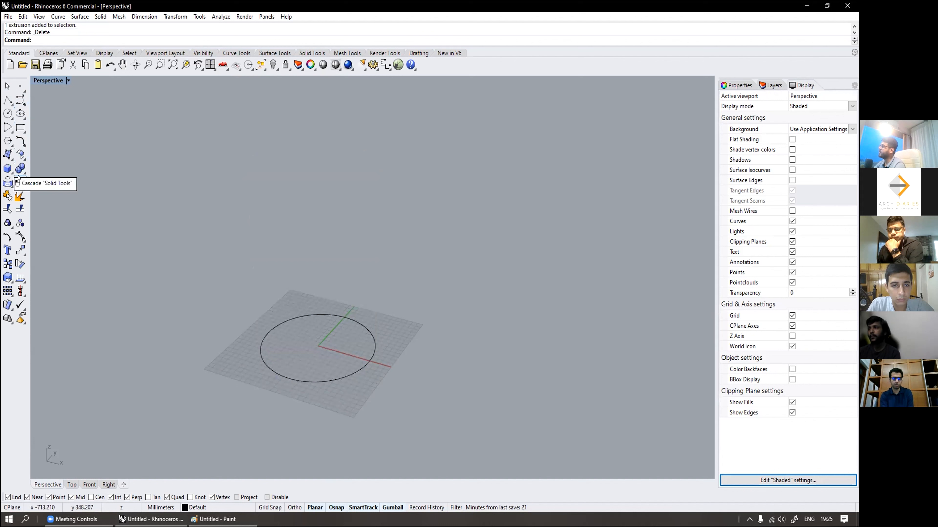
{"action": "left_click", "coordinate": [11, 172]}
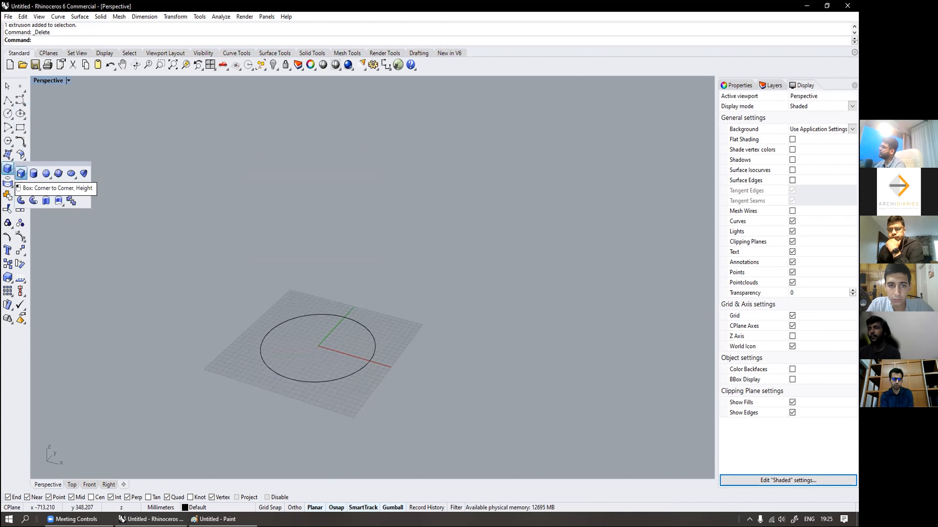
{"action": "left_click", "coordinate": [266, 365]}
{"action": "key", "text": "Delete"}
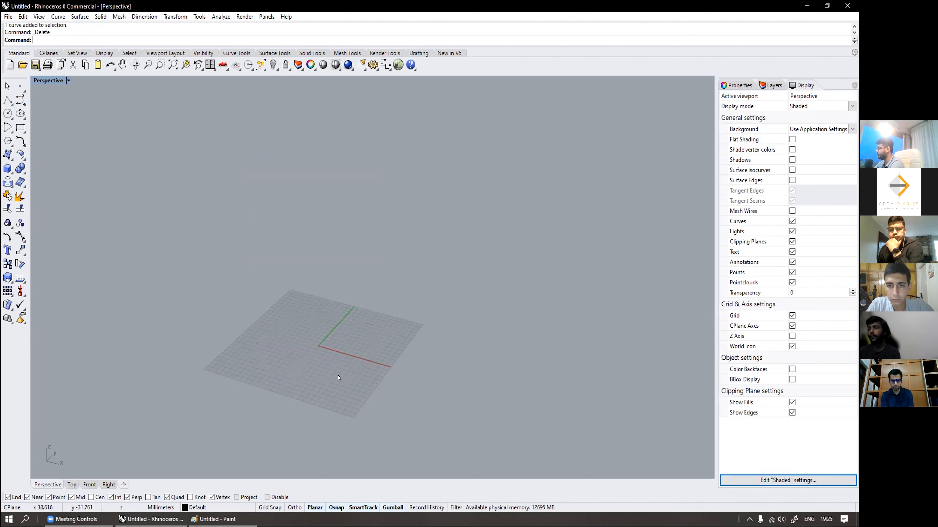
Step: Draw a freehand corner-to-corner box about 97 mm high, partly covering the negative X side of the grid
{"action": "left_click", "coordinate": [10, 174]}
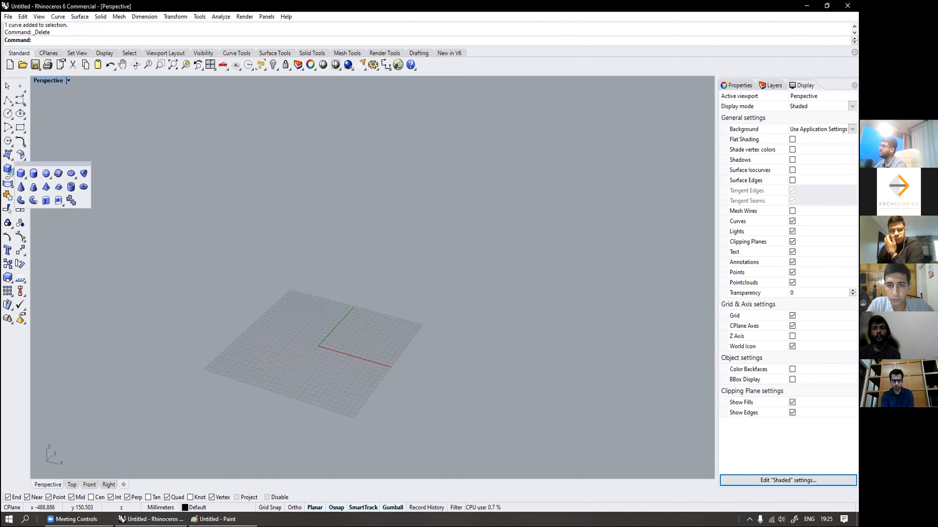
{"action": "left_click", "coordinate": [20, 174]}
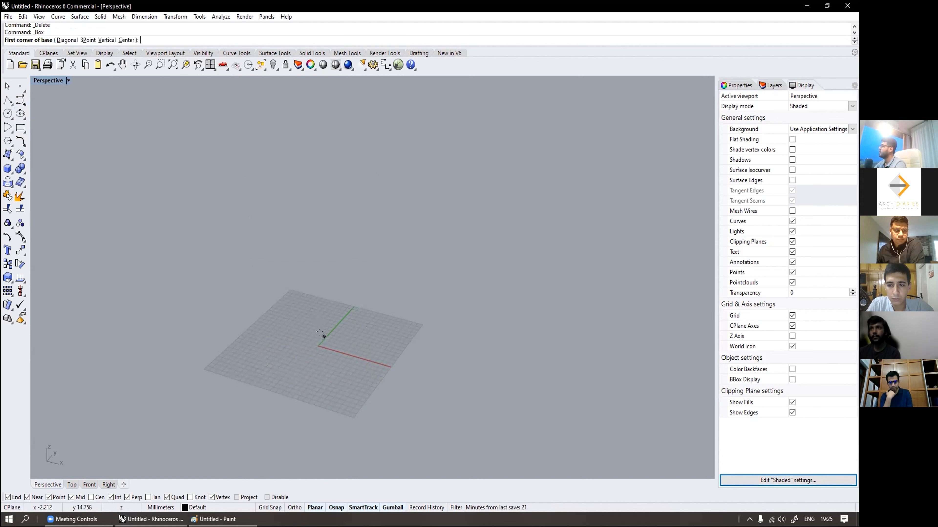
{"action": "left_click", "coordinate": [159, 281]}
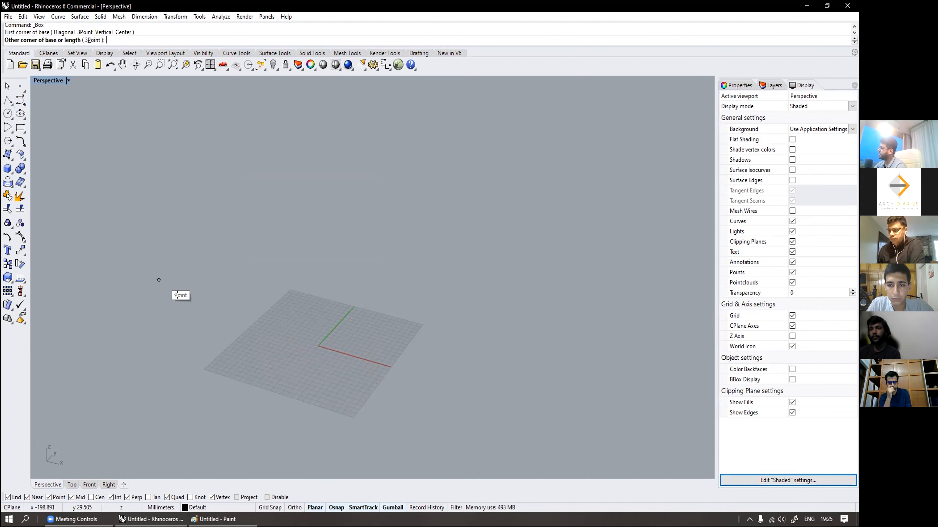
{"action": "left_click", "coordinate": [221, 388]}
{"action": "left_click", "coordinate": [227, 271]}
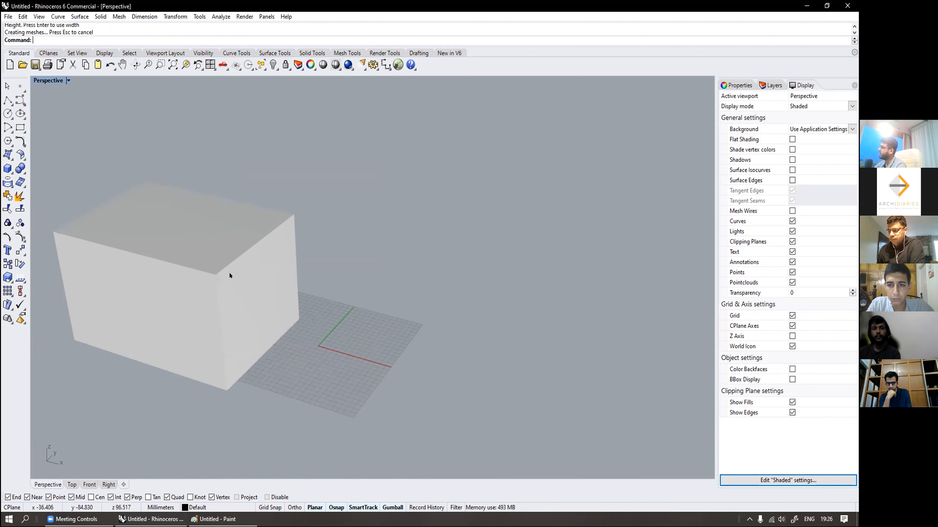
{"action": "scroll", "coordinate": [282, 293], "scroll_direction": "up", "scroll_amount": 2}
{"action": "right_click_drag", "start_coordinate": [281, 293], "coordinate": [261, 268]}
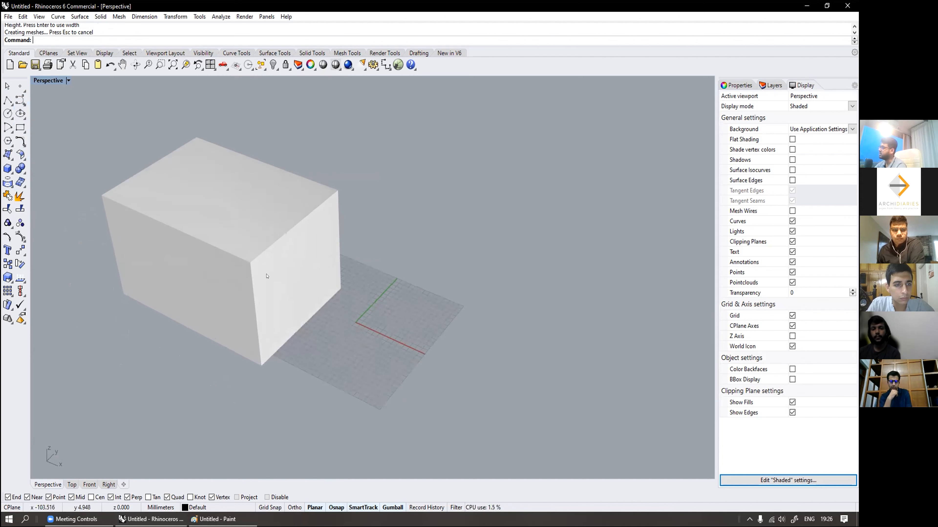
Step: Turn on Surface Edges for the Shaded mode, comparing the box with and without its edges
{"action": "left_click", "coordinate": [790, 181]}
{"action": "right_click_drag", "start_coordinate": [201, 269], "coordinate": [214, 277], "text": "shift"}
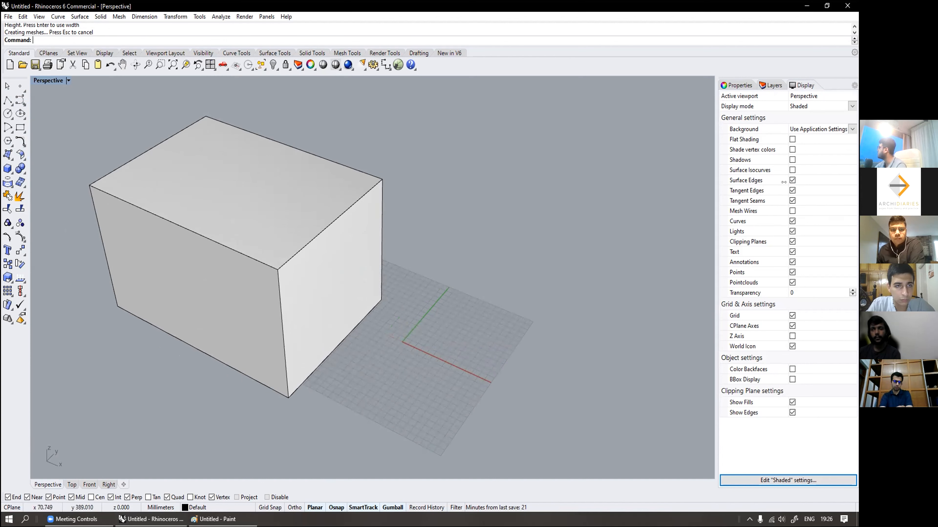
{"action": "left_click", "coordinate": [791, 179]}
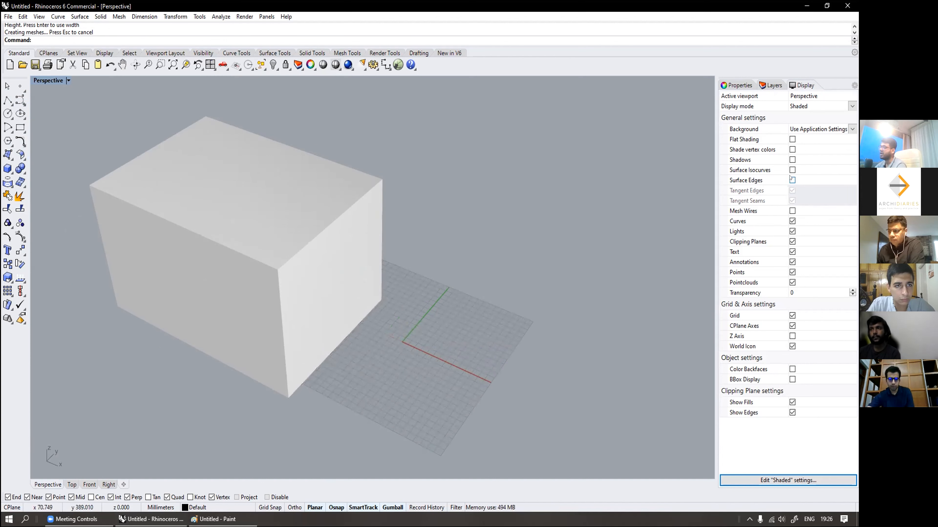
{"action": "left_click", "coordinate": [791, 180]}
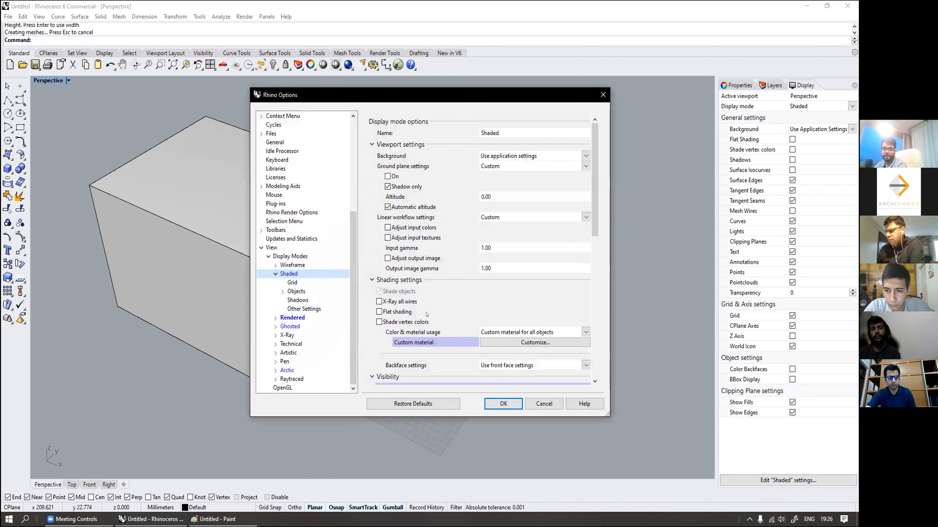
Step: Review the Shaded display mode's visibility and surface edge options, and close the options keeping the current settings
{"action": "left_click_drag", "start_coordinate": [595, 173], "coordinate": [600, 259]}
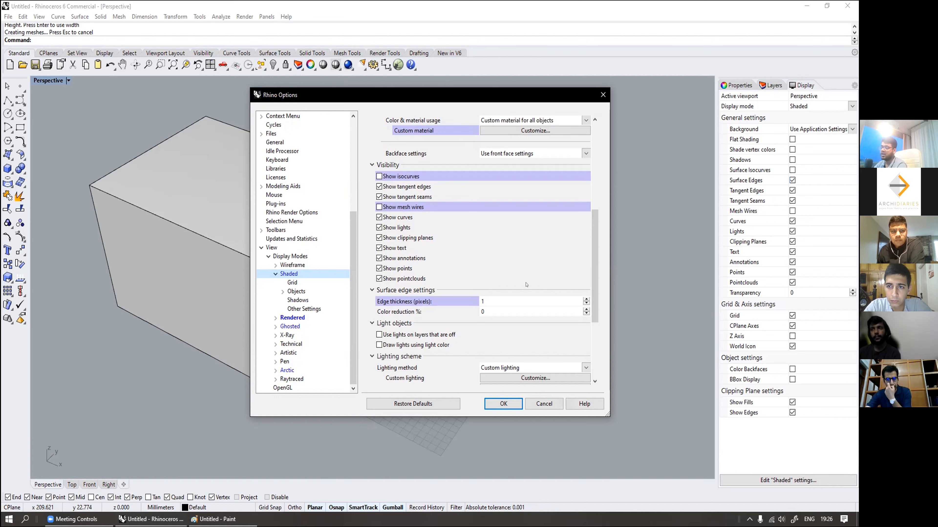
{"action": "left_click", "coordinate": [504, 404]}
{"action": "scroll", "coordinate": [345, 239], "scroll_direction": "down", "scroll_amount": 3}
{"action": "right_click_drag", "start_coordinate": [345, 239], "coordinate": [148, 246]}
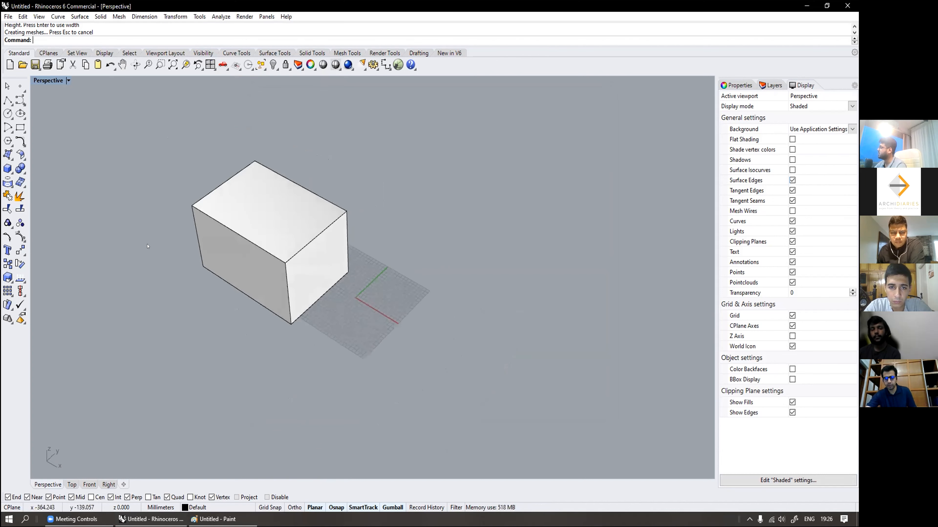
Step: Draw a second freehand corner-to-corner box beside the first, on the positive X side of the grid
{"action": "left_click", "coordinate": [7, 168]}
{"action": "scroll", "coordinate": [369, 296], "scroll_direction": "up", "scroll_amount": 2}
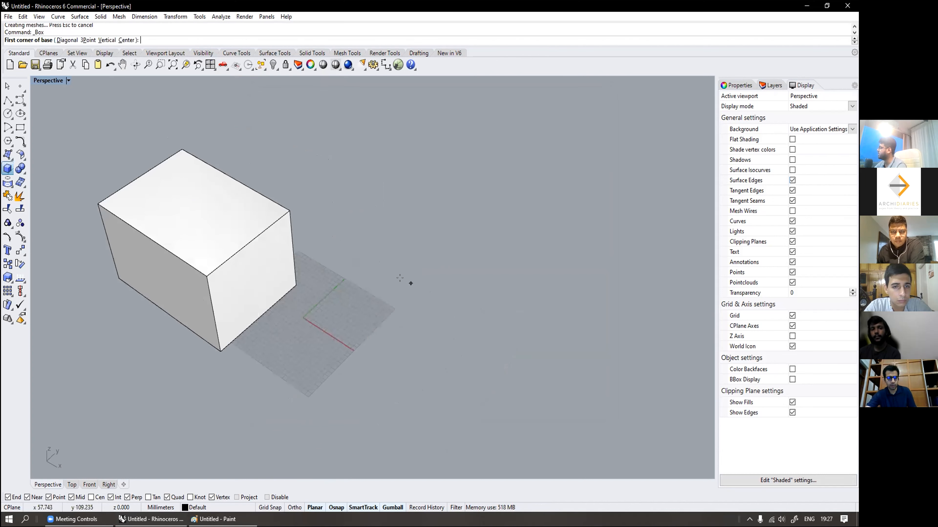
{"action": "left_click", "coordinate": [367, 266]}
{"action": "left_click", "coordinate": [463, 417]}
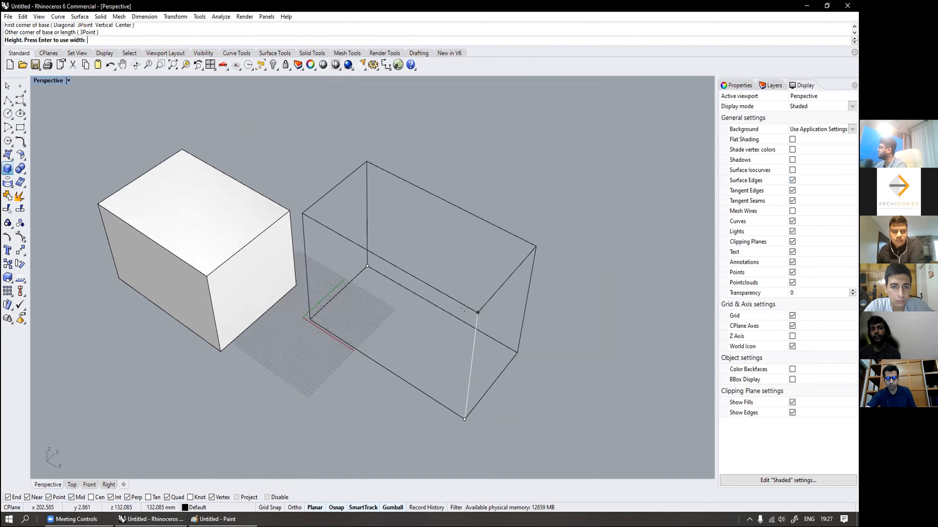
{"action": "left_click", "coordinate": [416, 311]}
{"action": "scroll", "coordinate": [416, 311], "scroll_direction": "down", "scroll_amount": 2}
{"action": "scroll", "coordinate": [371, 268], "scroll_direction": "down", "scroll_amount": 2}
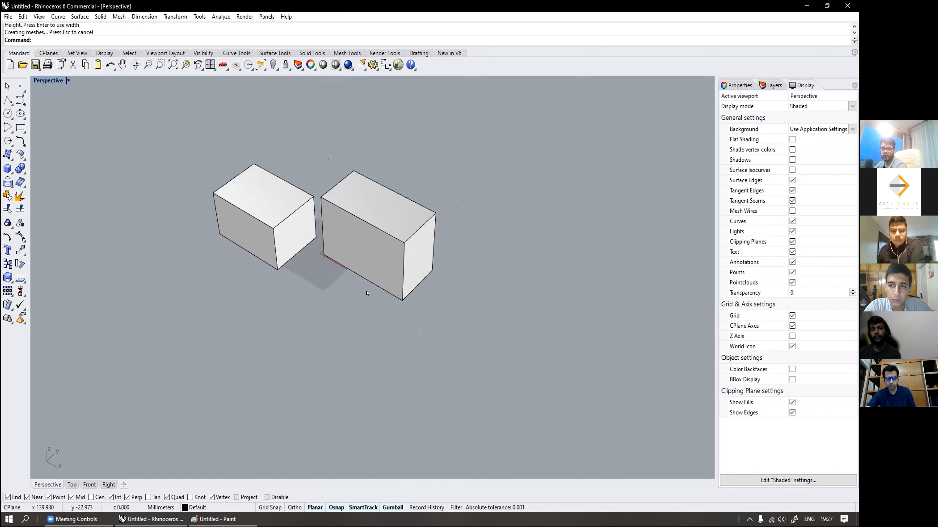
Step: Draw a 50 mm cube with the Box command, starting its base corner at the origin and using the width as height
{"action": "scroll", "coordinate": [258, 207], "scroll_direction": "down", "scroll_amount": 3}
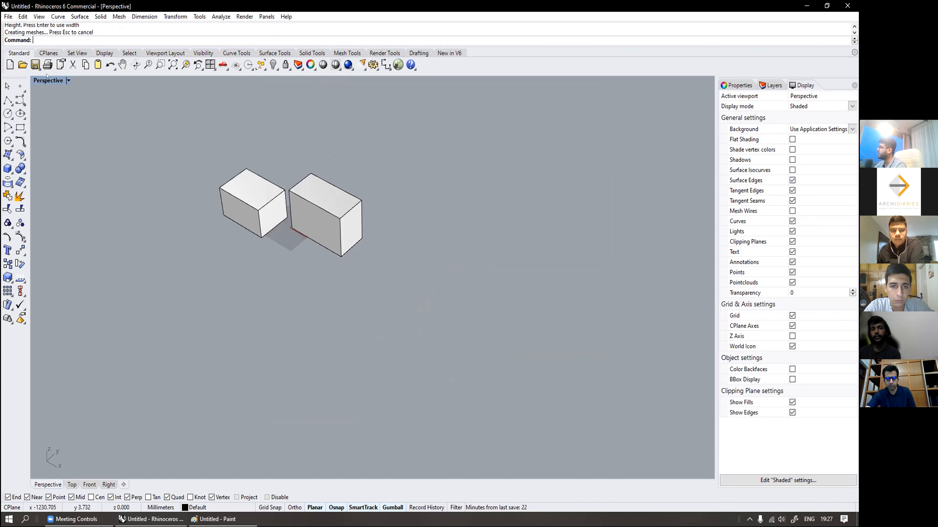
{"action": "left_click", "coordinate": [8, 168]}
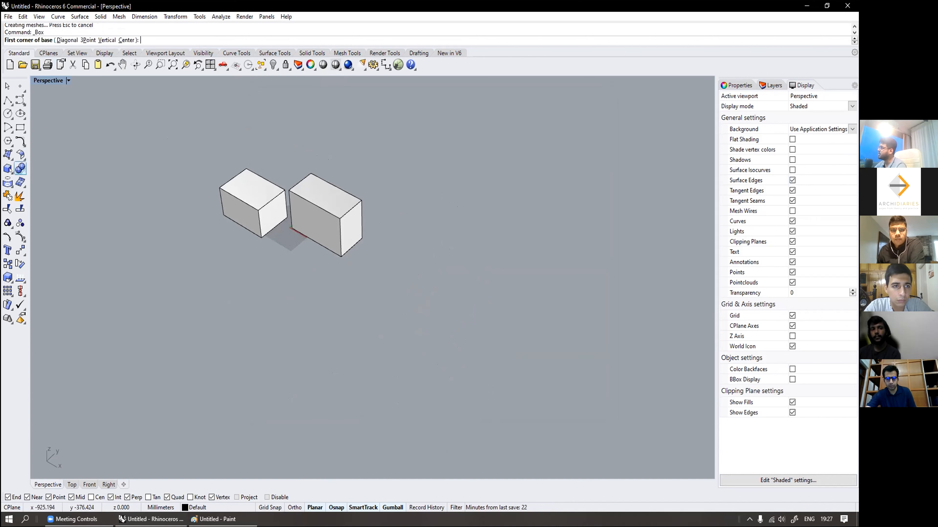
{"action": "scroll", "coordinate": [259, 246], "scroll_direction": "up", "scroll_amount": 2}
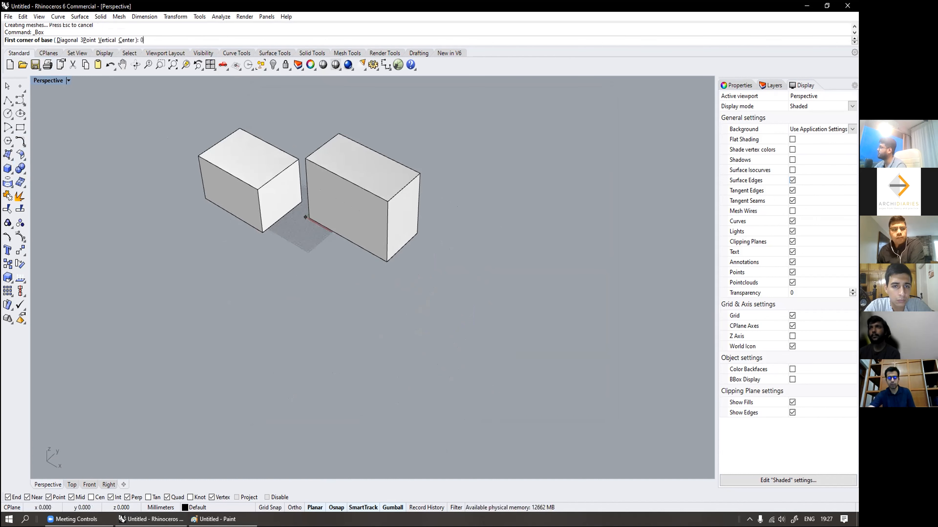
{"action": "type", "text": "0"}
{"action": "key", "text": "Return"}
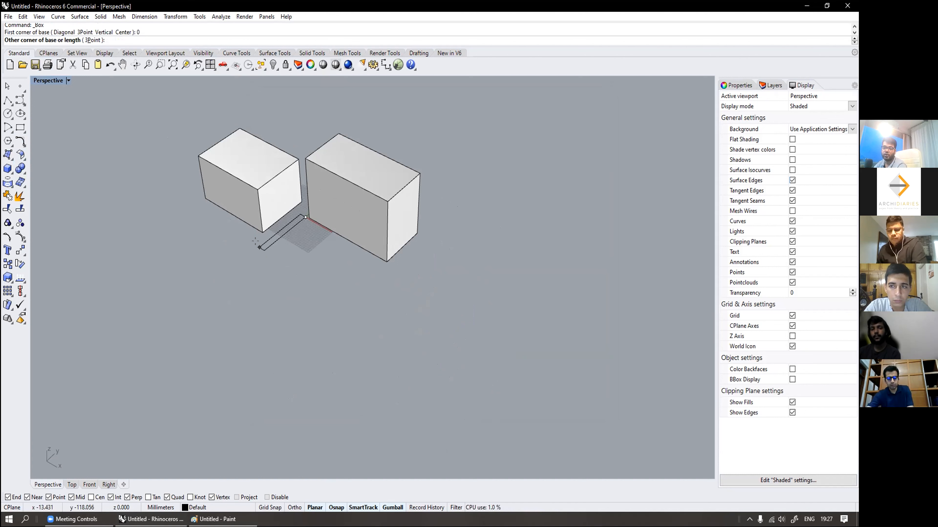
{"action": "type", "text": "50"}
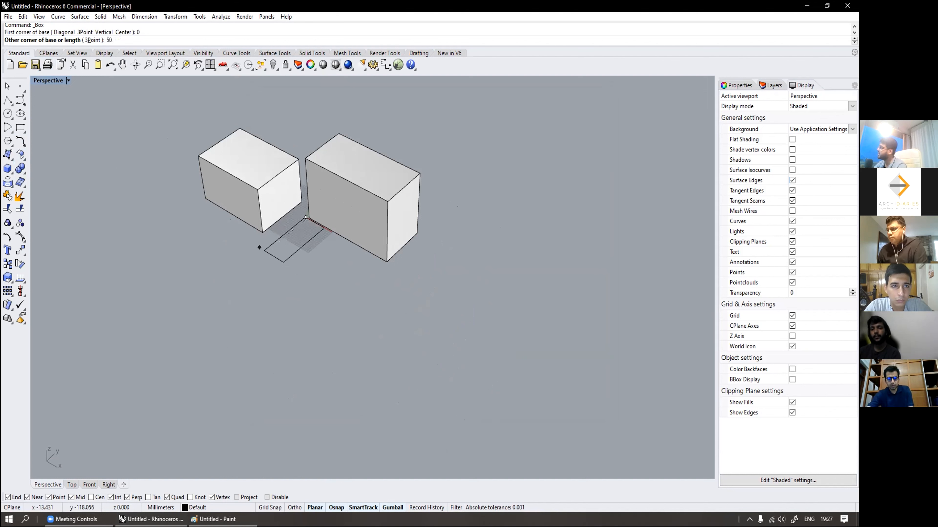
{"action": "key", "text": "Return"}
{"action": "type", "text": "50"}
{"action": "key", "text": "Return"}
{"action": "key", "text": "Return"}
Step: Move the large box on the positive X side farther away from the cube along the X axis
{"action": "left_click", "coordinate": [359, 209]}
{"action": "left_click_drag", "start_coordinate": [385, 208], "coordinate": [462, 255]}
{"action": "scroll", "coordinate": [329, 199], "scroll_direction": "up", "scroll_amount": 4}
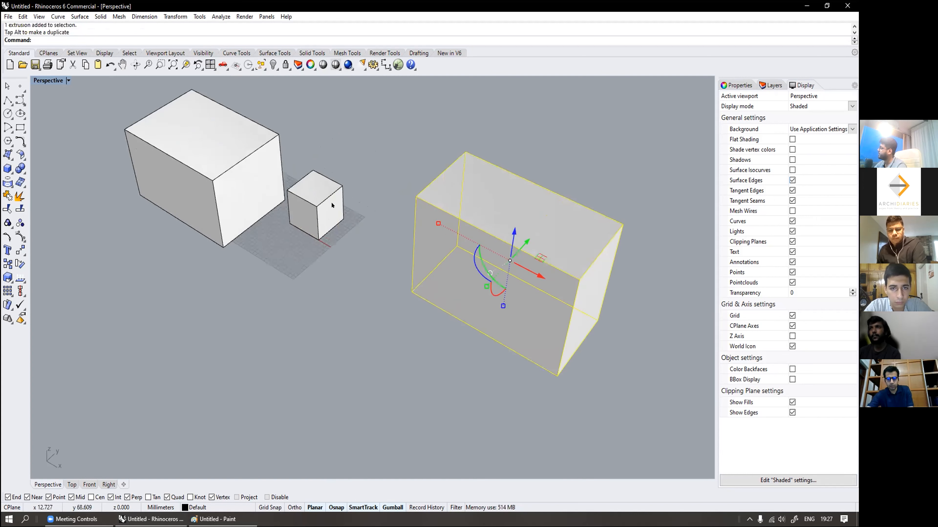
Step: Try moving the 50 mm cube freehand along its gumball axes, starting with the X direction
{"action": "left_click", "coordinate": [330, 199]}
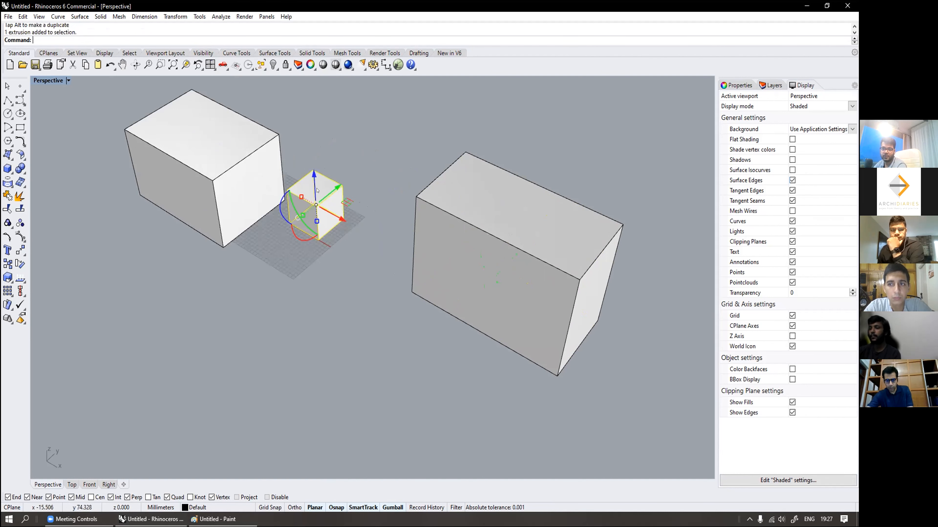
{"action": "scroll", "coordinate": [329, 184], "scroll_direction": "down", "scroll_amount": 2}
{"action": "scroll", "coordinate": [273, 240], "scroll_direction": "up", "scroll_amount": 4}
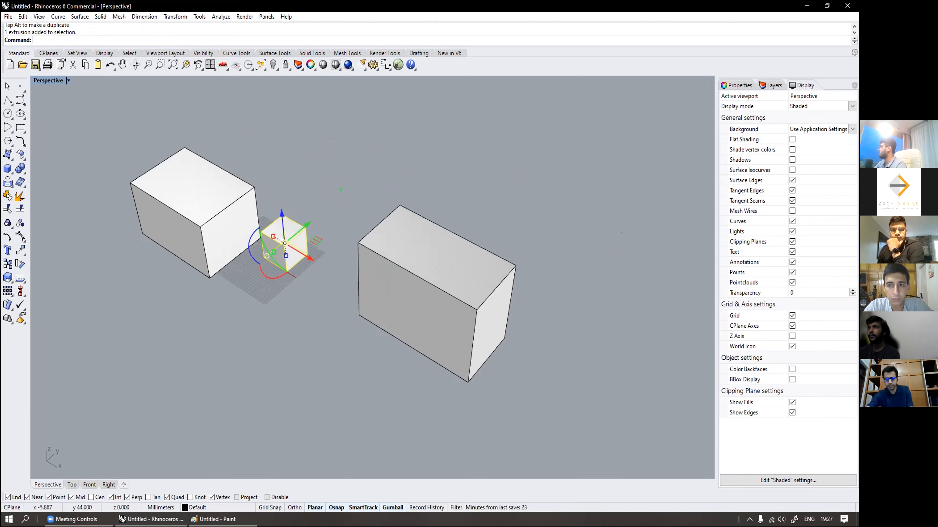
{"action": "scroll", "coordinate": [273, 240], "scroll_direction": "up", "scroll_amount": 1}
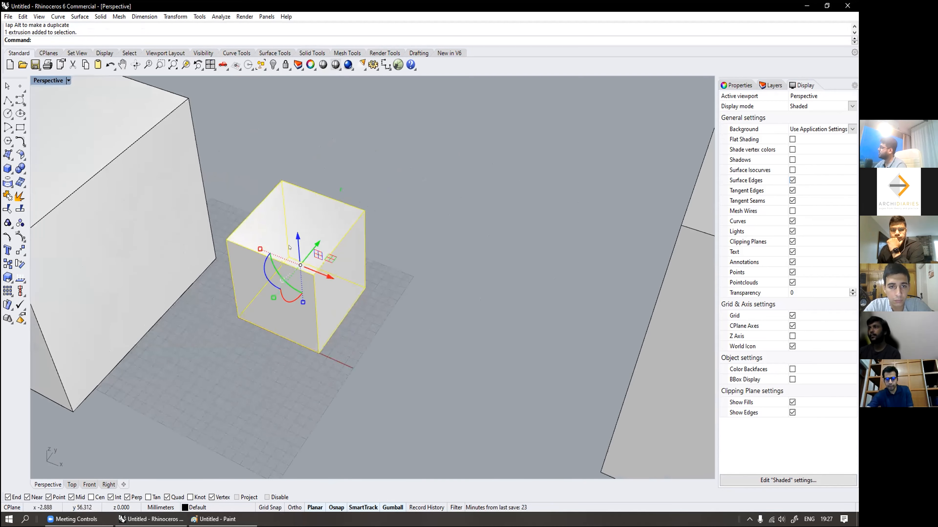
{"action": "scroll", "coordinate": [292, 240], "scroll_direction": "down", "scroll_amount": 3}
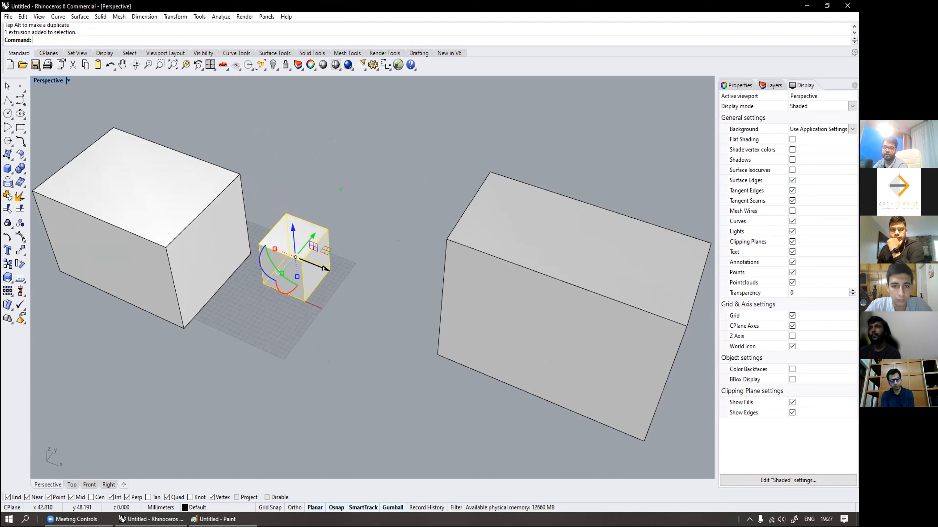
{"action": "right_click_drag", "start_coordinate": [323, 269], "coordinate": [332, 270]}
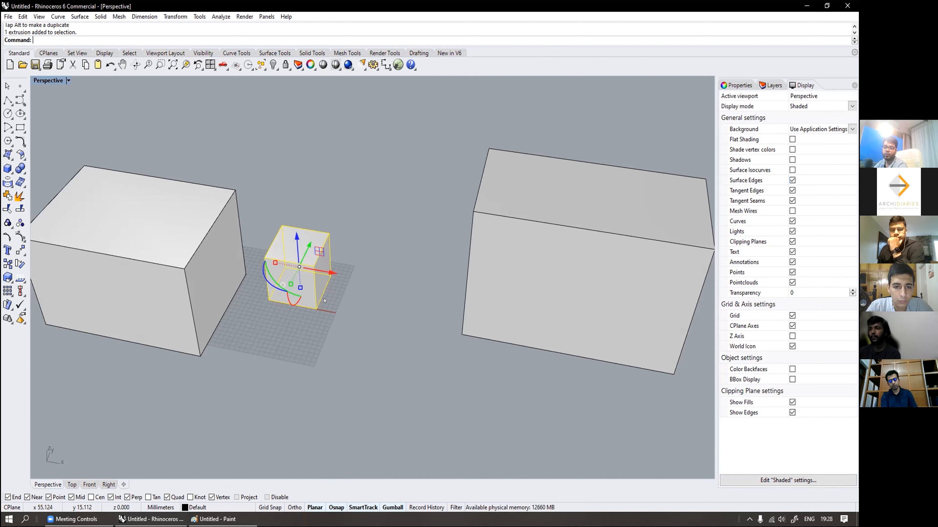
{"action": "left_click_drag", "start_coordinate": [331, 272], "coordinate": [351, 284]}
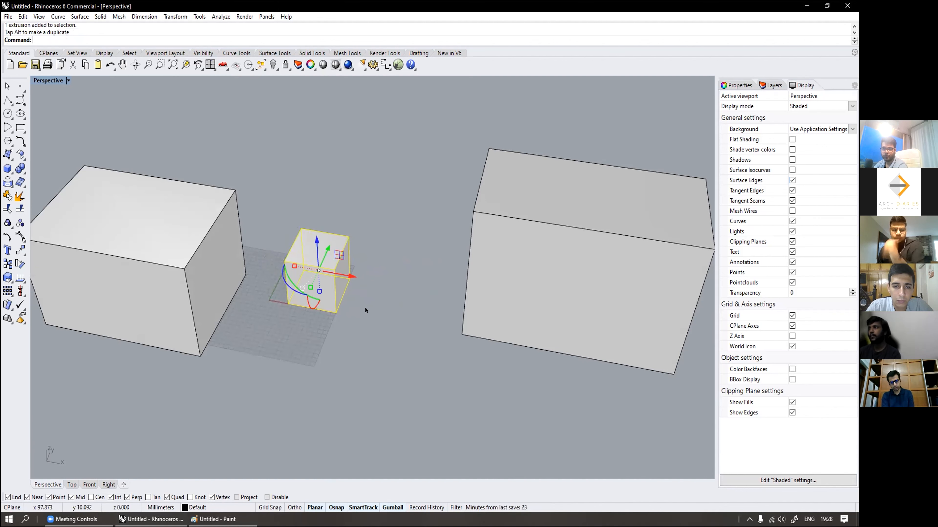
{"action": "right_click_drag", "start_coordinate": [367, 311], "coordinate": [320, 307]}
{"action": "left_click_drag", "start_coordinate": [330, 240], "coordinate": [311, 243]}
Step: Undo the freehand moves of the 50 mm cube and deselect it
{"action": "key", "text": "ctrl+z"}
{"action": "key", "text": "ctrl+z"}
{"action": "key", "text": "ctrl+z"}
{"action": "left_click", "coordinate": [295, 323]}
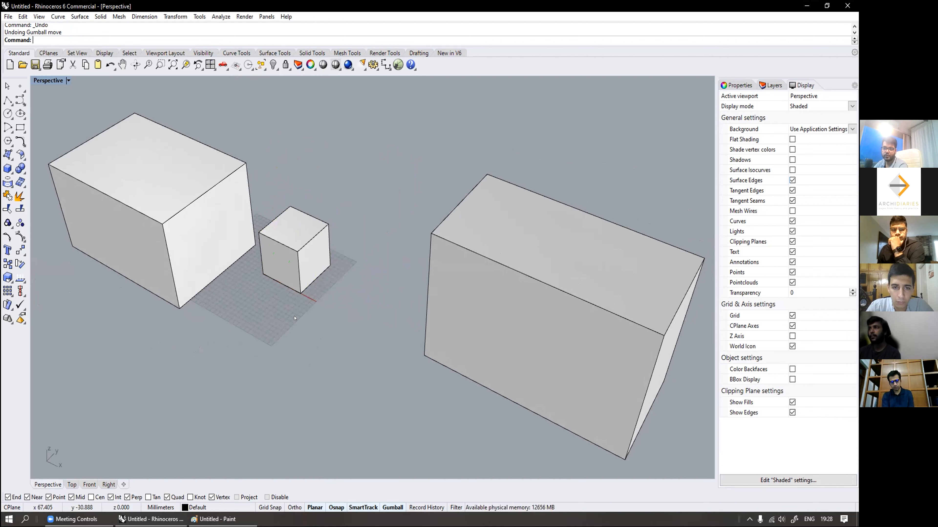
Step: Try moving the small cube along the Y axis with the gumball, first freehand and then by exactly 50 mm, undoing each move
{"action": "left_click", "coordinate": [290, 264]}
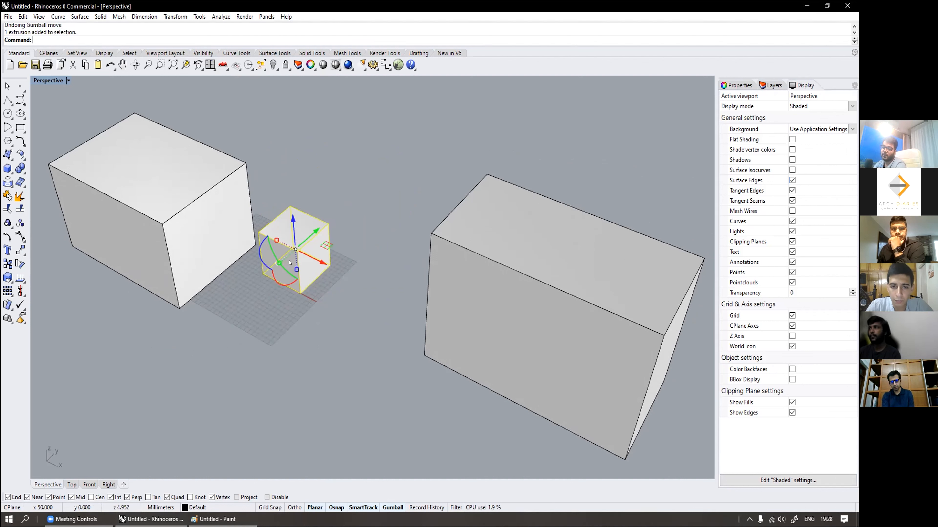
{"action": "left_click_drag", "start_coordinate": [316, 229], "coordinate": [319, 227]}
{"action": "key", "text": "ctrl+z"}
{"action": "left_click", "coordinate": [316, 230]}
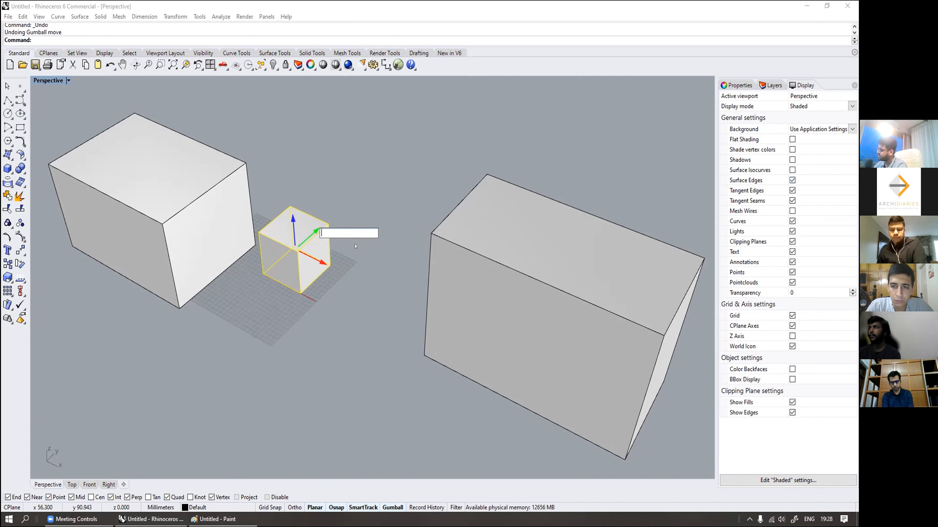
{"action": "type", "text": "50"}
{"action": "key", "text": "Return"}
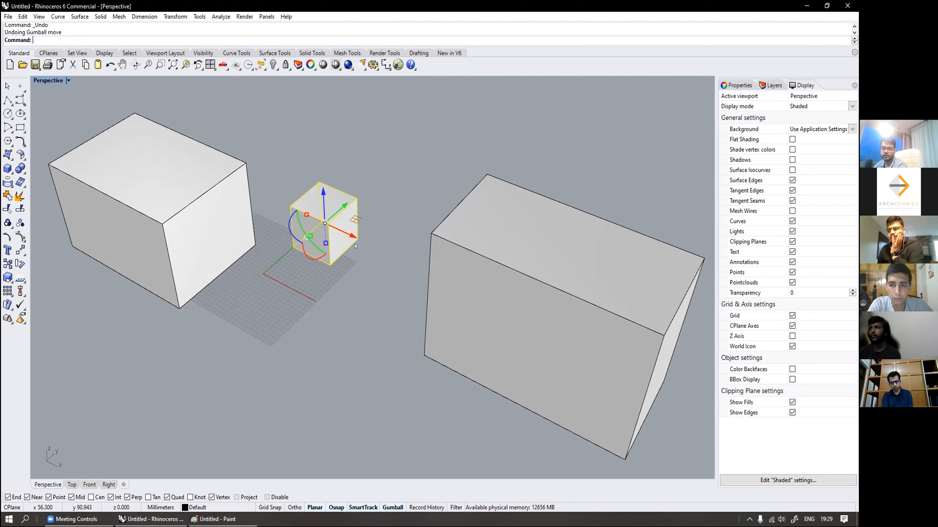
{"action": "key", "text": "ctrl+z"}
Step: Raise the small cube 100 mm along the Z axis with the gumball and deselect it
{"action": "left_click", "coordinate": [292, 217]}
{"action": "type", "text": "100"}
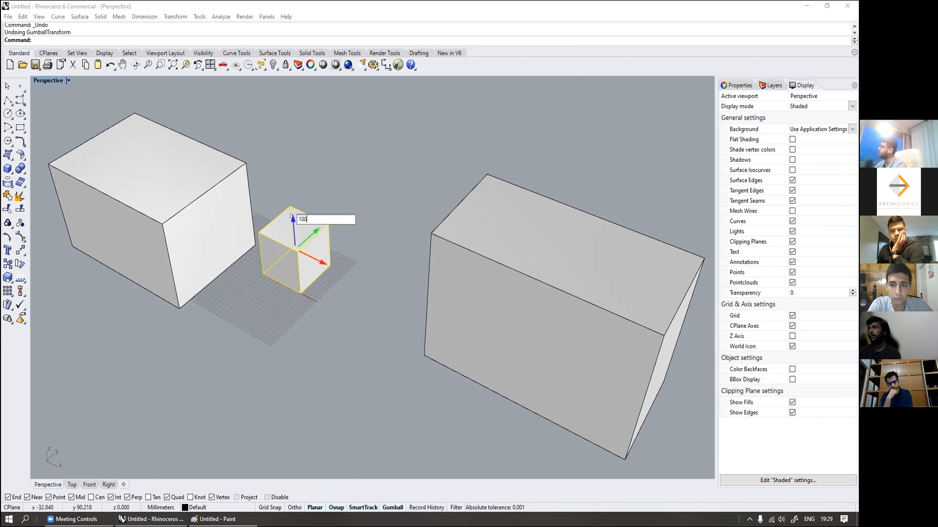
{"action": "key", "text": "Return"}
{"action": "key", "text": "Escape"}
{"action": "right_click_drag", "start_coordinate": [290, 216], "coordinate": [311, 221]}
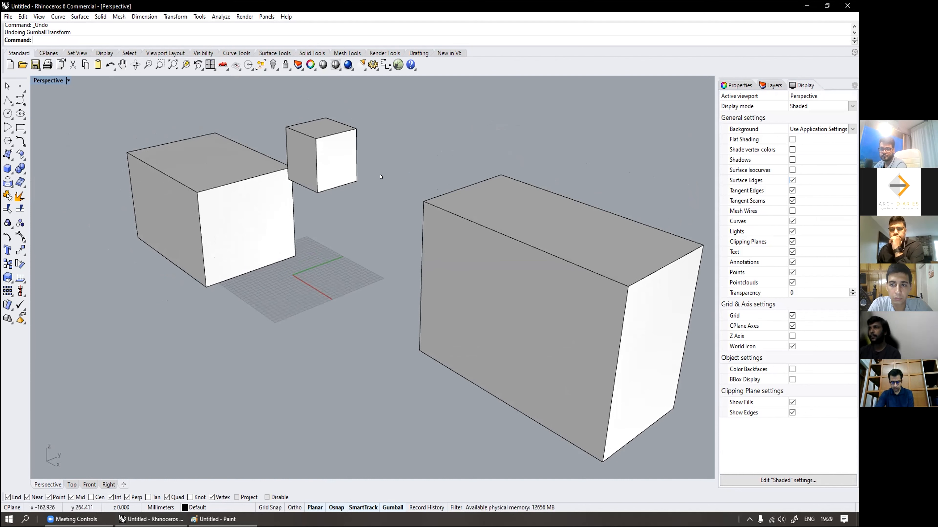
Step: Select all three boxes and delete them
{"action": "scroll", "coordinate": [380, 176], "scroll_direction": "down", "scroll_amount": 5}
{"action": "left_click_drag", "start_coordinate": [482, 298], "coordinate": [290, 145]}
{"action": "key", "text": "Delete"}
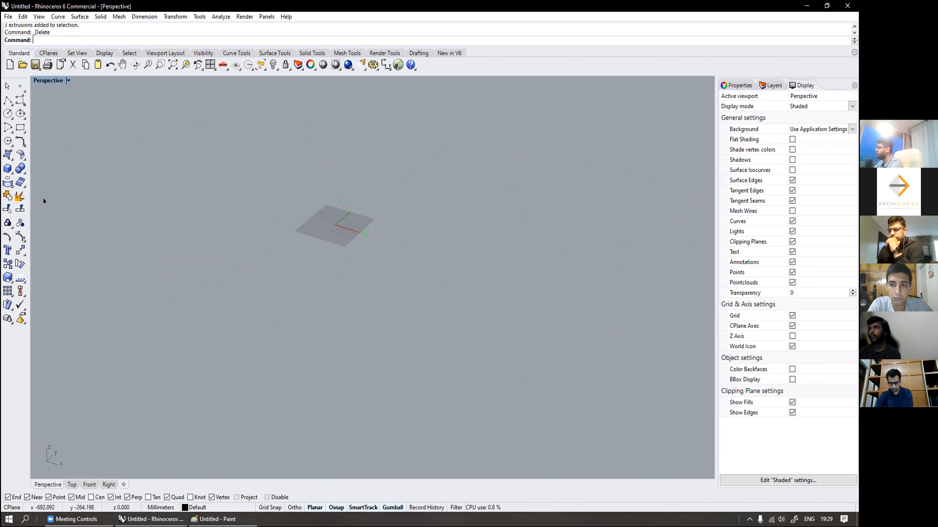
Step: Create a sphere centred at the origin with a radius of 20 mm, trying the Diameter option before returning to Radius
{"action": "left_click", "coordinate": [11, 172]}
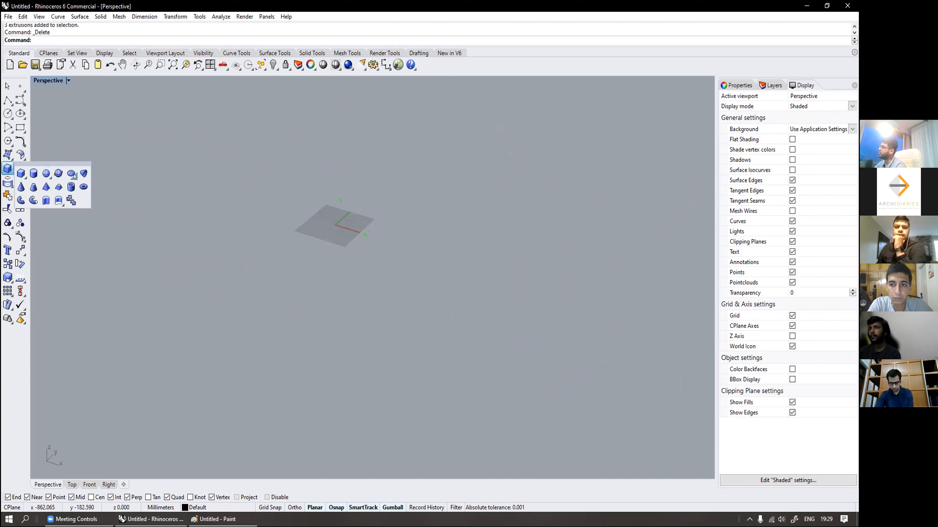
{"action": "left_click", "coordinate": [46, 174]}
{"action": "scroll", "coordinate": [390, 247], "scroll_direction": "up", "scroll_amount": 5}
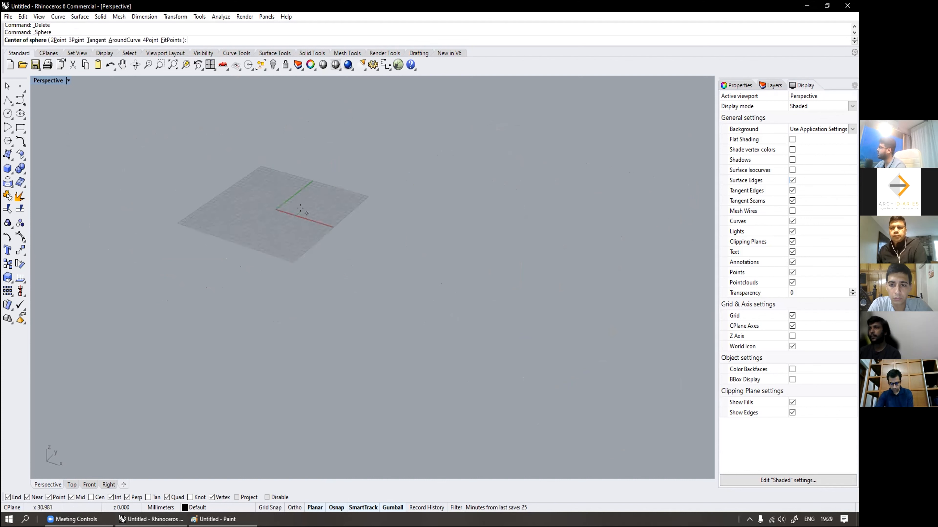
{"action": "type", "text": "0"}
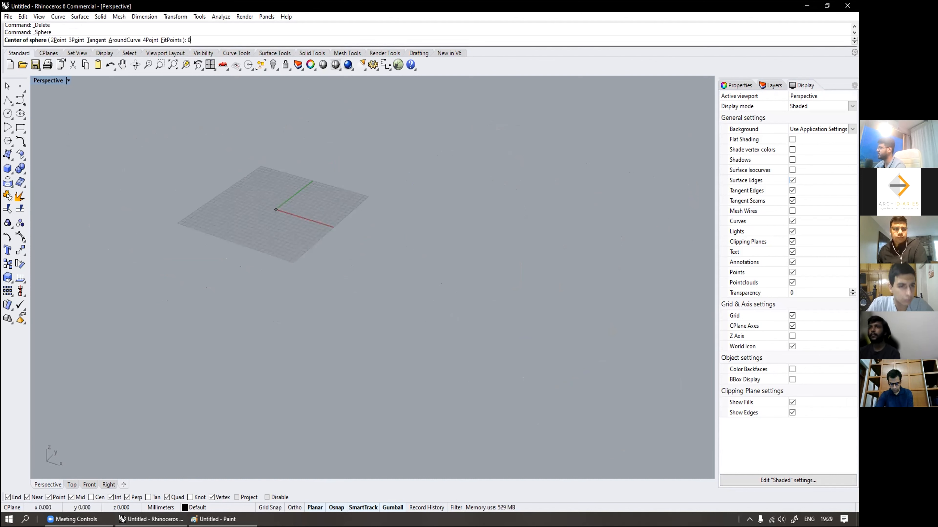
{"action": "key", "text": "Return"}
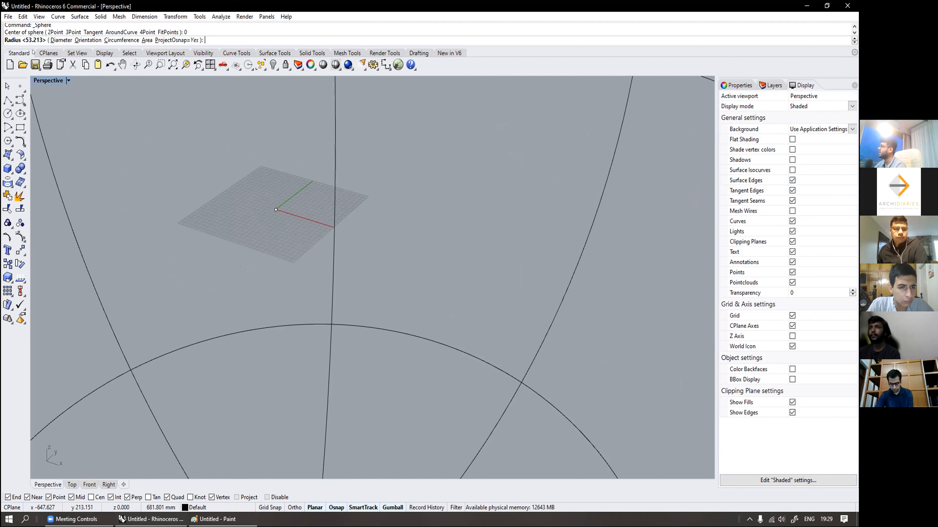
{"action": "scroll", "coordinate": [196, 116], "scroll_direction": "down", "scroll_amount": 8}
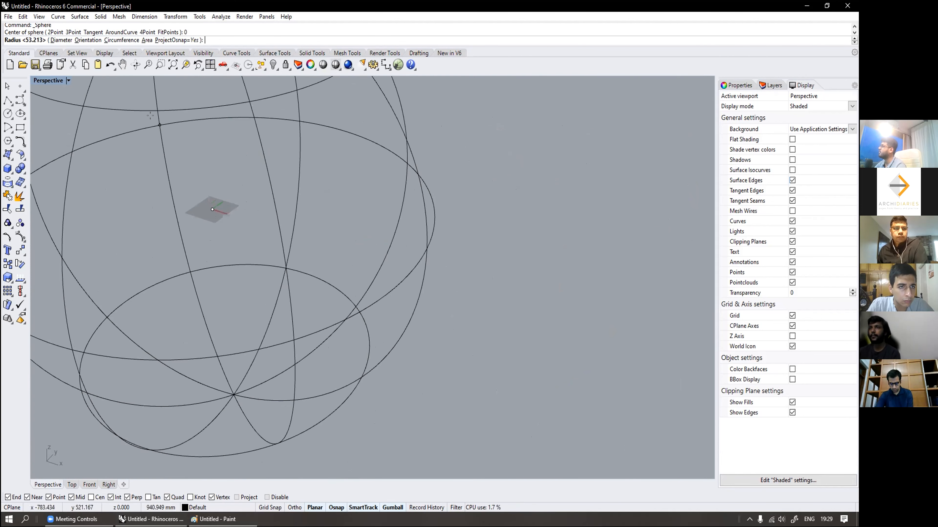
{"action": "left_click", "coordinate": [61, 41]}
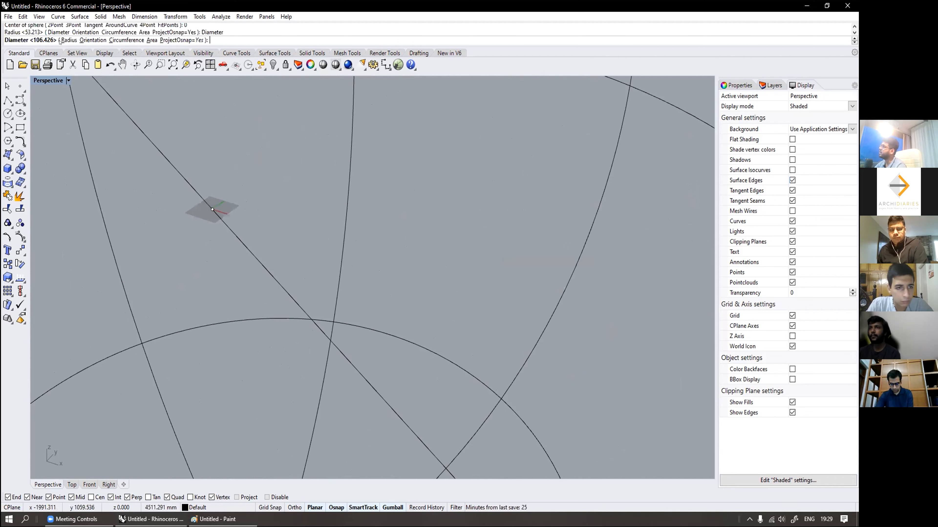
{"action": "left_click", "coordinate": [63, 40]}
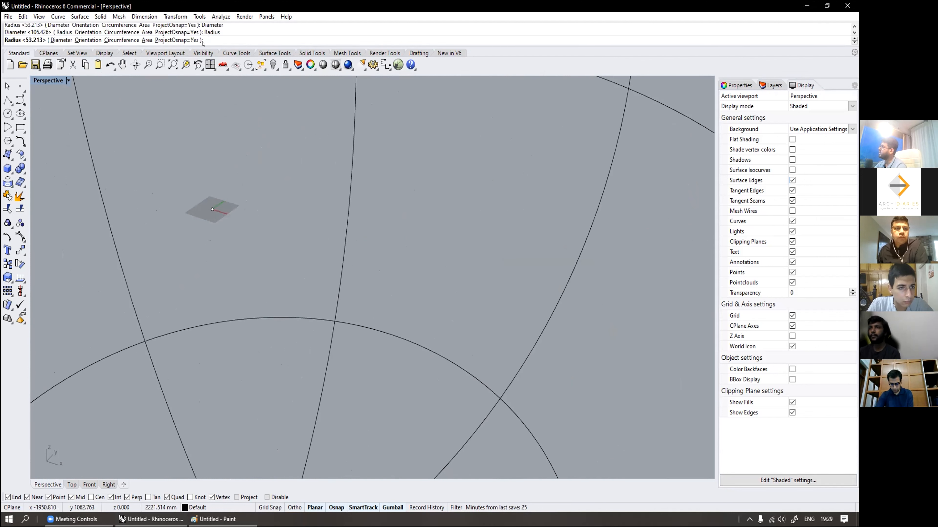
{"action": "type", "text": "20"}
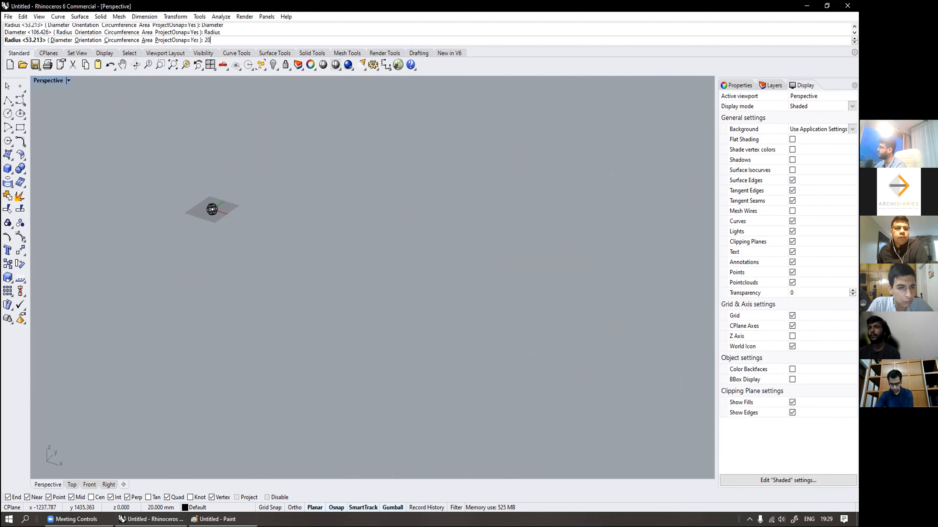
{"action": "key", "text": "Return"}
{"action": "scroll", "coordinate": [215, 218], "scroll_direction": "up", "scroll_amount": 5}
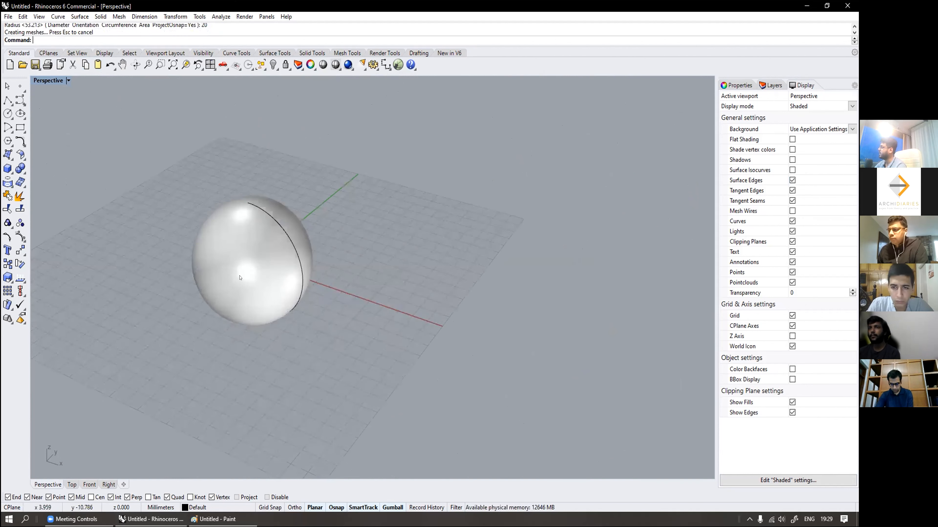
{"action": "scroll", "coordinate": [224, 208], "scroll_direction": "down", "scroll_amount": 2}
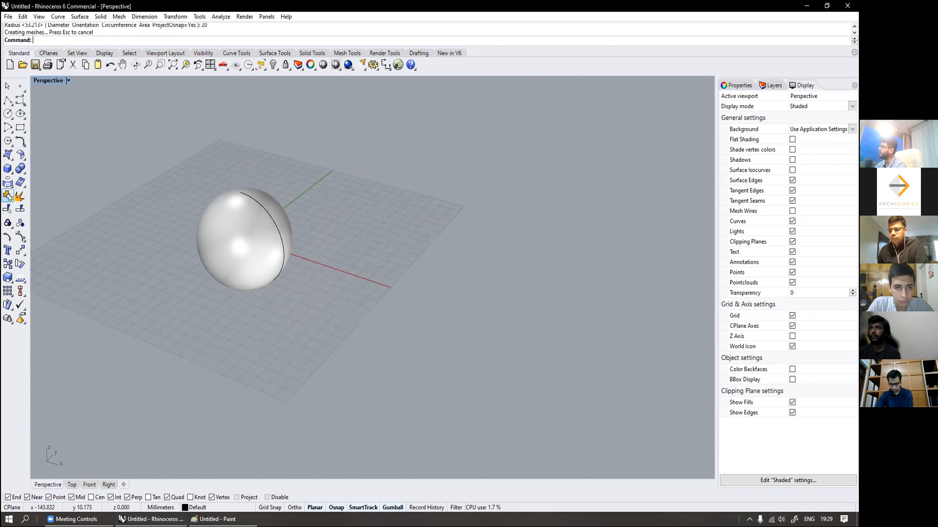
Step: Create a second sphere with a 50 mm diameter, centred freehand beyond the grid on the positive X side
{"action": "left_click", "coordinate": [8, 170]}
{"action": "left_click", "coordinate": [44, 174]}
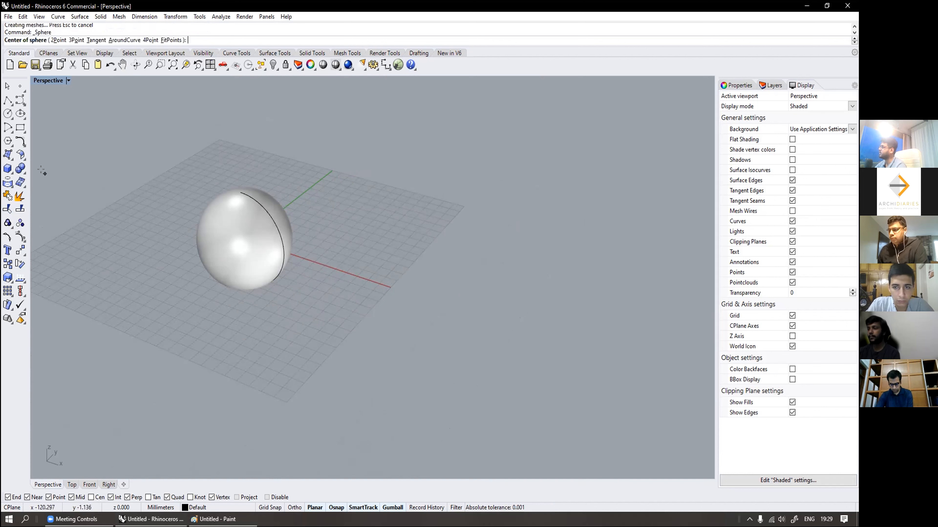
{"action": "scroll", "coordinate": [43, 172], "scroll_direction": "down", "scroll_amount": 5}
{"action": "left_click", "coordinate": [184, 215]}
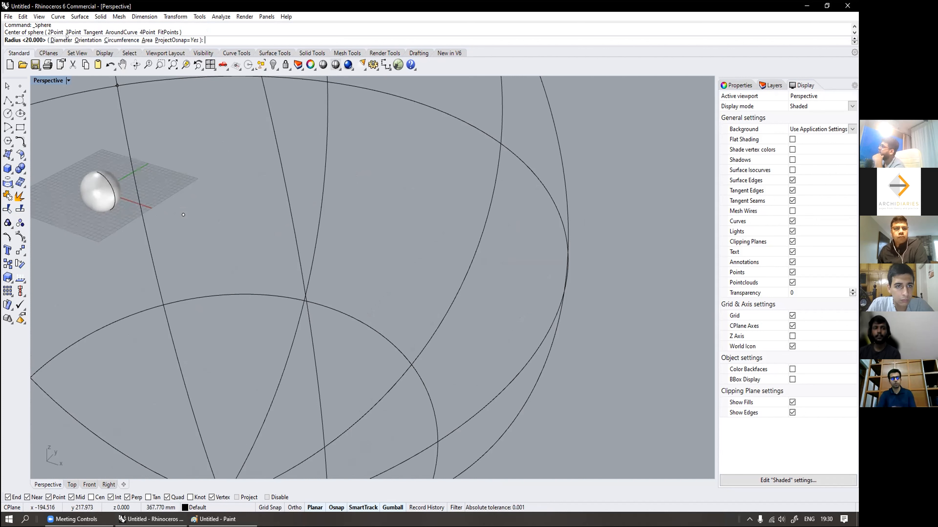
{"action": "left_click", "coordinate": [60, 40]}
{"action": "scroll", "coordinate": [257, 170], "scroll_direction": "down", "scroll_amount": 4}
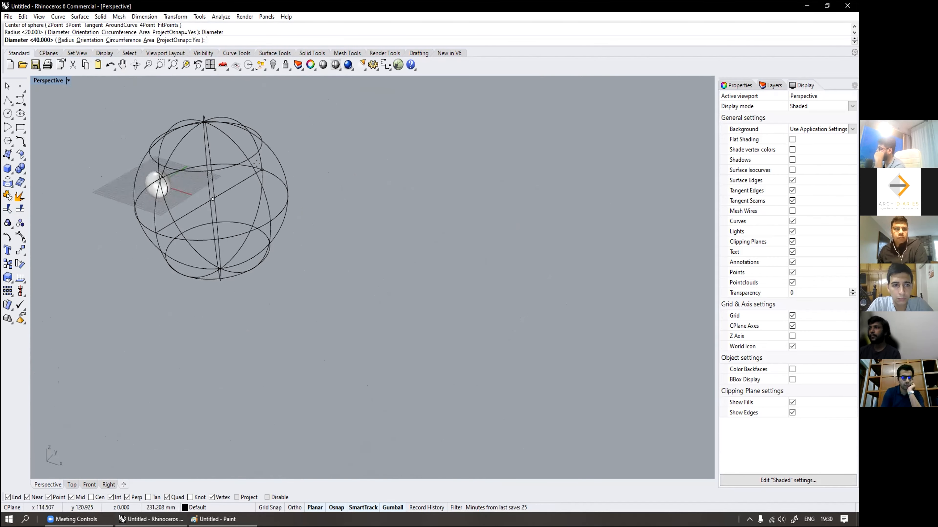
{"action": "type", "text": "50"}
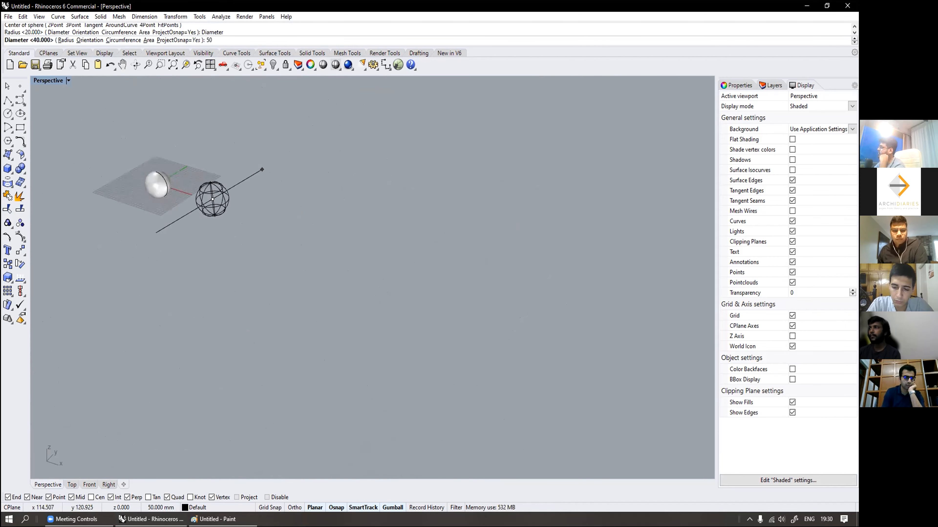
{"action": "key", "text": "Return"}
{"action": "scroll", "coordinate": [151, 196], "scroll_direction": "up", "scroll_amount": 6}
{"action": "right_click_drag", "start_coordinate": [155, 200], "coordinate": [288, 308]}
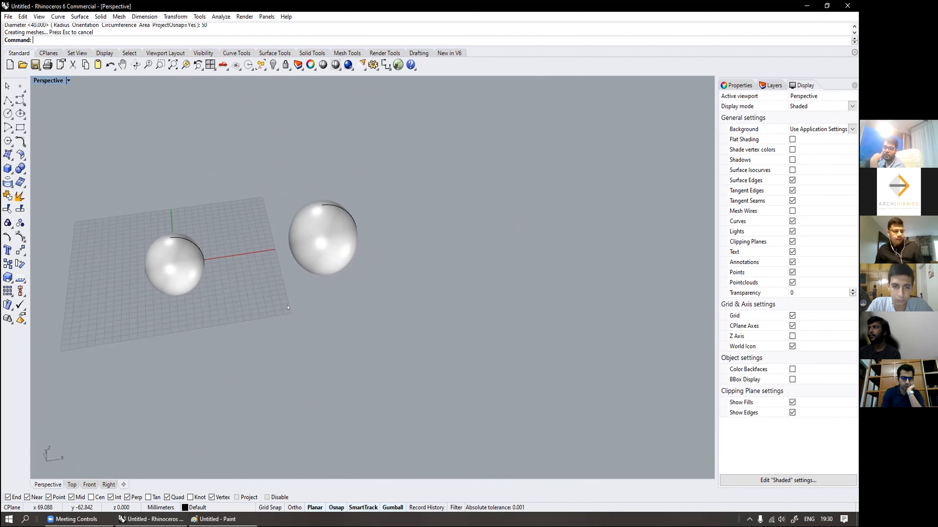
{"action": "scroll", "coordinate": [288, 307], "scroll_direction": "down", "scroll_amount": 5}
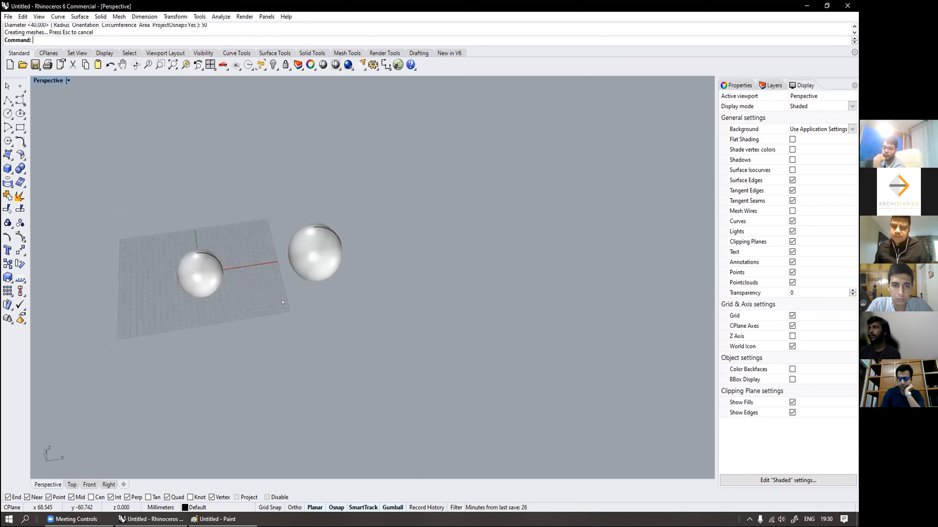
Step: Select both spheres and delete them
{"action": "left_click_drag", "start_coordinate": [352, 311], "coordinate": [189, 222]}
{"action": "key", "text": "Delete"}
Step: Create a box with its first corner at the origin and a length, width and height of 500 mm
{"action": "right_click_drag", "start_coordinate": [254, 304], "coordinate": [176, 256]}
{"action": "scroll", "coordinate": [261, 283], "scroll_direction": "up", "scroll_amount": 3}
{"action": "scroll", "coordinate": [214, 201], "scroll_direction": "up", "scroll_amount": 5}
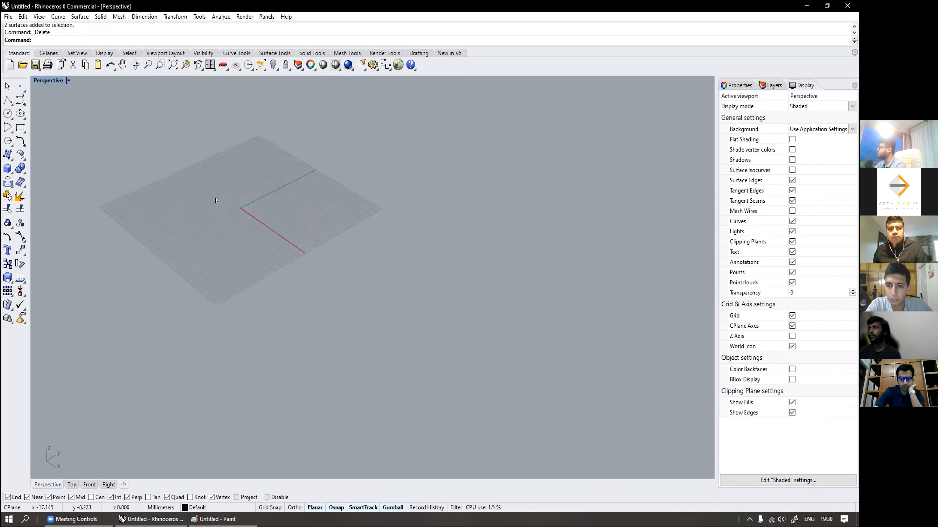
{"action": "left_click", "coordinate": [7, 168]}
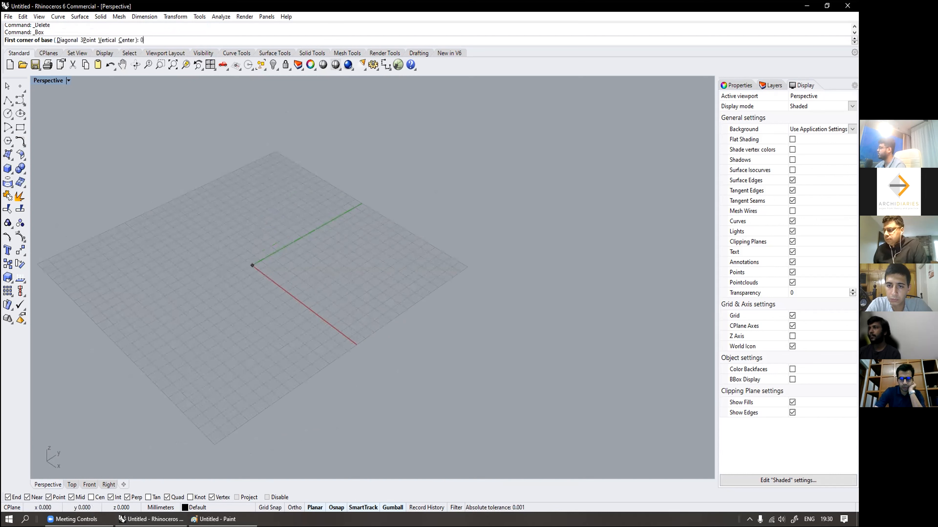
{"action": "type", "text": "0"}
{"action": "key", "text": "Return"}
{"action": "scroll", "coordinate": [328, 306], "scroll_direction": "down", "scroll_amount": 2}
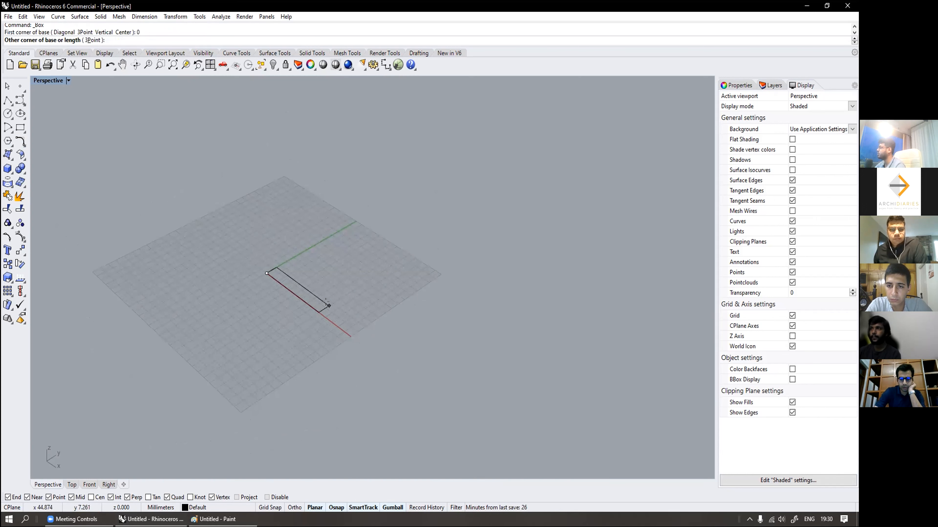
{"action": "type", "text": "500"}
{"action": "key", "text": "Return"}
{"action": "type", "text": "500"}
{"action": "key", "text": "Return"}
{"action": "type", "text": "500"}
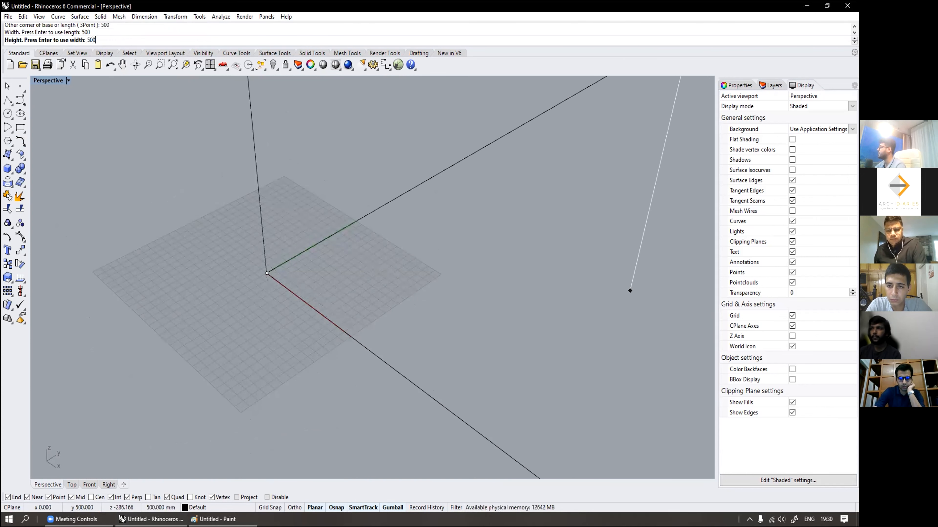
{"action": "key", "text": "Return"}
{"action": "scroll", "coordinate": [326, 307], "scroll_direction": "down", "scroll_amount": 12}
{"action": "right_click_drag", "start_coordinate": [306, 281], "coordinate": [348, 291], "text": "shift"}
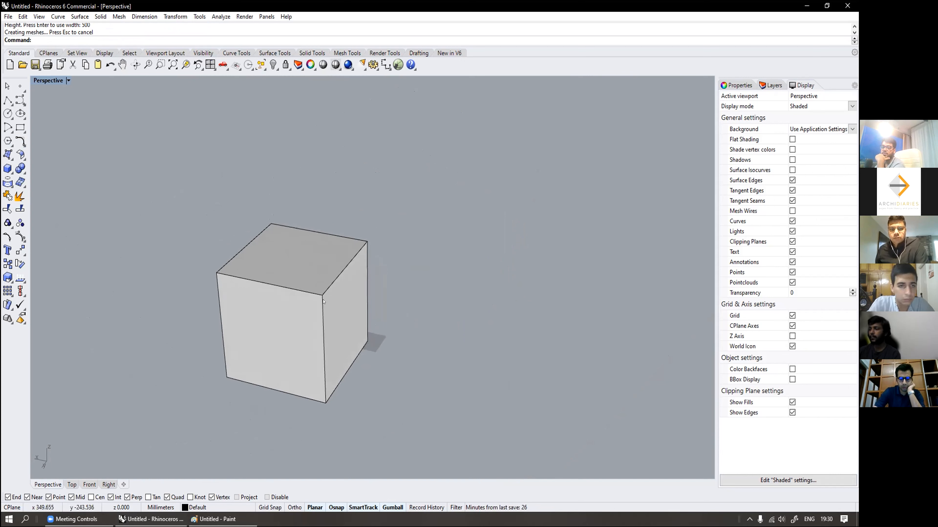
Step: Draw a polyline diagonally across the box's top face, snapping to two opposite corners
{"action": "right_click_drag", "start_coordinate": [323, 301], "coordinate": [281, 303]}
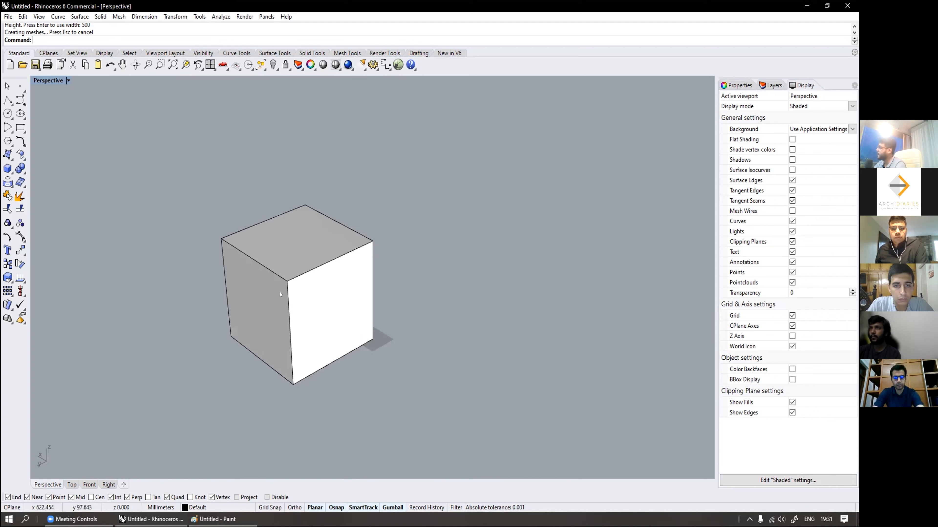
{"action": "right_click_drag", "start_coordinate": [281, 293], "coordinate": [283, 302], "text": "shift"}
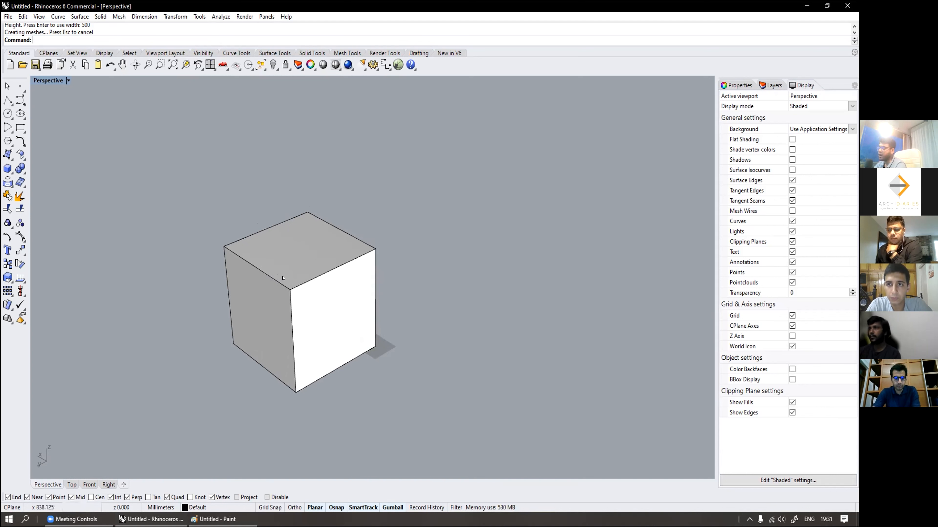
{"action": "scroll", "coordinate": [282, 284], "scroll_direction": "up", "scroll_amount": 4}
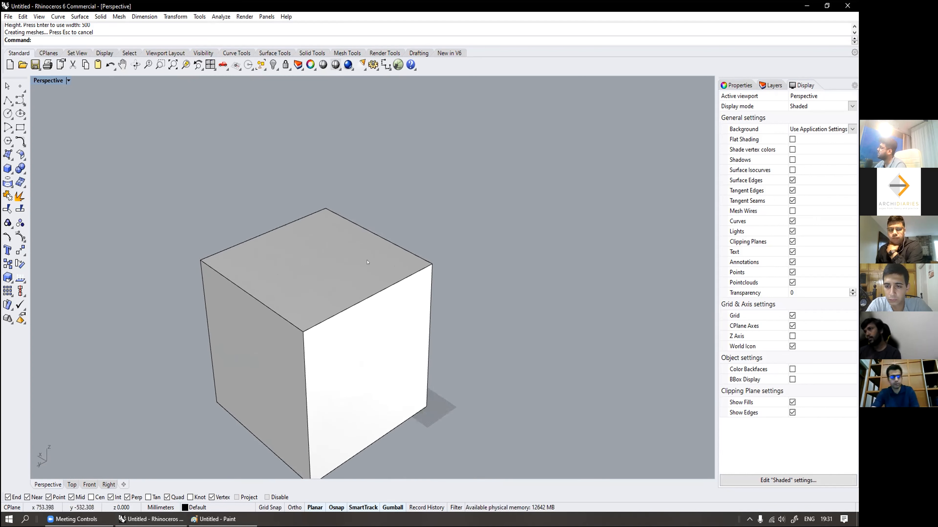
{"action": "left_click", "coordinate": [253, 267]}
{"action": "key", "text": "Escape"}
{"action": "left_click", "coordinate": [8, 101]}
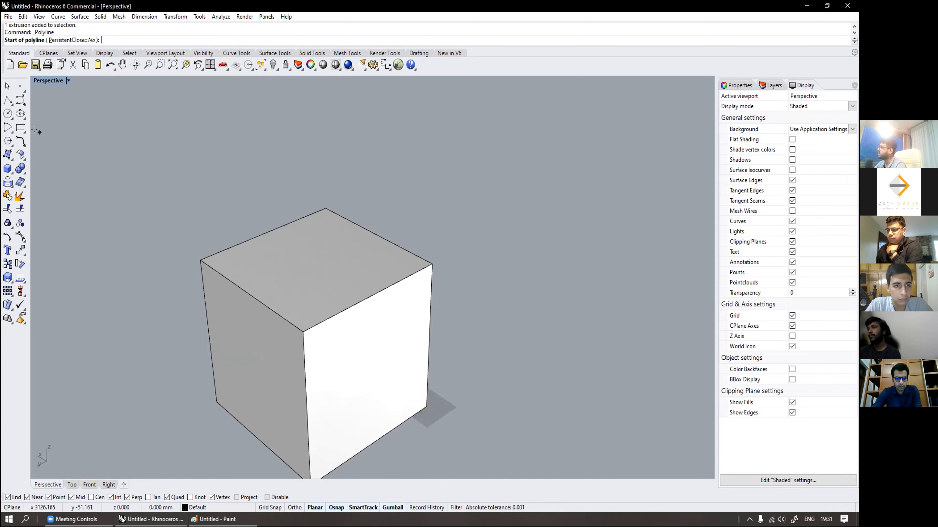
{"action": "left_click", "coordinate": [200, 261]}
{"action": "left_click", "coordinate": [432, 264]}
{"action": "key", "text": "Return"}
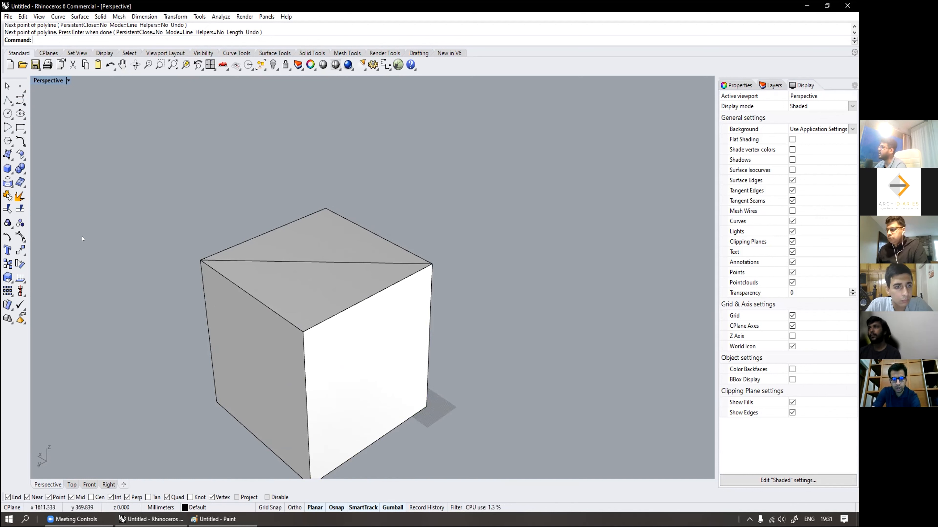
Step: Create a sphere centred on the midpoint of the top-face diagonal, using the Radius option with a value of 200 mm
{"action": "left_click", "coordinate": [9, 170]}
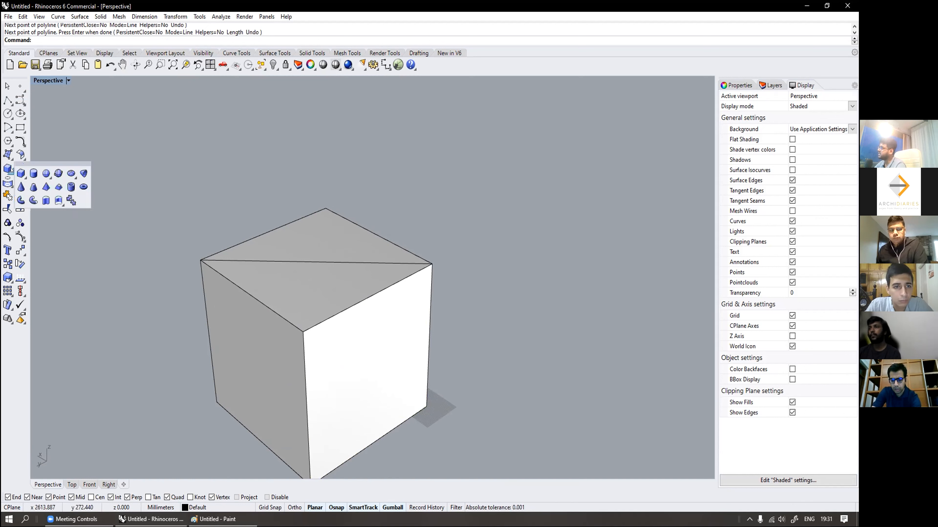
{"action": "left_click", "coordinate": [46, 175]}
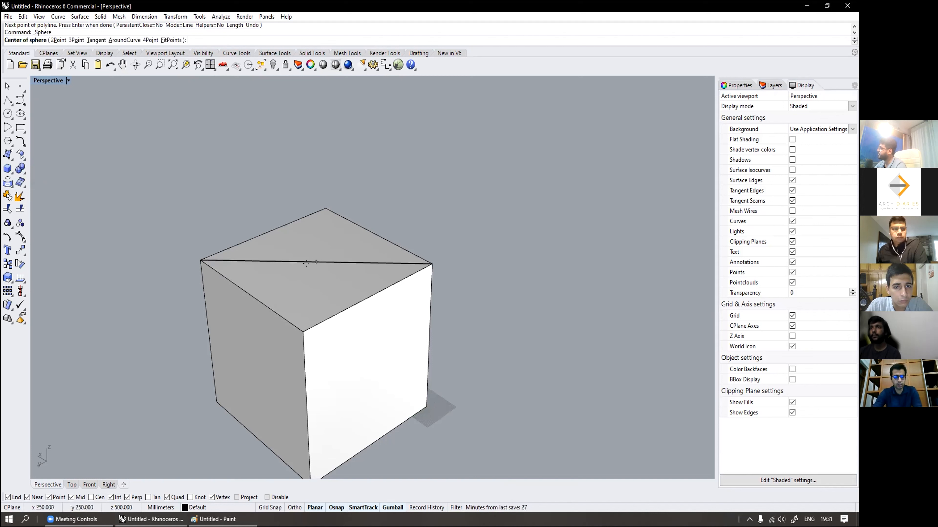
{"action": "left_click", "coordinate": [316, 259]}
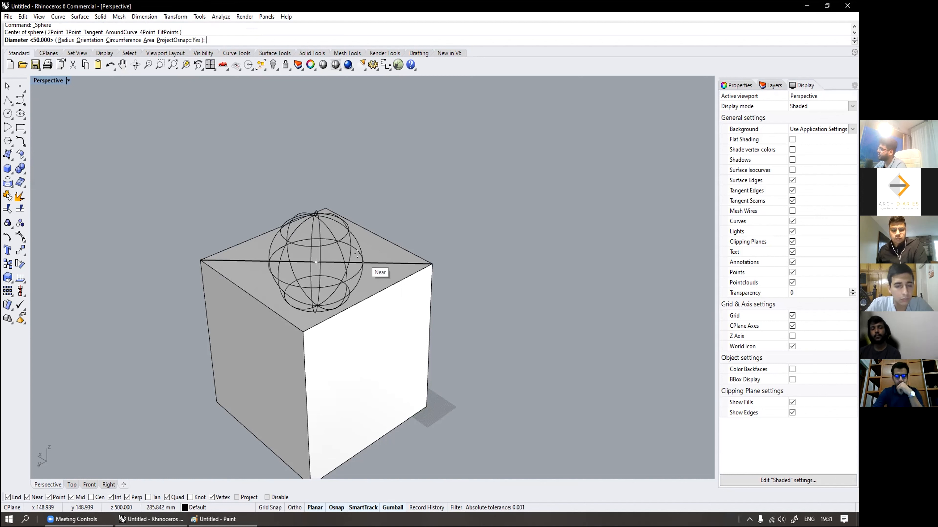
{"action": "type", "text": "200"}
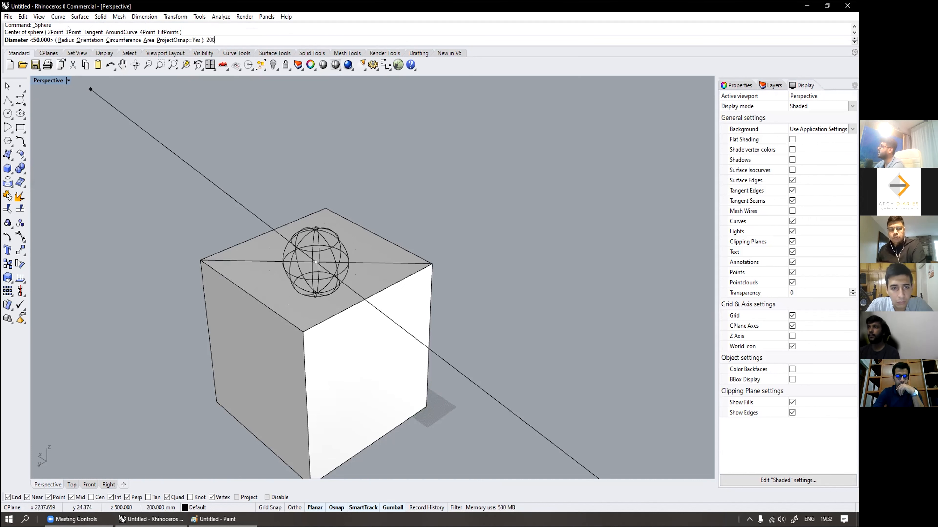
{"action": "left_click", "coordinate": [65, 40]}
{"action": "type", "text": "200"}
{"action": "key", "text": "Return"}
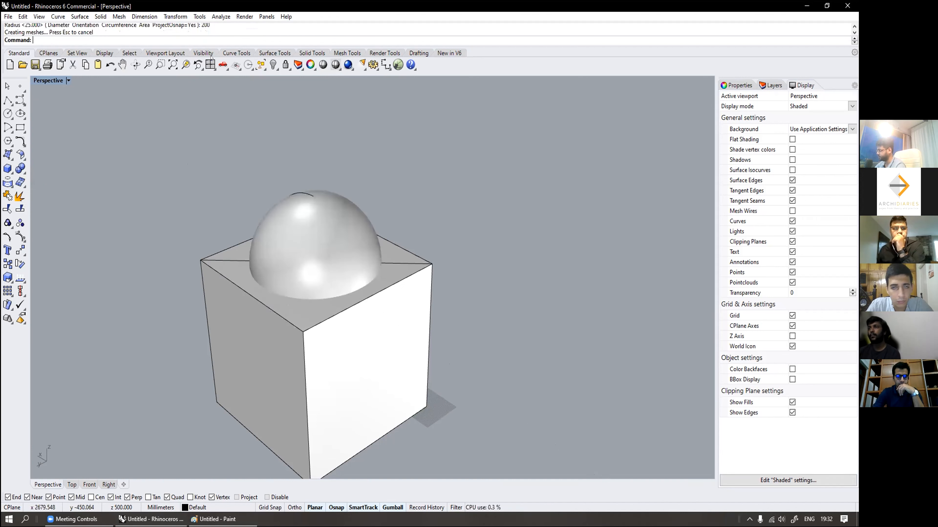
Step: Delete the diagonal construction line on the box's top face
{"action": "right_click_drag", "start_coordinate": [310, 182], "coordinate": [323, 213]}
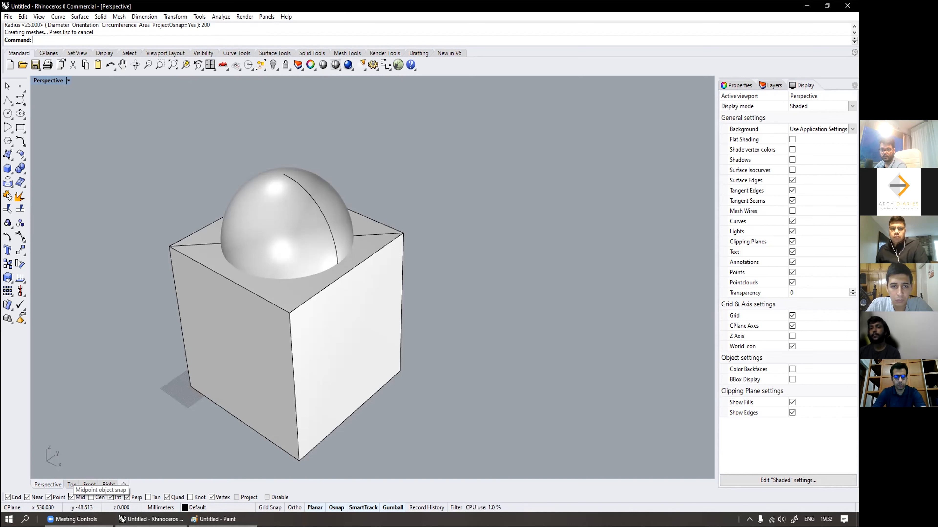
{"action": "left_click", "coordinate": [198, 244]}
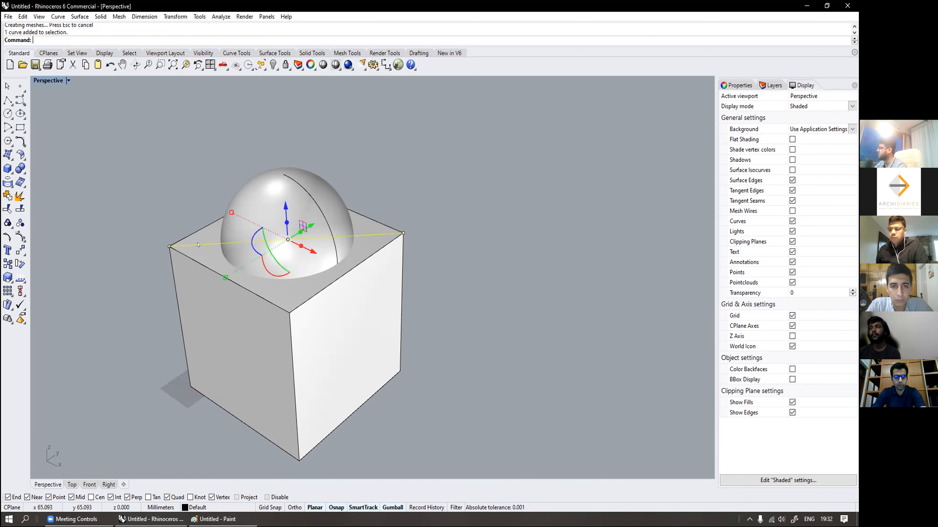
{"action": "key", "text": "Delete"}
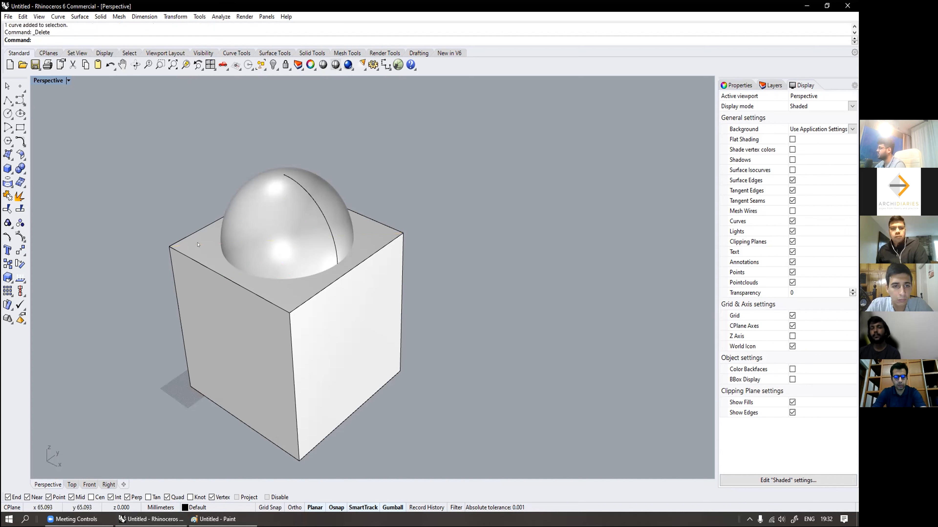
Step: Switch the Perspective viewport to the Ghosted display mode to reveal the part of the sphere inside the box
{"action": "right_click_drag", "start_coordinate": [269, 236], "coordinate": [283, 291]}
{"action": "scroll", "coordinate": [280, 247], "scroll_direction": "down", "scroll_amount": 3}
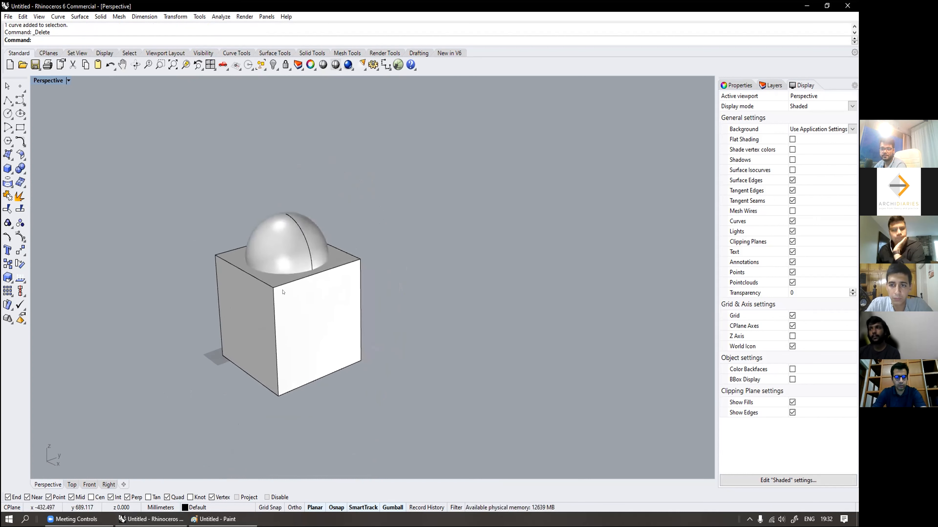
{"action": "right_click_drag", "start_coordinate": [283, 291], "coordinate": [309, 346]}
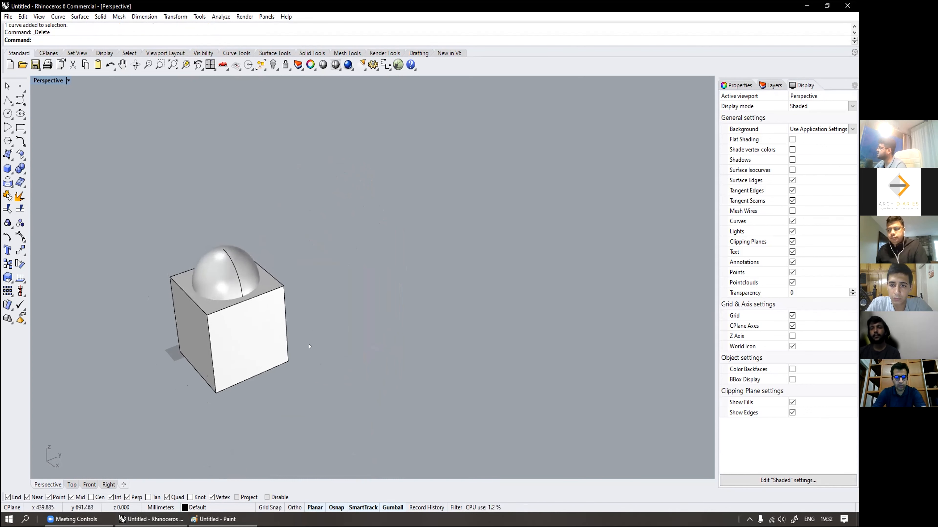
{"action": "left_click", "coordinate": [68, 81]}
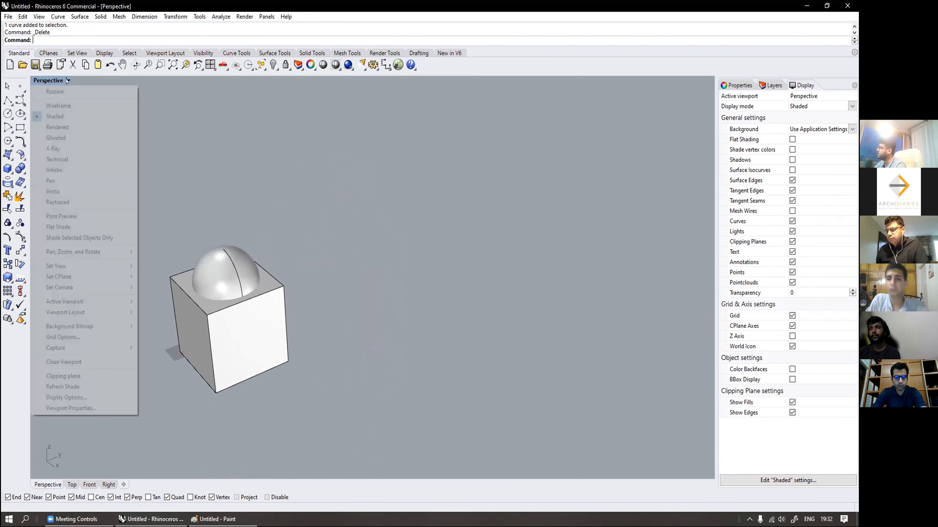
{"action": "left_click", "coordinate": [75, 137]}
{"action": "right_click_drag", "start_coordinate": [207, 347], "coordinate": [254, 326]}
{"action": "scroll", "coordinate": [245, 298], "scroll_direction": "up", "scroll_amount": 2}
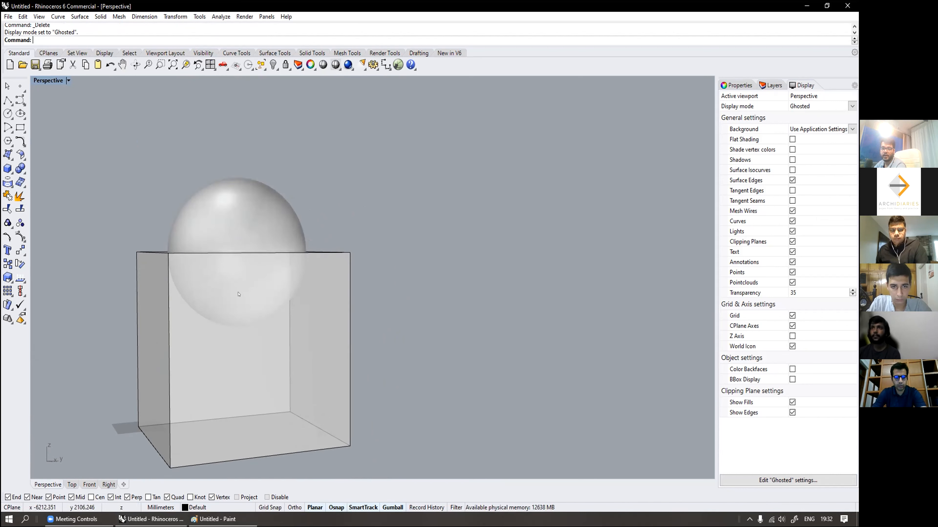
{"action": "scroll", "coordinate": [238, 294], "scroll_direction": "down", "scroll_amount": 5}
{"action": "right_click_drag", "start_coordinate": [238, 294], "coordinate": [216, 320]}
{"action": "scroll", "coordinate": [262, 356], "scroll_direction": "up", "scroll_amount": 2}
{"action": "scroll", "coordinate": [215, 320], "scroll_direction": "up", "scroll_amount": 4}
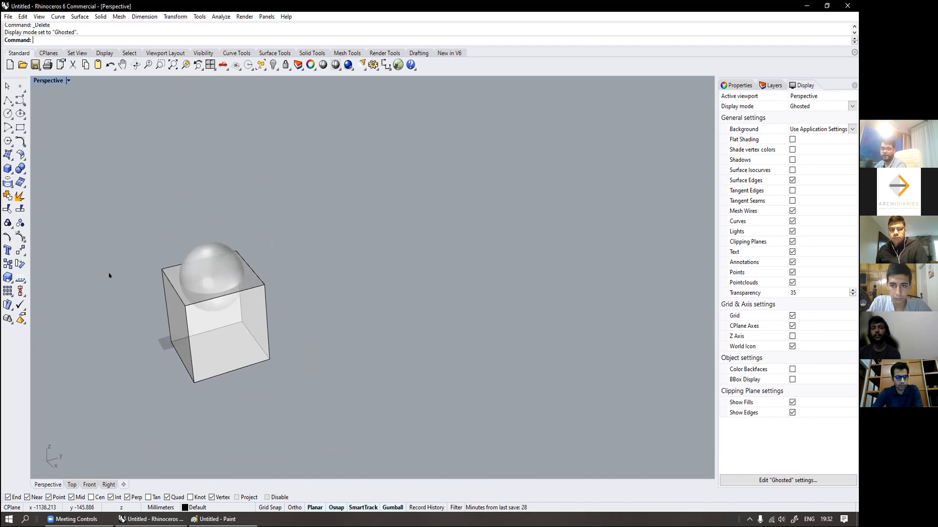
Step: Try to copy the box and sphere together from a bottom corner of the box, previewing placements along the axes
{"action": "left_click_drag", "start_coordinate": [283, 395], "coordinate": [124, 204]}
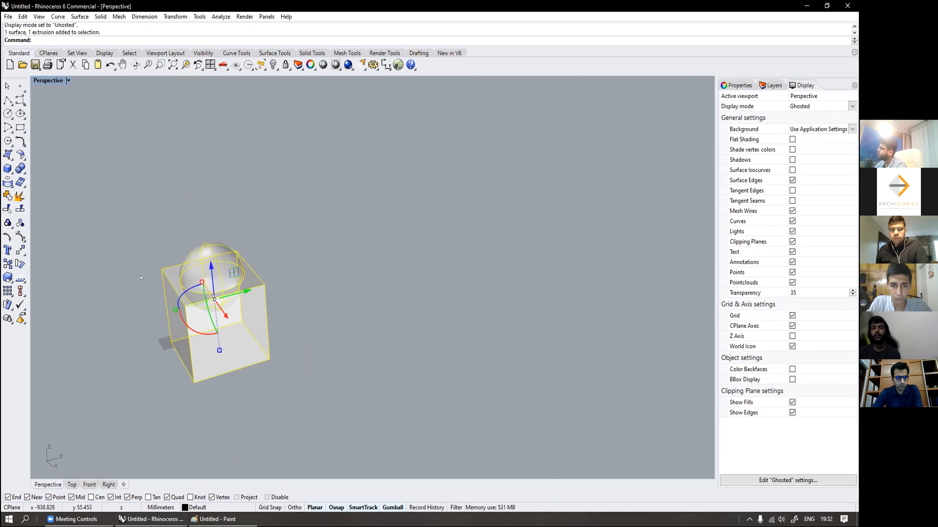
{"action": "type", "text": "opy"}
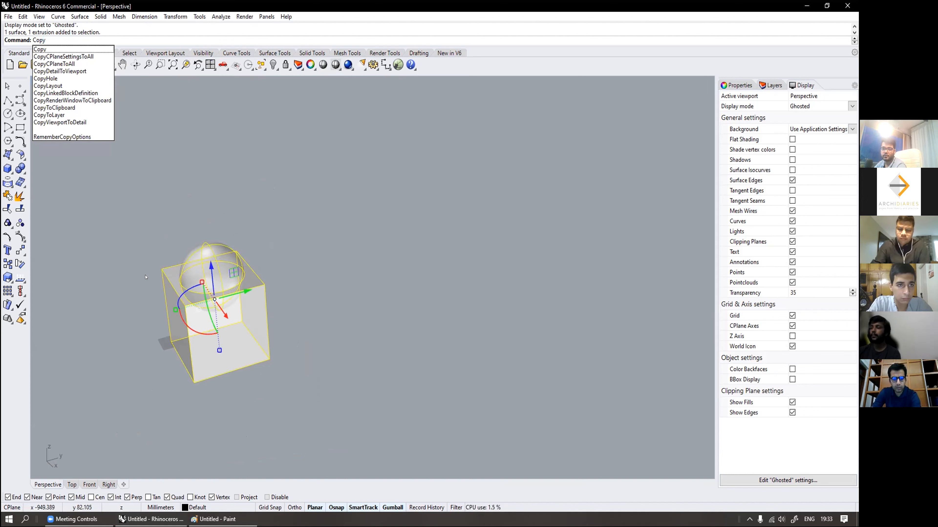
{"action": "key", "text": "Return"}
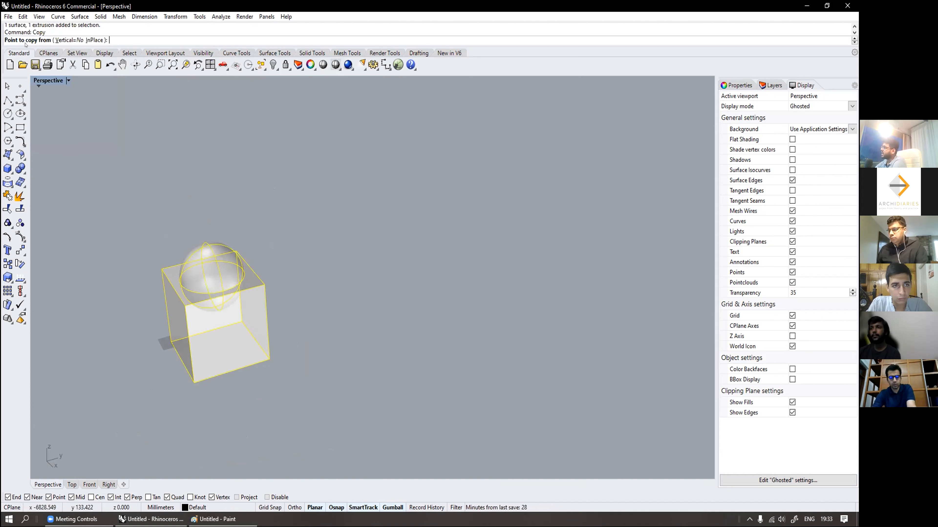
{"action": "left_click", "coordinate": [184, 379]}
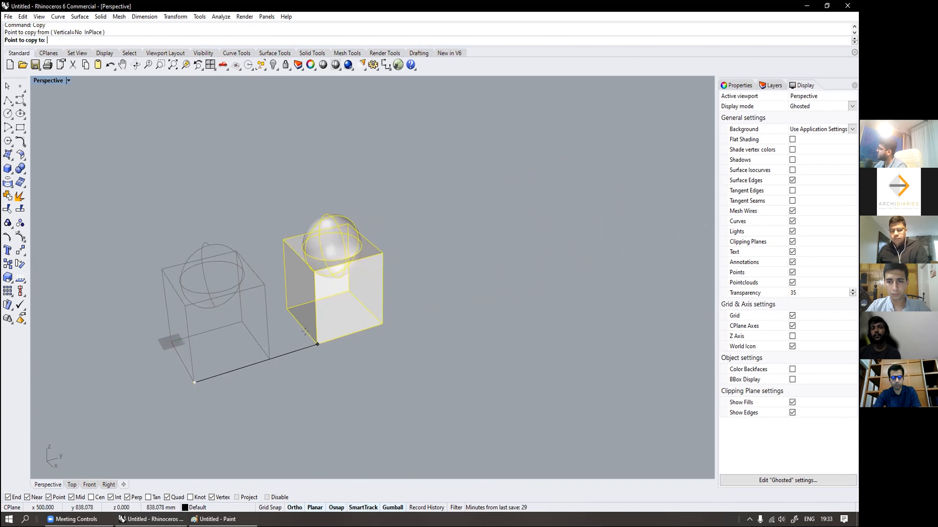
{"action": "right_click_drag", "start_coordinate": [292, 333], "coordinate": [391, 342]}
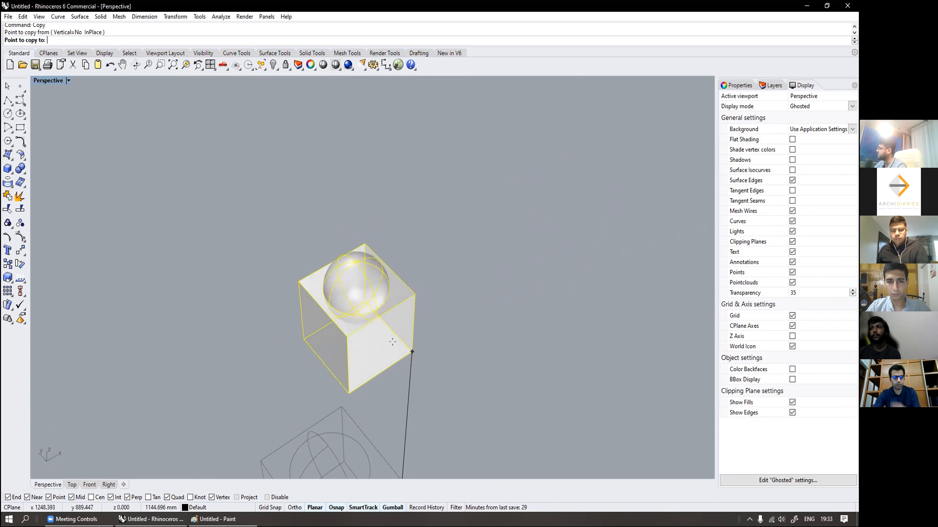
{"action": "scroll", "coordinate": [406, 355], "scroll_direction": "down", "scroll_amount": 6}
{"action": "right_click_drag", "start_coordinate": [432, 371], "coordinate": [347, 397]}
{"action": "scroll", "coordinate": [335, 407], "scroll_direction": "up", "scroll_amount": 5}
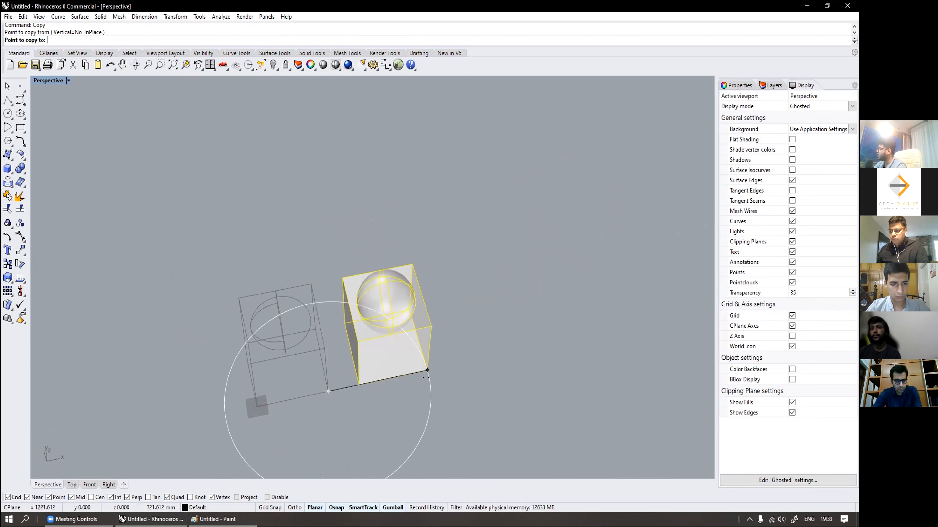
{"action": "scroll", "coordinate": [420, 374], "scroll_direction": "down", "scroll_amount": 2}
{"action": "right_click_drag", "start_coordinate": [411, 365], "coordinate": [366, 272], "text": "shift"}
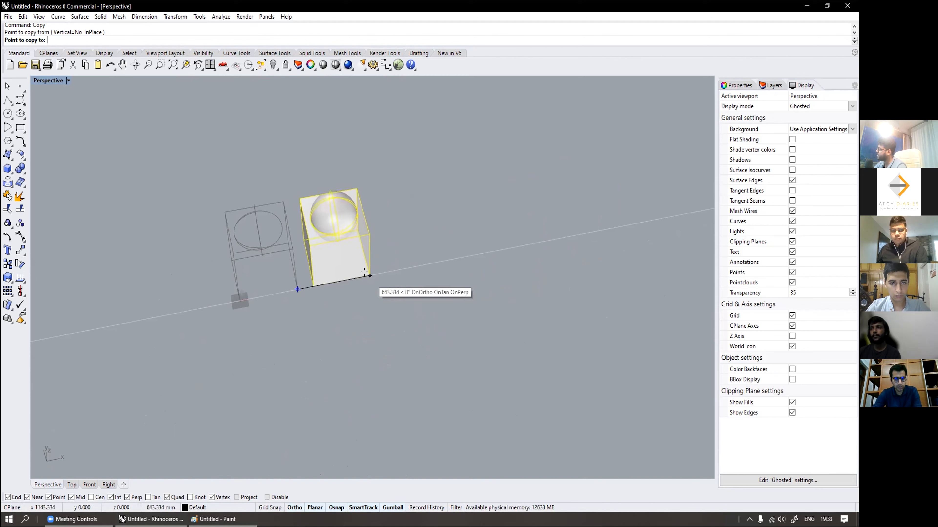
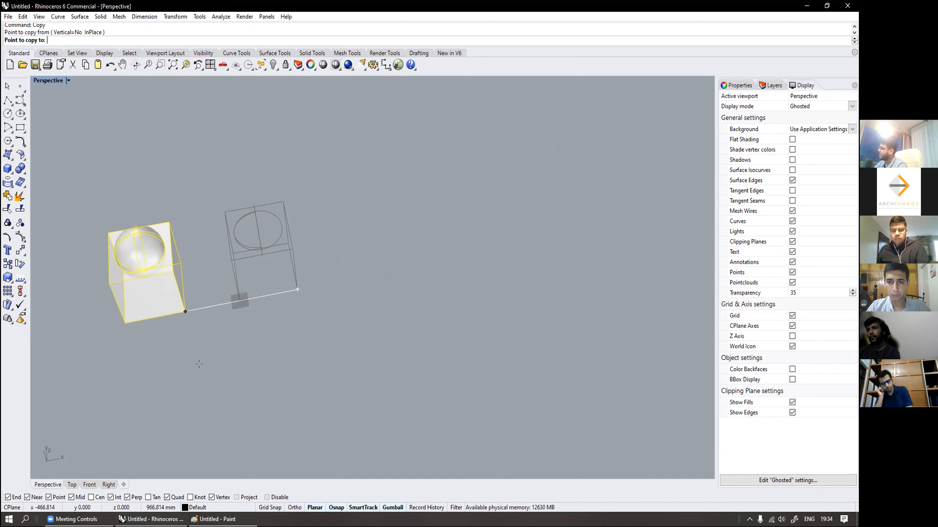
{"action": "key", "text": "Escape"}
Step: Try the Copy command on the box and sphere again, using the same bottom corner as base point and a freehand destination
{"action": "type", "text": "copy"}
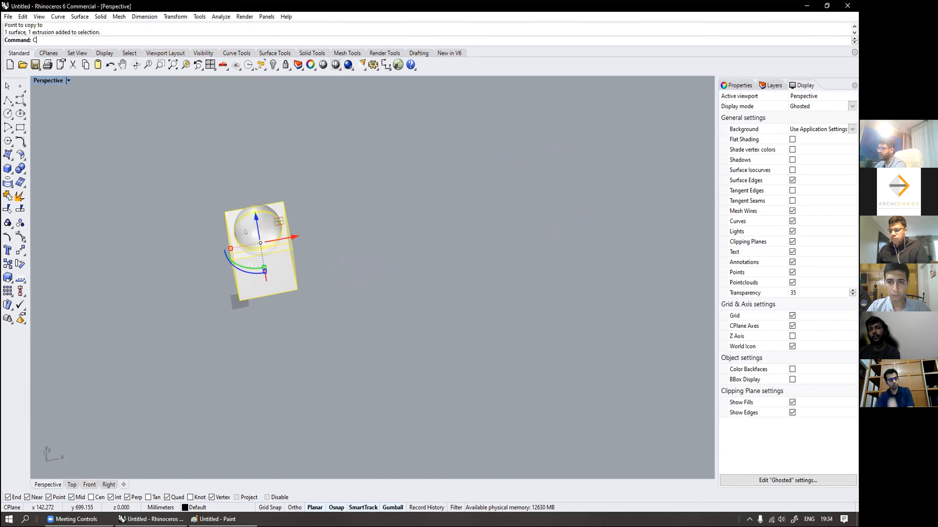
{"action": "key", "text": "Return"}
{"action": "left_click", "coordinate": [298, 289]}
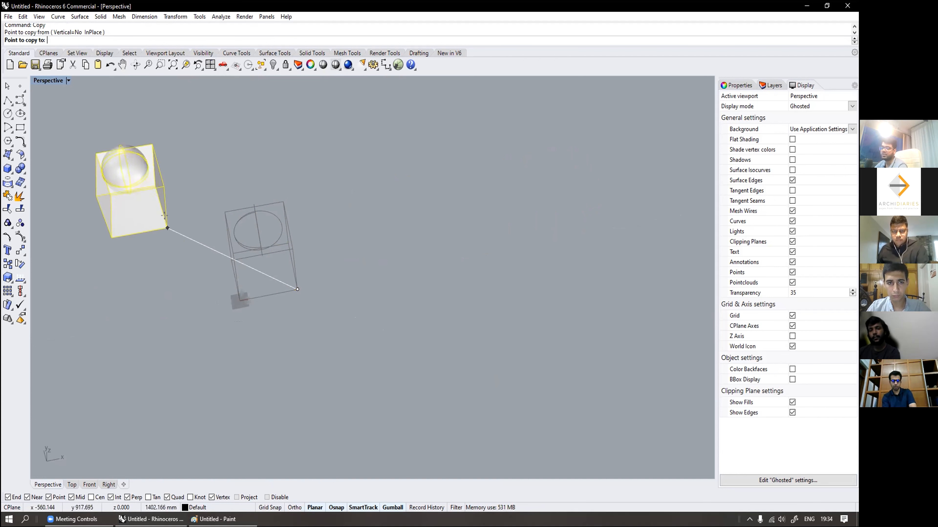
{"action": "left_click", "coordinate": [466, 409]}
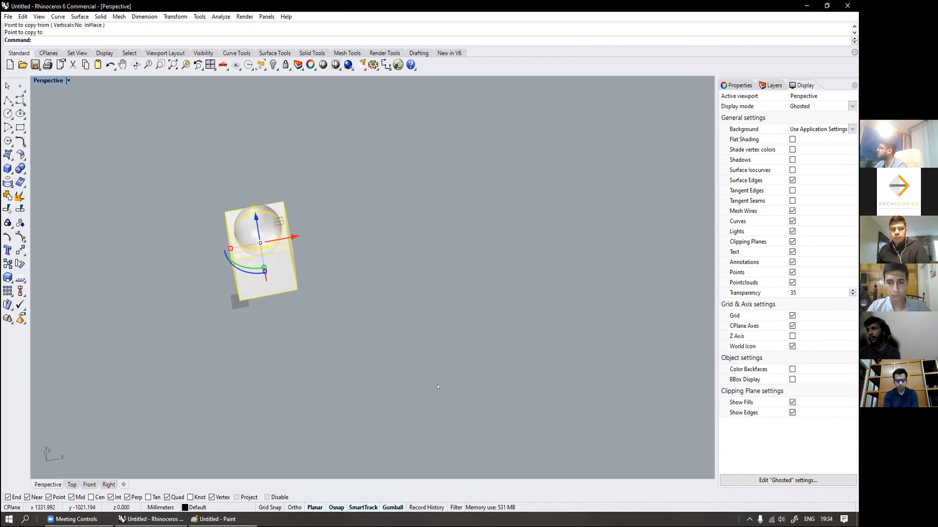
Step: Copy the box and sphere three times along the X axis from the box's bottom corner, the last two about 1810 and 2800 mm away
{"action": "scroll", "coordinate": [245, 277], "scroll_direction": "up", "scroll_amount": 5}
{"action": "right_click_drag", "start_coordinate": [247, 282], "coordinate": [325, 324]}
{"action": "type", "text": "Copy"}
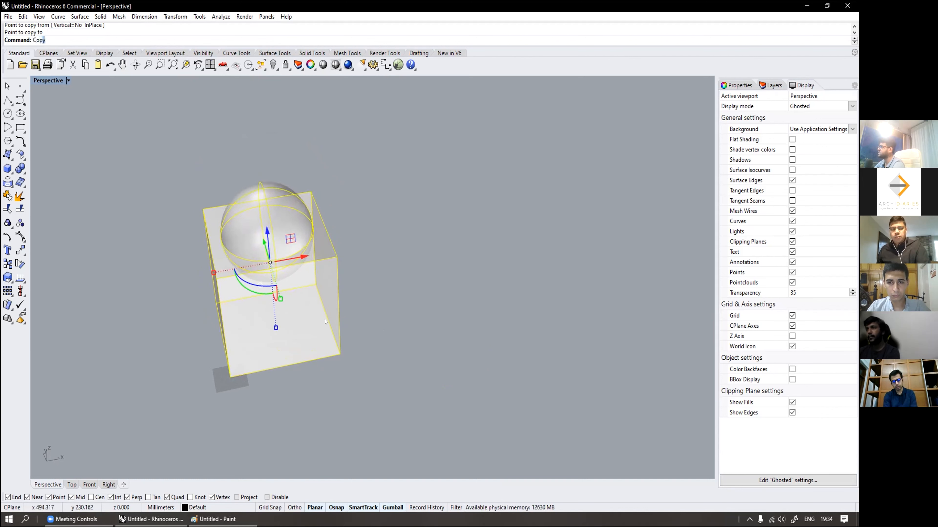
{"action": "key", "text": "Return"}
{"action": "left_click", "coordinate": [230, 377]}
{"action": "scroll", "coordinate": [227, 365], "scroll_direction": "down", "scroll_amount": 7}
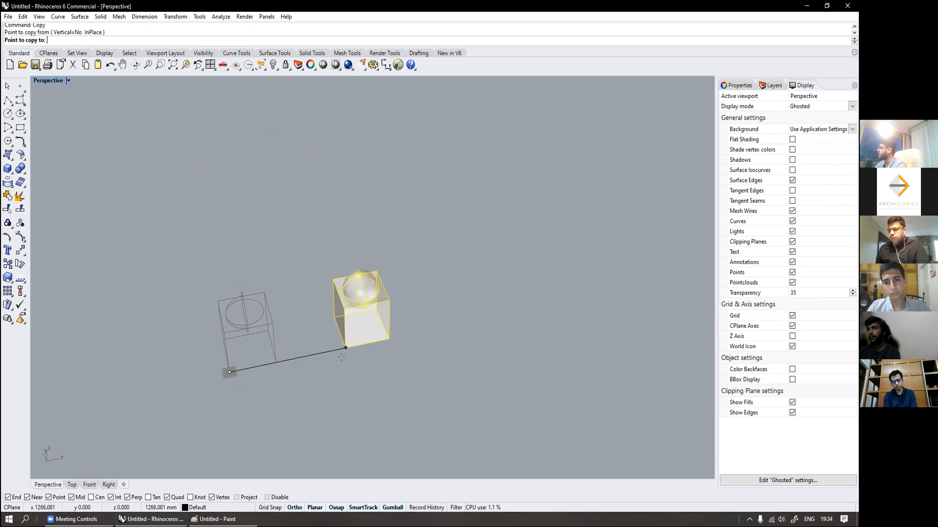
{"action": "scroll", "coordinate": [341, 361], "scroll_direction": "up", "scroll_amount": 5}
{"action": "left_click", "coordinate": [283, 358]}
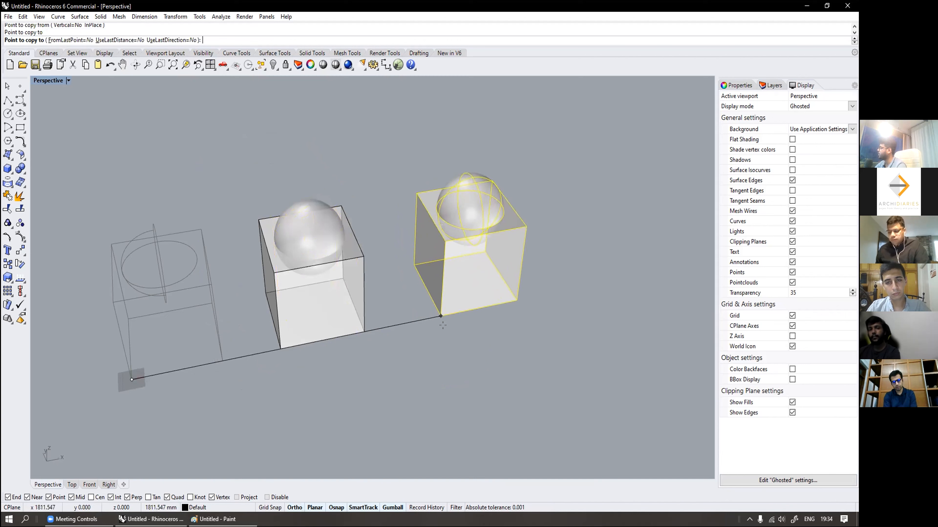
{"action": "left_click", "coordinate": [441, 316]}
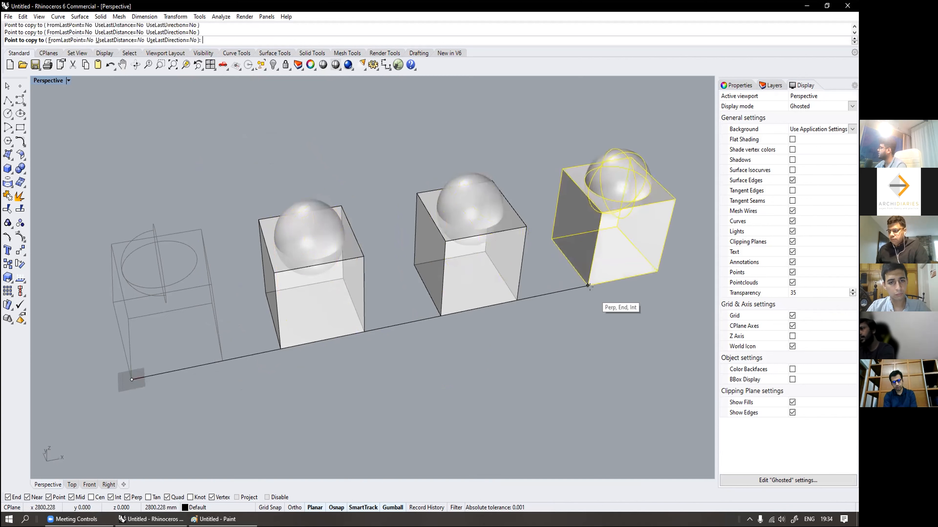
{"action": "left_click", "coordinate": [587, 285]}
{"action": "key", "text": "Return"}
{"action": "scroll", "coordinate": [291, 344], "scroll_direction": "down", "scroll_amount": 5}
{"action": "scroll", "coordinate": [282, 342], "scroll_direction": "up", "scroll_amount": 3}
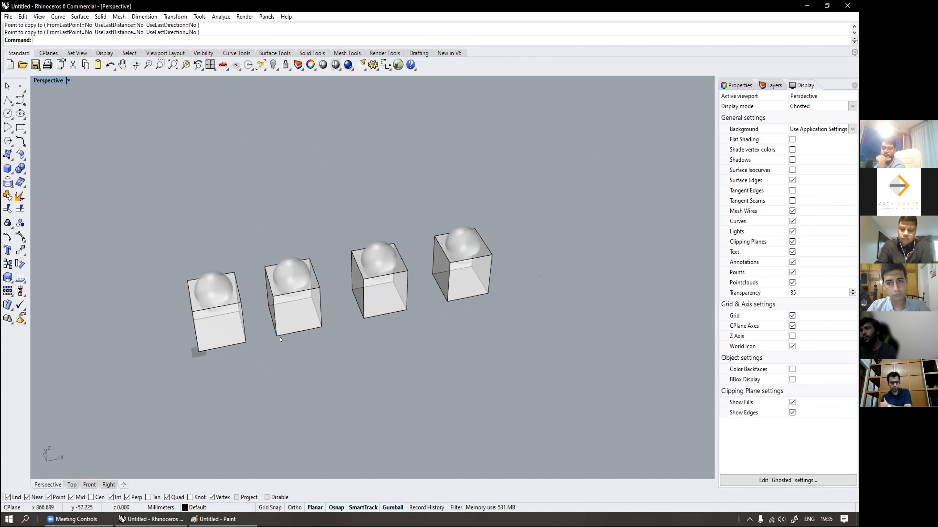
{"action": "scroll", "coordinate": [266, 351], "scroll_direction": "down", "scroll_amount": 3}
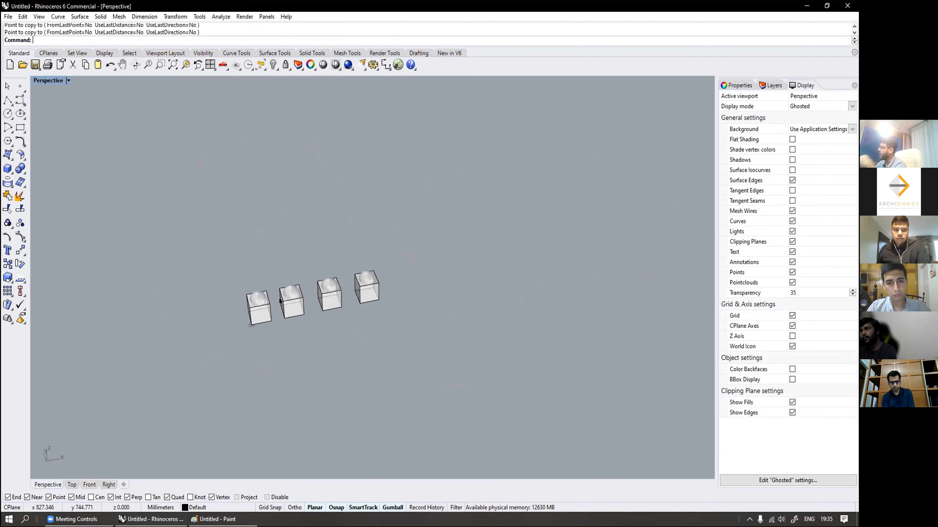
Step: Copy the original box and sphere from its bottom corner along the negative Y axis to a freehand distance in front of the row
{"action": "scroll", "coordinate": [261, 356], "scroll_direction": "up", "scroll_amount": 3}
{"action": "right_click_drag", "start_coordinate": [261, 356], "coordinate": [252, 279], "text": "shift"}
{"action": "left_click_drag", "start_coordinate": [181, 146], "coordinate": [203, 214]}
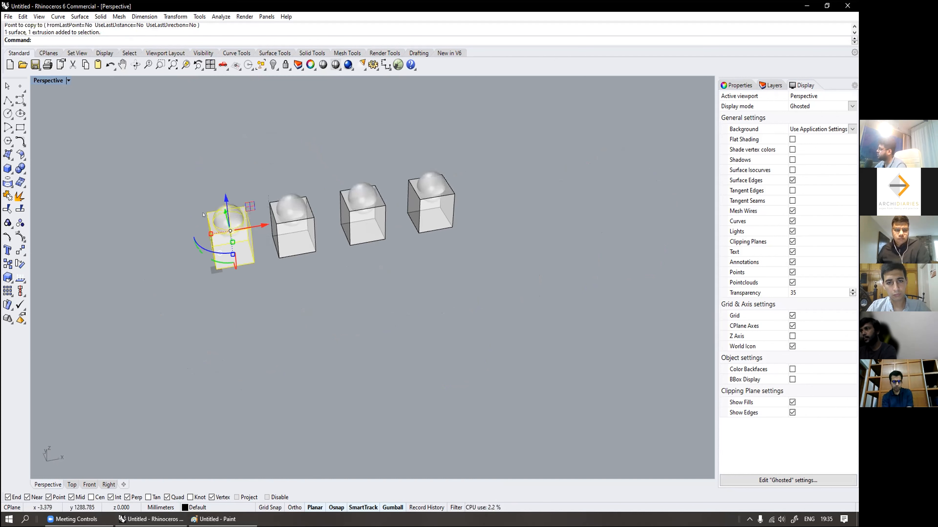
{"action": "type", "text": "opy"}
{"action": "key", "text": "Return"}
{"action": "left_click", "coordinate": [217, 270]}
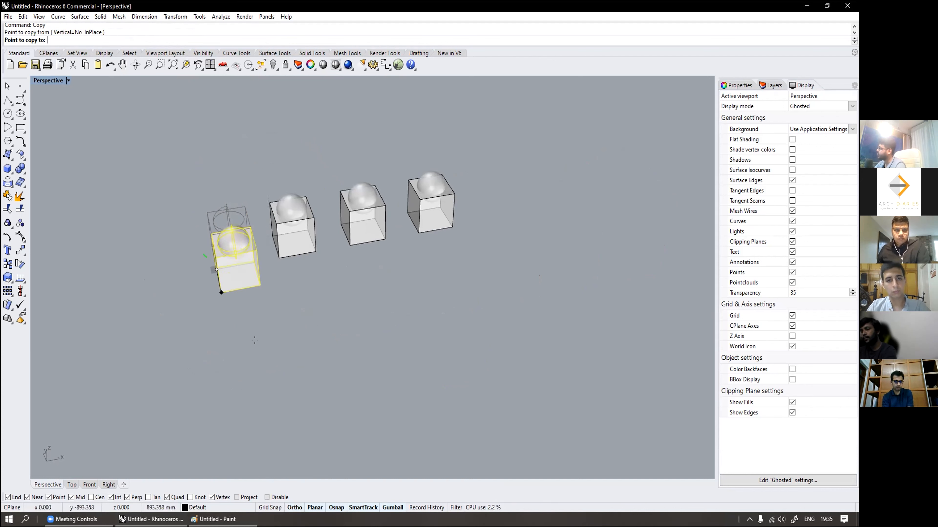
{"action": "left_click", "coordinate": [272, 381]}
{"action": "key", "text": "Return"}
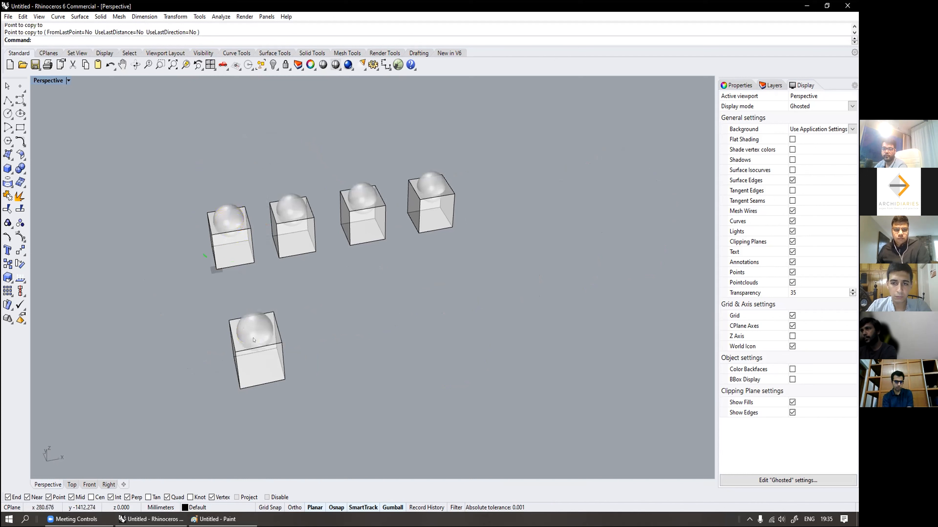
Step: Array the front box and sphere with 5 items in X, 1 in Y and 1 in Z, at an X spacing of 1000 mm
{"action": "scroll", "coordinate": [253, 334], "scroll_direction": "up", "scroll_amount": 5}
{"action": "right_click_drag", "start_coordinate": [255, 288], "coordinate": [284, 306]}
{"action": "left_click_drag", "start_coordinate": [347, 401], "coordinate": [245, 245]}
{"action": "right_click_drag", "start_coordinate": [251, 232], "coordinate": [216, 269], "text": "shift"}
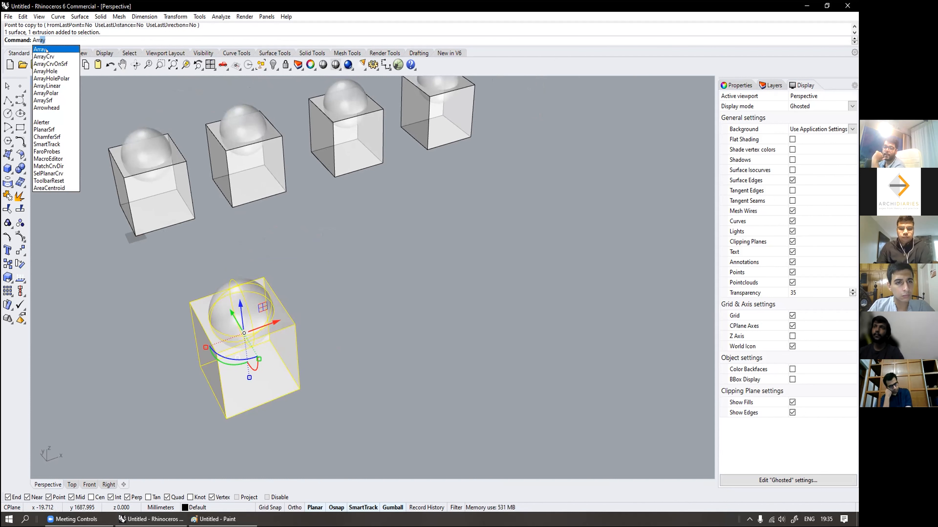
{"action": "left_click", "coordinate": [46, 49]}
{"action": "scroll", "coordinate": [60, 105], "scroll_direction": "down", "scroll_amount": 3}
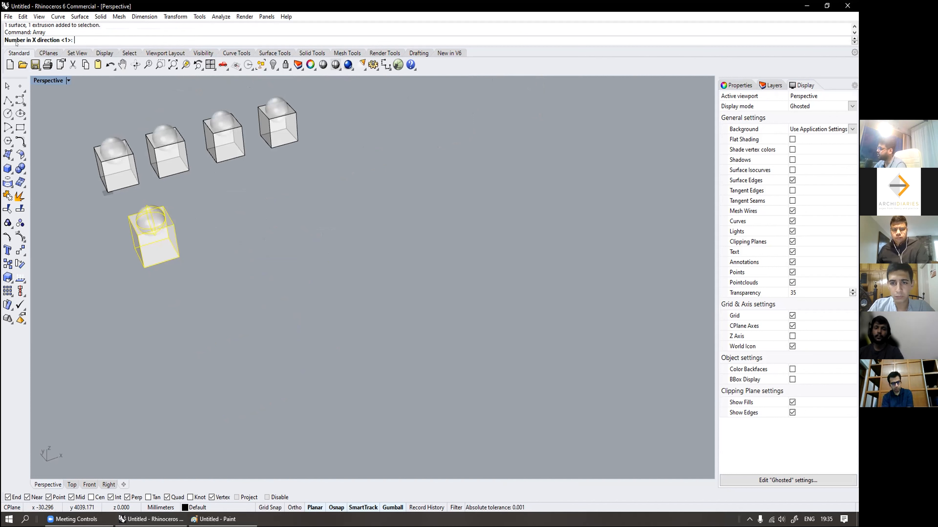
{"action": "key", "text": "Return"}
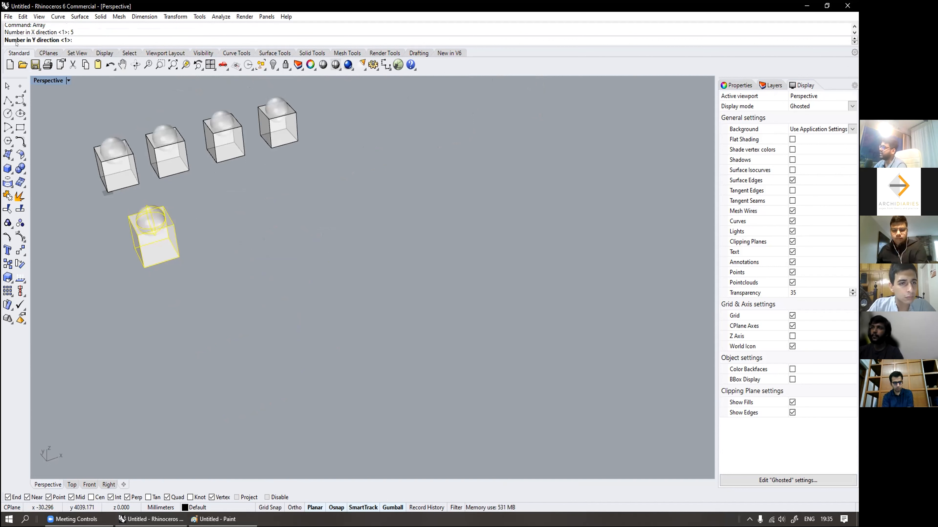
{"action": "key", "text": "Return"}
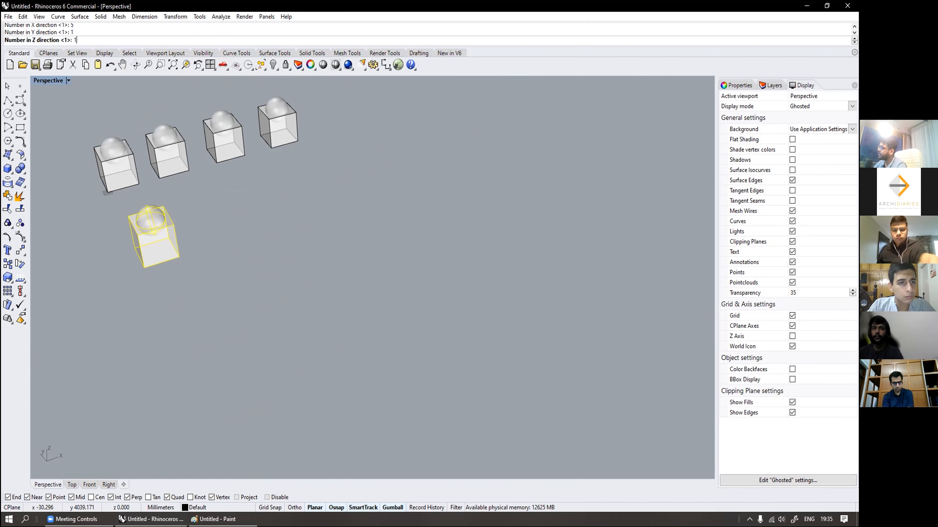
{"action": "key", "text": "Return"}
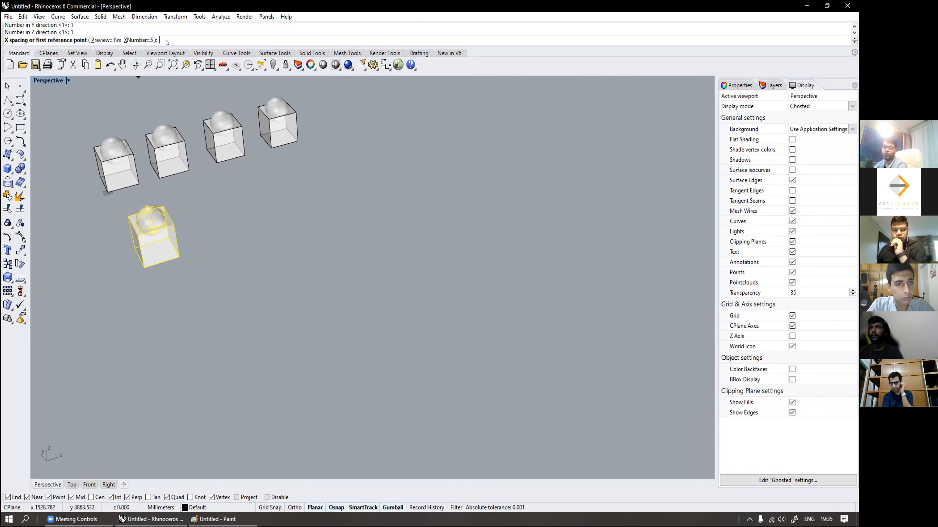
{"action": "type", "text": "1000"}
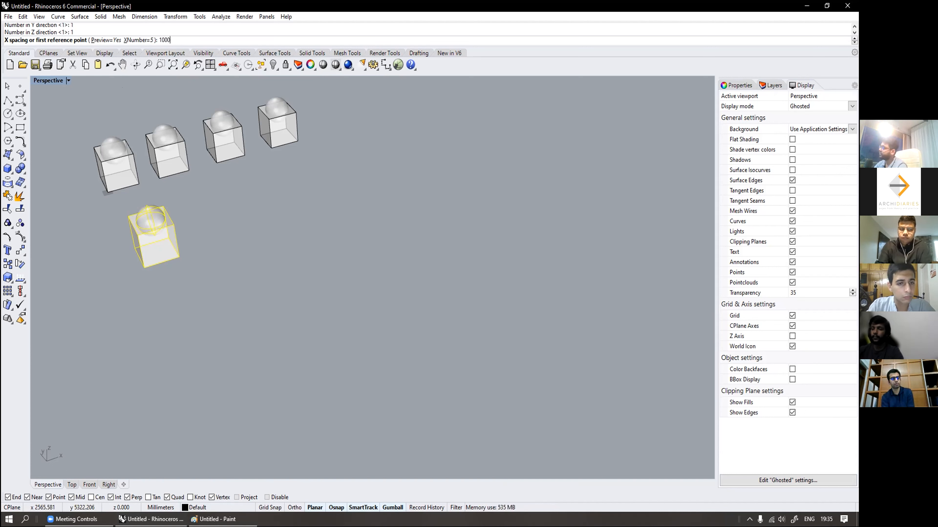
{"action": "key", "text": "Return"}
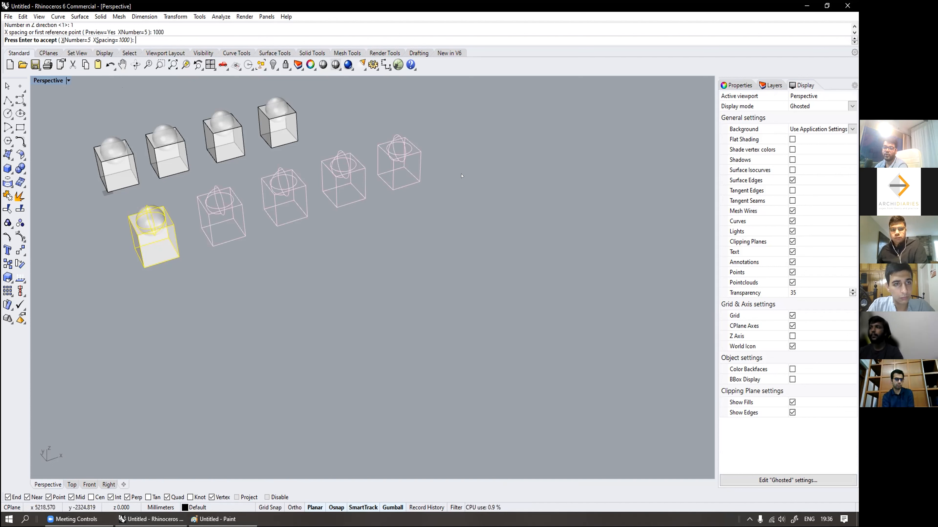
{"action": "key", "text": "Return"}
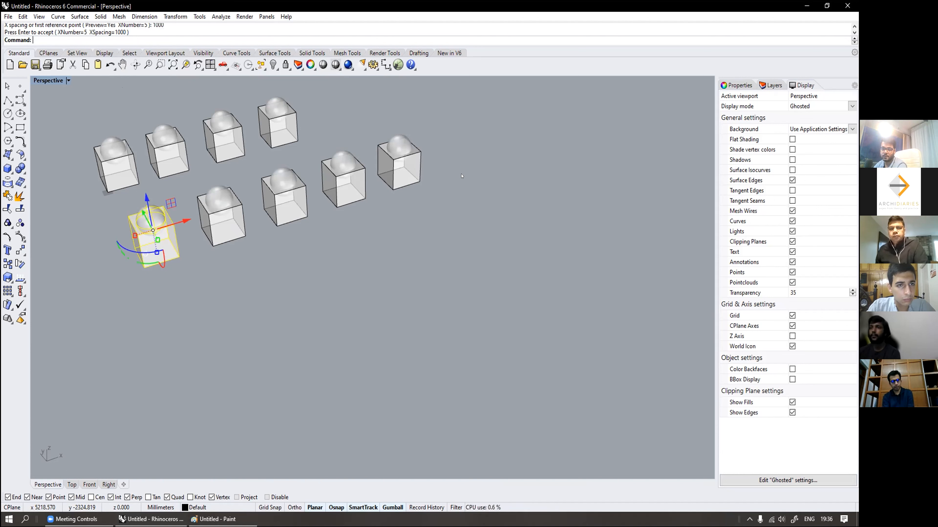
{"action": "key", "text": "Escape"}
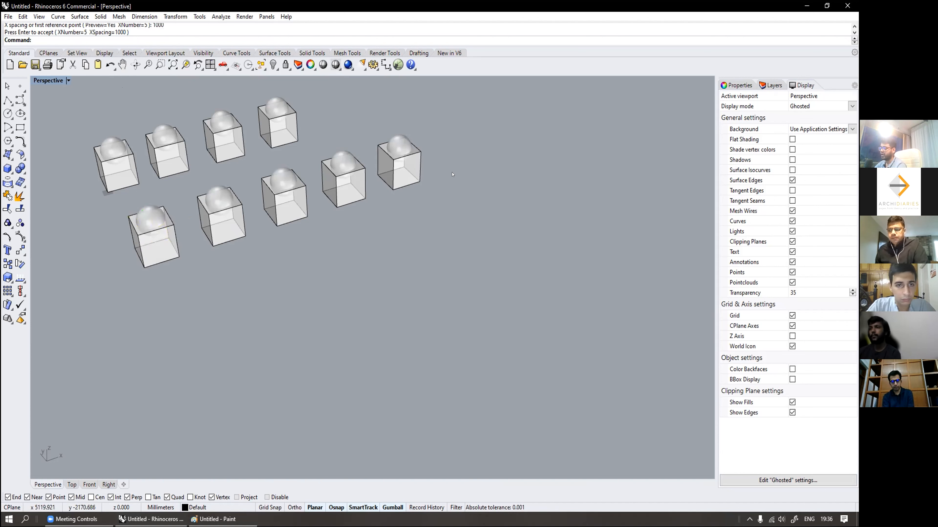
Step: Undo the array and the copy of the box and sphere in front of the row
{"action": "key", "text": "ctrl+z"}
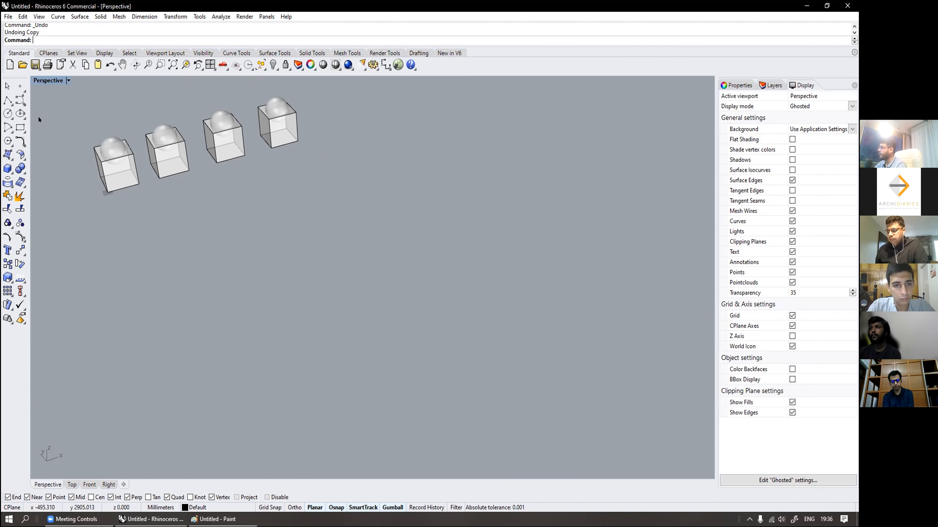
Step: Draw a large circle with freehand centre and radius on the ground in front of the row of boxes
{"action": "left_click", "coordinate": [7, 113]}
{"action": "left_click", "coordinate": [262, 292]}
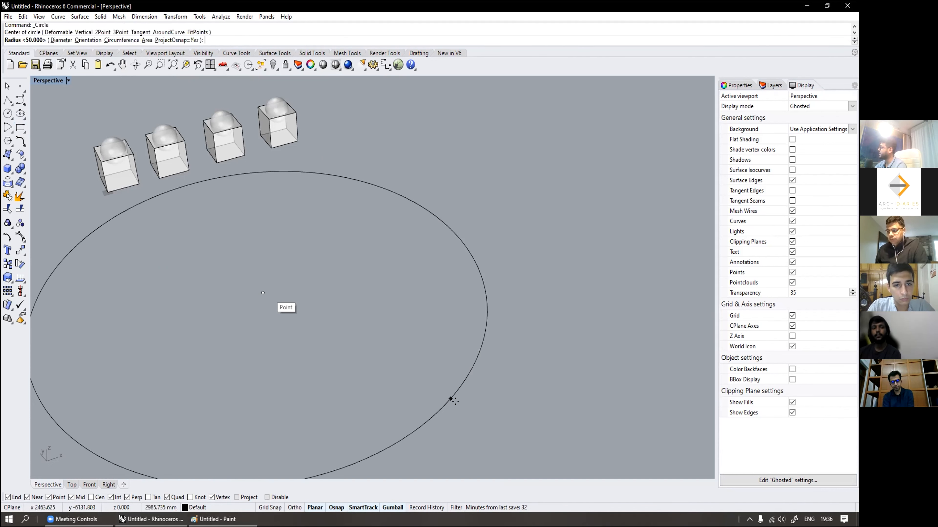
{"action": "left_click", "coordinate": [439, 377]}
{"action": "scroll", "coordinate": [279, 276], "scroll_direction": "down", "scroll_amount": 7}
{"action": "scroll", "coordinate": [169, 291], "scroll_direction": "up", "scroll_amount": 7}
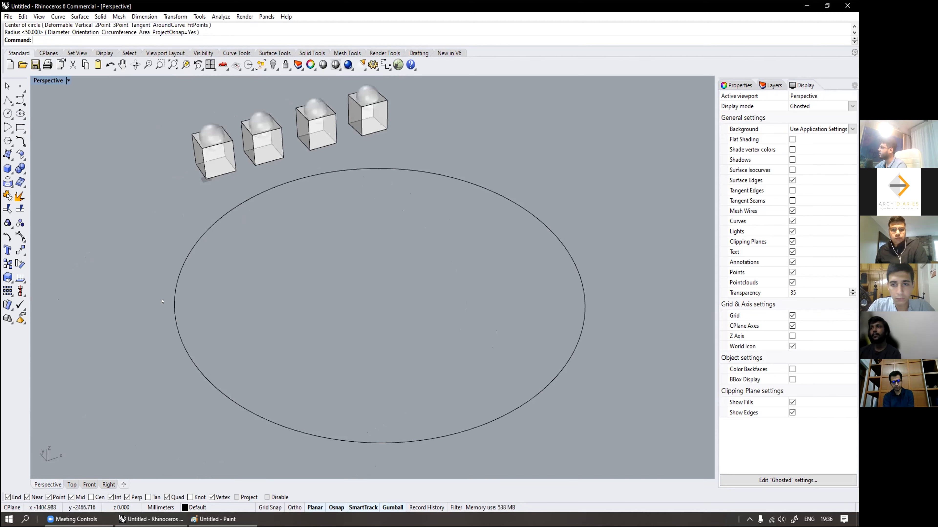
Step: Draw a diagonal polyline between opposite corners of the original box's bottom face
{"action": "right_click_drag", "start_coordinate": [169, 292], "coordinate": [278, 202]}
{"action": "scroll", "coordinate": [278, 202], "scroll_direction": "up", "scroll_amount": 3}
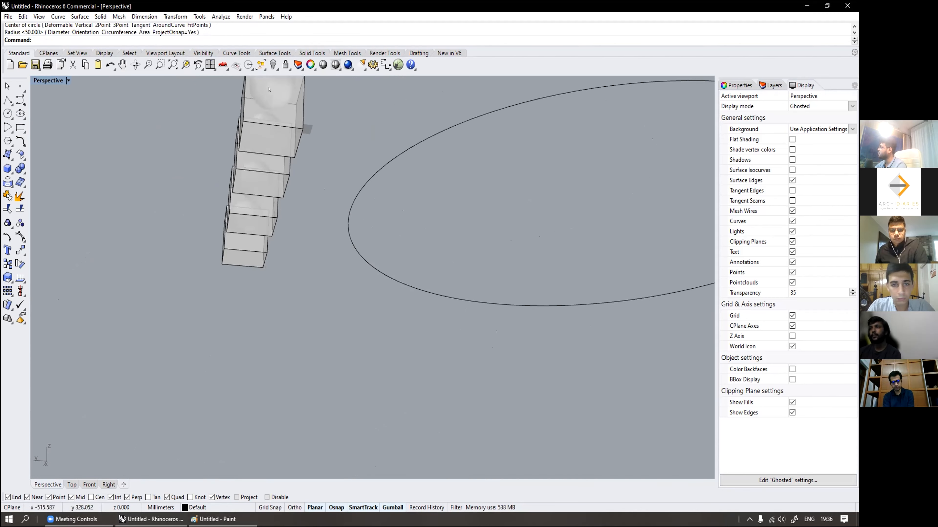
{"action": "left_click", "coordinate": [8, 100]}
{"action": "scroll", "coordinate": [246, 98], "scroll_direction": "up", "scroll_amount": 2}
{"action": "left_click", "coordinate": [238, 130]}
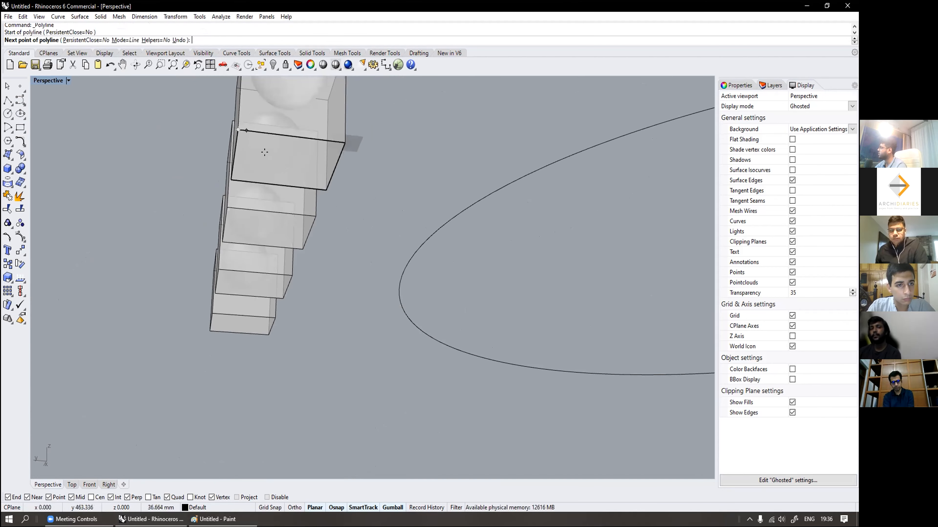
{"action": "left_click", "coordinate": [320, 186]}
{"action": "key", "text": "Return"}
{"action": "scroll", "coordinate": [319, 185], "scroll_direction": "down", "scroll_amount": 3}
Step: Move the original box and sphere from the midpoint of the base diagonal to the circle's quadrant point on the negative X side
{"action": "right_click_drag", "start_coordinate": [319, 186], "coordinate": [406, 163]}
{"action": "scroll", "coordinate": [431, 168], "scroll_direction": "up", "scroll_amount": 5}
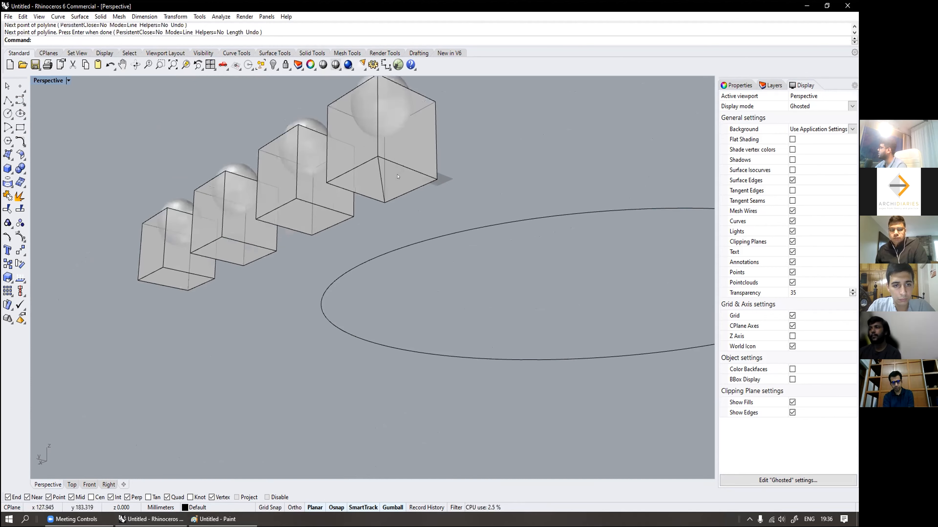
{"action": "left_click", "coordinate": [430, 168]}
{"action": "right_click_drag", "start_coordinate": [429, 130], "coordinate": [423, 197], "text": "shift"}
{"action": "left_click", "coordinate": [432, 163], "text": "shift"}
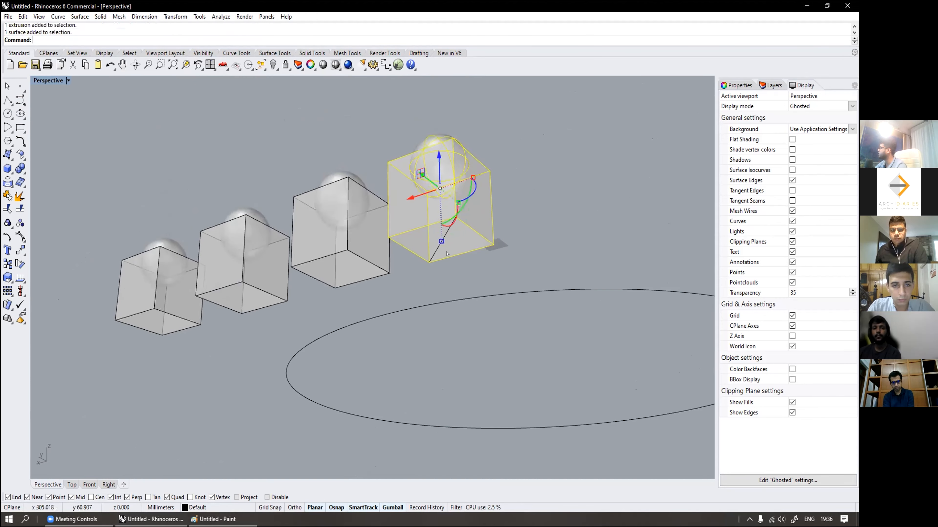
{"action": "type", "text": "Move"}
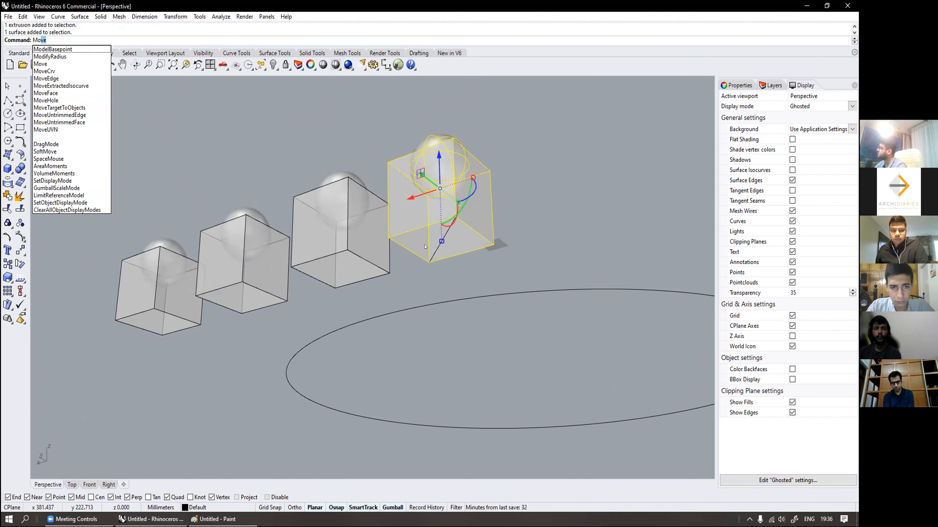
{"action": "key", "text": "Return"}
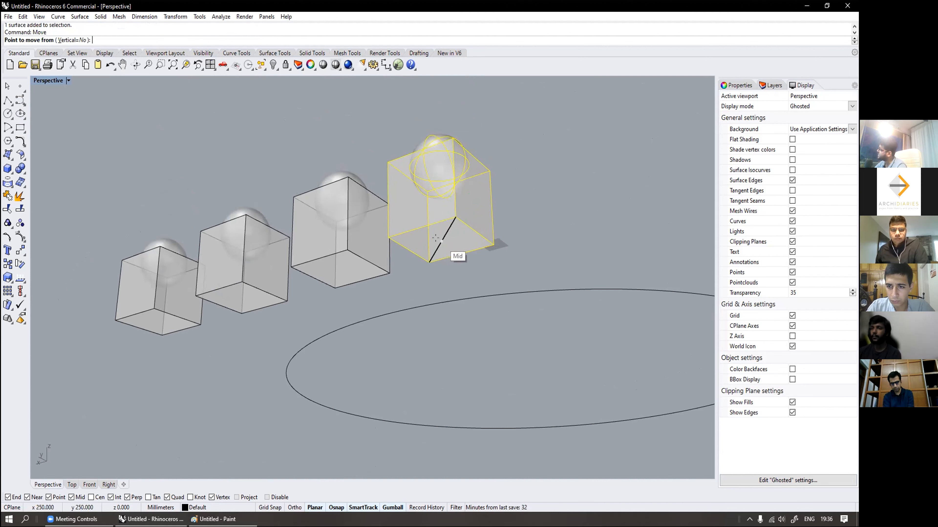
{"action": "scroll", "coordinate": [436, 239], "scroll_direction": "up", "scroll_amount": 4}
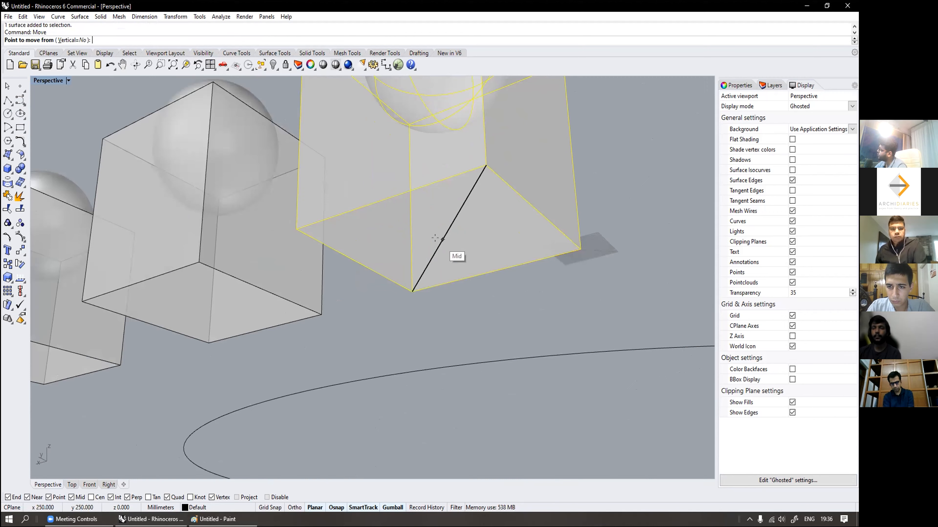
{"action": "left_click", "coordinate": [438, 240]}
{"action": "scroll", "coordinate": [439, 241], "scroll_direction": "down", "scroll_amount": 6}
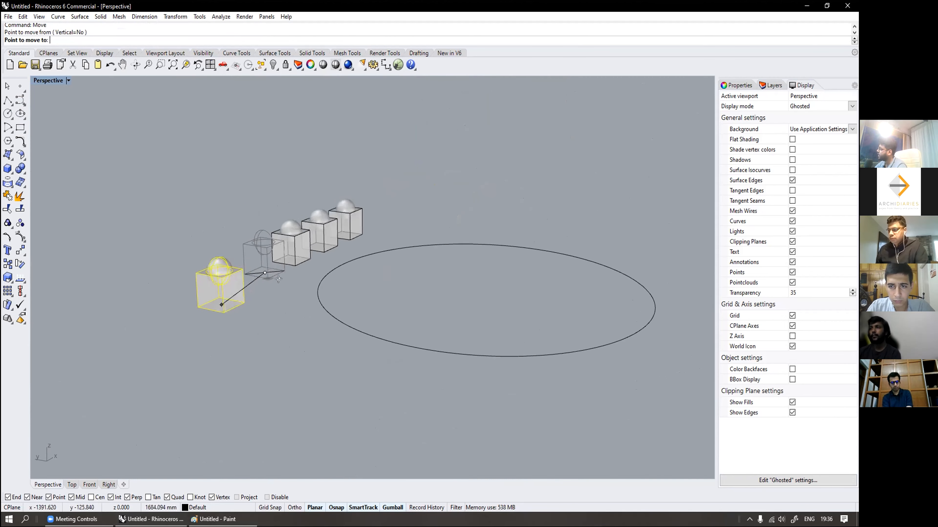
{"action": "scroll", "coordinate": [207, 309], "scroll_direction": "down", "scroll_amount": 3}
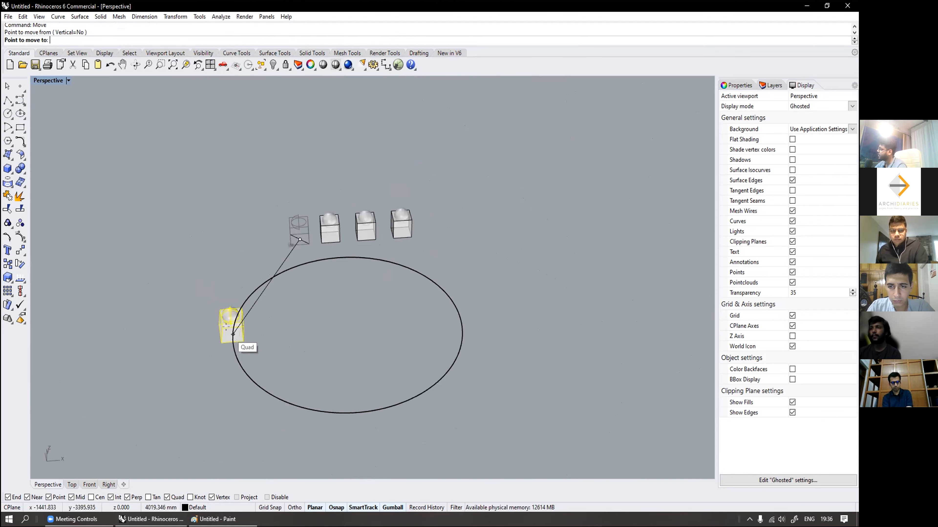
{"action": "scroll", "coordinate": [233, 335], "scroll_direction": "up", "scroll_amount": 2}
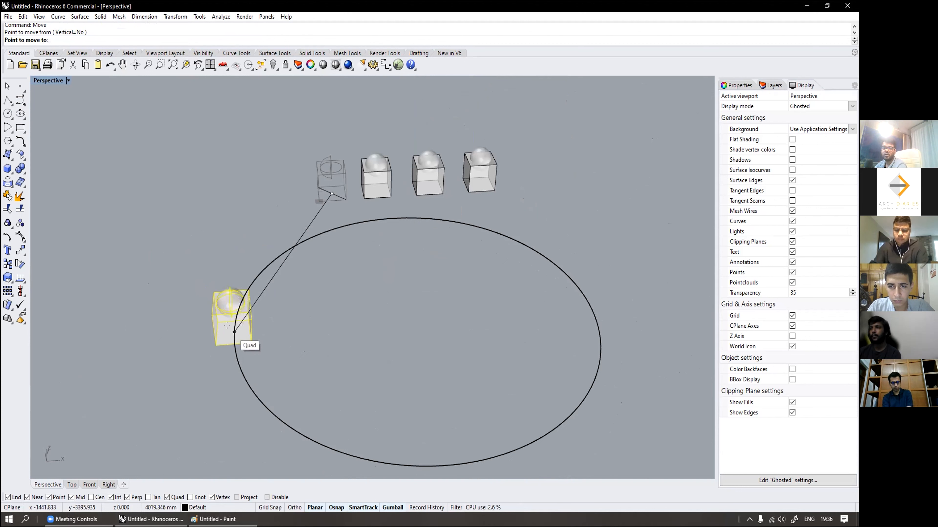
{"action": "left_click", "coordinate": [235, 332]}
{"action": "key", "text": "Escape"}
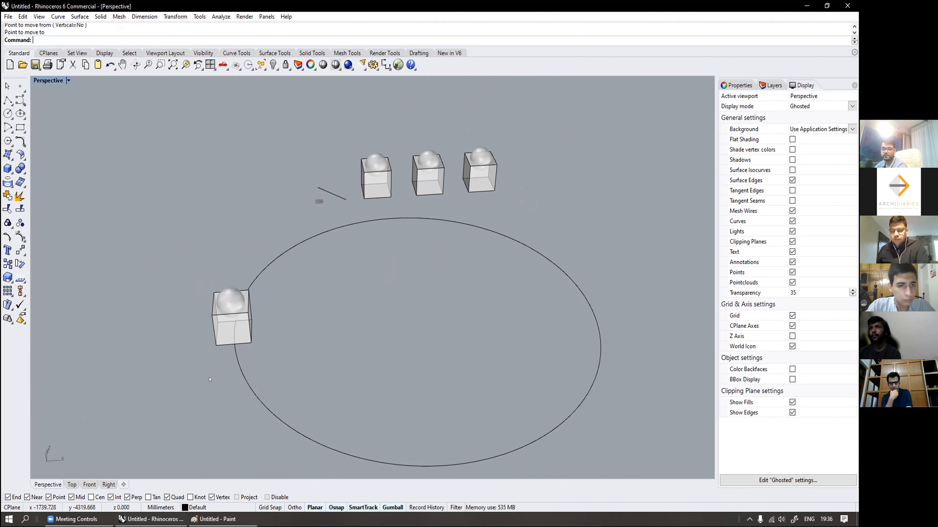
Step: Array the box and sphere on the circle along that circle with ArrayCrv, using 6 items and Freeform orientation
{"action": "scroll", "coordinate": [376, 302], "scroll_direction": "down", "scroll_amount": 4}
{"action": "right_click_drag", "start_coordinate": [376, 302], "coordinate": [301, 298]}
{"action": "scroll", "coordinate": [287, 279], "scroll_direction": "up", "scroll_amount": 2}
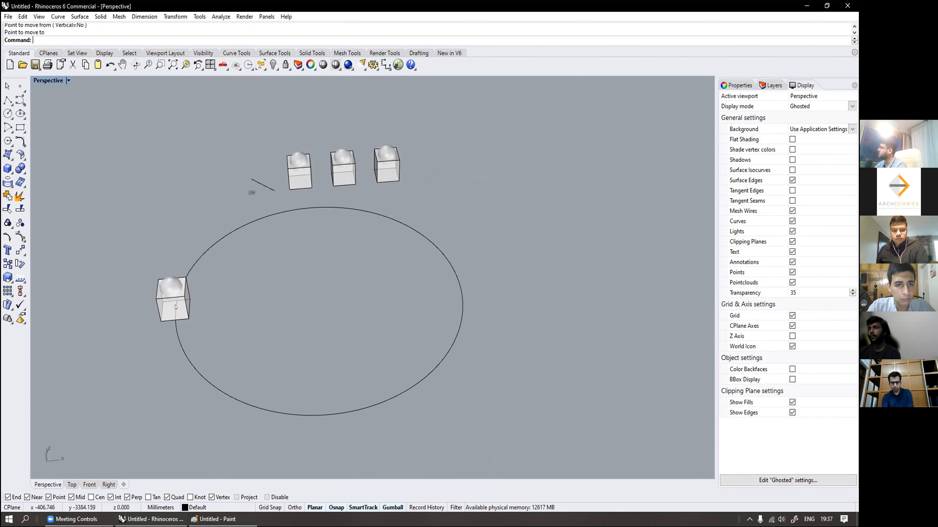
{"action": "scroll", "coordinate": [162, 303], "scroll_direction": "up", "scroll_amount": 1}
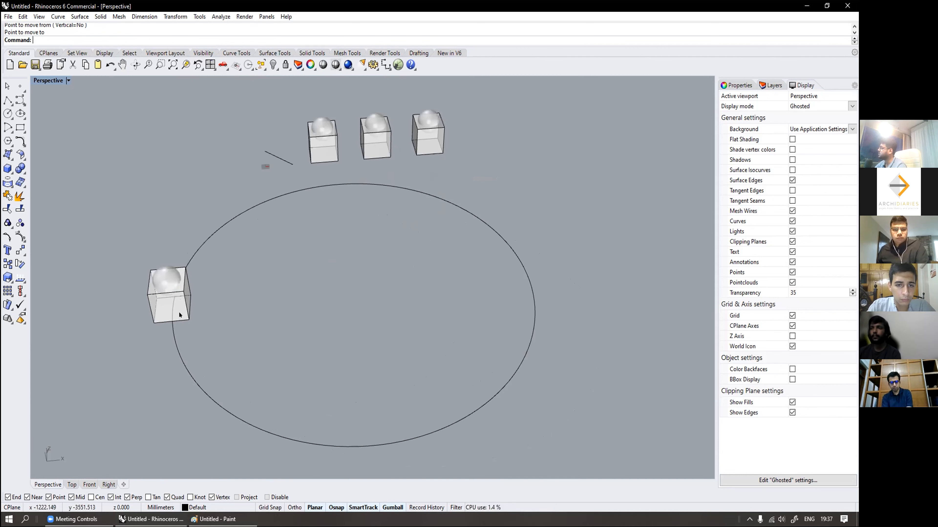
{"action": "type", "text": "Array"}
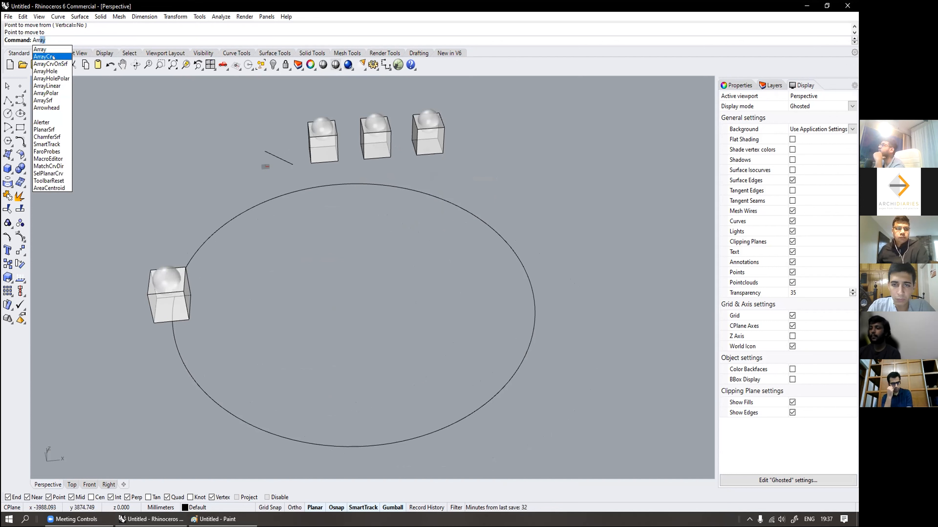
{"action": "left_click", "coordinate": [53, 57]}
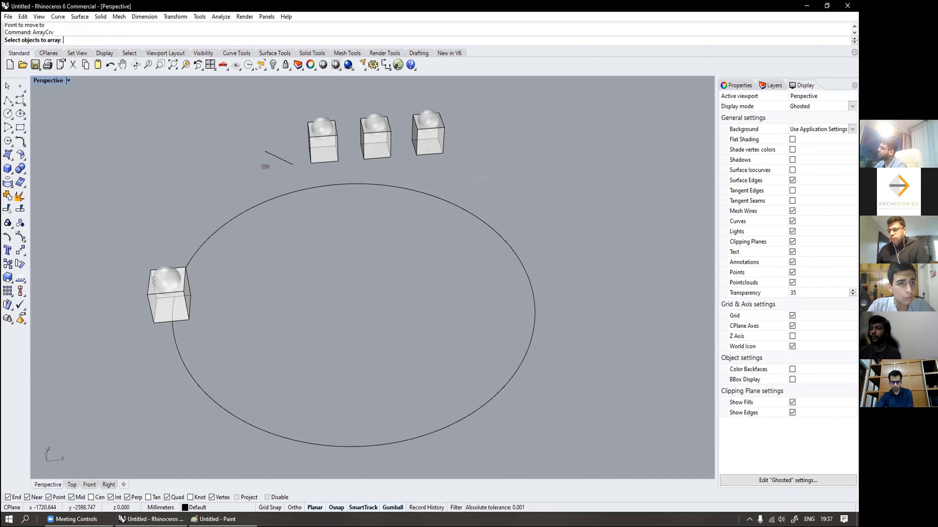
{"action": "scroll", "coordinate": [151, 309], "scroll_direction": "up", "scroll_amount": 2}
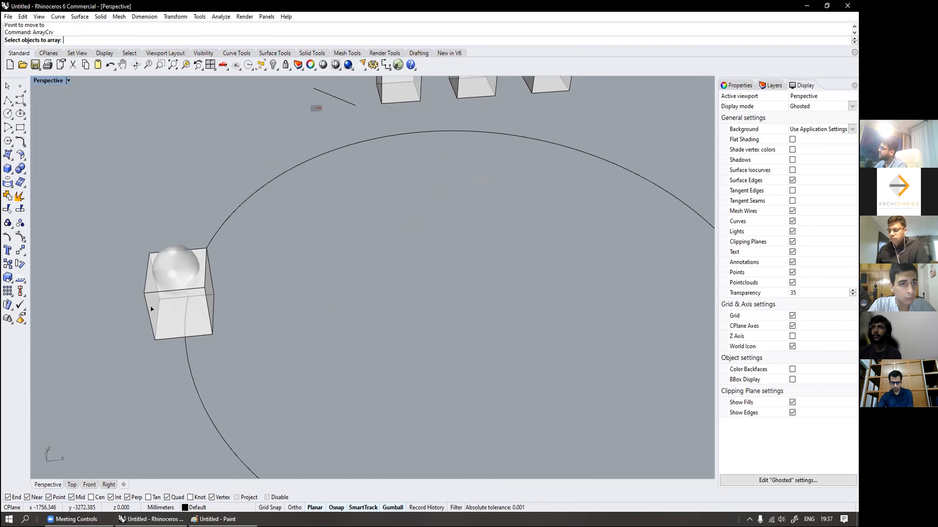
{"action": "left_click", "coordinate": [151, 307]}
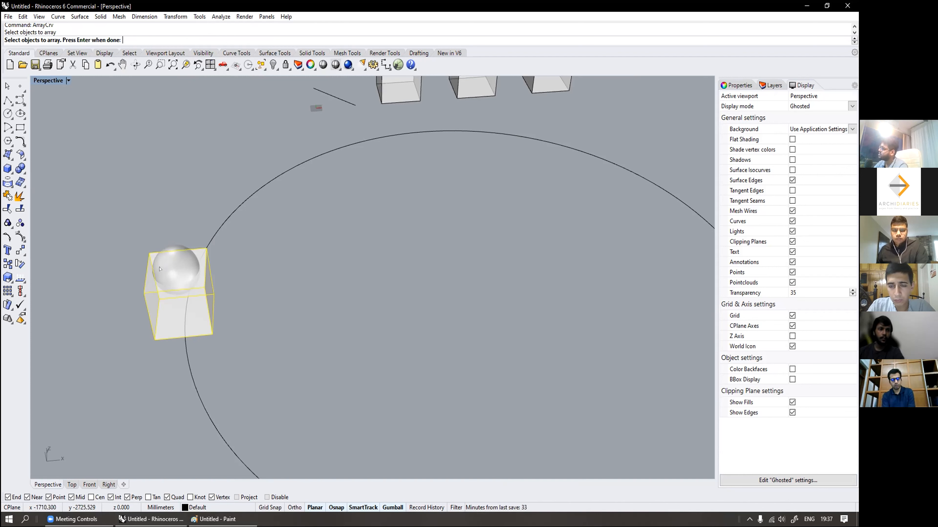
{"action": "left_click", "coordinate": [159, 269]}
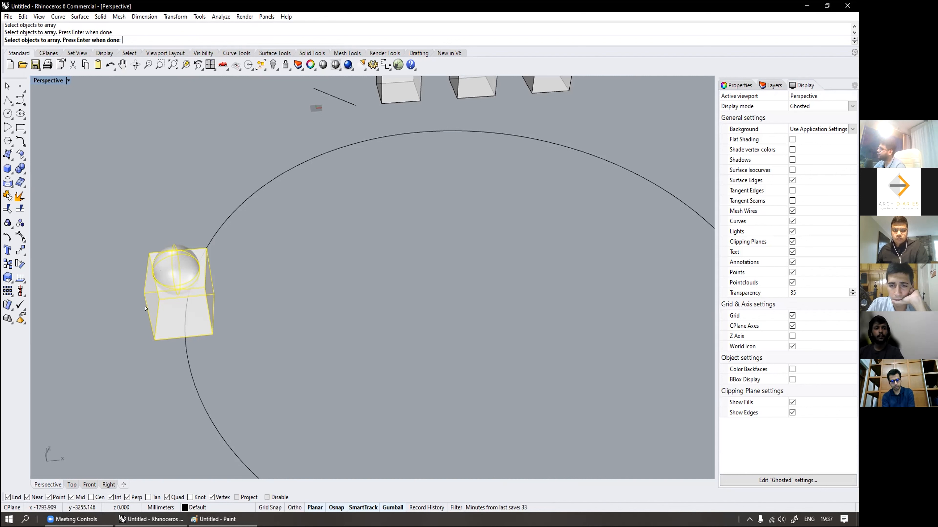
{"action": "left_click", "coordinate": [146, 309], "text": "ctrl"}
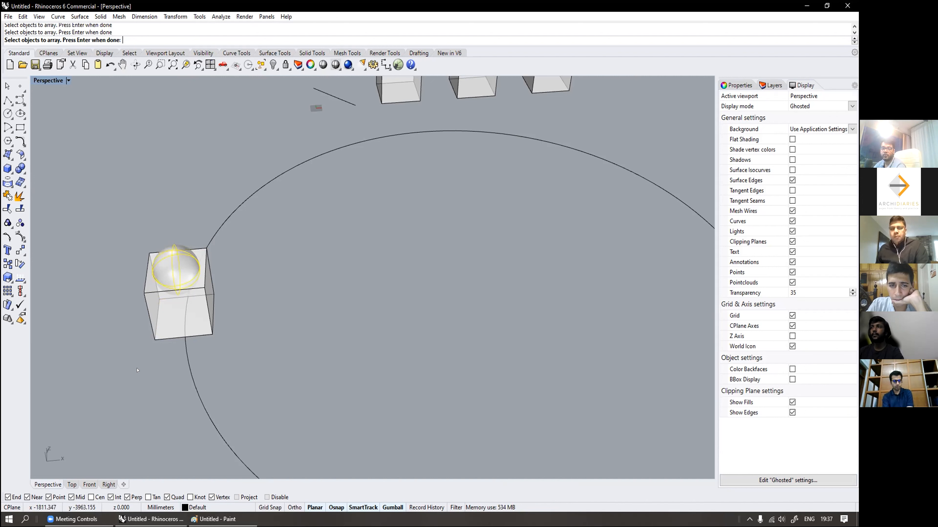
{"action": "left_click", "coordinate": [152, 325]}
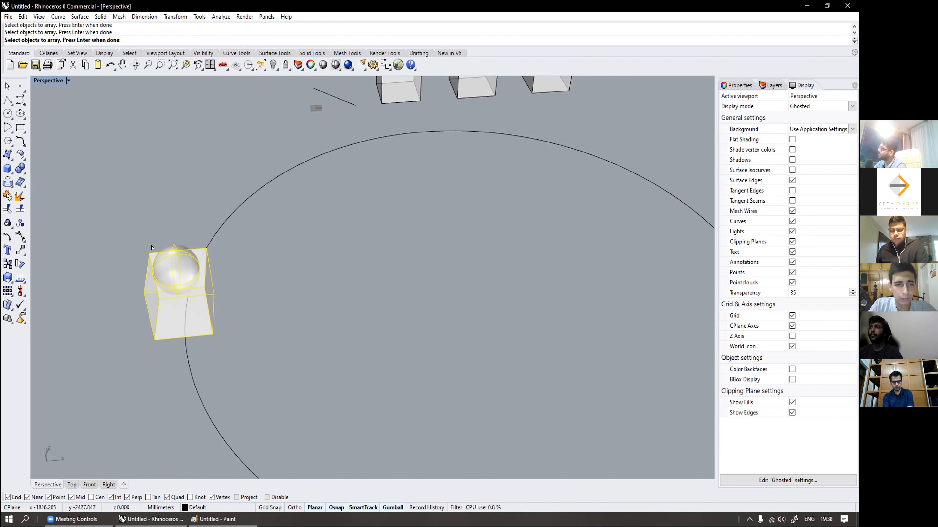
{"action": "key", "text": "Return"}
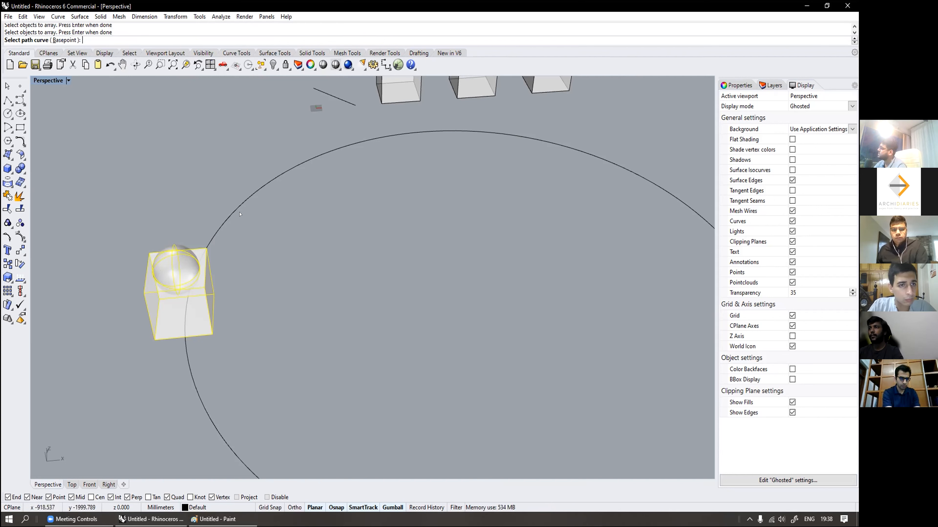
{"action": "left_click", "coordinate": [210, 242]}
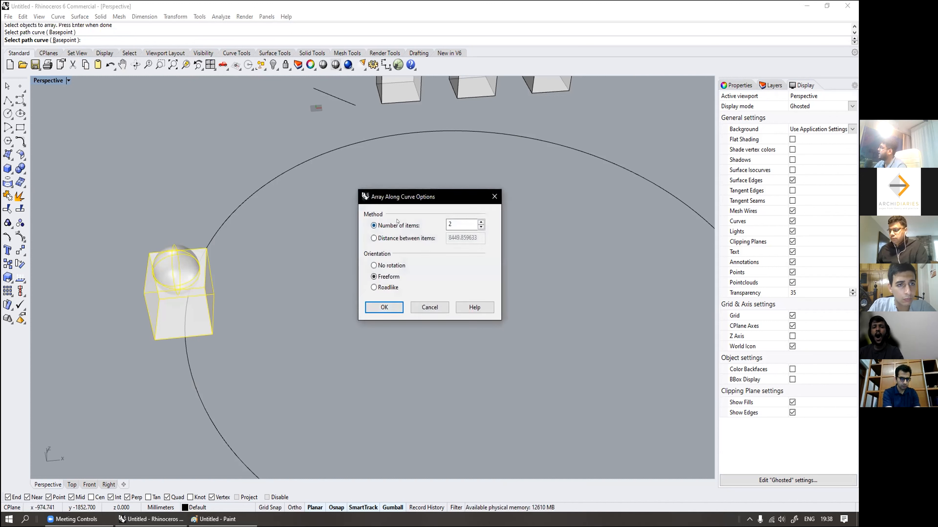
{"action": "left_click_drag", "start_coordinate": [380, 191], "coordinate": [337, 160]}
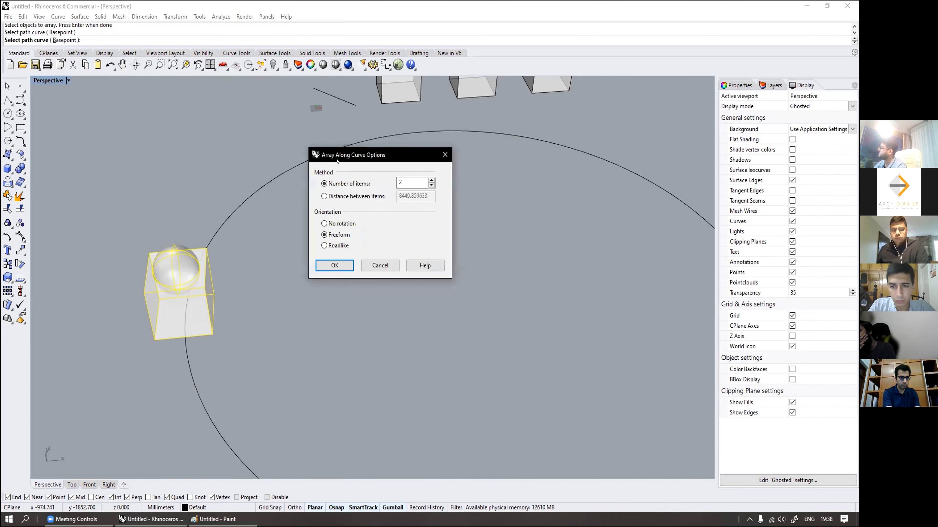
{"action": "double_click", "coordinate": [394, 183]}
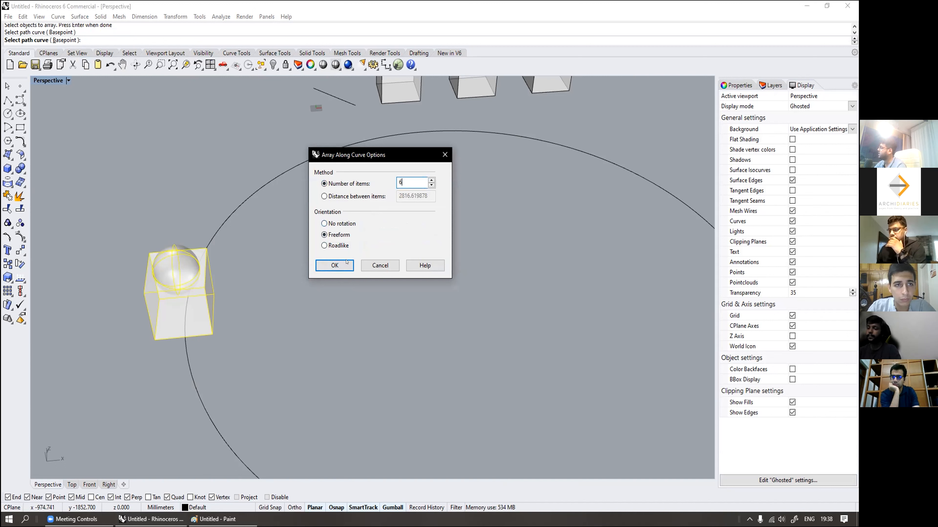
{"action": "scroll", "coordinate": [209, 284], "scroll_direction": "down", "scroll_amount": 4}
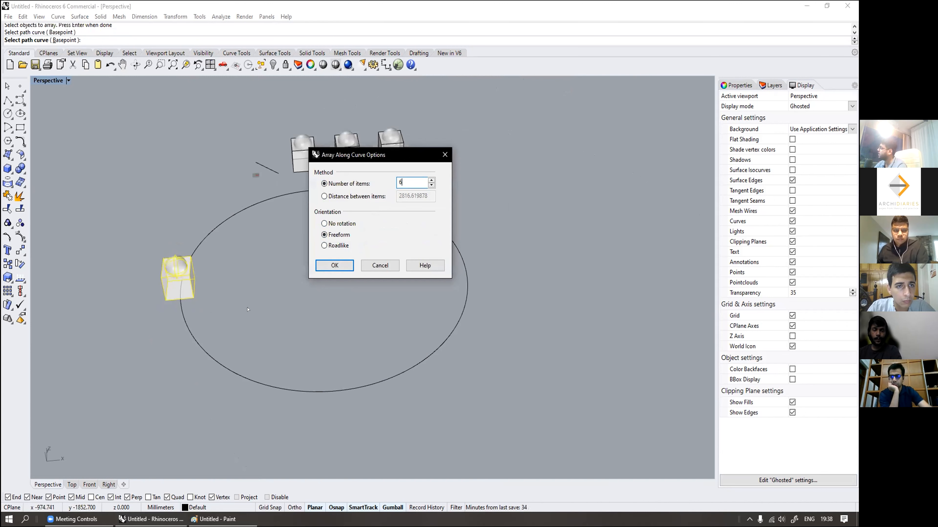
{"action": "left_click", "coordinate": [334, 265]}
{"action": "right_click_drag", "start_coordinate": [327, 263], "coordinate": [323, 285]}
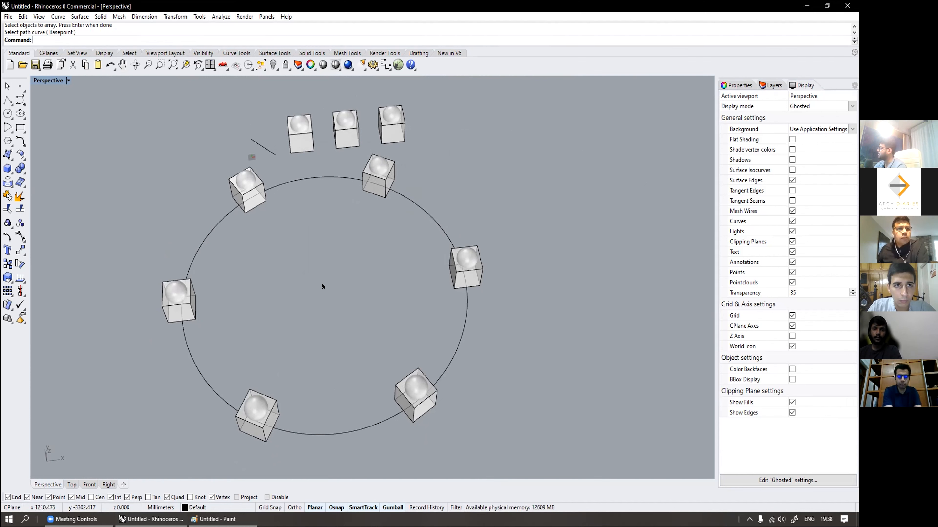
Step: Undo the curve array, the move onto the circle, the base diagonal and the circle
{"action": "key", "text": "ctrl+z"}
{"action": "key", "text": "ctrl+z"}
{"action": "key", "text": "ctrl+z"}
Step: Subtract the sphere from the original box at the start of the row with BooleanDifference
{"action": "right_click_drag", "start_coordinate": [403, 356], "coordinate": [281, 245]}
{"action": "scroll", "coordinate": [272, 168], "scroll_direction": "up", "scroll_amount": 8}
{"action": "left_click", "coordinate": [281, 243]}
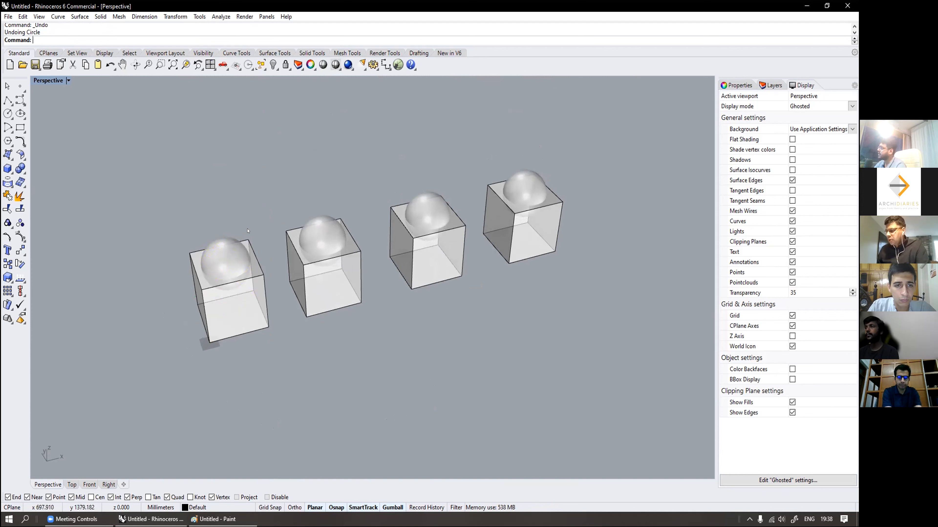
{"action": "right_click_drag", "start_coordinate": [252, 230], "coordinate": [236, 255], "text": "shift"}
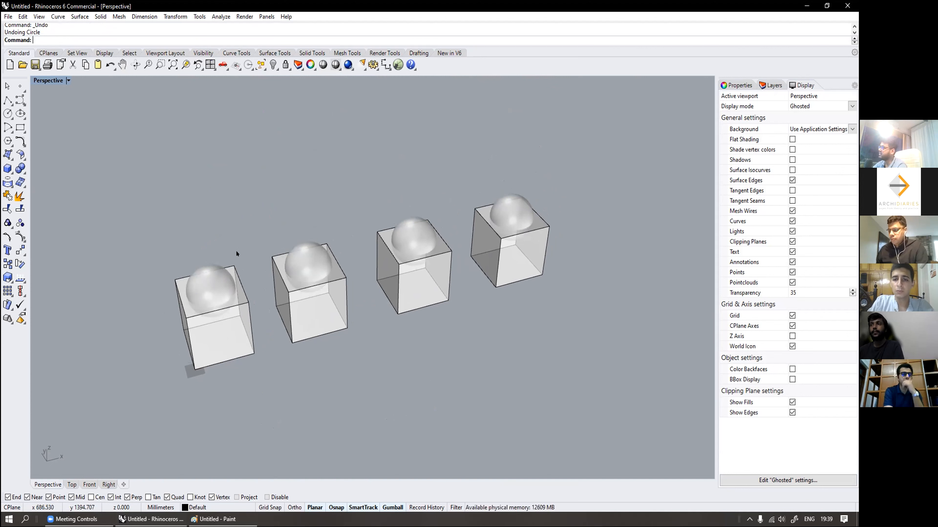
{"action": "type", "text": "BooleanDifference"}
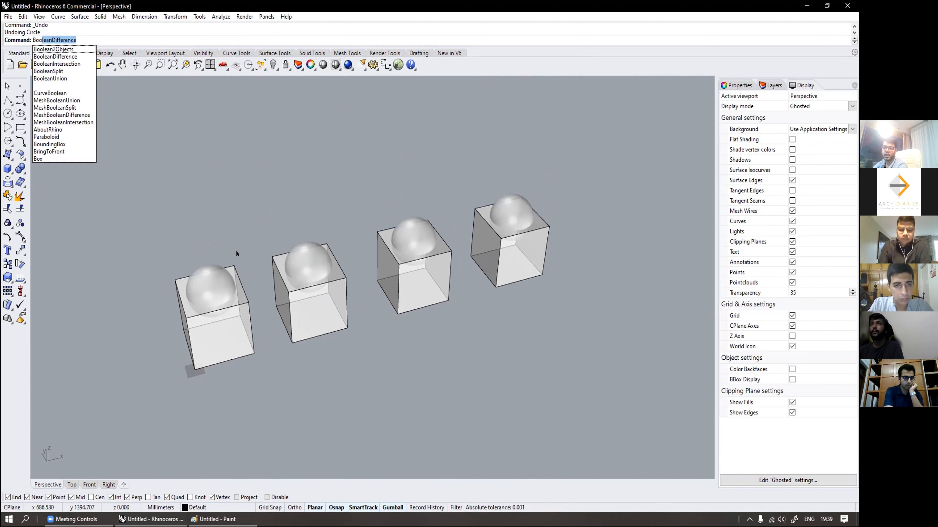
{"action": "key", "text": "Return"}
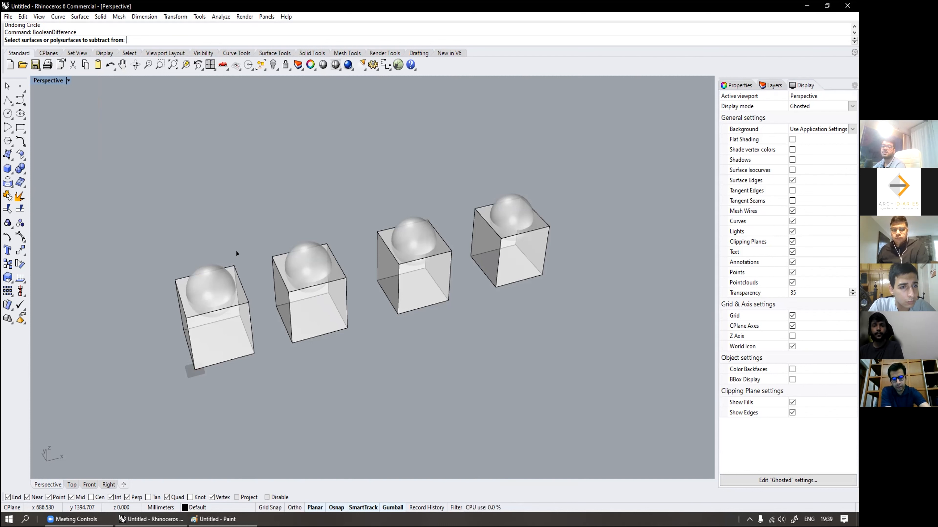
{"action": "left_click", "coordinate": [238, 348]}
{"action": "scroll", "coordinate": [225, 365], "scroll_direction": "up", "scroll_amount": 3}
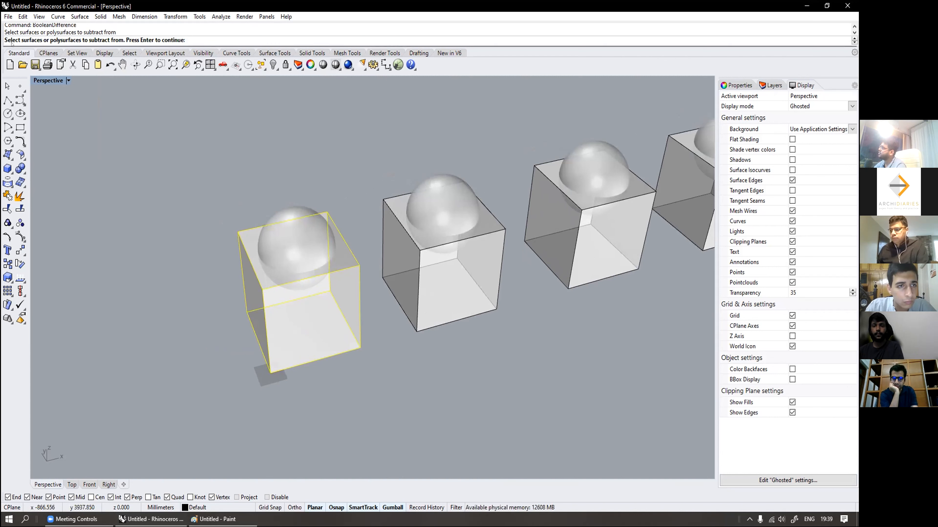
{"action": "key", "text": "Return"}
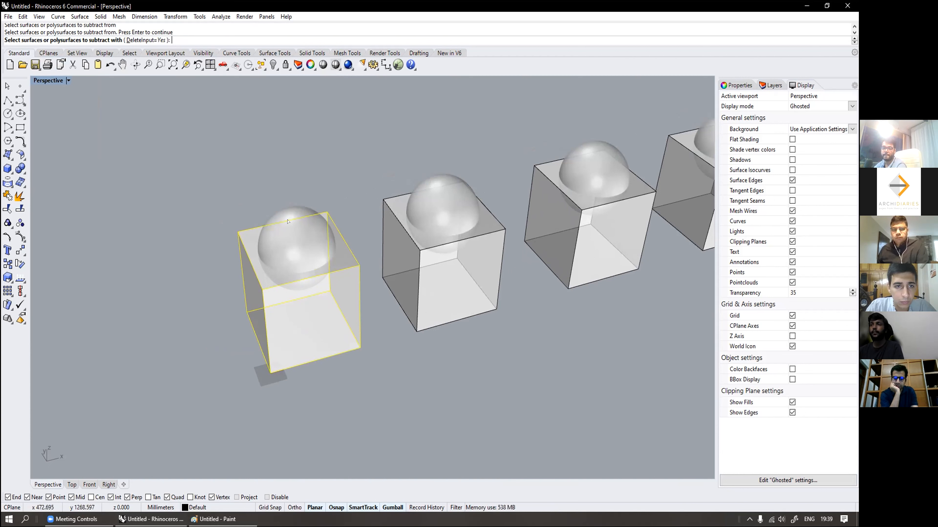
{"action": "right_click_drag", "start_coordinate": [288, 222], "coordinate": [281, 200]}
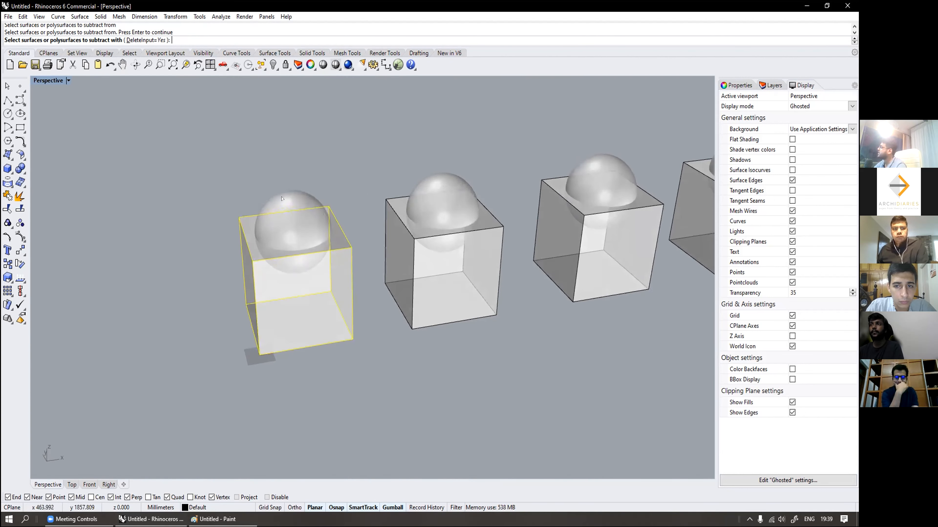
{"action": "left_click", "coordinate": [282, 199]}
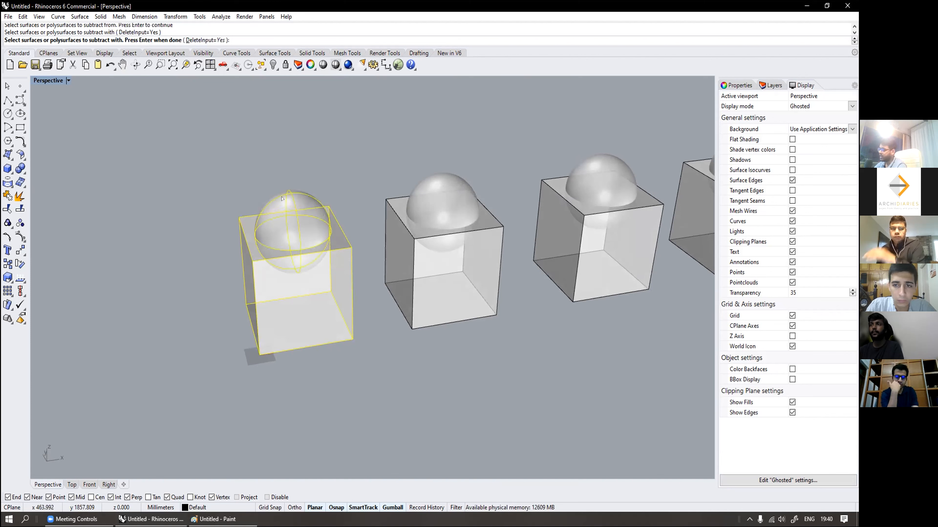
{"action": "key", "text": "Return"}
{"action": "right_click_drag", "start_coordinate": [286, 241], "coordinate": [294, 288]}
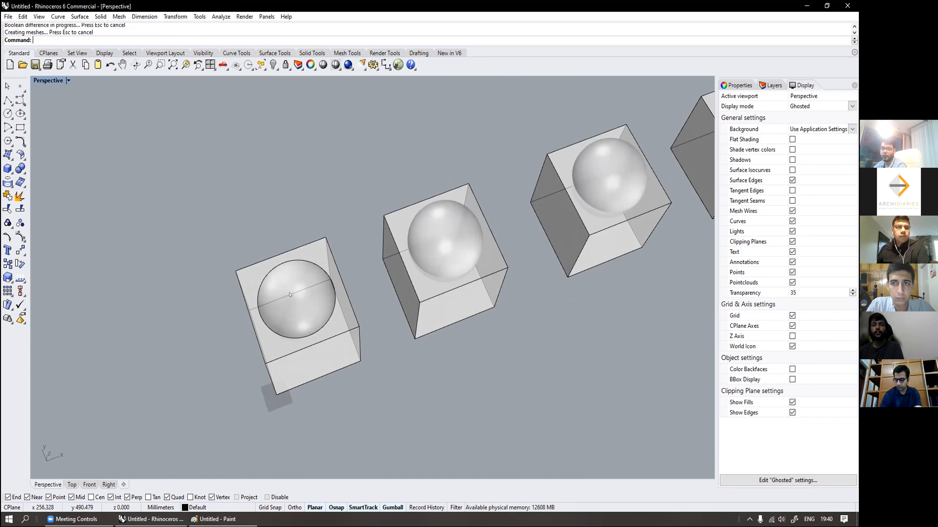
Step: Join the second box in the row and its sphere into one solid with BooleanUnion
{"action": "right_click_drag", "start_coordinate": [384, 316], "coordinate": [290, 292], "text": "shift"}
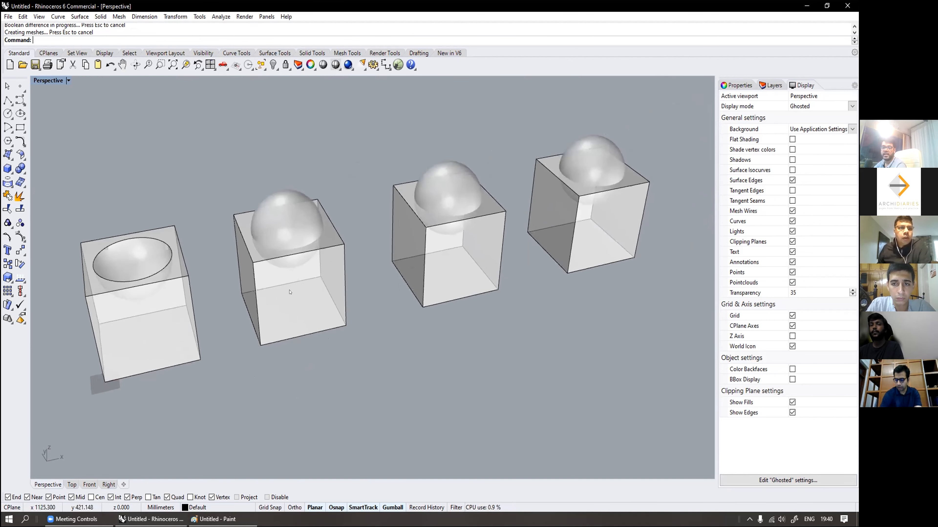
{"action": "scroll", "coordinate": [289, 275], "scroll_direction": "up", "scroll_amount": 2}
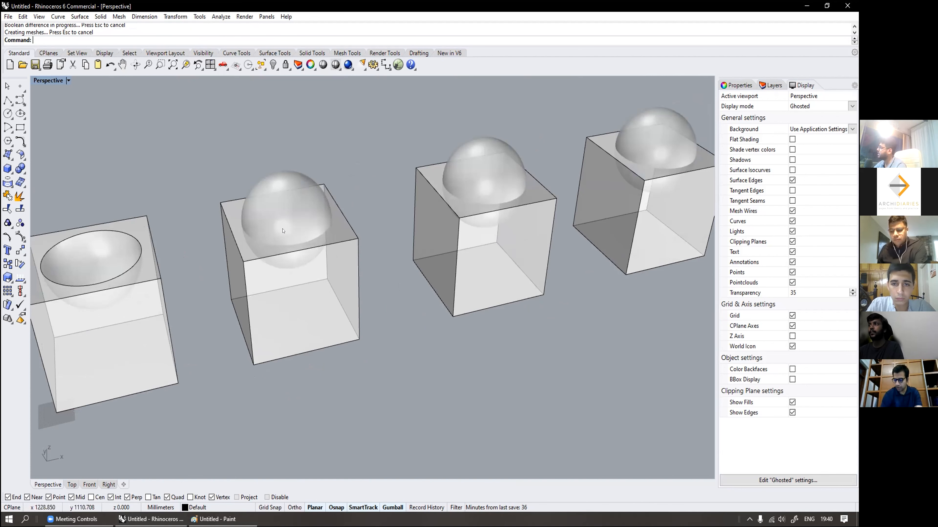
{"action": "right_click_drag", "start_coordinate": [231, 185], "coordinate": [244, 214], "text": "shift"}
{"action": "type", "text": "BooleanDifference"}
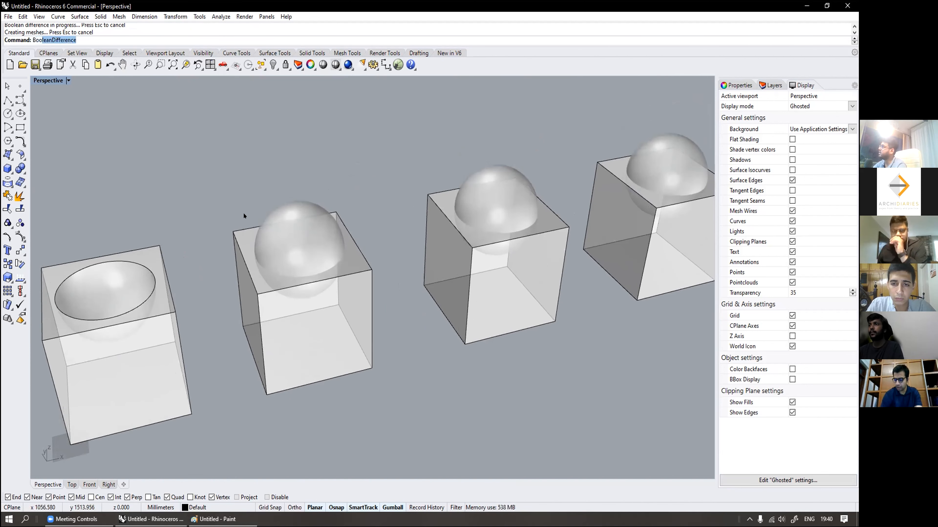
{"action": "key", "text": "Down"}
{"action": "key", "text": "Down"}
{"action": "key", "text": "Down"}
{"action": "key", "text": "Down"}
{"action": "key", "text": "Down"}
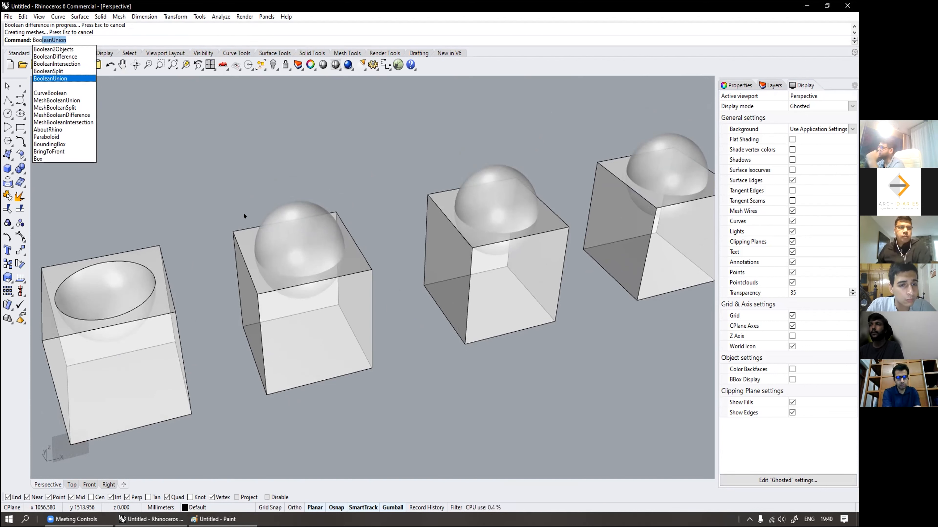
{"action": "key", "text": "Return"}
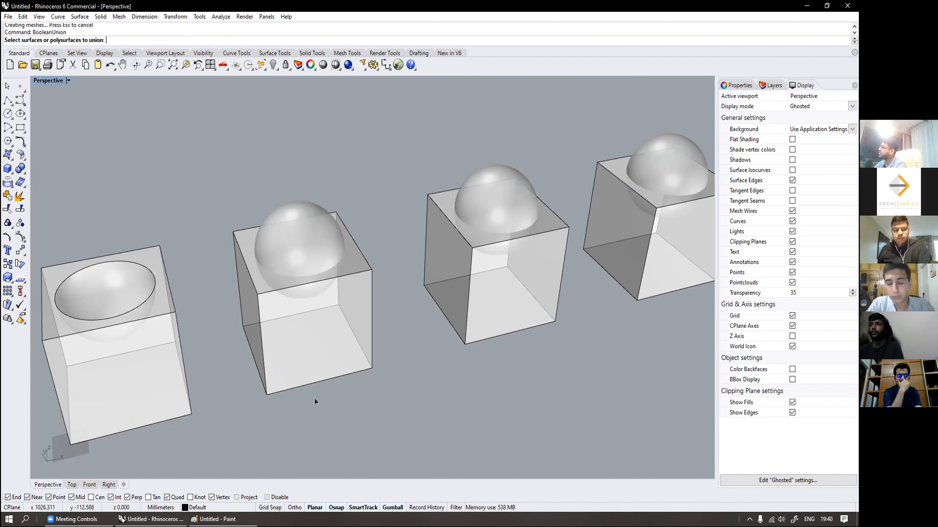
{"action": "left_click_drag", "start_coordinate": [315, 400], "coordinate": [233, 192]}
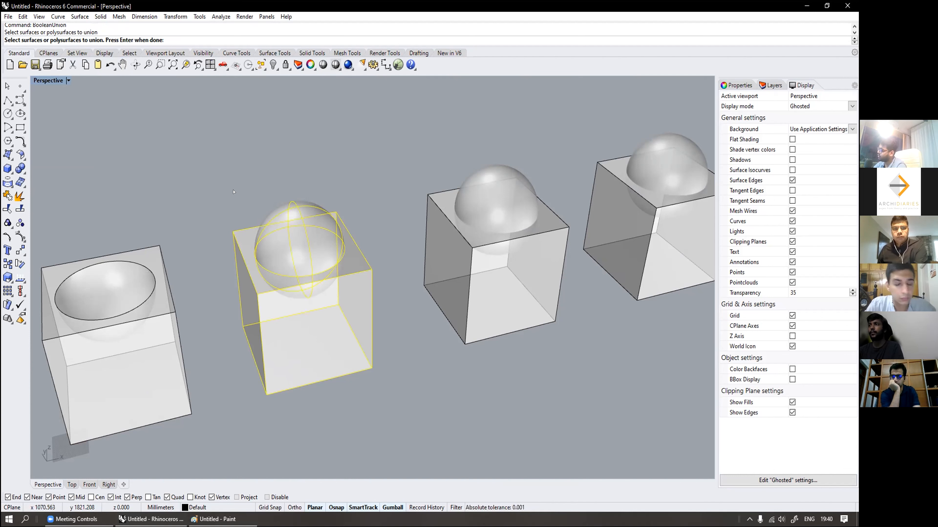
{"action": "key", "text": "Return"}
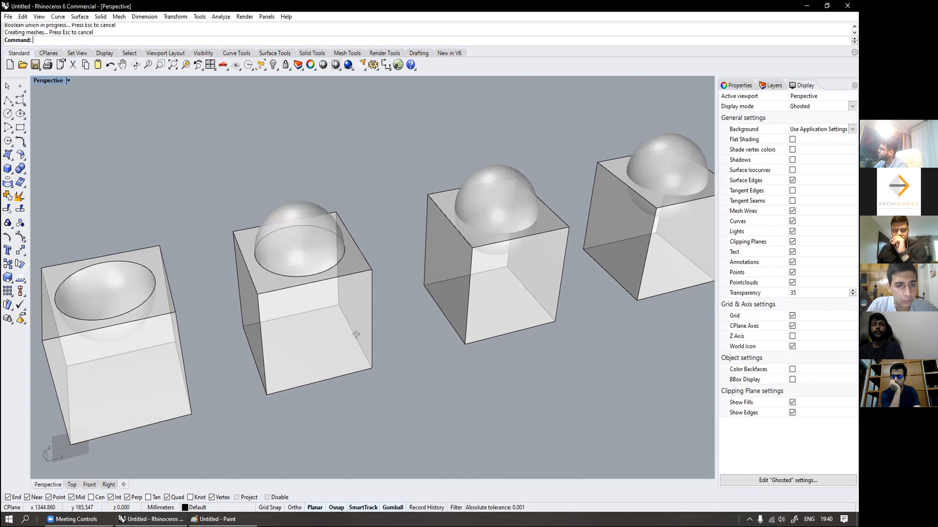
Step: Examine the inside of the united second solid, compare it with the untouched boxes and spheres, and select it
{"action": "right_click_drag", "start_coordinate": [332, 206], "coordinate": [336, 276]}
{"action": "scroll", "coordinate": [336, 276], "scroll_direction": "up", "scroll_amount": 5}
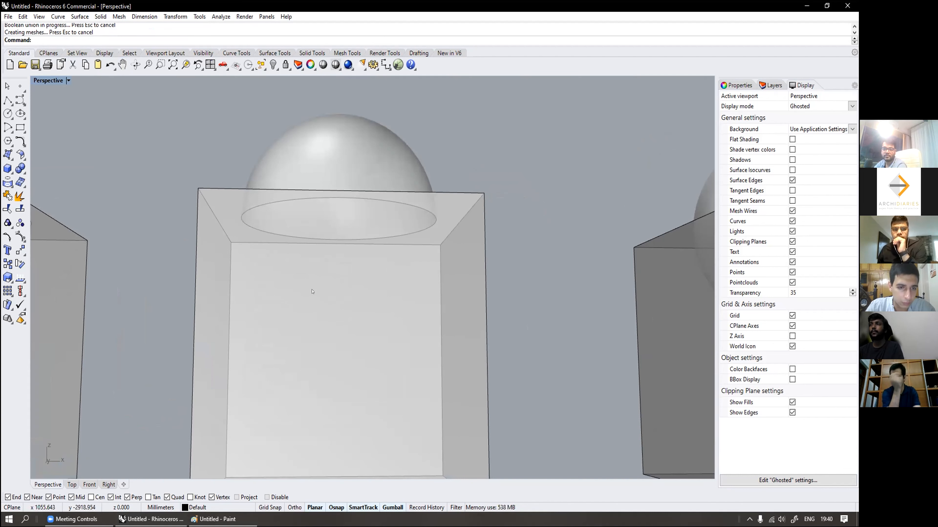
{"action": "scroll", "coordinate": [312, 291], "scroll_direction": "down", "scroll_amount": 3}
{"action": "right_click_drag", "start_coordinate": [301, 250], "coordinate": [325, 308]}
{"action": "scroll", "coordinate": [325, 308], "scroll_direction": "down", "scroll_amount": 2}
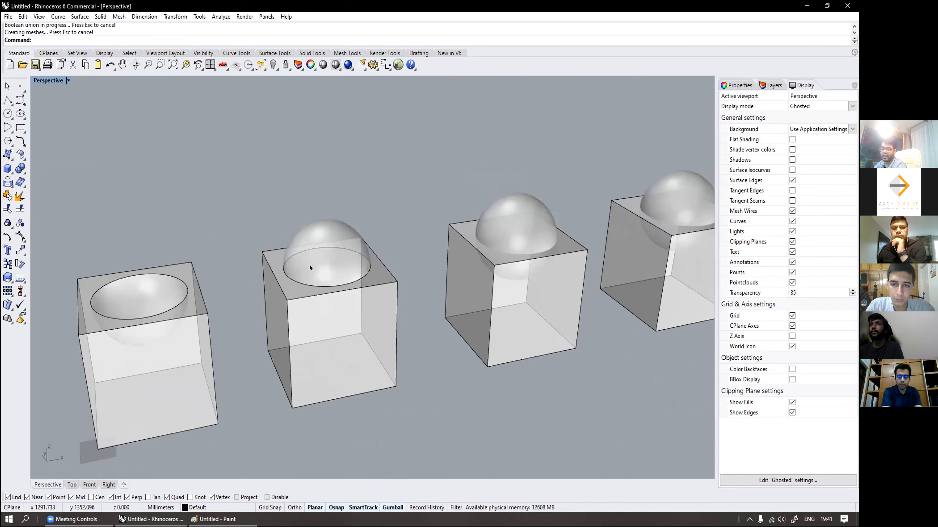
{"action": "right_click_drag", "start_coordinate": [310, 261], "coordinate": [374, 253]}
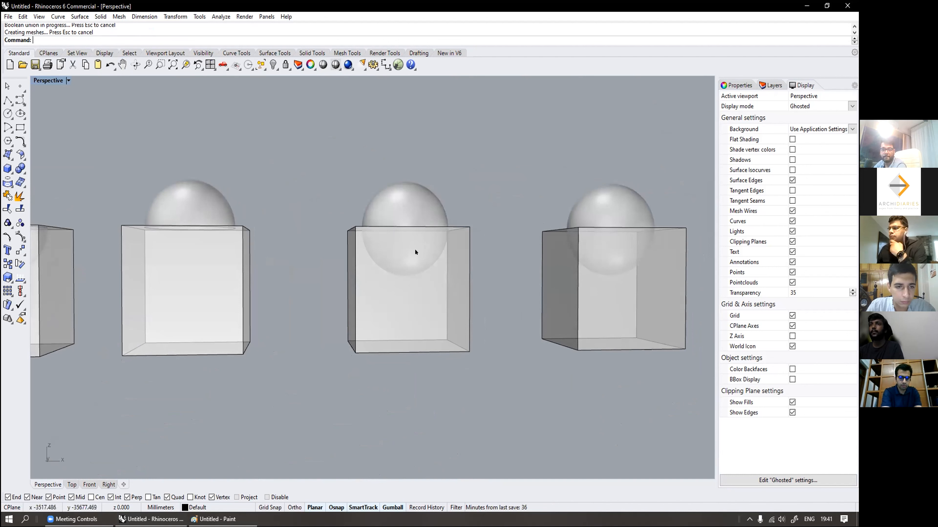
{"action": "right_click_drag", "start_coordinate": [117, 271], "coordinate": [184, 278]}
{"action": "left_click", "coordinate": [189, 292]}
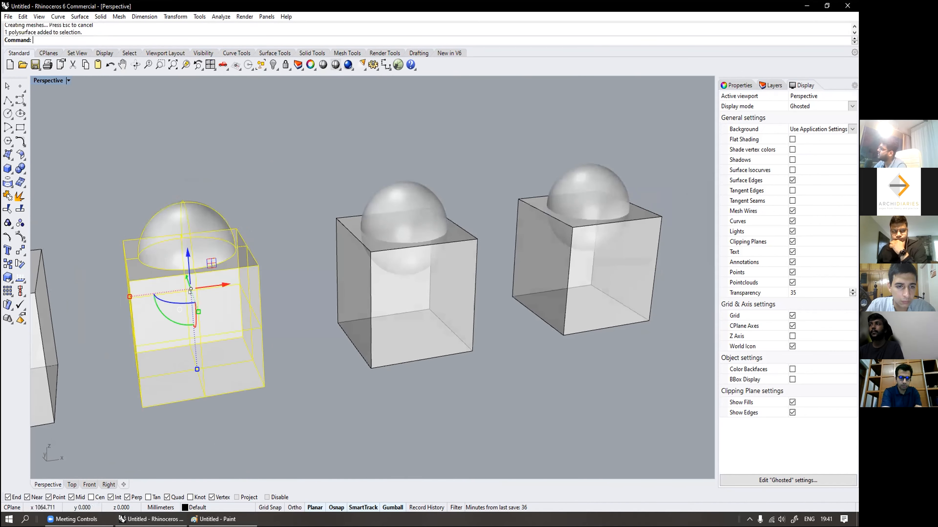
Step: Split the third box in the row with its sphere using BooleanSplit, keeping DeleteInput set to Yes
{"action": "left_click", "coordinate": [247, 214]}
{"action": "left_click", "coordinate": [203, 271]}
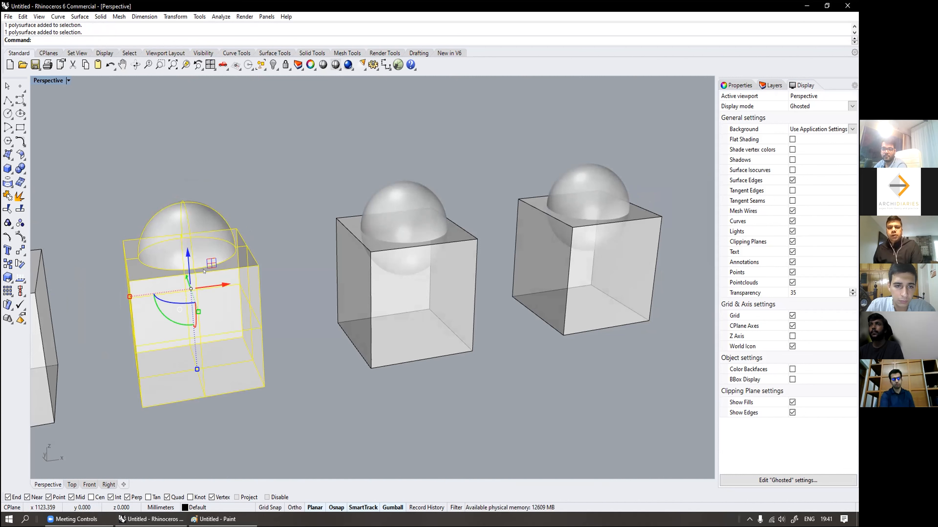
{"action": "right_click_drag", "start_coordinate": [304, 222], "coordinate": [232, 158]}
{"action": "scroll", "coordinate": [233, 159], "scroll_direction": "up", "scroll_amount": 2}
{"action": "right_click_drag", "start_coordinate": [304, 223], "coordinate": [288, 208], "text": "shift"}
{"action": "scroll", "coordinate": [262, 182], "scroll_direction": "down", "scroll_amount": 4}
{"action": "key", "text": "Escape"}
{"action": "type", "text": "BooleanDifference"}
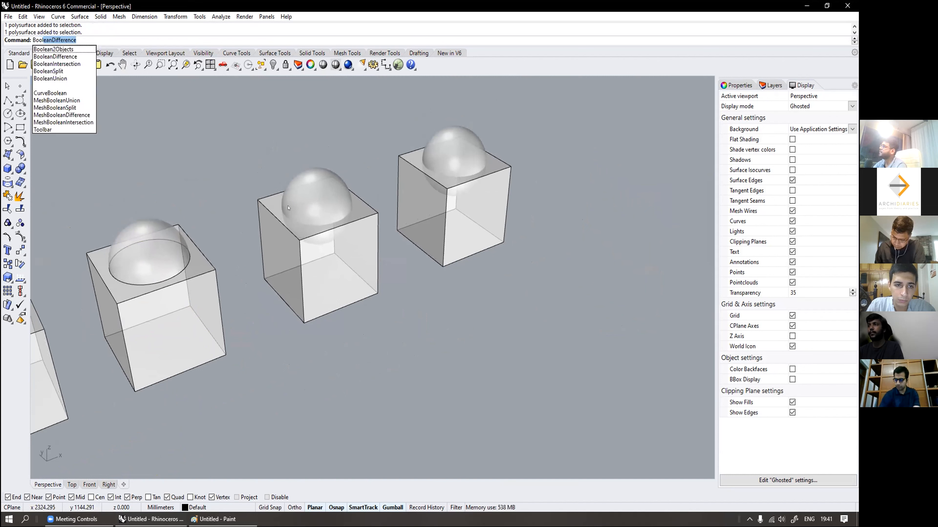
{"action": "key", "text": "Down"}
{"action": "key", "text": "Down"}
{"action": "key", "text": "Down"}
{"action": "key", "text": "Down"}
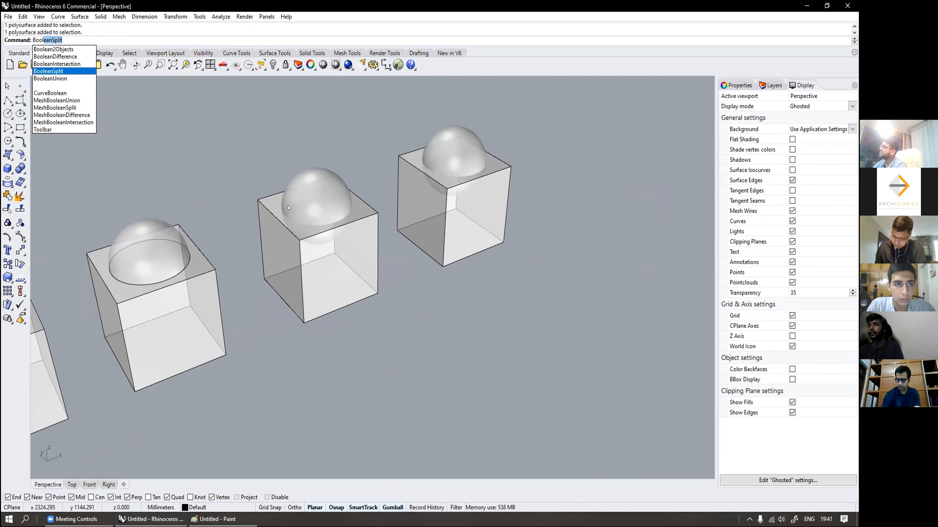
{"action": "key", "text": "Return"}
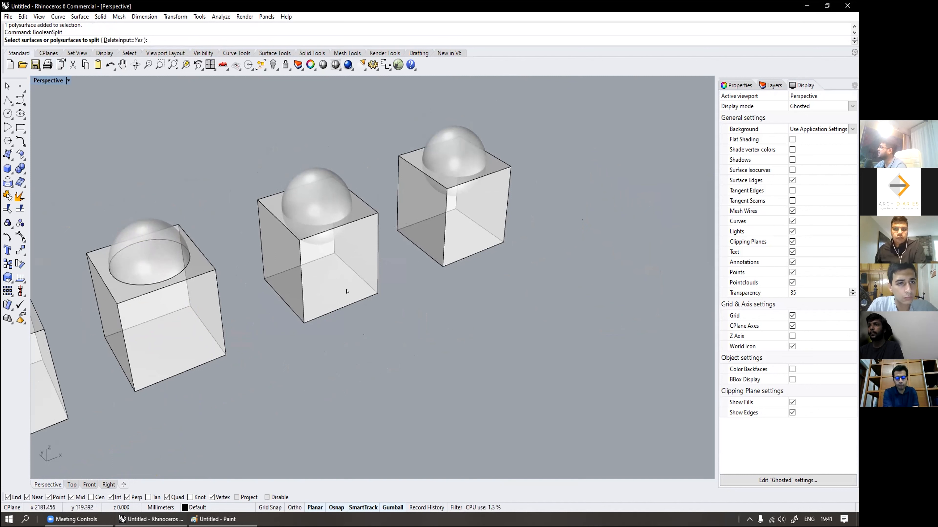
{"action": "left_click", "coordinate": [334, 283]}
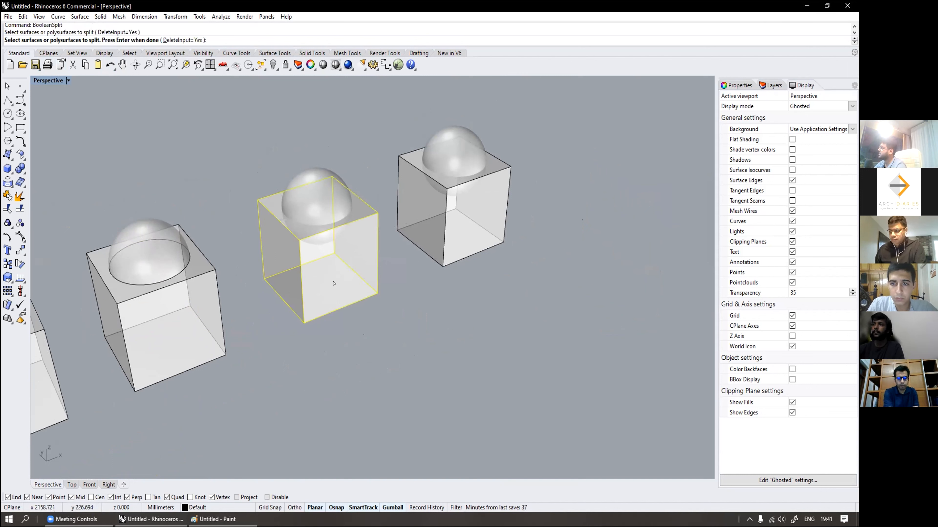
{"action": "key", "text": "Return"}
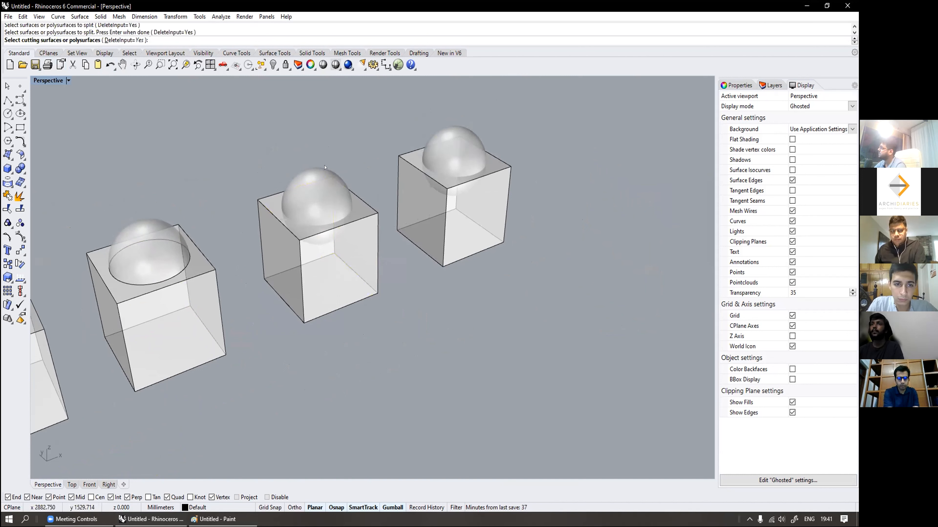
{"action": "left_click", "coordinate": [316, 182]}
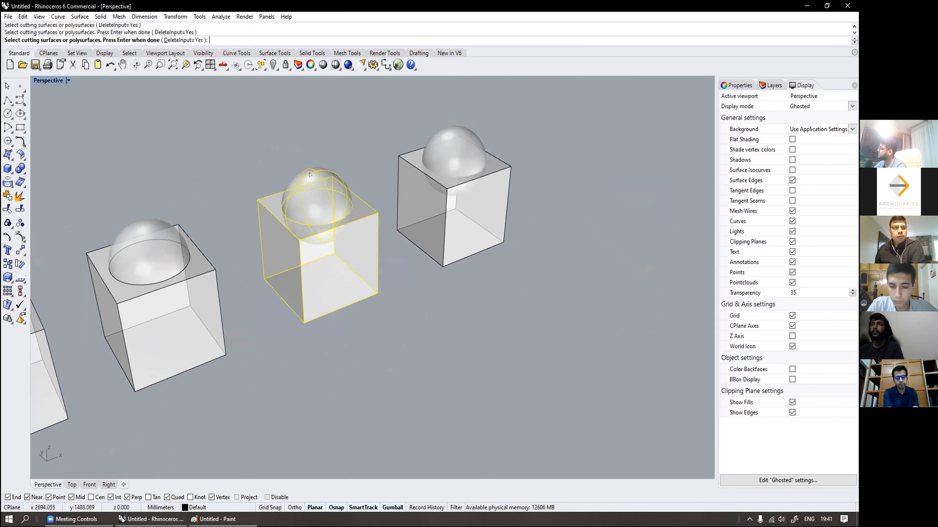
{"action": "left_click", "coordinate": [297, 260], "text": "ctrl"}
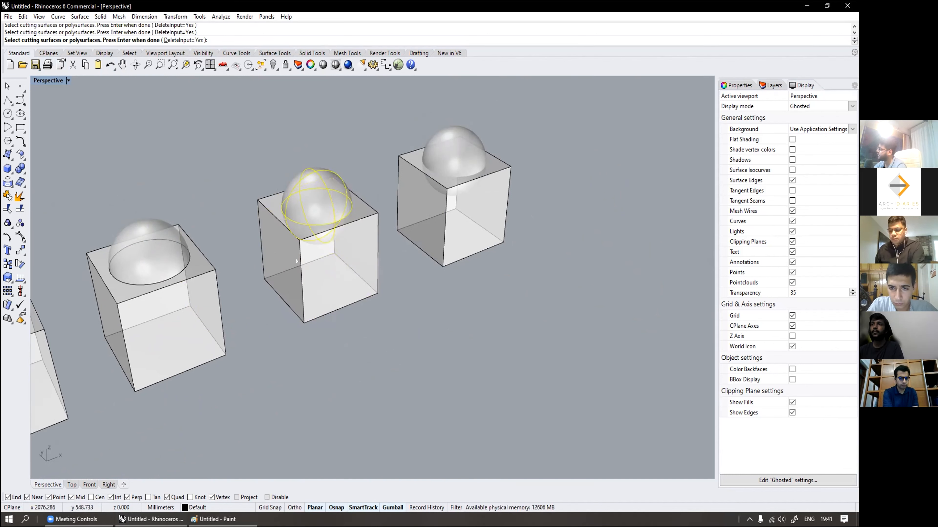
{"action": "key", "text": "Return"}
Step: Move the hollowed box piece of the split solid away from its sphere pieces
{"action": "left_click", "coordinate": [297, 260]}
{"action": "right_click_drag", "start_coordinate": [316, 189], "coordinate": [342, 199]}
{"action": "scroll", "coordinate": [320, 259], "scroll_direction": "down", "scroll_amount": 2}
{"action": "key", "text": "Escape"}
{"action": "left_click", "coordinate": [297, 263]}
{"action": "left_click_drag", "start_coordinate": [287, 247], "coordinate": [471, 327]}
Step: Move the lower bowl-shaped polysurface out from under the sphere, placing it between the sphere and the hollowed box
{"action": "left_click", "coordinate": [333, 264]}
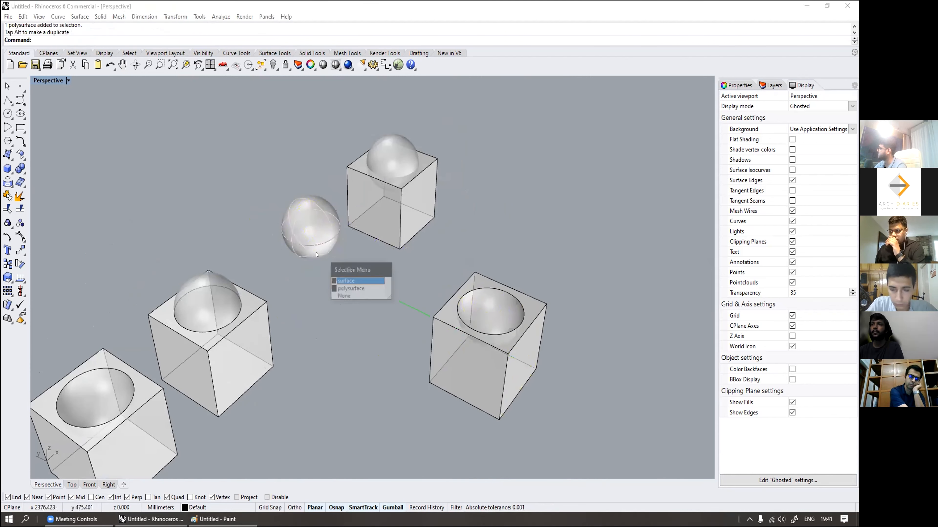
{"action": "left_click", "coordinate": [368, 289]}
{"action": "left_click_drag", "start_coordinate": [287, 229], "coordinate": [377, 267]}
{"action": "left_click", "coordinate": [322, 240]}
{"action": "left_click", "coordinate": [388, 330]}
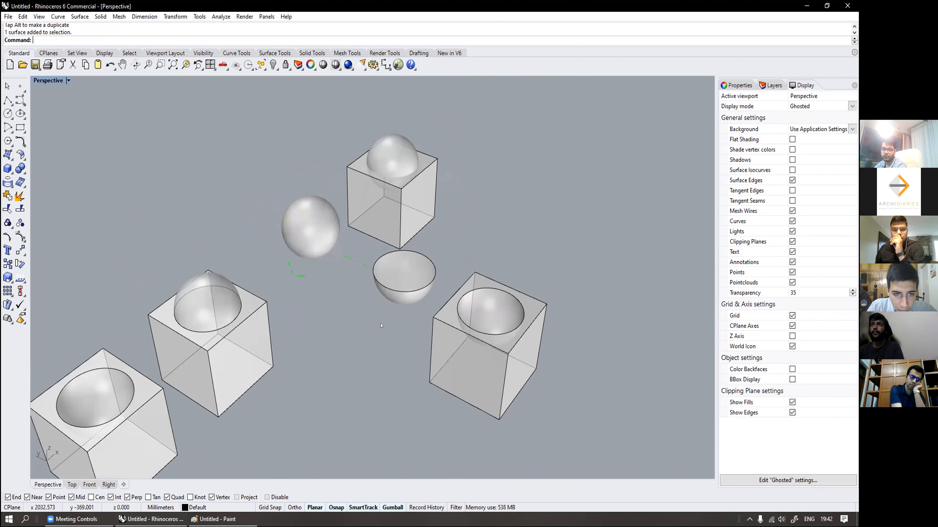
Step: Examine the separated split pieces by selecting the sphere, the bowl-shaped piece and the hollowed box in turn
{"action": "right_click_drag", "start_coordinate": [382, 326], "coordinate": [329, 295], "text": "shift"}
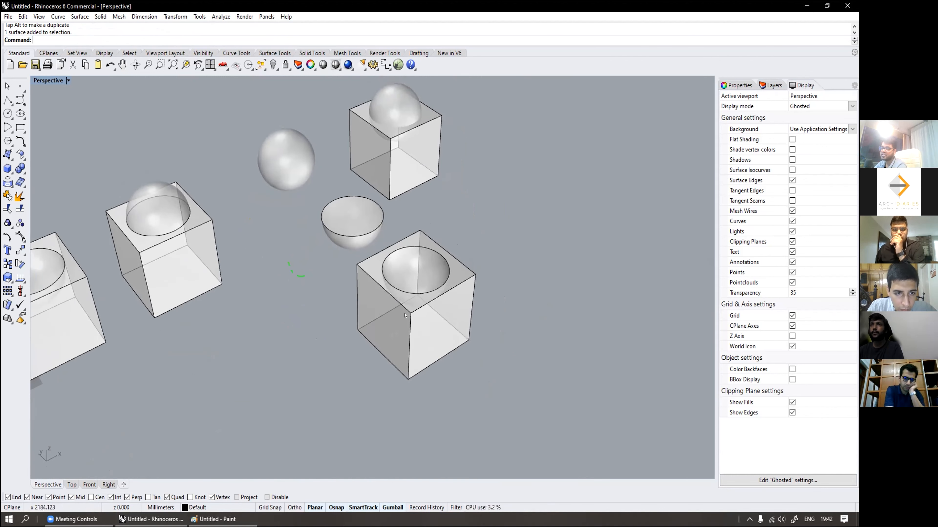
{"action": "left_click", "coordinate": [290, 186]}
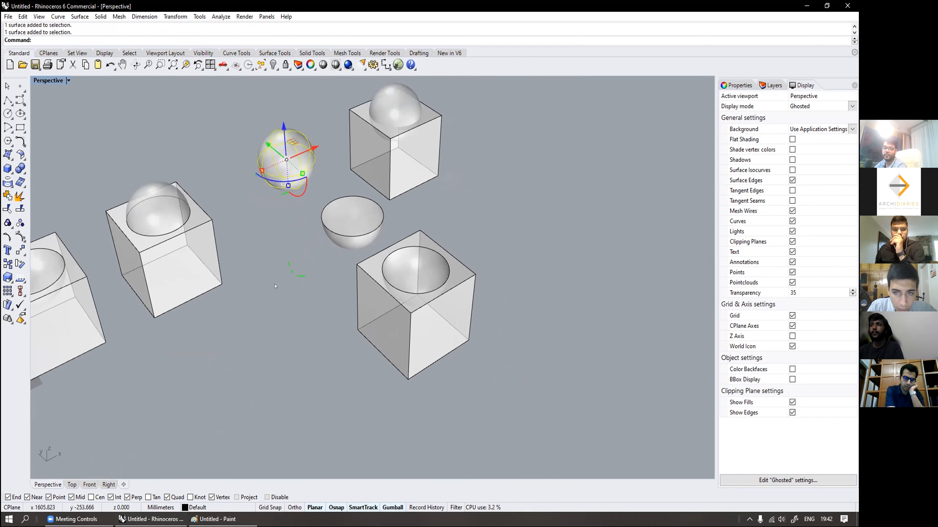
{"action": "left_click", "coordinate": [388, 280]}
{"action": "left_click", "coordinate": [361, 239]}
{"action": "left_click", "coordinate": [388, 281]}
{"action": "left_click", "coordinate": [358, 238]}
{"action": "left_click", "coordinate": [326, 347]}
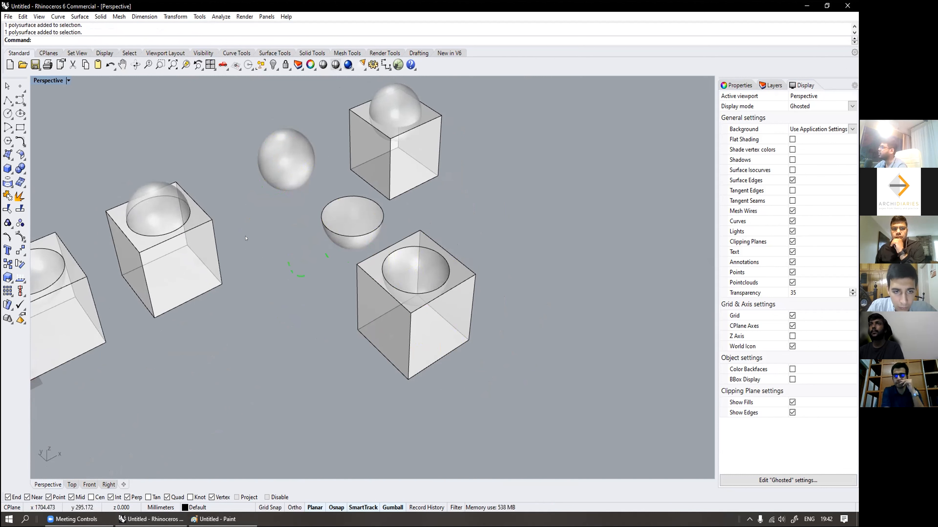
Step: Intersect the last box in the row with its sphere using BooleanIntersection
{"action": "right_click_drag", "start_coordinate": [250, 229], "coordinate": [215, 268], "text": "shift"}
{"action": "scroll", "coordinate": [425, 232], "scroll_direction": "down", "scroll_amount": 3}
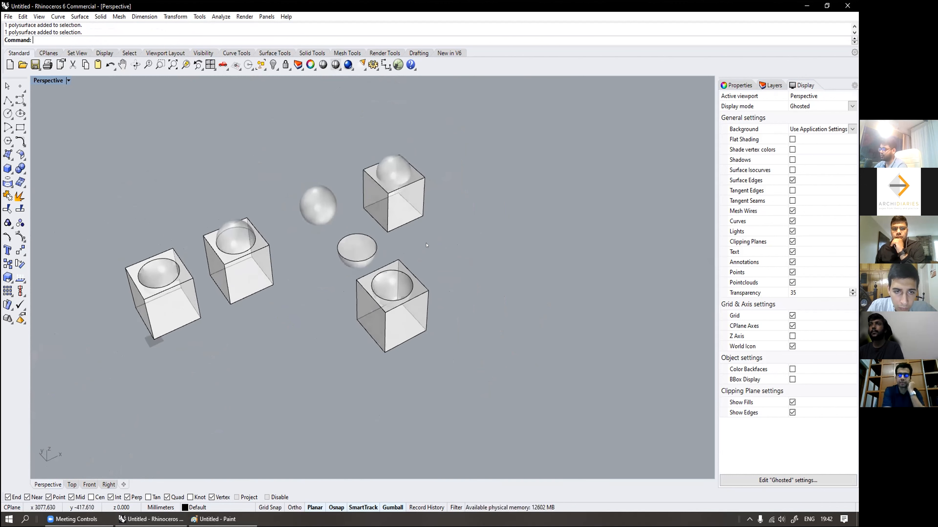
{"action": "type", "text": "bool"}
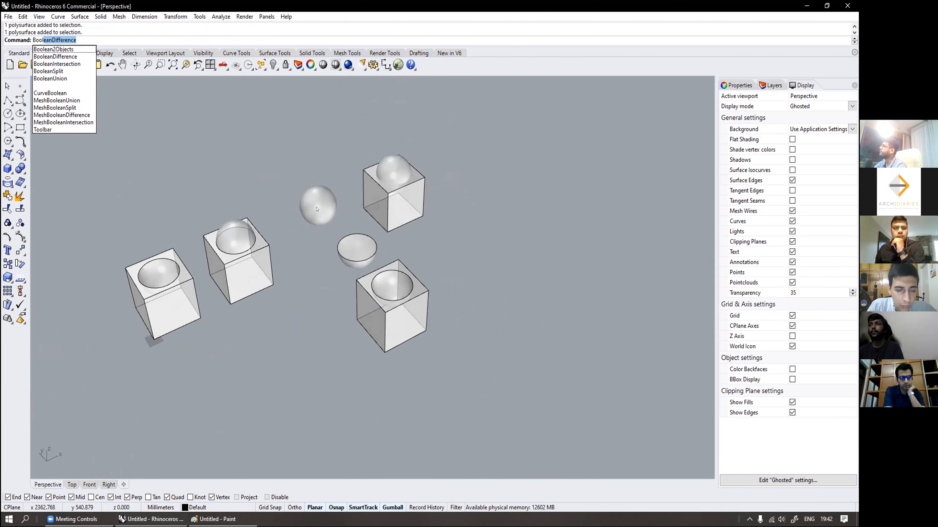
{"action": "left_click", "coordinate": [55, 64]}
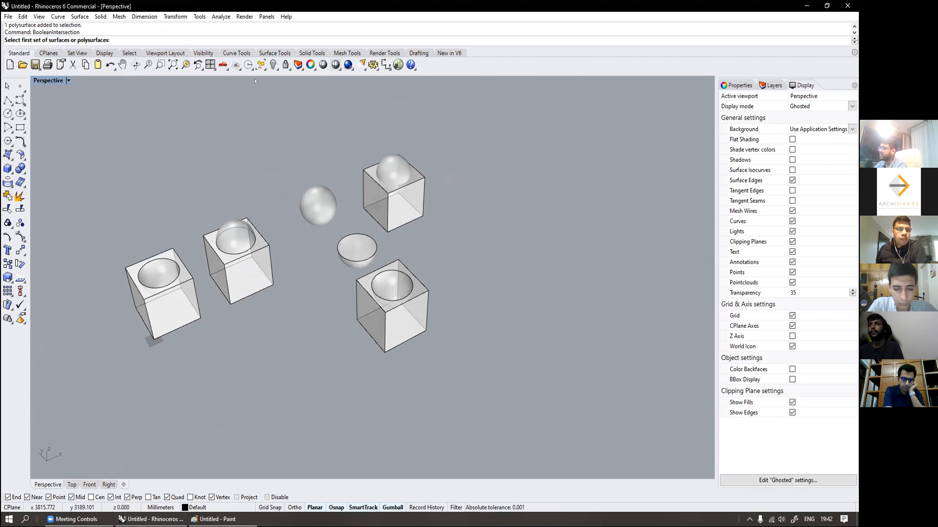
{"action": "scroll", "coordinate": [401, 168], "scroll_direction": "up", "scroll_amount": 4}
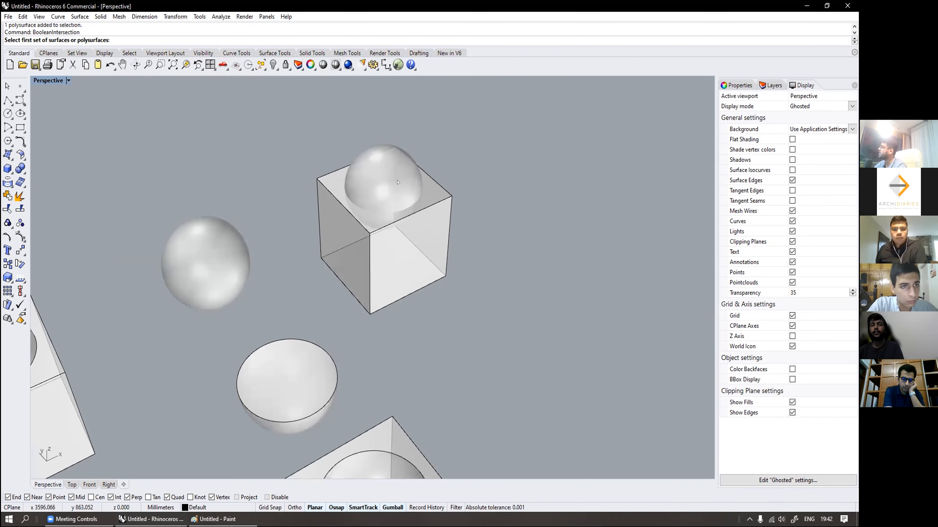
{"action": "left_click", "coordinate": [396, 245]}
{"action": "key", "text": "Return"}
{"action": "left_click", "coordinate": [373, 180]}
{"action": "key", "text": "Return"}
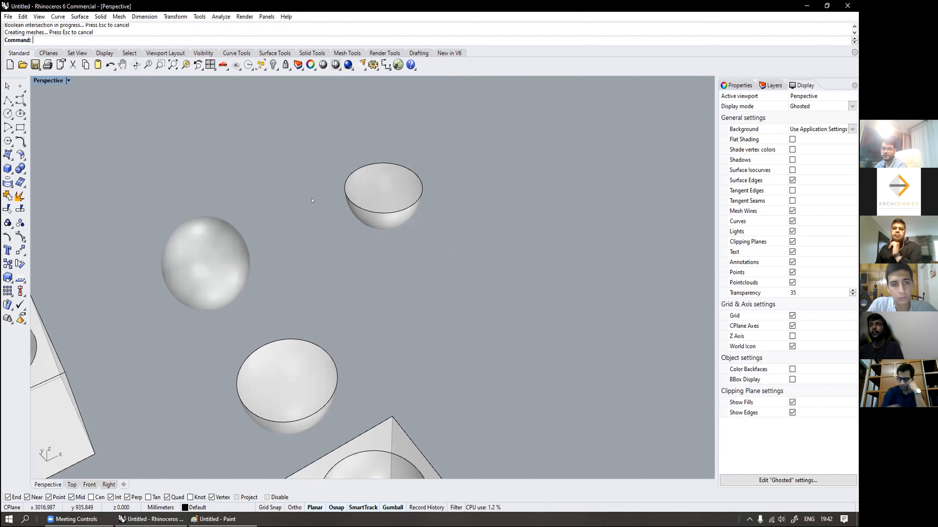
Step: Delete all the solids except the original box with the spherical cut
{"action": "scroll", "coordinate": [334, 178], "scroll_direction": "down", "scroll_amount": 15}
{"action": "right_click_drag", "start_coordinate": [357, 199], "coordinate": [395, 234], "text": "shift"}
{"action": "scroll", "coordinate": [273, 239], "scroll_direction": "up", "scroll_amount": 8}
{"action": "right_click_drag", "start_coordinate": [292, 270], "coordinate": [303, 244]}
{"action": "scroll", "coordinate": [317, 244], "scroll_direction": "down", "scroll_amount": 2}
{"action": "left_click_drag", "start_coordinate": [621, 342], "coordinate": [334, 155]}
{"action": "key", "text": "Delete"}
{"action": "scroll", "coordinate": [306, 276], "scroll_direction": "up", "scroll_amount": 11}
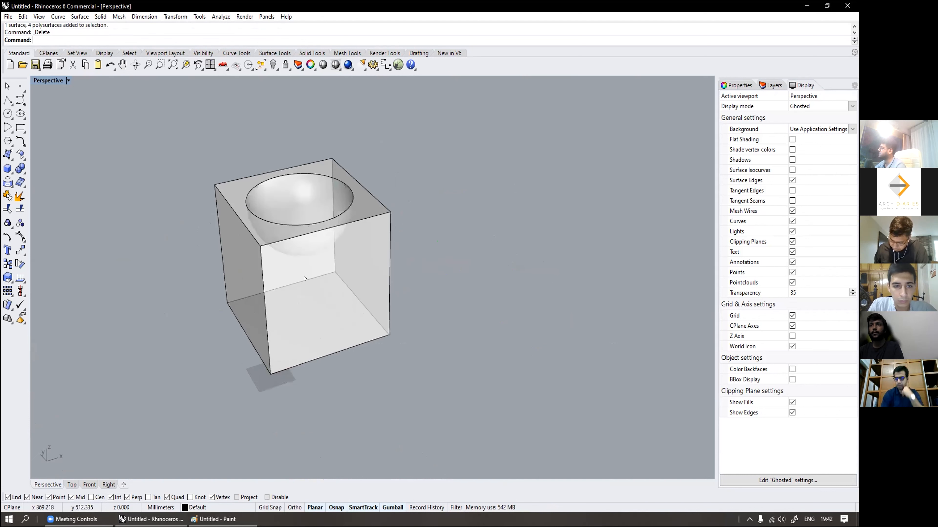
{"action": "right_click_drag", "start_coordinate": [314, 239], "coordinate": [324, 260], "text": "shift"}
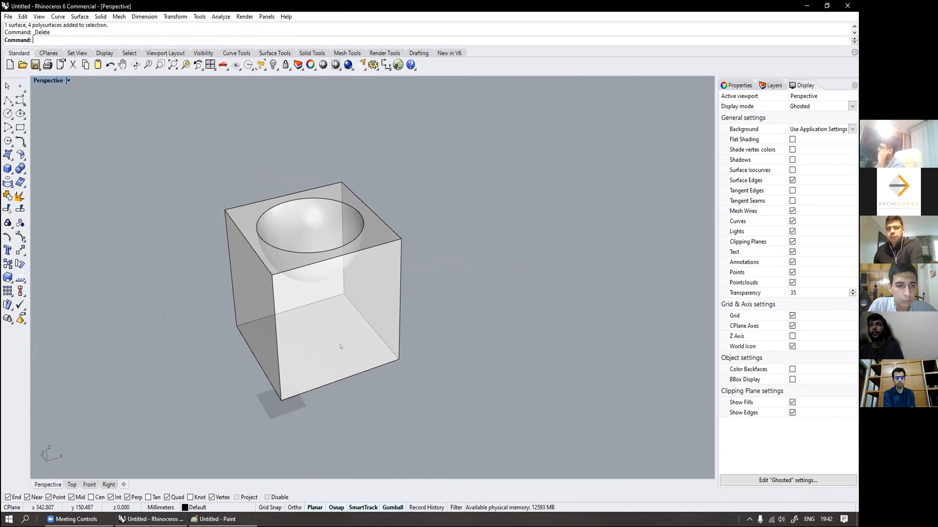
{"action": "left_click", "coordinate": [332, 322]}
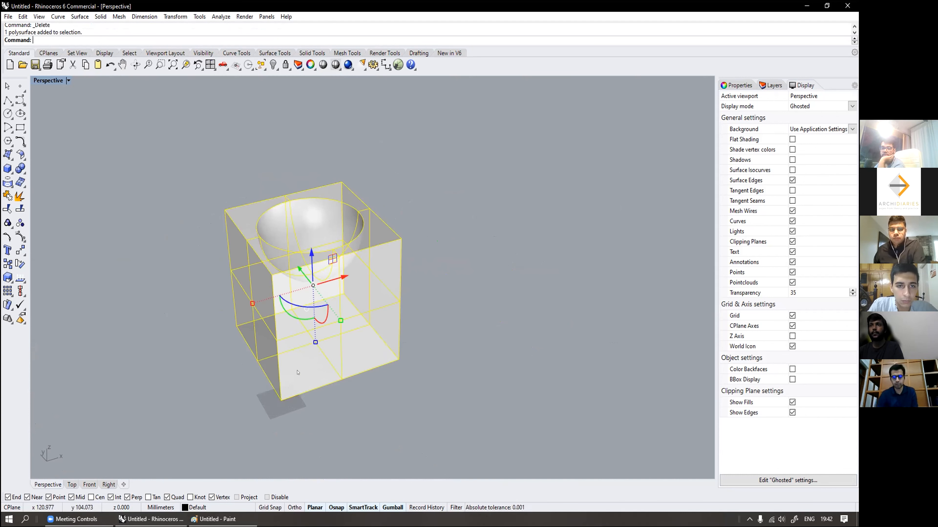
{"action": "key", "text": "Escape"}
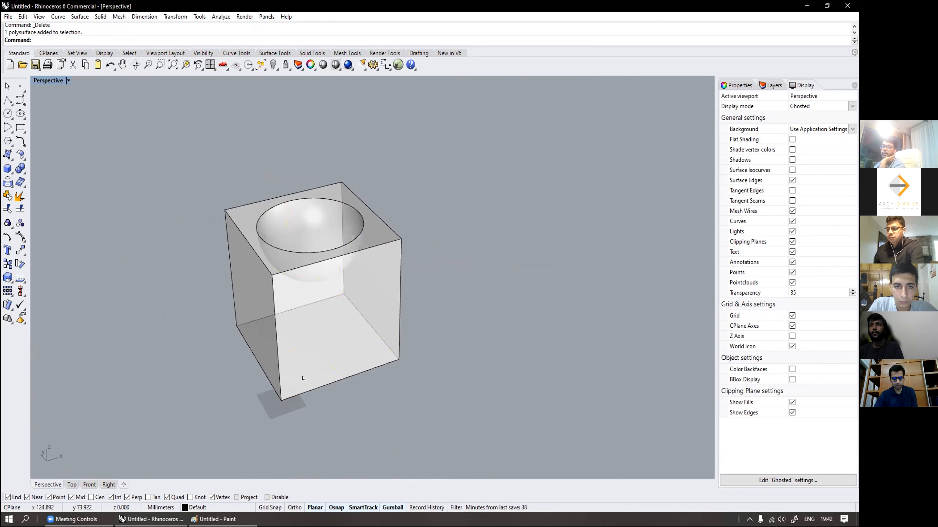
{"action": "left_click", "coordinate": [7, 100]}
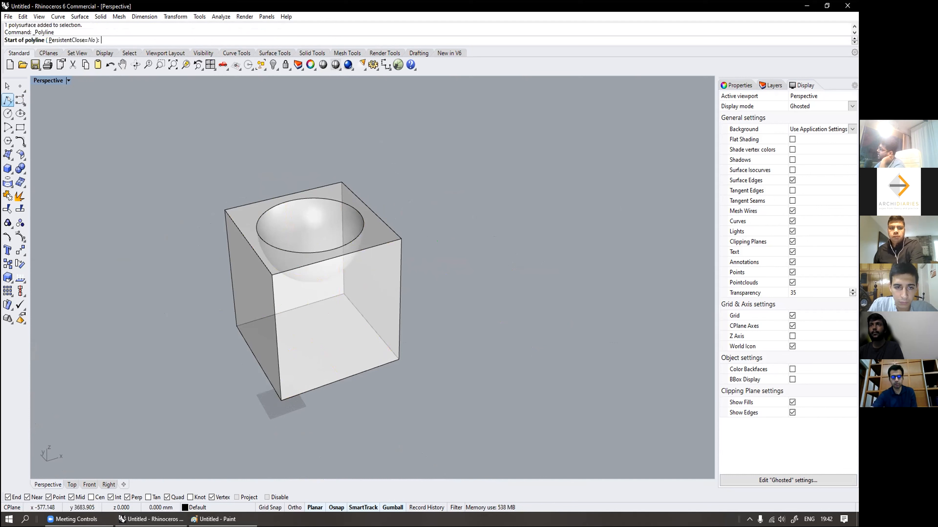
{"action": "left_click", "coordinate": [273, 276]}
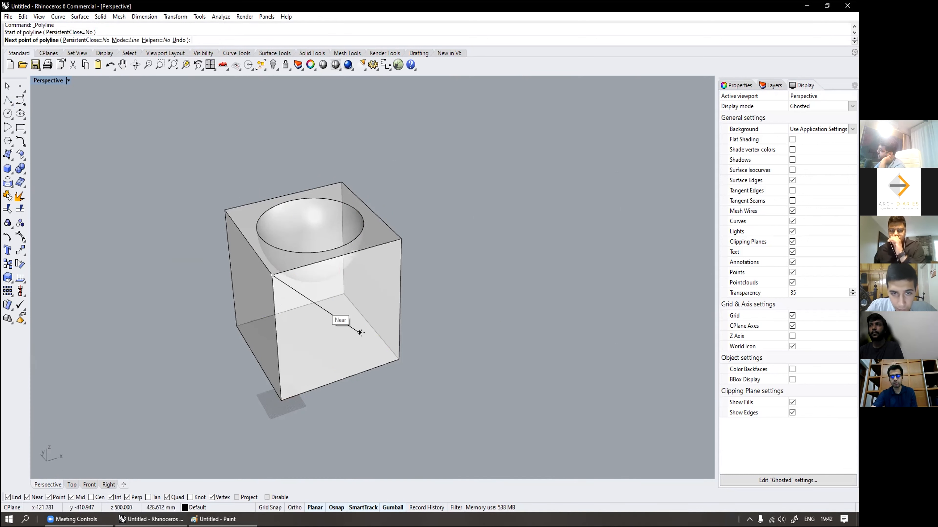
{"action": "left_click", "coordinate": [398, 359]}
{"action": "key", "text": "Escape"}
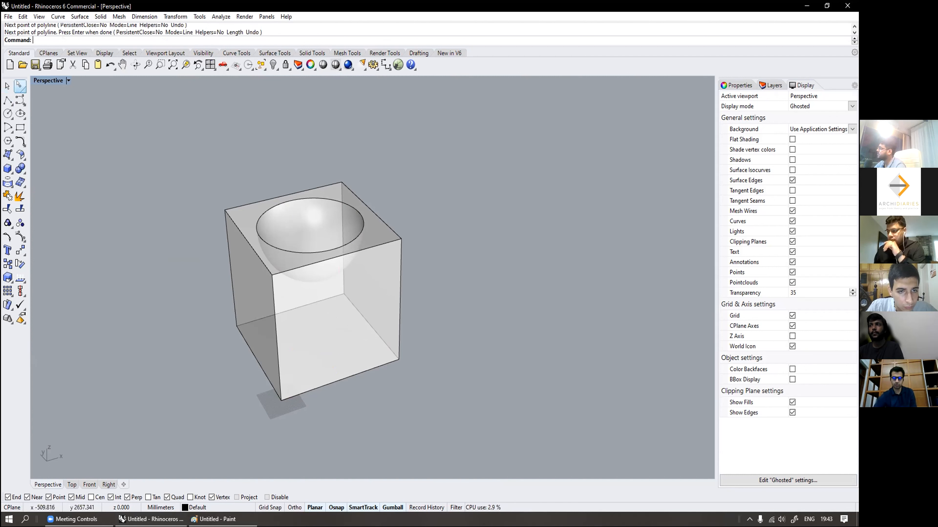
Step: Draw a diagonal polyline across the box's front face from its upper corner to the opposite lower corner
{"action": "left_click", "coordinate": [7, 101]}
{"action": "left_click", "coordinate": [272, 275]}
{"action": "left_click", "coordinate": [398, 358]}
{"action": "key", "text": "Return"}
Step: Draw a circle centred on the midpoint of the front face's diagonal
{"action": "right_click_drag", "start_coordinate": [309, 297], "coordinate": [233, 307]}
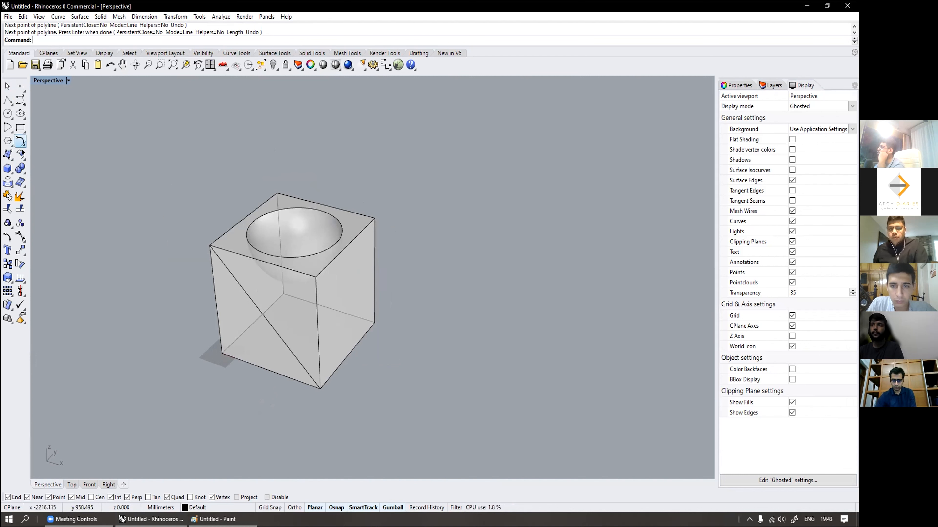
{"action": "left_click", "coordinate": [8, 114]}
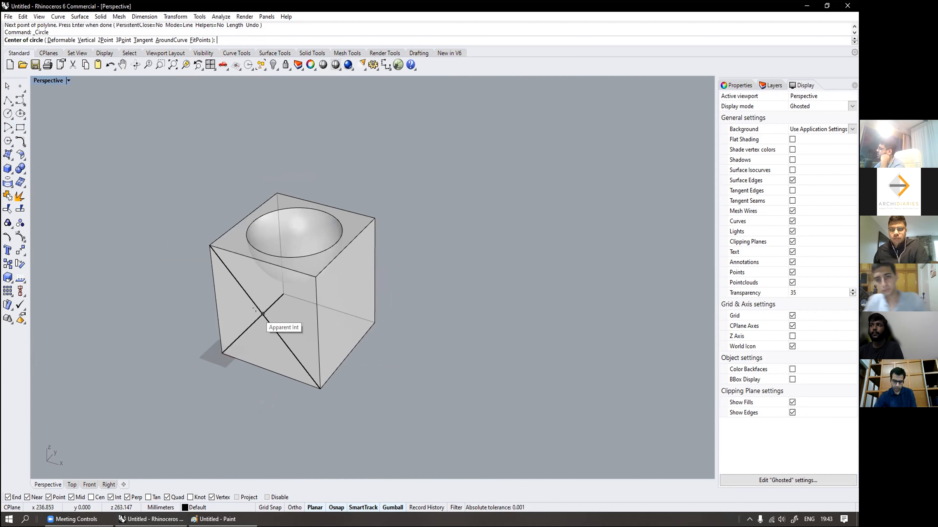
{"action": "right_click_drag", "start_coordinate": [263, 314], "coordinate": [332, 387]}
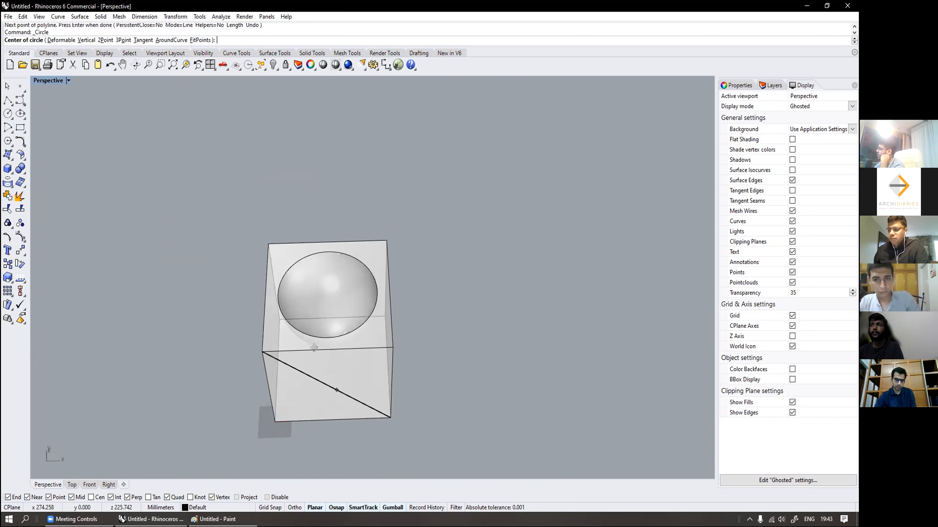
{"action": "left_click", "coordinate": [327, 382]}
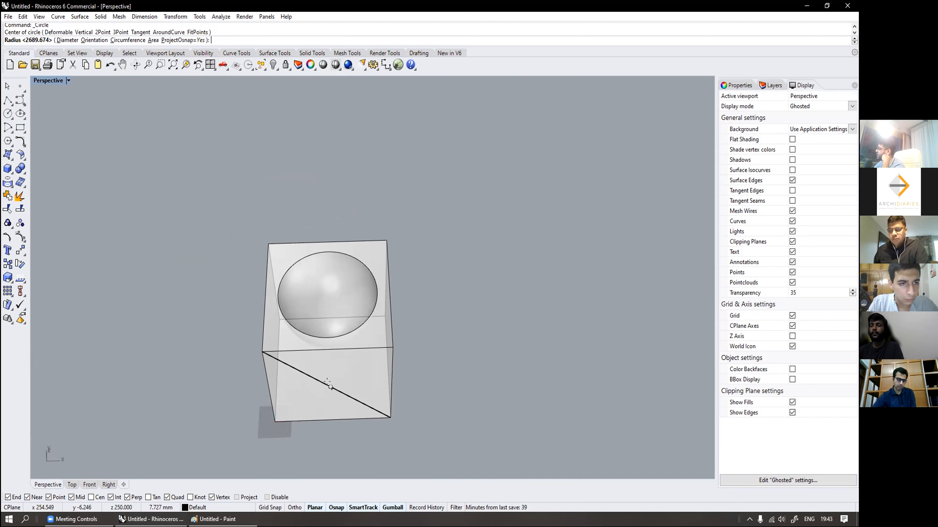
{"action": "left_click", "coordinate": [345, 440]}
{"action": "right_click_drag", "start_coordinate": [345, 439], "coordinate": [353, 404]}
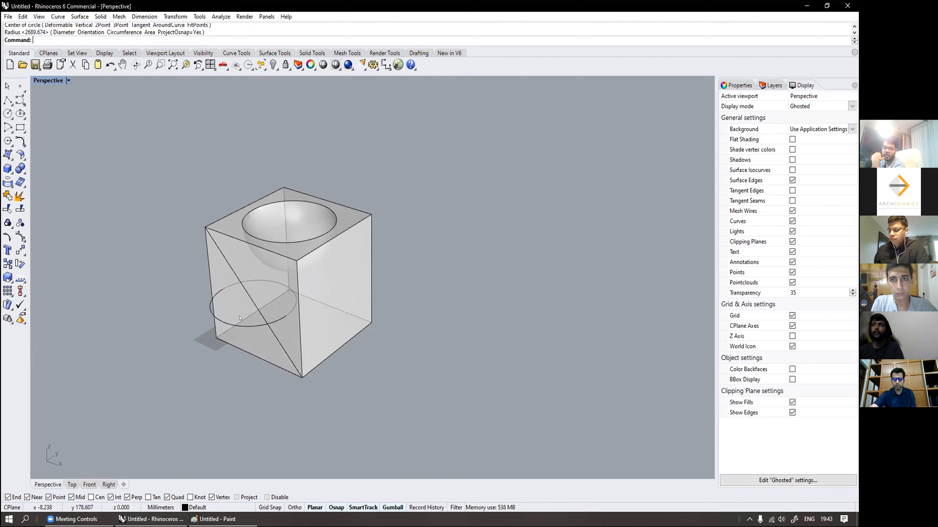
Step: Rotate the horizontal circle upright about its centre so that it lies flat on the box's front face
{"action": "right_click_drag", "start_coordinate": [240, 319], "coordinate": [380, 217]}
{"action": "left_click", "coordinate": [333, 300]}
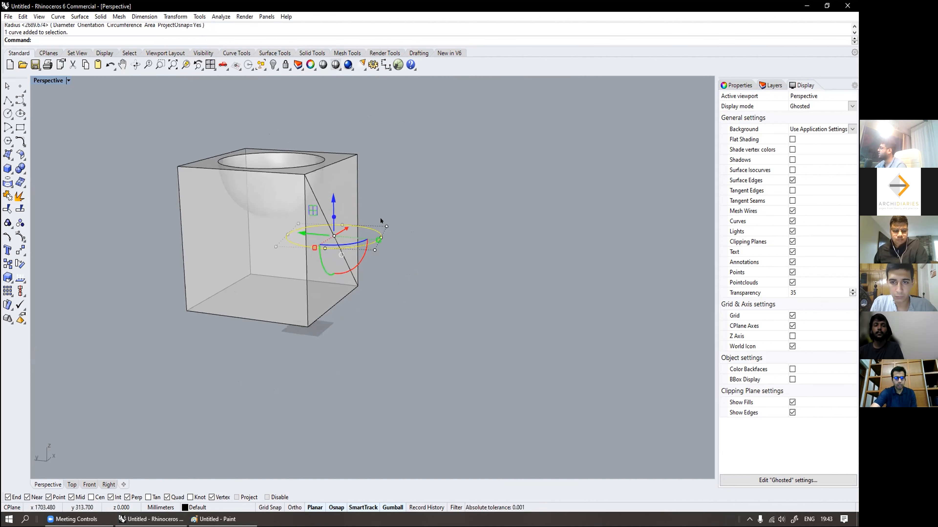
{"action": "scroll", "coordinate": [379, 217], "scroll_direction": "up", "scroll_amount": 3}
{"action": "left_click_drag", "start_coordinate": [327, 264], "coordinate": [283, 322]}
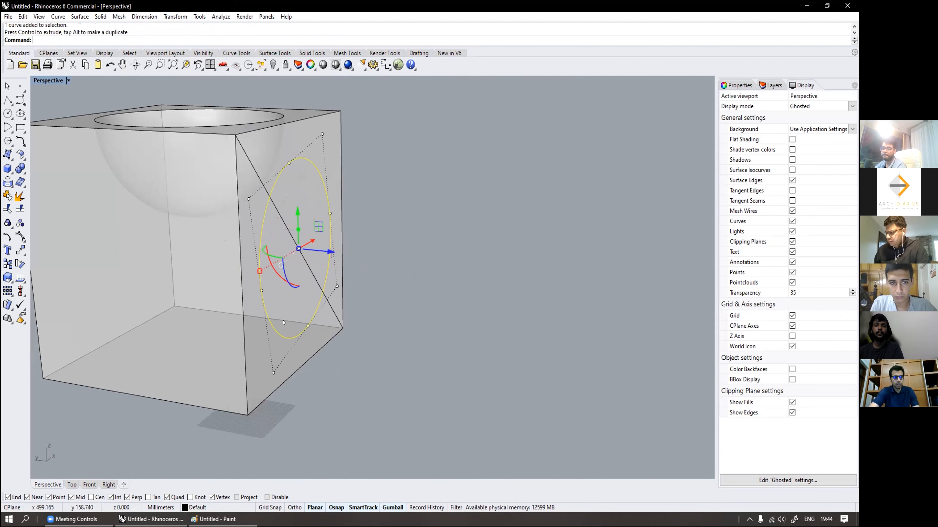
{"action": "key", "text": "Escape"}
{"action": "scroll", "coordinate": [305, 308], "scroll_direction": "down", "scroll_amount": 1}
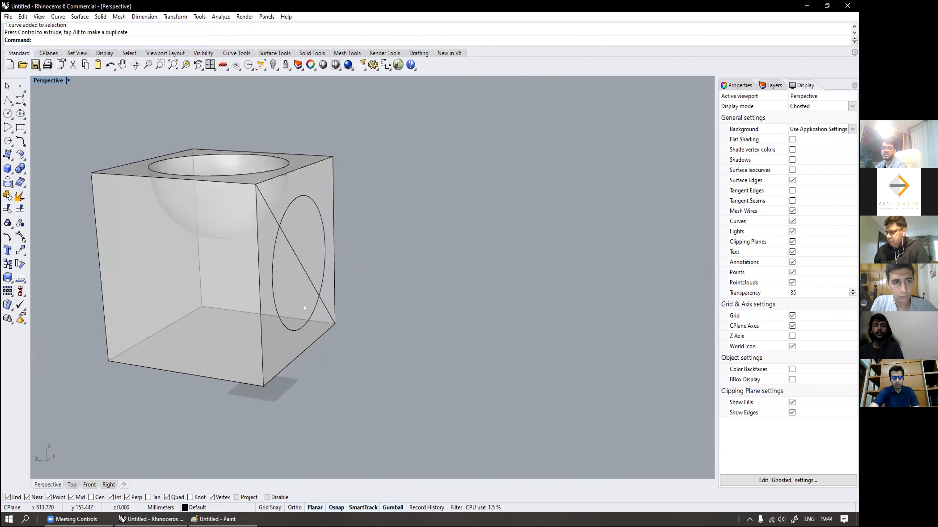
Step: Extrude the circle on the box's front face into a solid cylinder reaching into the box
{"action": "left_click", "coordinate": [308, 319]}
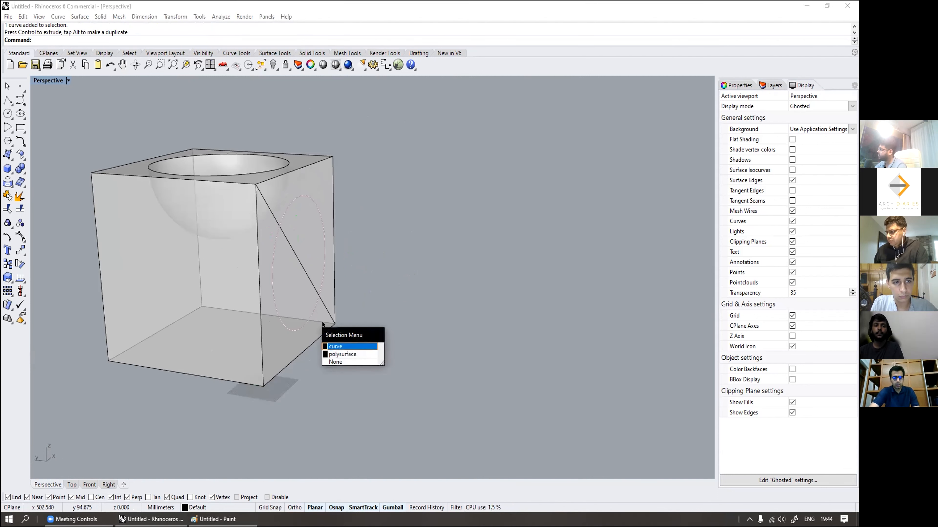
{"action": "left_click", "coordinate": [340, 346]}
{"action": "type", "text": "ExtrudeCrv"}
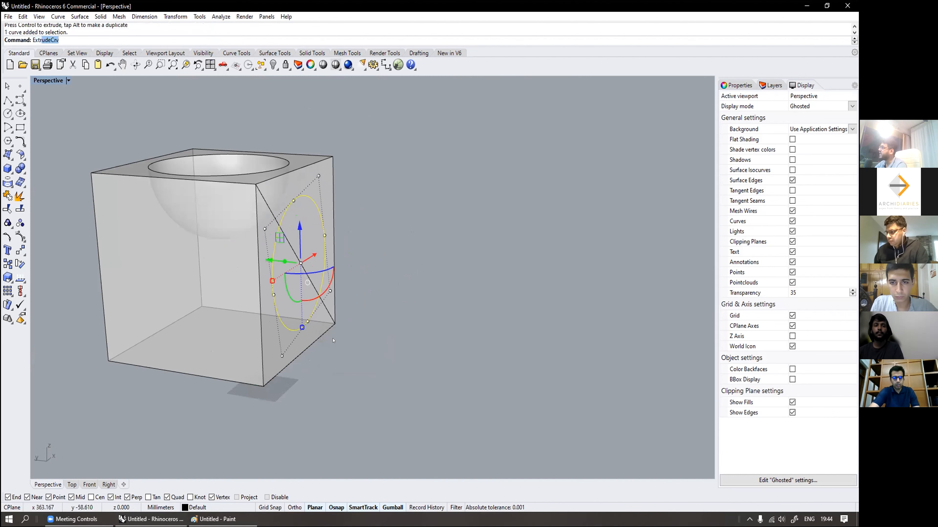
{"action": "key", "text": "Return"}
{"action": "scroll", "coordinate": [247, 329], "scroll_direction": "up", "scroll_amount": 3}
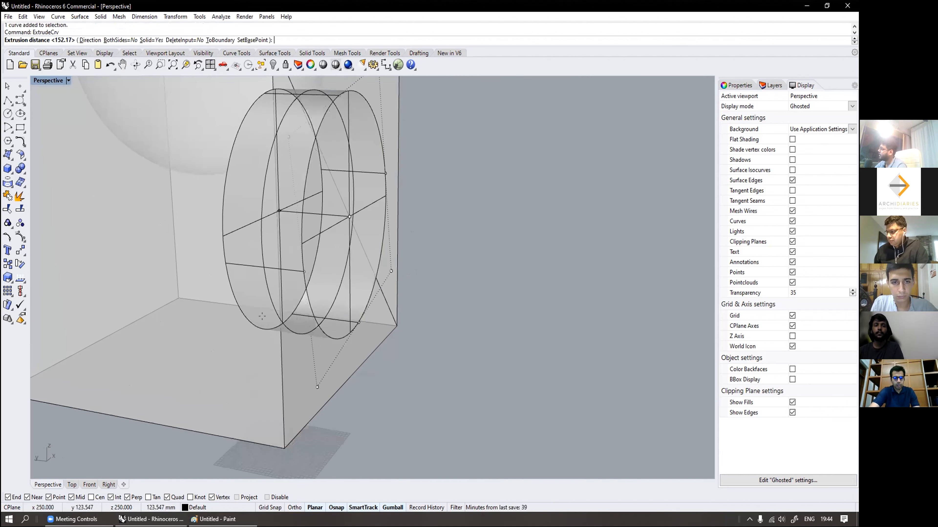
{"action": "left_click", "coordinate": [262, 312]}
{"action": "key", "text": "Escape"}
Step: Subtract the cylinder from the box with Boolean Difference and delete the diagonal line left on the front face
{"action": "scroll", "coordinate": [280, 307], "scroll_direction": "down", "scroll_amount": 5}
{"action": "right_click_drag", "start_coordinate": [361, 325], "coordinate": [302, 291]}
{"action": "left_click", "coordinate": [302, 291]}
{"action": "type", "text": "BooleanDifference"}
{"action": "key", "text": "Return"}
{"action": "left_click", "coordinate": [231, 255]}
{"action": "key", "text": "Return"}
{"action": "left_click", "coordinate": [218, 279]}
{"action": "key", "text": "Delete"}
{"action": "mouse_move", "coordinate": [219, 278]}
{"action": "right_mouse_down"}
{"action": "mouse_move", "coordinate": [237, 250]}
{"action": "mouse_move", "coordinate": [330, 207]}
{"action": "mouse_move", "coordinate": [321, 192]}
{"action": "right_mouse_up"}
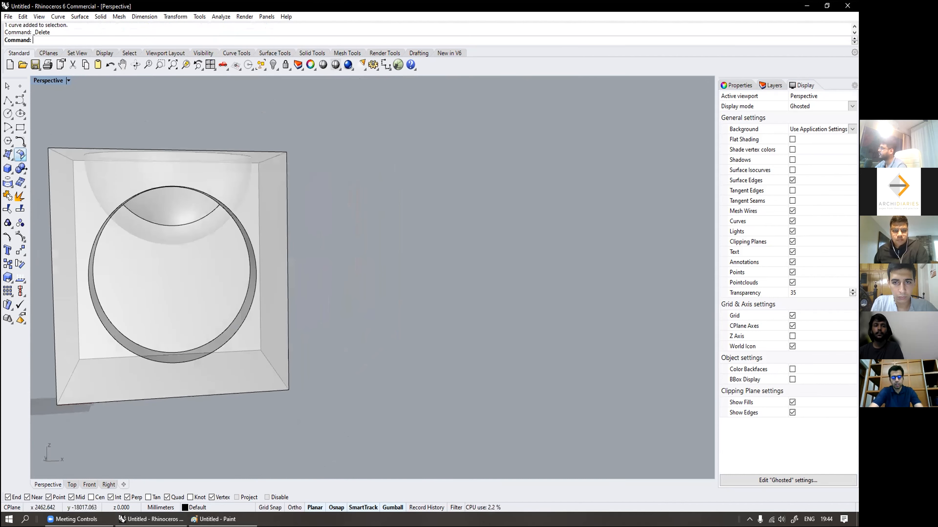
Step: Set the perspective view's display mode to Shaded and look into the cylindrical cut from the front
{"action": "left_click", "coordinate": [68, 80]}
{"action": "left_click", "coordinate": [66, 119]}
{"action": "mouse_move", "coordinate": [258, 229]}
{"action": "right_mouse_down"}
{"action": "mouse_move", "coordinate": [262, 253]}
{"action": "mouse_move", "coordinate": [254, 188]}
{"action": "mouse_move", "coordinate": [299, 172]}
{"action": "right_mouse_up"}
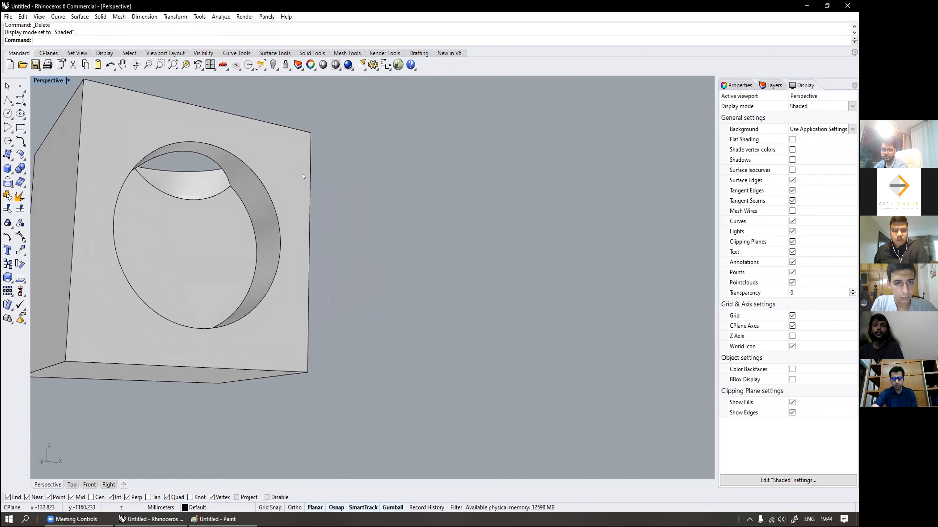
Step: Undo the curve deletion, the Boolean cut and the circle's extrusion
{"action": "key", "text": "ctrl+z"}
{"action": "key", "text": "Escape"}
{"action": "scroll", "coordinate": [325, 241], "scroll_direction": "down", "scroll_amount": 5}
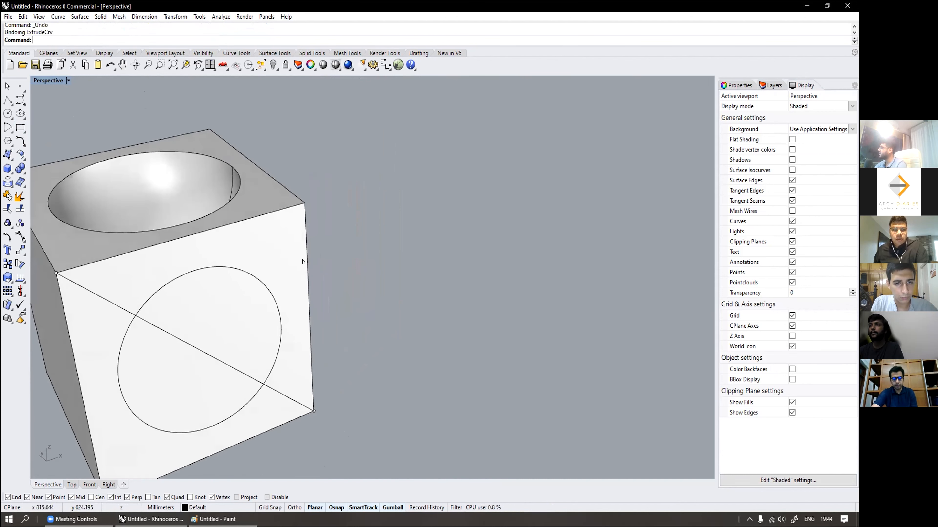
Step: Delete the circle and the diagonal line from the front face, keeping the box with the spherical cut
{"action": "left_click", "coordinate": [324, 241]}
{"action": "key", "text": "Delete"}
{"action": "left_click", "coordinate": [282, 276]}
{"action": "key", "text": "Delete"}
{"action": "key", "text": "ctrl+z"}
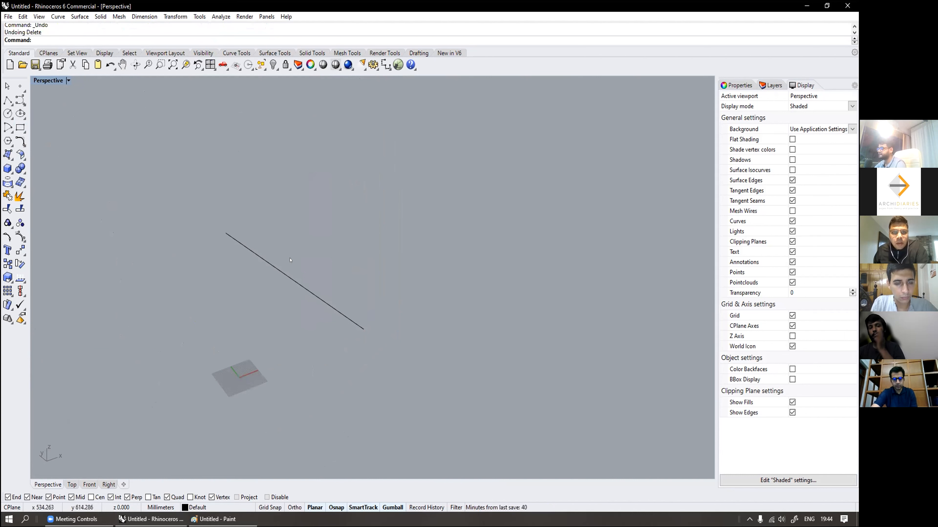
{"action": "left_click", "coordinate": [283, 276]}
{"action": "left_click", "coordinate": [326, 302]}
{"action": "key", "text": "Delete"}
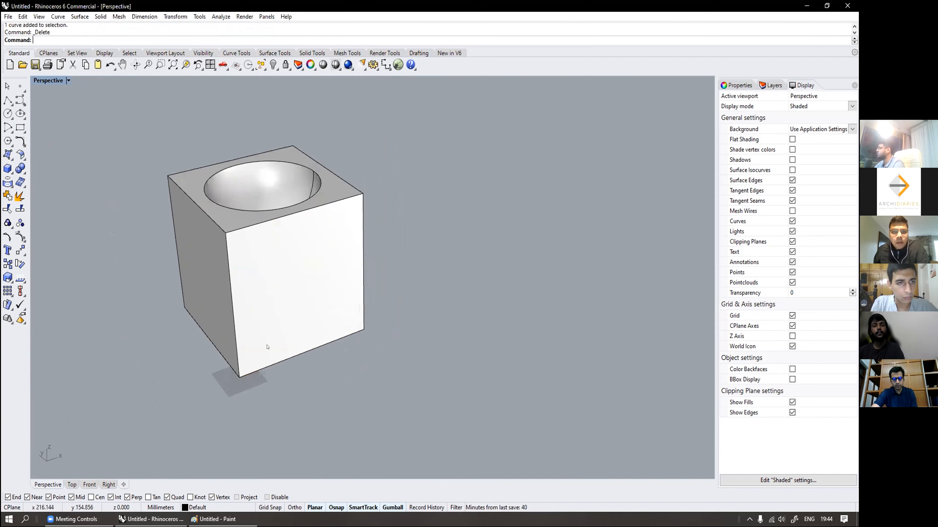
Step: Try to draw a circle of about 158 mm radius directly on the box's front face
{"action": "scroll", "coordinate": [259, 314], "scroll_direction": "up", "scroll_amount": 5}
{"action": "scroll", "coordinate": [229, 298], "scroll_direction": "up", "scroll_amount": 5}
{"action": "right_click_drag", "start_coordinate": [228, 302], "coordinate": [168, 346], "text": "shift"}
{"action": "scroll", "coordinate": [228, 296], "scroll_direction": "down", "scroll_amount": 4}
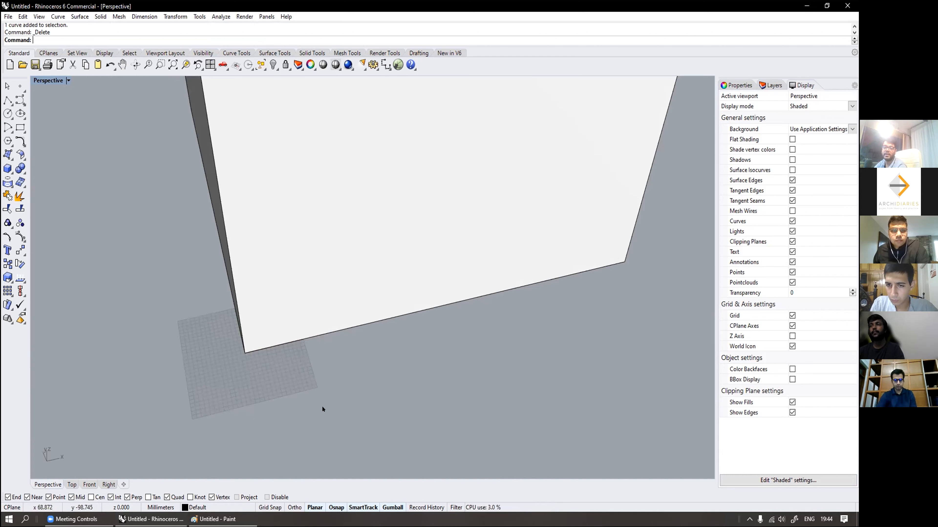
{"action": "scroll", "coordinate": [276, 371], "scroll_direction": "down", "scroll_amount": 3}
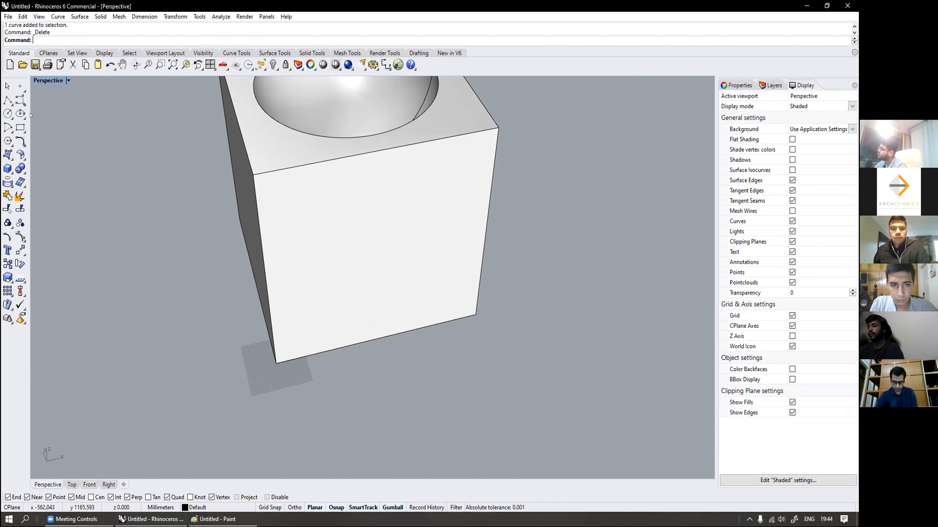
{"action": "left_click", "coordinate": [7, 113]}
{"action": "left_click", "coordinate": [366, 266]}
{"action": "left_click", "coordinate": [395, 307]}
{"action": "right_click_drag", "start_coordinate": [382, 324], "coordinate": [378, 303]}
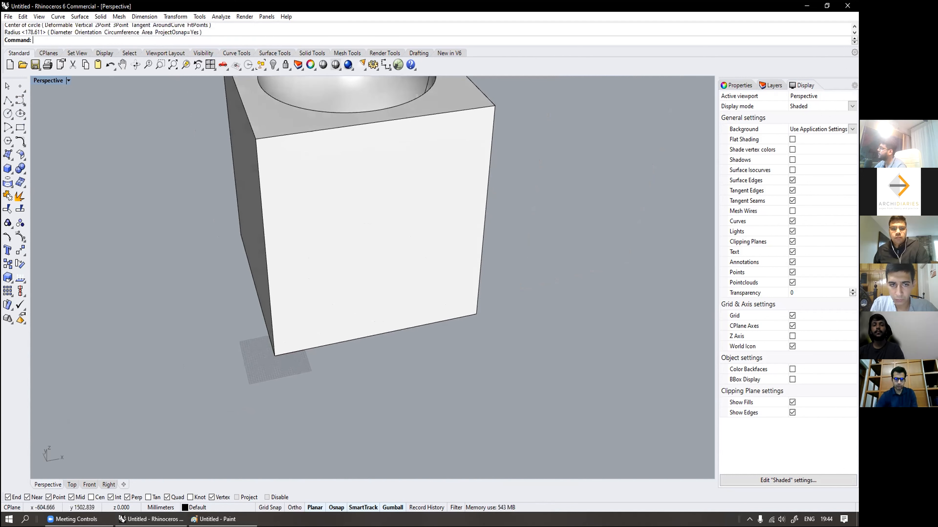
Step: Draw a diagonal polyline across the front face from its upper-left corner to its lower-right corner
{"action": "left_click", "coordinate": [7, 100]}
{"action": "left_click", "coordinate": [256, 140]}
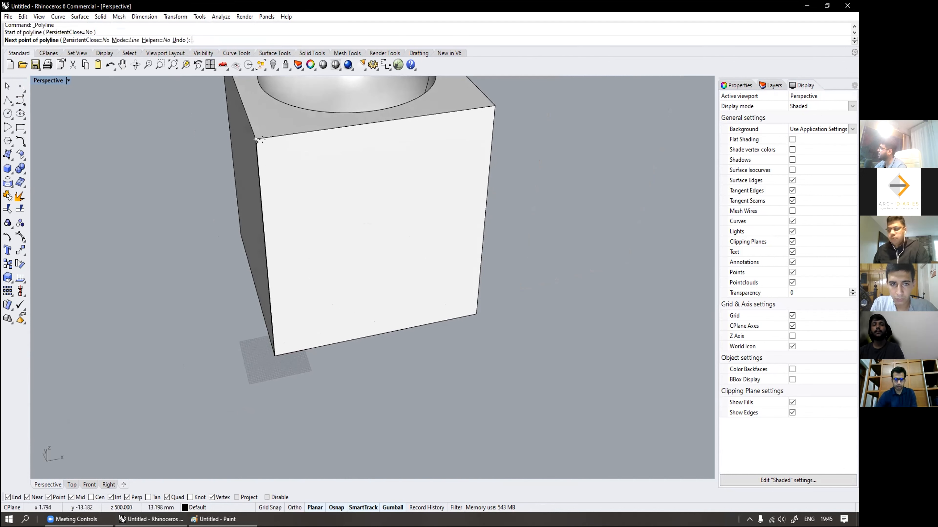
{"action": "left_click", "coordinate": [477, 314]}
{"action": "key", "text": "ctrl+z"}
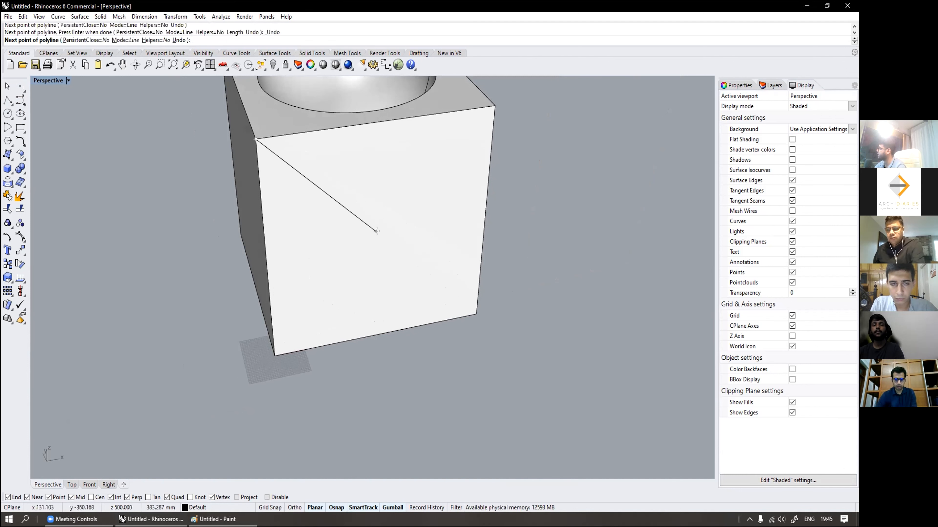
{"action": "left_click", "coordinate": [475, 314]}
Step: Draw a horizontal circle of about 204 mm radius centred on the diagonal's midpoint and undo it
{"action": "left_click", "coordinate": [7, 113]}
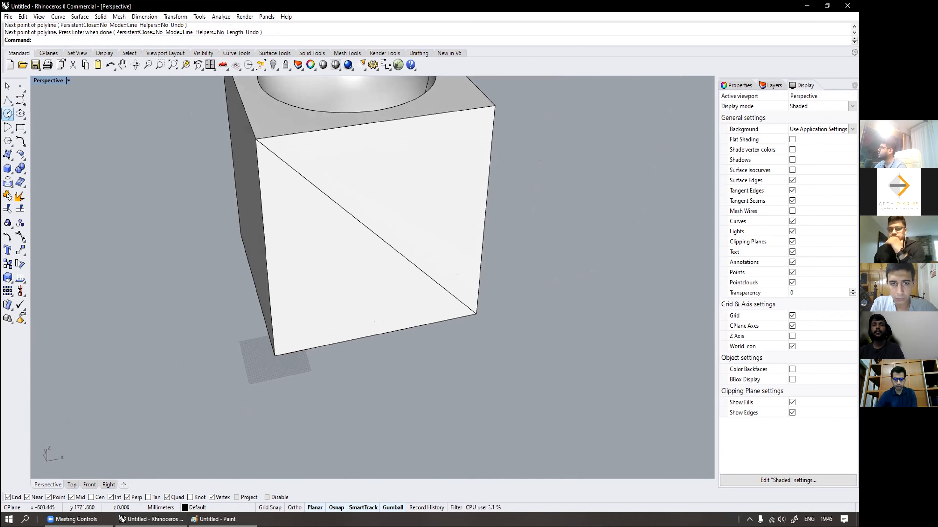
{"action": "left_click", "coordinate": [371, 233]}
{"action": "key", "text": "Escape"}
{"action": "right_click", "coordinate": [375, 234]}
{"action": "left_click", "coordinate": [371, 232]}
{"action": "left_click", "coordinate": [411, 283]}
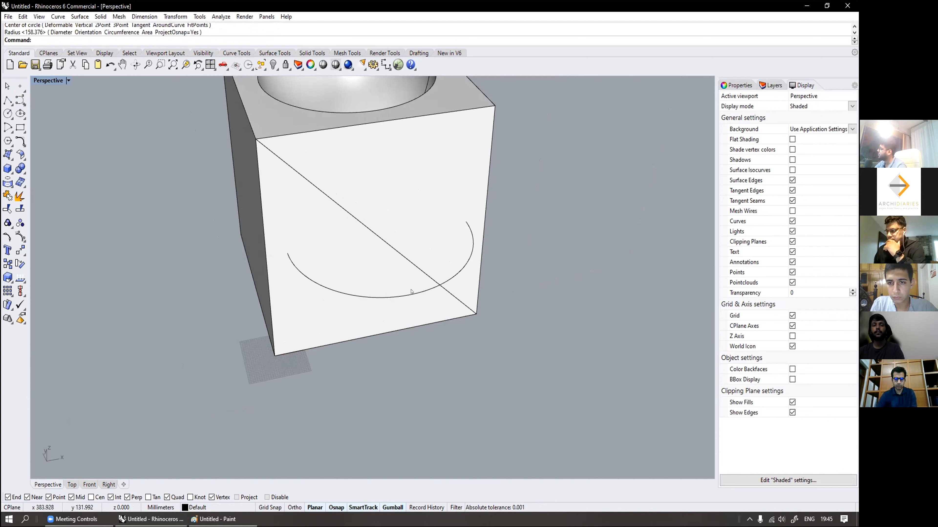
{"action": "left_click", "coordinate": [410, 292]}
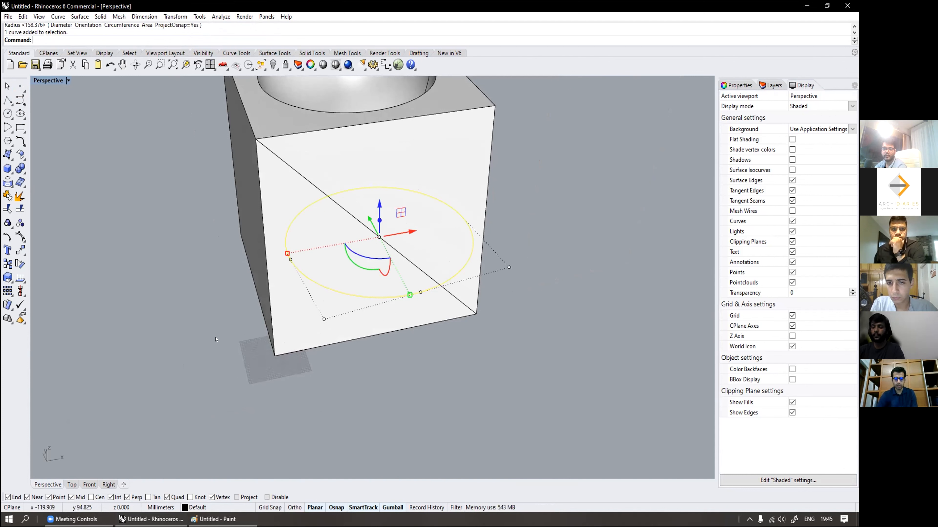
{"action": "key", "text": "ctrl+z"}
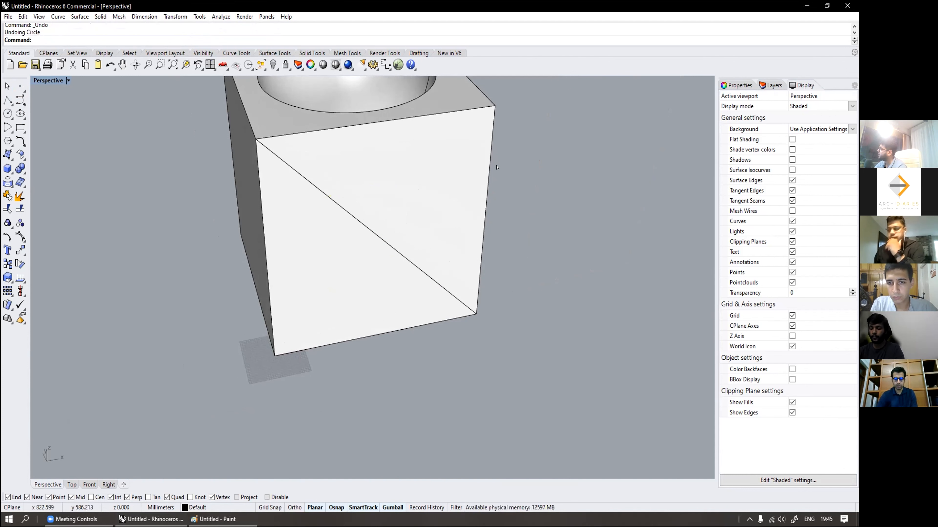
Step: Align the construction plane to the front face by three points: lower-left corner as origin, lower-right for the X axis, upper-left for orientation
{"action": "left_click", "coordinate": [47, 54]}
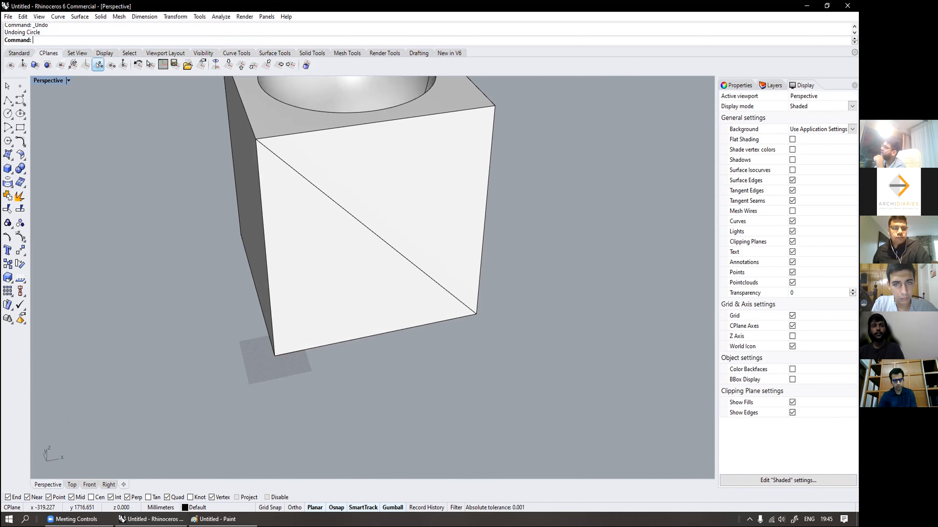
{"action": "left_click", "coordinate": [98, 65]}
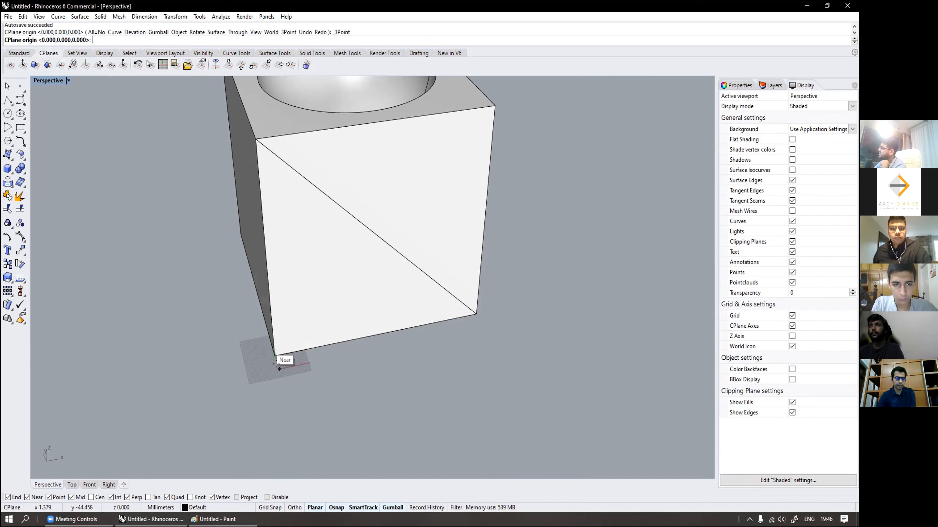
{"action": "left_click", "coordinate": [272, 356]}
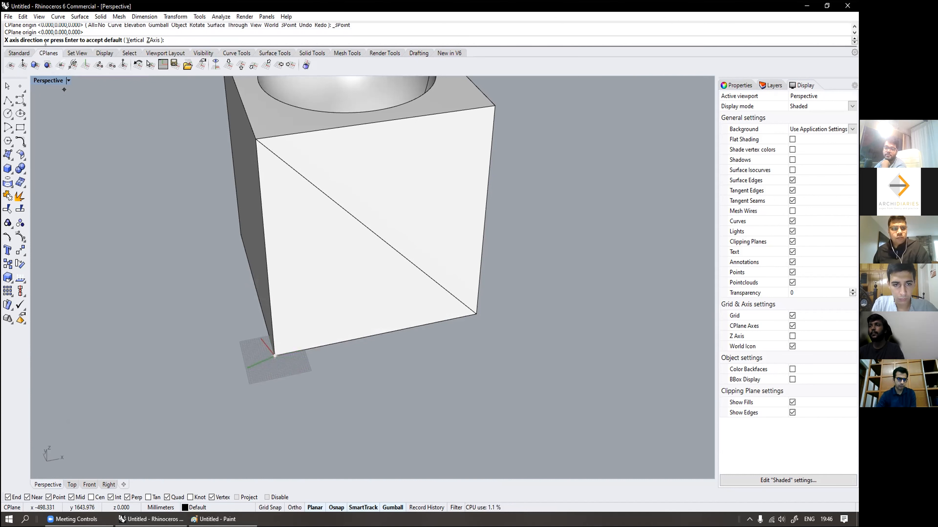
{"action": "left_click", "coordinate": [473, 311]}
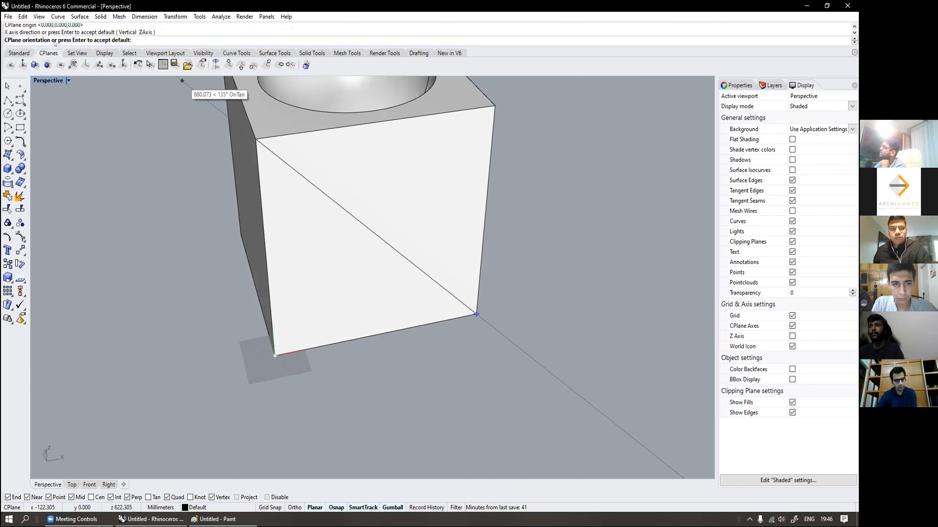
{"action": "left_click", "coordinate": [254, 137]}
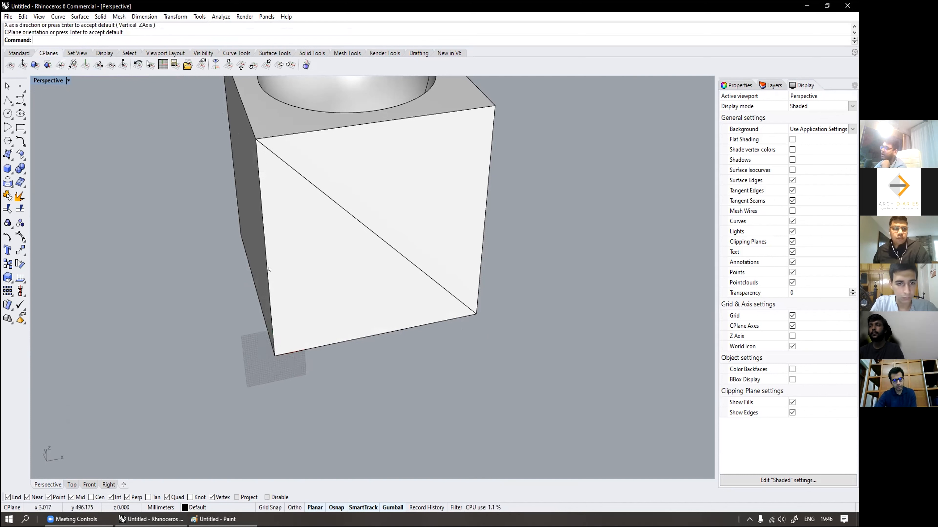
{"action": "right_click_drag", "start_coordinate": [268, 370], "coordinate": [231, 317]}
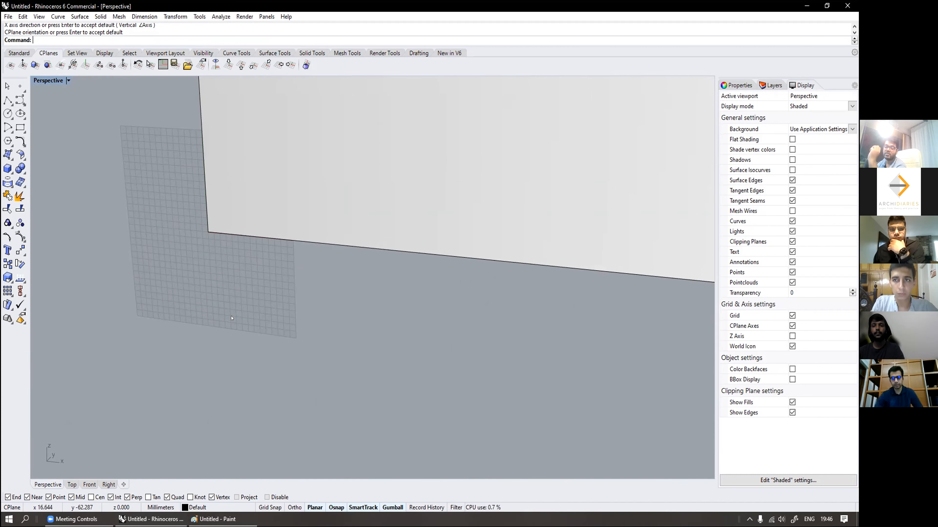
{"action": "scroll", "coordinate": [271, 286], "scroll_direction": "down", "scroll_amount": 8}
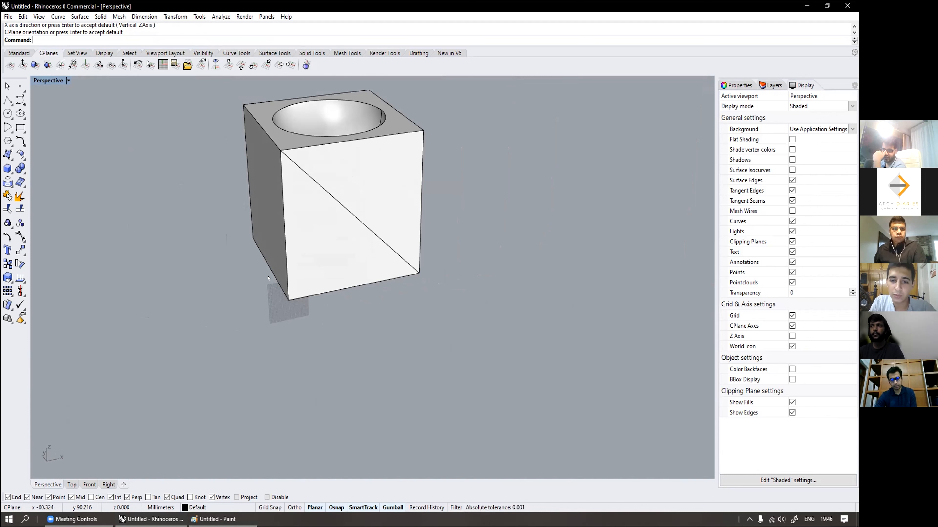
{"action": "scroll", "coordinate": [413, 255], "scroll_direction": "down", "scroll_amount": 2}
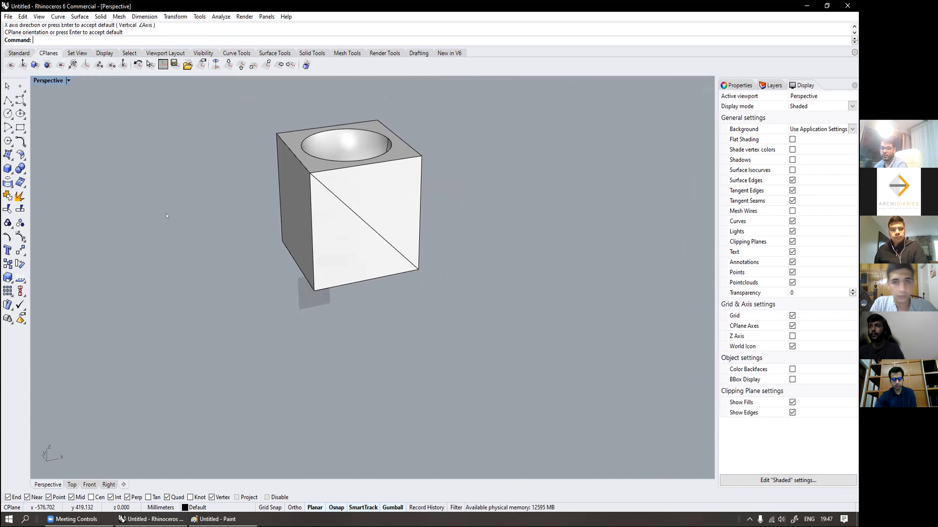
Step: Draw a circle of about 161 mm radius on the front face, centred on the diagonal's midpoint
{"action": "right_click_drag", "start_coordinate": [175, 216], "coordinate": [162, 246], "text": "shift"}
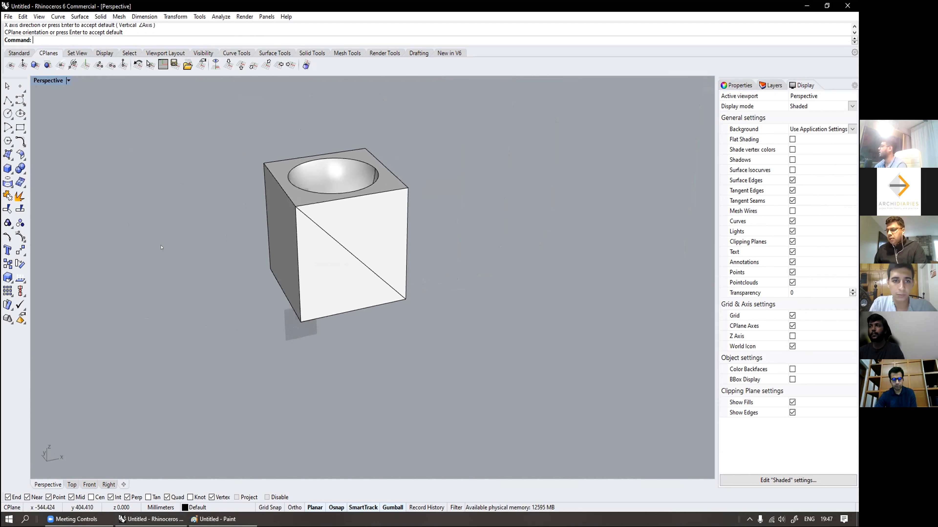
{"action": "left_click", "coordinate": [7, 113]}
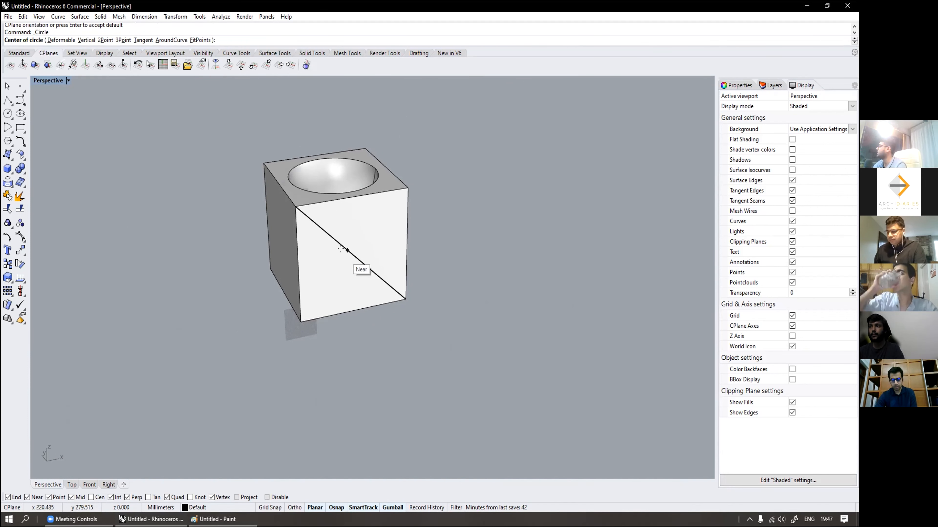
{"action": "scroll", "coordinate": [349, 248], "scroll_direction": "up", "scroll_amount": 4}
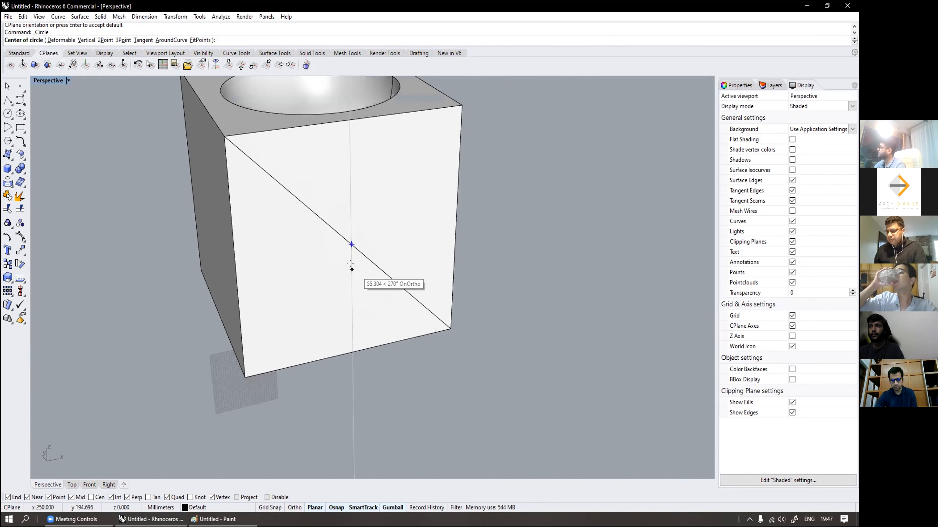
{"action": "left_click", "coordinate": [350, 245]}
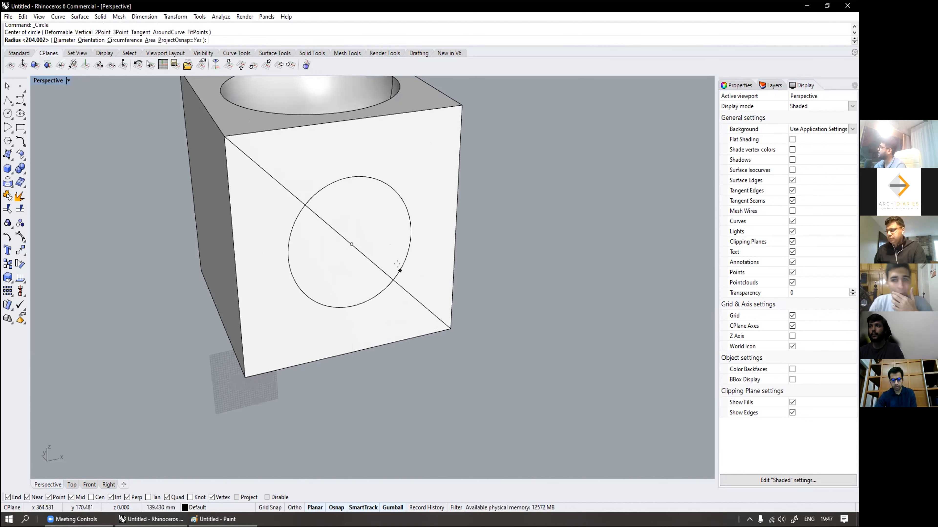
{"action": "left_click", "coordinate": [406, 269]}
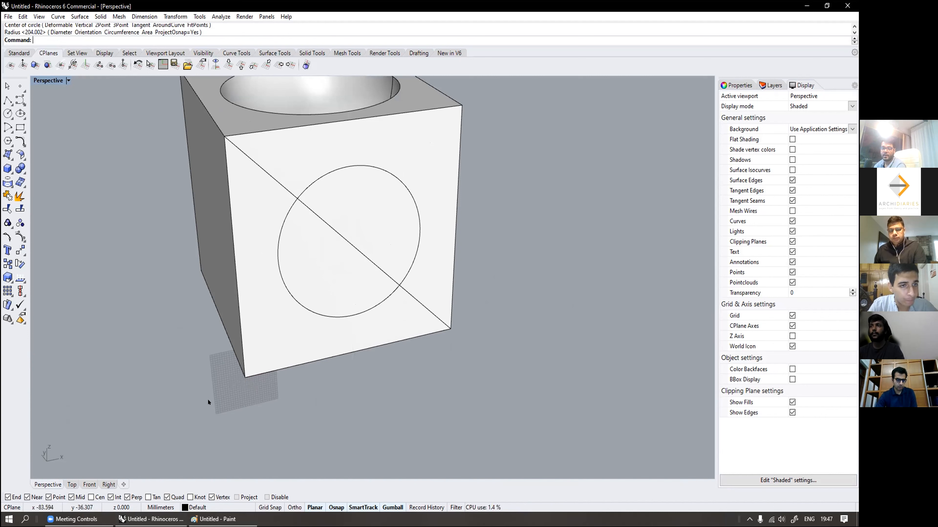
Step: Align the construction plane by three points to the adjacent blank side face, with its far lower corner as origin
{"action": "right_click_drag", "start_coordinate": [281, 366], "coordinate": [386, 314]}
{"action": "scroll", "coordinate": [355, 332], "scroll_direction": "down", "scroll_amount": 5}
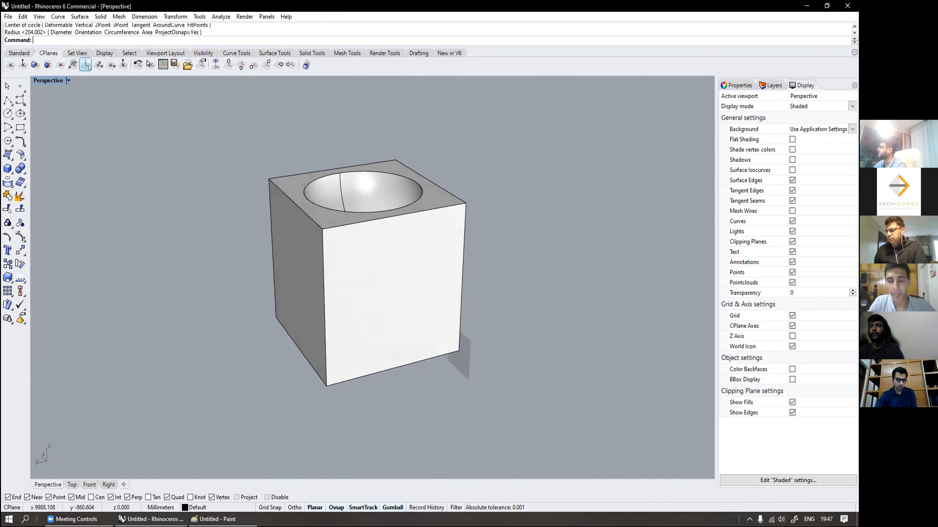
{"action": "left_click", "coordinate": [99, 66]}
{"action": "left_click", "coordinate": [326, 386]}
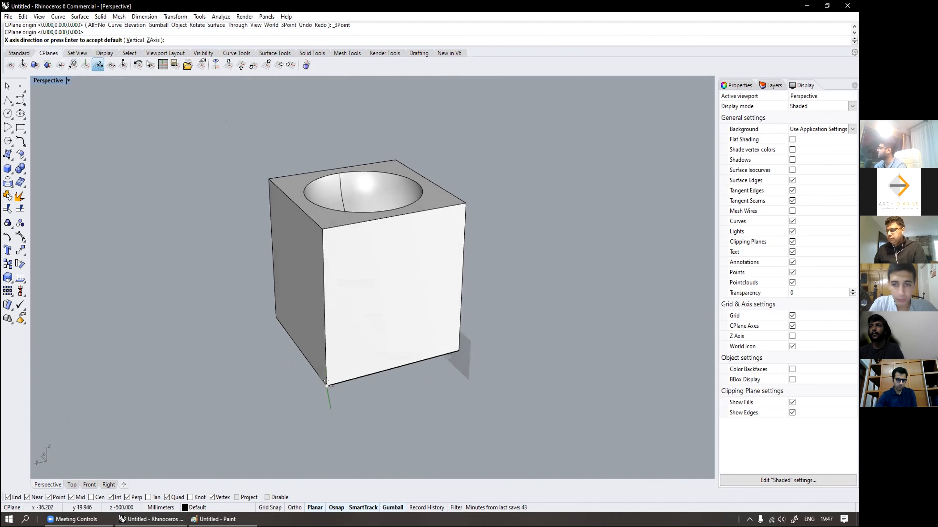
{"action": "left_click", "coordinate": [448, 354]}
{"action": "left_click", "coordinate": [334, 246]}
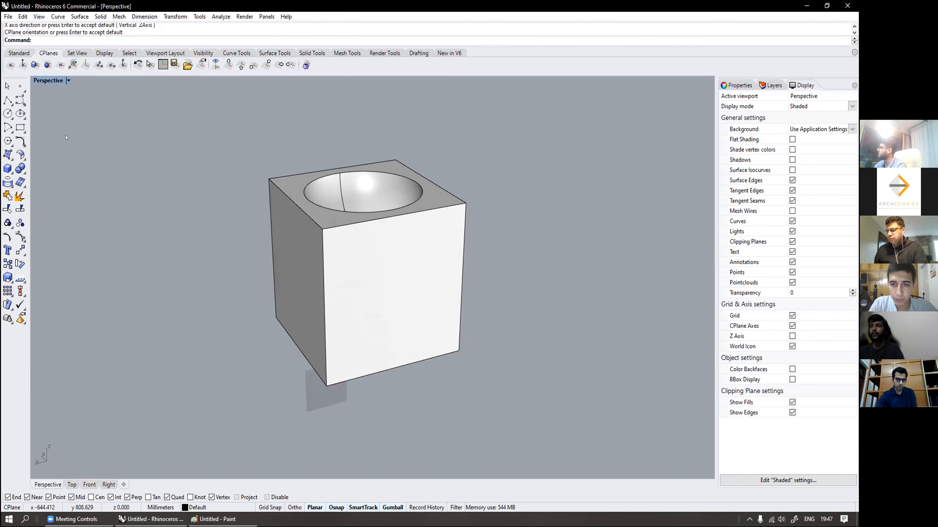
Step: Draw a circle in the plane of the side face, centred on that face's far upper corner
{"action": "left_click", "coordinate": [8, 113]}
{"action": "left_click", "coordinate": [322, 229]}
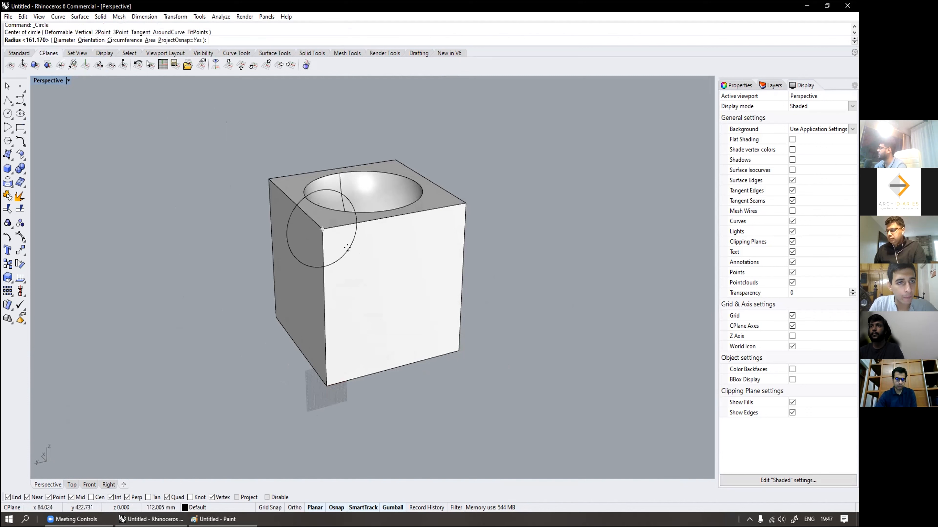
{"action": "left_click", "coordinate": [360, 260]}
{"action": "right_click_drag", "start_coordinate": [427, 398], "coordinate": [319, 322]}
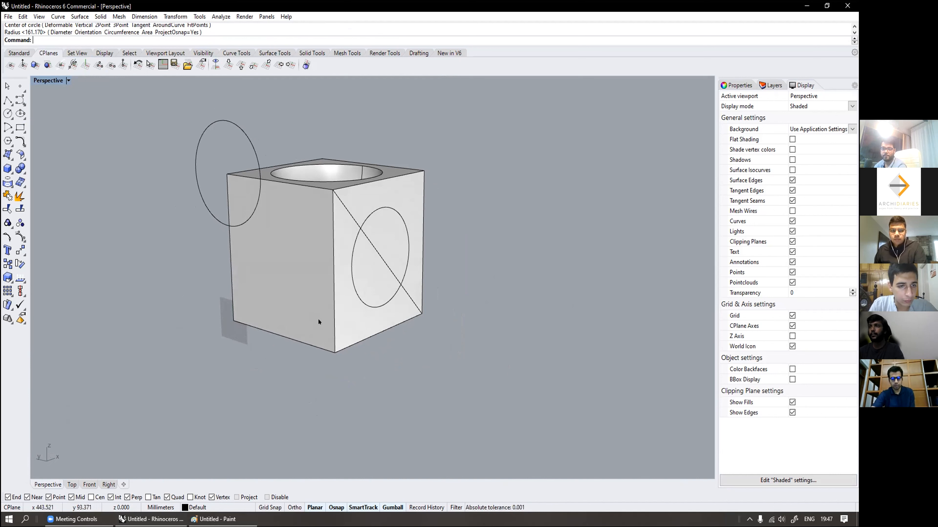
Step: Delete the circle at the side face's upper corner and reset the construction plane to World Top
{"action": "left_click", "coordinate": [252, 206]}
{"action": "key", "text": "Delete"}
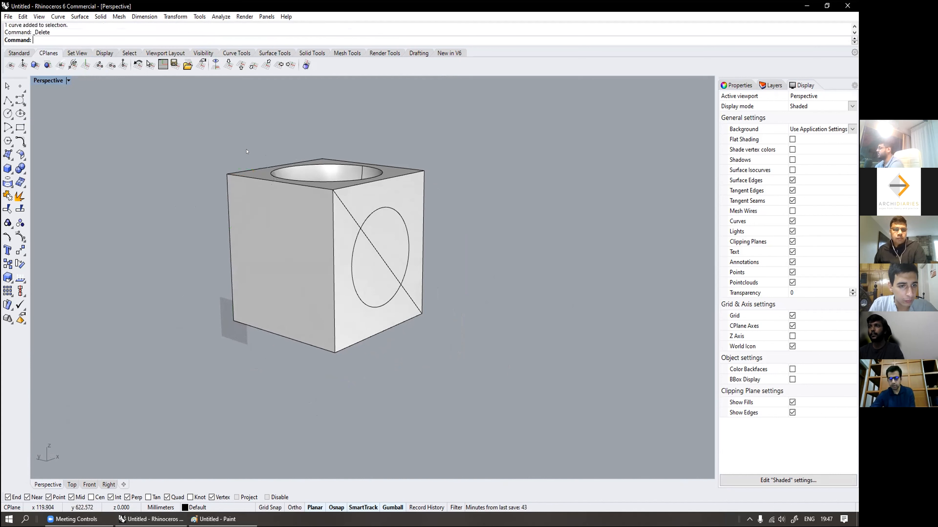
{"action": "right_click_drag", "start_coordinate": [277, 240], "coordinate": [246, 231]}
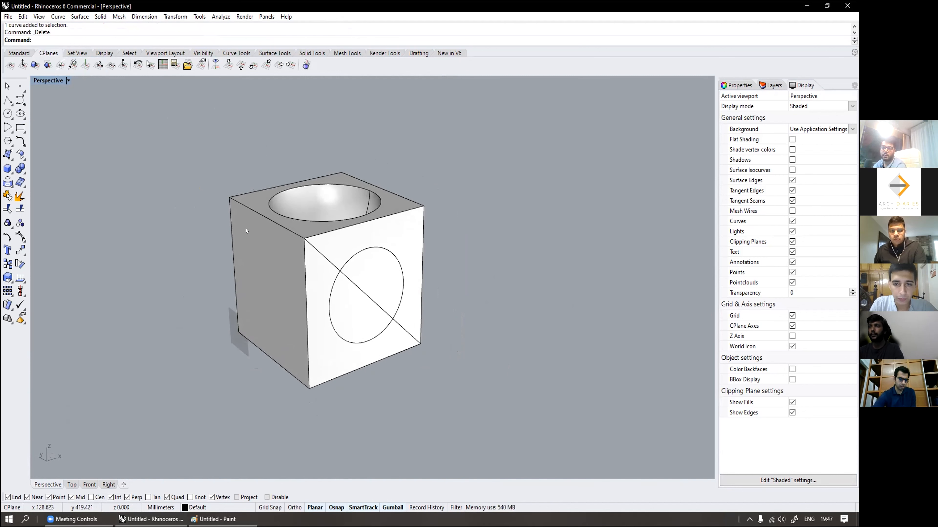
{"action": "left_click", "coordinate": [227, 65]}
Step: Align the construction plane to the front face by three points: lower-left corner as origin, lower-right for the X axis, left vertical edge for orientation
{"action": "scroll", "coordinate": [270, 364], "scroll_direction": "up", "scroll_amount": 5}
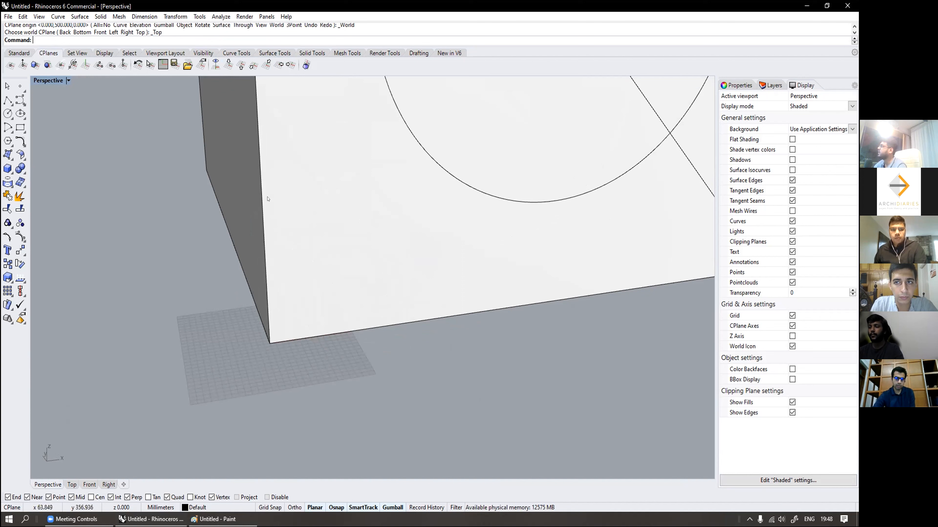
{"action": "scroll", "coordinate": [246, 160], "scroll_direction": "down", "scroll_amount": 4}
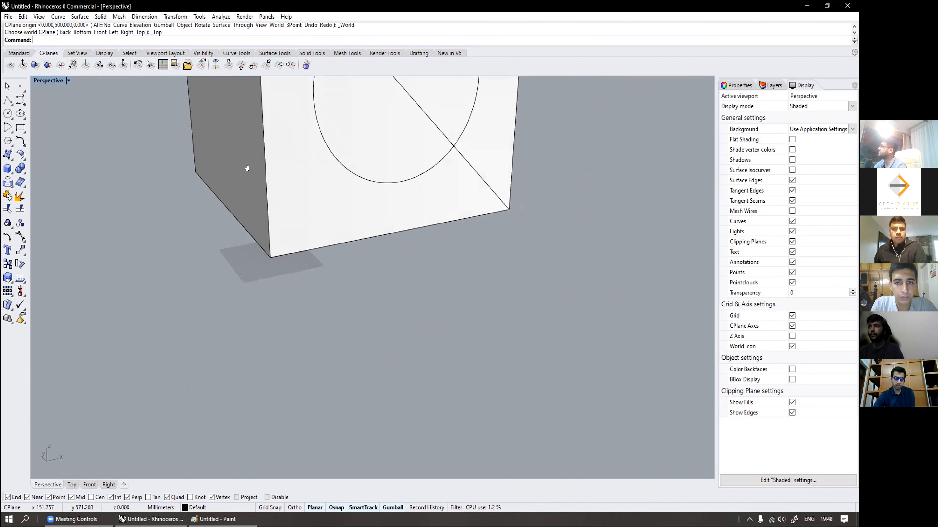
{"action": "left_click", "coordinate": [98, 64]}
{"action": "left_click", "coordinate": [250, 306]}
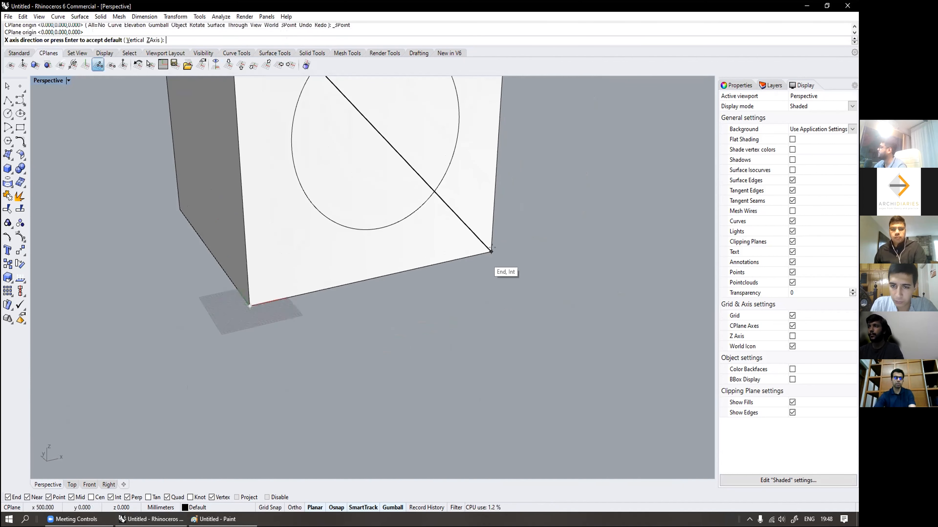
{"action": "left_click", "coordinate": [487, 247]}
{"action": "left_click", "coordinate": [257, 135]}
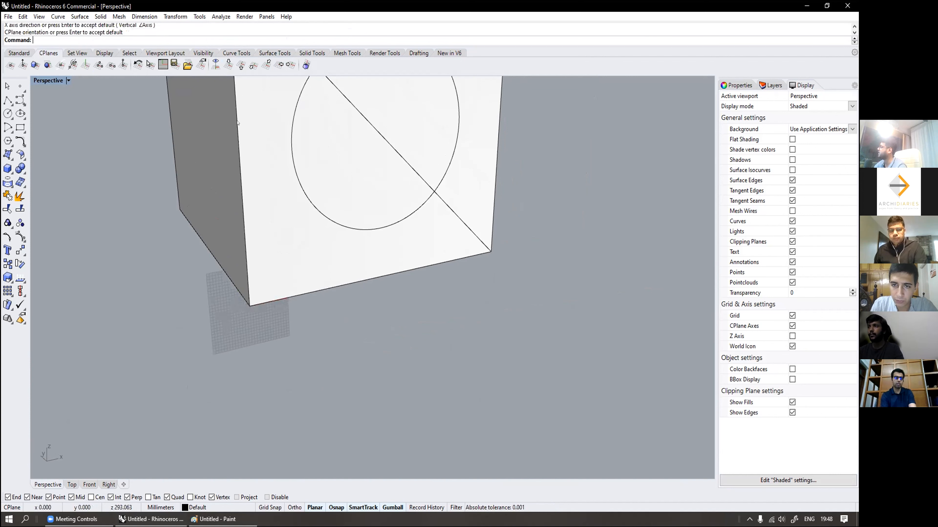
{"action": "scroll", "coordinate": [207, 331], "scroll_direction": "down", "scroll_amount": 4}
{"action": "right_click_drag", "start_coordinate": [207, 332], "coordinate": [215, 269], "text": "shift"}
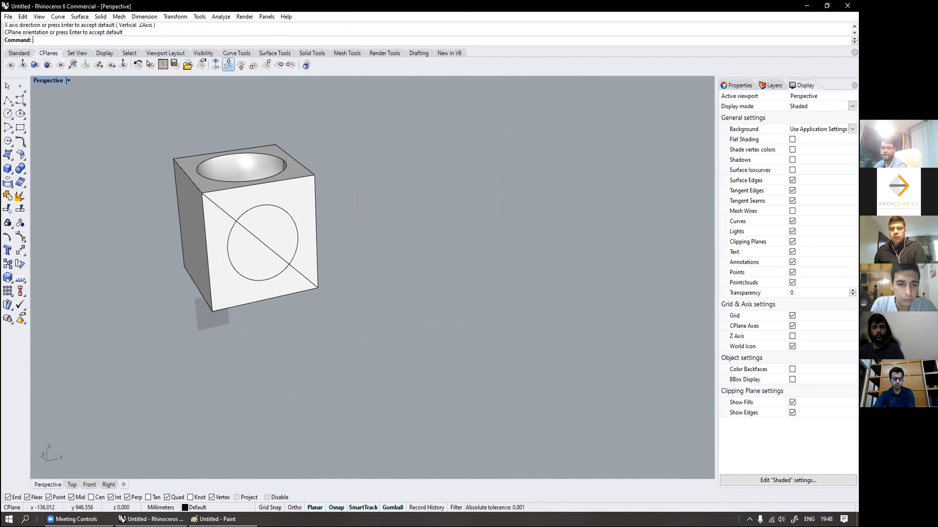
Step: Undo the last construction plane change
{"action": "left_click", "coordinate": [137, 66]}
{"action": "scroll", "coordinate": [203, 330], "scroll_direction": "up", "scroll_amount": 3}
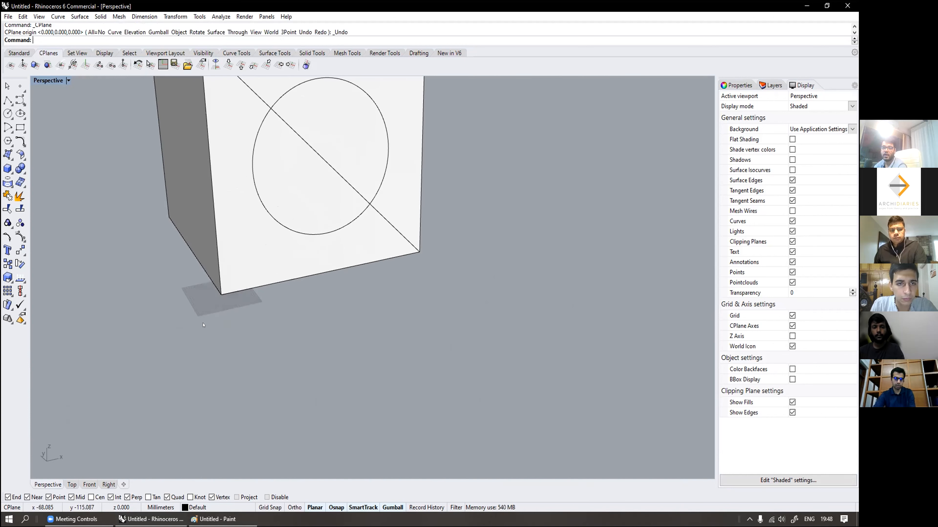
Step: Set the construction plane by three points on the box's front face, with its origin where the diagonal crosses the circle
{"action": "scroll", "coordinate": [268, 200], "scroll_direction": "down", "scroll_amount": 5}
{"action": "scroll", "coordinate": [269, 200], "scroll_direction": "up", "scroll_amount": 3}
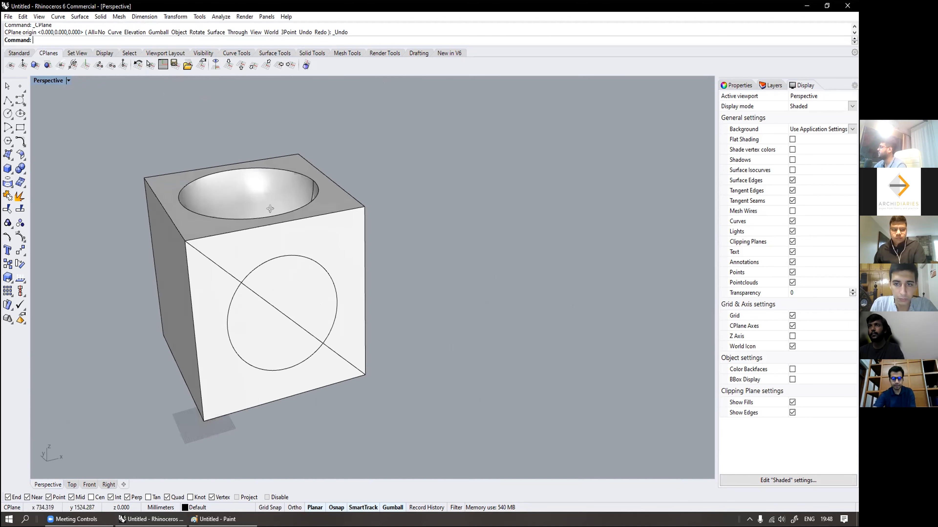
{"action": "scroll", "coordinate": [282, 302], "scroll_direction": "up", "scroll_amount": 2}
{"action": "scroll", "coordinate": [282, 302], "scroll_direction": "up", "scroll_amount": 2}
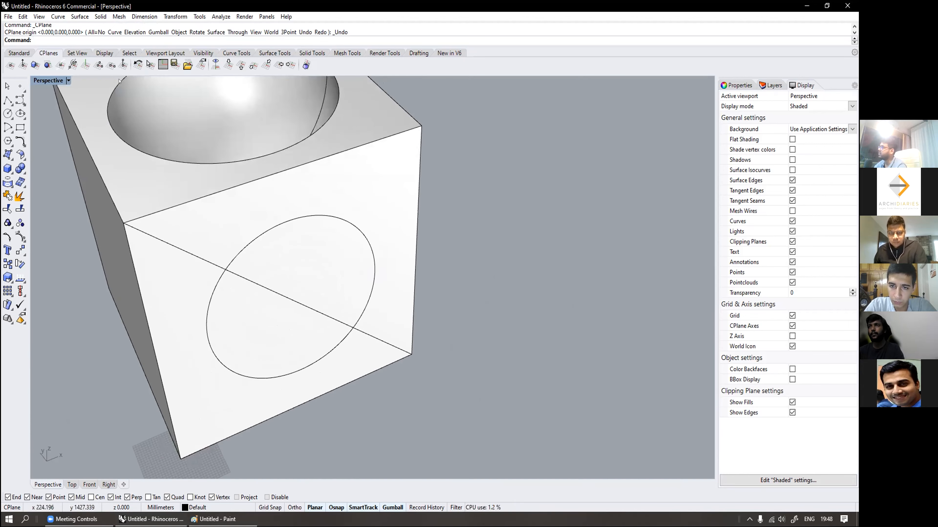
{"action": "left_click", "coordinate": [111, 65]}
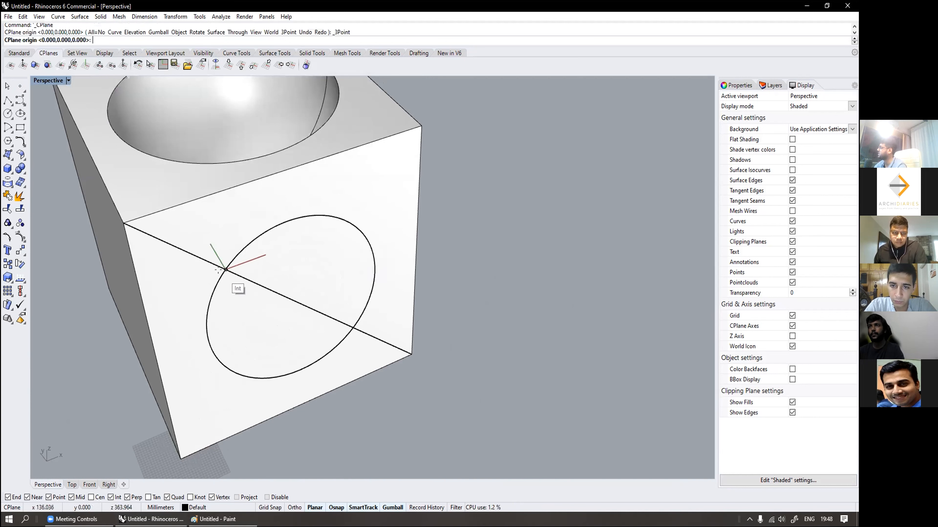
{"action": "left_click", "coordinate": [226, 269]}
{"action": "left_click", "coordinate": [279, 164]}
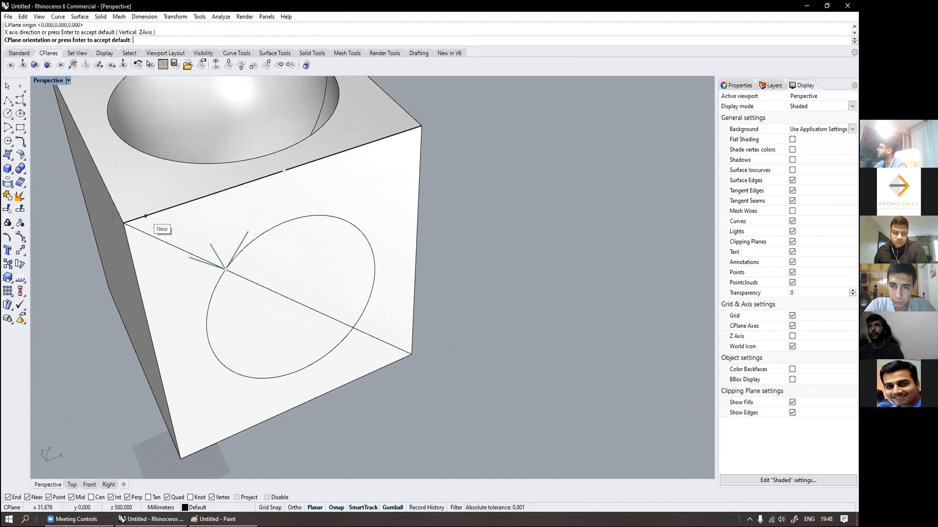
{"action": "left_click", "coordinate": [124, 224]}
{"action": "scroll", "coordinate": [212, 318], "scroll_direction": "up", "scroll_amount": 7}
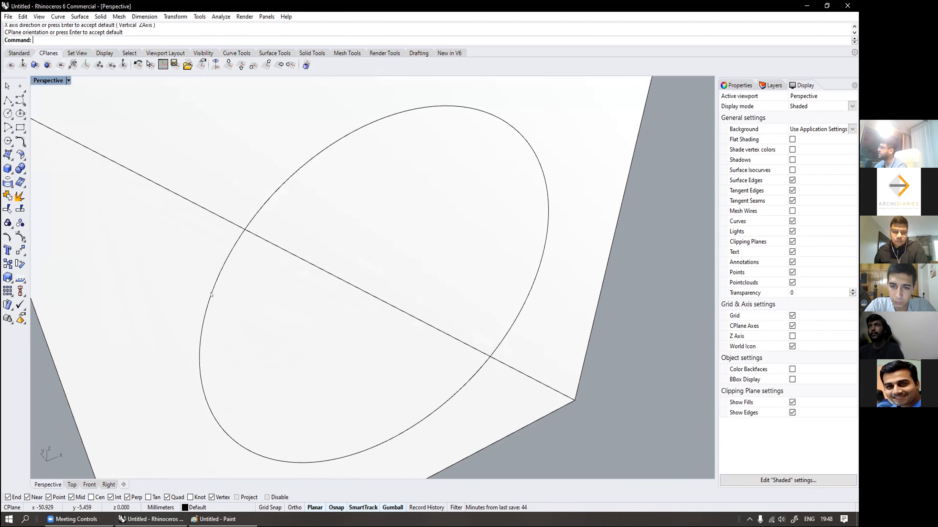
Step: Reset the construction plane to World Top
{"action": "scroll", "coordinate": [223, 288], "scroll_direction": "down", "scroll_amount": 9}
{"action": "right_click_drag", "start_coordinate": [228, 250], "coordinate": [288, 298]}
{"action": "left_click", "coordinate": [229, 66]}
Step: Delete the diagonal line on the box's front face
{"action": "left_click", "coordinate": [290, 300]}
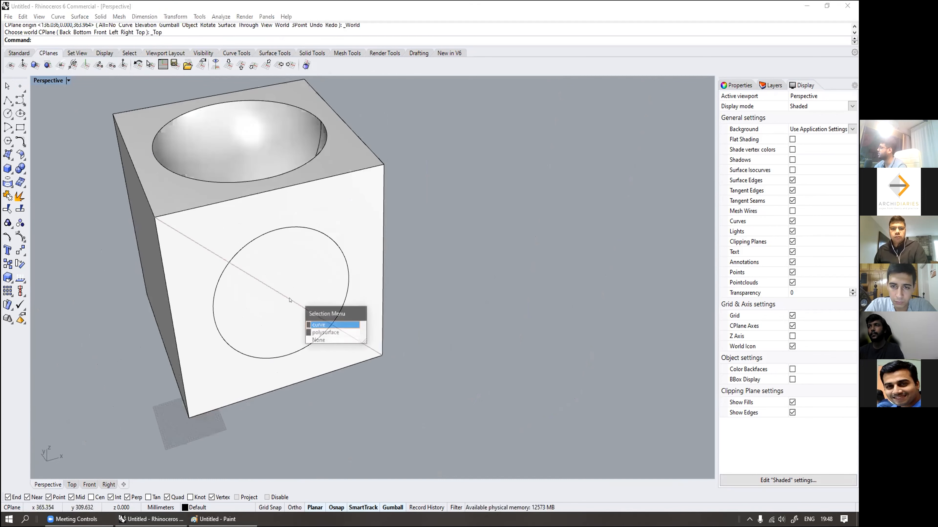
{"action": "left_click", "coordinate": [319, 325]}
{"action": "key", "text": "Delete"}
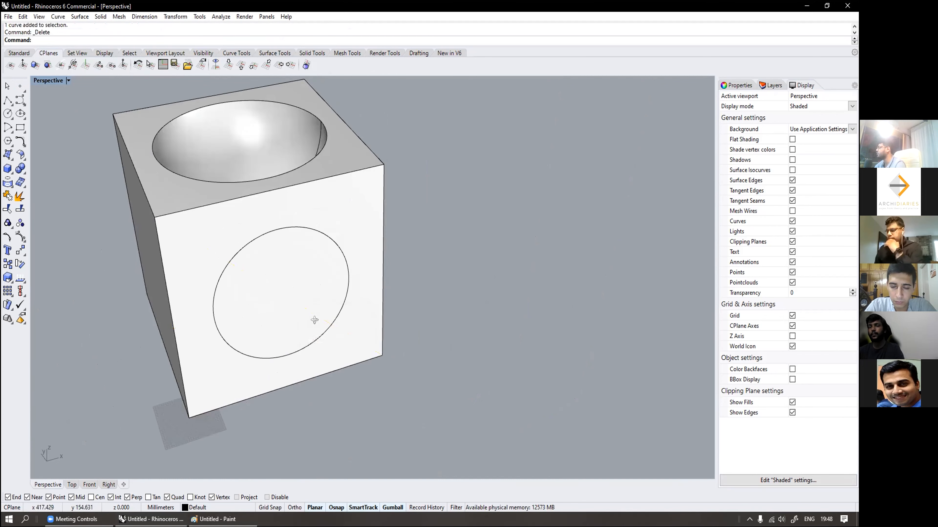
{"action": "right_click_drag", "start_coordinate": [314, 320], "coordinate": [279, 318]}
{"action": "left_click", "coordinate": [313, 309]}
{"action": "left_click", "coordinate": [337, 334]}
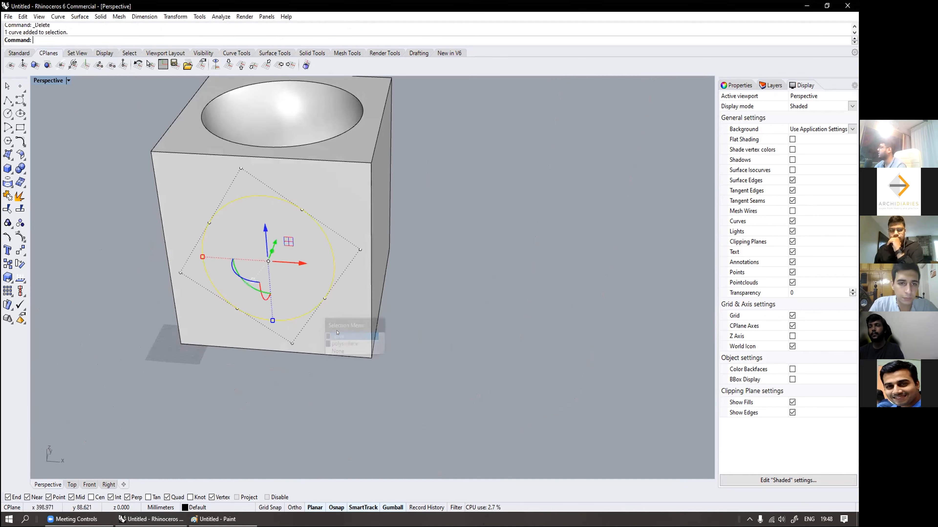
{"action": "right_click_drag", "start_coordinate": [339, 309], "coordinate": [293, 301]}
{"action": "type", "text": "ExtrudeCrv"}
{"action": "key", "text": "Return"}
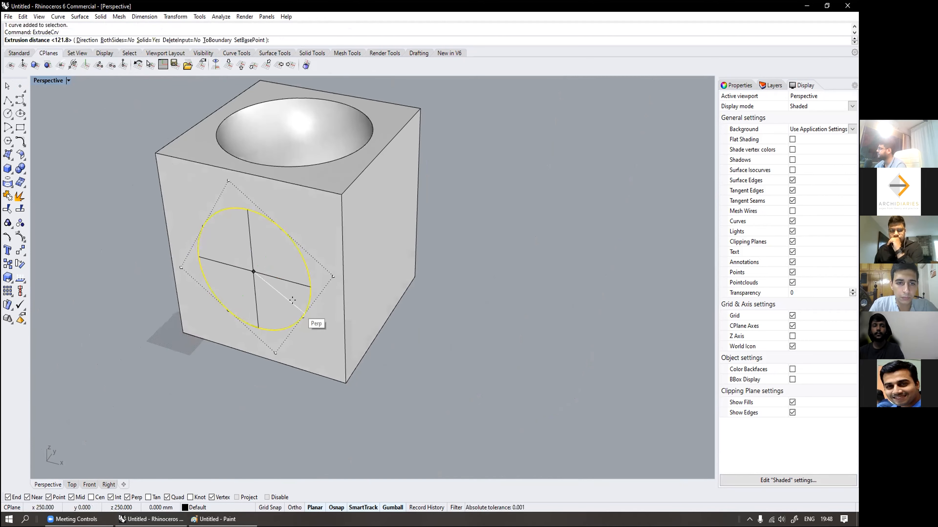
{"action": "scroll", "coordinate": [292, 301], "scroll_direction": "up", "scroll_amount": 3}
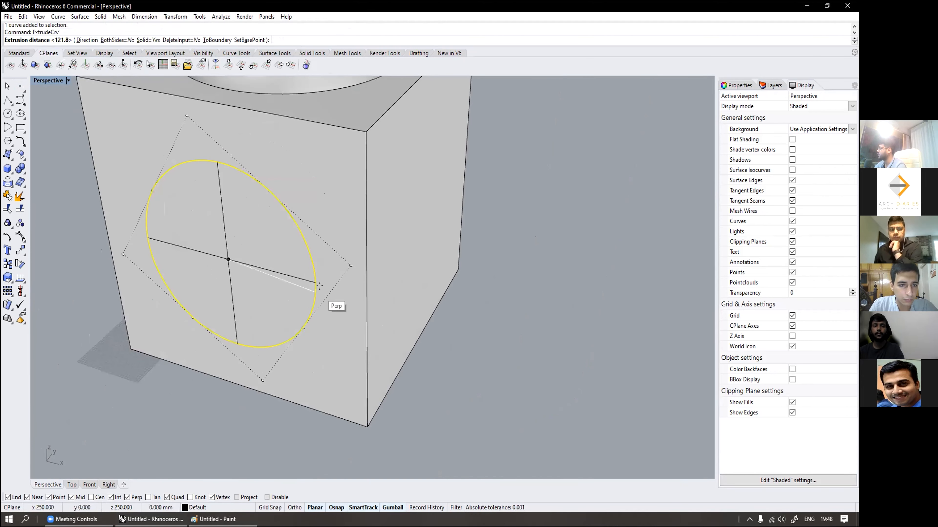
{"action": "key", "text": "Escape"}
{"action": "key", "text": "Escape"}
{"action": "scroll", "coordinate": [320, 287], "scroll_direction": "down", "scroll_amount": 3}
{"action": "right_click_drag", "start_coordinate": [320, 287], "coordinate": [369, 291]}
{"action": "key", "text": "ctrl+z"}
{"action": "key", "text": "Escape"}
{"action": "key", "text": "Escape"}
Step: Delete both the circle and the diagonal line from the box's front face
{"action": "left_click", "coordinate": [340, 286]}
{"action": "key", "text": "Return"}
{"action": "key", "text": "Delete"}
{"action": "left_click", "coordinate": [303, 336]}
{"action": "key", "text": "Return"}
{"action": "key", "text": "Delete"}
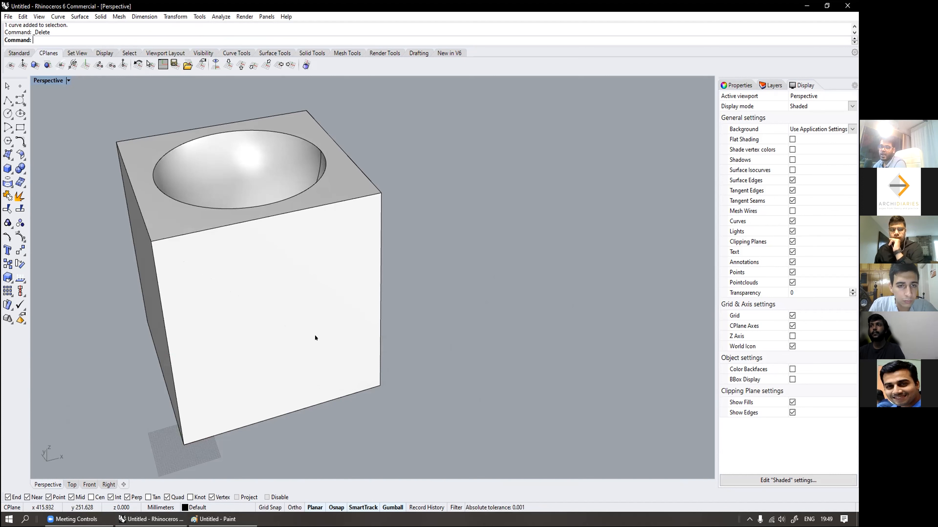
Step: Scale the box uniformly by a factor of 2 from its front lower corner at the origin
{"action": "left_click", "coordinate": [315, 338]}
{"action": "scroll", "coordinate": [284, 318], "scroll_direction": "down", "scroll_amount": 5}
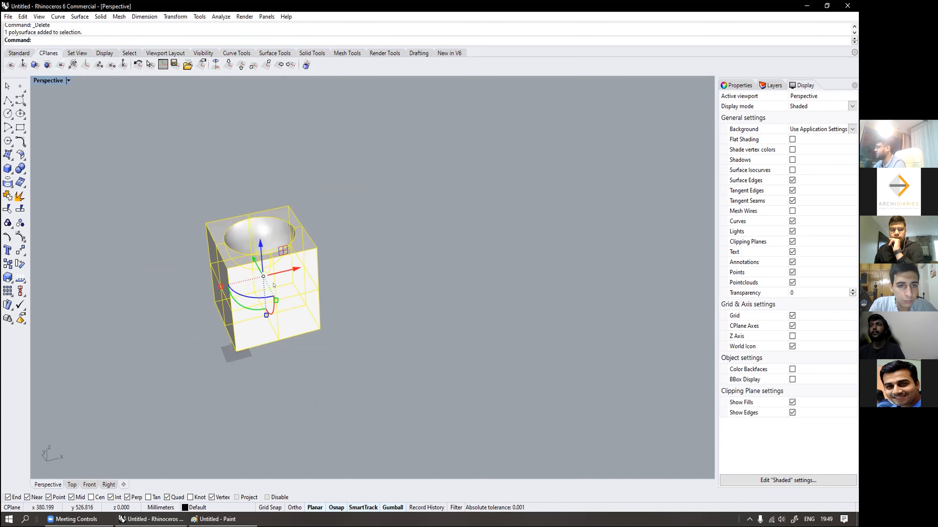
{"action": "key", "text": "Escape"}
{"action": "left_click", "coordinate": [289, 324]}
{"action": "type", "text": "Scale1D"}
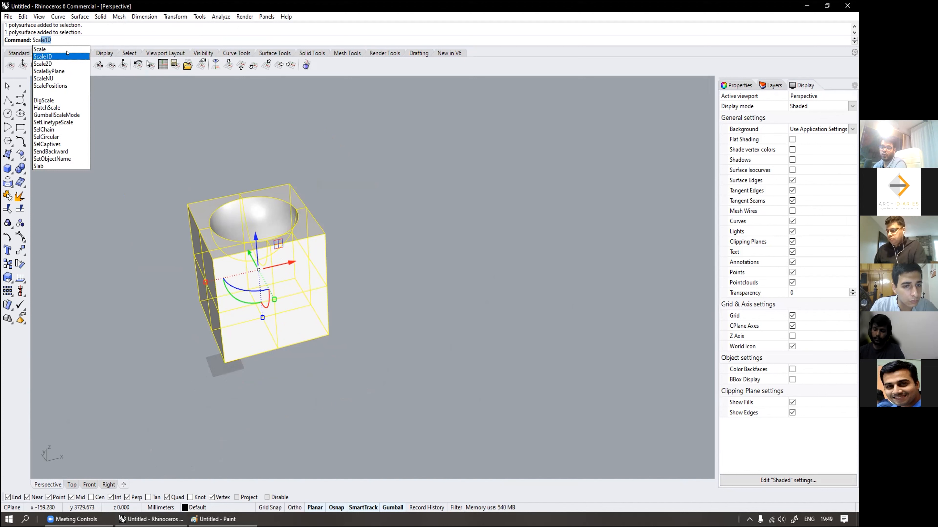
{"action": "left_click", "coordinate": [59, 49]}
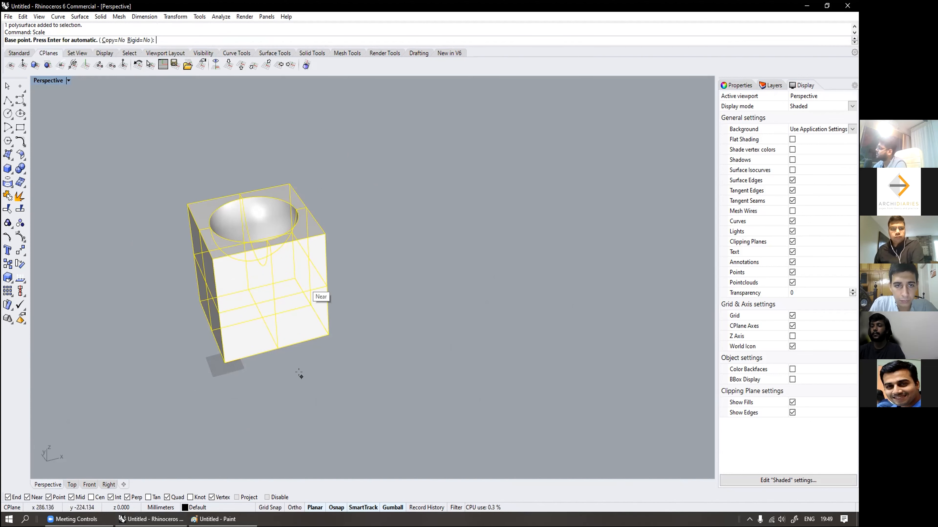
{"action": "left_click", "coordinate": [225, 363]}
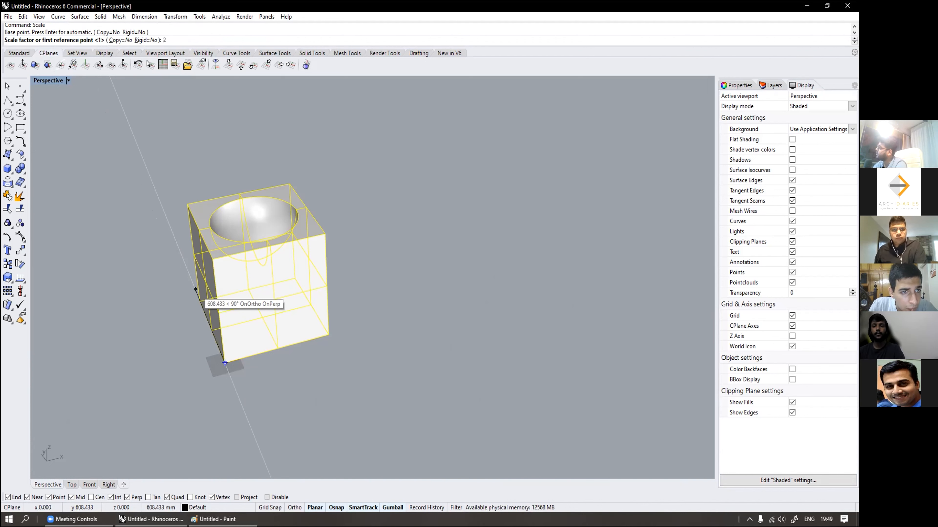
{"action": "key", "text": "Return"}
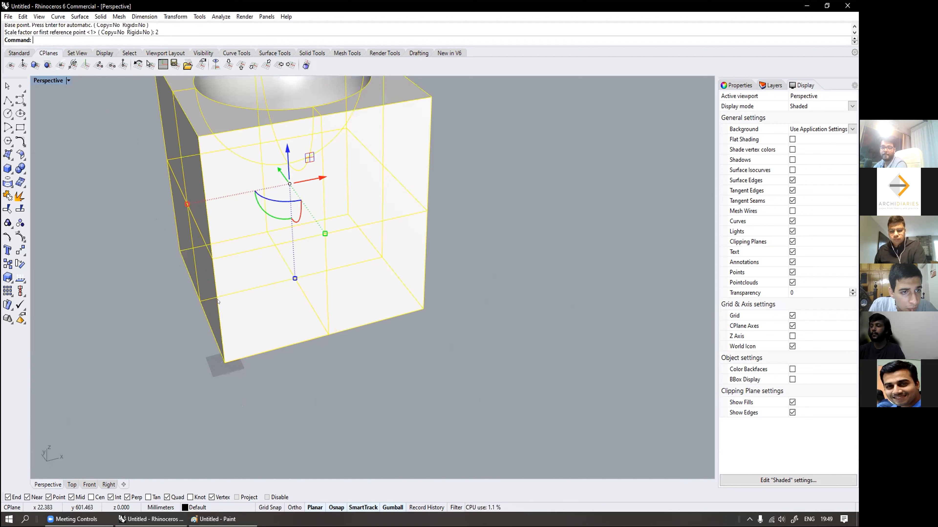
Step: Undo the factor-based scaling of the box
{"action": "scroll", "coordinate": [269, 289], "scroll_direction": "down", "scroll_amount": 8}
{"action": "left_click", "coordinate": [354, 269]}
{"action": "right_click_drag", "start_coordinate": [354, 269], "coordinate": [347, 301], "text": "shift"}
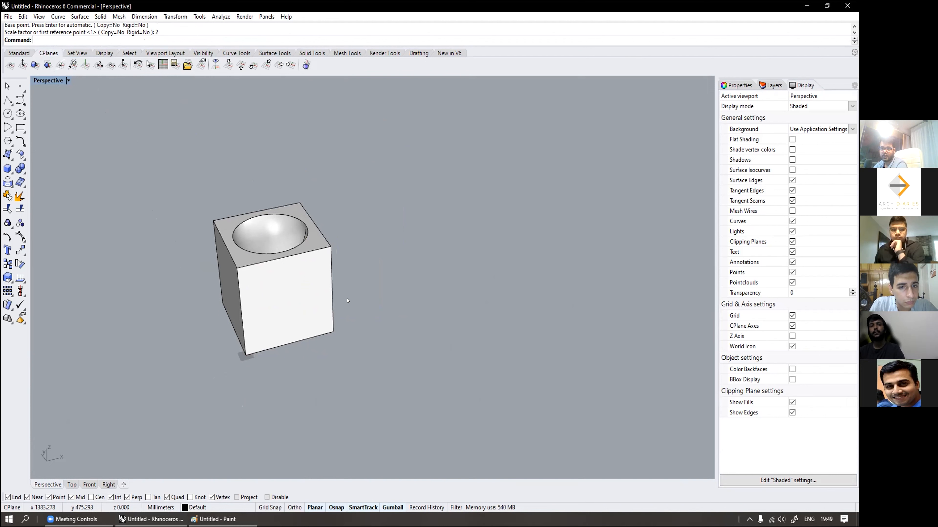
{"action": "key", "text": "ctrl+z"}
{"action": "left_click", "coordinate": [347, 300]}
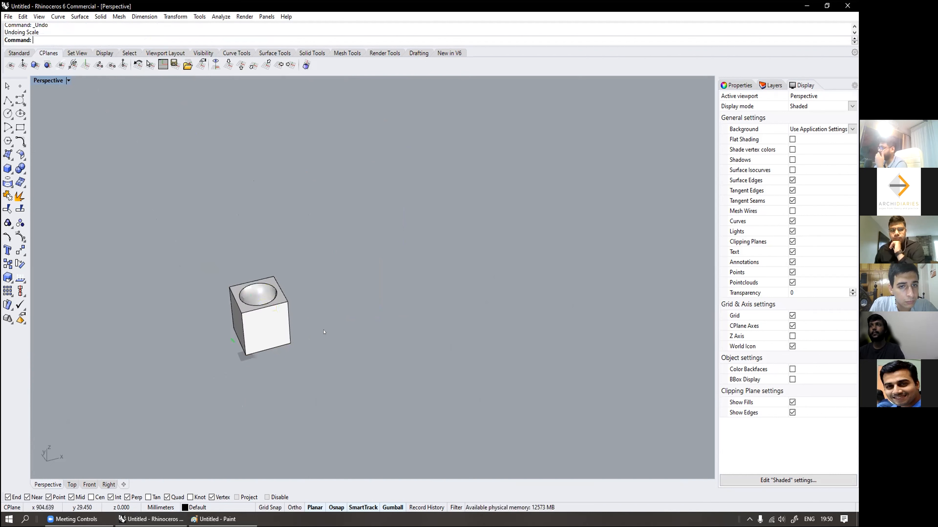
Step: Draw a straight polyline about 1374 mm long from the box's origin corner along its front bottom edge and beyond
{"action": "scroll", "coordinate": [254, 300], "scroll_direction": "up", "scroll_amount": 6}
{"action": "mouse_move", "coordinate": [253, 298]}
{"action": "right_mouse_down", "text": "shift"}
{"action": "mouse_move", "coordinate": [244, 257]}
{"action": "mouse_move", "coordinate": [247, 300]}
{"action": "right_mouse_up", "text": "shift"}
{"action": "left_click", "coordinate": [251, 280]}
{"action": "scroll", "coordinate": [247, 301], "scroll_direction": "down", "scroll_amount": 3}
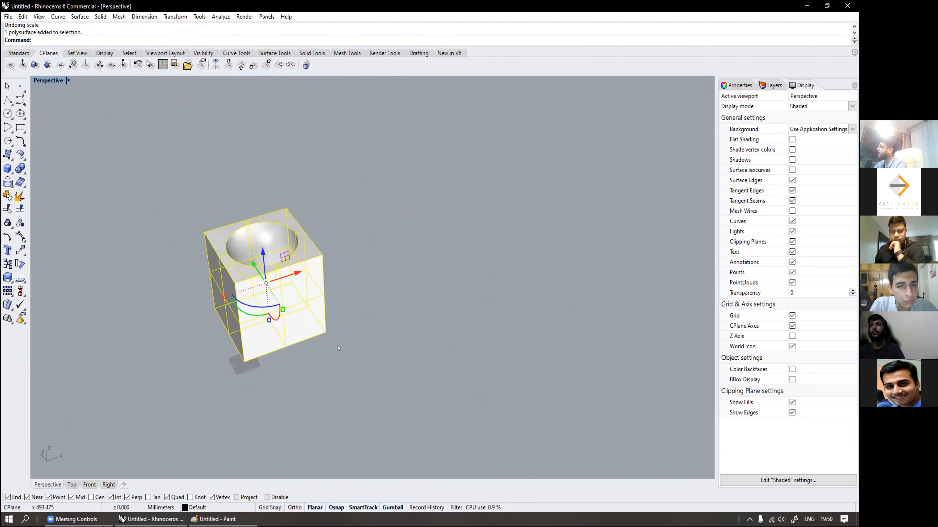
{"action": "left_click", "coordinate": [4, 105]}
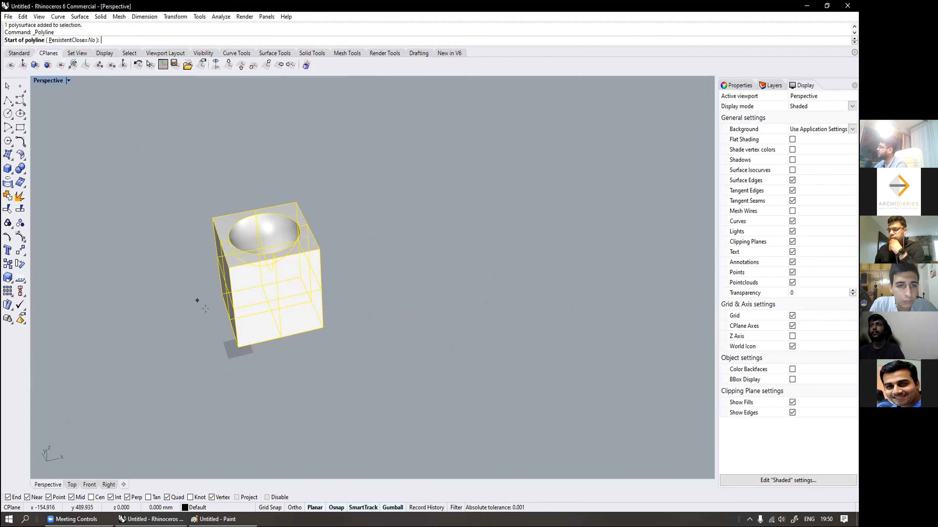
{"action": "left_click", "coordinate": [239, 347]}
{"action": "left_click", "coordinate": [460, 295]}
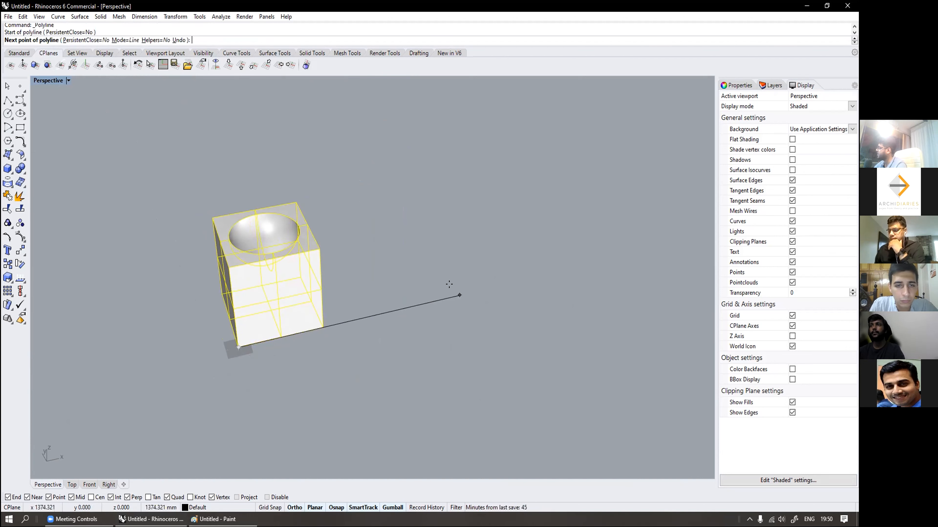
{"action": "key", "text": "Return"}
{"action": "key", "text": "Escape"}
Step: Scale the box from its origin corner by reference, stretching its front bottom edge to the far end of the line
{"action": "left_click", "coordinate": [323, 316]}
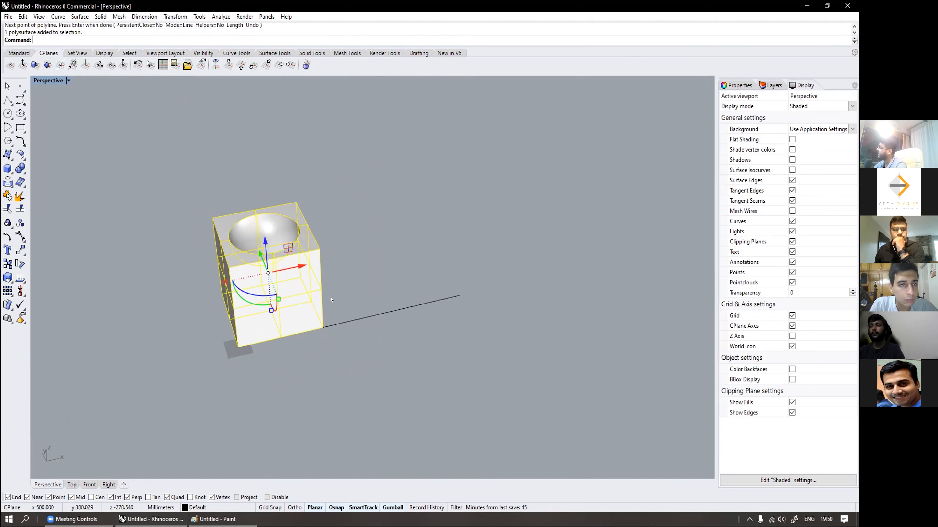
{"action": "left_click", "coordinate": [409, 307]}
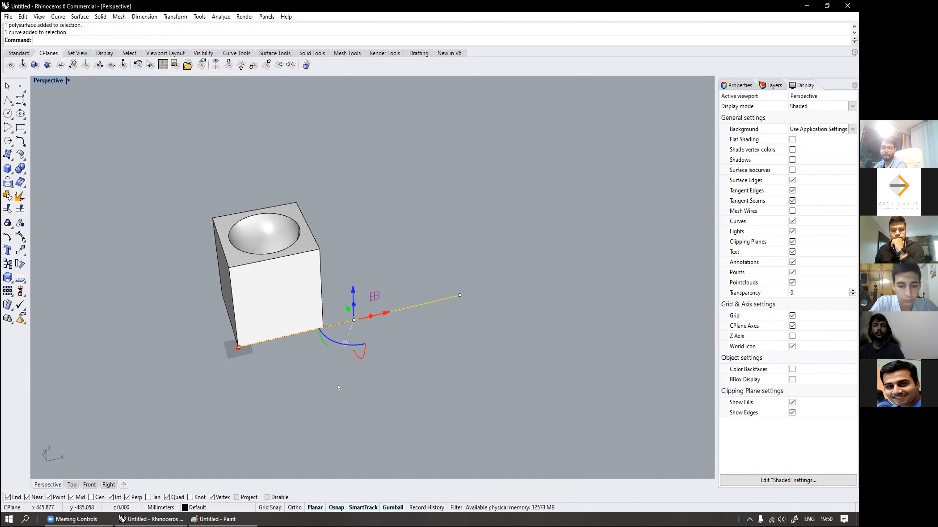
{"action": "key", "text": "Escape"}
{"action": "type", "text": "Scale1D"}
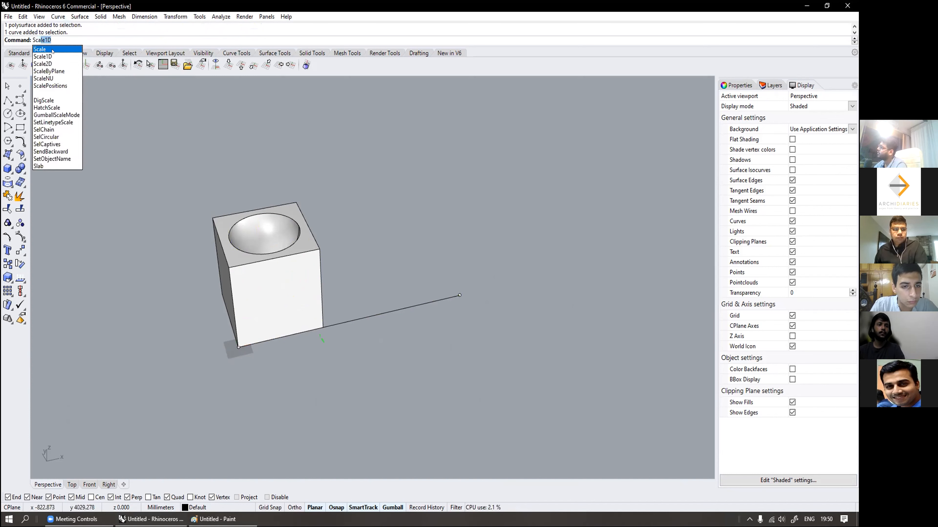
{"action": "left_click", "coordinate": [53, 50]}
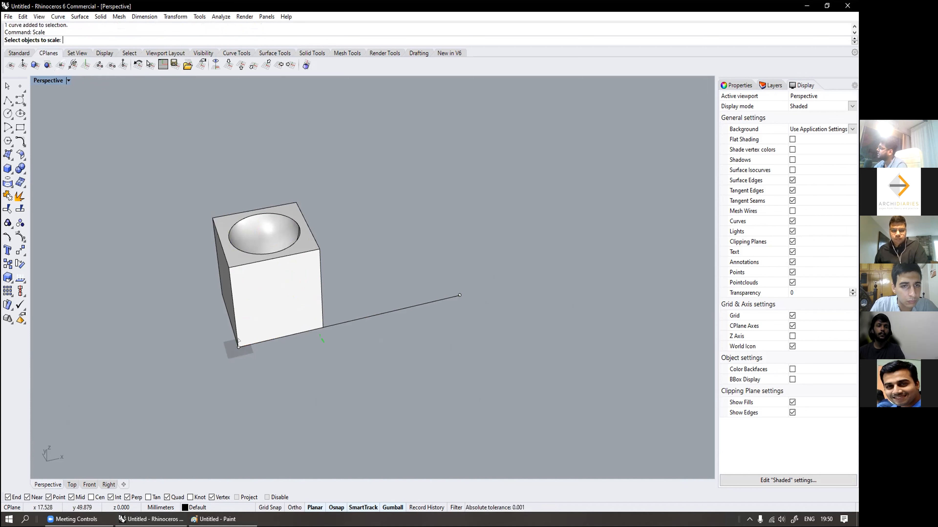
{"action": "left_click", "coordinate": [242, 306]}
{"action": "key", "text": "Return"}
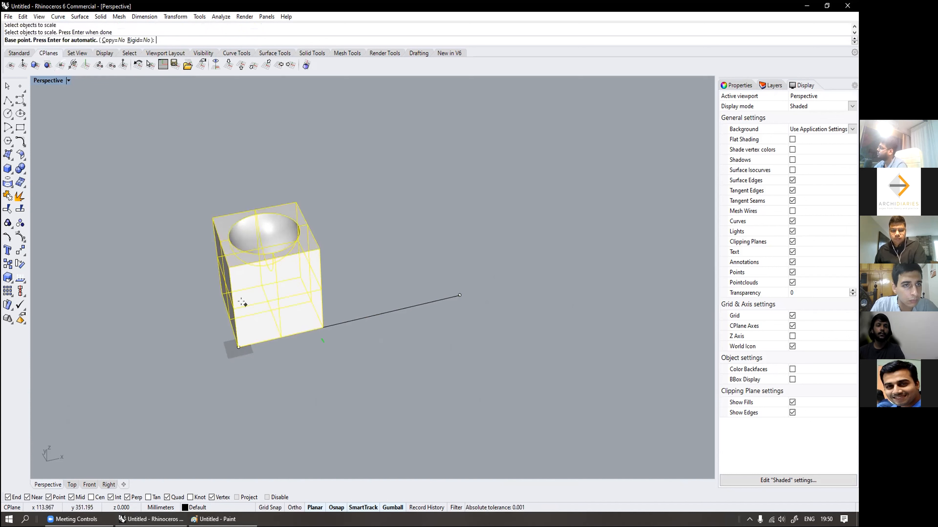
{"action": "left_click", "coordinate": [233, 343]}
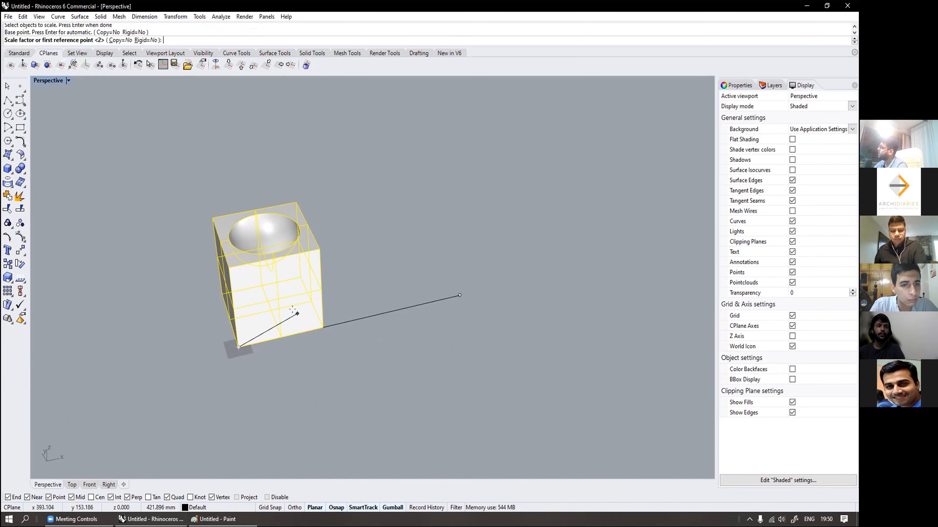
{"action": "left_click", "coordinate": [315, 325]}
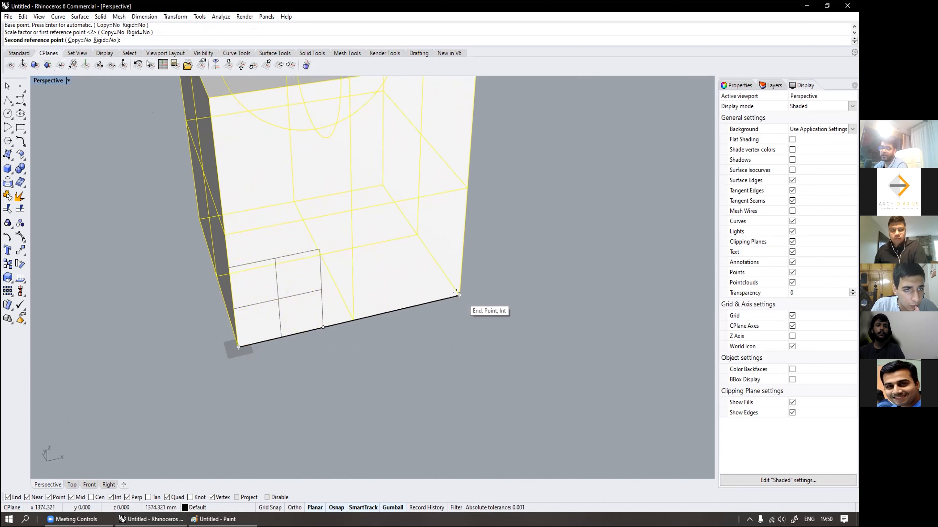
{"action": "left_click", "coordinate": [457, 293]}
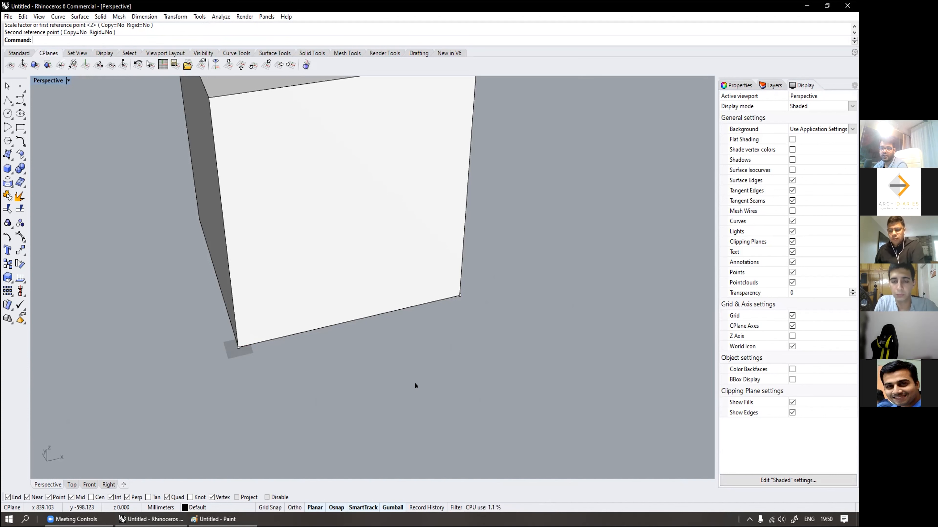
{"action": "scroll", "coordinate": [406, 370], "scroll_direction": "down", "scroll_amount": 5}
{"action": "scroll", "coordinate": [376, 325], "scroll_direction": "up", "scroll_amount": 5}
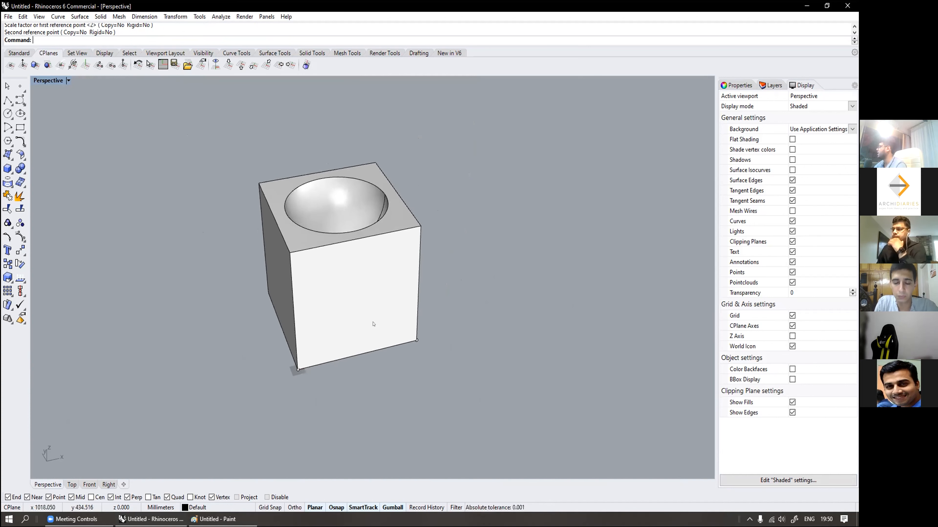
Step: Delete the enlarged box and undo that deletion
{"action": "left_click", "coordinate": [373, 323]}
{"action": "key", "text": "Delete"}
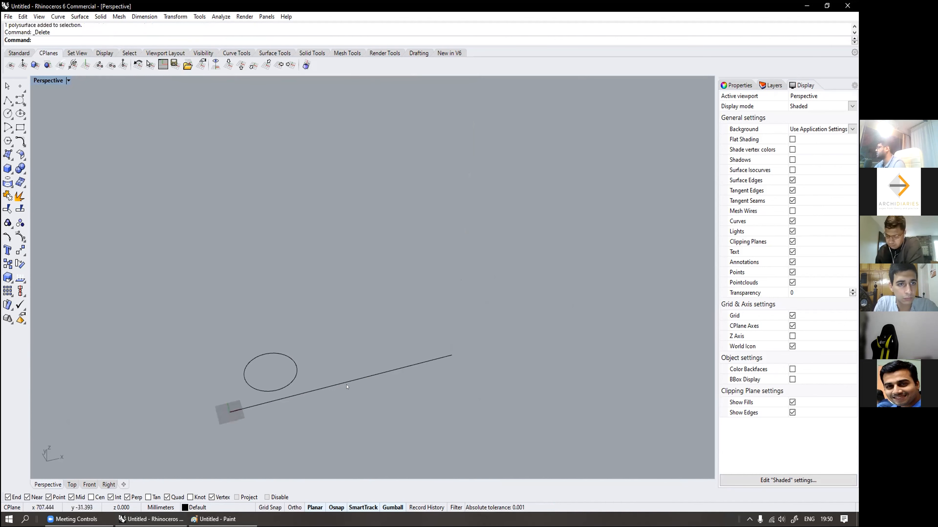
{"action": "key", "text": "ctrl+z"}
{"action": "key", "text": "Escape"}
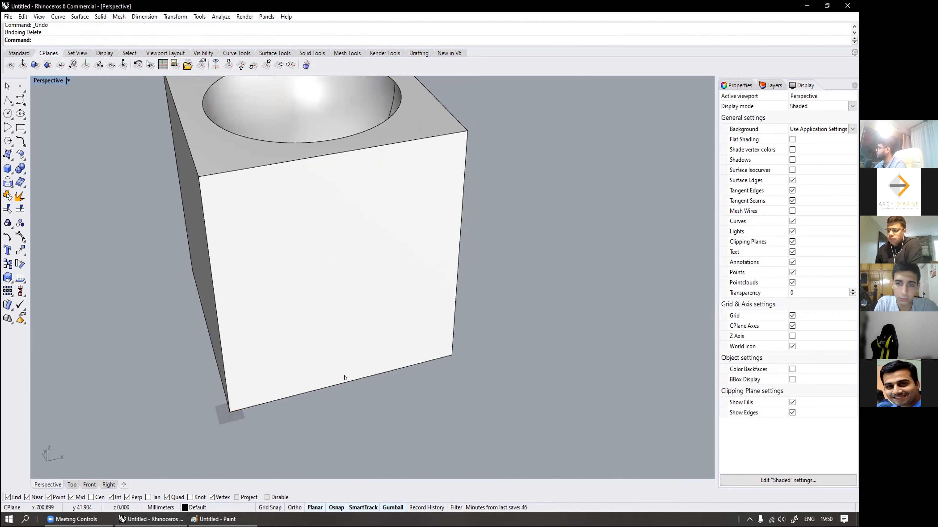
Step: Undo the reference scaling of the box and delete the guide line along its front bottom edge
{"action": "key", "text": "ctrl+z"}
{"action": "left_click", "coordinate": [351, 380]}
{"action": "key", "text": "Delete"}
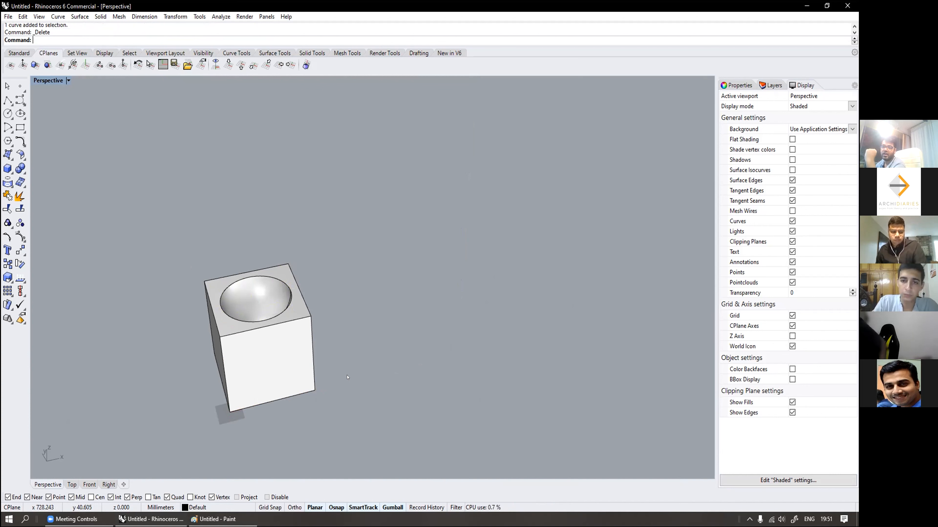
Step: Select the hollowed box
{"action": "scroll", "coordinate": [307, 347], "scroll_direction": "down", "scroll_amount": 2}
{"action": "left_click", "coordinate": [297, 354]}
{"action": "scroll", "coordinate": [255, 423], "scroll_direction": "up", "scroll_amount": 3}
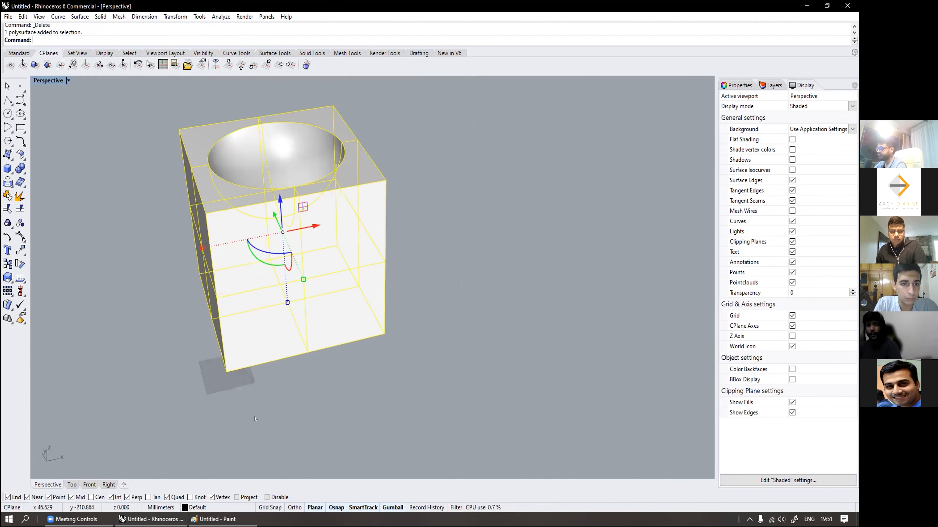
{"action": "scroll", "coordinate": [231, 343], "scroll_direction": "up", "scroll_amount": 3}
{"action": "type", "text": "Scale1D"}
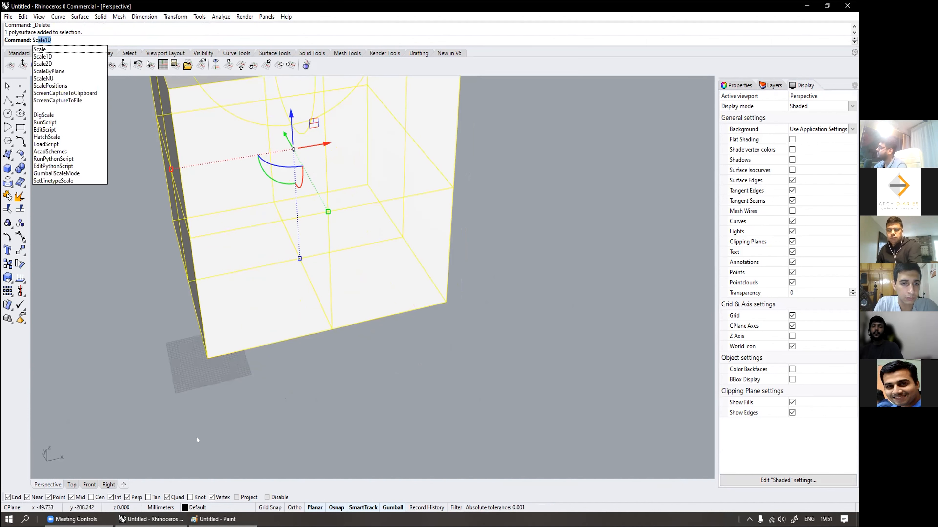
{"action": "key", "text": "Escape"}
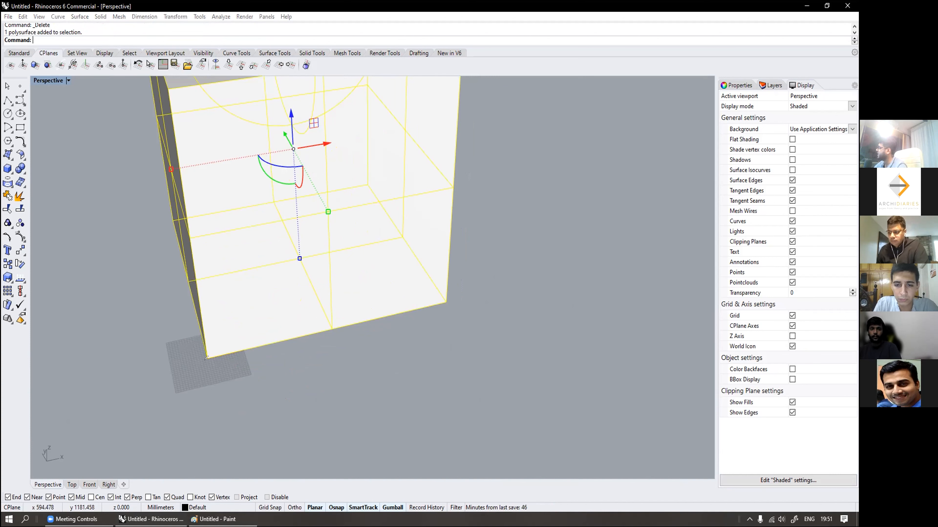
{"action": "mouse_move", "coordinate": [208, 368]}
{"action": "left_mouse_down"}
{"action": "mouse_move", "coordinate": [331, 366]}
{"action": "mouse_move", "coordinate": [440, 307]}
{"action": "left_mouse_up"}
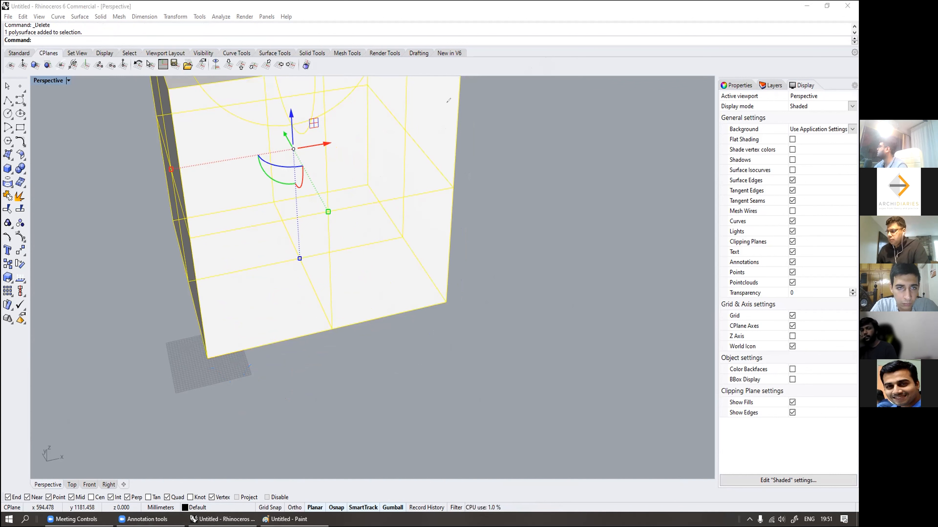
{"action": "scroll", "coordinate": [187, 263], "scroll_direction": "down", "scroll_amount": 4}
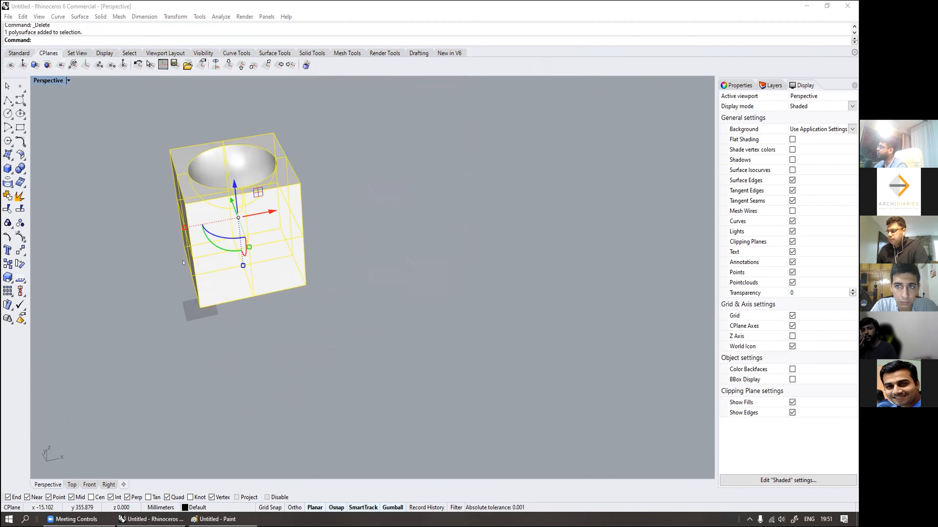
Step: Scale the box from its origin corner by reference, setting its front bottom edge to 2000 mm
{"action": "type", "text": "Sc"}
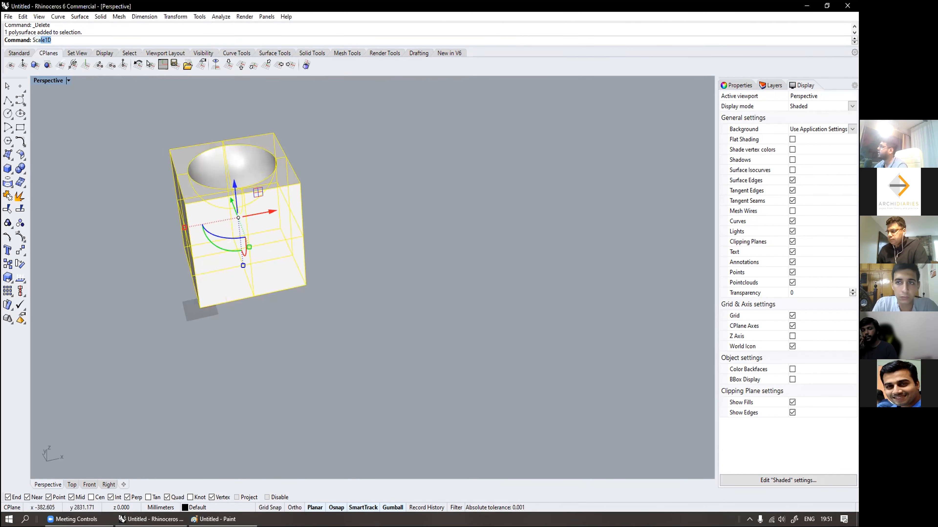
{"action": "type", "text": "ale"}
{"action": "key", "text": "Return"}
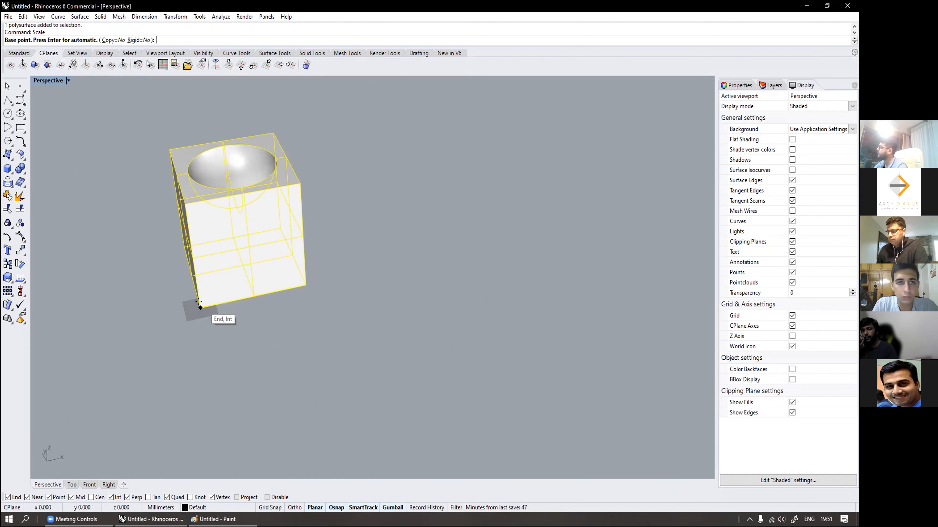
{"action": "left_click", "coordinate": [201, 307]}
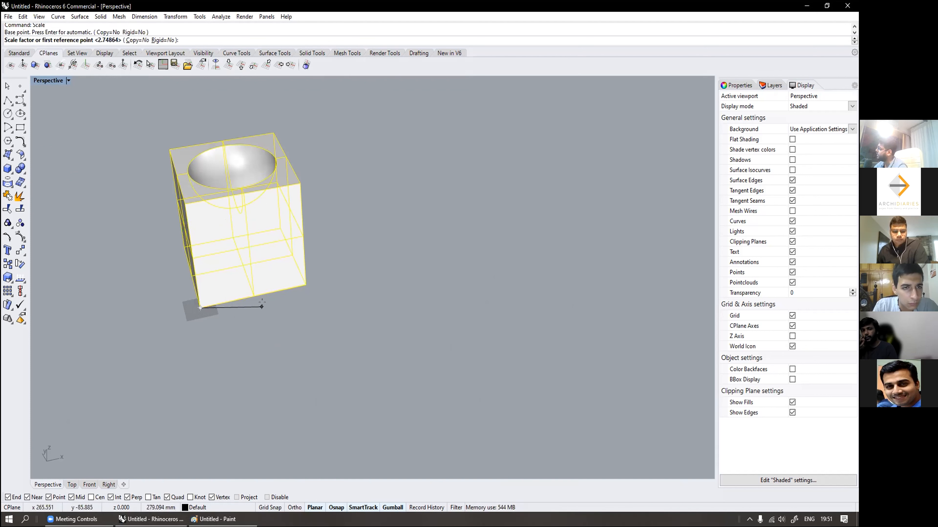
{"action": "left_click", "coordinate": [305, 284]}
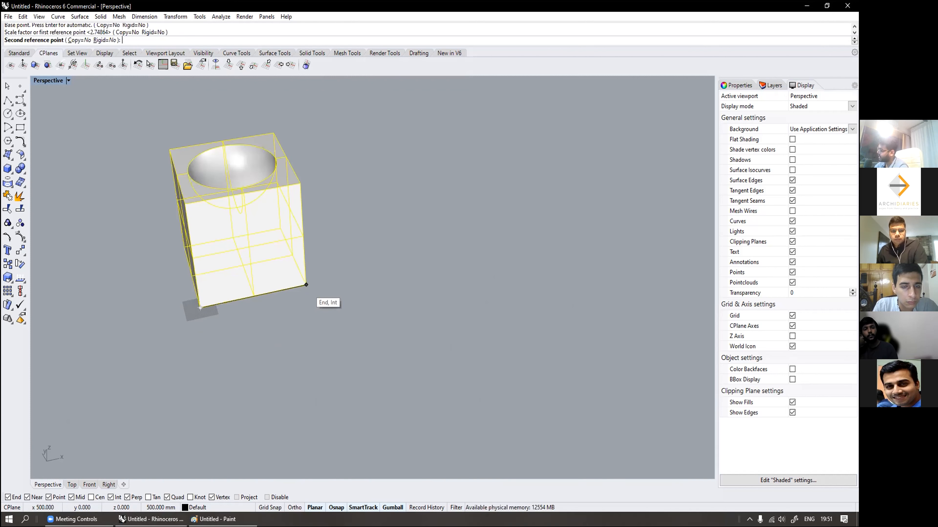
{"action": "type", "text": "2000"}
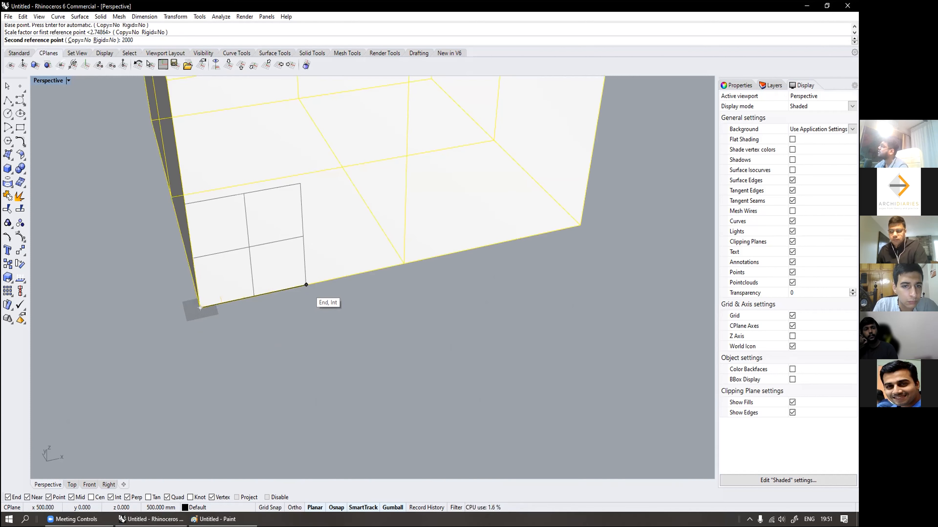
{"action": "key", "text": "Return"}
{"action": "scroll", "coordinate": [300, 270], "scroll_direction": "down", "scroll_amount": 12}
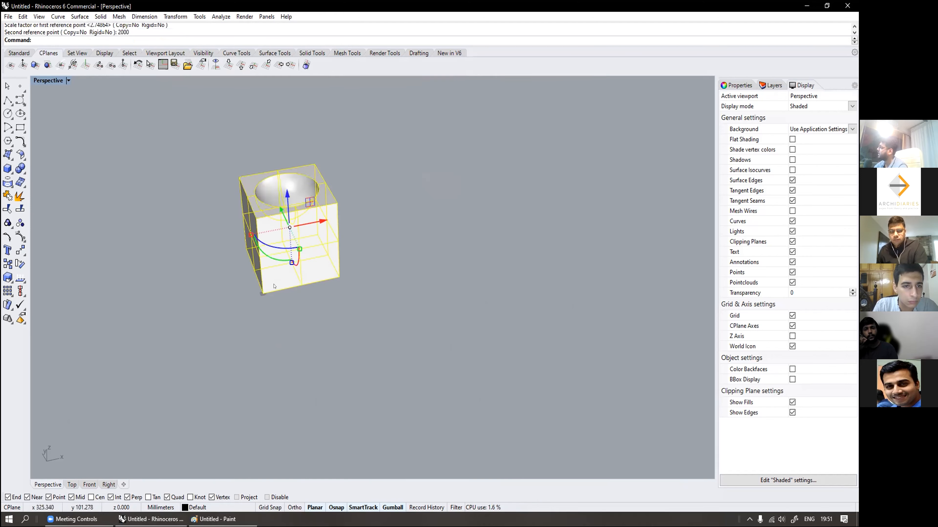
{"action": "scroll", "coordinate": [300, 270], "scroll_direction": "up", "scroll_amount": 6}
{"action": "right_click_drag", "start_coordinate": [300, 270], "coordinate": [274, 315], "text": "shift"}
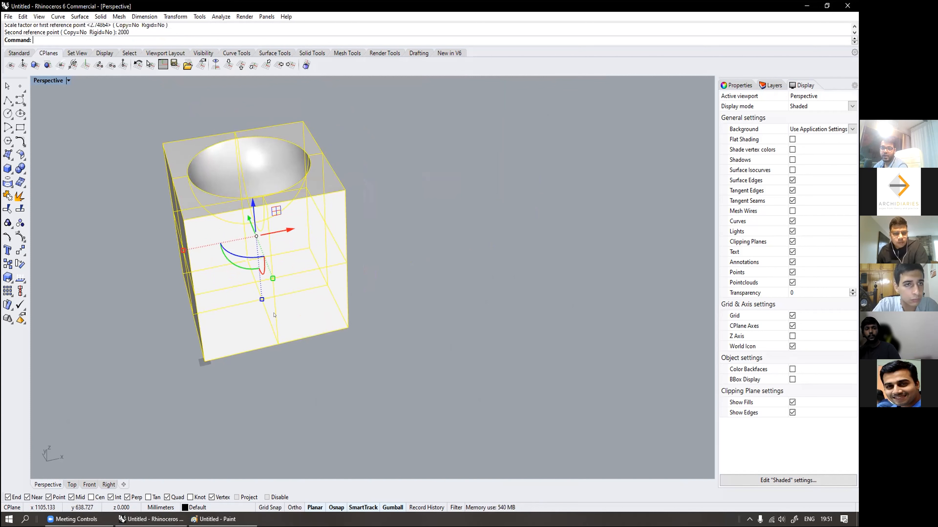
Step: Deselect the box and measure the length of its front bottom edge with the Distance command
{"action": "key", "text": "Escape"}
{"action": "right_click_drag", "start_coordinate": [261, 311], "coordinate": [263, 329]}
{"action": "type", "text": "Distance"}
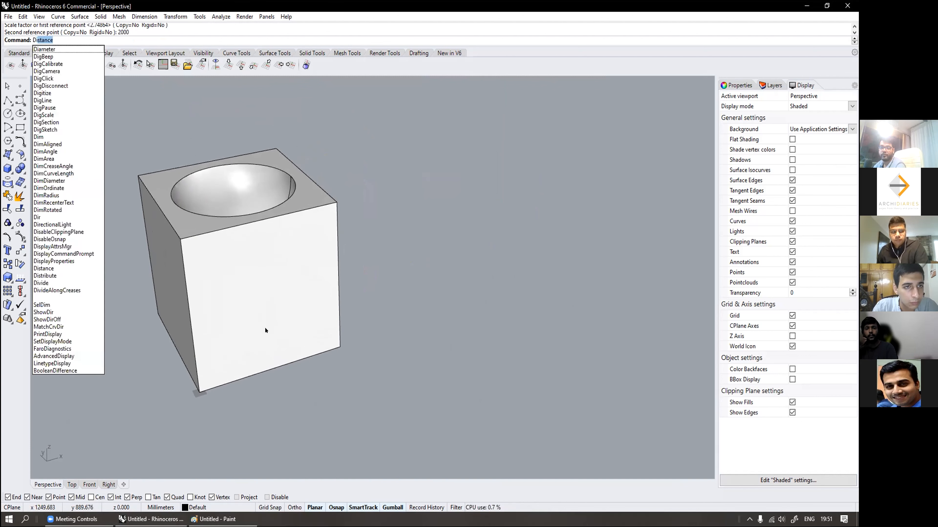
{"action": "key", "text": "Return"}
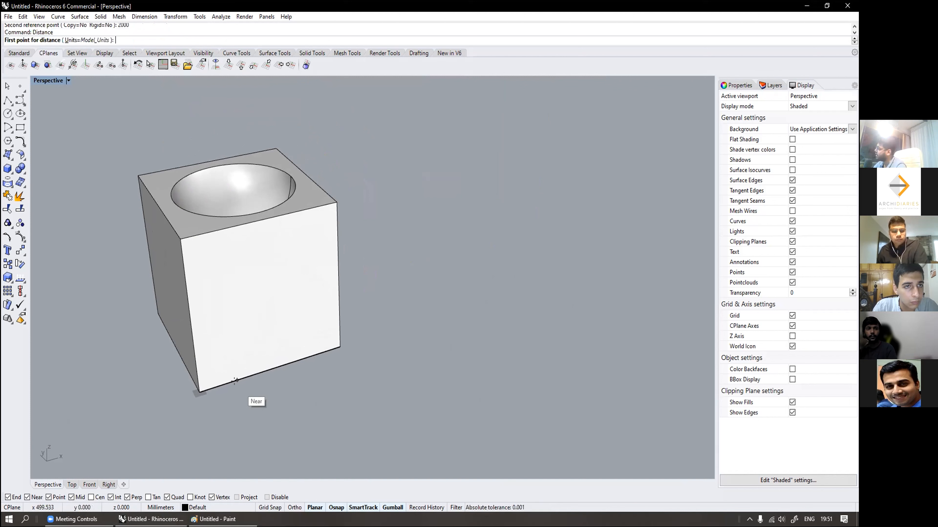
{"action": "left_click", "coordinate": [217, 386]}
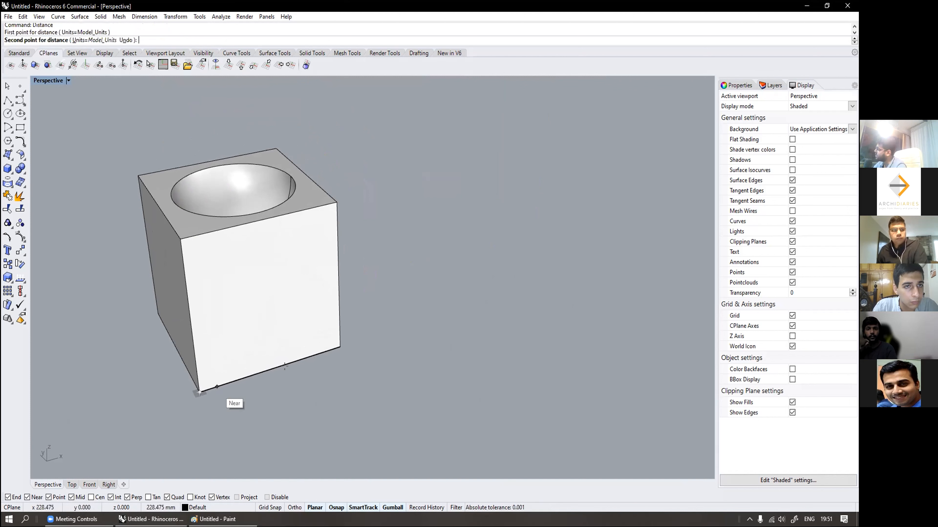
{"action": "left_click", "coordinate": [340, 347]}
{"action": "left_click_drag", "start_coordinate": [37, 31], "coordinate": [46, 30]}
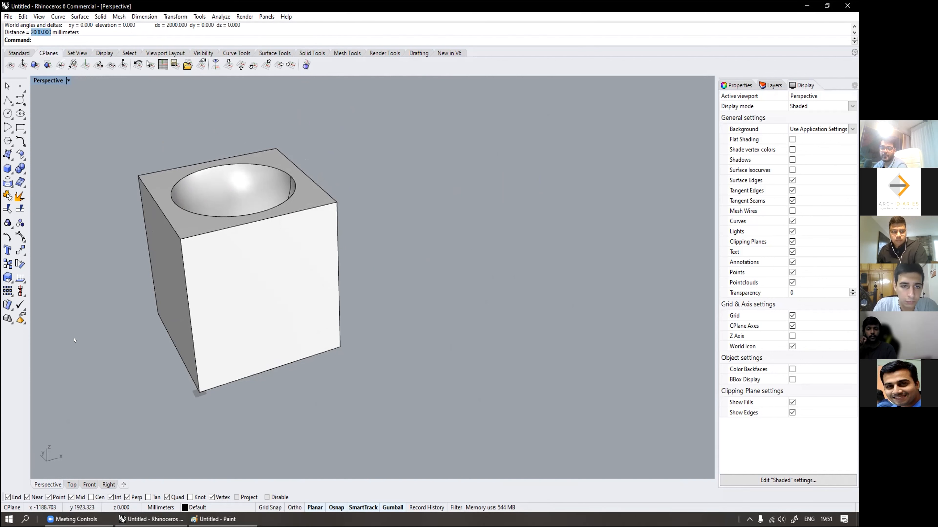
Step: Undo the reference scaling of the box
{"action": "key", "text": "ctrl+z"}
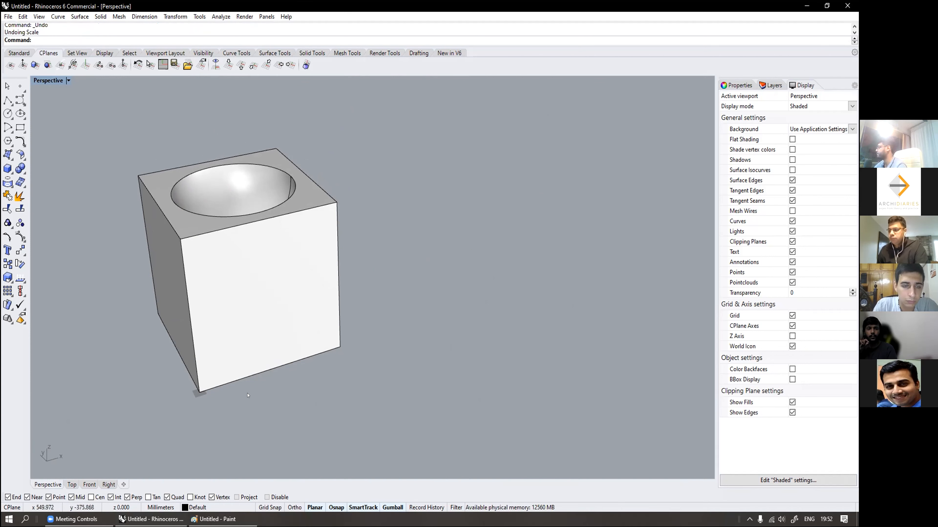
{"action": "left_click", "coordinate": [239, 369]}
{"action": "scroll", "coordinate": [206, 399], "scroll_direction": "up", "scroll_amount": 10}
{"action": "right_click_drag", "start_coordinate": [194, 303], "coordinate": [273, 328], "text": "shift"}
{"action": "right_click_drag", "start_coordinate": [273, 328], "coordinate": [251, 309]}
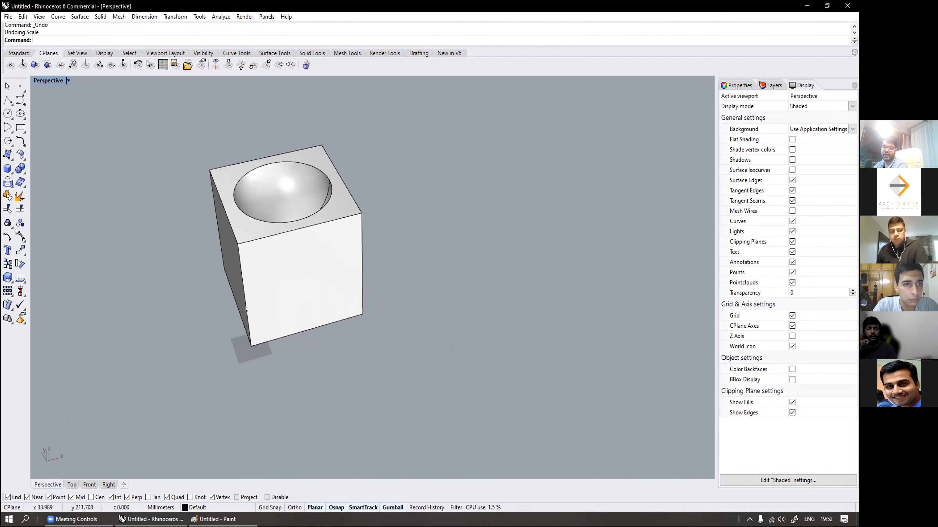
Step: Stretch the box about 5.28 times along its front bottom edge with Scale1D from the origin corner, and undo the stretch
{"action": "type", "text": "Scale"}
{"action": "left_click", "coordinate": [43, 57]}
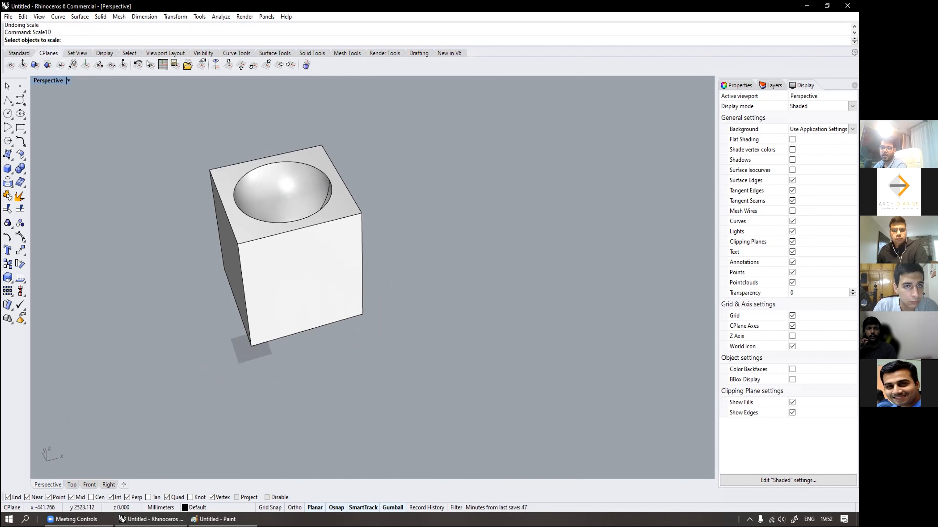
{"action": "scroll", "coordinate": [237, 263], "scroll_direction": "down", "scroll_amount": 1}
{"action": "left_click", "coordinate": [238, 263]}
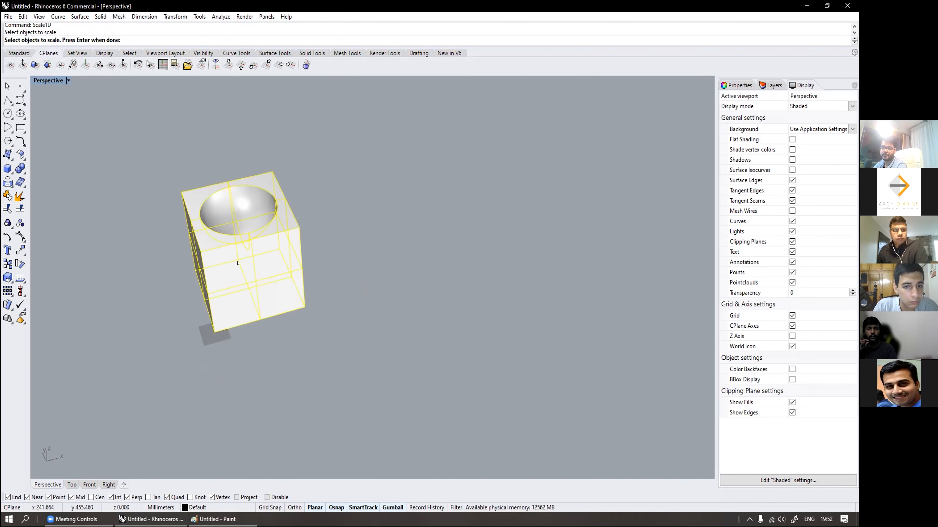
{"action": "key", "text": "Return"}
{"action": "right_click_drag", "start_coordinate": [219, 329], "coordinate": [242, 318]}
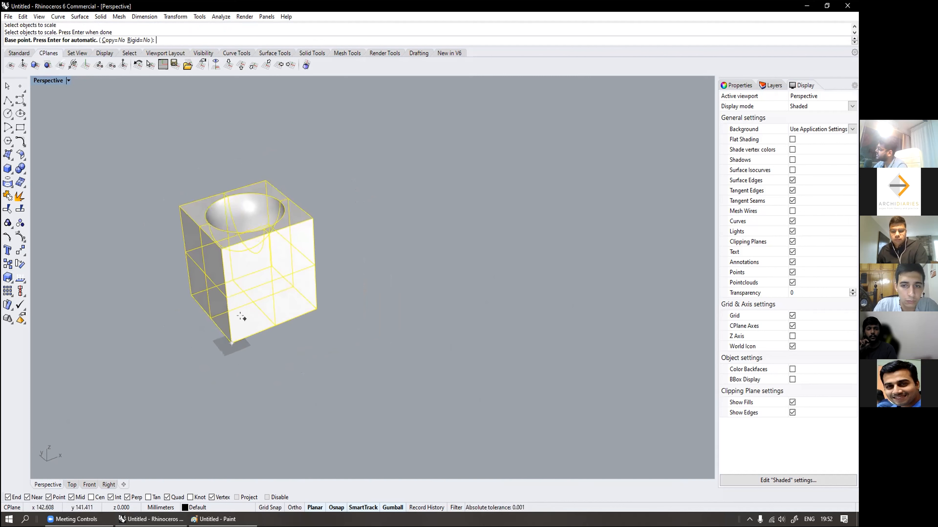
{"action": "left_click", "coordinate": [228, 340]}
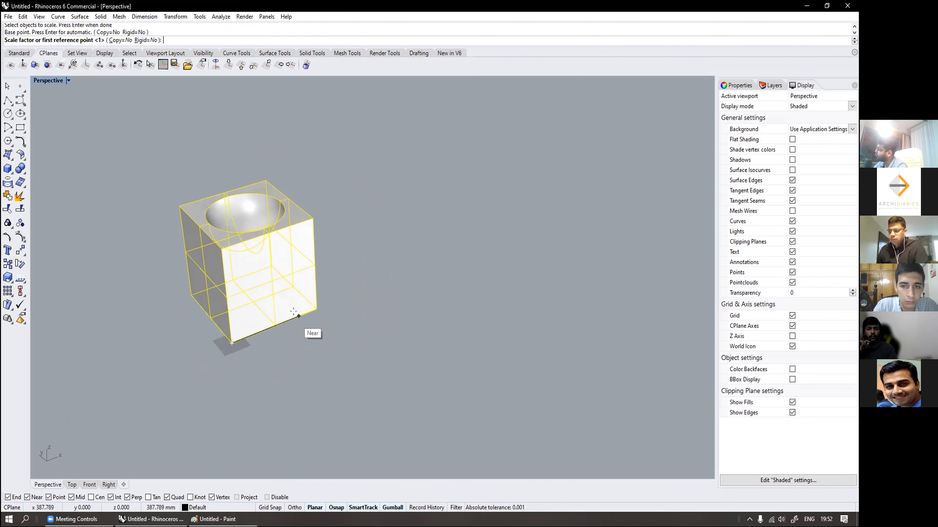
{"action": "left_click", "coordinate": [307, 308]}
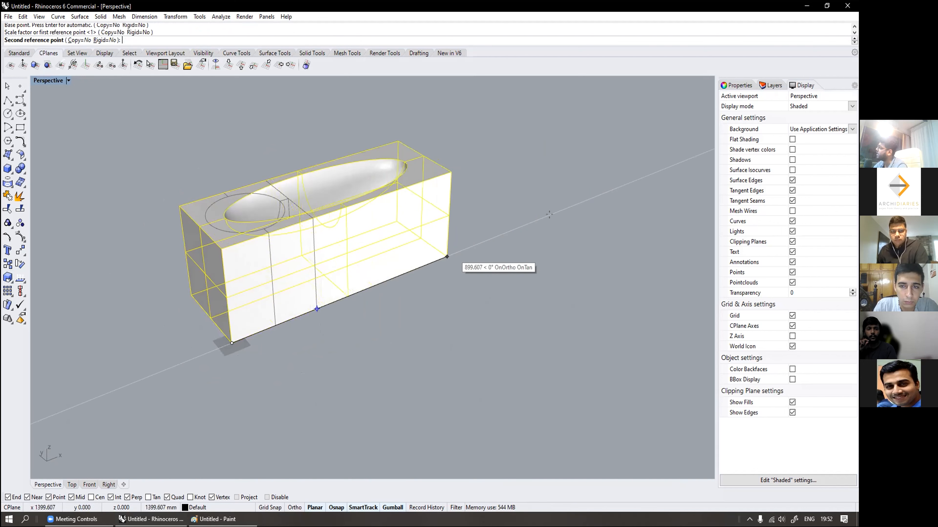
{"action": "left_click", "coordinate": [588, 200]}
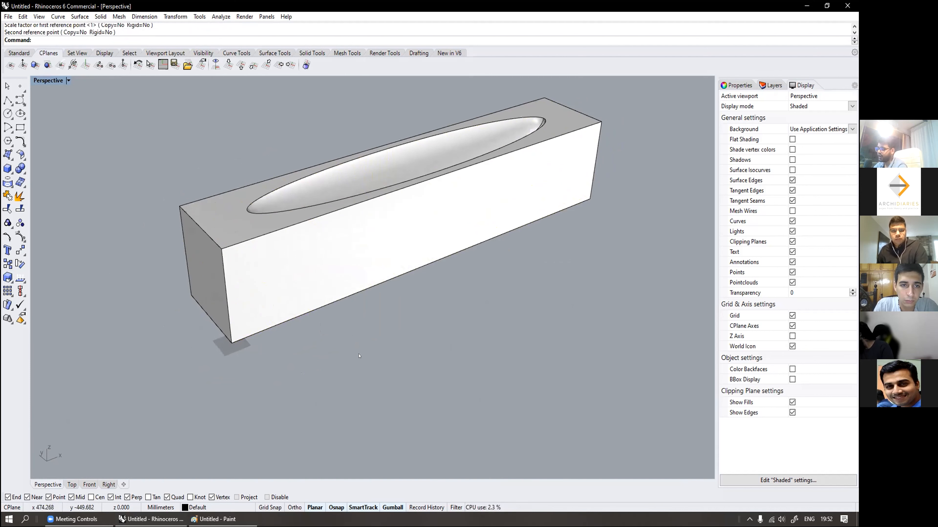
{"action": "key", "text": "ctrl+z"}
Step: Stretch the box vertically about 3.26 times with Scale1D from the far end of its front bottom edge, and undo the stretch
{"action": "type", "text": "Scale1D"}
{"action": "key", "text": "Return"}
{"action": "left_click", "coordinate": [317, 309]}
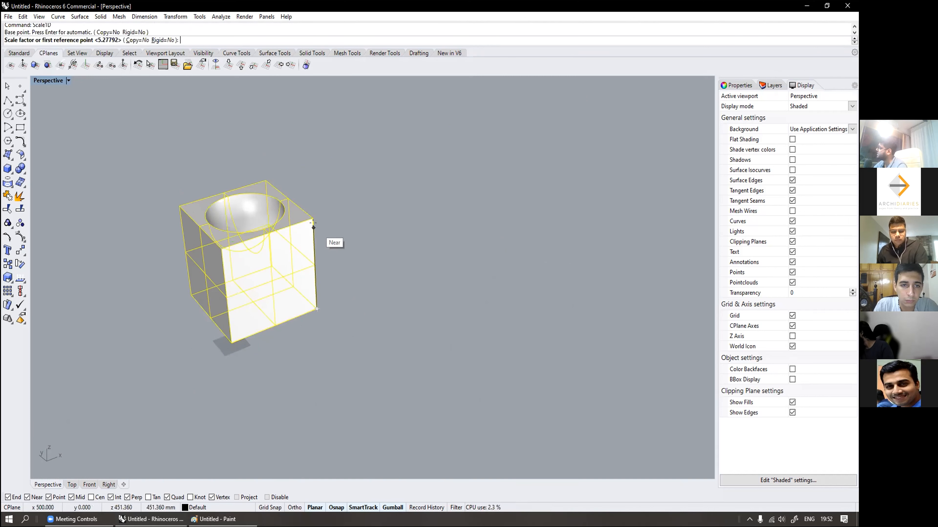
{"action": "left_click", "coordinate": [313, 218]}
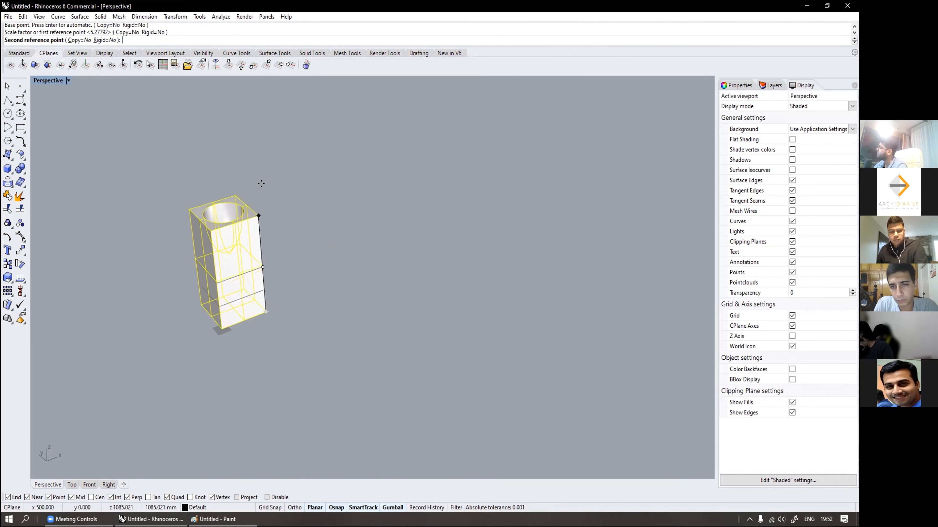
{"action": "left_click", "coordinate": [262, 147]}
{"action": "right_click_drag", "start_coordinate": [262, 148], "coordinate": [255, 242]}
{"action": "key", "text": "ctrl+z"}
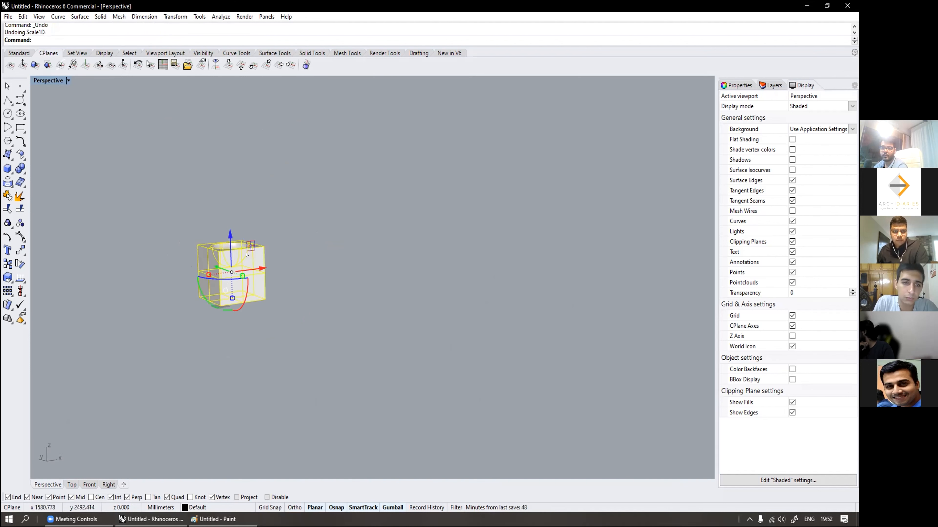
{"action": "scroll", "coordinate": [243, 256], "scroll_direction": "up", "scroll_amount": 3}
{"action": "key", "text": "Escape"}
{"action": "left_click", "coordinate": [303, 302]}
{"action": "right_click_drag", "start_coordinate": [301, 305], "coordinate": [276, 333]}
{"action": "left_click", "coordinate": [260, 352]}
{"action": "left_click", "coordinate": [216, 369]}
{"action": "left_click", "coordinate": [252, 356]}
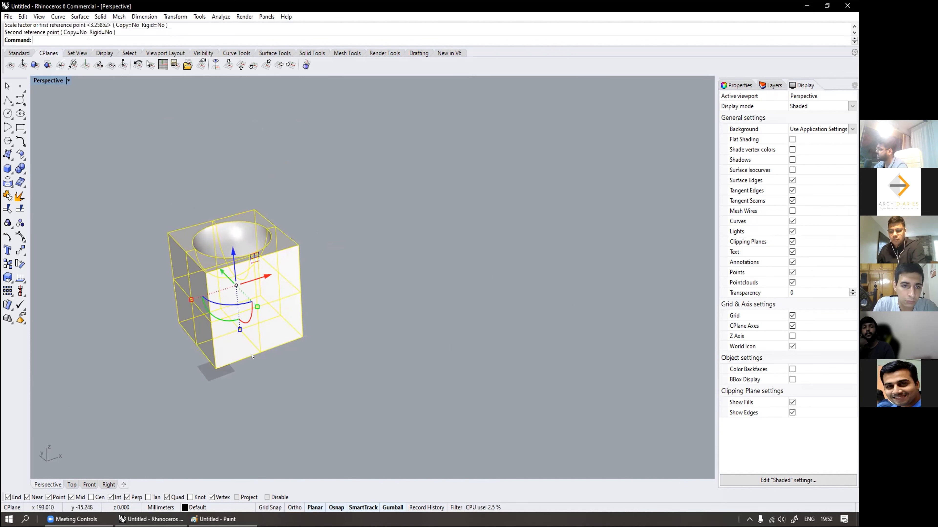
Step: Try to stretch the box both ways along its front bottom edge with Scale1D, using the edge's midpoint as base point
{"action": "key", "text": "Return"}
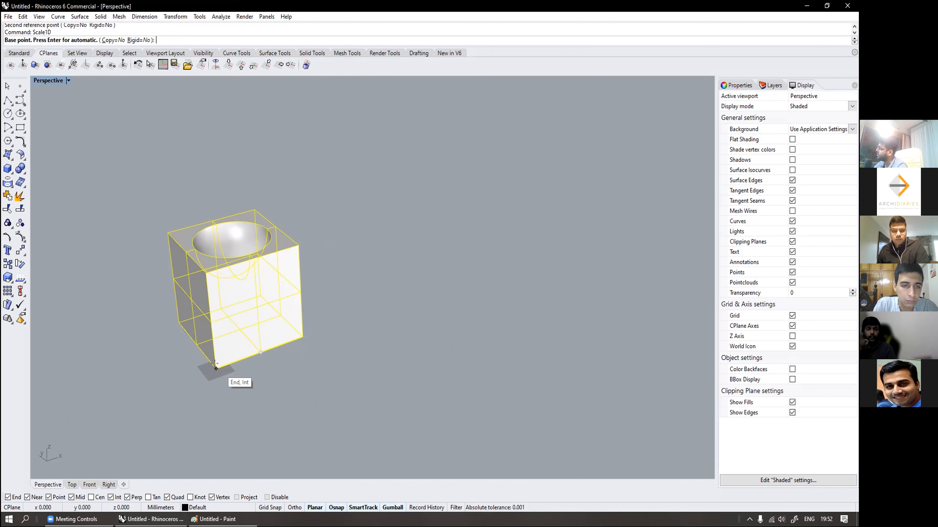
{"action": "left_click", "coordinate": [260, 352]}
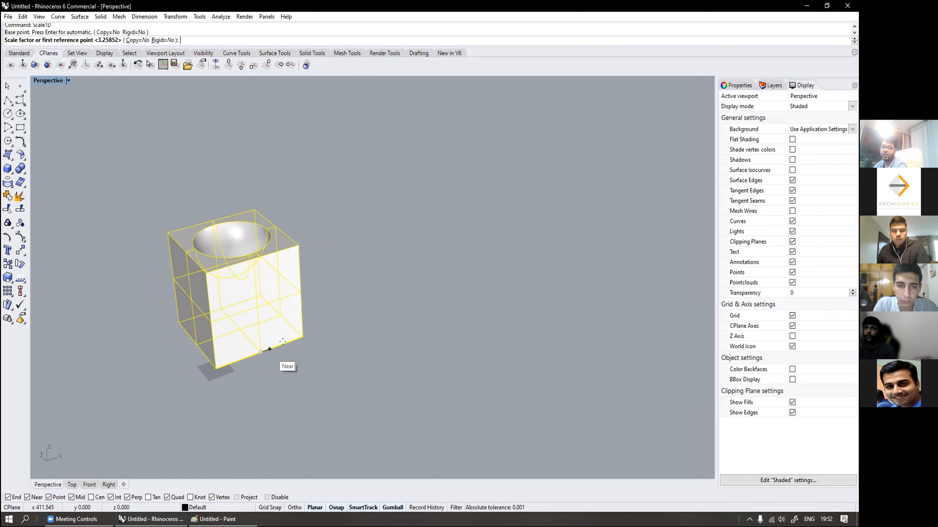
{"action": "left_click", "coordinate": [303, 337]}
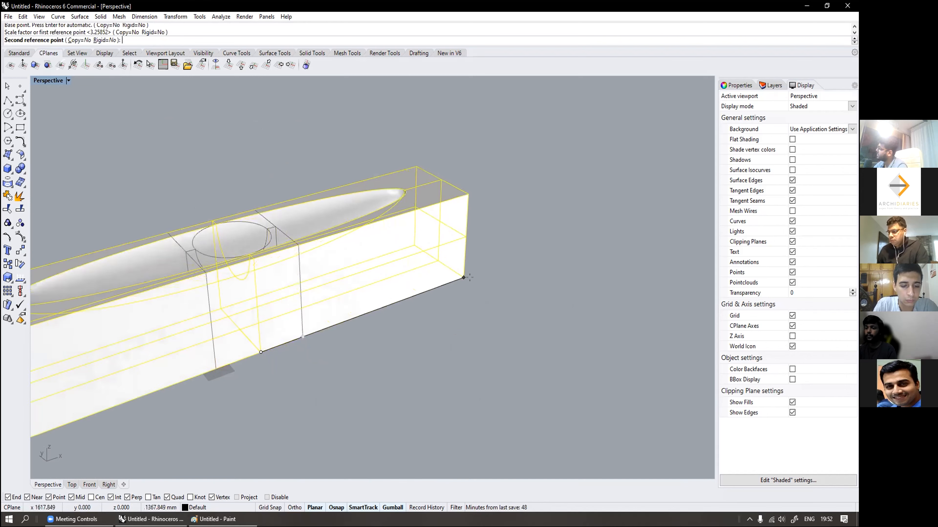
{"action": "scroll", "coordinate": [370, 302], "scroll_direction": "down", "scroll_amount": 3}
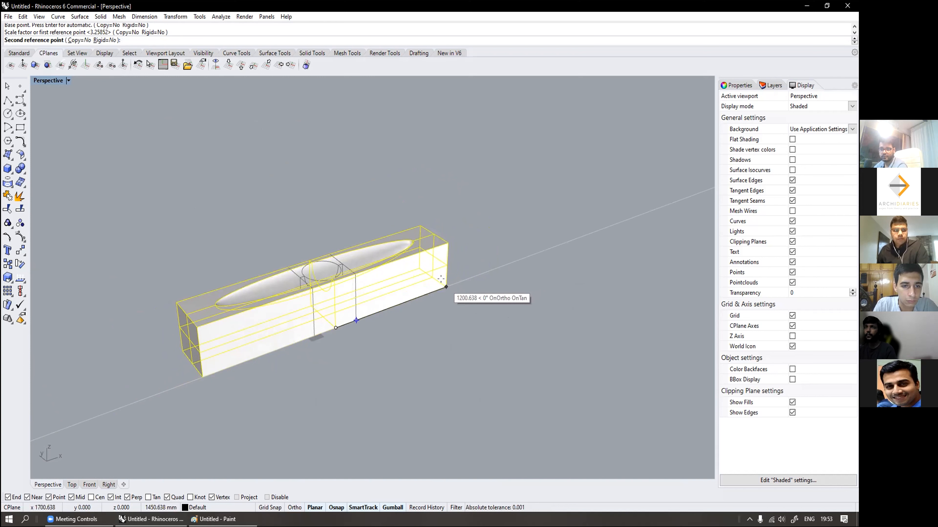
{"action": "left_click", "coordinate": [446, 287]}
{"action": "scroll", "coordinate": [361, 317], "scroll_direction": "up", "scroll_amount": 3}
{"action": "key", "text": "Escape"}
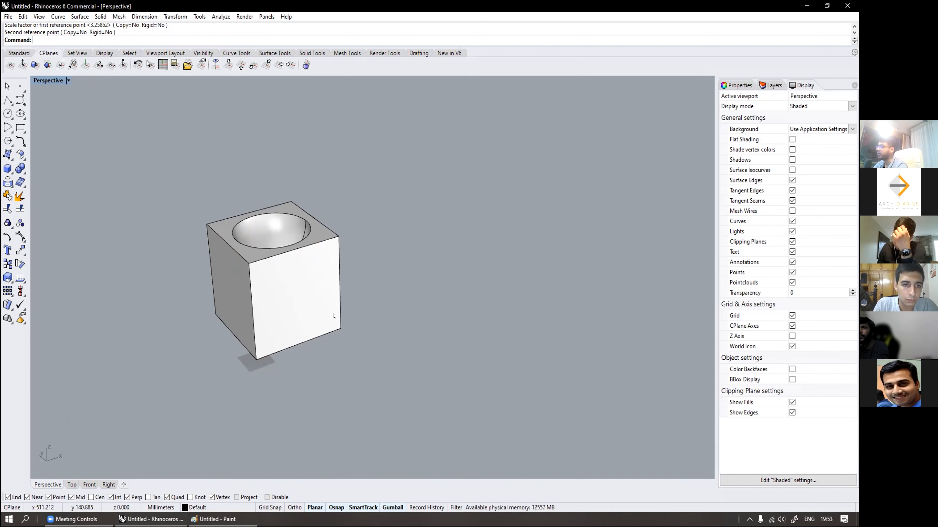
Step: Scale the box by a factor of 2 in the ground-plane directions with Scale2D, using its front bottom corner at the origin as base point
{"action": "left_click", "coordinate": [319, 317]}
{"action": "left_click", "coordinate": [174, 103]}
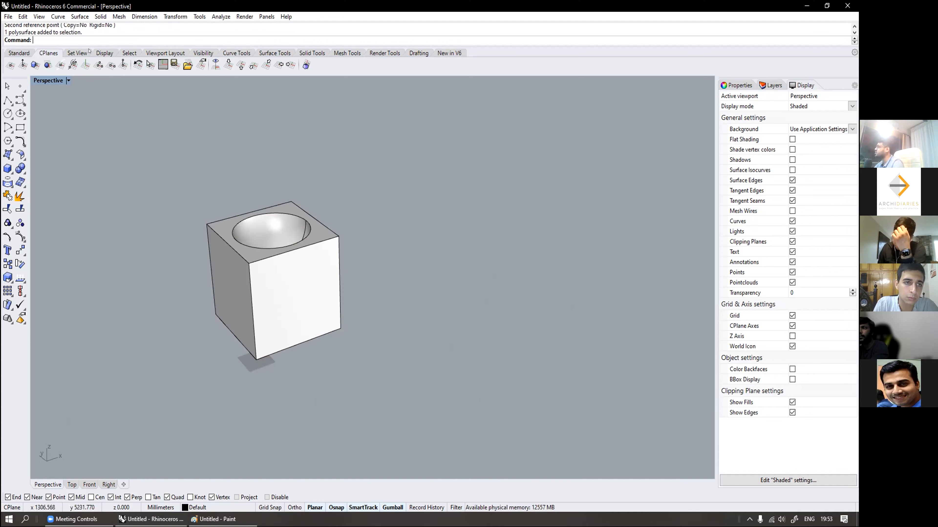
{"action": "left_click", "coordinate": [275, 283]}
{"action": "type", "text": "sca"}
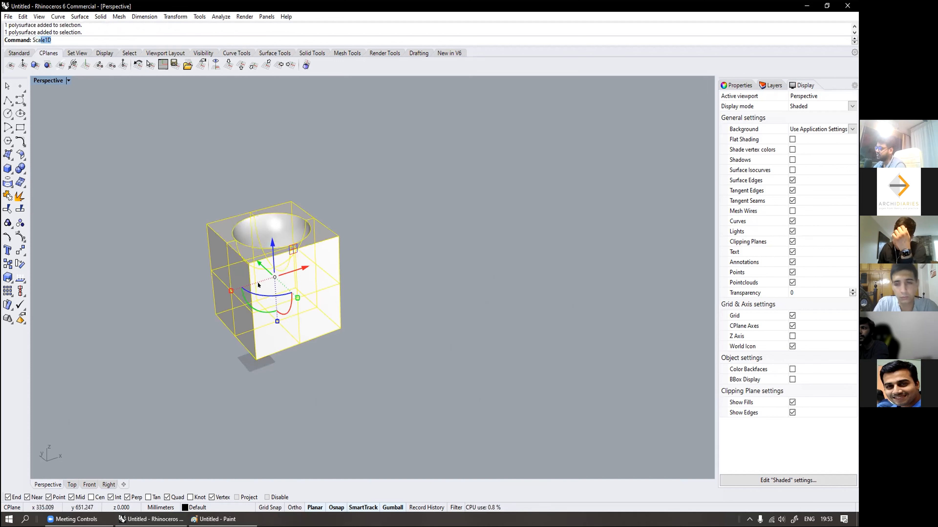
{"action": "left_click", "coordinate": [47, 65]}
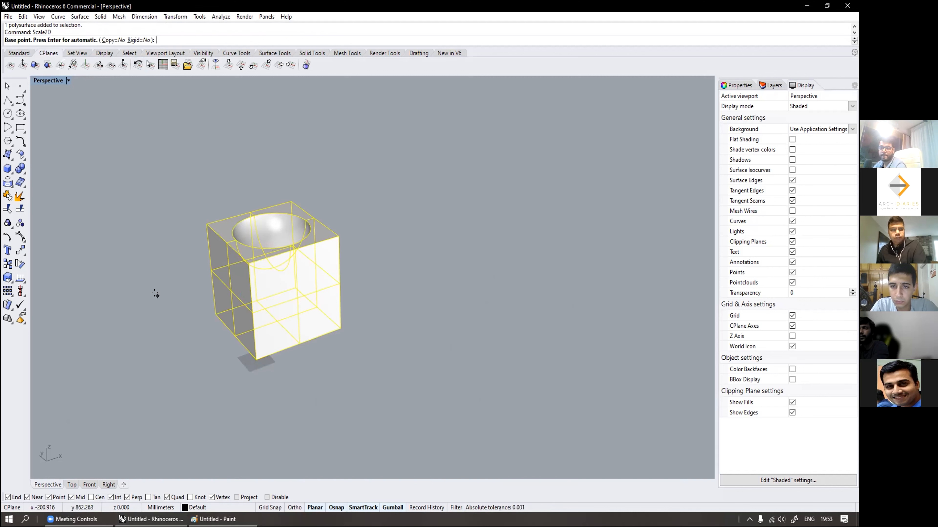
{"action": "scroll", "coordinate": [187, 296], "scroll_direction": "down", "scroll_amount": 1}
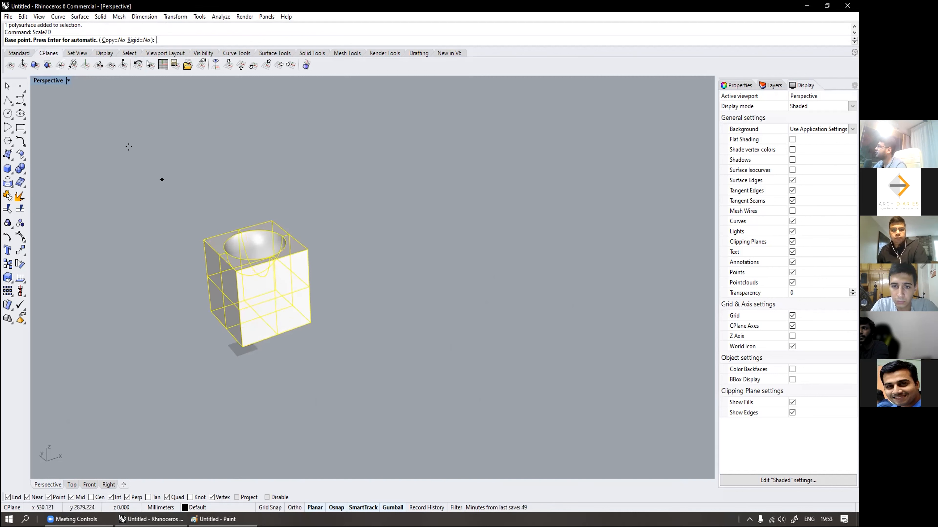
{"action": "scroll", "coordinate": [241, 347], "scroll_direction": "up", "scroll_amount": 2}
{"action": "left_click", "coordinate": [241, 345]}
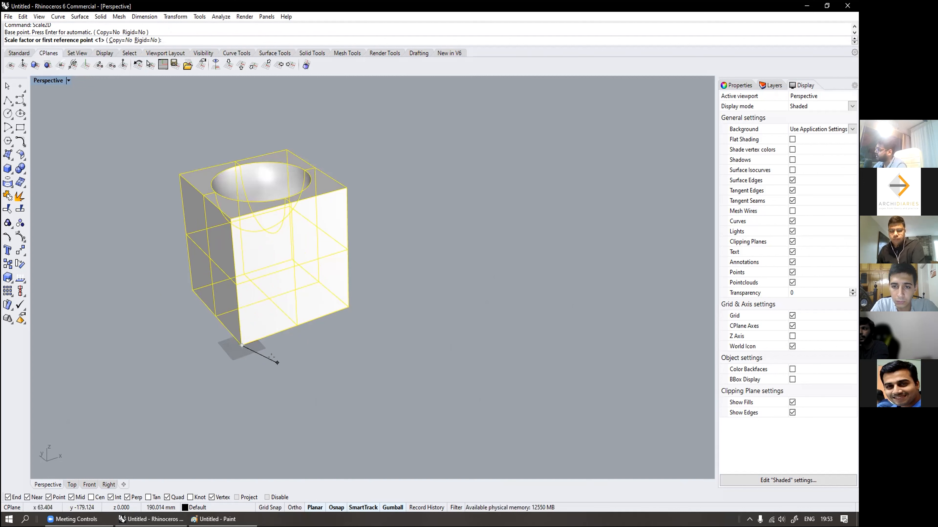
{"action": "key", "text": "Return"}
{"action": "key", "text": "Escape"}
{"action": "scroll", "coordinate": [291, 226], "scroll_direction": "down", "scroll_amount": 2}
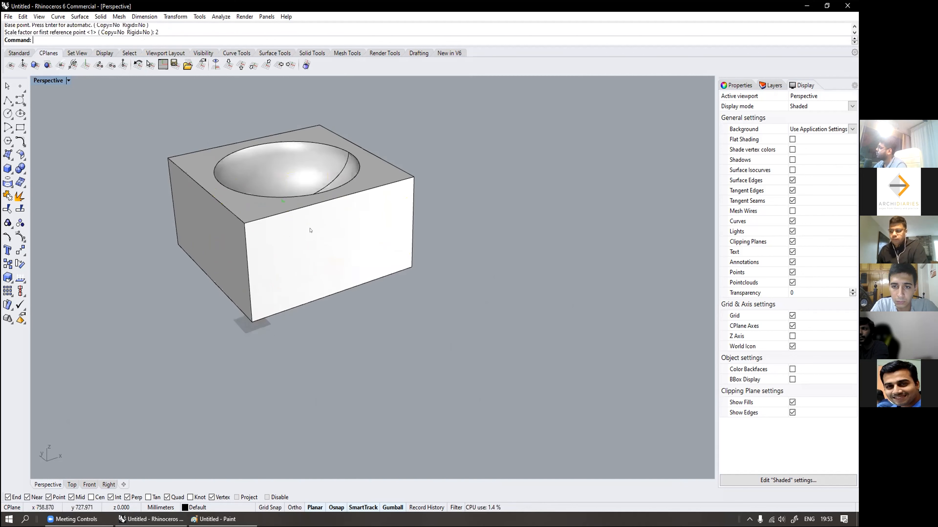
{"action": "right_click_drag", "start_coordinate": [323, 232], "coordinate": [277, 286]}
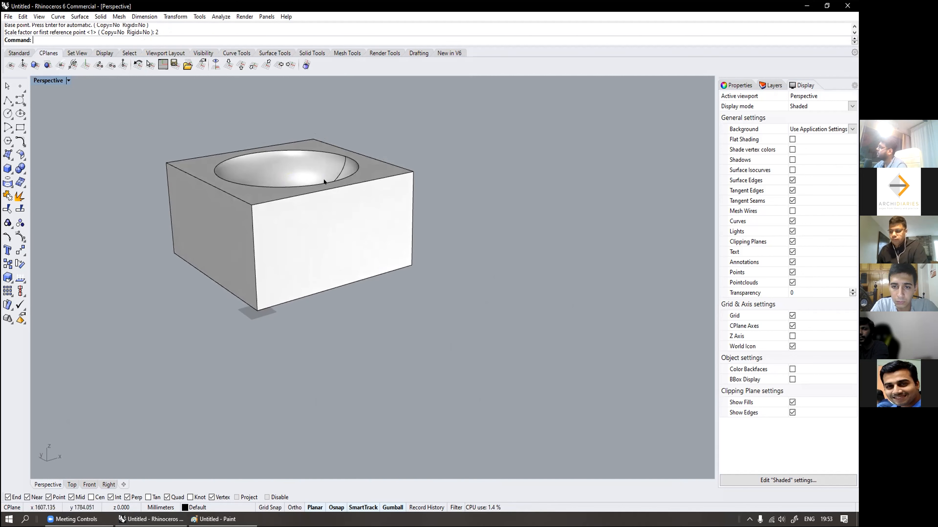
{"action": "scroll", "coordinate": [318, 182], "scroll_direction": "up", "scroll_amount": 2}
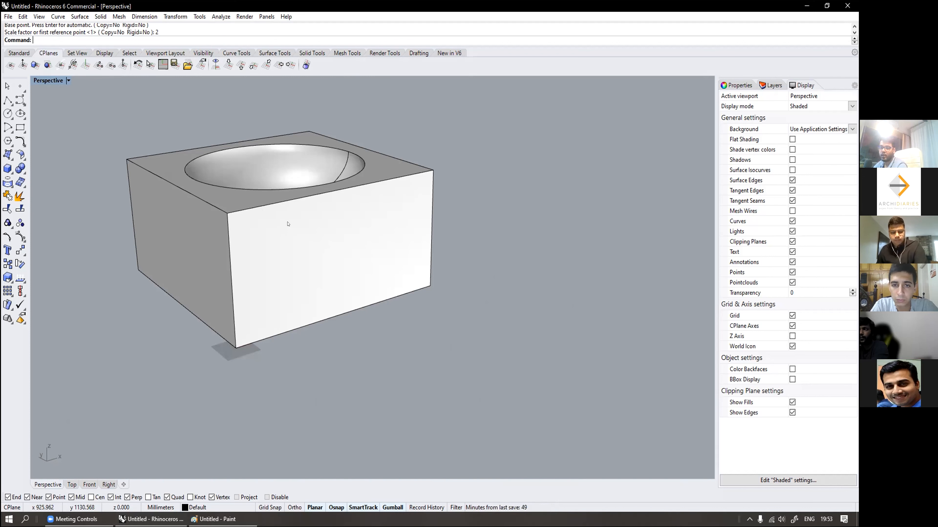
{"action": "scroll", "coordinate": [288, 223], "scroll_direction": "down", "scroll_amount": 5}
{"action": "left_click_drag", "start_coordinate": [287, 223], "coordinate": [284, 301]}
{"action": "key", "text": "Return"}
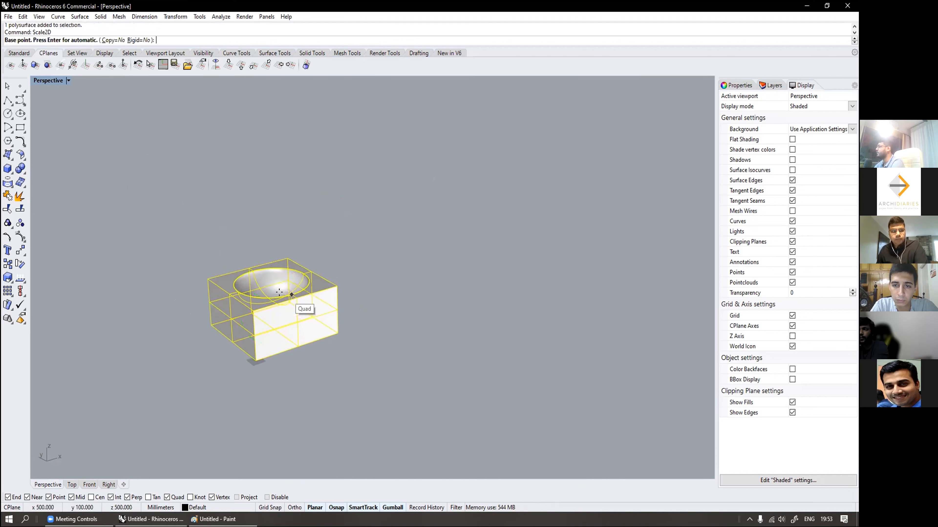
{"action": "key", "text": "Escape"}
{"action": "key", "text": "Escape"}
Step: Delete the hollowed box and the leftover circle curve so the scene is empty
{"action": "left_click", "coordinate": [281, 292]}
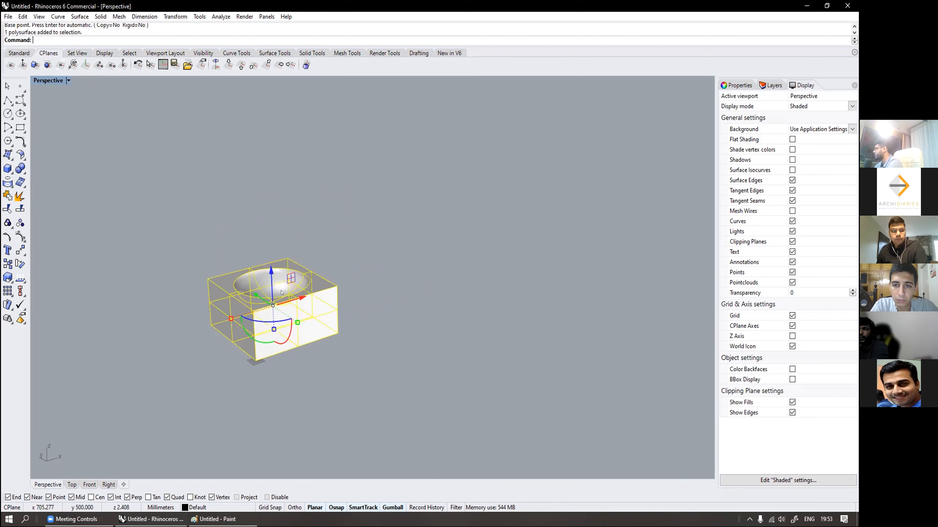
{"action": "key", "text": "Delete"}
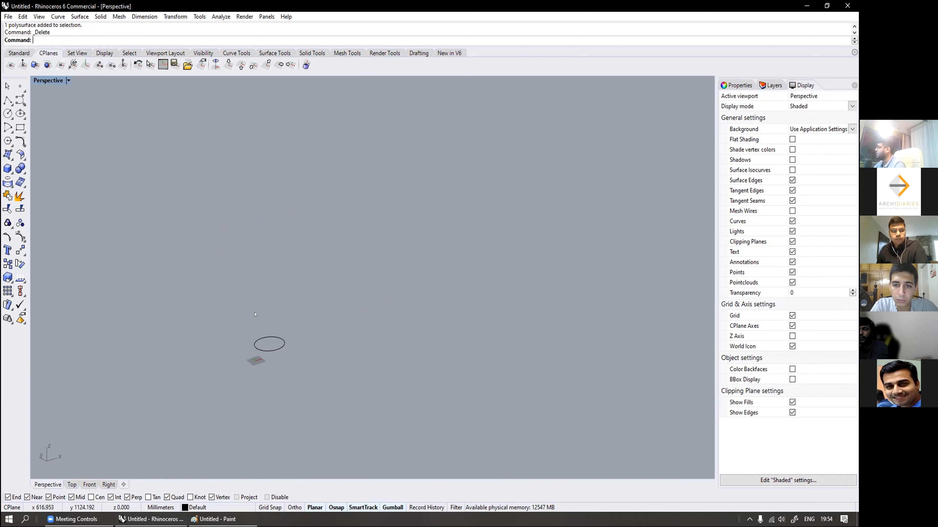
{"action": "scroll", "coordinate": [269, 357], "scroll_direction": "up", "scroll_amount": 4}
{"action": "left_click_drag", "start_coordinate": [245, 307], "coordinate": [246, 306]}
{"action": "key", "text": "Delete"}
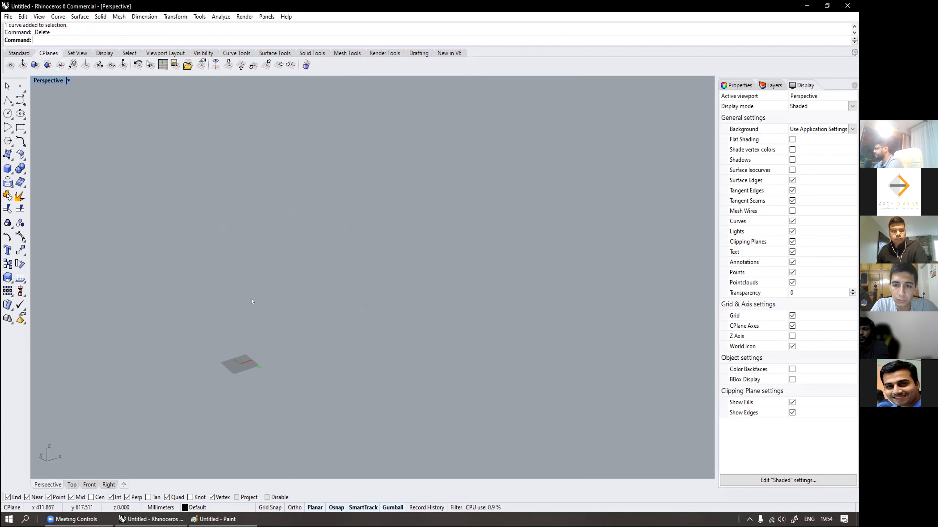
Step: Switch to the four-viewport layout and show the whole construction-plane grid in each viewport
{"action": "right_click_drag", "start_coordinate": [248, 302], "coordinate": [279, 340]}
{"action": "scroll", "coordinate": [241, 286], "scroll_direction": "up", "scroll_amount": 5}
{"action": "scroll", "coordinate": [244, 338], "scroll_direction": "up", "scroll_amount": 5}
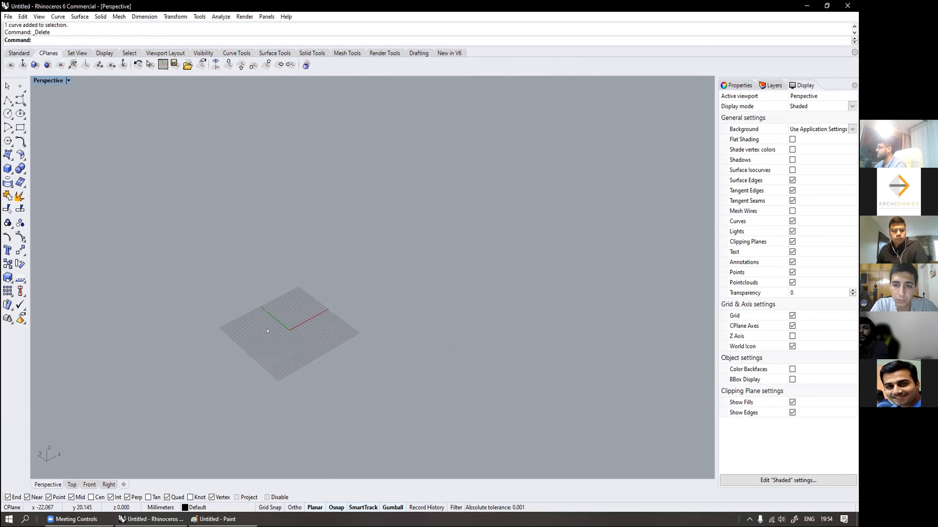
{"action": "scroll", "coordinate": [282, 339], "scroll_direction": "up", "scroll_amount": 3}
{"action": "scroll", "coordinate": [283, 339], "scroll_direction": "up", "scroll_amount": 3}
{"action": "scroll", "coordinate": [283, 339], "scroll_direction": "down", "scroll_amount": 3}
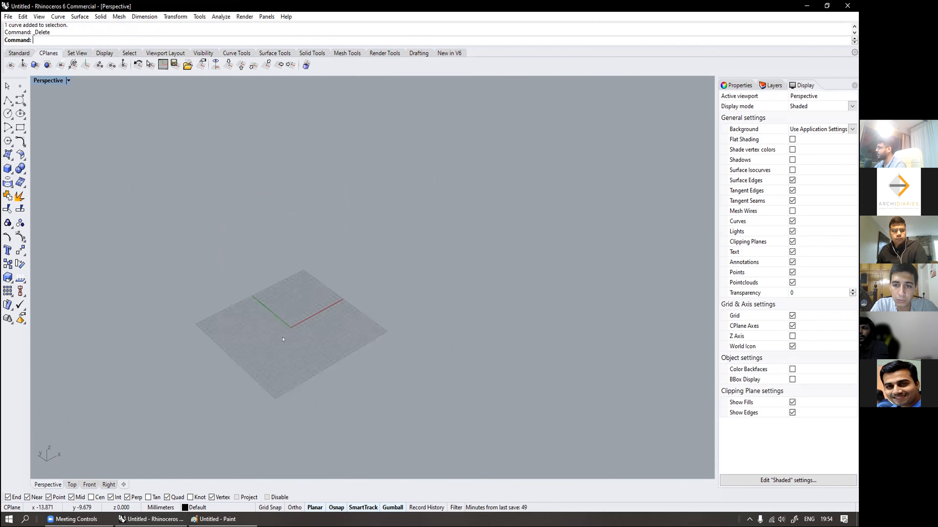
{"action": "right_click_drag", "start_coordinate": [283, 340], "coordinate": [242, 255], "text": "shift"}
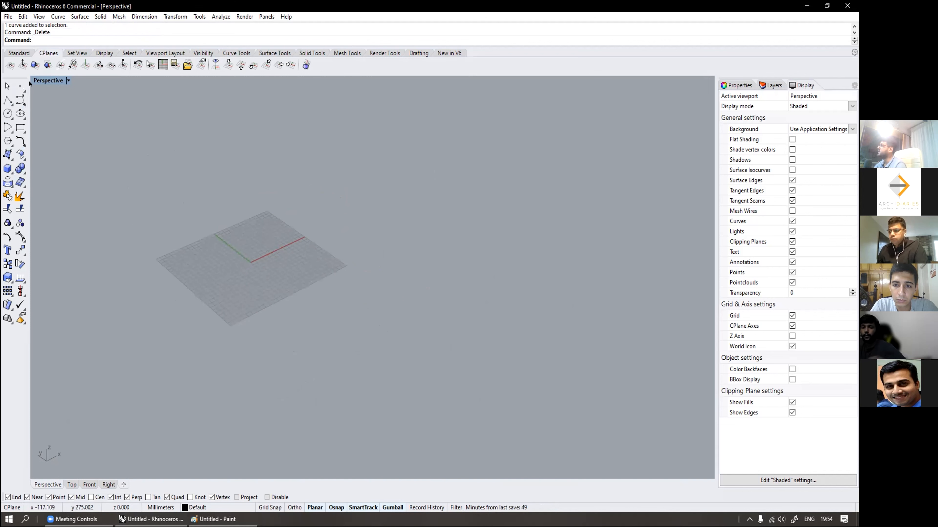
{"action": "double_click", "coordinate": [38, 81]}
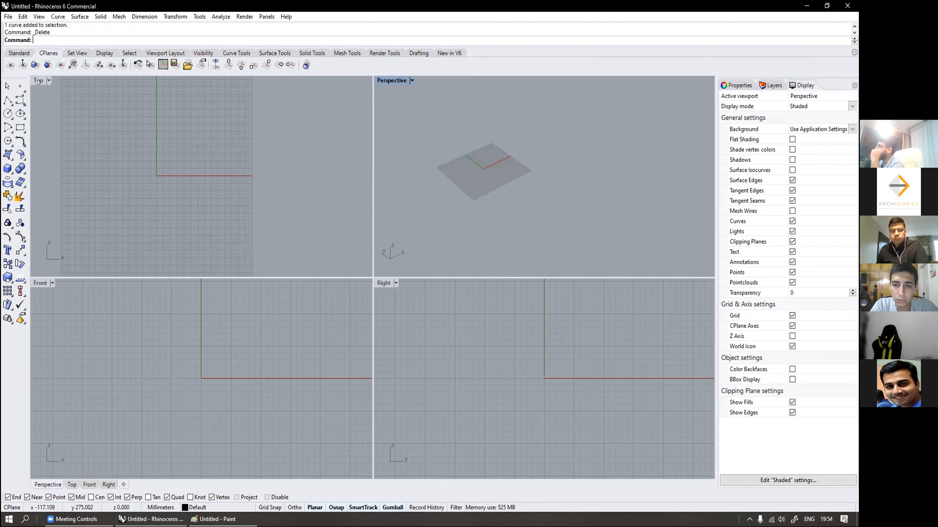
{"action": "scroll", "coordinate": [118, 137], "scroll_direction": "down", "scroll_amount": 10}
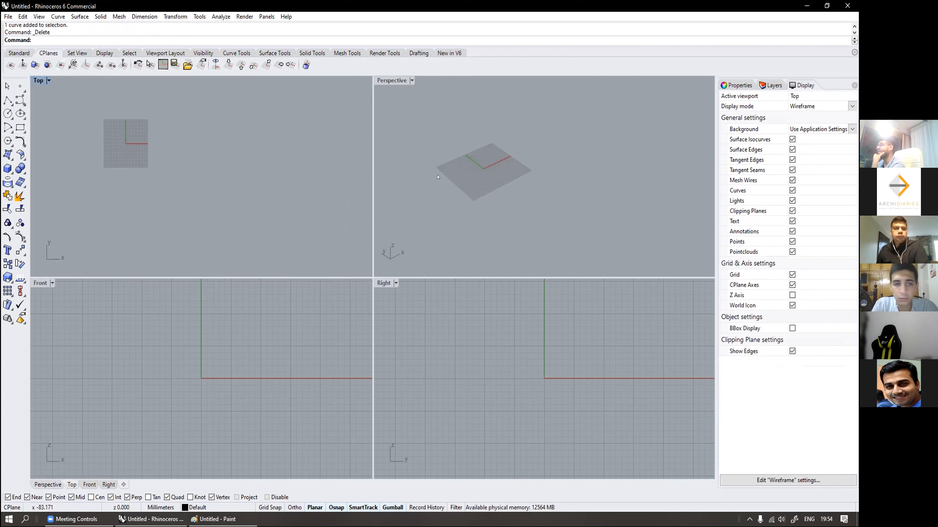
{"action": "scroll", "coordinate": [440, 182], "scroll_direction": "down", "scroll_amount": 2}
{"action": "scroll", "coordinate": [244, 356], "scroll_direction": "down", "scroll_amount": 9}
{"action": "scroll", "coordinate": [502, 348], "scroll_direction": "down", "scroll_amount": 9}
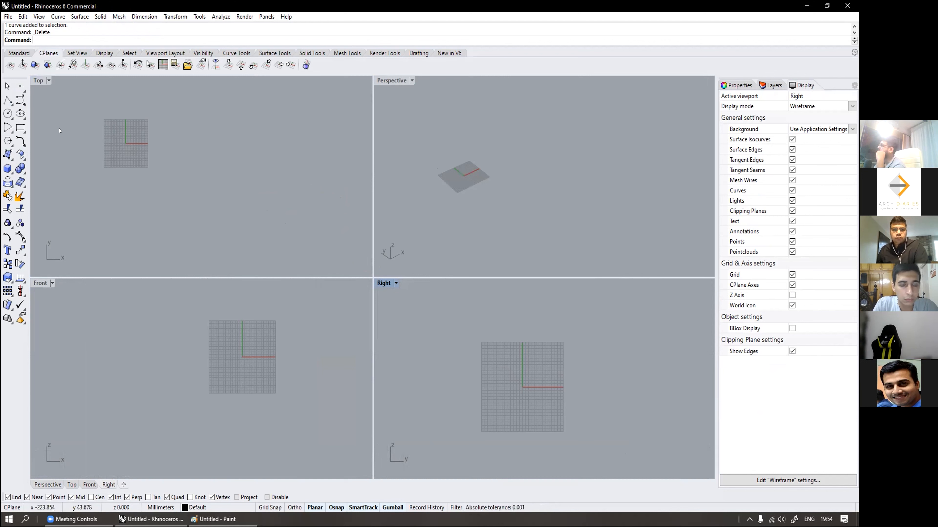
{"action": "left_click", "coordinate": [20, 100]}
{"action": "scroll", "coordinate": [79, 189], "scroll_direction": "up", "scroll_amount": 3}
{"action": "scroll", "coordinate": [78, 186], "scroll_direction": "down", "scroll_amount": 6}
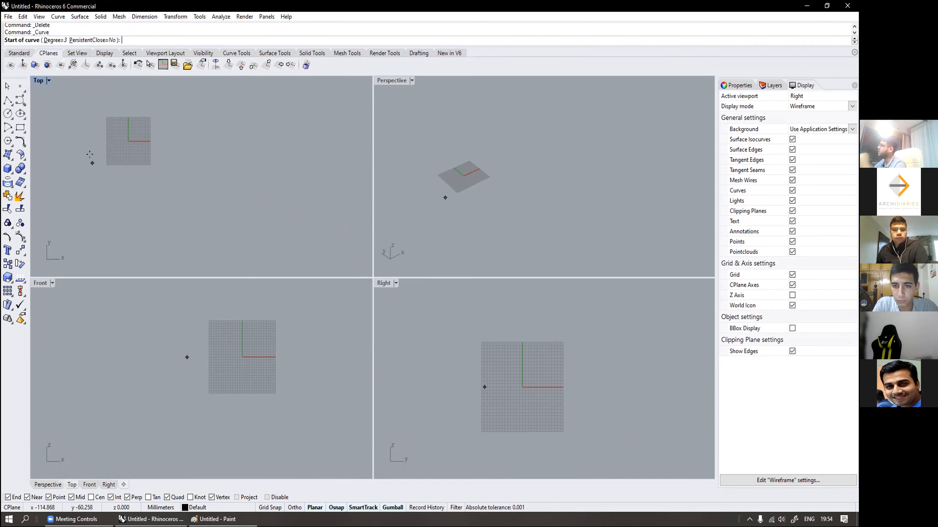
{"action": "scroll", "coordinate": [98, 145], "scroll_direction": "up", "scroll_amount": 4}
{"action": "right_click_drag", "start_coordinate": [99, 144], "coordinate": [114, 186]}
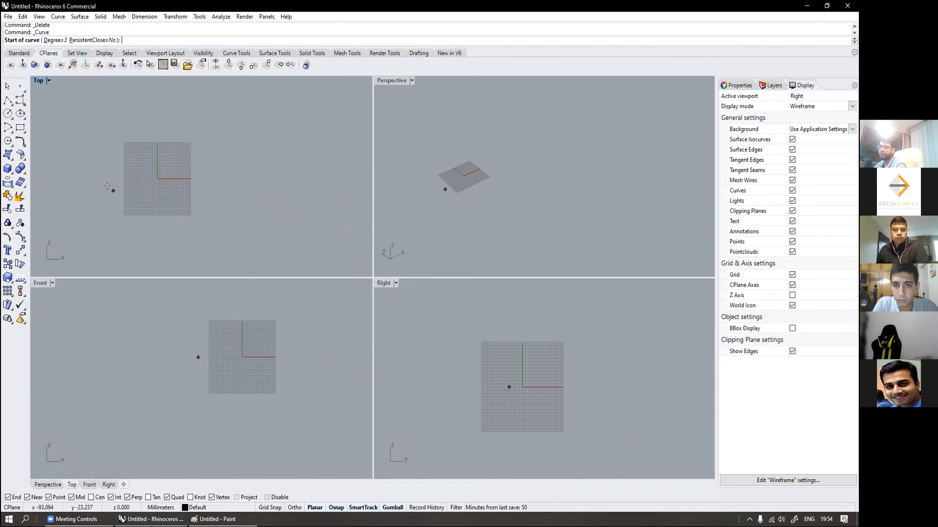
{"action": "key", "text": "Escape"}
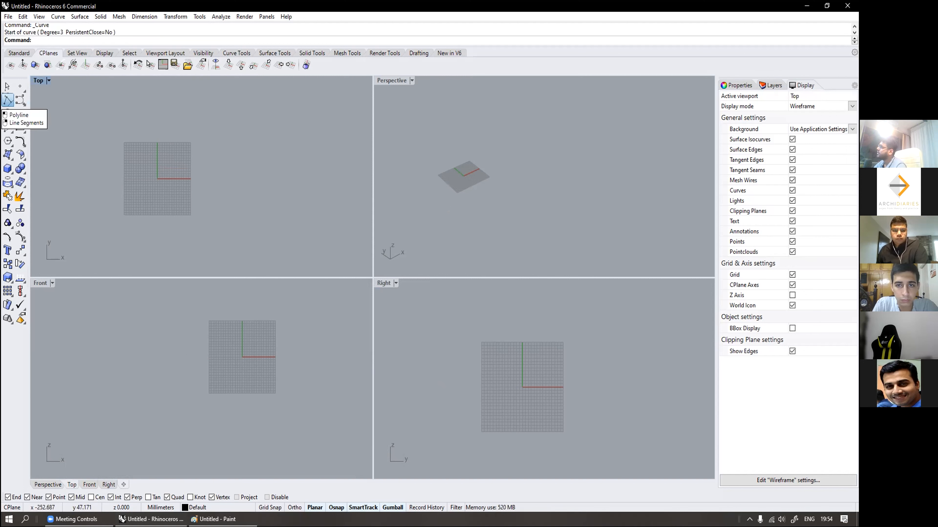
{"action": "left_click", "coordinate": [7, 100]}
{"action": "scroll", "coordinate": [112, 131], "scroll_direction": "up", "scroll_amount": 2}
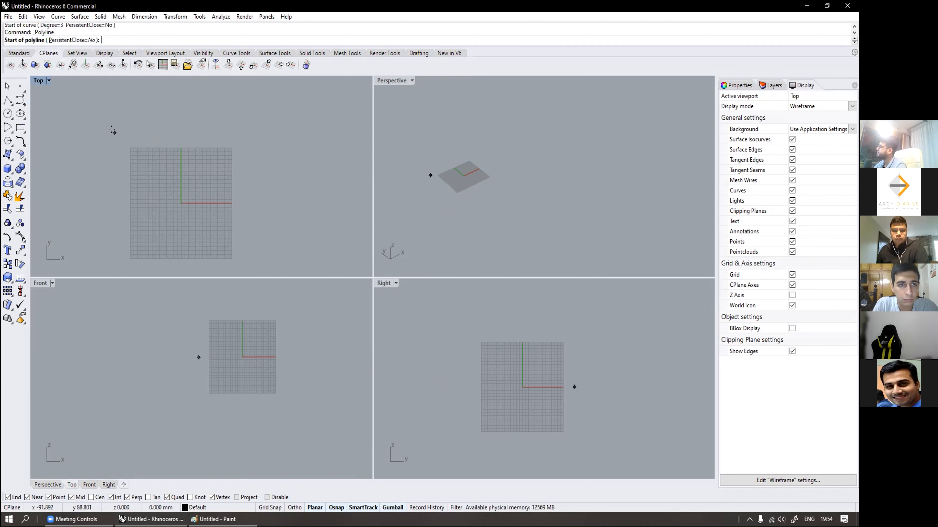
Step: Draw an open, wavy degree-3 control-point curve with seven points across the upper part of the grid in the Top view
{"action": "left_click", "coordinate": [19, 99]}
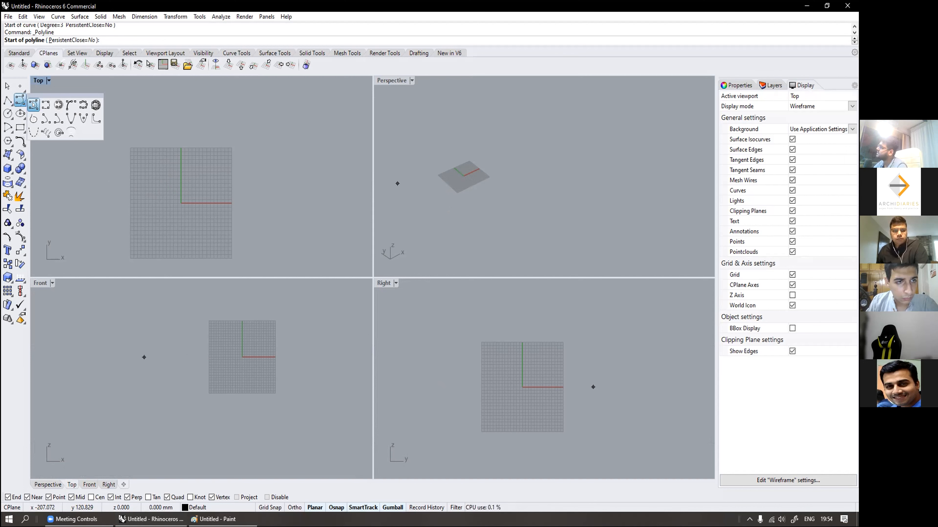
{"action": "left_click", "coordinate": [33, 105]}
{"action": "scroll", "coordinate": [136, 159], "scroll_direction": "up", "scroll_amount": 3}
{"action": "left_click", "coordinate": [114, 155]}
{"action": "left_click", "coordinate": [133, 135]}
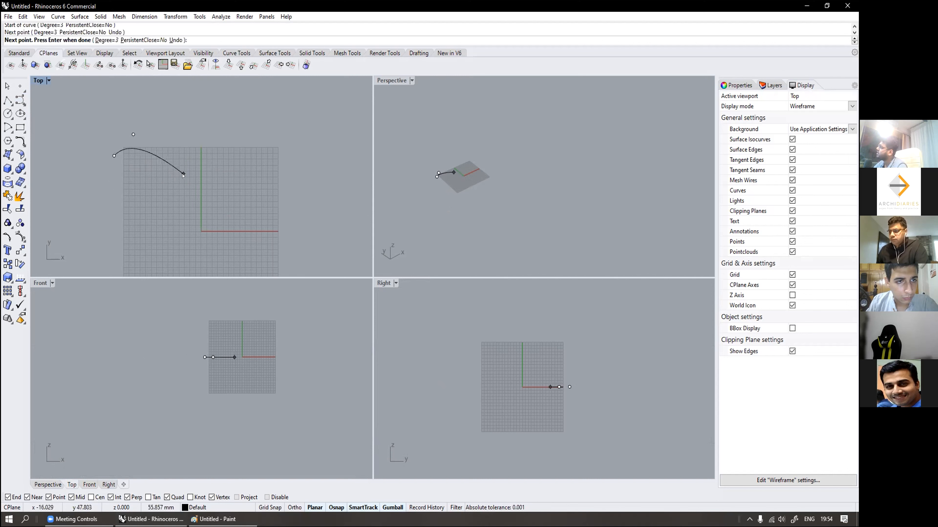
{"action": "left_click", "coordinate": [183, 174]}
{"action": "left_click", "coordinate": [242, 188]}
{"action": "left_click", "coordinate": [292, 134]}
{"action": "left_click", "coordinate": [335, 124]}
{"action": "scroll", "coordinate": [332, 156], "scroll_direction": "down", "scroll_amount": 3}
{"action": "scroll", "coordinate": [190, 155], "scroll_direction": "up", "scroll_amount": 3}
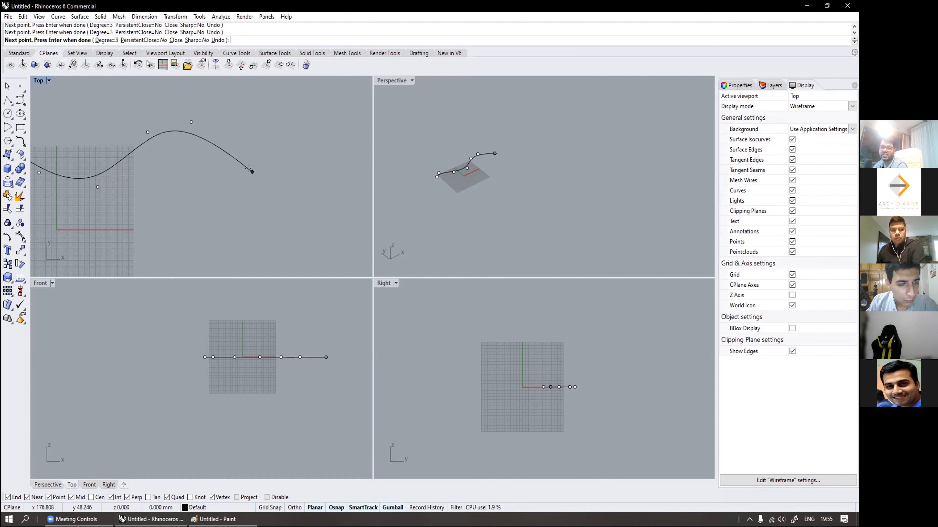
{"action": "left_click", "coordinate": [251, 171]}
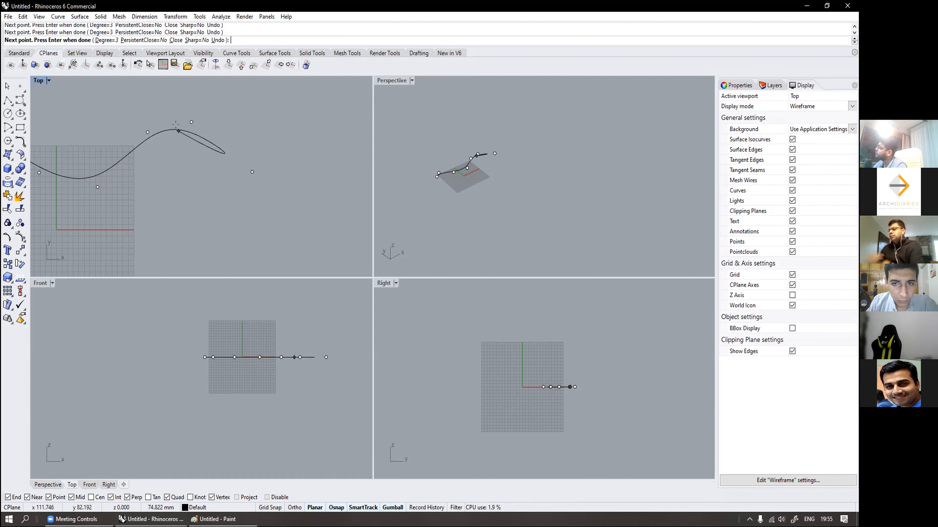
{"action": "left_click", "coordinate": [191, 121]}
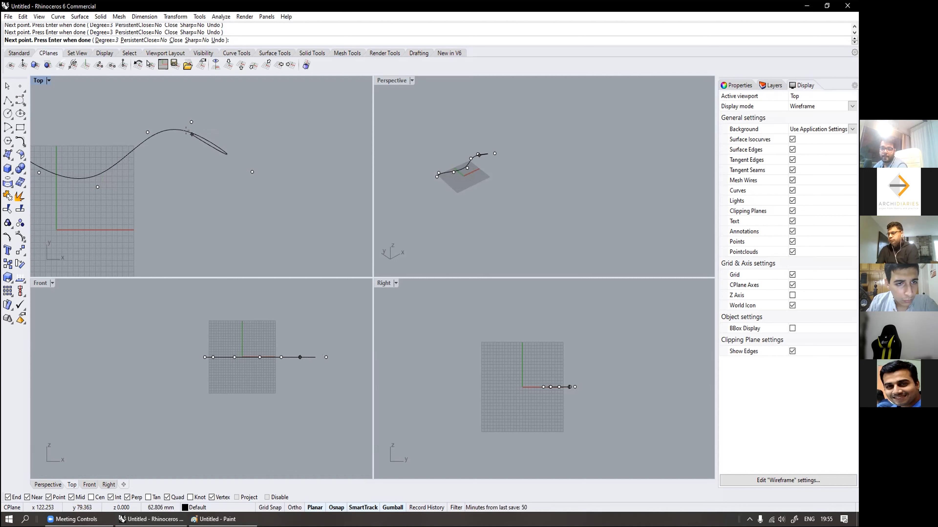
{"action": "left_click", "coordinate": [252, 171]}
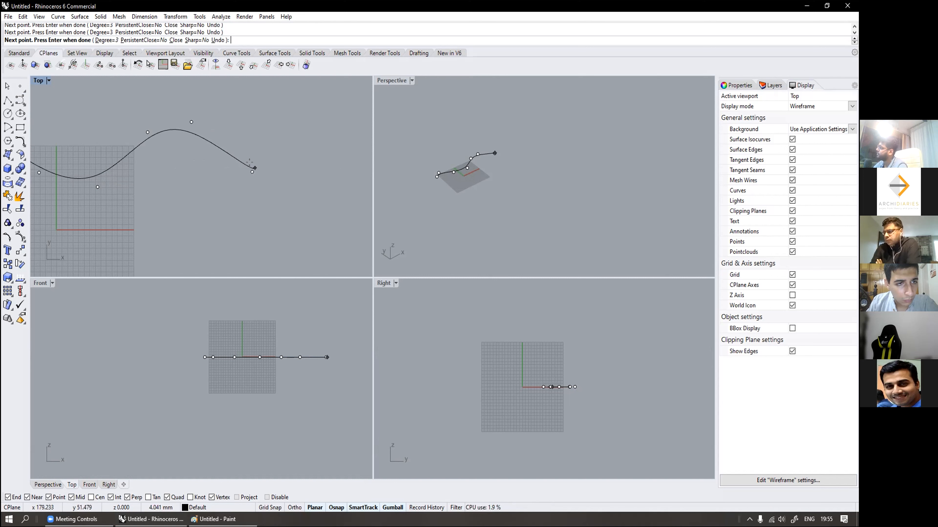
{"action": "right_click", "coordinate": [253, 168]}
Step: Try to draw a degree-3 interpolated curve through five points below the wavy curve in the Top view
{"action": "scroll", "coordinate": [253, 164], "scroll_direction": "down", "scroll_amount": 8}
{"action": "scroll", "coordinate": [63, 107], "scroll_direction": "up", "scroll_amount": 4}
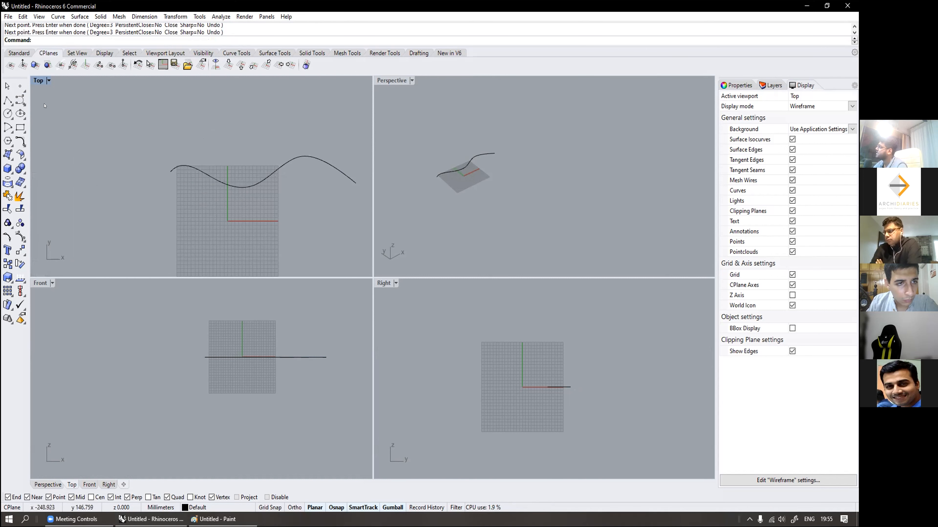
{"action": "left_click", "coordinate": [25, 106]}
{"action": "left_click", "coordinate": [44, 107]}
{"action": "scroll", "coordinate": [70, 104], "scroll_direction": "down", "scroll_amount": 4}
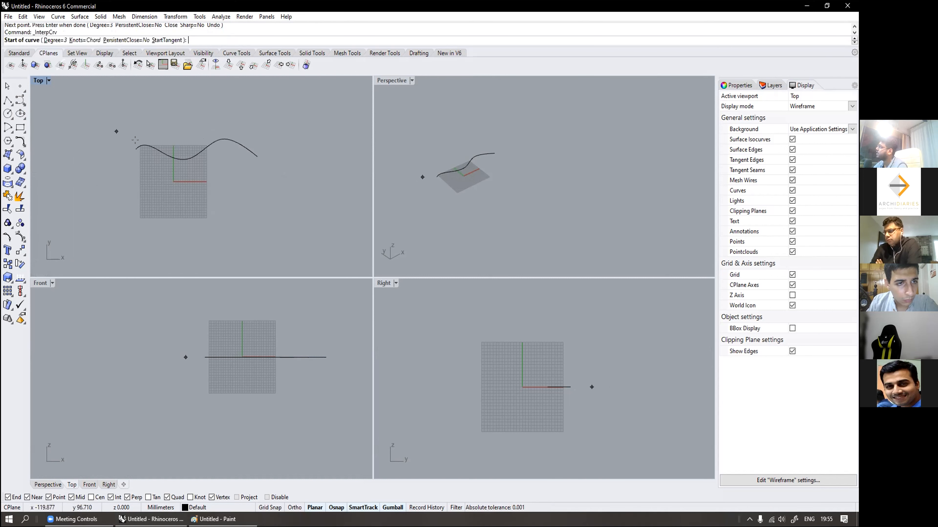
{"action": "scroll", "coordinate": [161, 167], "scroll_direction": "up", "scroll_amount": 4}
{"action": "left_click", "coordinate": [122, 244]}
{"action": "left_click", "coordinate": [179, 181]}
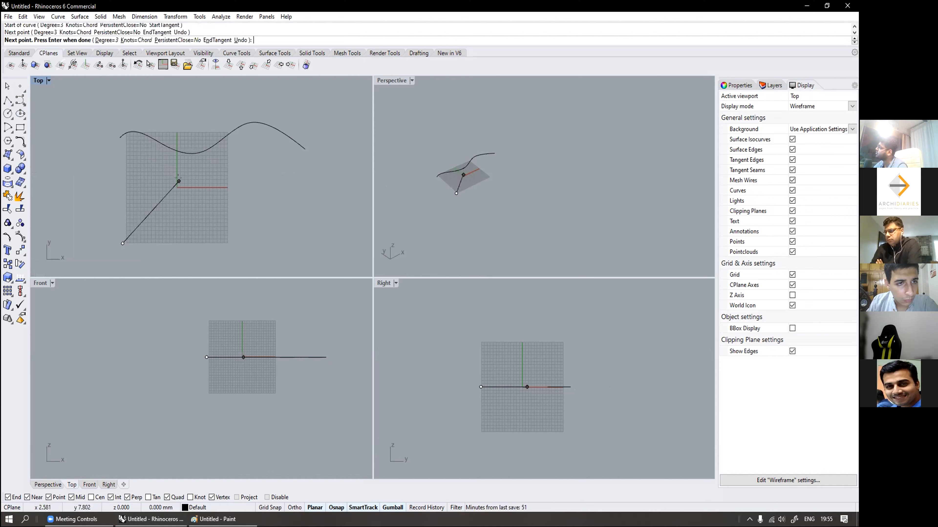
{"action": "left_click", "coordinate": [253, 234]}
{"action": "left_click", "coordinate": [306, 222]}
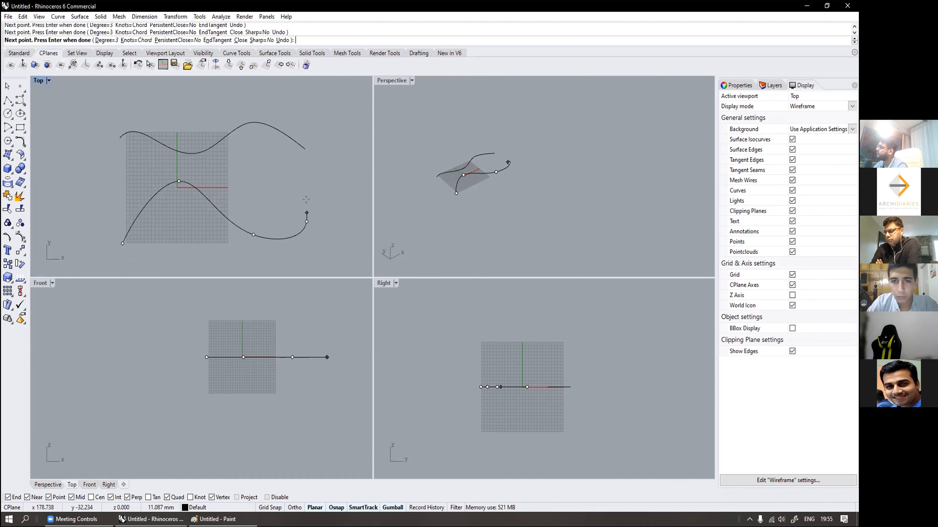
{"action": "left_click", "coordinate": [341, 176]}
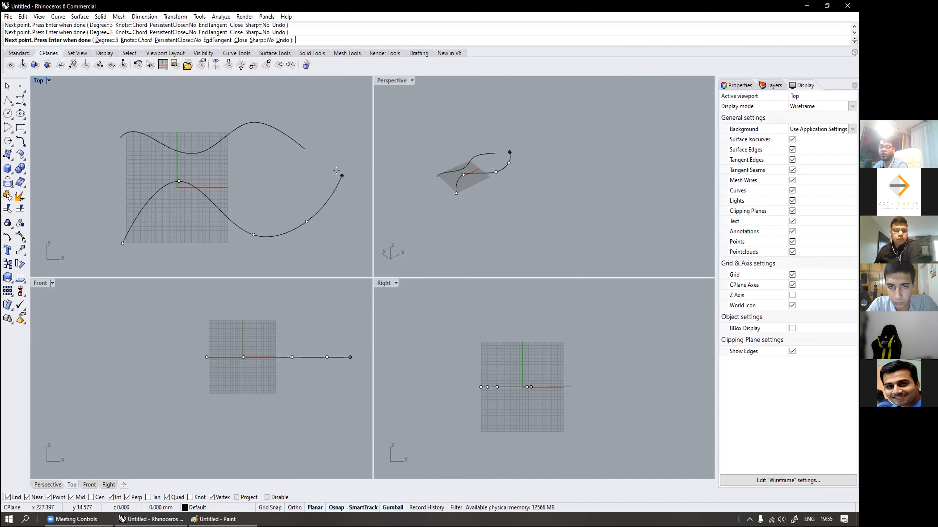
{"action": "left_click", "coordinate": [342, 176]}
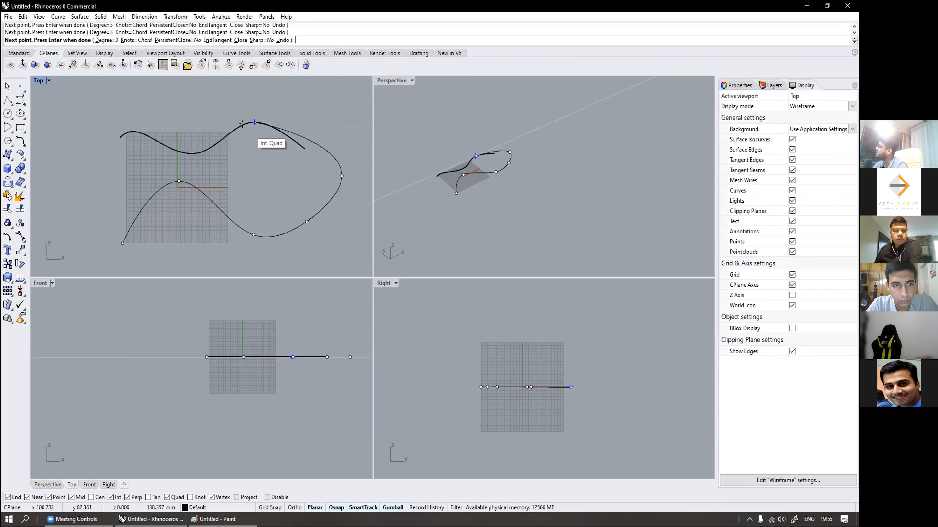
{"action": "key", "text": "Escape"}
Step: Select the wavy control-point curve in the Top view to examine its control points
{"action": "left_click", "coordinate": [264, 123]}
{"action": "scroll", "coordinate": [266, 120], "scroll_direction": "up", "scroll_amount": 3}
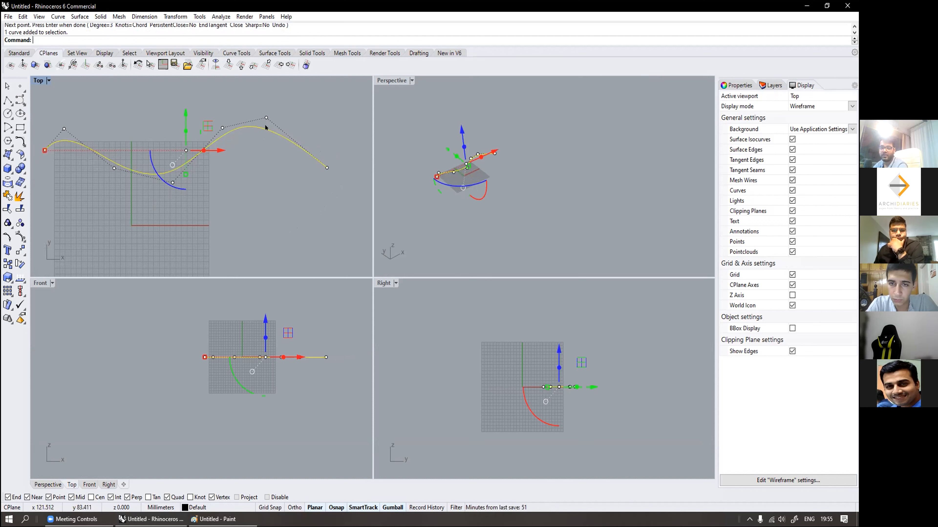
{"action": "scroll", "coordinate": [240, 115], "scroll_direction": "down", "scroll_amount": 3}
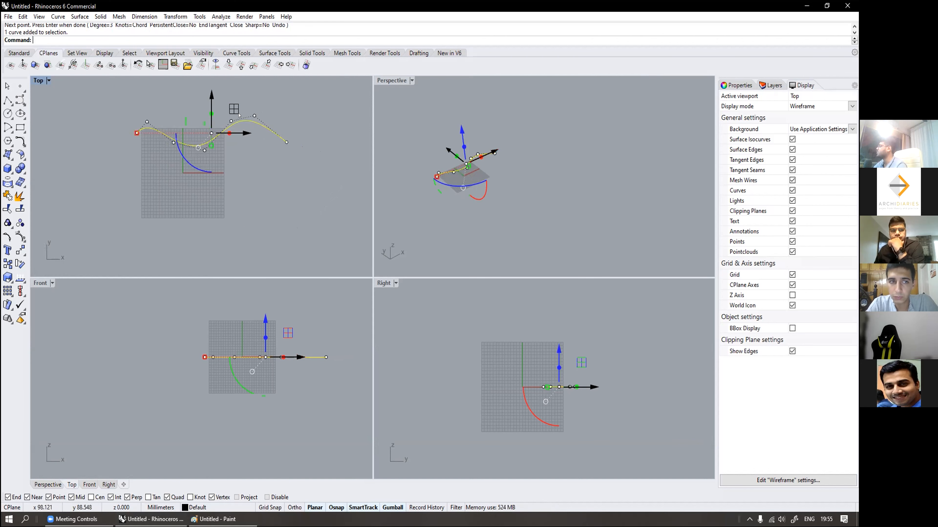
{"action": "right_click_drag", "start_coordinate": [239, 115], "coordinate": [252, 148]}
{"action": "scroll", "coordinate": [261, 150], "scroll_direction": "up", "scroll_amount": 4}
{"action": "key", "text": "Escape"}
{"action": "left_click", "coordinate": [21, 99]}
{"action": "left_click", "coordinate": [71, 232]}
{"action": "left_click", "coordinate": [143, 208]}
{"action": "left_click", "coordinate": [205, 244]}
{"action": "left_click", "coordinate": [245, 233]}
{"action": "left_click", "coordinate": [295, 204]}
{"action": "key", "text": "Escape"}
Step: Draw a second degree-3 control-point curve with deeper waves between the endpoints of the first wavy curve in the Top view
{"action": "scroll", "coordinate": [191, 220], "scroll_direction": "up", "scroll_amount": 2}
{"action": "right_click", "coordinate": [98, 159]}
{"action": "left_click", "coordinate": [67, 162]}
{"action": "left_click", "coordinate": [86, 142]}
{"action": "left_click", "coordinate": [132, 149]}
{"action": "left_click", "coordinate": [216, 107]}
{"action": "left_click", "coordinate": [342, 104]}
{"action": "left_click", "coordinate": [350, 180]}
{"action": "key", "text": "Return"}
Step: Maximize the Perspective viewport and frame both curves in it
{"action": "scroll", "coordinate": [318, 166], "scroll_direction": "down", "scroll_amount": 2}
{"action": "scroll", "coordinate": [473, 172], "scroll_direction": "up", "scroll_amount": 18}
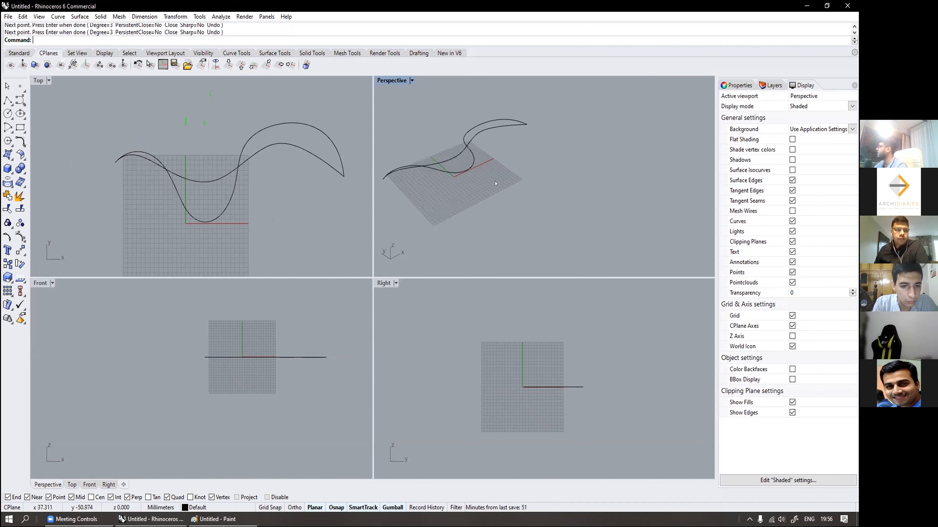
{"action": "scroll", "coordinate": [523, 149], "scroll_direction": "down", "scroll_amount": 16}
{"action": "right_click_drag", "start_coordinate": [528, 150], "coordinate": [473, 177]}
{"action": "scroll", "coordinate": [473, 178], "scroll_direction": "up", "scroll_amount": 5}
{"action": "double_click", "coordinate": [386, 81]}
{"action": "scroll", "coordinate": [332, 157], "scroll_direction": "down", "scroll_amount": 5}
{"action": "right_click_drag", "start_coordinate": [333, 157], "coordinate": [320, 174]}
{"action": "scroll", "coordinate": [331, 229], "scroll_direction": "up", "scroll_amount": 8}
{"action": "left_click", "coordinate": [330, 231]}
{"action": "key", "text": "Escape"}
{"action": "scroll", "coordinate": [331, 233], "scroll_direction": "down", "scroll_amount": 5}
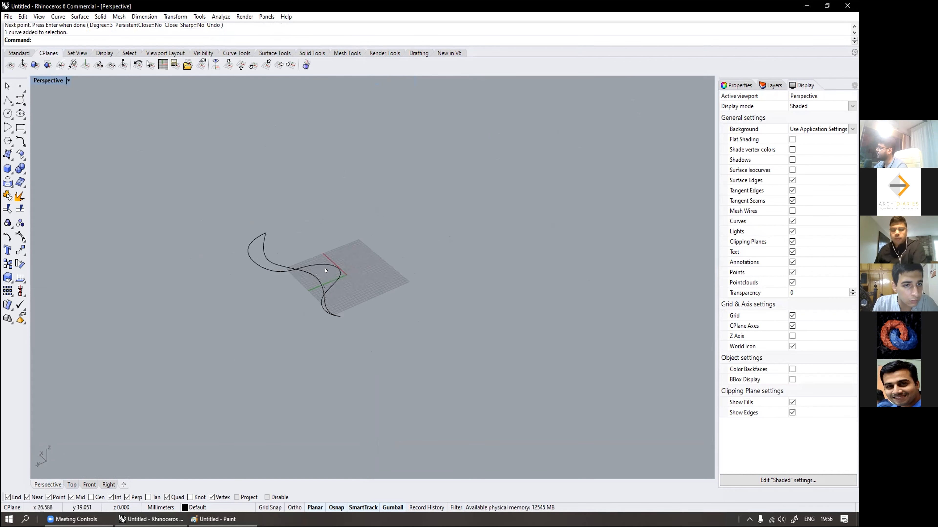
{"action": "scroll", "coordinate": [311, 290], "scroll_direction": "up", "scroll_amount": 2}
{"action": "scroll", "coordinate": [311, 291], "scroll_direction": "down", "scroll_amount": 3}
{"action": "scroll", "coordinate": [303, 279], "scroll_direction": "up", "scroll_amount": 2}
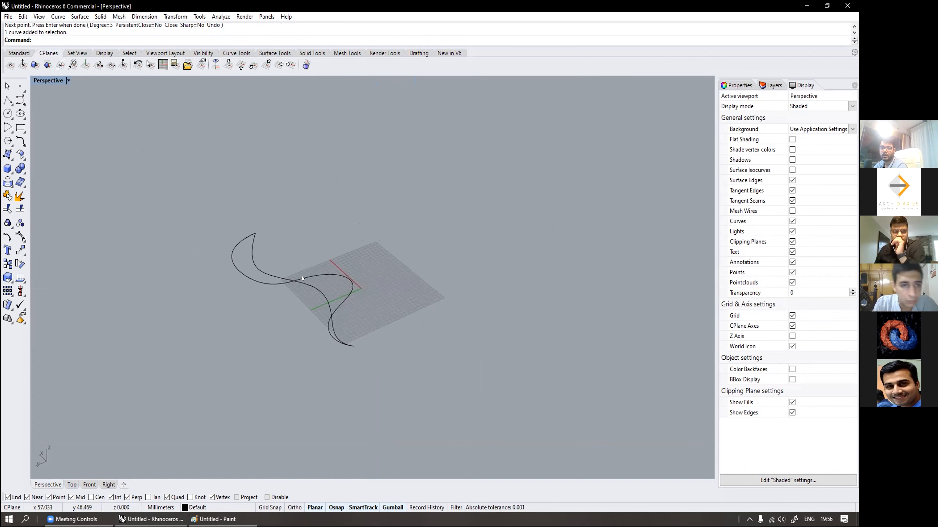
Step: Switch to Paint and start a new blank drawing without saving the old sketch
{"action": "left_click", "coordinate": [224, 518]}
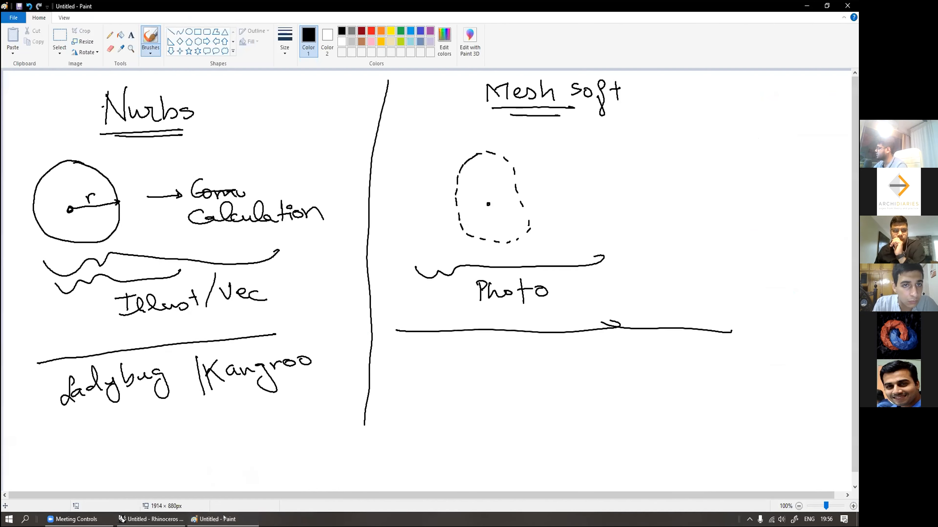
{"action": "left_click", "coordinate": [13, 17]}
{"action": "left_click", "coordinate": [26, 34]}
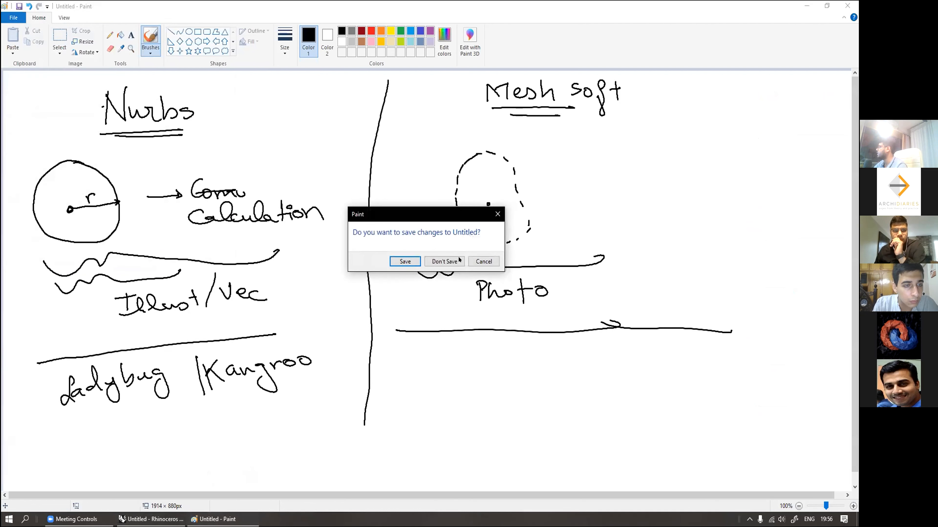
{"action": "left_click", "coordinate": [445, 261]}
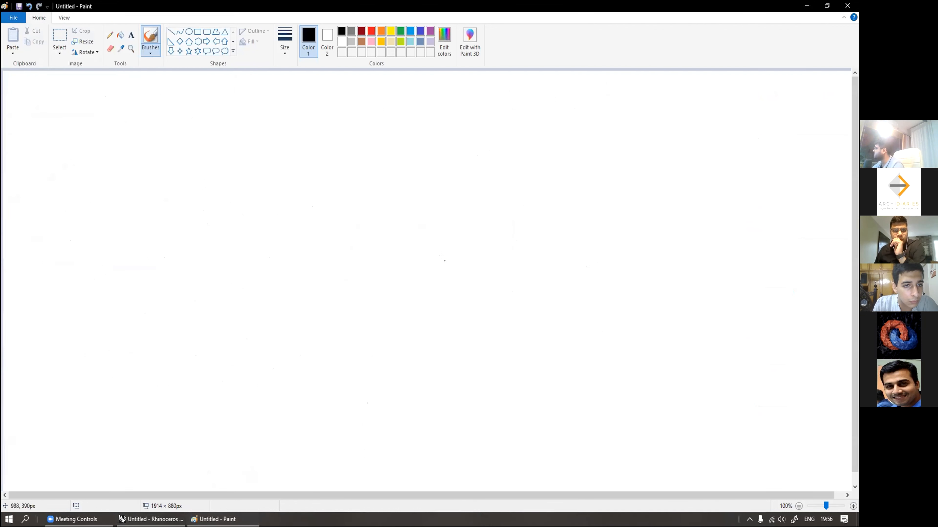
Step: Sketch a large freehand rectangle with an arrow pointing right along its upper edge and one pointing down beside its left edge
{"action": "left_click_drag", "start_coordinate": [82, 139], "coordinate": [103, 386]}
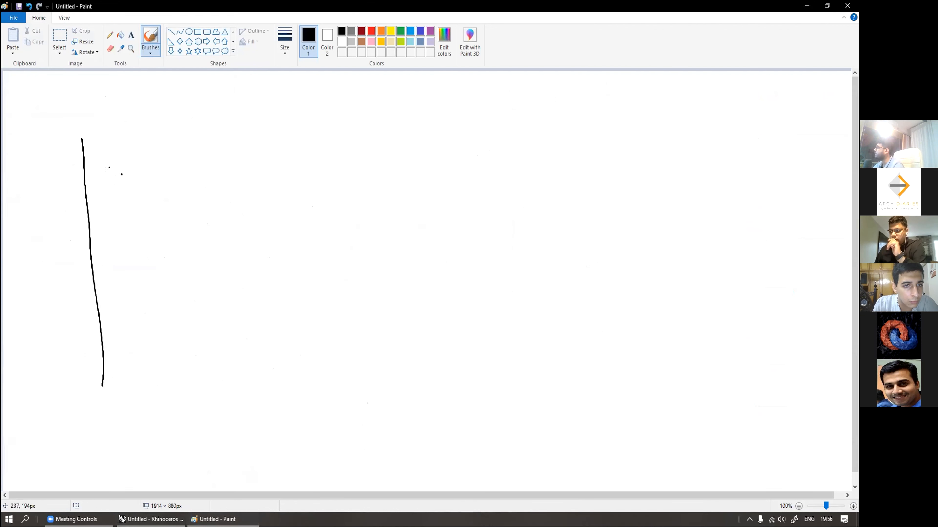
{"action": "mouse_move", "coordinate": [76, 132]}
{"action": "left_mouse_down"}
{"action": "mouse_move", "coordinate": [525, 126]}
{"action": "mouse_move", "coordinate": [494, 373]}
{"action": "mouse_move", "coordinate": [103, 390]}
{"action": "left_mouse_up"}
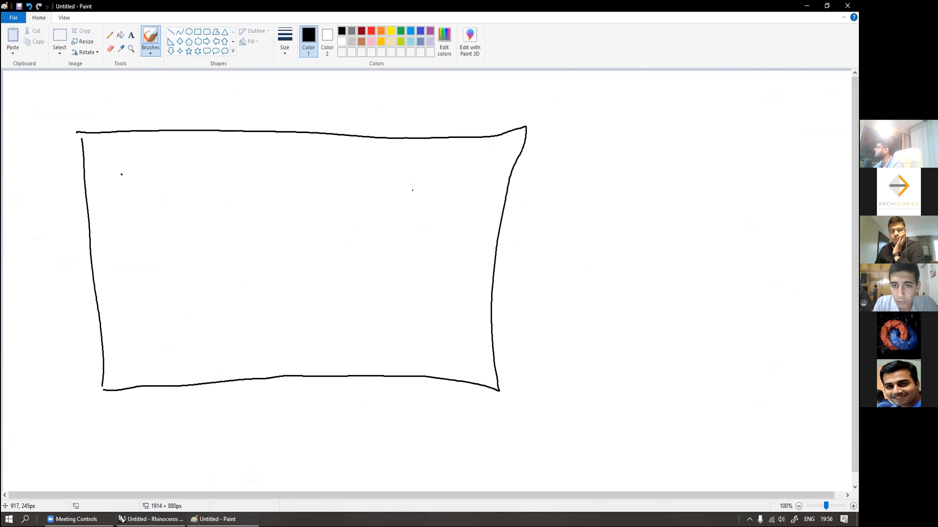
{"action": "mouse_move", "coordinate": [455, 121]}
{"action": "left_mouse_down"}
{"action": "mouse_move", "coordinate": [605, 130]}
{"action": "mouse_move", "coordinate": [592, 135]}
{"action": "left_mouse_up"}
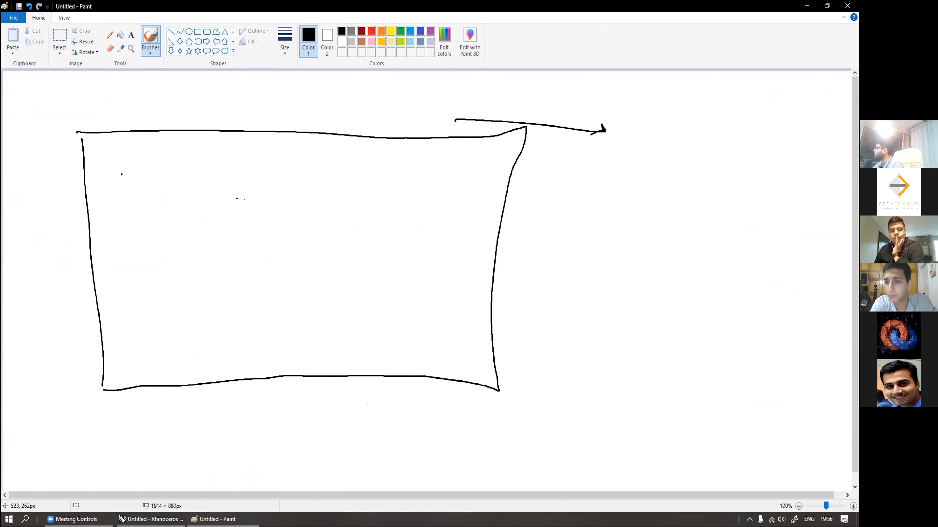
{"action": "left_click_drag", "start_coordinate": [68, 126], "coordinate": [77, 290]}
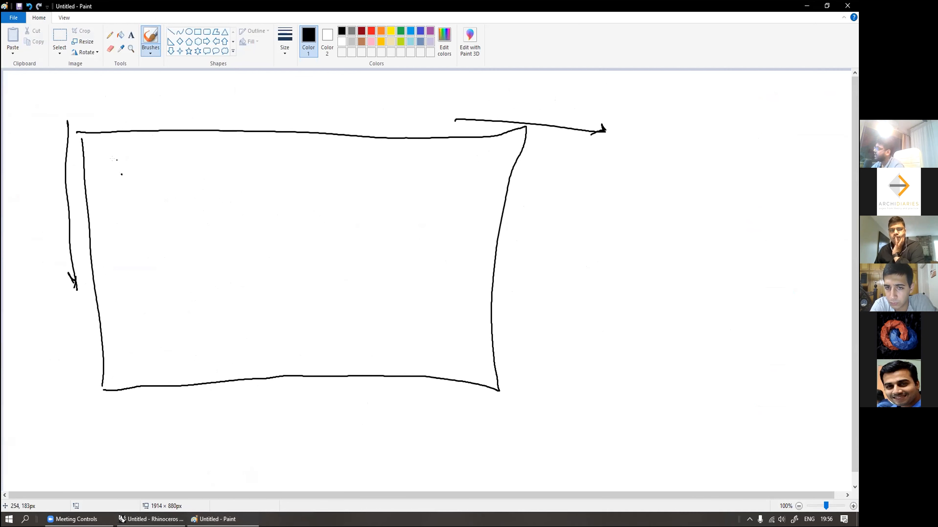
Step: Sketch small wavy curves in the rectangle's upper-left corner and middle, with a curved arrow from the middle group to the corner group
{"action": "left_click_drag", "start_coordinate": [102, 160], "coordinate": [161, 154]}
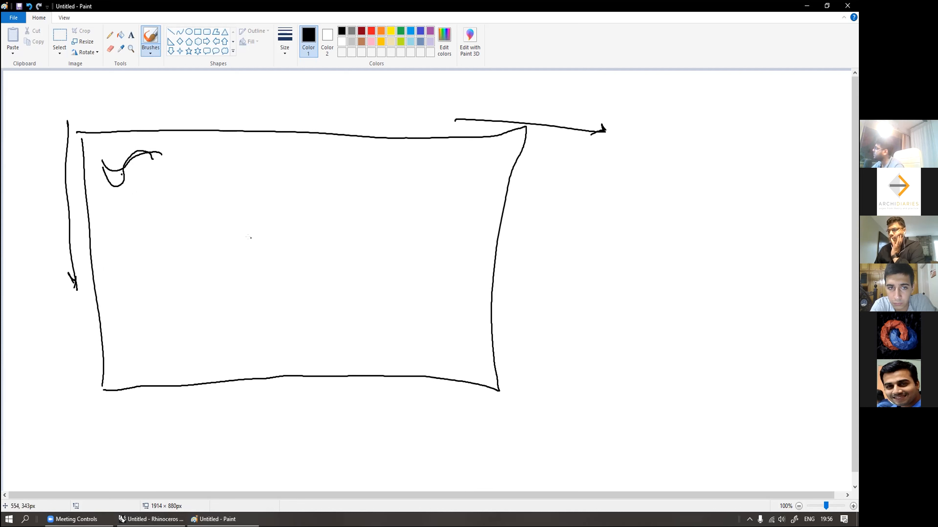
{"action": "mouse_move", "coordinate": [268, 265]}
{"action": "left_mouse_down"}
{"action": "mouse_move", "coordinate": [325, 258]}
{"action": "mouse_move", "coordinate": [298, 270]}
{"action": "left_mouse_up"}
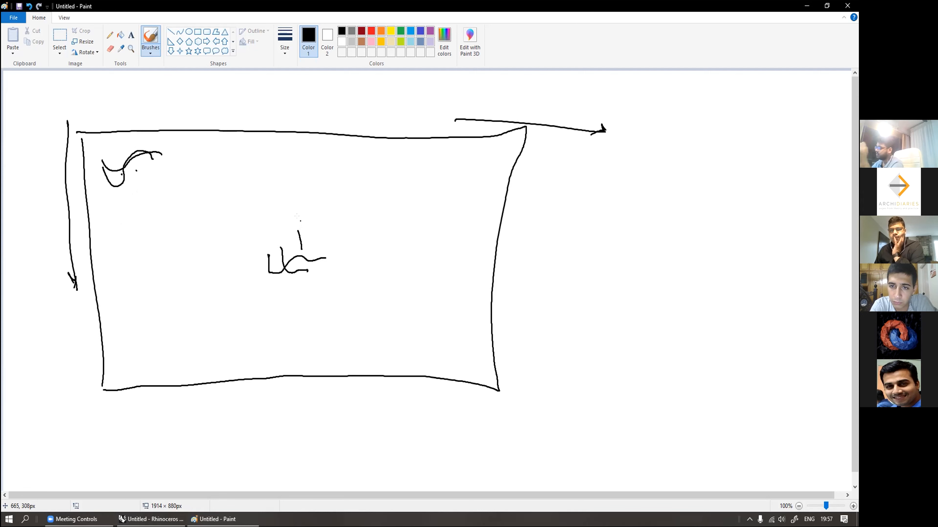
{"action": "left_click", "coordinate": [152, 519]}
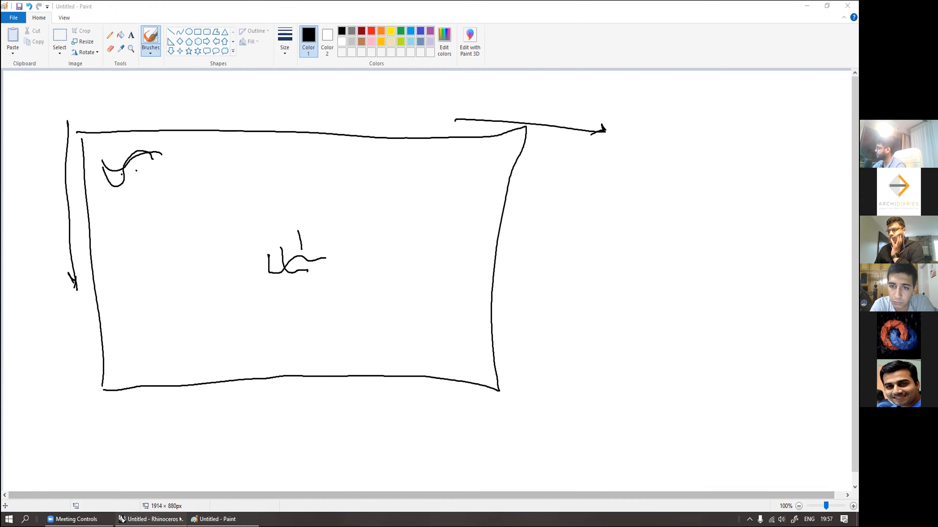
{"action": "mouse_move", "coordinate": [335, 285]}
{"action": "right_mouse_down"}
{"action": "mouse_move", "coordinate": [344, 271]}
{"action": "mouse_move", "coordinate": [331, 293]}
{"action": "mouse_move", "coordinate": [291, 259]}
{"action": "mouse_move", "coordinate": [326, 254]}
{"action": "mouse_move", "coordinate": [359, 287]}
{"action": "mouse_move", "coordinate": [349, 309]}
{"action": "mouse_move", "coordinate": [329, 311]}
{"action": "right_mouse_up"}
{"action": "key", "text": "alt+Tab"}
{"action": "left_click", "coordinate": [259, 234]}
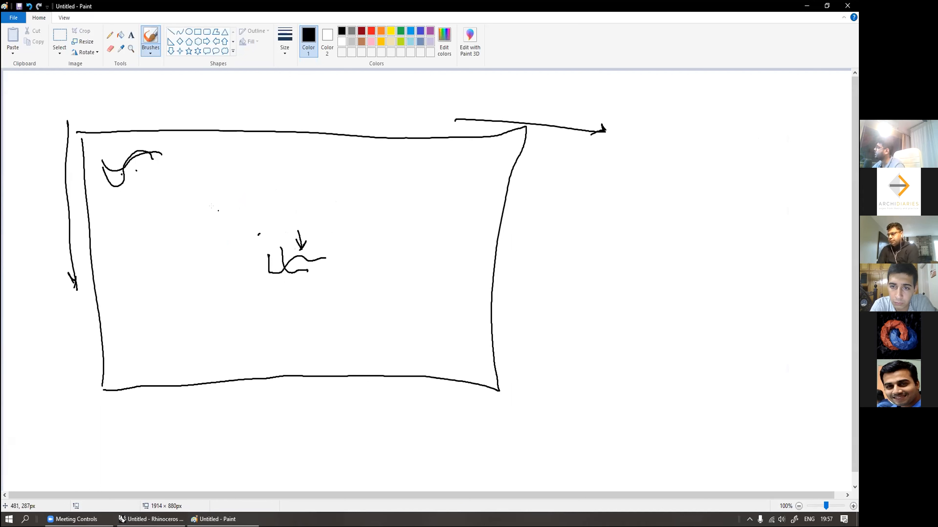
{"action": "mouse_move", "coordinate": [277, 229]}
{"action": "left_mouse_down"}
{"action": "mouse_move", "coordinate": [184, 153]}
{"action": "mouse_move", "coordinate": [165, 173]}
{"action": "left_mouse_up"}
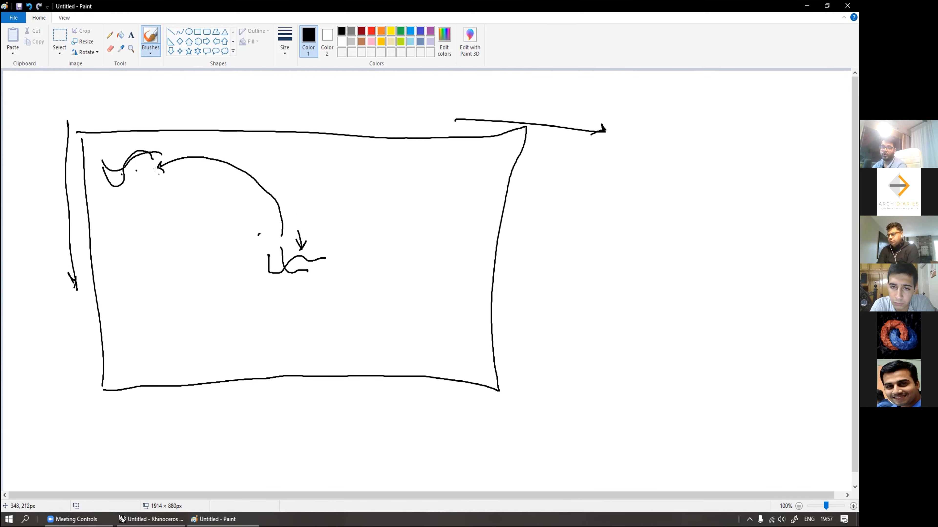
Step: Switch to Rhino, select the shallower wavy curve and fit it in the view with the Zoom command's Selected option
{"action": "key", "text": "alt+Tab"}
{"action": "scroll", "coordinate": [323, 230], "scroll_direction": "down", "scroll_amount": 5}
{"action": "right_click_drag", "start_coordinate": [280, 292], "coordinate": [334, 258]}
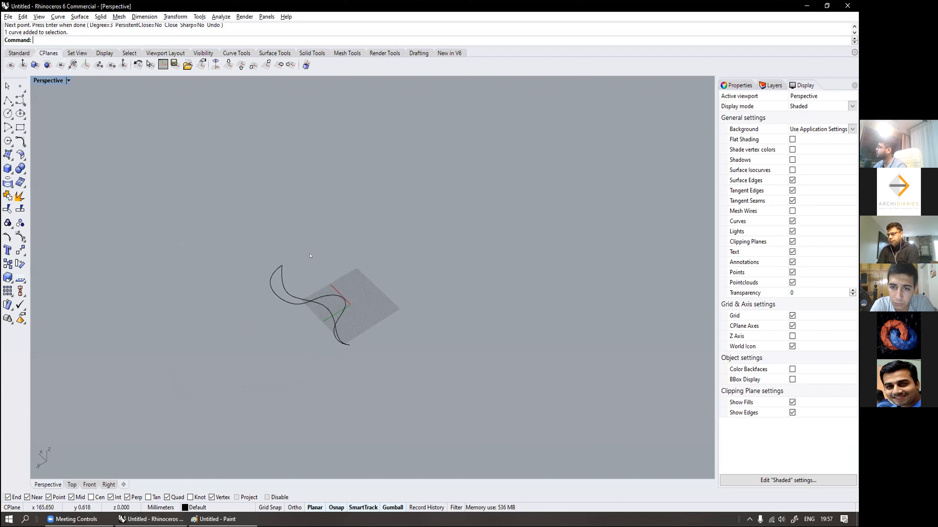
{"action": "scroll", "coordinate": [317, 317], "scroll_direction": "up", "scroll_amount": 3}
{"action": "scroll", "coordinate": [317, 316], "scroll_direction": "up", "scroll_amount": 3}
{"action": "right_click_drag", "start_coordinate": [312, 309], "coordinate": [294, 283], "text": "shift"}
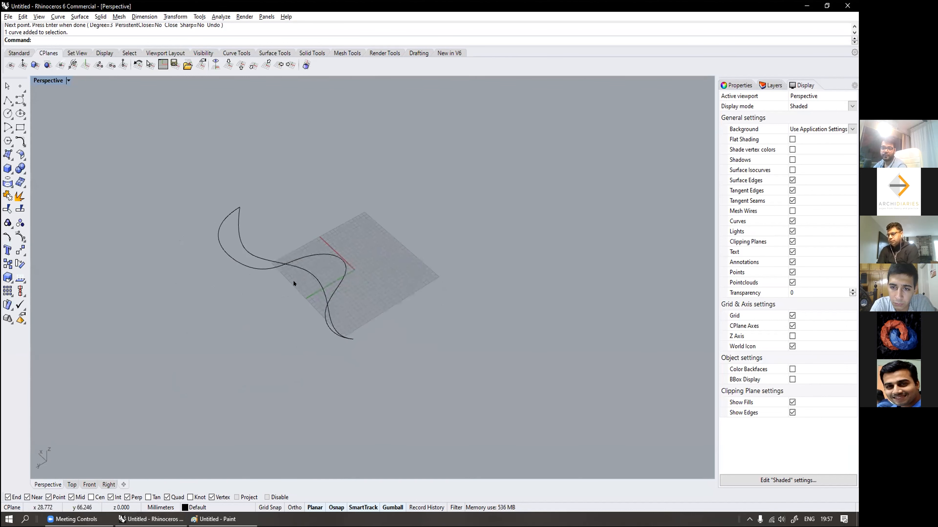
{"action": "left_click", "coordinate": [309, 271]}
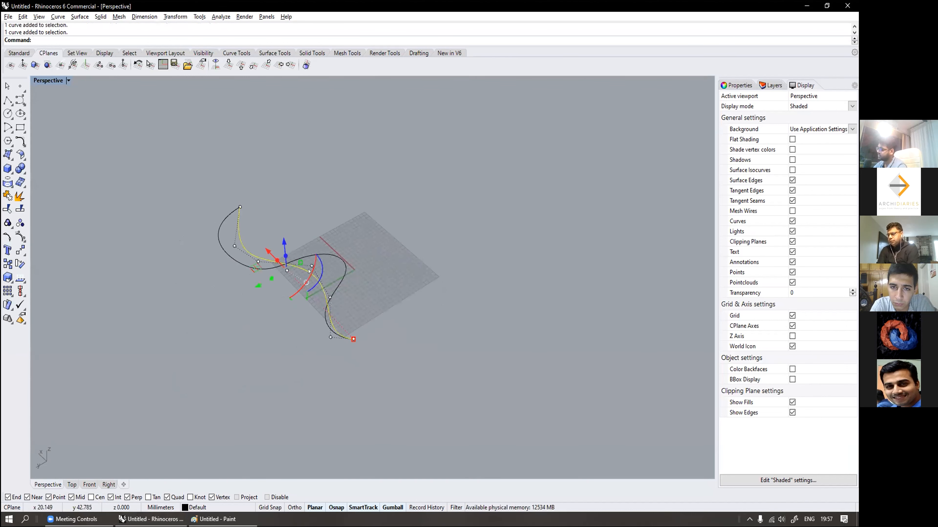
{"action": "type", "text": "oom"}
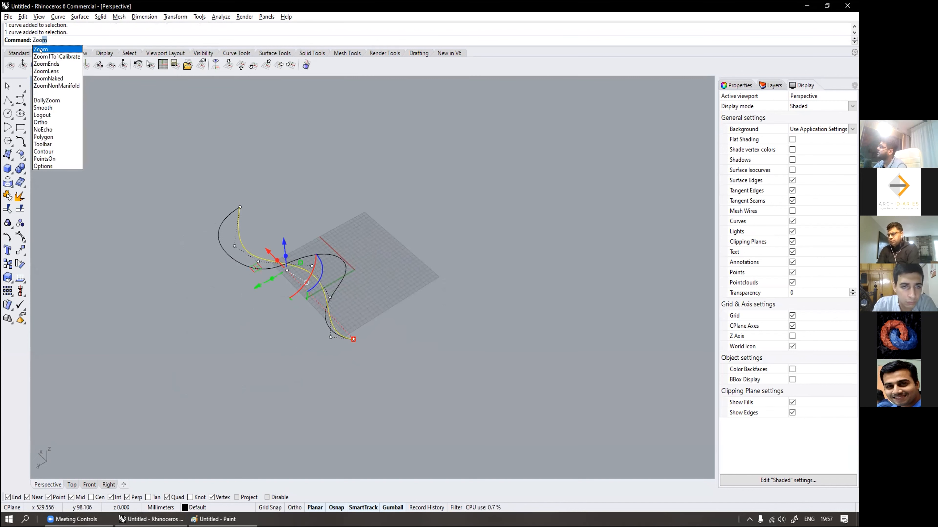
{"action": "left_click", "coordinate": [40, 50]}
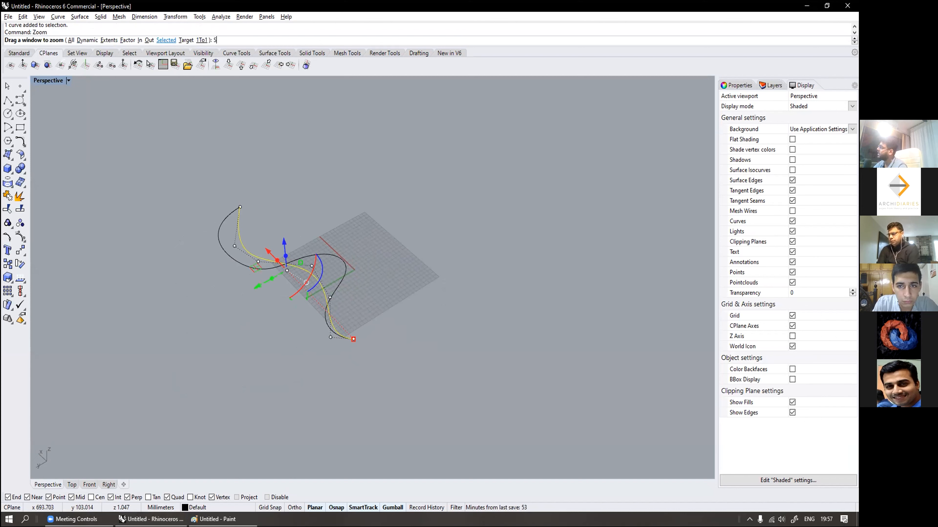
{"action": "key", "text": "Return"}
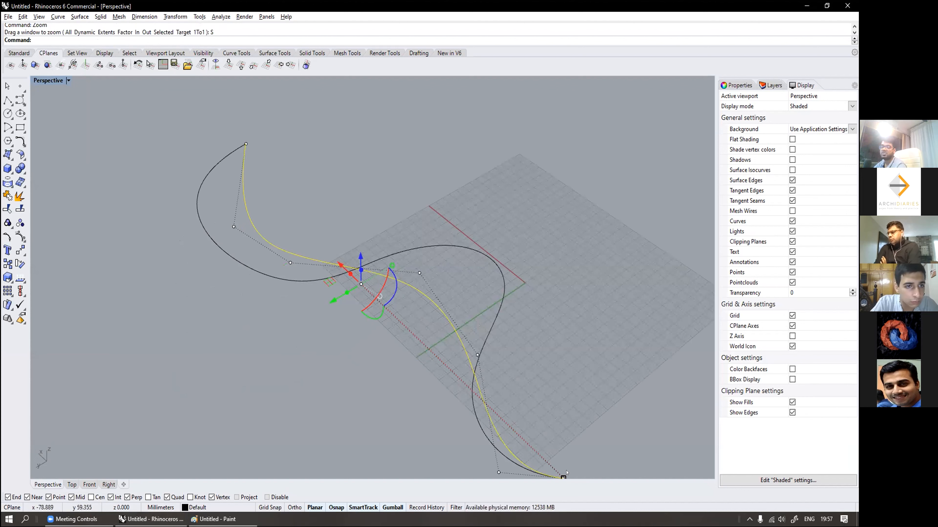
Step: Examine both curves and the shallower curve's control points from several angles in the Perspective view
{"action": "left_click", "coordinate": [425, 338]}
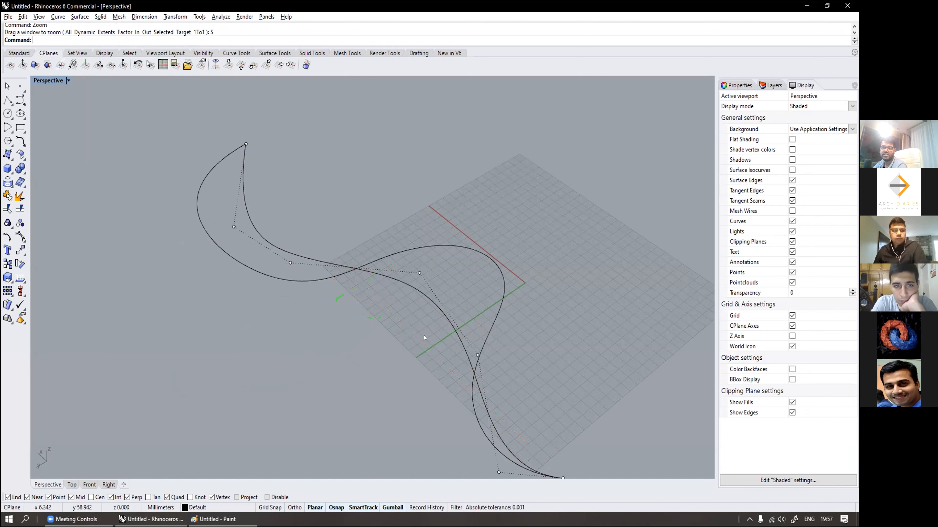
{"action": "scroll", "coordinate": [432, 333], "scroll_direction": "down", "scroll_amount": 2}
{"action": "right_click_drag", "start_coordinate": [431, 330], "coordinate": [287, 322], "text": "shift"}
{"action": "key", "text": "Escape"}
{"action": "left_click", "coordinate": [362, 291]}
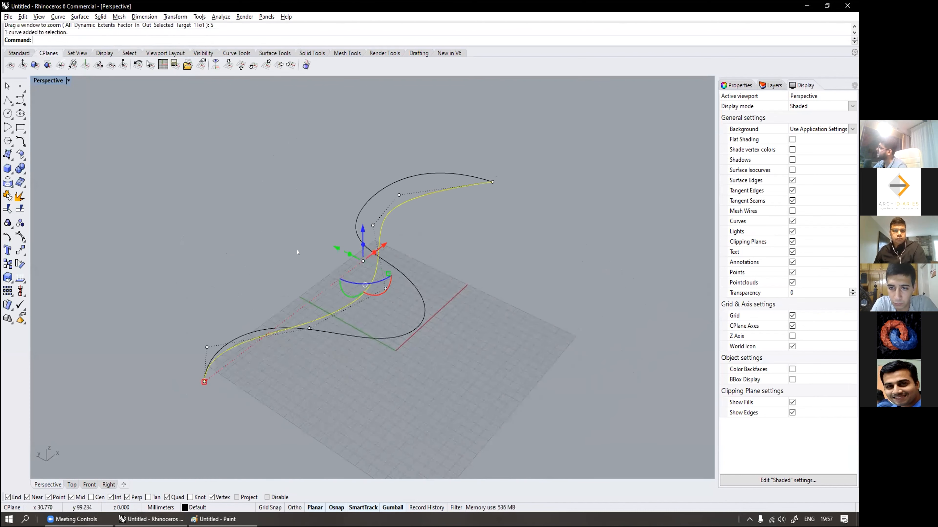
{"action": "right_click_drag", "start_coordinate": [345, 331], "coordinate": [325, 336]}
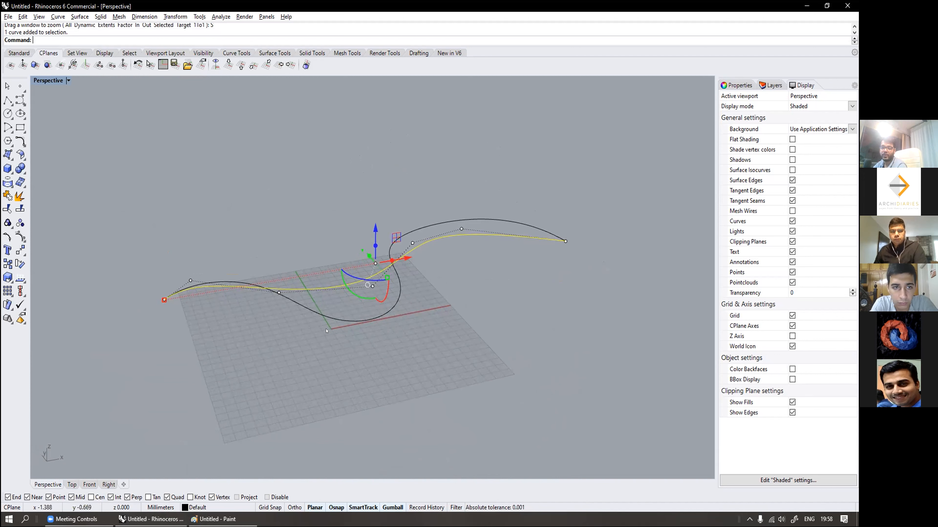
{"action": "scroll", "coordinate": [409, 260], "scroll_direction": "down", "scroll_amount": 4}
{"action": "right_click_drag", "start_coordinate": [346, 333], "coordinate": [383, 344], "text": "shift"}
{"action": "left_click", "coordinate": [384, 343]}
{"action": "scroll", "coordinate": [382, 333], "scroll_direction": "down", "scroll_amount": 4}
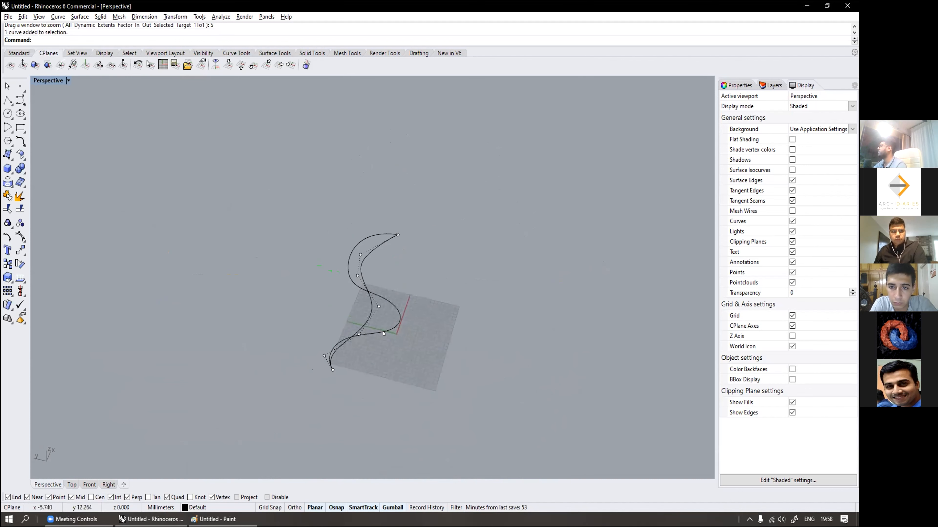
{"action": "scroll", "coordinate": [380, 333], "scroll_direction": "up", "scroll_amount": 2}
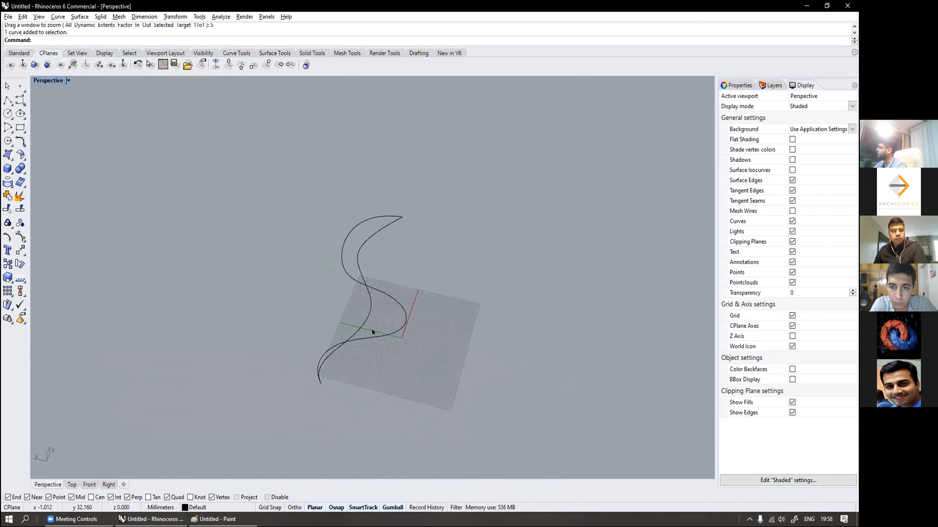
{"action": "scroll", "coordinate": [384, 338], "scroll_direction": "up", "scroll_amount": 2}
Step: Select both curves and rotate them about the X axis so they stand upright on the grid
{"action": "key", "text": "ctrl+a"}
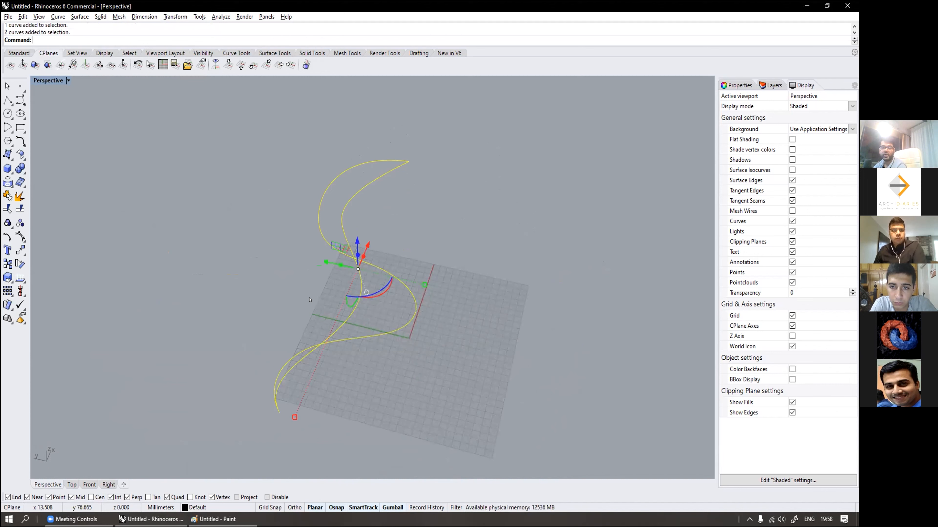
{"action": "scroll", "coordinate": [309, 300], "scroll_direction": "down", "scroll_amount": 3}
{"action": "right_click_drag", "start_coordinate": [309, 299], "coordinate": [374, 308]}
{"action": "left_click_drag", "start_coordinate": [368, 309], "coordinate": [382, 262]}
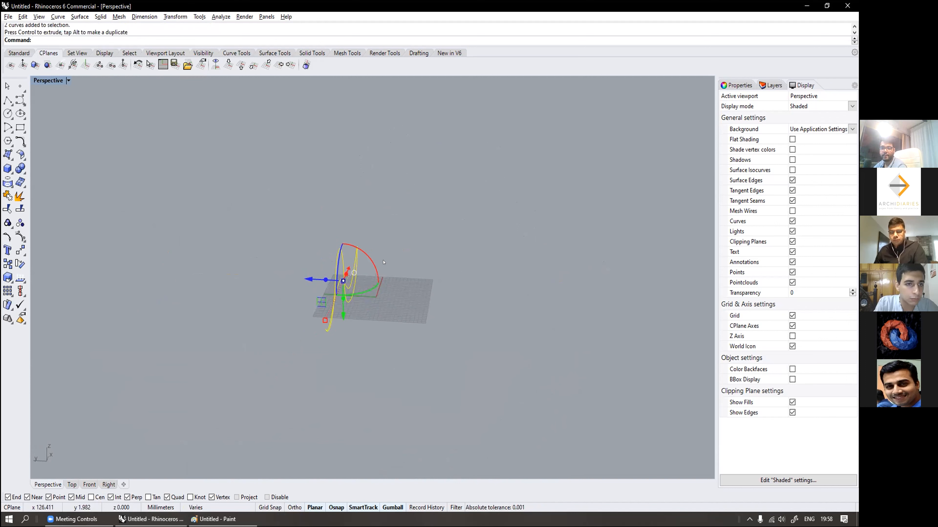
Step: Move the shallower upright curve away from the deeper one so the two curves stand well apart
{"action": "right_click_drag", "start_coordinate": [383, 263], "coordinate": [338, 319]}
{"action": "left_click", "coordinate": [339, 319]}
{"action": "left_click", "coordinate": [334, 279]}
{"action": "scroll", "coordinate": [333, 279], "scroll_direction": "down", "scroll_amount": 3}
{"action": "left_click_drag", "start_coordinate": [310, 258], "coordinate": [424, 321]}
{"action": "right_click_drag", "start_coordinate": [424, 321], "coordinate": [314, 261]}
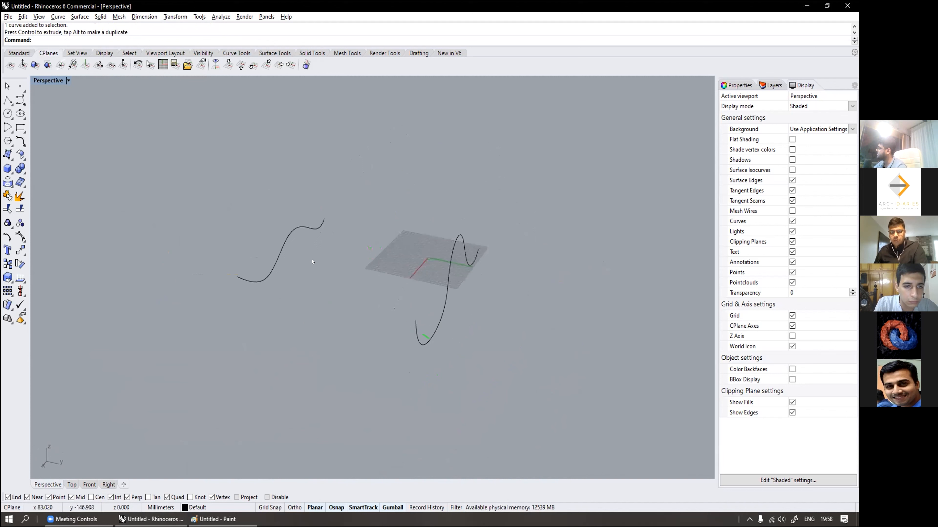
{"action": "left_click", "coordinate": [315, 258]}
{"action": "left_click", "coordinate": [346, 256]}
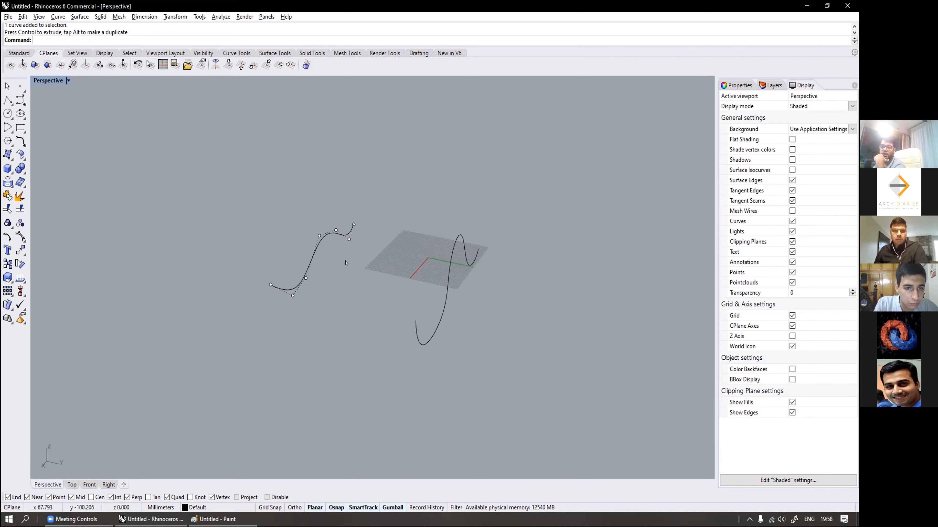
Step: Select both upright curves and loft a surface between them with the Normal style and no cross-section simplification
{"action": "right_click_drag", "start_coordinate": [346, 263], "coordinate": [431, 264]}
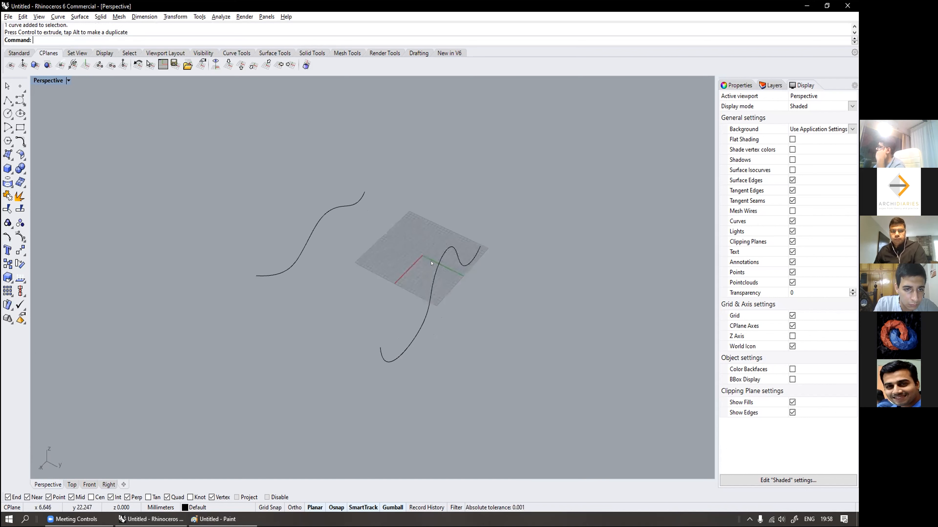
{"action": "left_click_drag", "start_coordinate": [481, 308], "coordinate": [302, 169]}
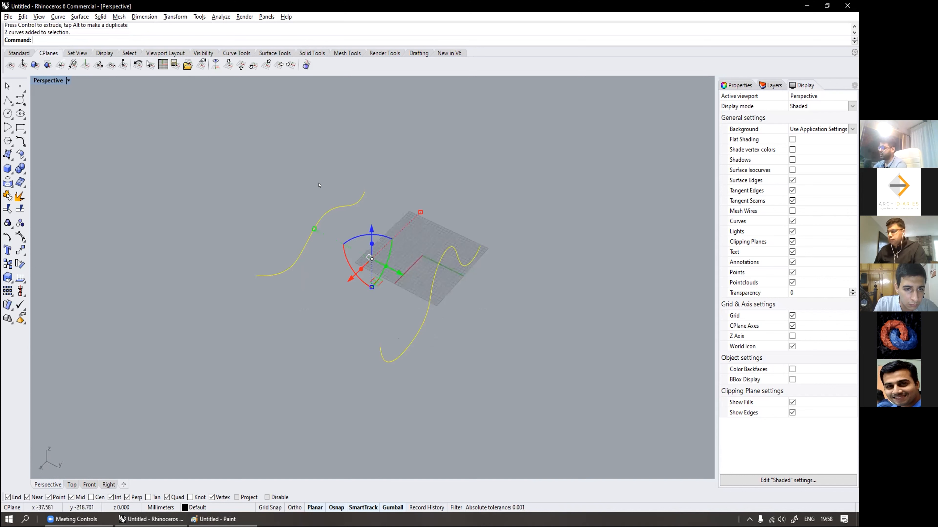
{"action": "type", "text": "L"}
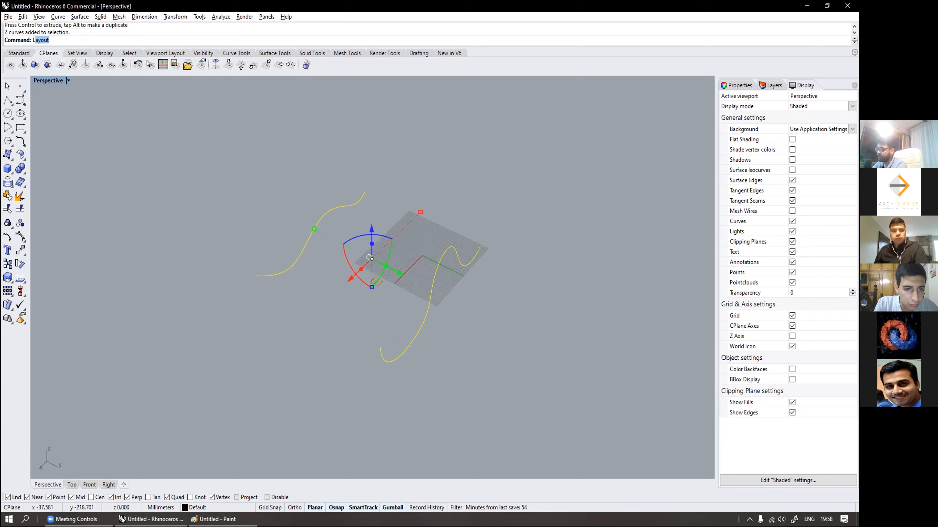
{"action": "type", "text": "oft"}
{"action": "key", "text": "Return"}
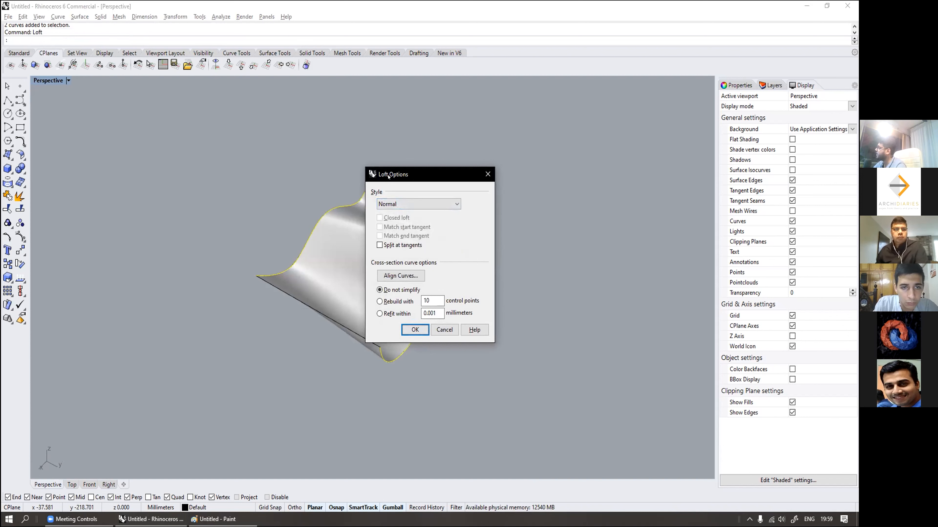
{"action": "left_click", "coordinate": [410, 204]}
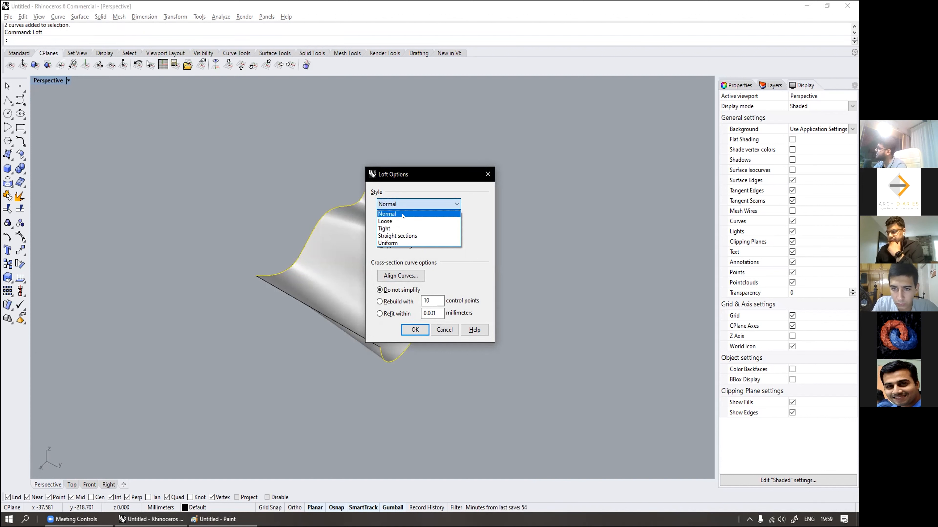
{"action": "left_click", "coordinate": [403, 214]}
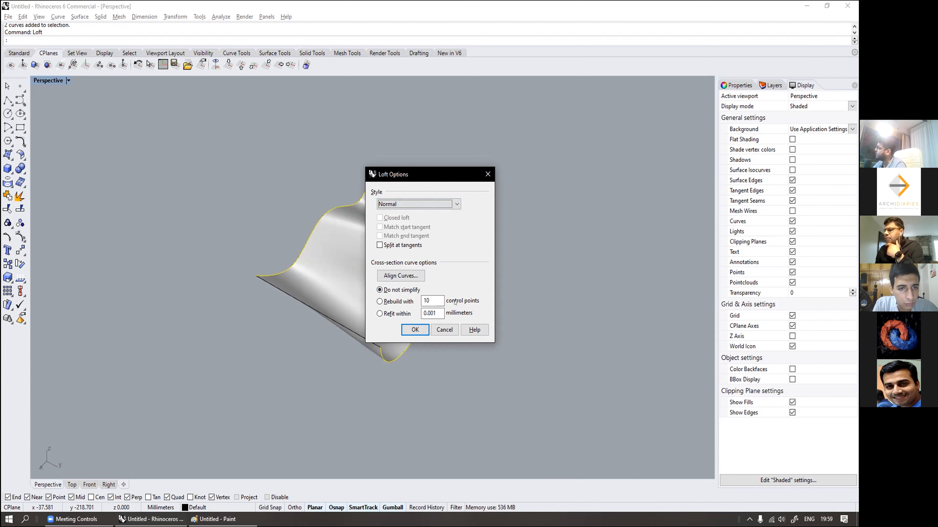
{"action": "left_click", "coordinate": [415, 329]}
{"action": "right_click_drag", "start_coordinate": [414, 321], "coordinate": [298, 240]}
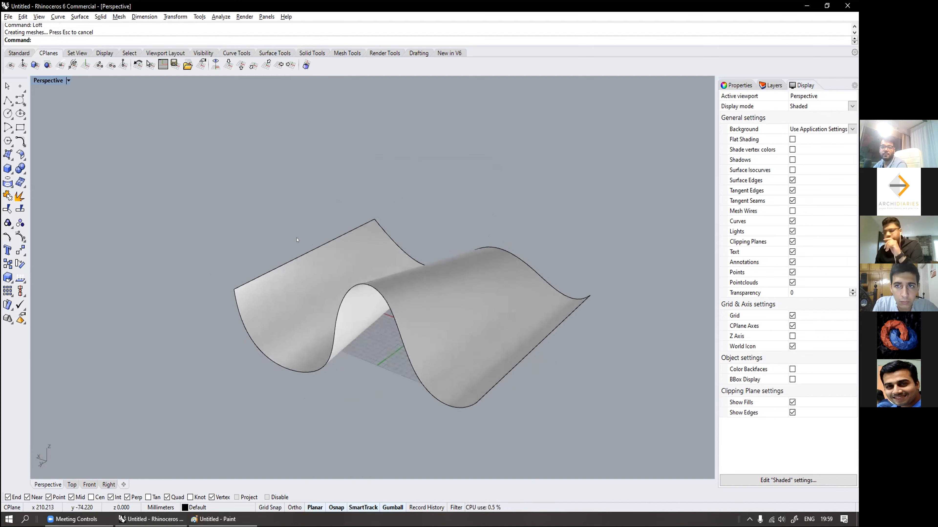
Step: Undo the loft between the two curves and leave the Loft command
{"action": "key", "text": "ctrl+z"}
{"action": "right_click_drag", "start_coordinate": [333, 248], "coordinate": [417, 253]}
{"action": "right_click", "coordinate": [417, 253]}
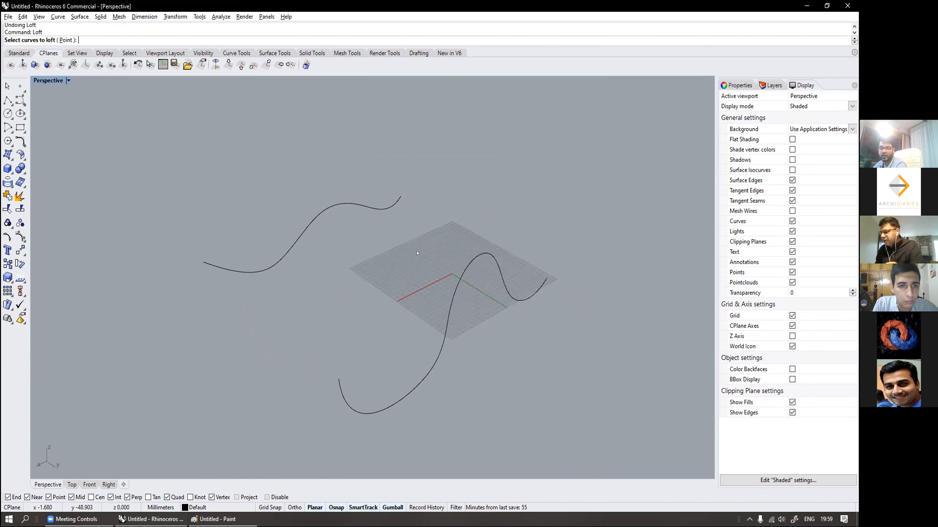
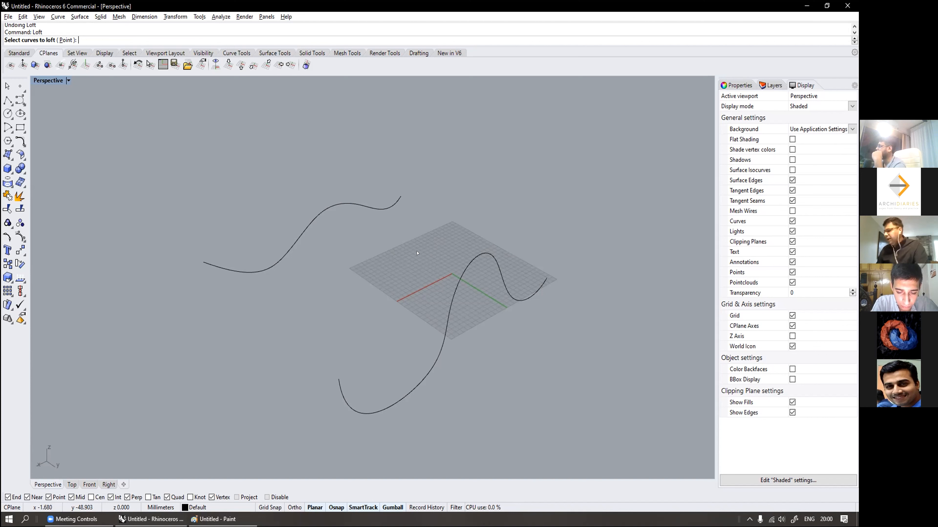
{"action": "key", "text": "Escape"}
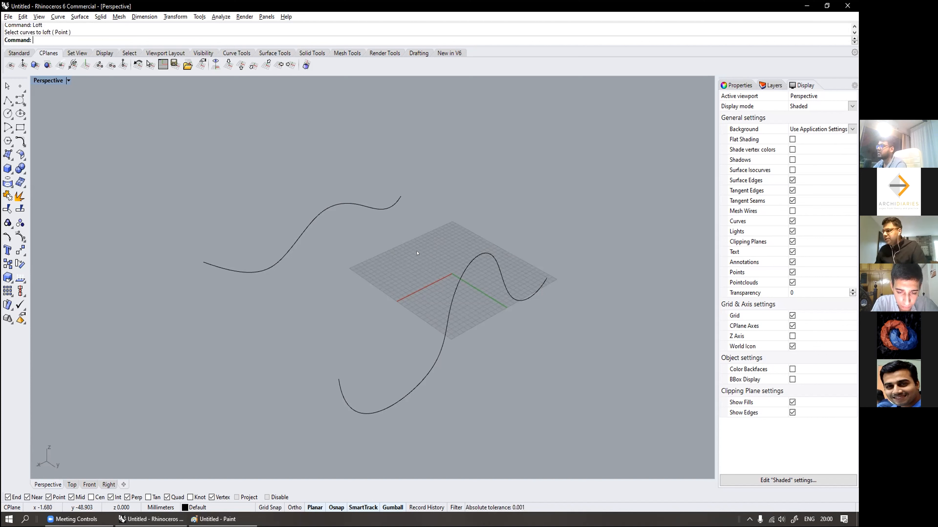
{"action": "left_click_drag", "start_coordinate": [466, 298], "coordinate": [322, 186]}
{"action": "scroll", "coordinate": [321, 186], "scroll_direction": "down", "scroll_amount": 2}
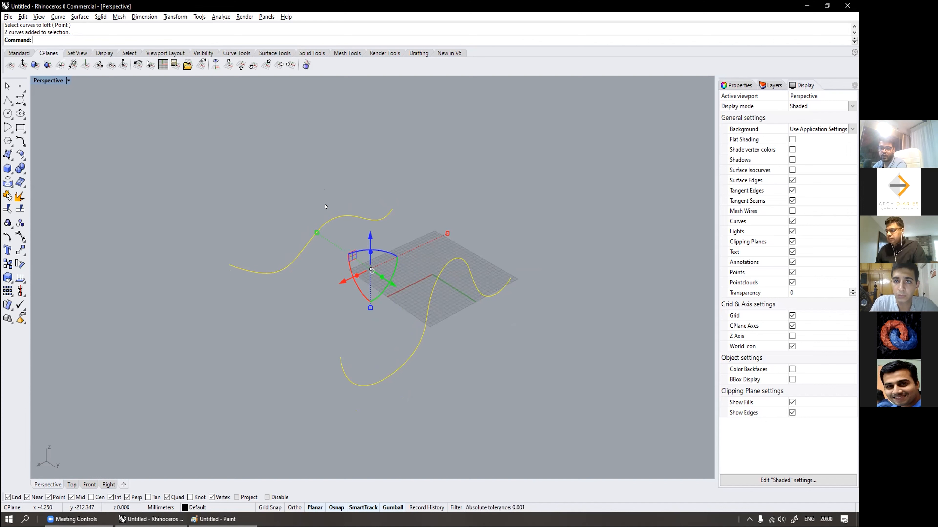
{"action": "left_click", "coordinate": [424, 237]}
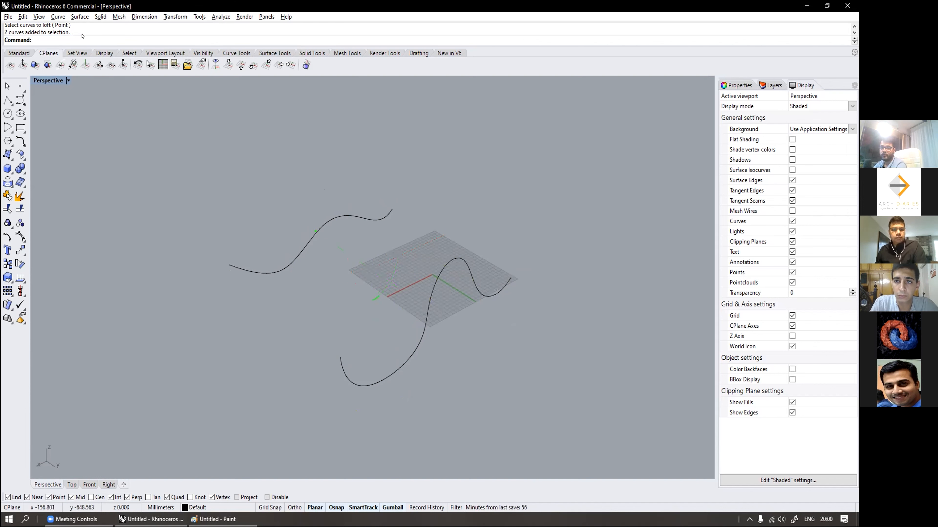
{"action": "left_click", "coordinate": [79, 17]}
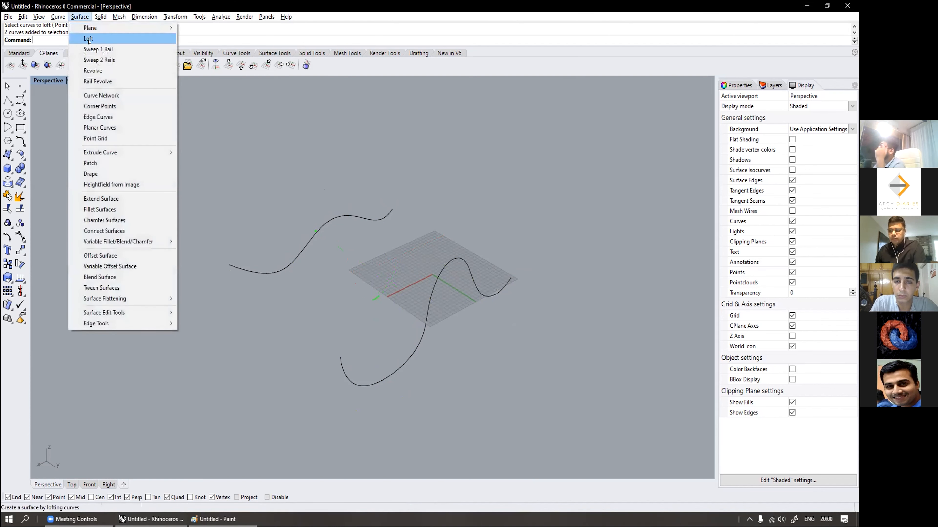
{"action": "mouse_move", "coordinate": [55, 18]}
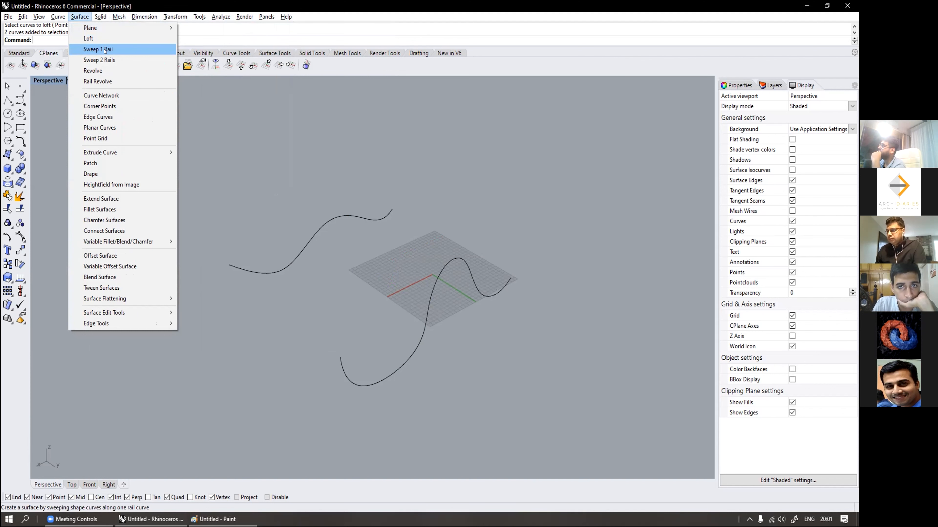
Step: Delete both curves and switch to the four-viewport layout with the Front view's grid in sight
{"action": "left_click_drag", "start_coordinate": [465, 283], "coordinate": [331, 185]}
{"action": "key", "text": "Delete"}
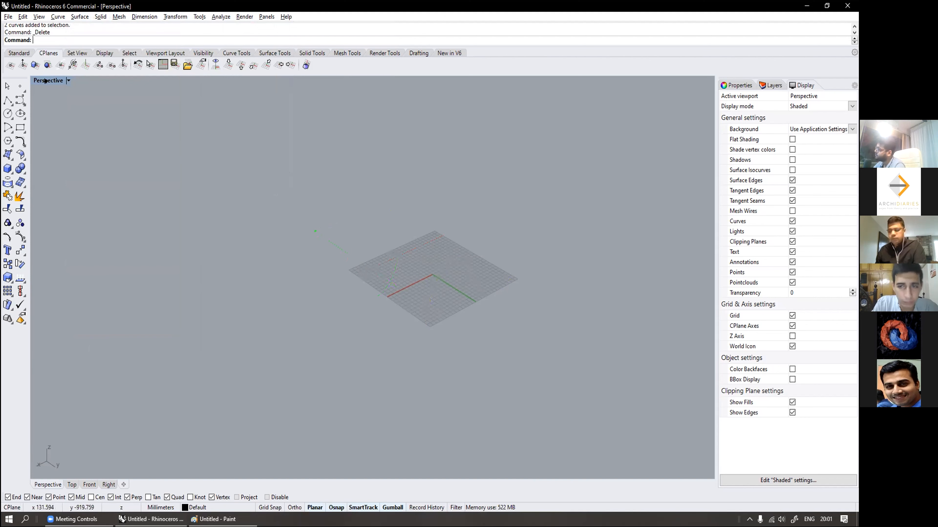
{"action": "key", "text": "ctrl+m"}
{"action": "scroll", "coordinate": [263, 333], "scroll_direction": "down", "scroll_amount": 15}
{"action": "right_click_drag", "start_coordinate": [263, 328], "coordinate": [169, 356]}
{"action": "scroll", "coordinate": [155, 355], "scroll_direction": "up", "scroll_amount": 13}
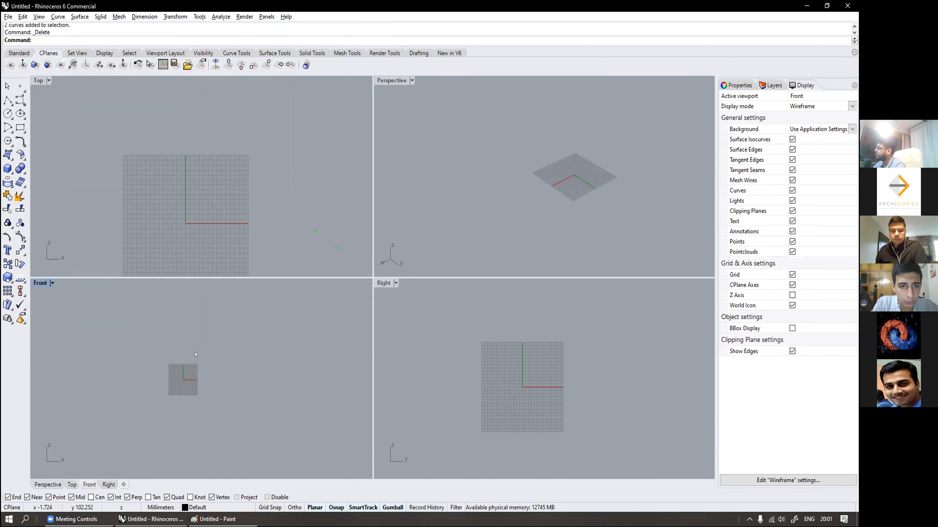
{"action": "scroll", "coordinate": [201, 349], "scroll_direction": "up", "scroll_amount": 8}
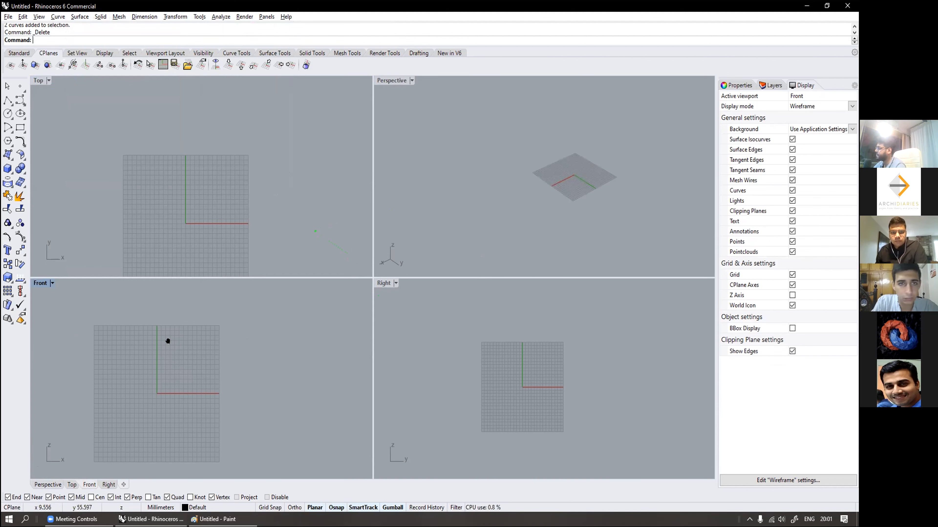
{"action": "left_click", "coordinate": [8, 100]}
{"action": "scroll", "coordinate": [155, 407], "scroll_direction": "up", "scroll_amount": 5}
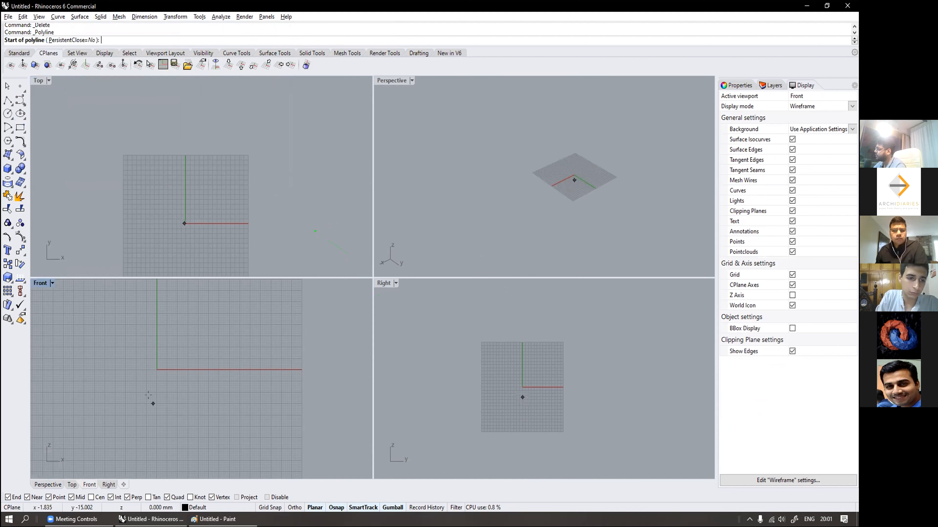
{"action": "scroll", "coordinate": [161, 355], "scroll_direction": "down", "scroll_amount": 1}
{"action": "scroll", "coordinate": [161, 355], "scroll_direction": "down", "scroll_amount": 2}
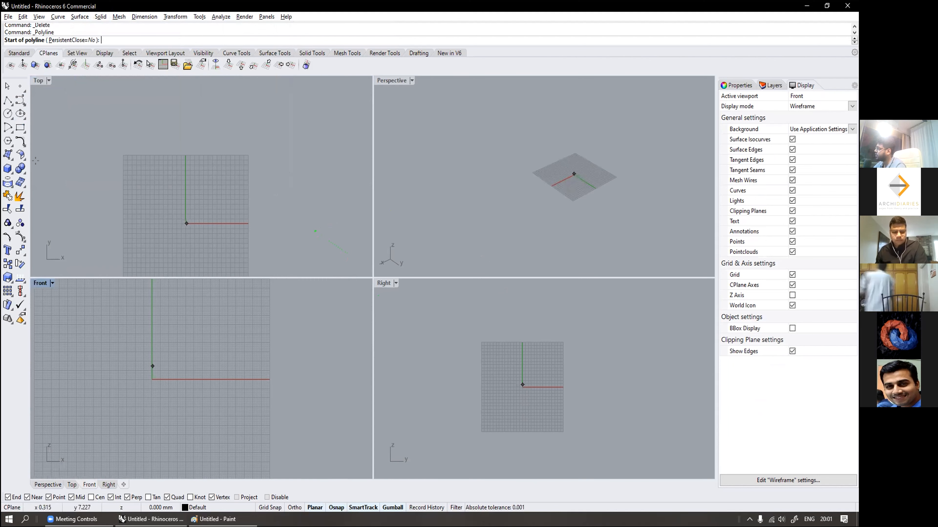
Step: With Grid Snap on, draw a degree-3 S-shaped curve through five control points, rising from the origin in the Front view
{"action": "left_click", "coordinate": [20, 98]}
{"action": "scroll", "coordinate": [138, 414], "scroll_direction": "down", "scroll_amount": 3}
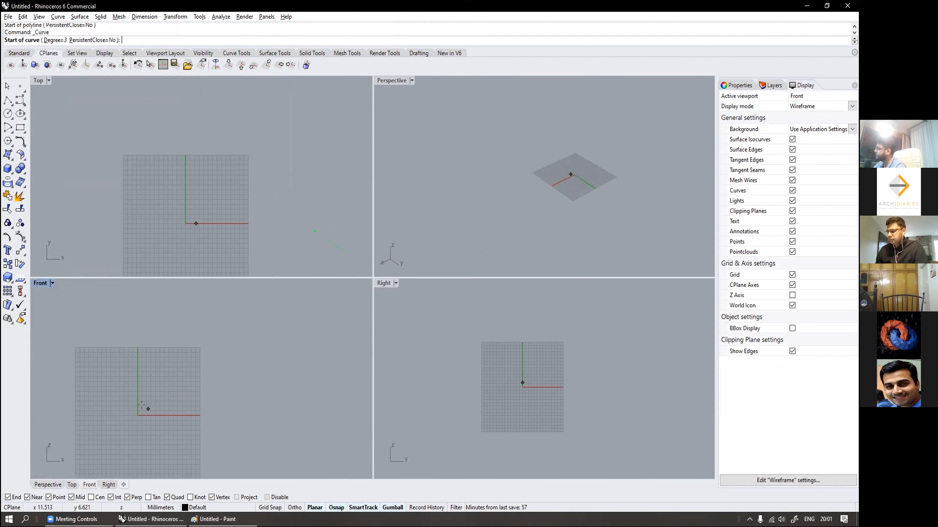
{"action": "scroll", "coordinate": [134, 410], "scroll_direction": "up", "scroll_amount": 3}
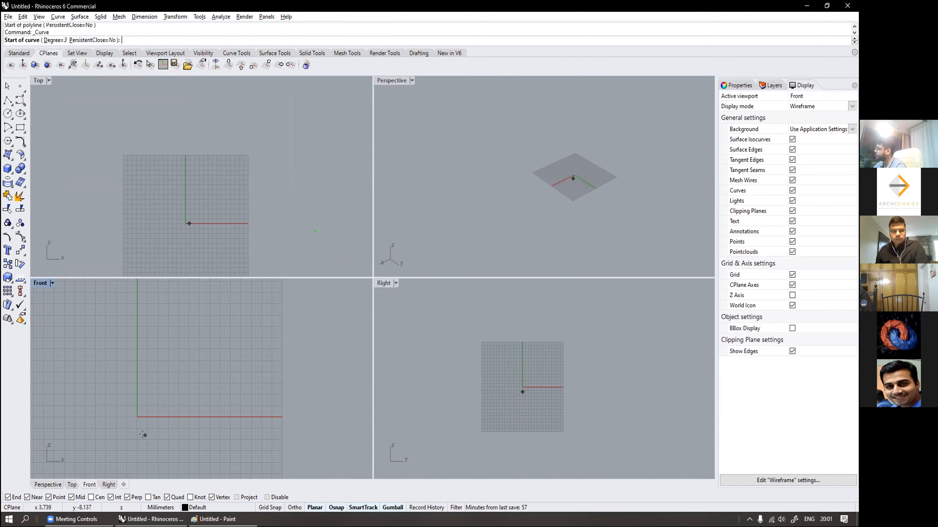
{"action": "left_click", "coordinate": [271, 508]}
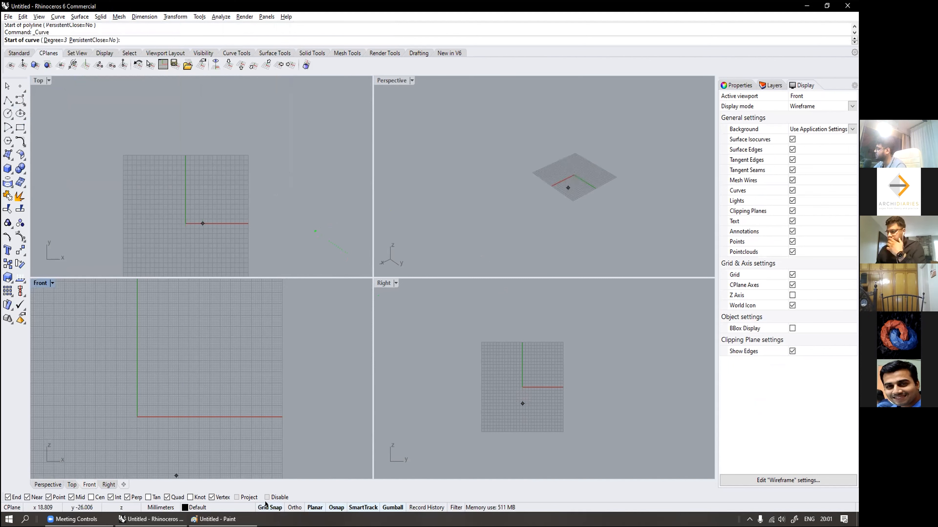
{"action": "left_click", "coordinate": [138, 418]}
{"action": "scroll", "coordinate": [226, 396], "scroll_direction": "down", "scroll_amount": 3}
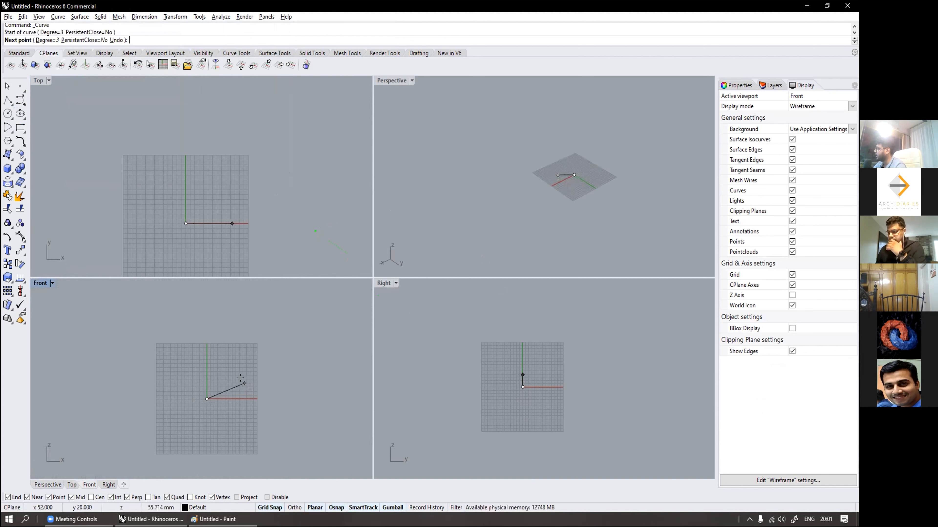
{"action": "left_click", "coordinate": [242, 373]}
{"action": "left_click", "coordinate": [228, 322]}
{"action": "left_click", "coordinate": [208, 312]}
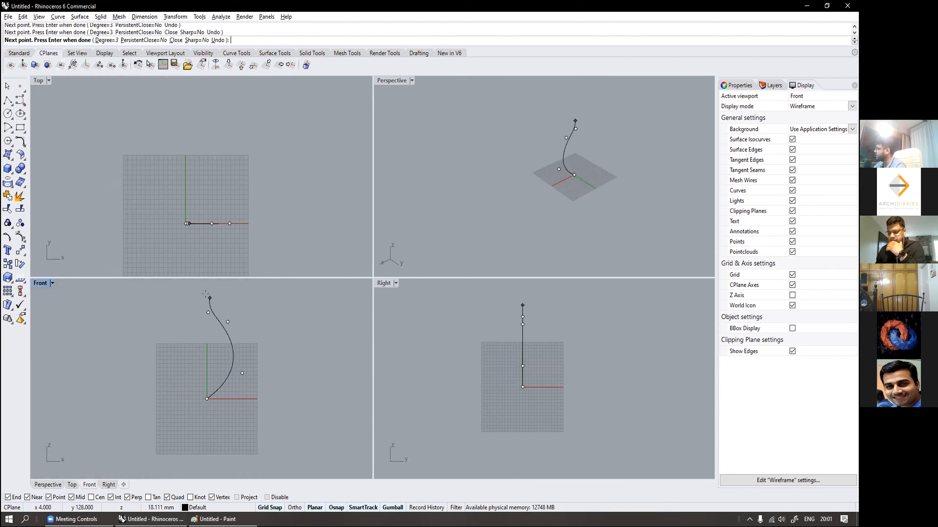
{"action": "right_click_drag", "start_coordinate": [214, 306], "coordinate": [184, 358]}
{"action": "left_click", "coordinate": [195, 317]}
{"action": "key", "text": "Return"}
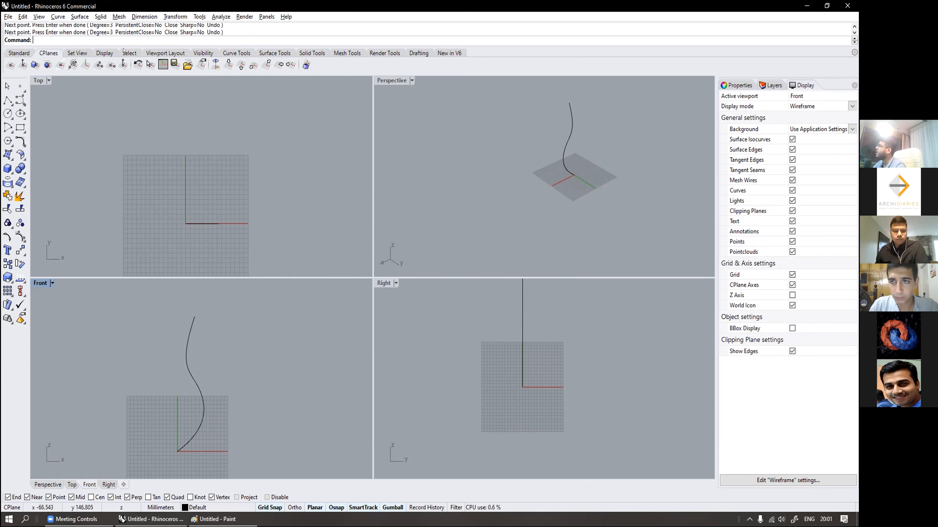
Step: Start revolving the S-shaped curve, with a vertical revolve axis running up from the origin in the Front view
{"action": "left_click", "coordinate": [402, 86]}
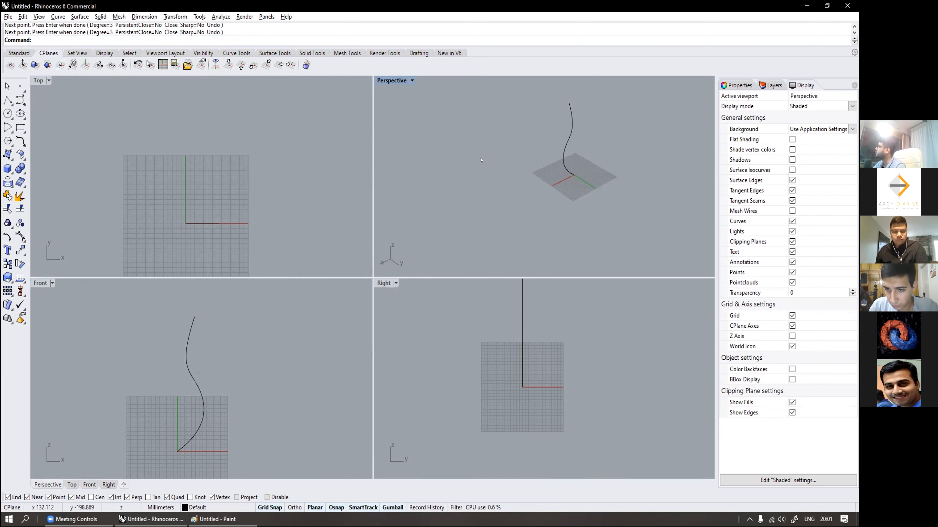
{"action": "scroll", "coordinate": [461, 215], "scroll_direction": "down", "scroll_amount": 2}
{"action": "scroll", "coordinate": [461, 216], "scroll_direction": "up", "scroll_amount": 4}
{"action": "left_click", "coordinate": [79, 17]}
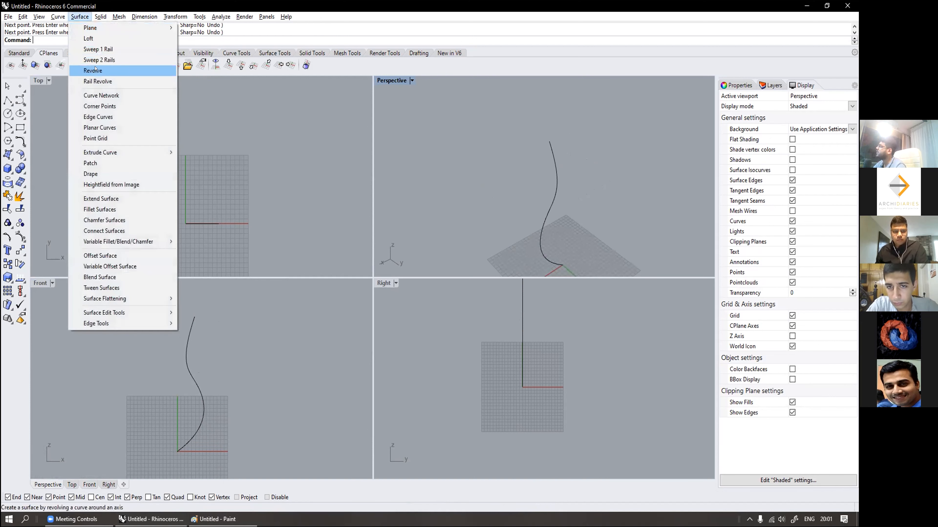
{"action": "left_click", "coordinate": [95, 70]}
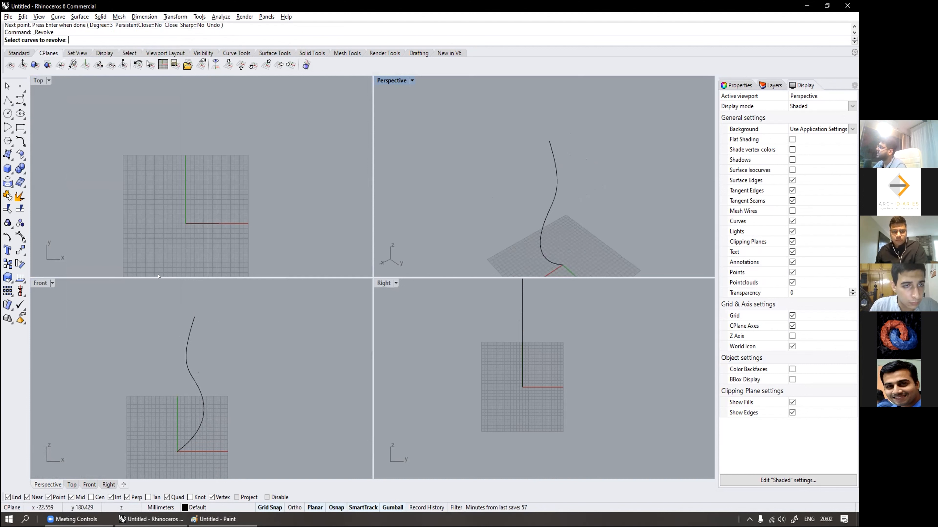
{"action": "left_click", "coordinate": [190, 371]}
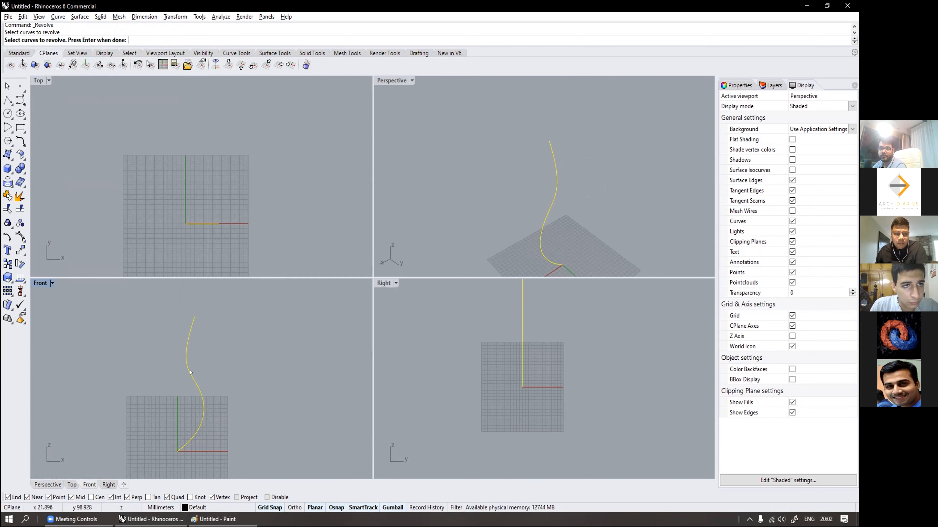
{"action": "key", "text": "Return"}
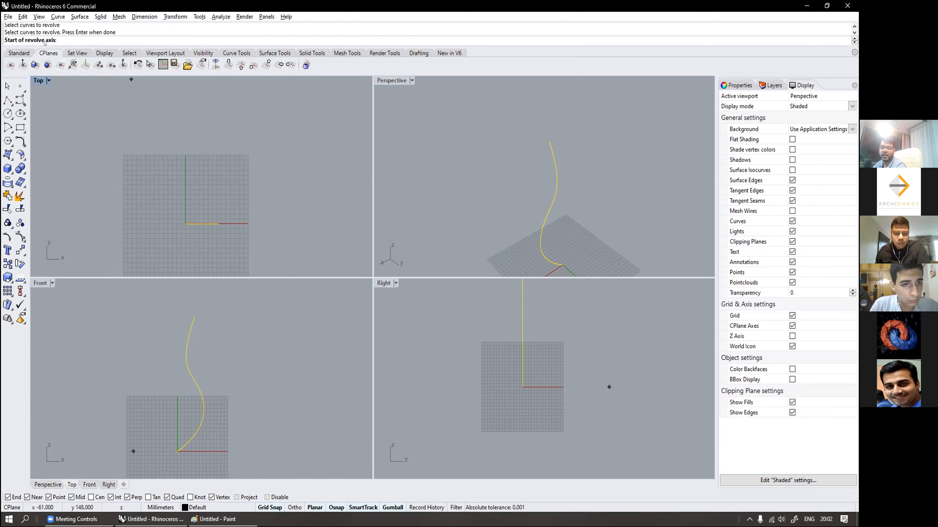
{"action": "scroll", "coordinate": [228, 370], "scroll_direction": "down", "scroll_amount": 3}
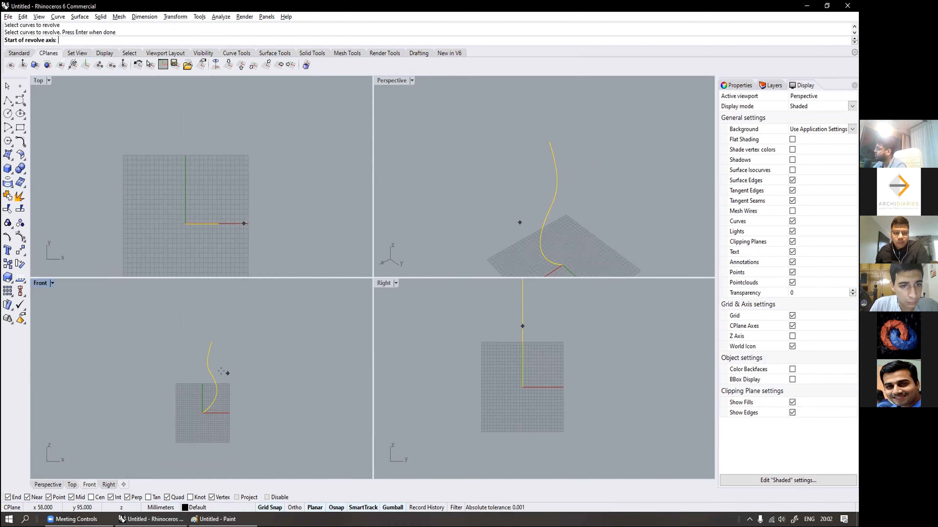
{"action": "left_click", "coordinate": [202, 413]}
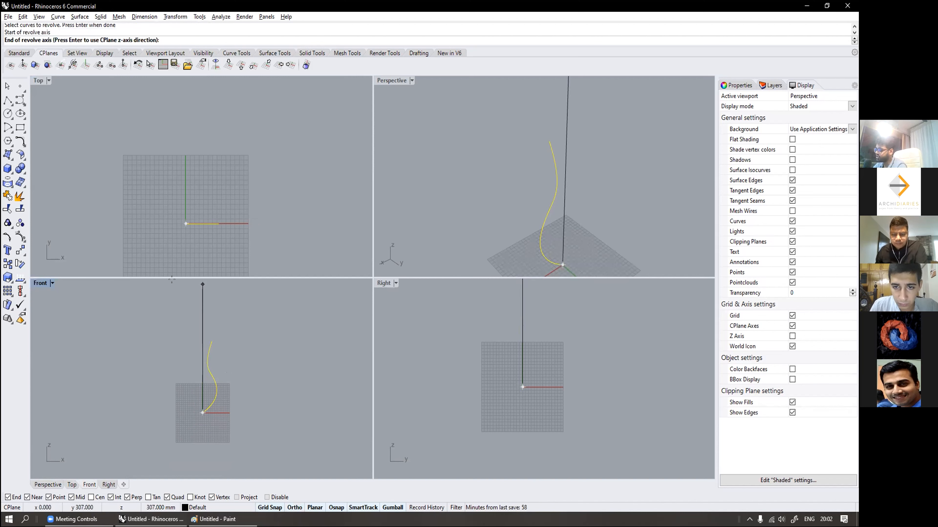
{"action": "left_click", "coordinate": [202, 297]}
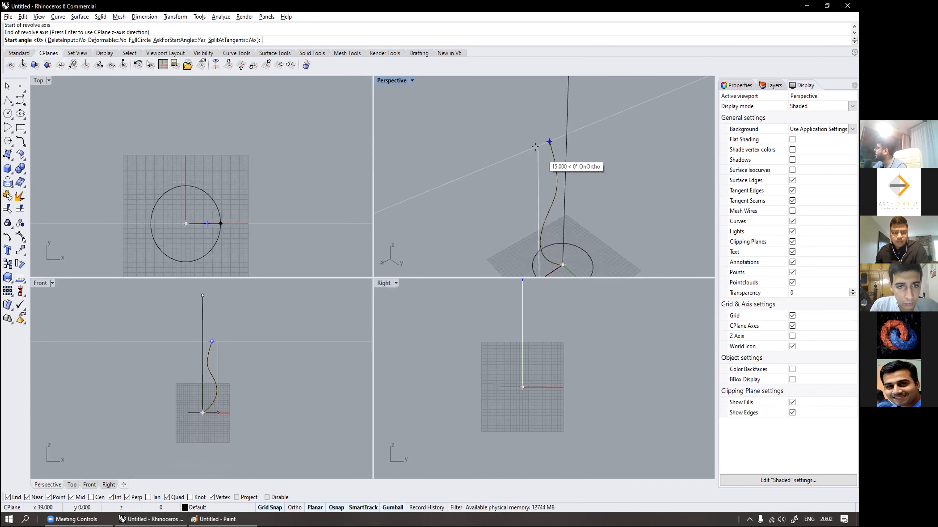
Step: Finish revolving the S-shaped curve with a start angle of 0 and a revolution angle of 360 in the maximized Perspective view
{"action": "double_click", "coordinate": [384, 81]}
{"action": "scroll", "coordinate": [360, 159], "scroll_direction": "down", "scroll_amount": 3}
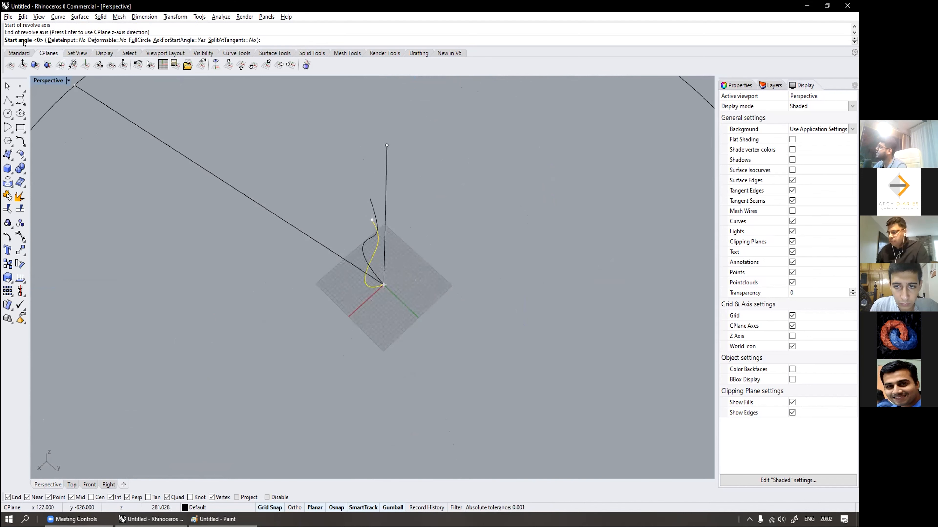
{"action": "type", "text": "0"}
{"action": "key", "text": "Return"}
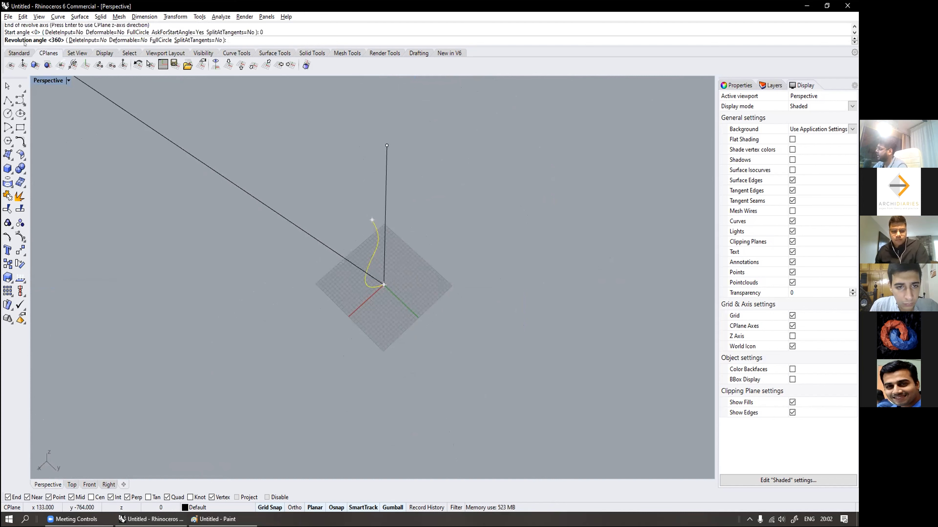
{"action": "type", "text": "360"}
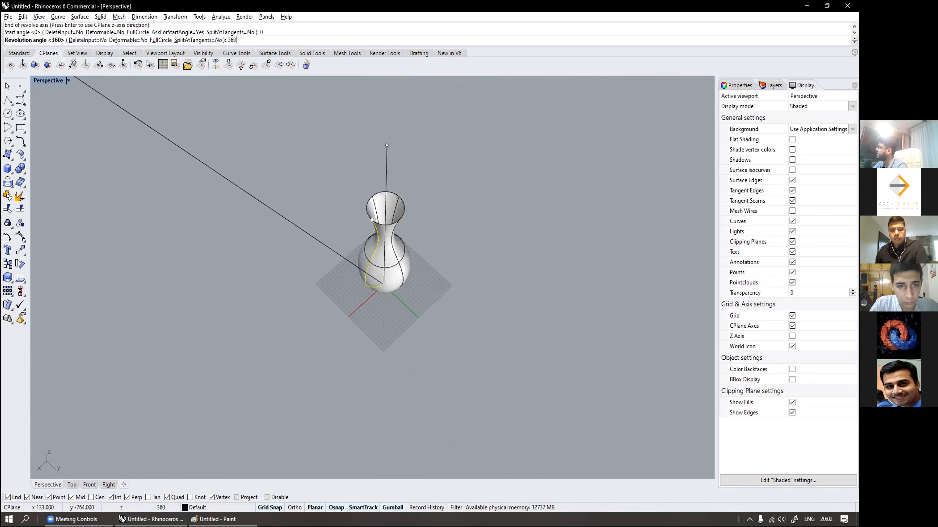
{"action": "key", "text": "Return"}
{"action": "scroll", "coordinate": [396, 229], "scroll_direction": "up", "scroll_amount": 5}
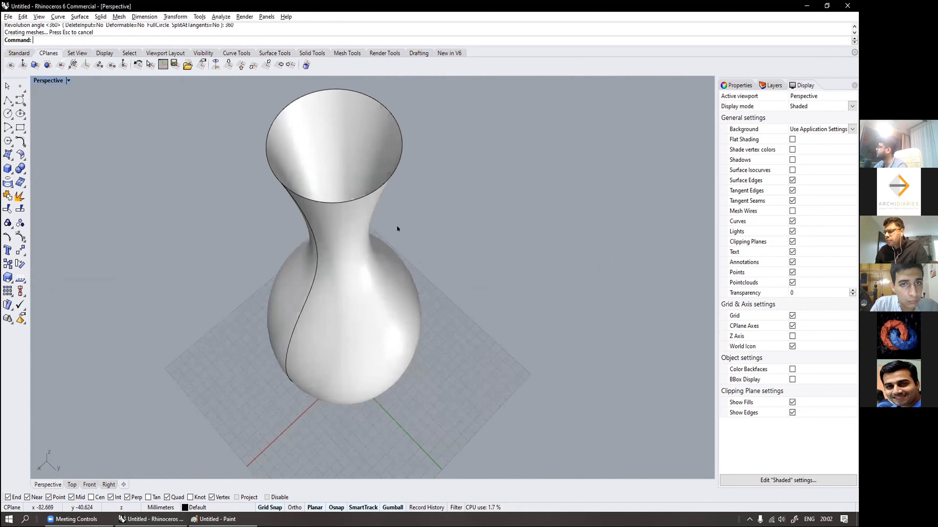
{"action": "scroll", "coordinate": [397, 229], "scroll_direction": "down", "scroll_amount": 5}
{"action": "right_click_drag", "start_coordinate": [415, 235], "coordinate": [441, 285]}
{"action": "right_click_drag", "start_coordinate": [391, 261], "coordinate": [315, 313], "text": "shift"}
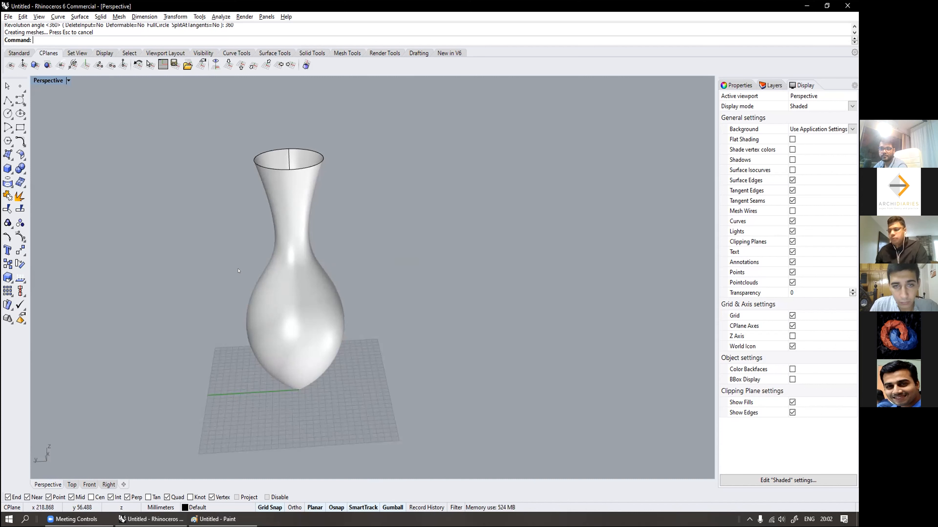
Step: Undo the revolve about the vertical axis and return to the four-viewport layout with the profile curve in sight
{"action": "key", "text": "ctrl+z"}
{"action": "scroll", "coordinate": [102, 152], "scroll_direction": "down", "scroll_amount": 5}
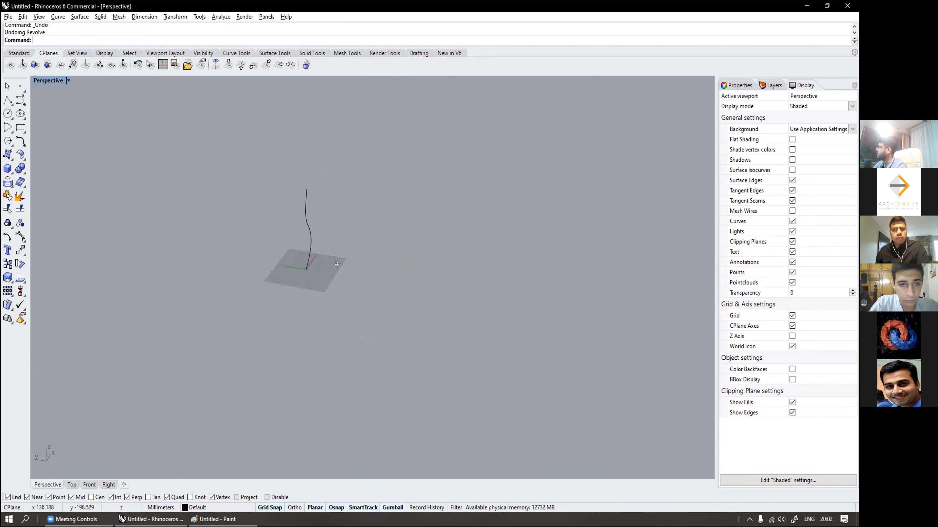
{"action": "double_click", "coordinate": [48, 81]}
{"action": "scroll", "coordinate": [244, 325], "scroll_direction": "down", "scroll_amount": 8}
{"action": "scroll", "coordinate": [239, 340], "scroll_direction": "up", "scroll_amount": 8}
{"action": "right_click_drag", "start_coordinate": [238, 339], "coordinate": [234, 387]}
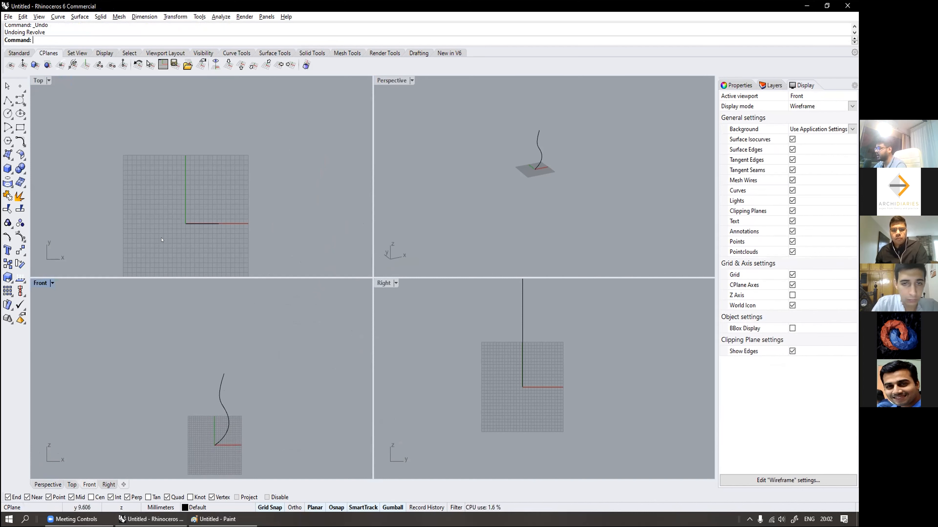
Step: Start revolving the S-shaped curve about a horizontal axis running in the negative x direction from its upper end in the Front view
{"action": "left_click", "coordinate": [80, 16]}
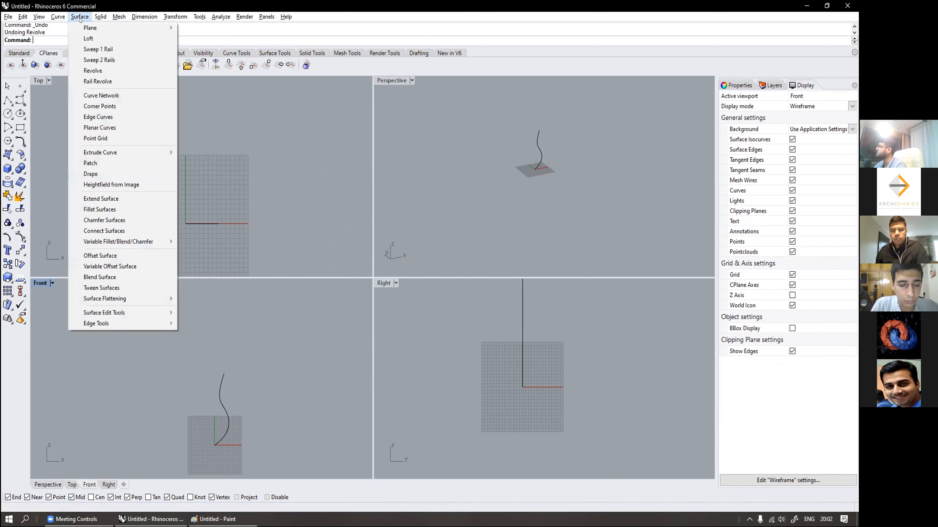
{"action": "left_click", "coordinate": [96, 71]}
{"action": "scroll", "coordinate": [140, 113], "scroll_direction": "down", "scroll_amount": 4}
{"action": "scroll", "coordinate": [199, 310], "scroll_direction": "down", "scroll_amount": 2}
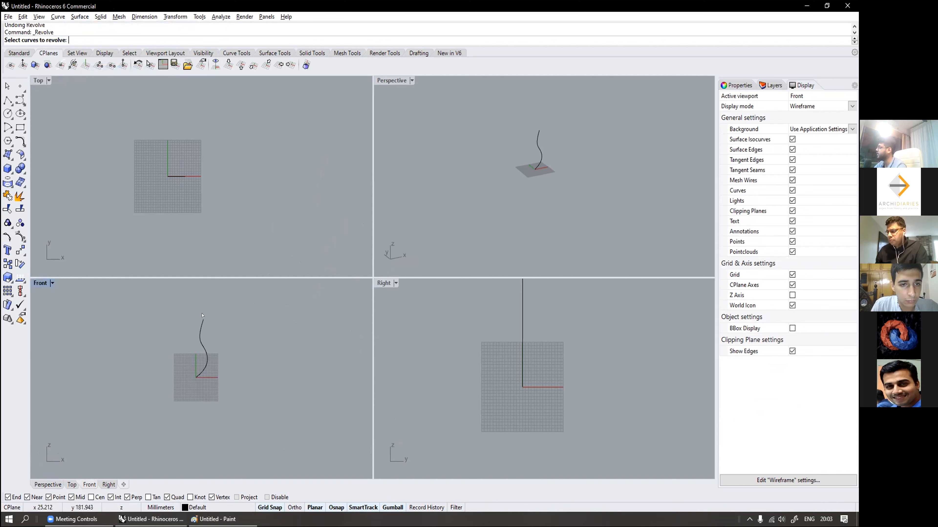
{"action": "scroll", "coordinate": [195, 333], "scroll_direction": "up", "scroll_amount": 5}
{"action": "left_click", "coordinate": [196, 333]}
{"action": "key", "text": "Return"}
{"action": "left_click", "coordinate": [202, 317]}
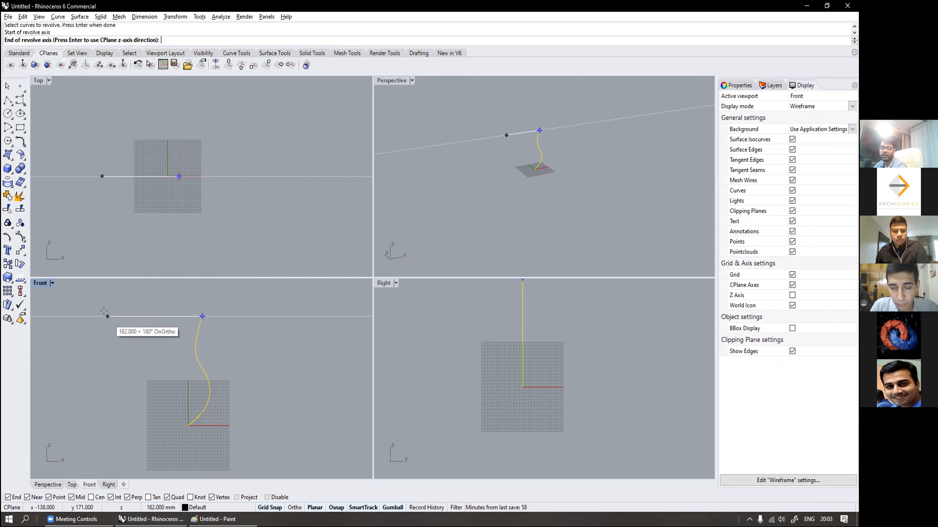
{"action": "left_click", "coordinate": [107, 316]}
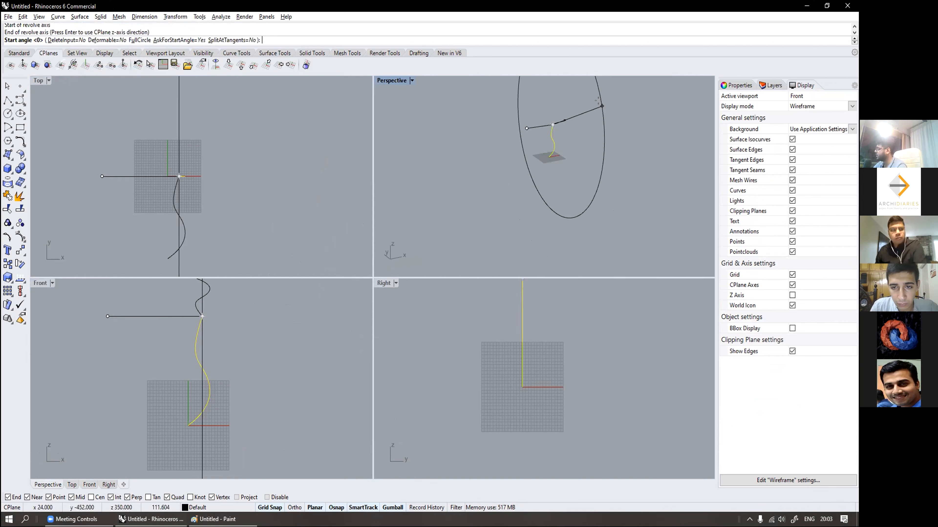
Step: Complete a full -360 degree revolution, picking the curve's lower end as both the start and end angle in the Perspective view
{"action": "scroll", "coordinate": [550, 154], "scroll_direction": "up", "scroll_amount": 6}
{"action": "left_click", "coordinate": [548, 161]}
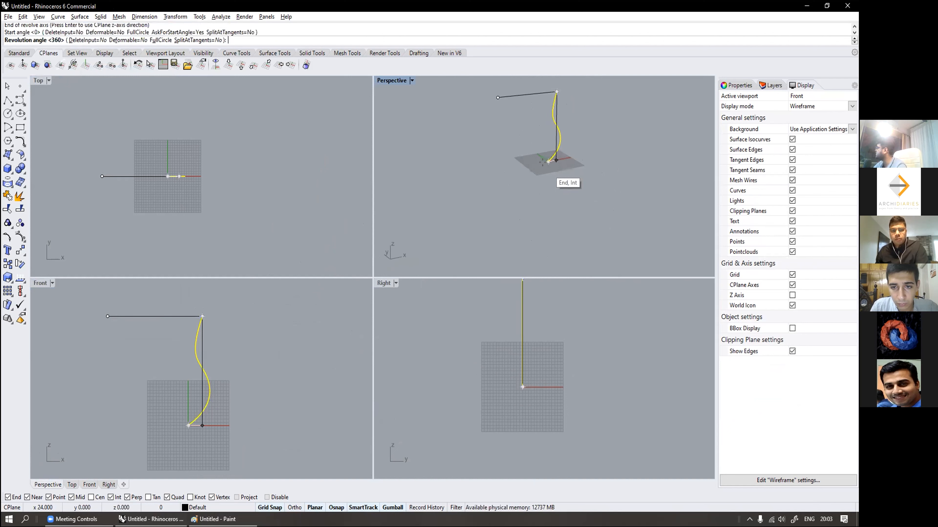
{"action": "right_click_drag", "start_coordinate": [604, 159], "coordinate": [689, 150]}
{"action": "scroll", "coordinate": [662, 152], "scroll_direction": "down", "scroll_amount": 2}
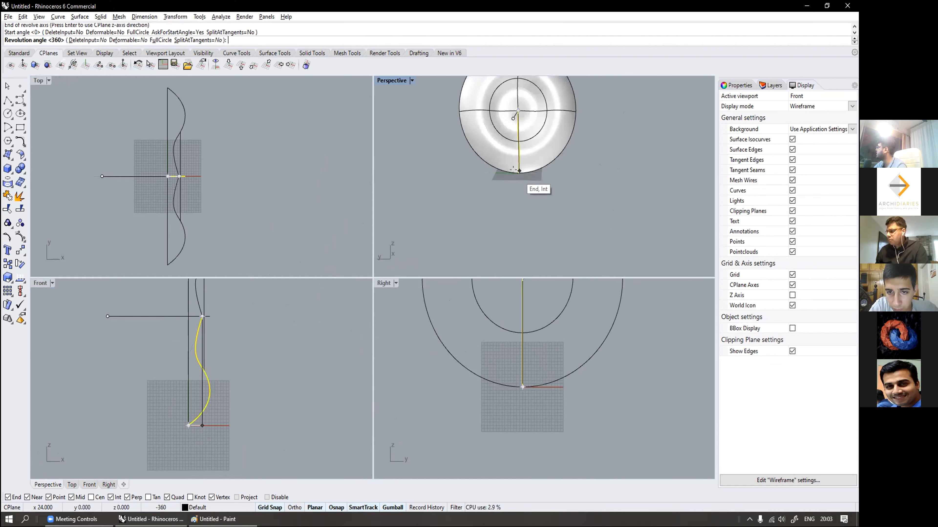
{"action": "left_click", "coordinate": [519, 170]}
{"action": "key", "text": "Return"}
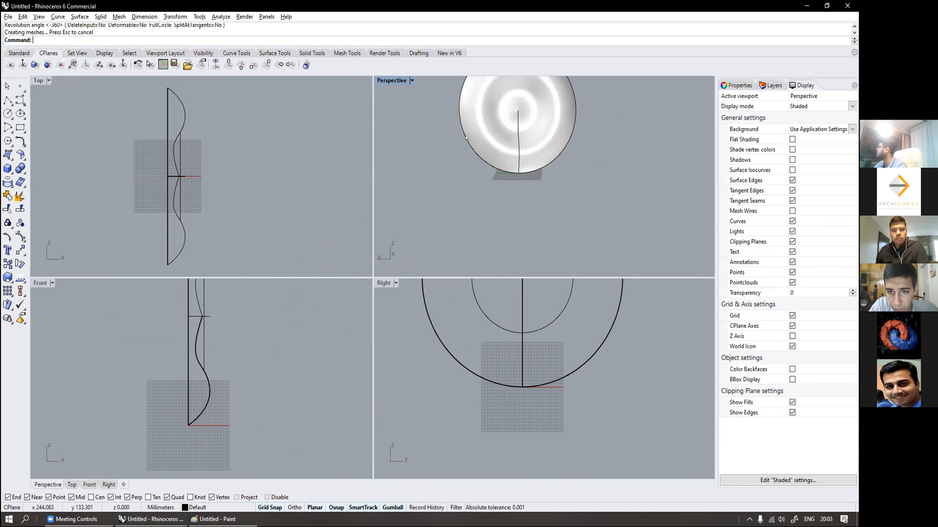
Step: Examine the revolved dish-like surface from several angles in the maximized Perspective view
{"action": "double_click", "coordinate": [398, 81]}
{"action": "right_click_drag", "start_coordinate": [520, 180], "coordinate": [433, 204]}
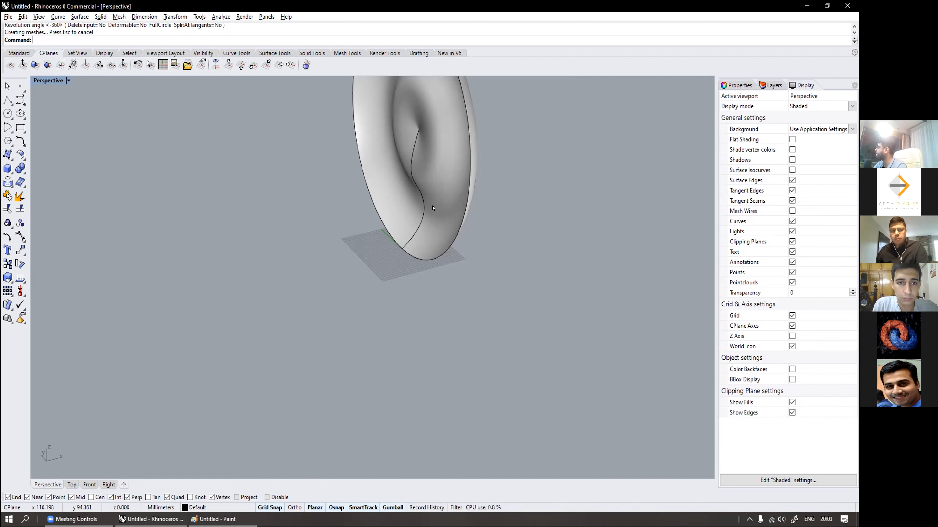
{"action": "right_click_drag", "start_coordinate": [433, 208], "coordinate": [367, 236]}
{"action": "left_click", "coordinate": [368, 237]}
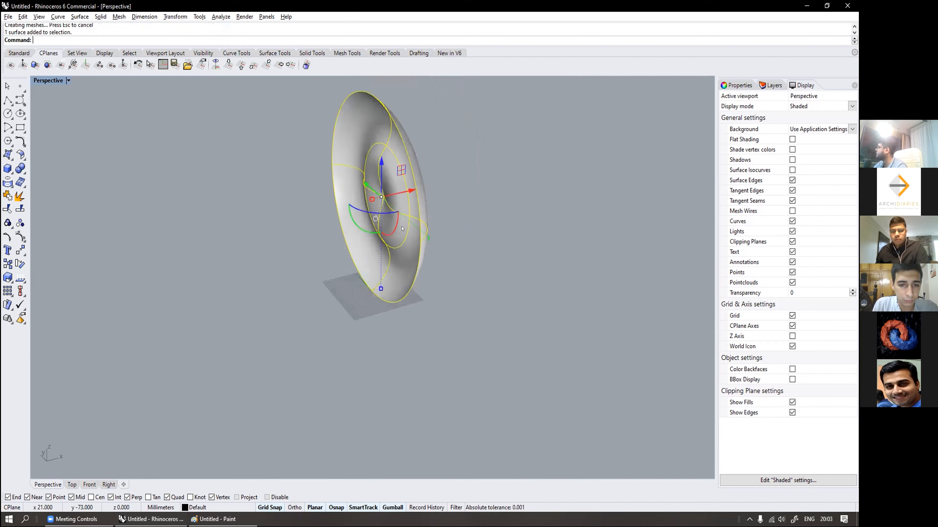
{"action": "left_click_drag", "start_coordinate": [367, 237], "coordinate": [465, 204]}
{"action": "key", "text": "Escape"}
{"action": "right_click_drag", "start_coordinate": [466, 206], "coordinate": [461, 238]}
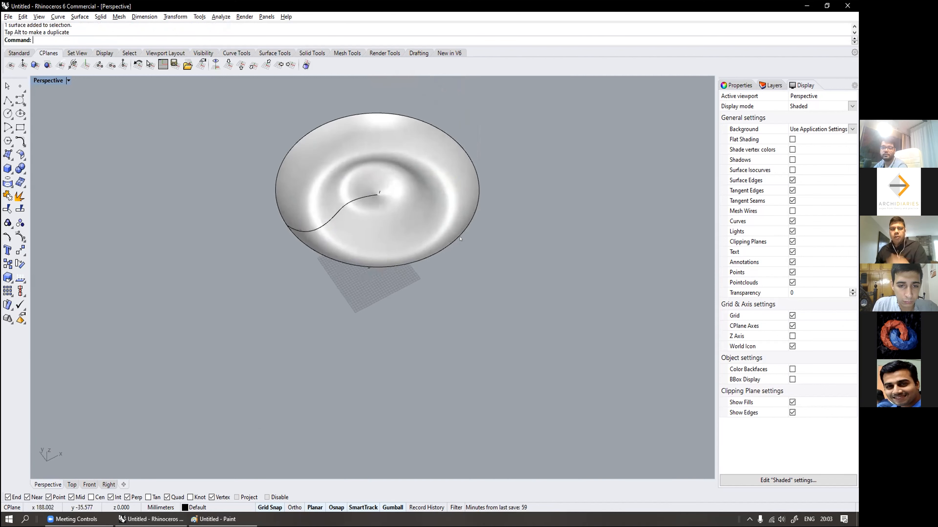
{"action": "scroll", "coordinate": [445, 192], "scroll_direction": "up", "scroll_amount": 4}
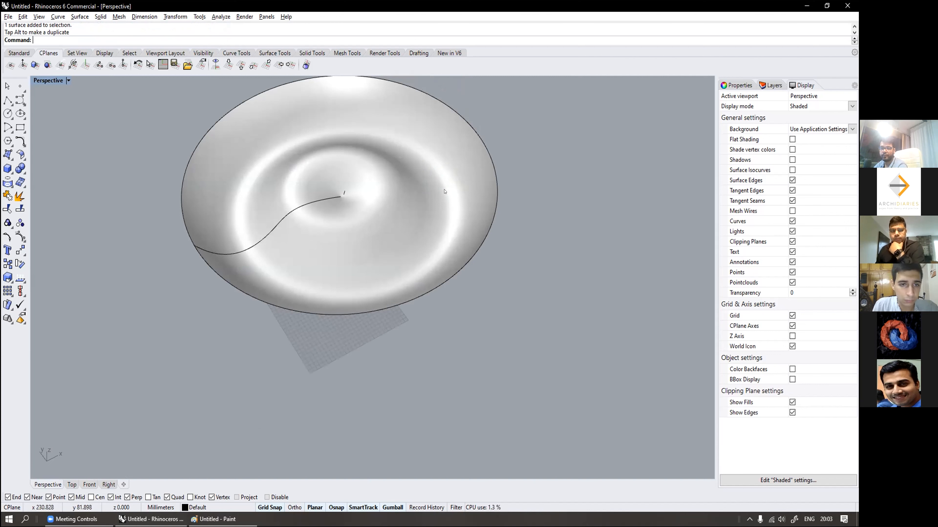
Step: Delete the revolved surface and its S-shaped profile curve
{"action": "left_click", "coordinate": [431, 191]}
{"action": "key", "text": "Delete"}
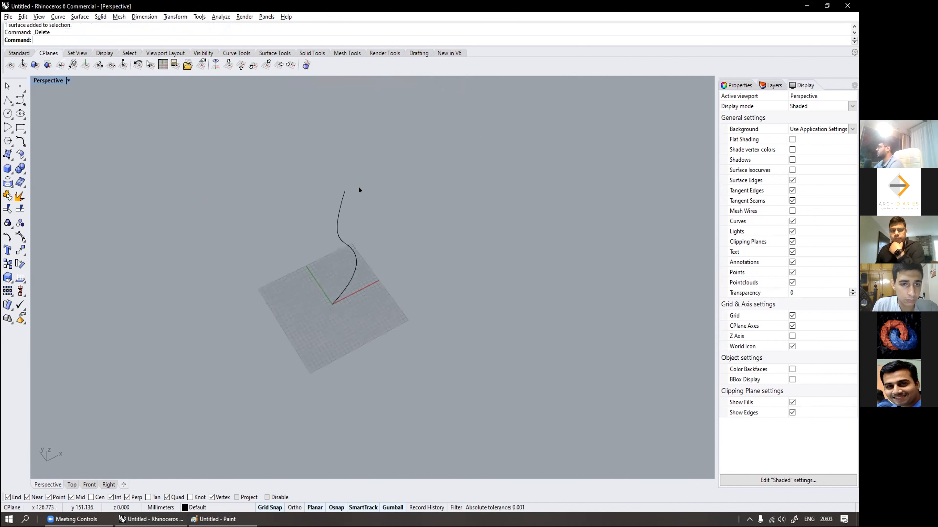
{"action": "scroll", "coordinate": [342, 258], "scroll_direction": "up", "scroll_amount": 5}
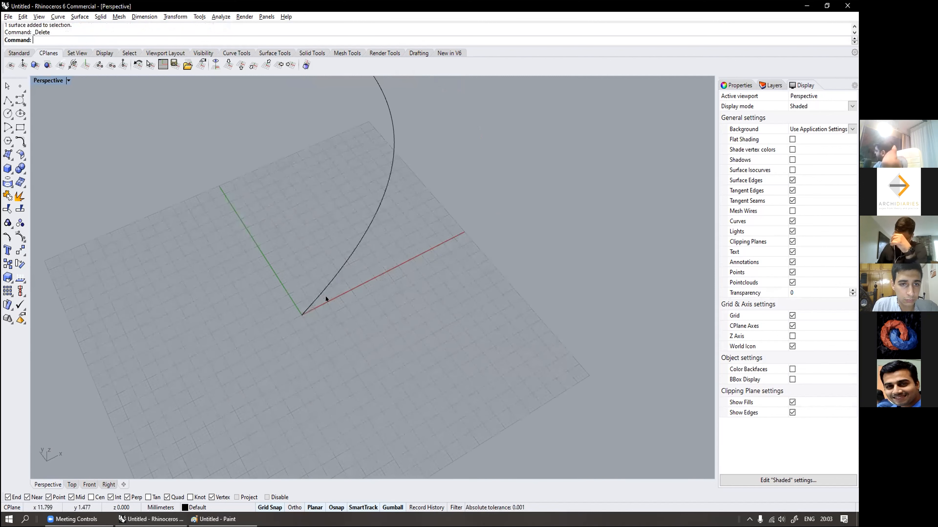
{"action": "left_click", "coordinate": [317, 295]}
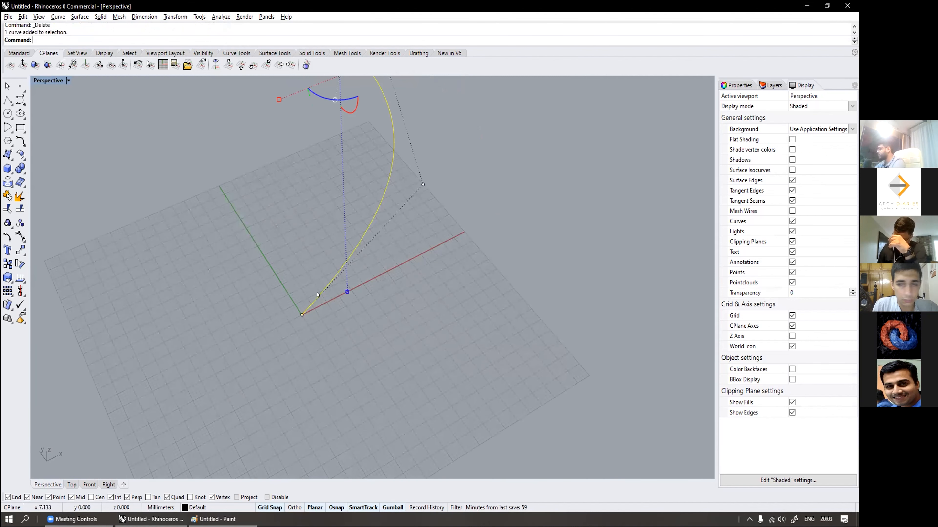
{"action": "key", "text": "Delete"}
{"action": "scroll", "coordinate": [317, 294], "scroll_direction": "down", "scroll_amount": 6}
{"action": "scroll", "coordinate": [309, 252], "scroll_direction": "up", "scroll_amount": 2}
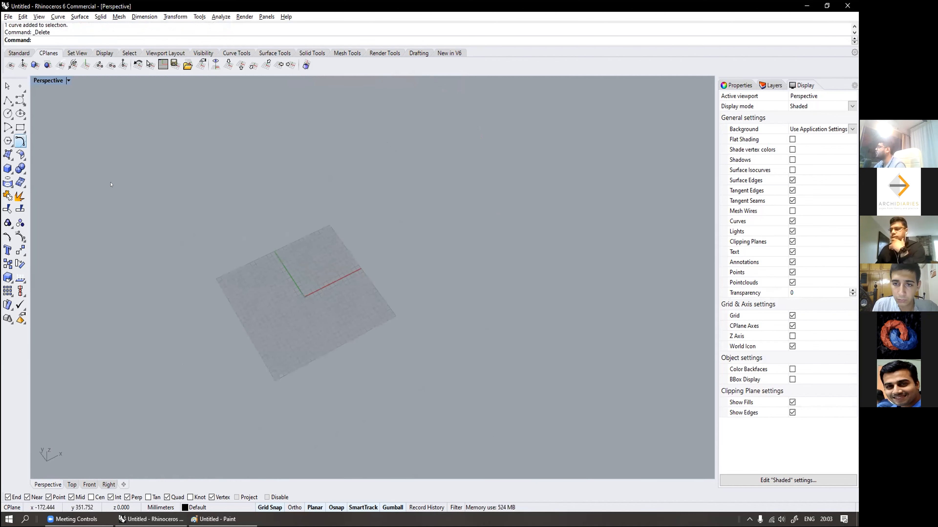
Step: Draw a degree-3 S-shaped curve through seven control points on the ground plane, starting inside the grid and running out beyond it
{"action": "left_click", "coordinate": [20, 100]}
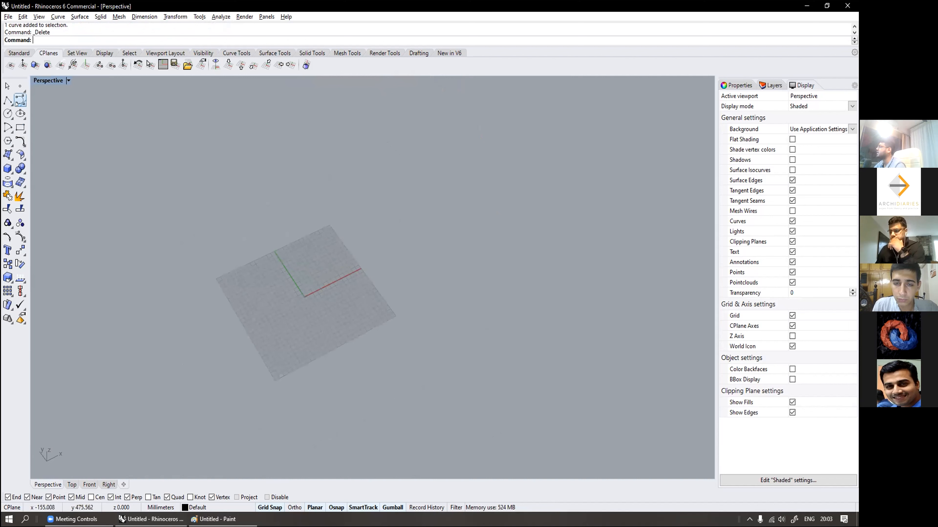
{"action": "left_click", "coordinate": [278, 269]}
{"action": "left_click", "coordinate": [234, 322]}
{"action": "left_click", "coordinate": [272, 364]}
{"action": "left_click", "coordinate": [418, 377]}
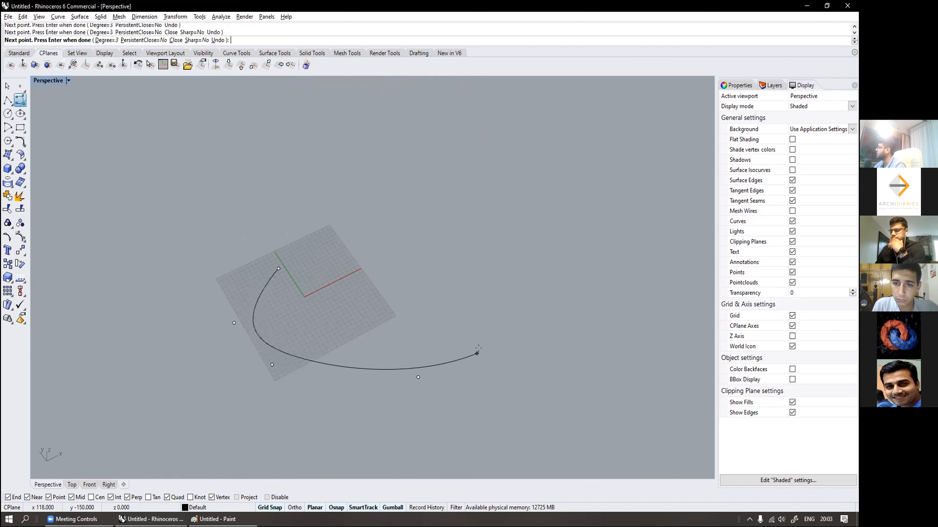
{"action": "left_click", "coordinate": [488, 353]}
{"action": "right_click_drag", "start_coordinate": [522, 393], "coordinate": [442, 227], "text": "shift"}
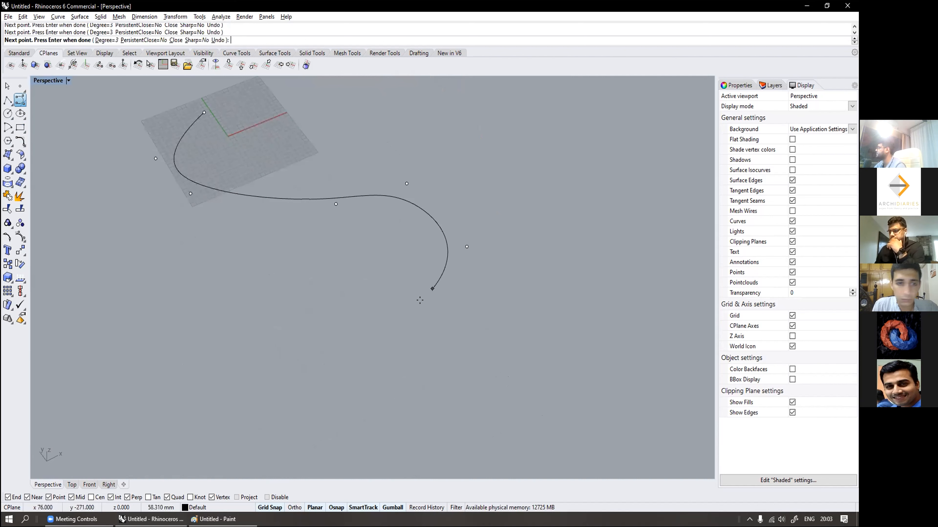
{"action": "left_click", "coordinate": [404, 327]}
{"action": "right_click", "coordinate": [403, 328]}
{"action": "right_click_drag", "start_coordinate": [313, 309], "coordinate": [346, 300]}
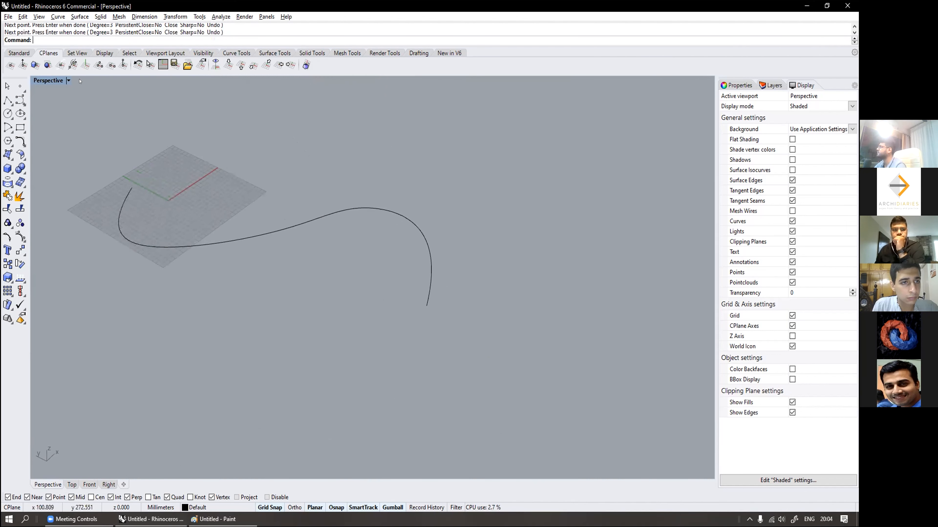
Step: Draw a flat rectangle of about 21 by 27 mm on the ground plane, with its first corner at the curve's far end
{"action": "left_click", "coordinate": [20, 127]}
{"action": "scroll", "coordinate": [446, 307], "scroll_direction": "up", "scroll_amount": 4}
{"action": "scroll", "coordinate": [446, 308], "scroll_direction": "down", "scroll_amount": 4}
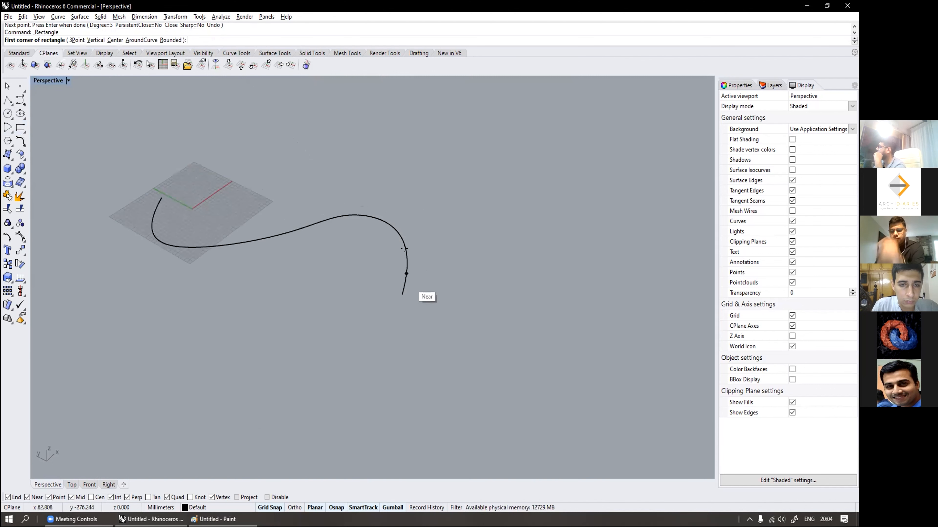
{"action": "scroll", "coordinate": [433, 327], "scroll_direction": "up", "scroll_amount": 2}
{"action": "scroll", "coordinate": [433, 327], "scroll_direction": "up", "scroll_amount": 1}
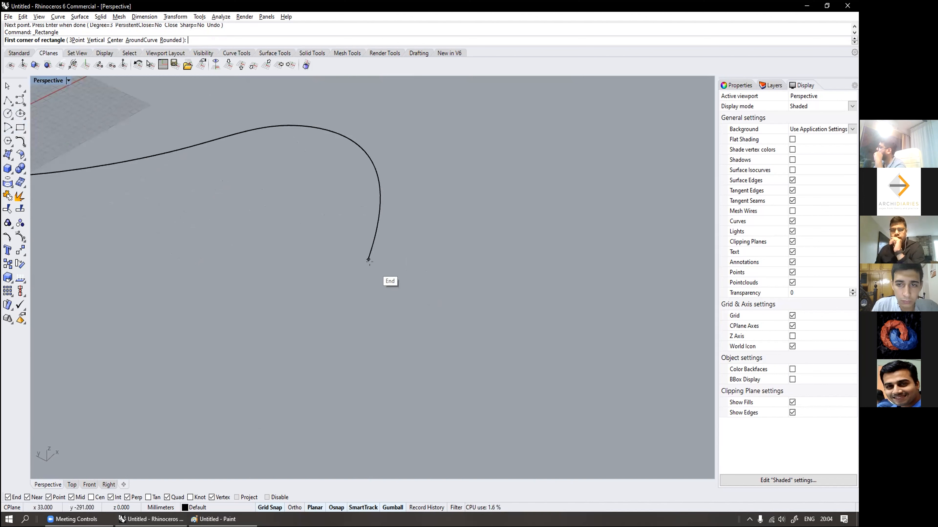
{"action": "left_click", "coordinate": [369, 260]}
{"action": "scroll", "coordinate": [386, 299], "scroll_direction": "up", "scroll_amount": 1}
{"action": "left_click", "coordinate": [384, 304]}
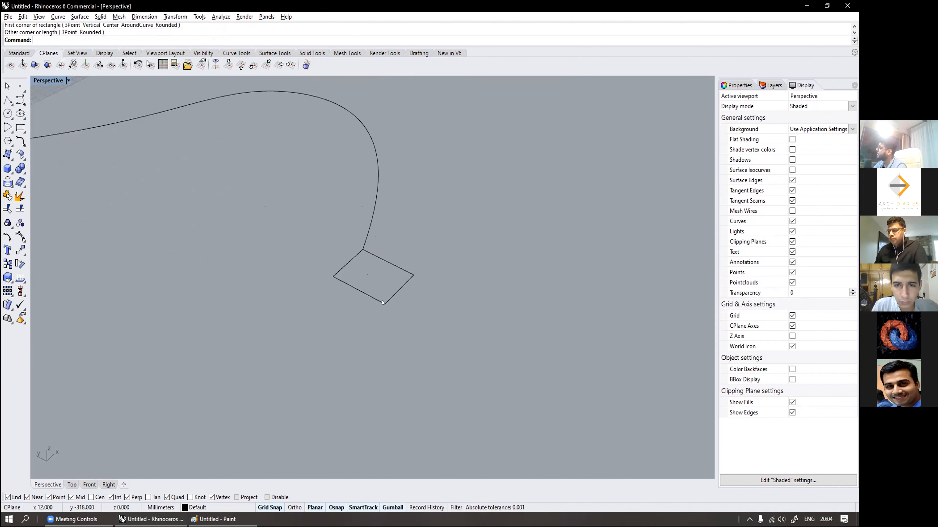
Step: Delete the flat rectangle at the far end of the curve
{"action": "scroll", "coordinate": [387, 310], "scroll_direction": "down", "scroll_amount": 4}
{"action": "scroll", "coordinate": [386, 309], "scroll_direction": "up", "scroll_amount": 4}
{"action": "key", "text": "Escape"}
{"action": "scroll", "coordinate": [332, 297], "scroll_direction": "down", "scroll_amount": 3}
{"action": "scroll", "coordinate": [332, 299], "scroll_direction": "up", "scroll_amount": 4}
{"action": "left_click", "coordinate": [340, 303]}
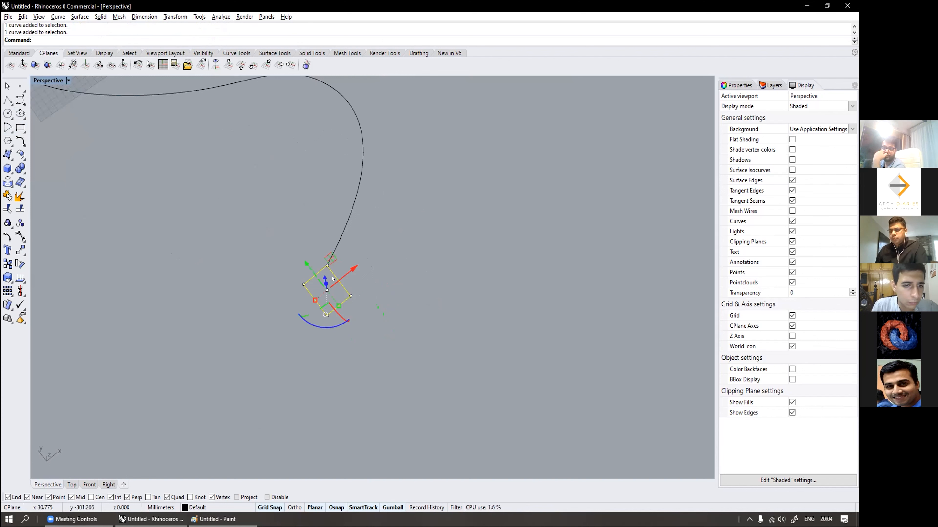
{"action": "key", "text": "Delete"}
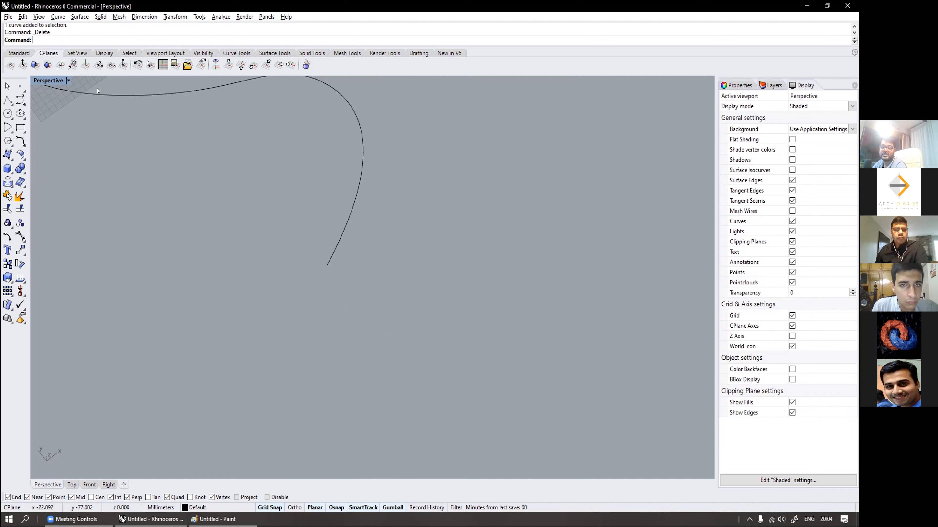
Step: Set the construction plane perpendicular to the S-shaped curve, with its origin at the curve's far end
{"action": "left_click", "coordinate": [61, 65]}
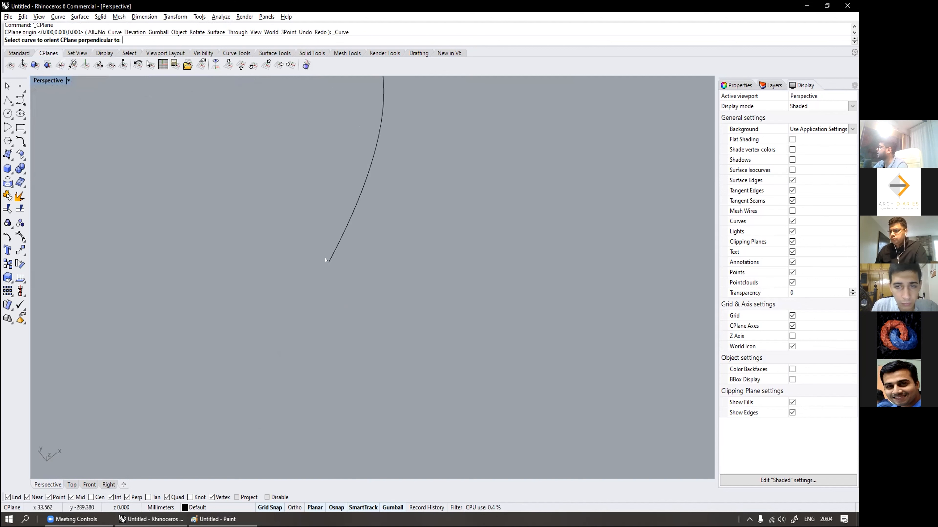
{"action": "left_click", "coordinate": [332, 254]}
{"action": "scroll", "coordinate": [334, 253], "scroll_direction": "down", "scroll_amount": 5}
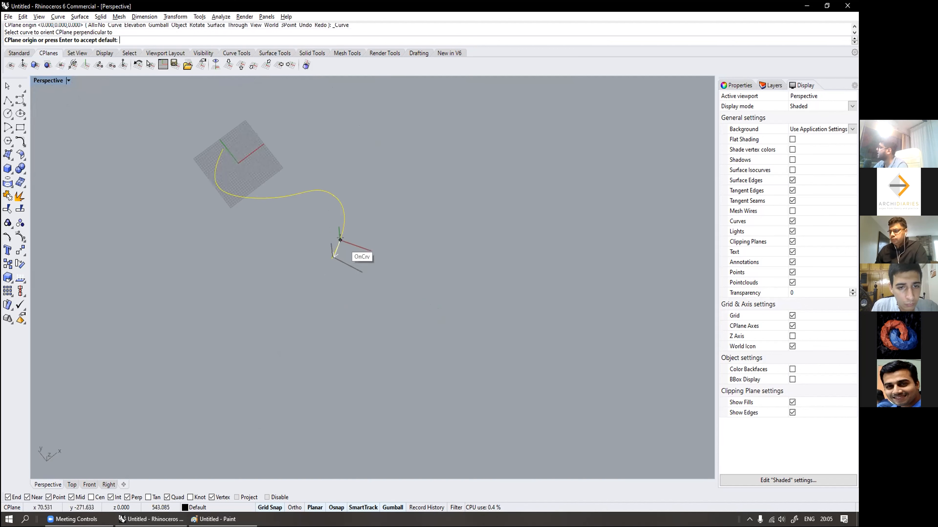
{"action": "scroll", "coordinate": [343, 216], "scroll_direction": "up", "scroll_amount": 2}
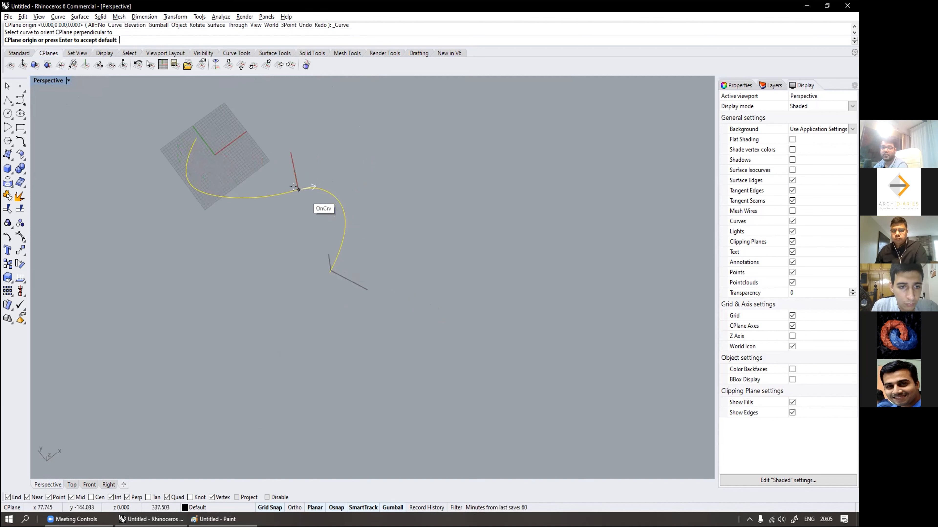
{"action": "scroll", "coordinate": [325, 271], "scroll_direction": "up", "scroll_amount": 5}
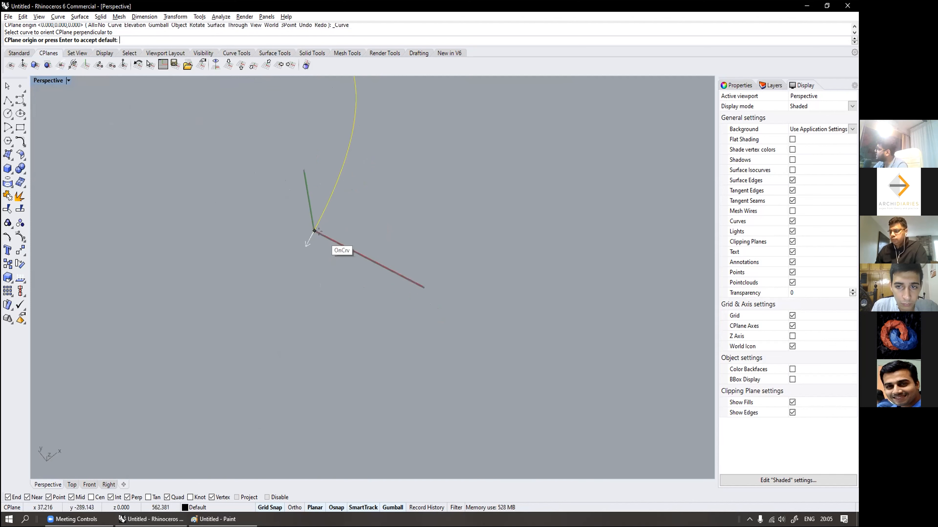
{"action": "left_click", "coordinate": [310, 238]}
Step: Draw a rectangle of about 16 by 12 mm on the perpendicular plane, centred on the curve's end point
{"action": "right_click_drag", "start_coordinate": [304, 239], "coordinate": [346, 183]}
{"action": "scroll", "coordinate": [330, 201], "scroll_direction": "up", "scroll_amount": 4}
{"action": "right_click_drag", "start_coordinate": [335, 258], "coordinate": [286, 295]}
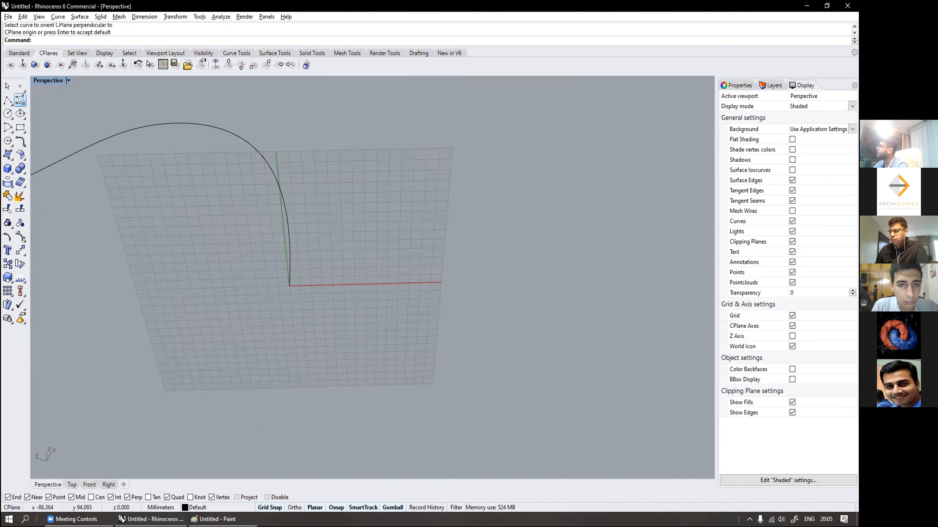
{"action": "left_click", "coordinate": [18, 129]}
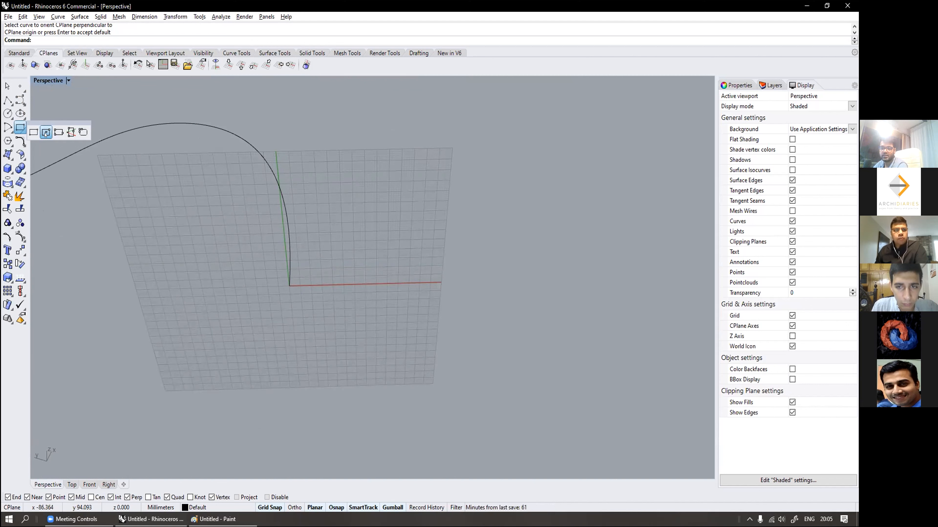
{"action": "left_click", "coordinate": [46, 133]}
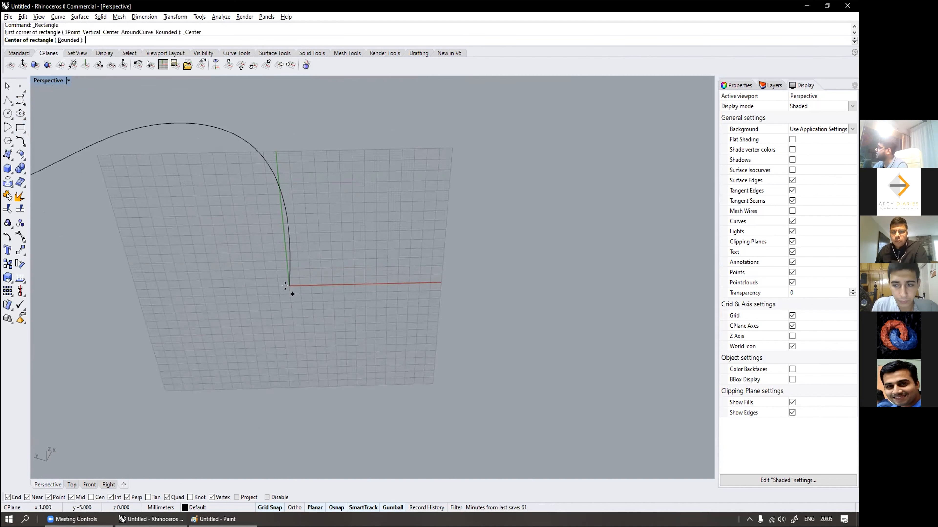
{"action": "scroll", "coordinate": [288, 293], "scroll_direction": "up", "scroll_amount": 3}
{"action": "left_click", "coordinate": [289, 283]}
{"action": "scroll", "coordinate": [295, 278], "scroll_direction": "down", "scroll_amount": 2}
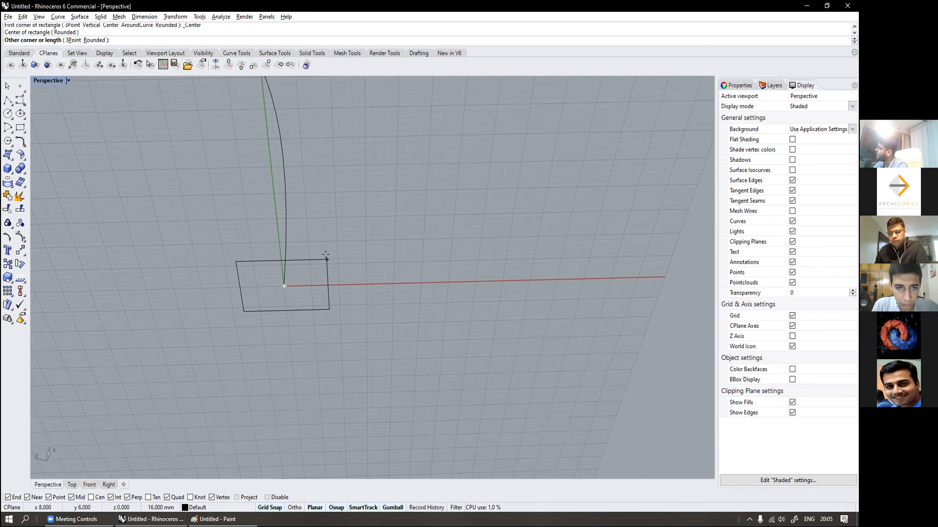
{"action": "left_click", "coordinate": [325, 258]}
Step: Sweep the rectangle along the S-shaped curve with Sweep 1 Rail, using the Freeform frame style and unchanged cross sections
{"action": "right_click_drag", "start_coordinate": [326, 257], "coordinate": [347, 261]}
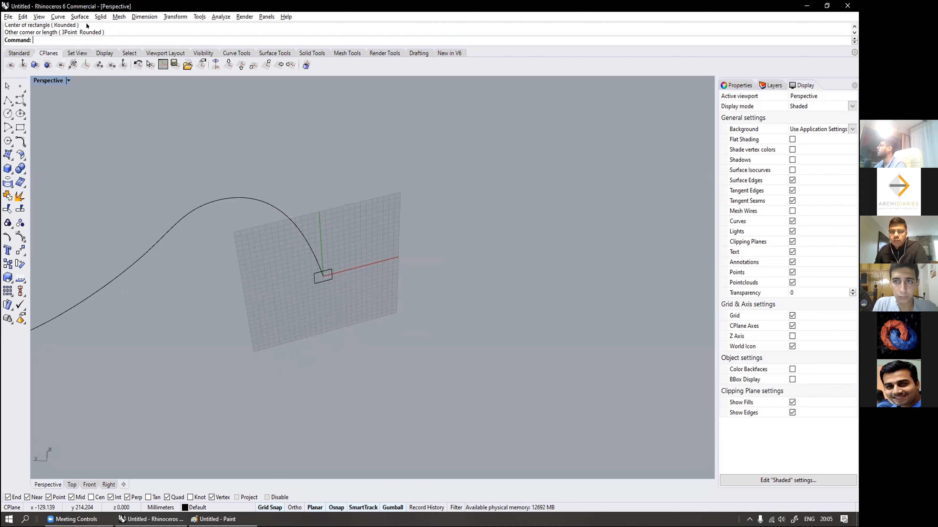
{"action": "left_click", "coordinate": [73, 16]}
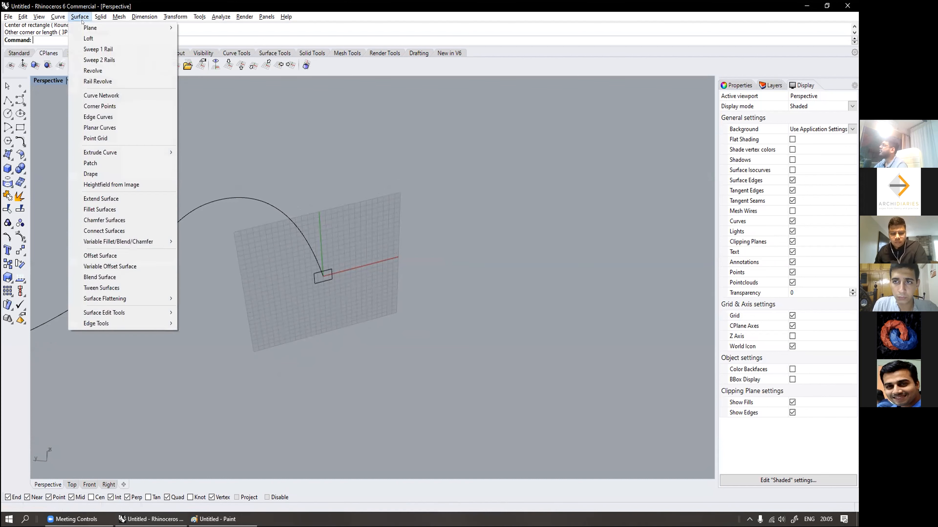
{"action": "left_click", "coordinate": [110, 49]}
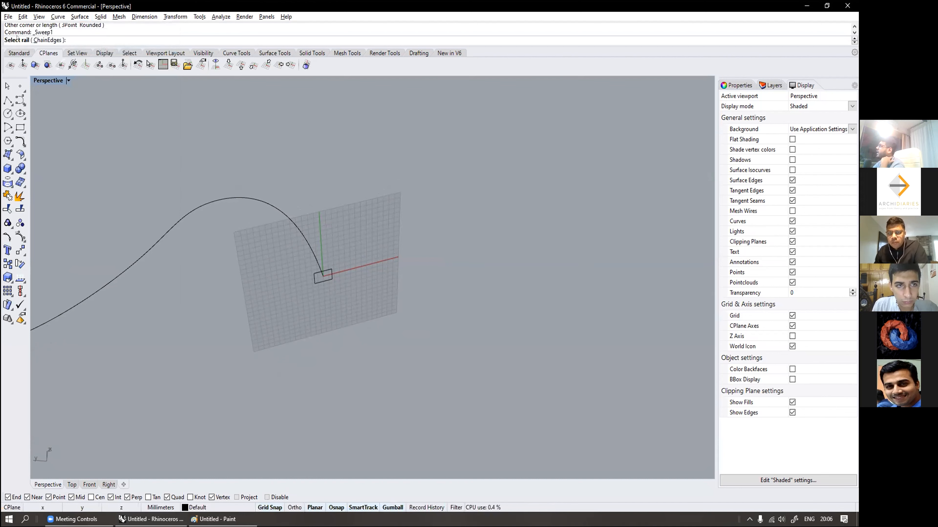
{"action": "left_click", "coordinate": [298, 231]}
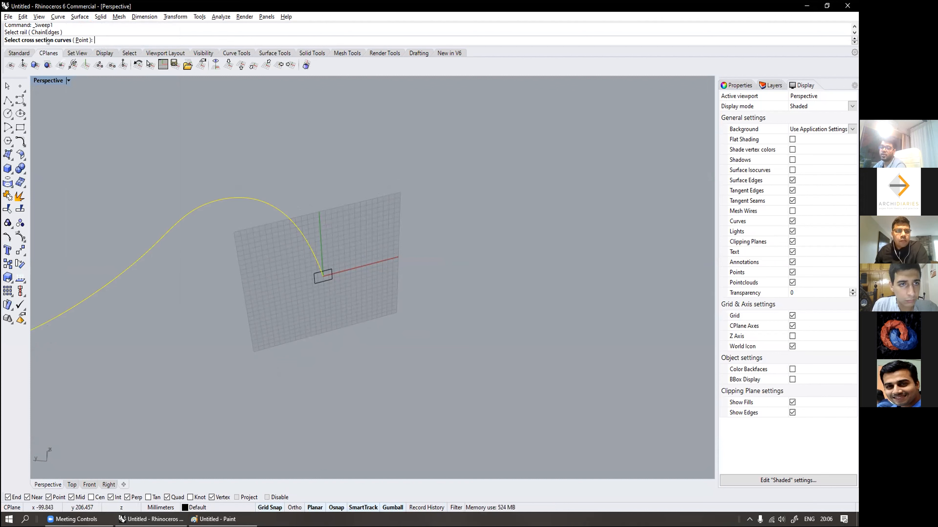
{"action": "scroll", "coordinate": [329, 268], "scroll_direction": "up", "scroll_amount": 3}
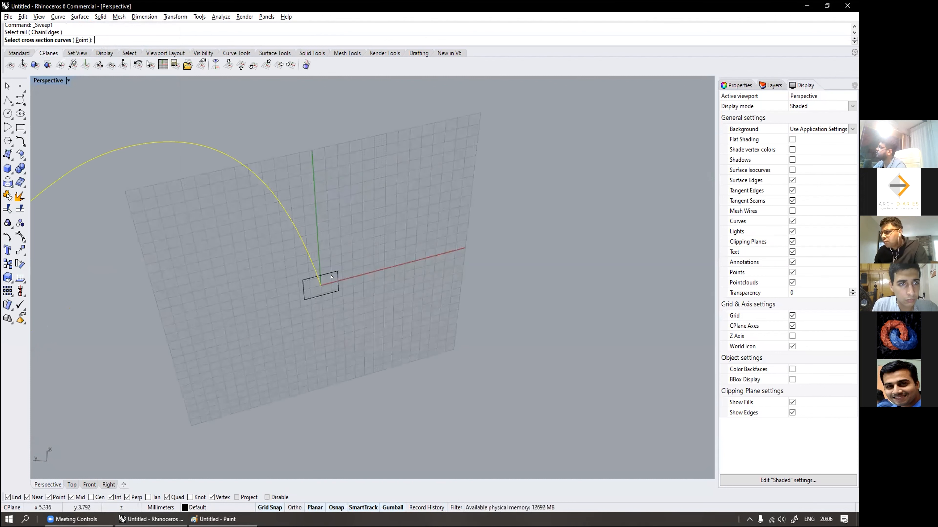
{"action": "left_click", "coordinate": [328, 276]}
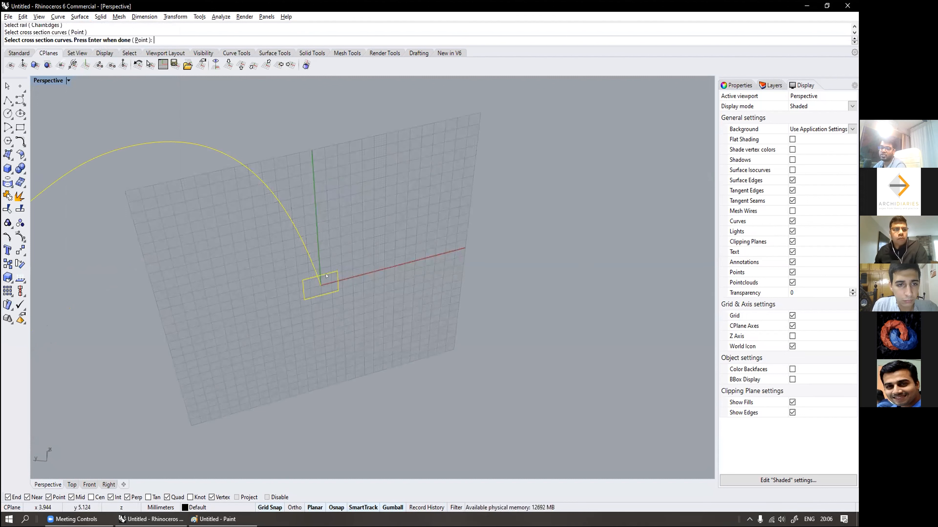
{"action": "scroll", "coordinate": [326, 276], "scroll_direction": "down", "scroll_amount": 2}
{"action": "key", "text": "Return"}
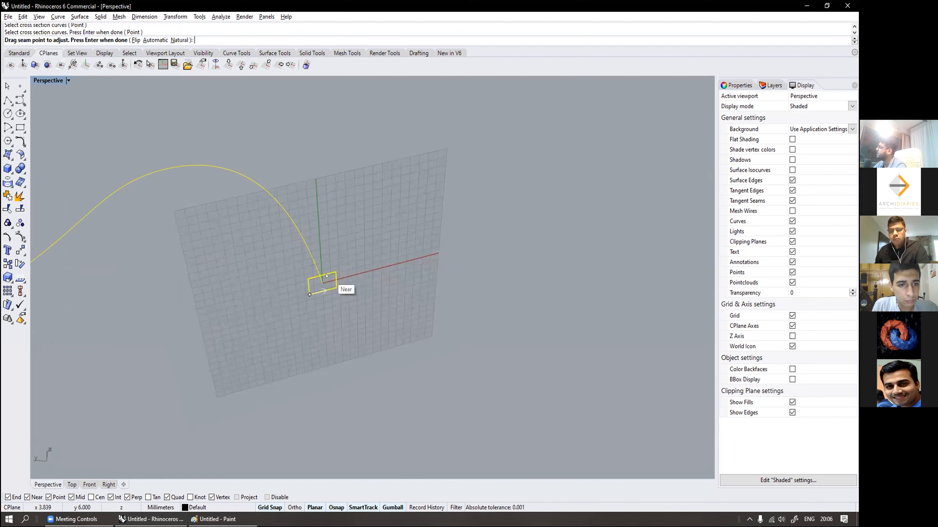
{"action": "scroll", "coordinate": [289, 298], "scroll_direction": "up", "scroll_amount": 3}
{"action": "scroll", "coordinate": [266, 302], "scroll_direction": "up", "scroll_amount": 2}
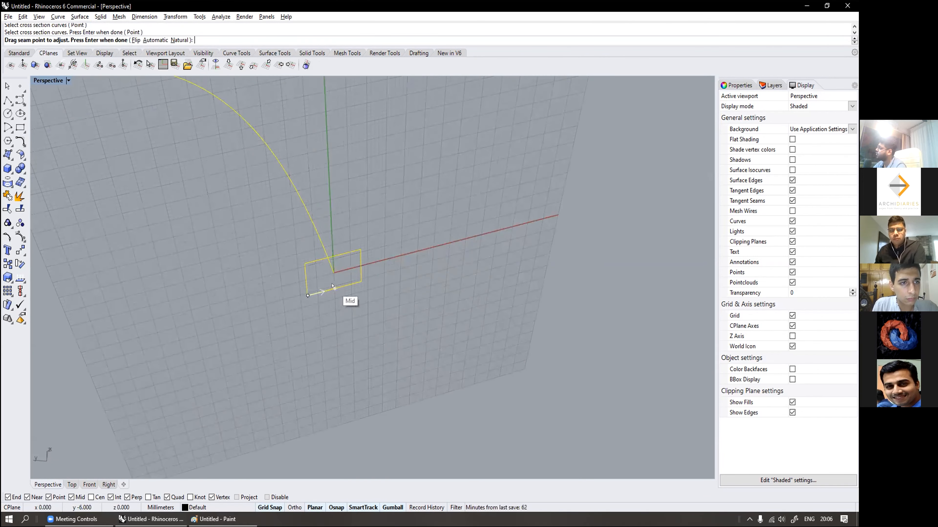
{"action": "key", "text": "Return"}
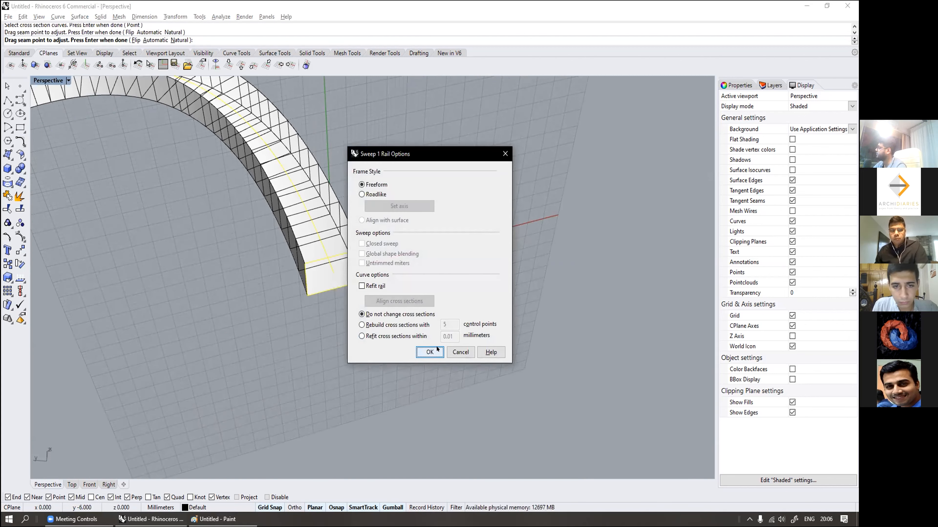
{"action": "left_click", "coordinate": [437, 350]}
Step: Undo and redo the sweep to compare the swept form with its rail curve and rectangular profile
{"action": "scroll", "coordinate": [437, 348], "scroll_direction": "down", "scroll_amount": 10}
{"action": "mouse_move", "coordinate": [411, 355]}
{"action": "right_mouse_down"}
{"action": "mouse_move", "coordinate": [351, 280]}
{"action": "mouse_move", "coordinate": [401, 356]}
{"action": "right_mouse_up"}
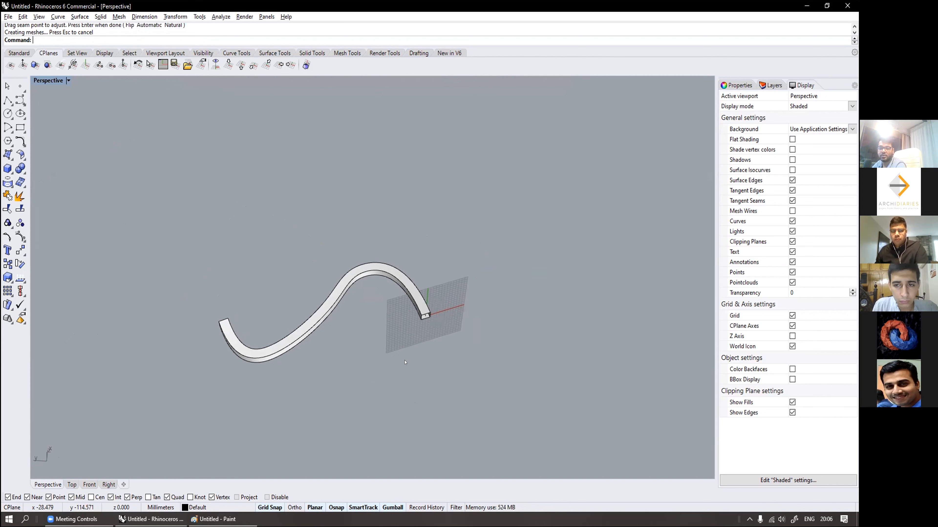
{"action": "scroll", "coordinate": [405, 362], "scroll_direction": "up", "scroll_amount": 3}
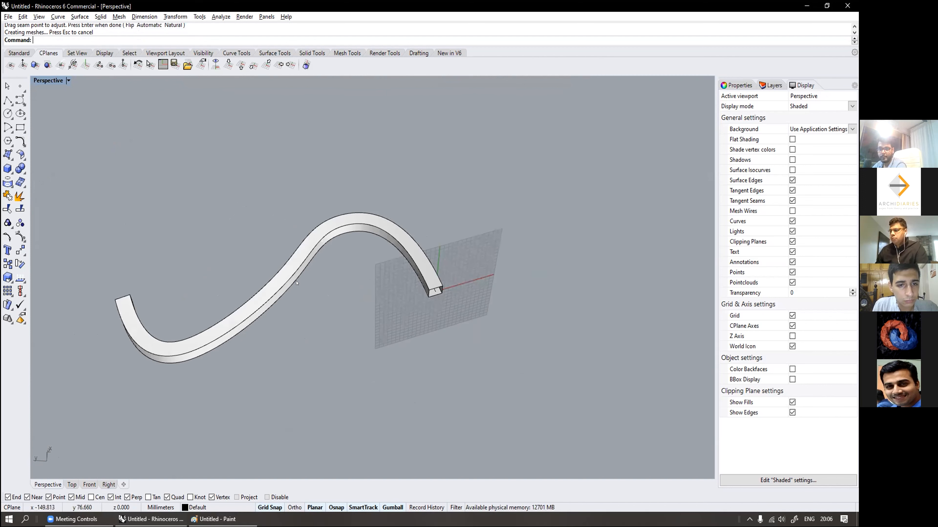
{"action": "key", "text": "ctrl+z"}
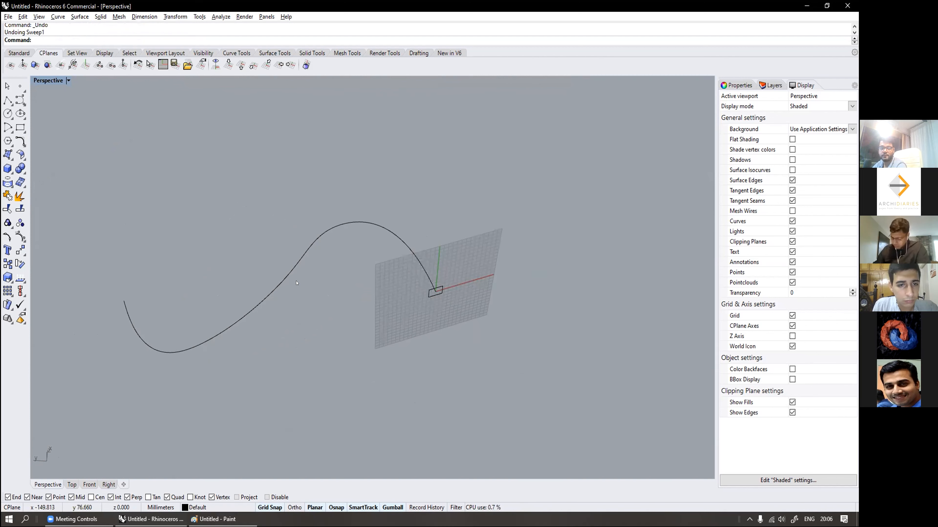
{"action": "key", "text": "ctrl+y"}
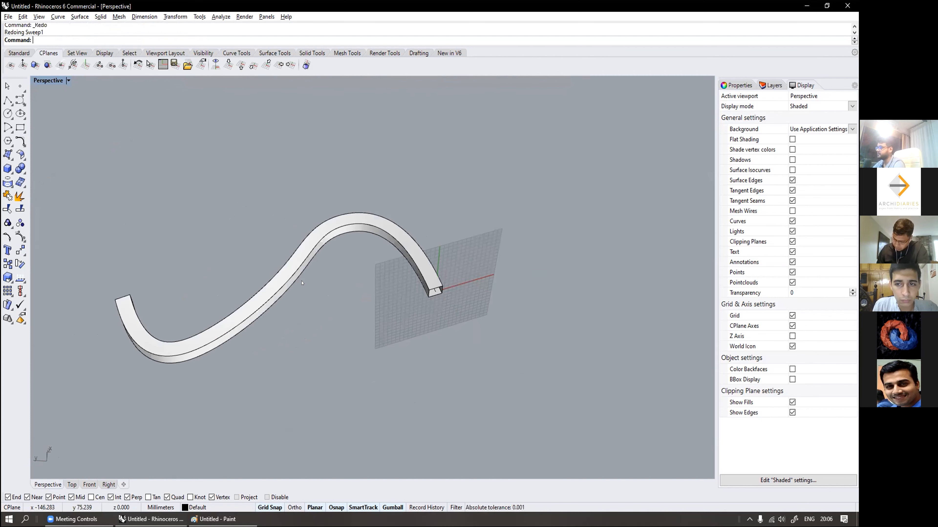
{"action": "scroll", "coordinate": [302, 283], "scroll_direction": "up", "scroll_amount": 2}
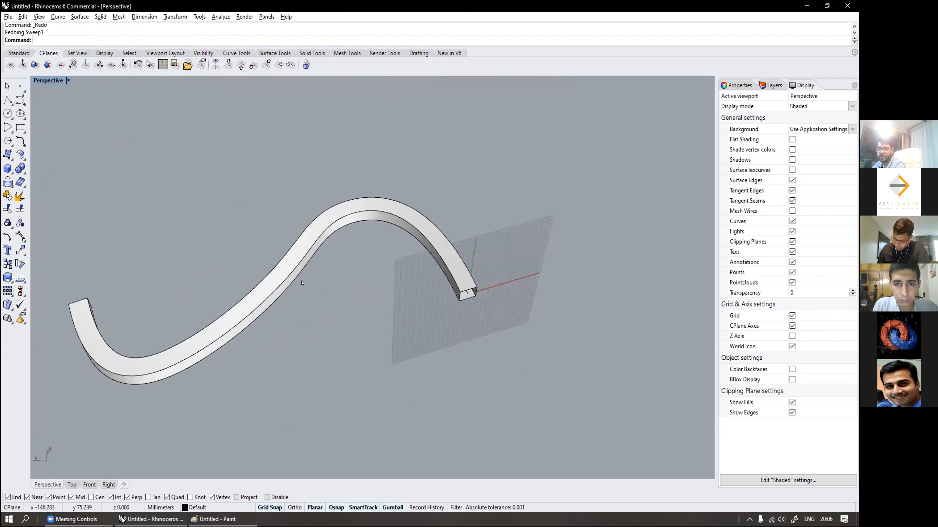
{"action": "scroll", "coordinate": [301, 283], "scroll_direction": "down", "scroll_amount": 2}
{"action": "right_click_drag", "start_coordinate": [302, 283], "coordinate": [367, 285], "text": "shift"}
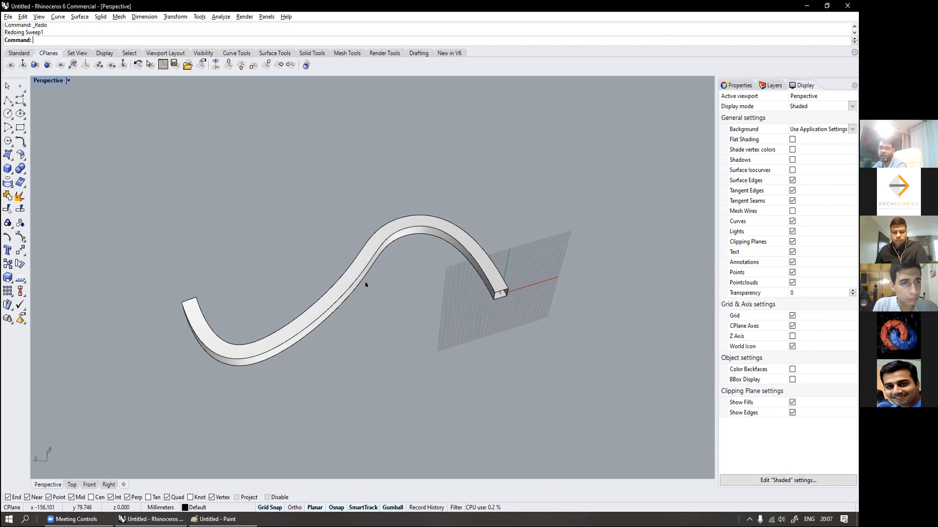
{"action": "right_click_drag", "start_coordinate": [365, 284], "coordinate": [458, 302]}
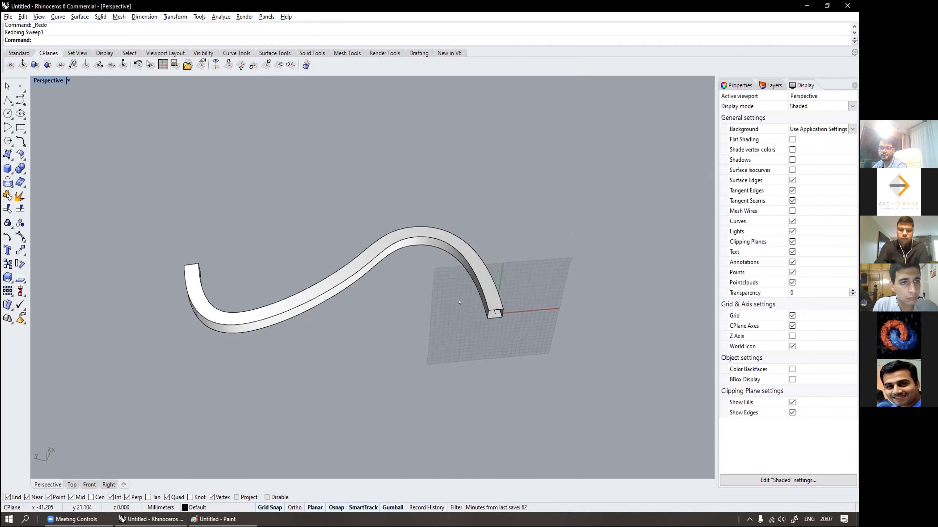
Step: Delete the swept polysurface, keeping the S-shaped rail and the rectangular profile
{"action": "scroll", "coordinate": [456, 262], "scroll_direction": "up", "scroll_amount": 3}
{"action": "left_click", "coordinate": [454, 260]}
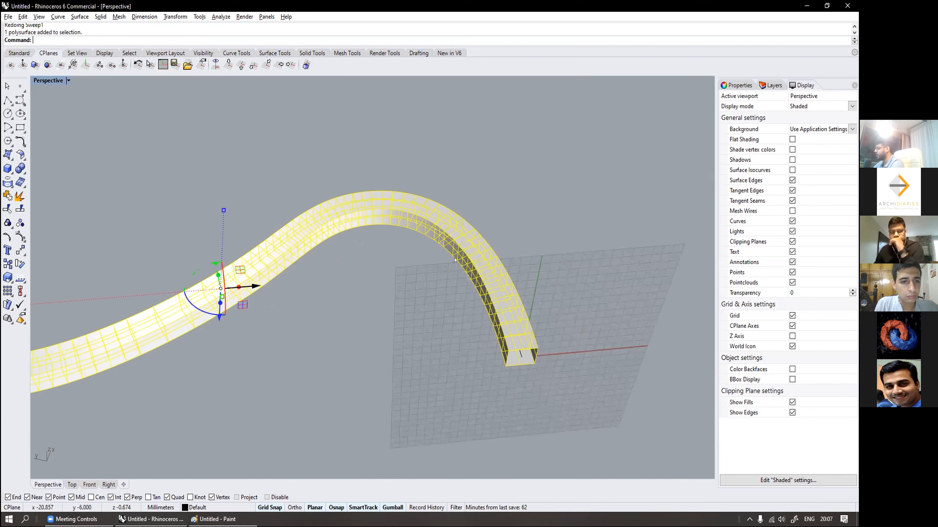
{"action": "key", "text": "Delete"}
Step: Move the rectangle by the midpoint of one short side onto the S-shaped curve's end point
{"action": "scroll", "coordinate": [455, 260], "scroll_direction": "down", "scroll_amount": 3}
{"action": "scroll", "coordinate": [436, 292], "scroll_direction": "up", "scroll_amount": 5}
{"action": "scroll", "coordinate": [446, 292], "scroll_direction": "up", "scroll_amount": 2}
{"action": "left_click", "coordinate": [445, 292]}
{"action": "type", "text": ","}
{"action": "key", "text": "Return"}
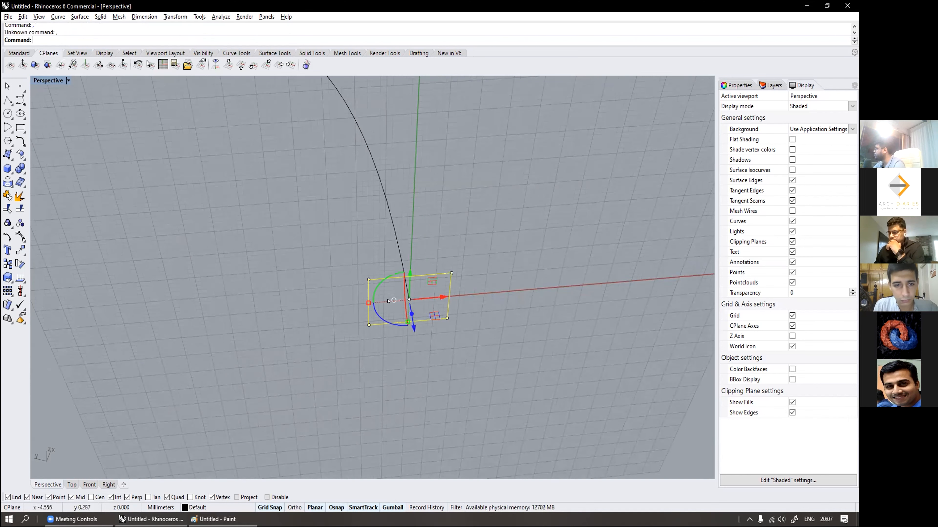
{"action": "key", "text": "Escape"}
{"action": "left_click", "coordinate": [368, 302]}
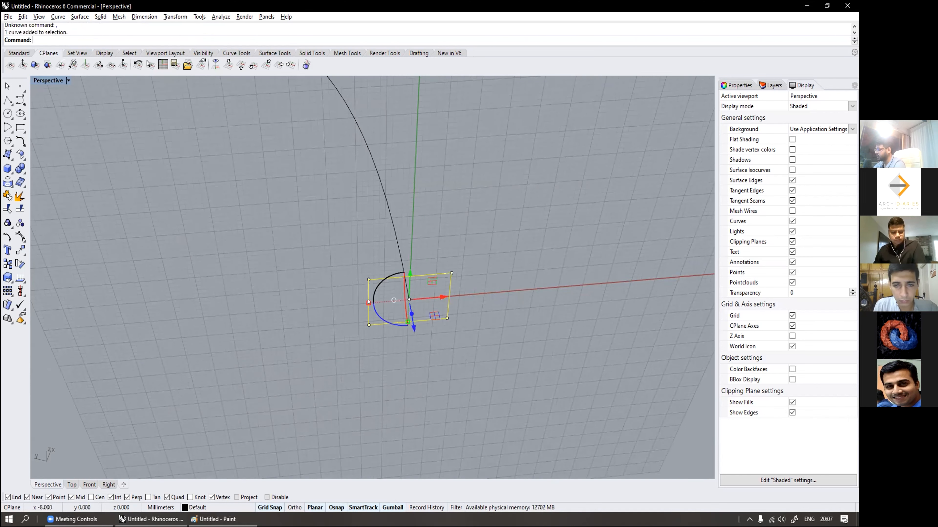
{"action": "type", "text": "Move"}
{"action": "key", "text": "Return"}
{"action": "left_click", "coordinate": [368, 301]}
{"action": "left_click", "coordinate": [405, 291]}
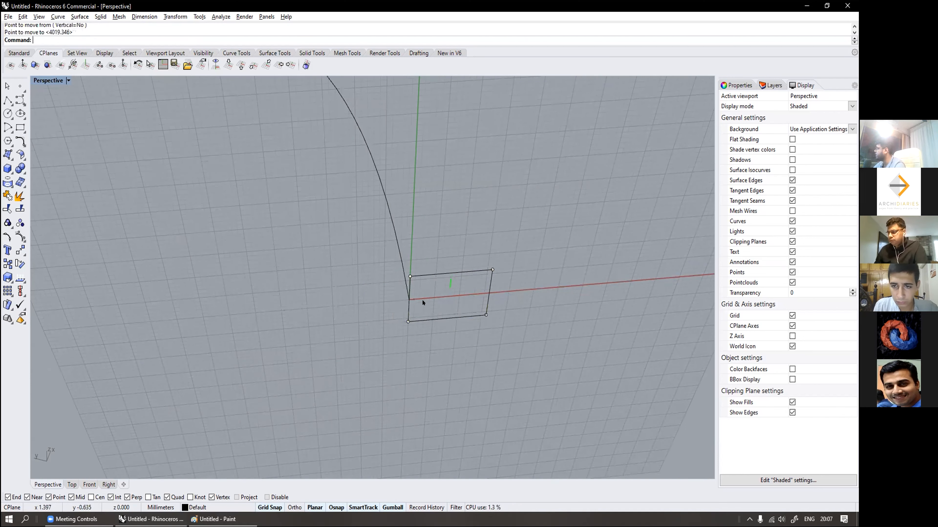
Step: Start a degree-3 control point curve and reset the construction plane to World Top
{"action": "right_click_drag", "start_coordinate": [422, 270], "coordinate": [376, 284]}
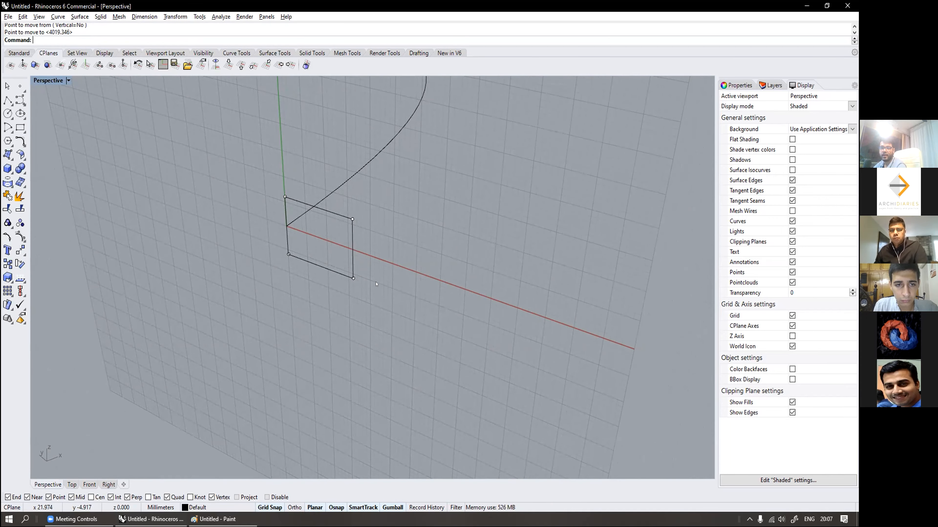
{"action": "right_click_drag", "start_coordinate": [376, 280], "coordinate": [431, 285]}
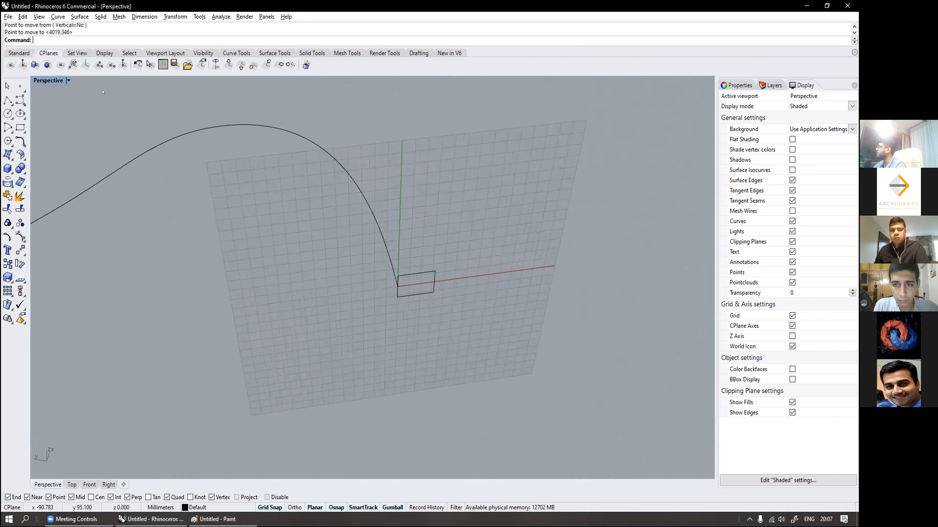
{"action": "left_click", "coordinate": [20, 100]}
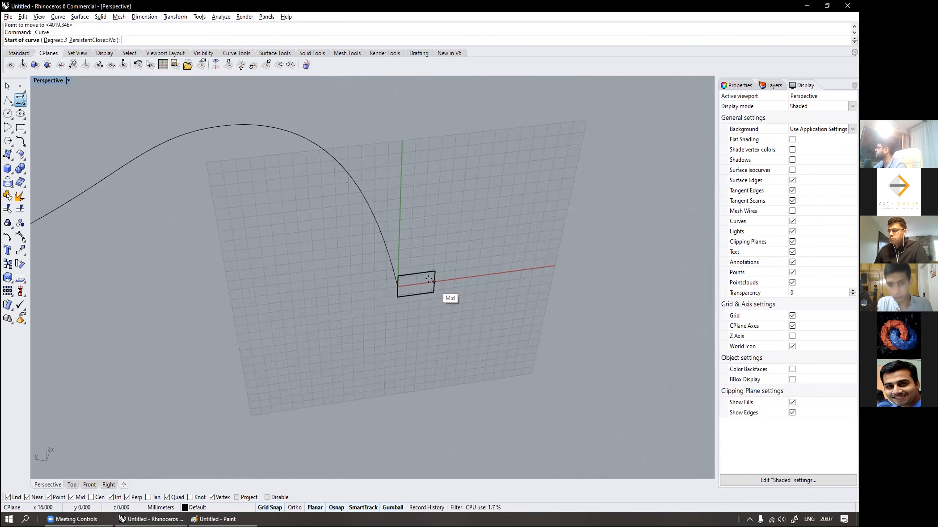
{"action": "left_click", "coordinate": [228, 65]}
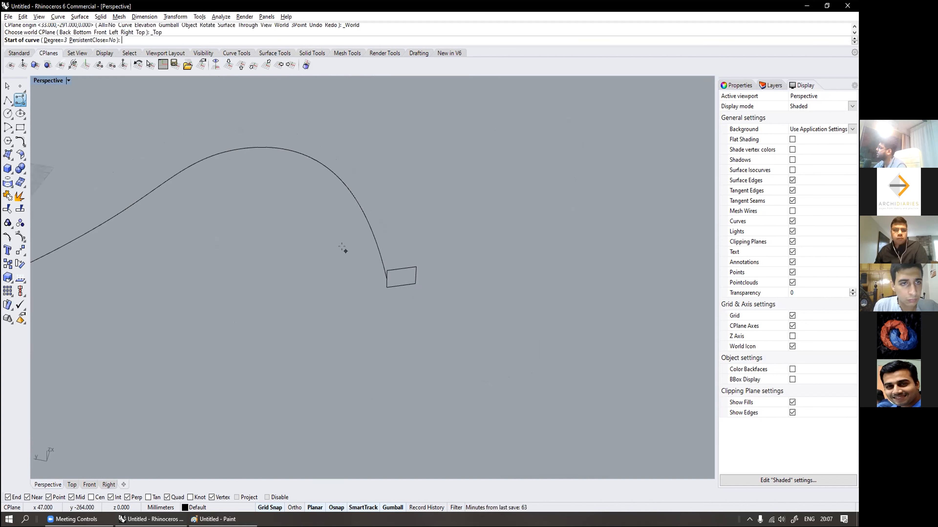
{"action": "scroll", "coordinate": [364, 263], "scroll_direction": "up", "scroll_amount": 3}
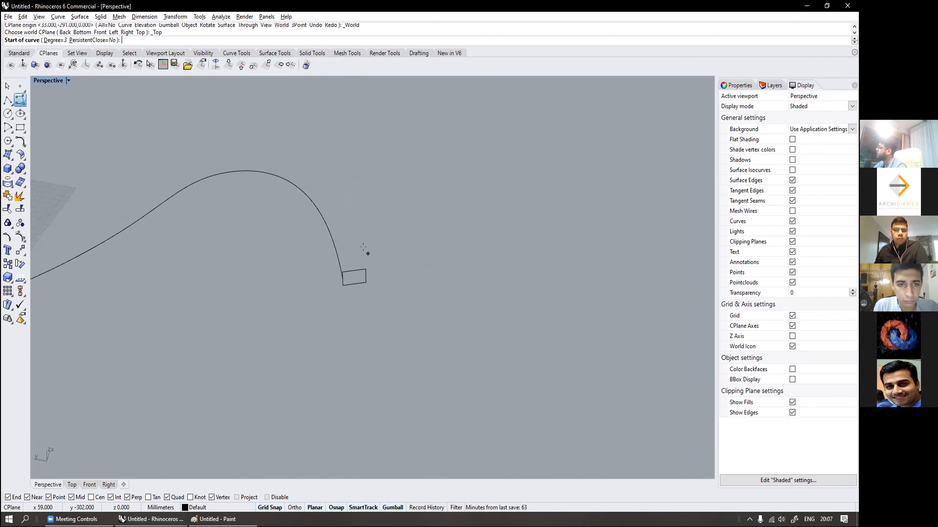
{"action": "scroll", "coordinate": [365, 272], "scroll_direction": "up", "scroll_amount": 1}
{"action": "scroll", "coordinate": [363, 270], "scroll_direction": "up", "scroll_amount": 2}
{"action": "left_click", "coordinate": [365, 268]}
{"action": "scroll", "coordinate": [367, 246], "scroll_direction": "down", "scroll_amount": 6}
{"action": "scroll", "coordinate": [363, 231], "scroll_direction": "up", "scroll_amount": 3}
{"action": "key", "text": "Escape"}
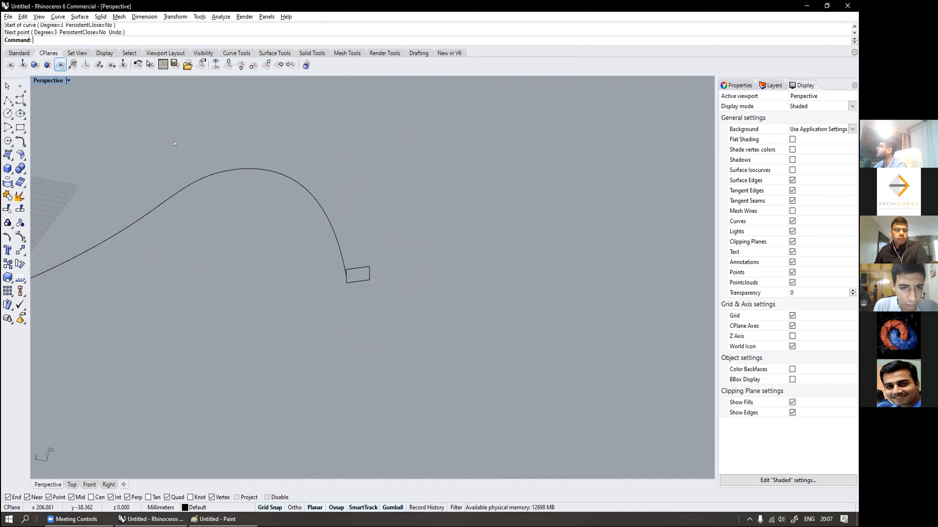
Step: Draw a degree-3 second rail from the midpoint of the rectangle's free short side, following the first S-shaped rail and diverging at the far end
{"action": "right_click", "coordinate": [360, 285]}
{"action": "left_click", "coordinate": [370, 274]}
{"action": "left_click", "coordinate": [358, 207]}
{"action": "scroll", "coordinate": [352, 174], "scroll_direction": "down", "scroll_amount": 8}
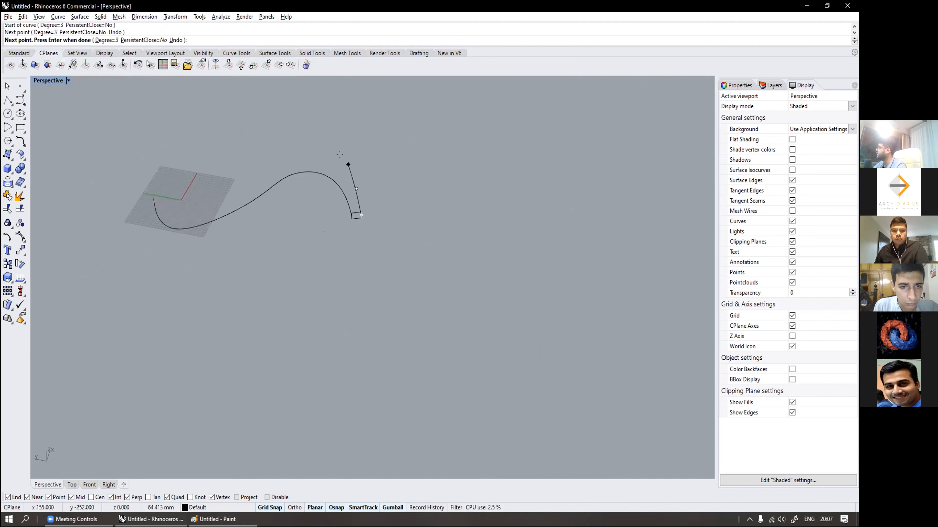
{"action": "left_click", "coordinate": [324, 145]}
{"action": "left_click", "coordinate": [278, 149]}
{"action": "left_click", "coordinate": [234, 175]}
{"action": "left_click", "coordinate": [198, 164]}
{"action": "left_click", "coordinate": [193, 113]}
{"action": "right_click", "coordinate": [197, 124]}
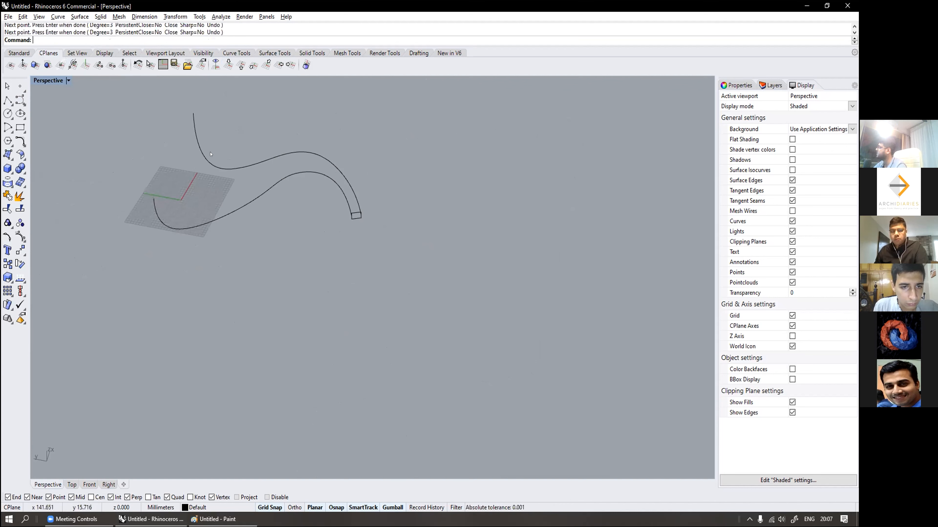
{"action": "scroll", "coordinate": [262, 189], "scroll_direction": "up", "scroll_amount": 6}
{"action": "right_click_drag", "start_coordinate": [271, 207], "coordinate": [356, 147]}
{"action": "scroll", "coordinate": [282, 234], "scroll_direction": "down", "scroll_amount": 4}
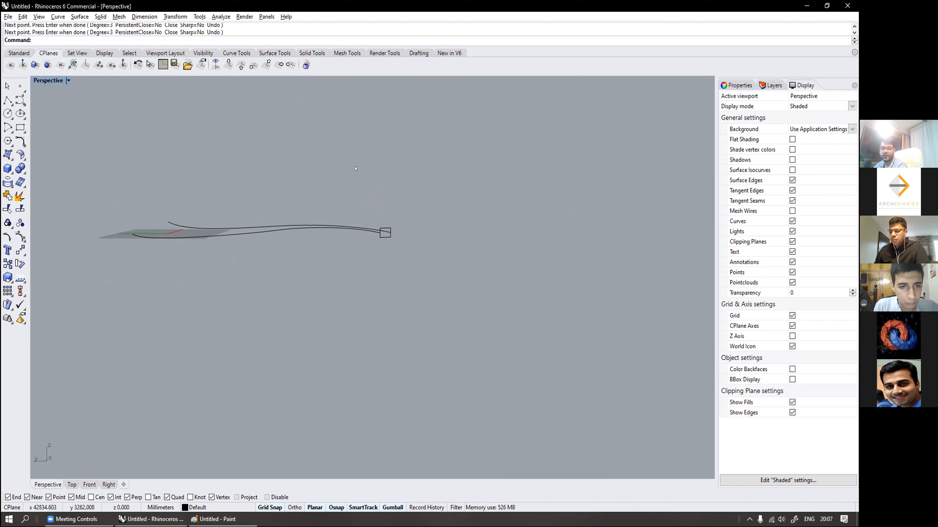
{"action": "left_click", "coordinate": [80, 16]}
{"action": "left_click", "coordinate": [102, 60]}
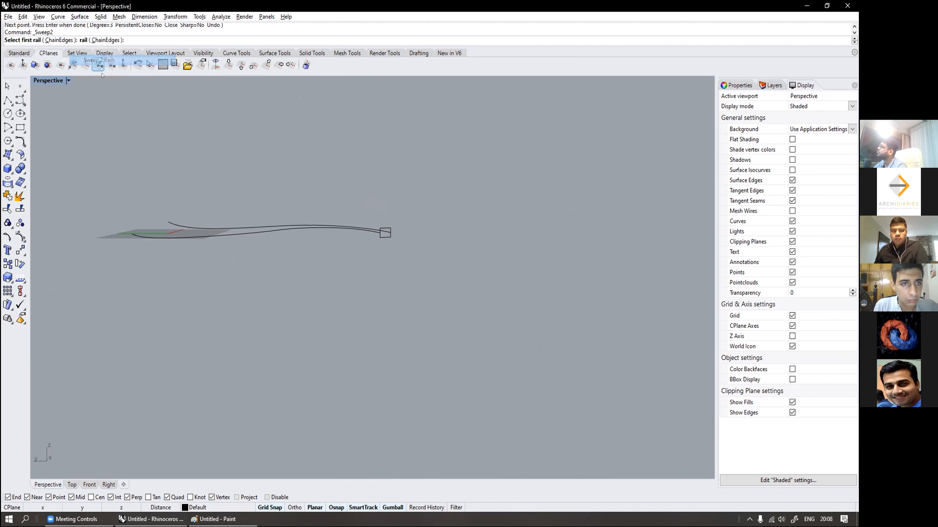
{"action": "right_click_drag", "start_coordinate": [139, 111], "coordinate": [177, 211]}
{"action": "right_click_drag", "start_coordinate": [277, 213], "coordinate": [261, 279], "text": "shift"}
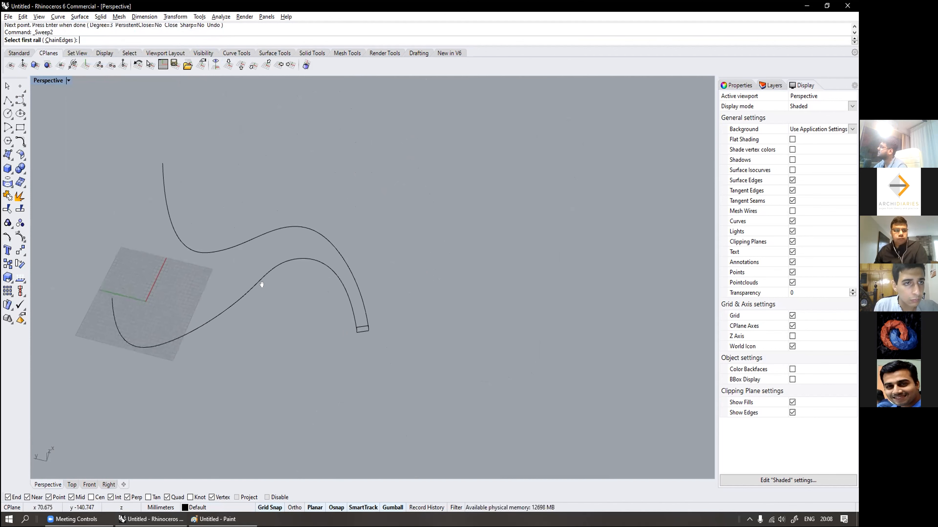
{"action": "left_click", "coordinate": [259, 283]}
{"action": "key", "text": "Escape"}
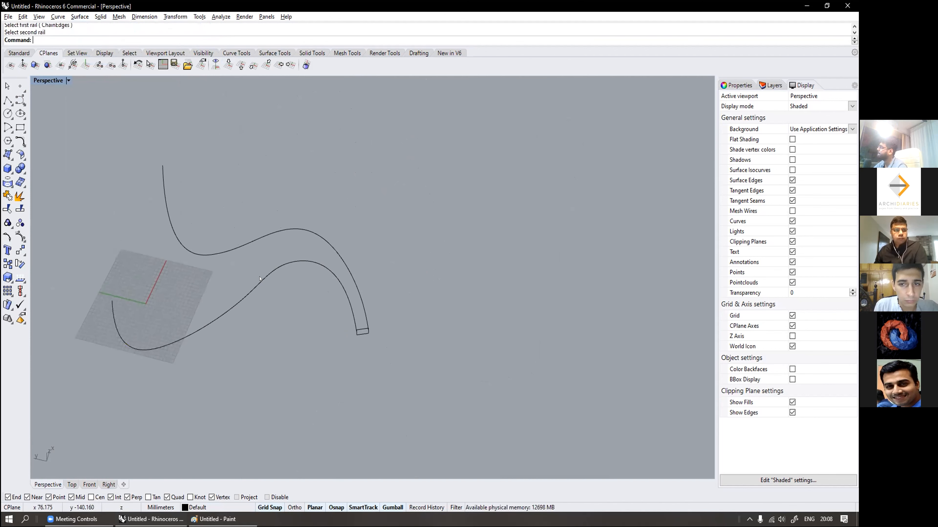
Step: Sweep the rectangular profile along both S-shaped curves with Sweep 2 Rails, keeping the default seam and sweep options
{"action": "left_click", "coordinate": [80, 17]}
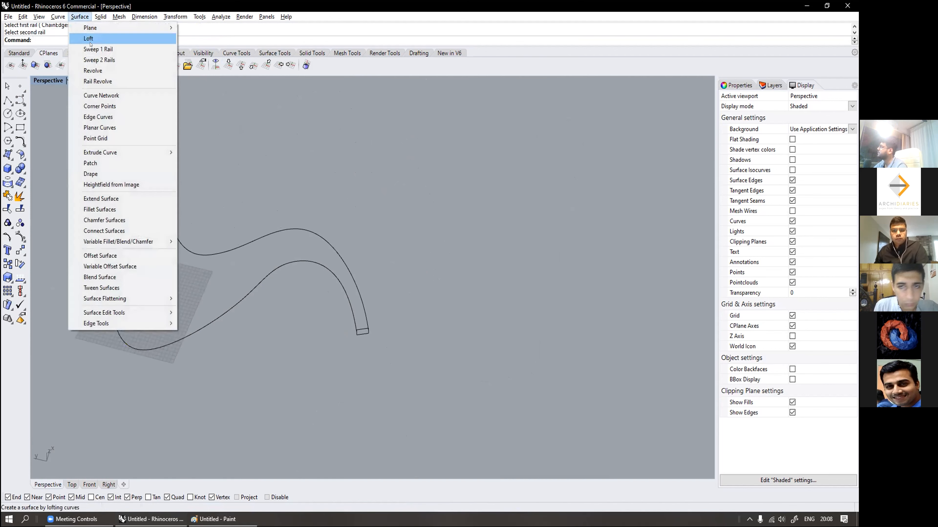
{"action": "left_click", "coordinate": [91, 60]}
{"action": "left_click", "coordinate": [232, 309]}
{"action": "left_click", "coordinate": [347, 292]}
{"action": "scroll", "coordinate": [355, 329], "scroll_direction": "up", "scroll_amount": 5}
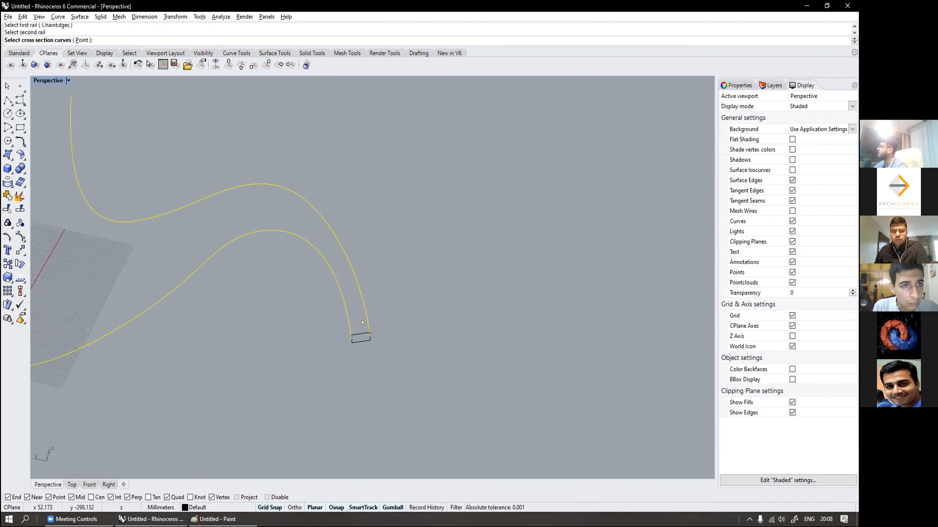
{"action": "left_click", "coordinate": [358, 339]}
{"action": "key", "text": "Return"}
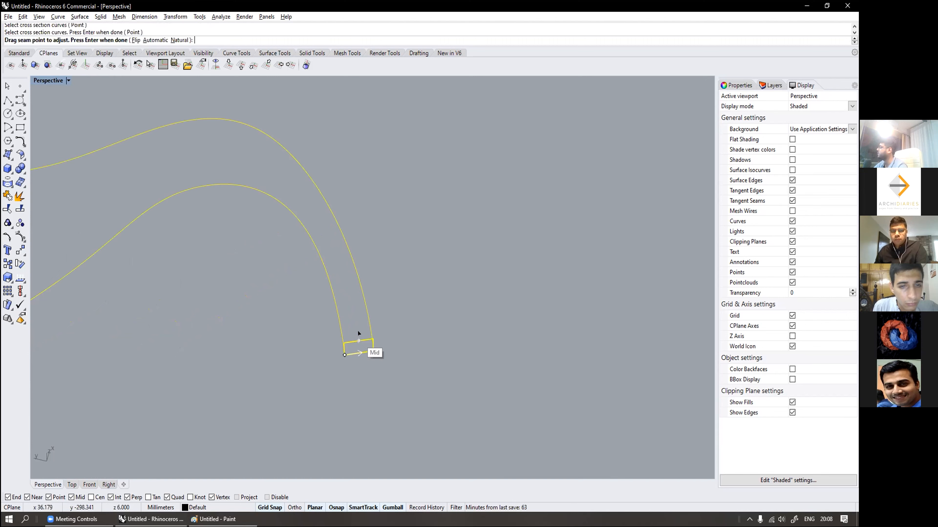
{"action": "key", "text": "Return"}
{"action": "left_click", "coordinate": [424, 346]}
{"action": "scroll", "coordinate": [461, 320], "scroll_direction": "down", "scroll_amount": 9}
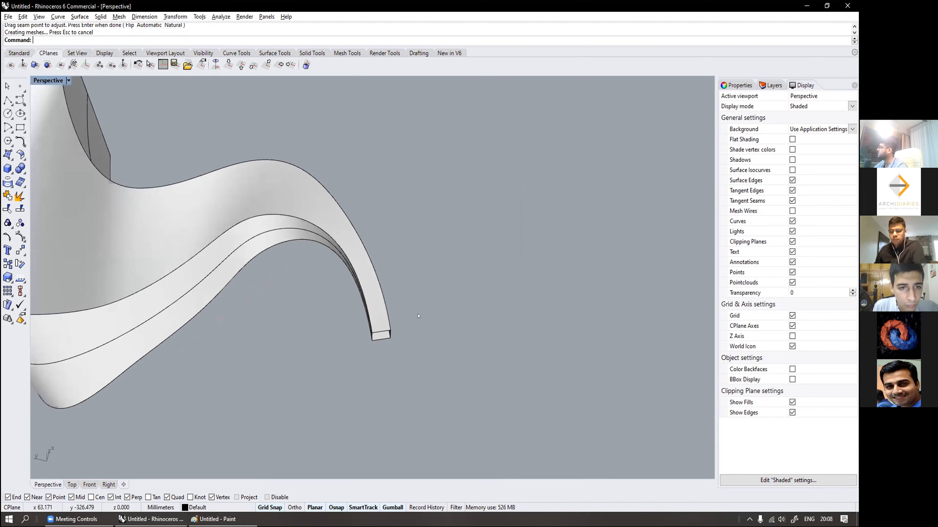
{"action": "right_click_drag", "start_coordinate": [306, 303], "coordinate": [241, 281]}
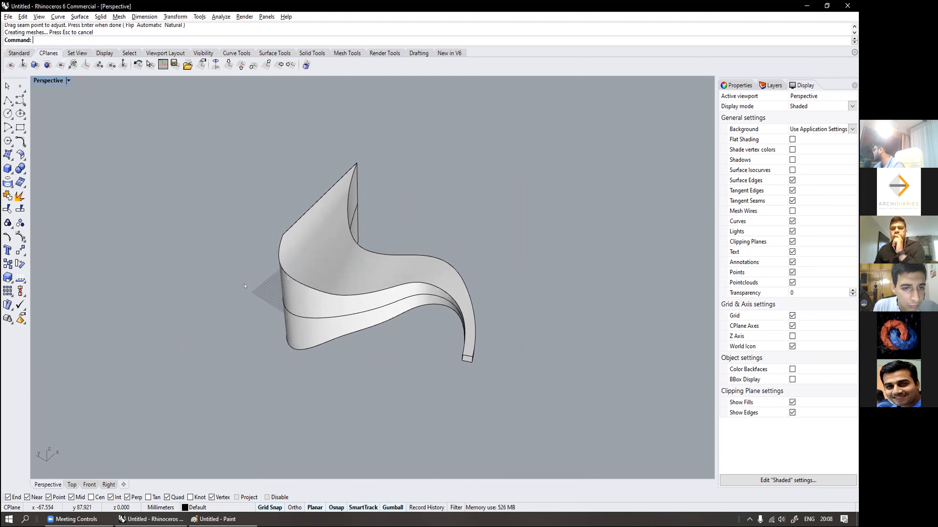
{"action": "left_click", "coordinate": [823, 517]}
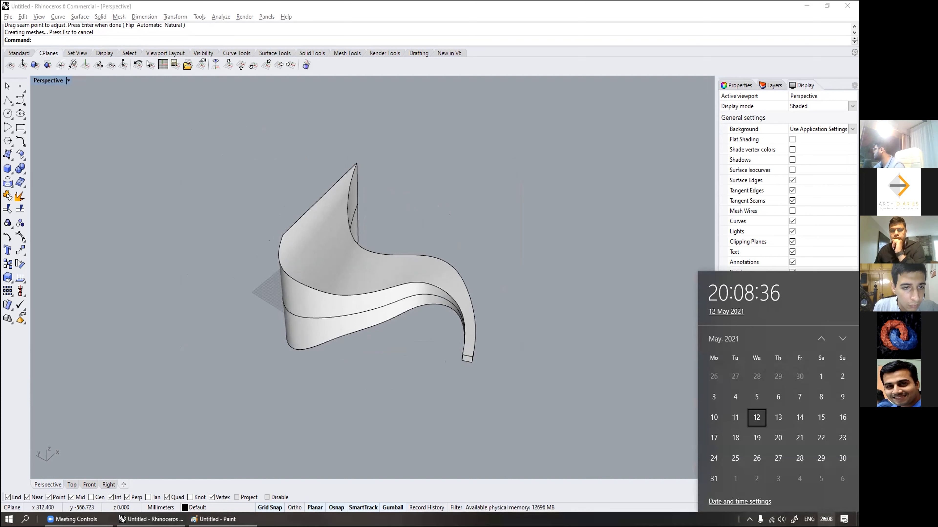
{"action": "left_click", "coordinate": [824, 519]}
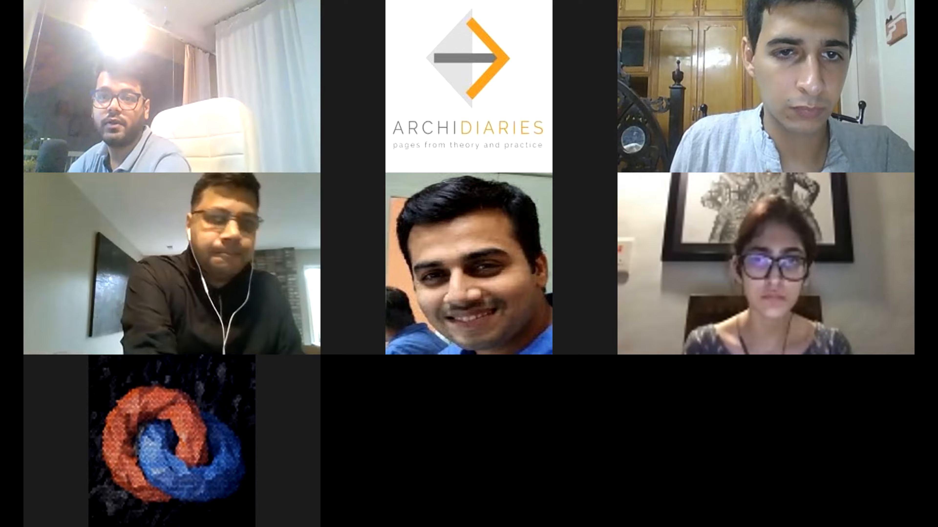
Step: Draw a 3' by 3' rectangle on the construction plane with its first corner at the origin
{"action": "scroll", "coordinate": [310, 340], "scroll_direction": "up", "scroll_amount": 5}
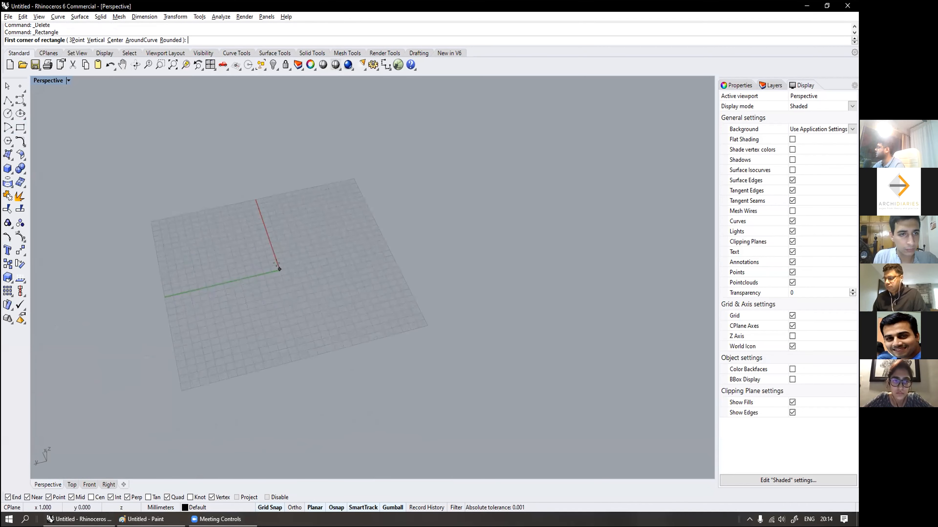
{"action": "left_click", "coordinate": [279, 269]}
{"action": "scroll", "coordinate": [380, 301], "scroll_direction": "down", "scroll_amount": 3}
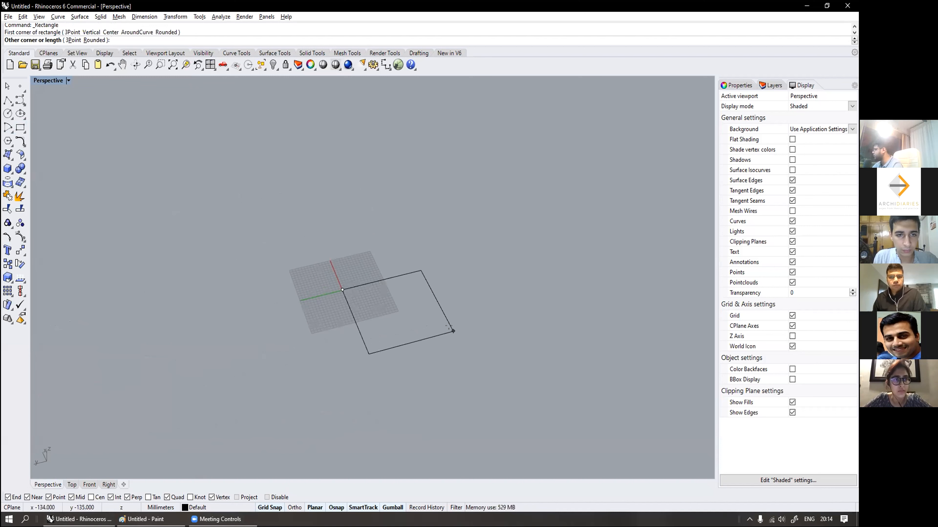
{"action": "type", "text": "3"}
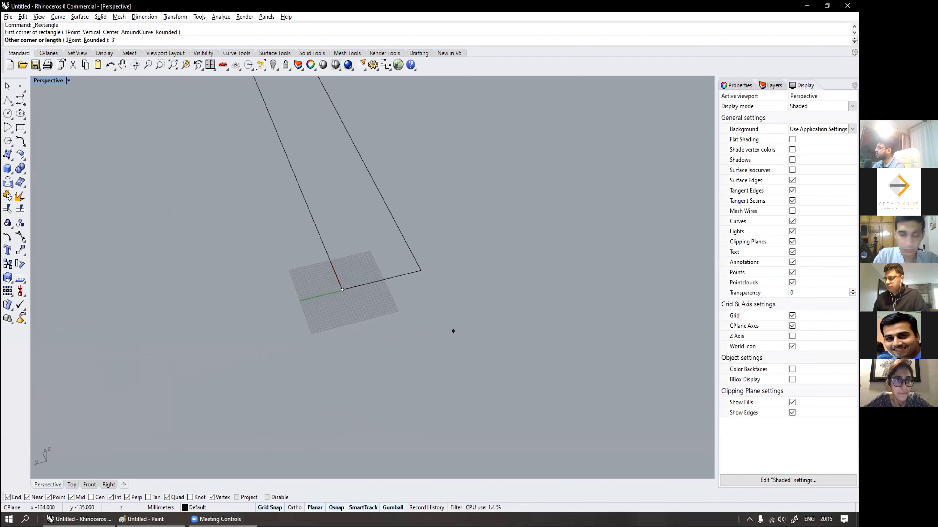
{"action": "type", "text": "'"}
{"action": "key", "text": "Return"}
{"action": "type", "text": "3'"}
{"action": "key", "text": "Return"}
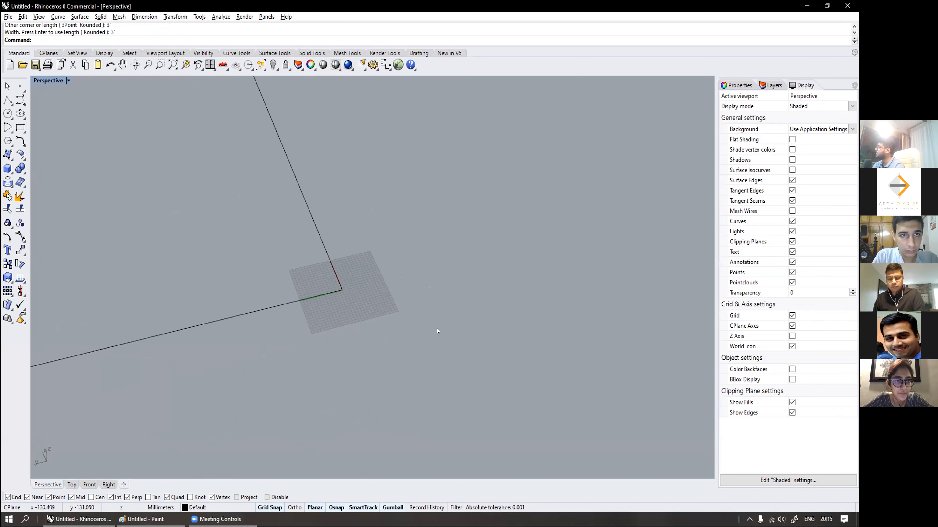
{"action": "scroll", "coordinate": [438, 331], "scroll_direction": "down", "scroll_amount": 8}
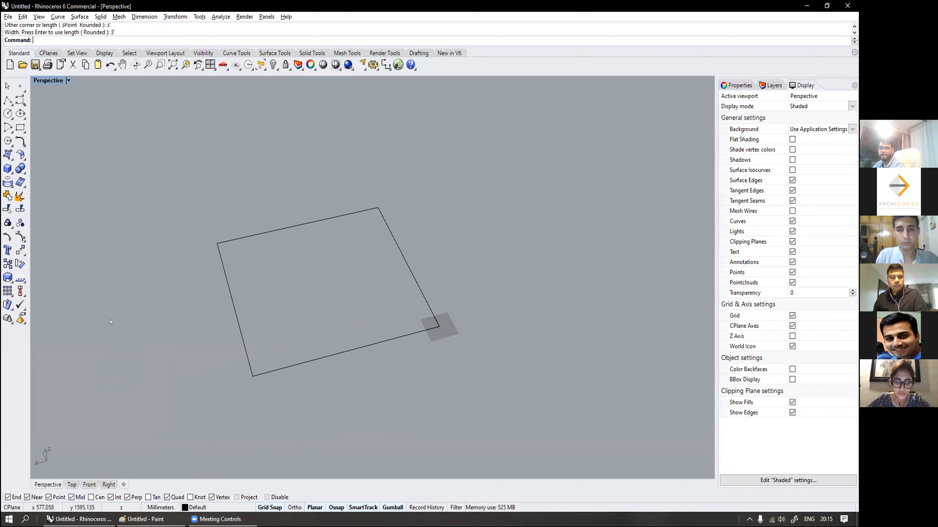
{"action": "scroll", "coordinate": [402, 303], "scroll_direction": "up", "scroll_amount": 2}
{"action": "right_click_drag", "start_coordinate": [471, 356], "coordinate": [467, 322]}
{"action": "scroll", "coordinate": [466, 324], "scroll_direction": "up", "scroll_amount": 3}
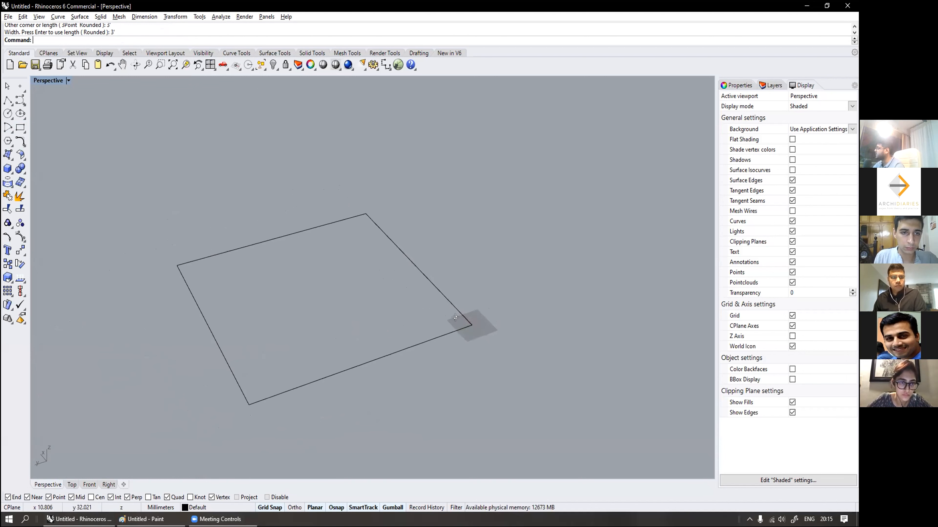
{"action": "left_click", "coordinate": [460, 334]}
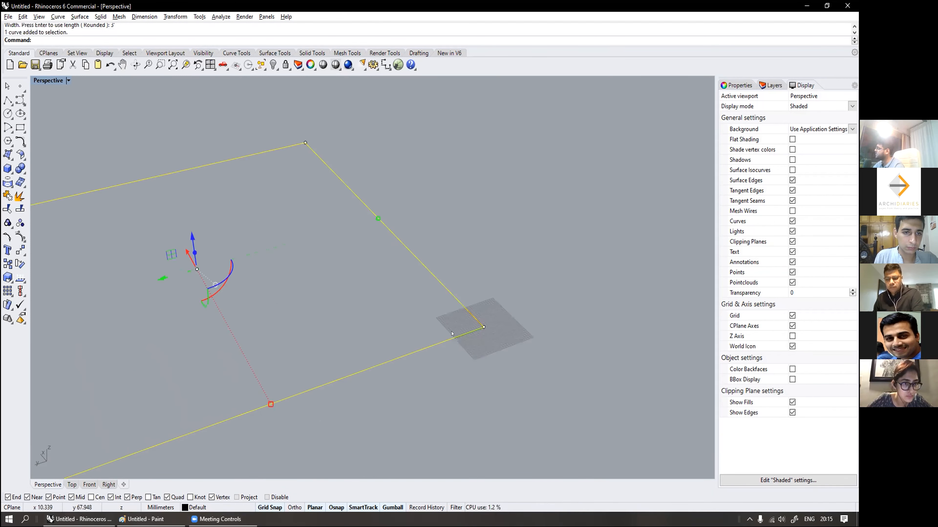
{"action": "scroll", "coordinate": [448, 329], "scroll_direction": "down", "scroll_amount": 4}
{"action": "right_click_drag", "start_coordinate": [377, 408], "coordinate": [359, 379], "text": "shift"}
{"action": "type", "text": "Extr"}
{"action": "key", "text": "Return"}
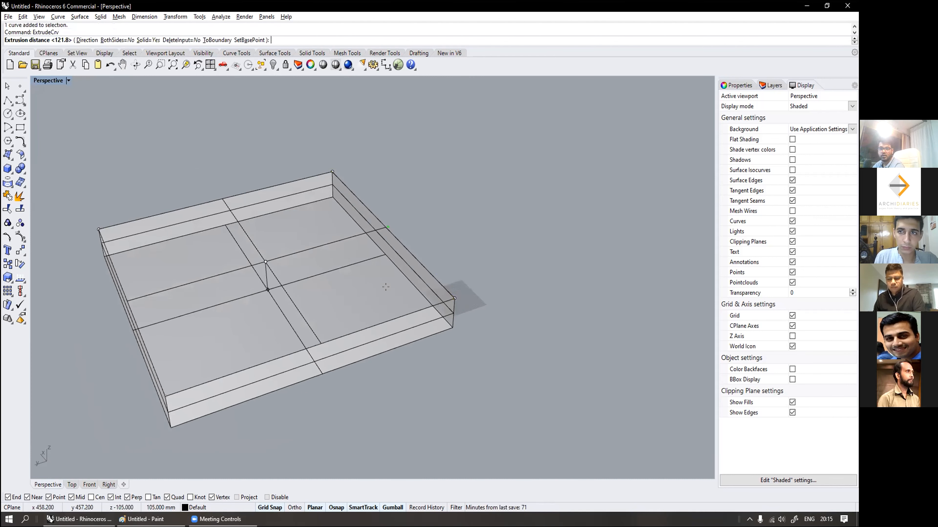
{"action": "key", "text": "Escape"}
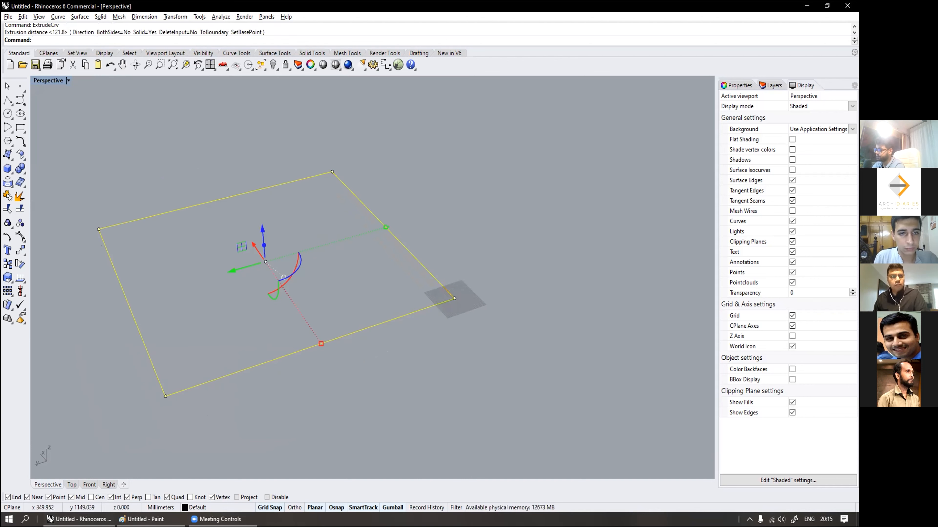
{"action": "key", "text": "Escape"}
{"action": "scroll", "coordinate": [352, 334], "scroll_direction": "down", "scroll_amount": 2}
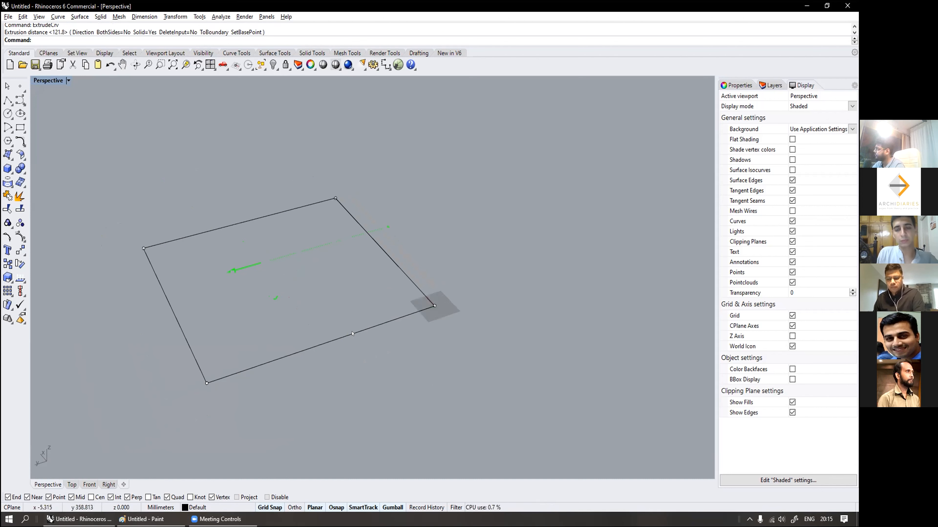
{"action": "mouse_move", "coordinate": [352, 333]}
{"action": "right_mouse_down"}
{"action": "mouse_move", "coordinate": [371, 324]}
{"action": "mouse_move", "coordinate": [365, 331]}
{"action": "right_mouse_up"}
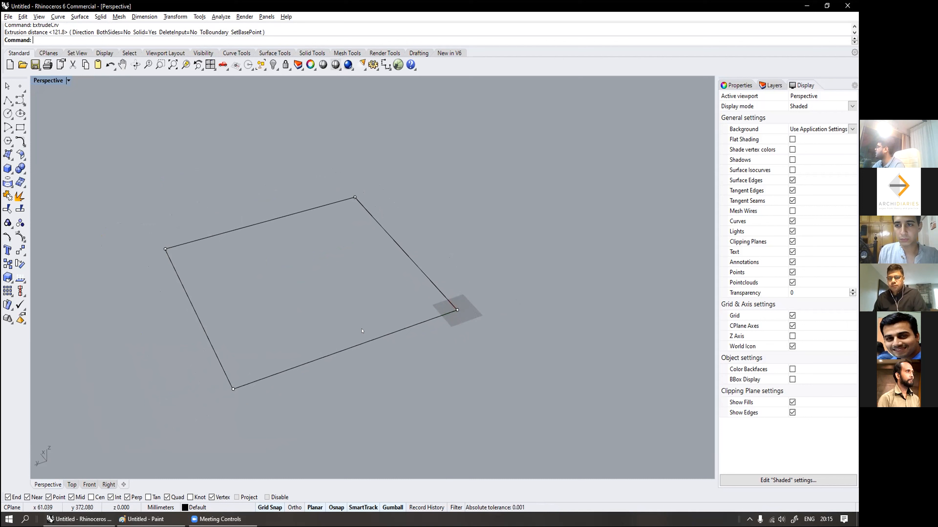
Step: Extrude the 3' square curve upward by 18 mm as a solid with ExtrudeCrv
{"action": "scroll", "coordinate": [446, 318], "scroll_direction": "up", "scroll_amount": 3}
{"action": "left_click", "coordinate": [415, 329]}
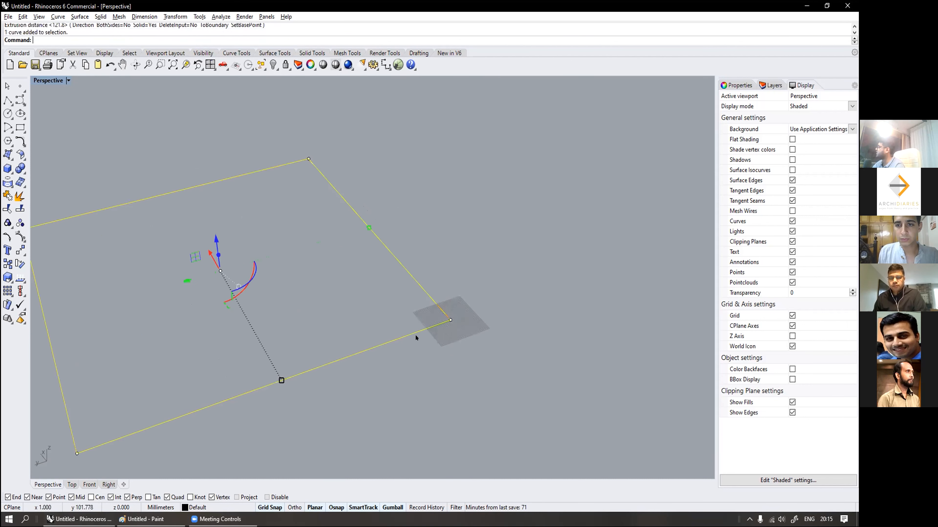
{"action": "scroll", "coordinate": [429, 324], "scroll_direction": "down", "scroll_amount": 3}
{"action": "type", "text": "ExtrudeCrv"}
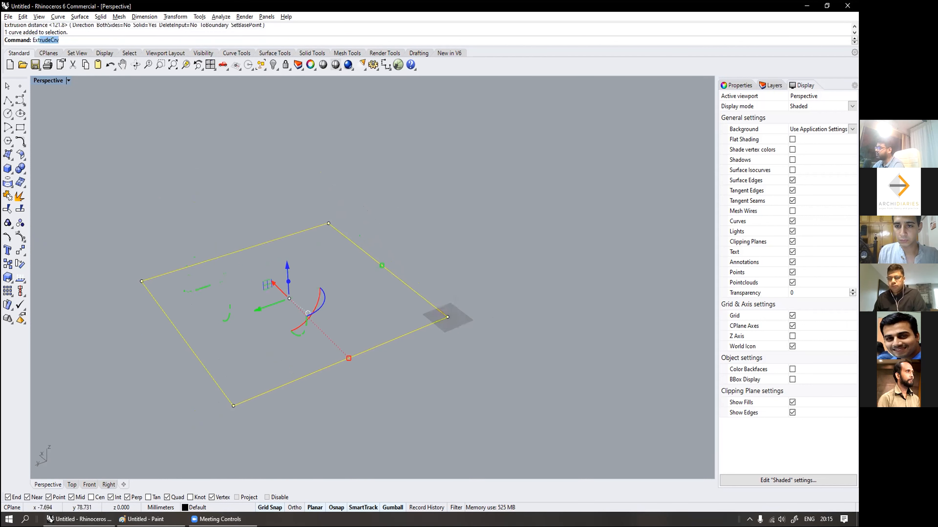
{"action": "key", "text": "Return"}
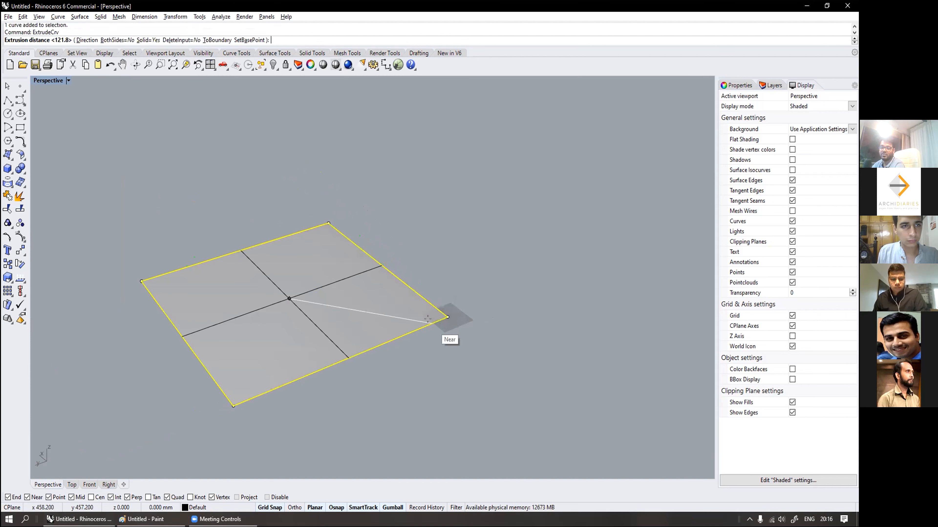
{"action": "type", "text": "18"}
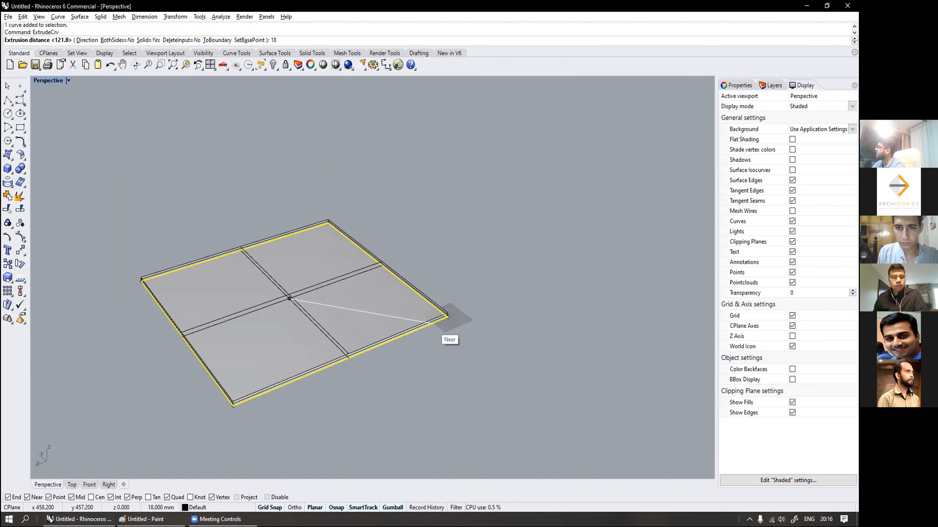
{"action": "key", "text": "Return"}
{"action": "key", "text": "Escape"}
Step: Examine the extruded square slab's thickness and edges from different distances and angles
{"action": "scroll", "coordinate": [402, 314], "scroll_direction": "up", "scroll_amount": 3}
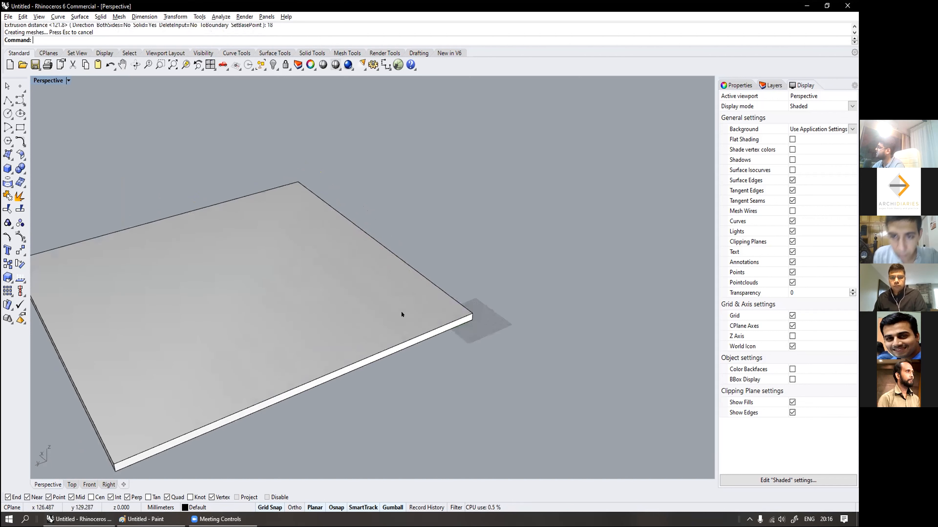
{"action": "scroll", "coordinate": [402, 314], "scroll_direction": "down", "scroll_amount": 1}
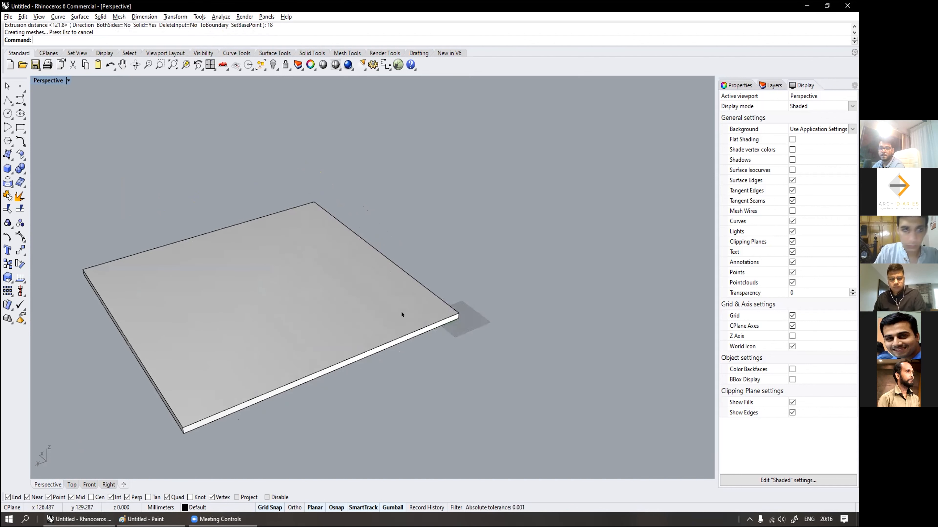
{"action": "scroll", "coordinate": [401, 314], "scroll_direction": "up", "scroll_amount": 1}
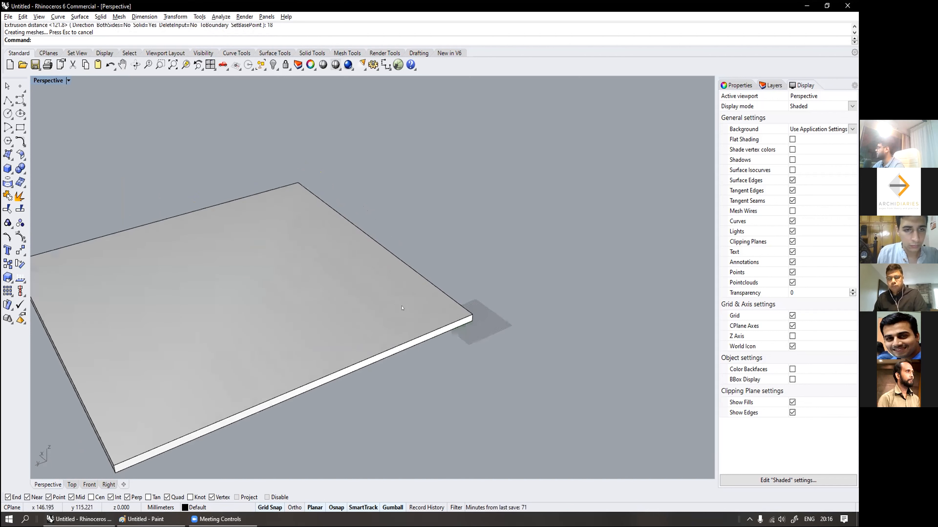
{"action": "scroll", "coordinate": [410, 316], "scroll_direction": "down", "scroll_amount": 2}
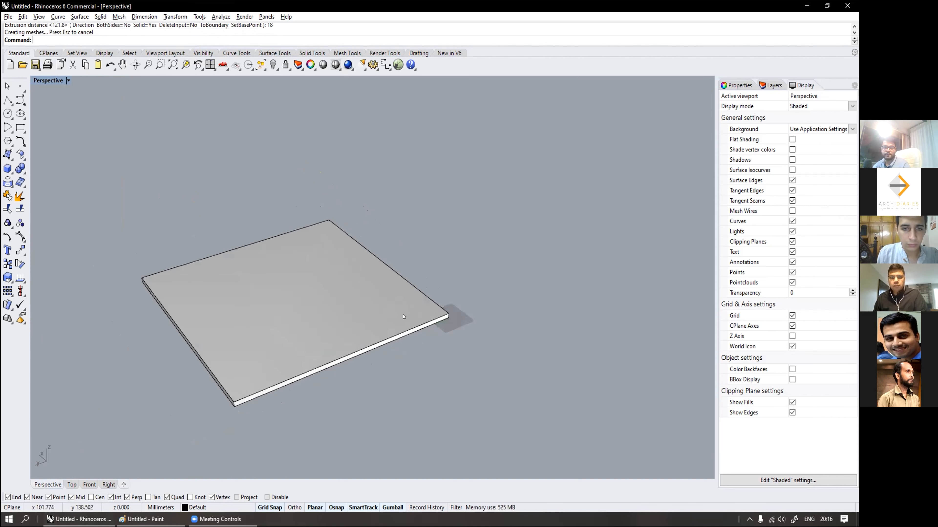
{"action": "right_click_drag", "start_coordinate": [403, 317], "coordinate": [446, 268]}
{"action": "scroll", "coordinate": [380, 307], "scroll_direction": "up", "scroll_amount": 4}
{"action": "scroll", "coordinate": [380, 314], "scroll_direction": "down", "scroll_amount": 8}
{"action": "scroll", "coordinate": [391, 324], "scroll_direction": "up", "scroll_amount": 6}
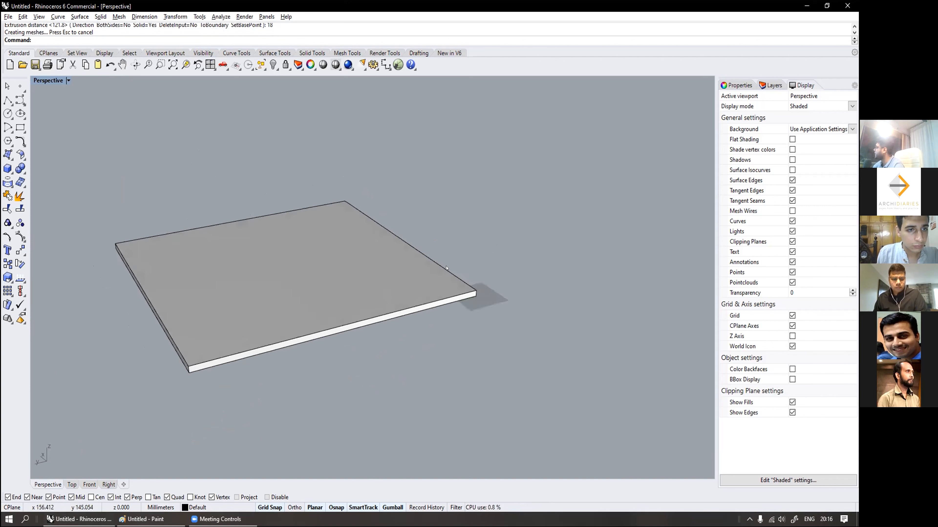
Step: Display the document's layer list and view the slab from a higher angle
{"action": "left_click", "coordinate": [768, 85]}
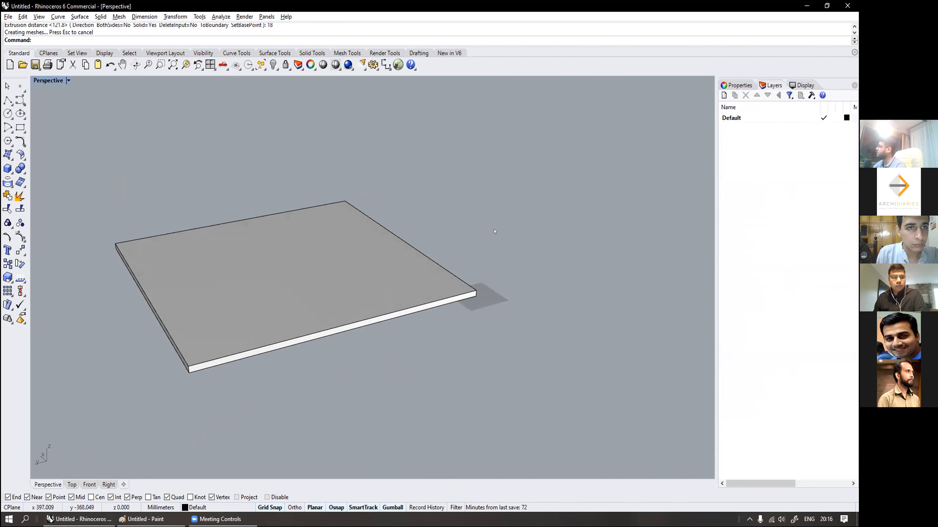
{"action": "right_click_drag", "start_coordinate": [494, 226], "coordinate": [490, 247]}
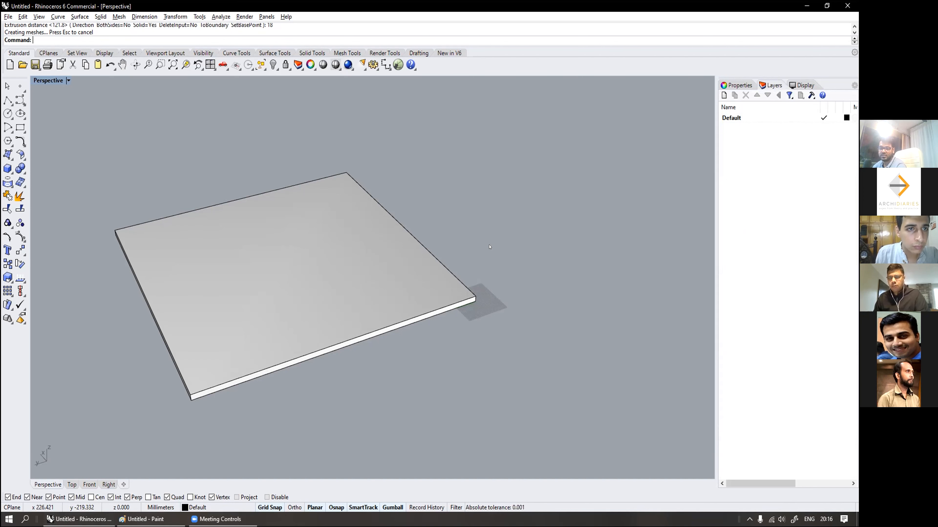
Step: Create a new layer named Ply
{"action": "scroll", "coordinate": [487, 282], "scroll_direction": "up", "scroll_amount": 3}
{"action": "scroll", "coordinate": [470, 286], "scroll_direction": "down", "scroll_amount": 3}
{"action": "right_click_drag", "start_coordinate": [460, 303], "coordinate": [408, 291]}
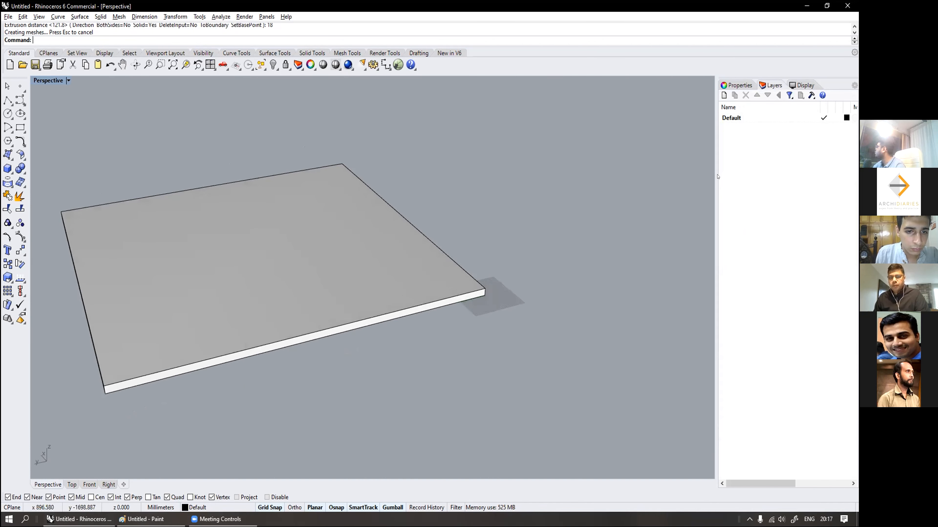
{"action": "left_click_drag", "start_coordinate": [717, 177], "coordinate": [712, 178]}
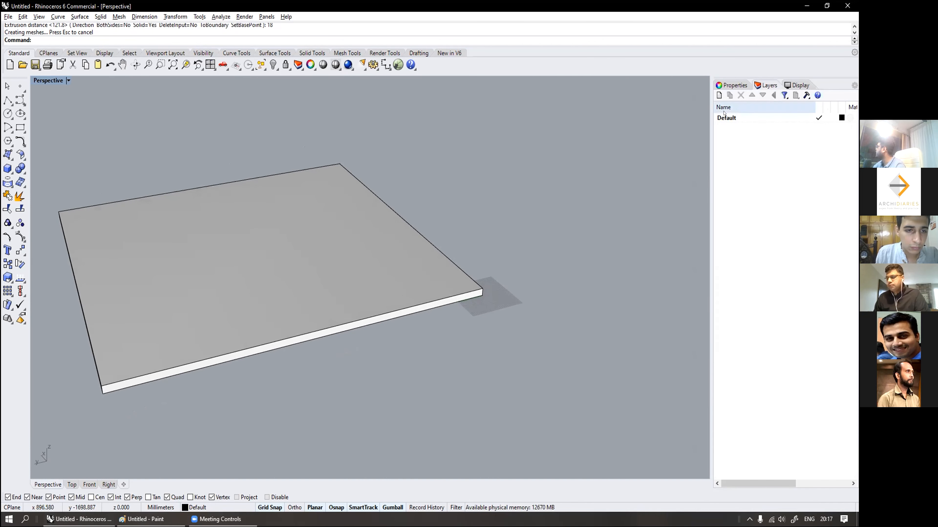
{"action": "left_click", "coordinate": [718, 95]}
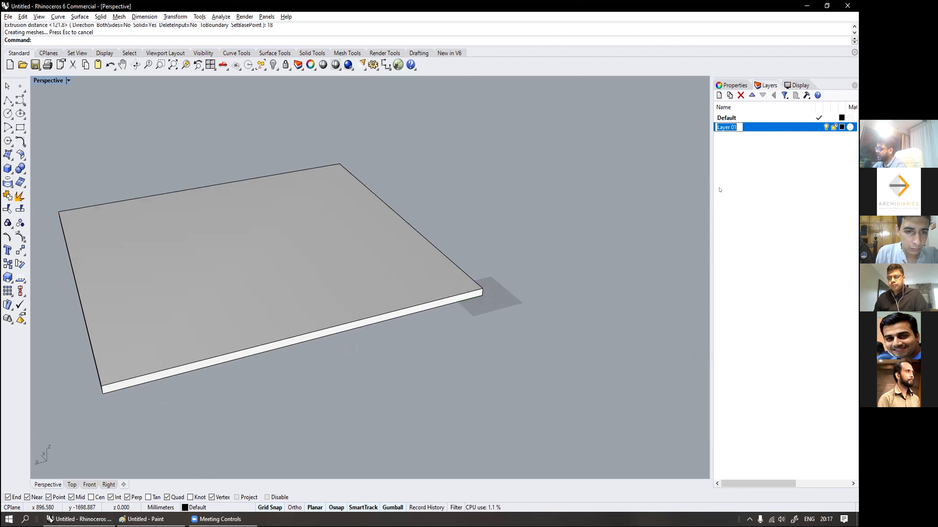
{"action": "type", "text": "pL"}
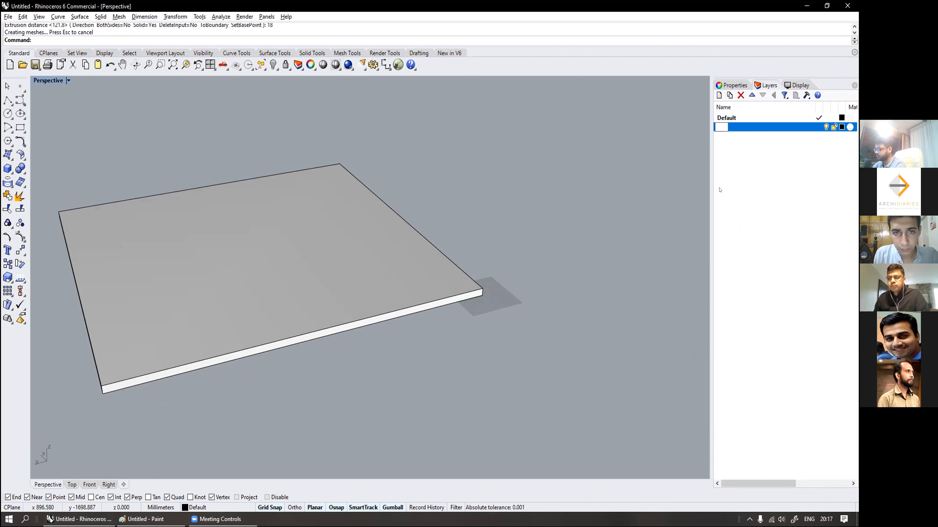
{"action": "type", "text": "t"}
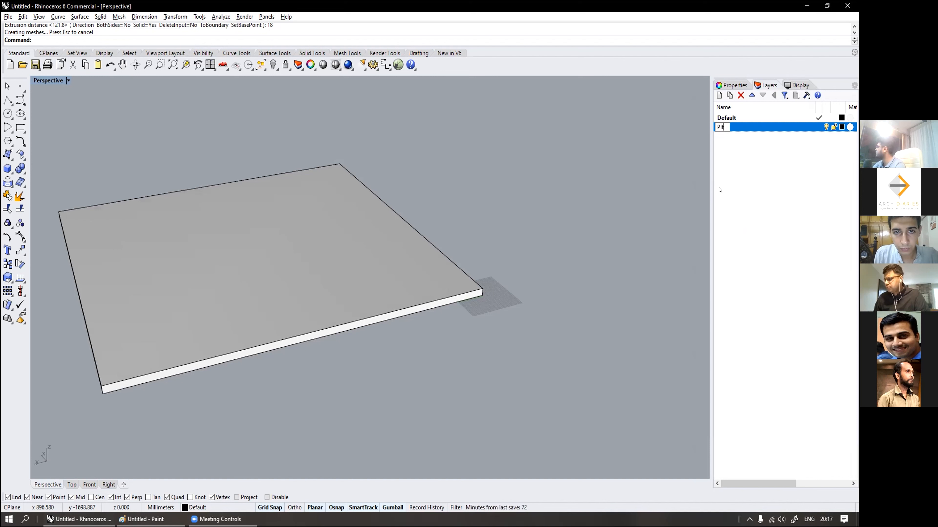
{"action": "type", "text": "y"}
{"action": "key", "text": "Return"}
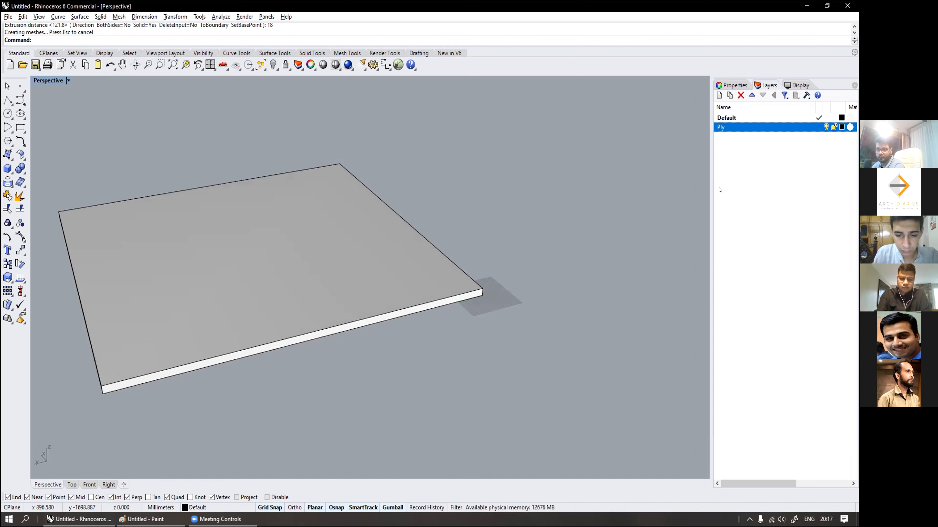
Step: Set the Ply layer's color to Brown
{"action": "mouse_move", "coordinate": [712, 200]}
{"action": "left_mouse_down"}
{"action": "mouse_move", "coordinate": [739, 200]}
{"action": "mouse_move", "coordinate": [724, 200]}
{"action": "left_mouse_up"}
{"action": "left_click_drag", "start_coordinate": [829, 107], "coordinate": [801, 99]}
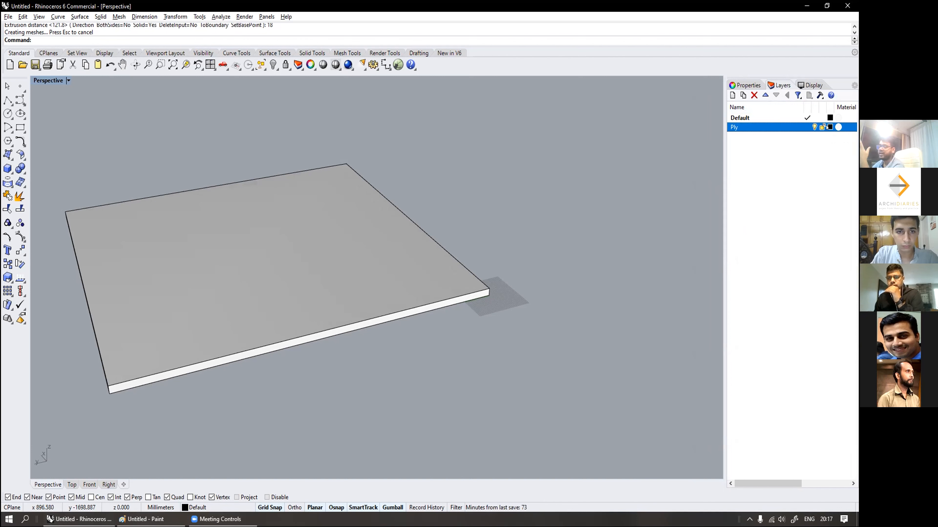
{"action": "left_click", "coordinate": [829, 127]}
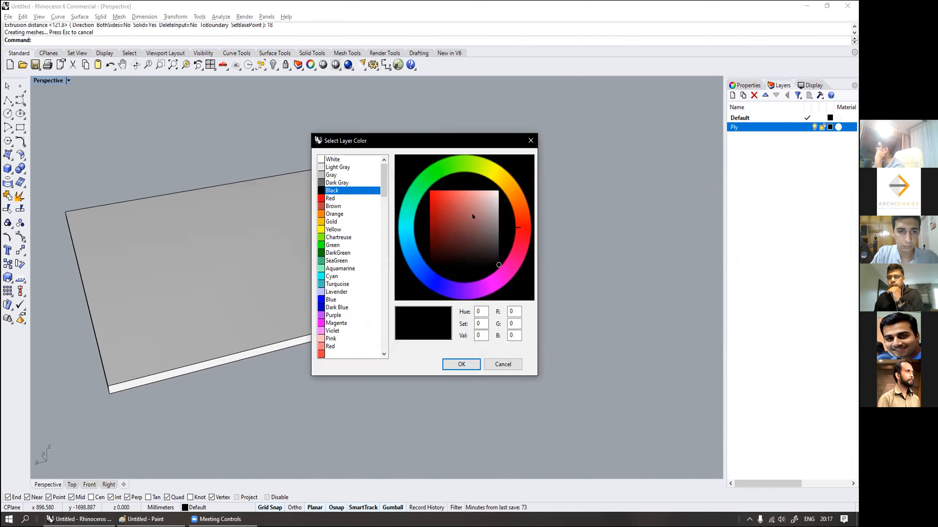
{"action": "left_click", "coordinate": [331, 207]}
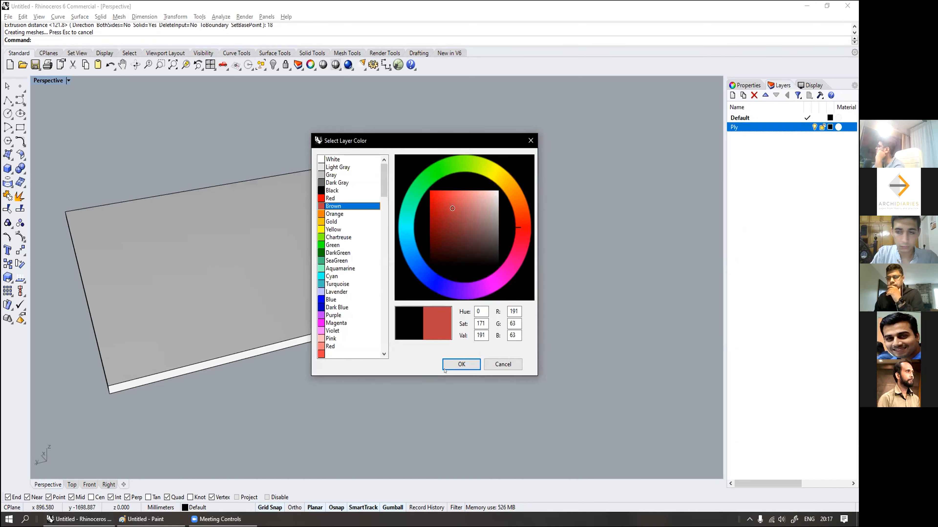
{"action": "left_click", "coordinate": [461, 364]}
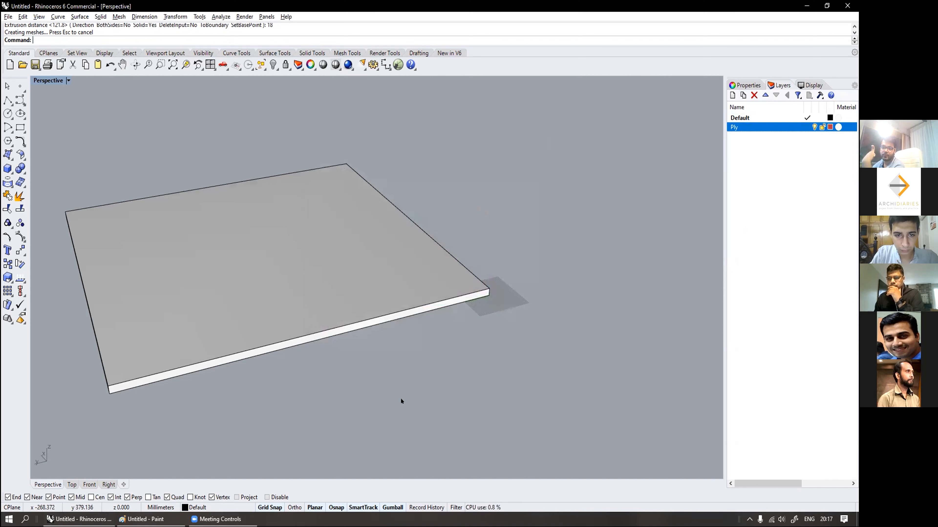
Step: Assign the extruded square slab to the Ply layer through its object properties
{"action": "left_click", "coordinate": [319, 295]}
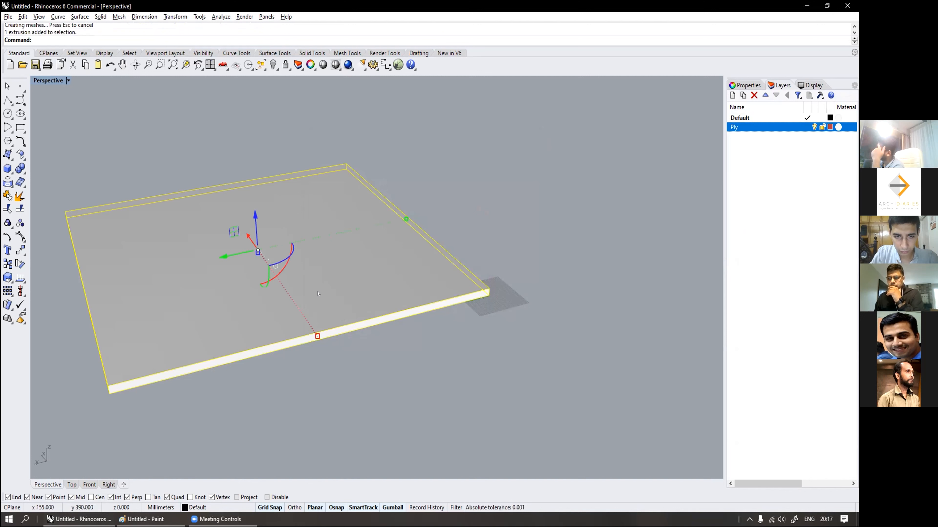
{"action": "left_click", "coordinate": [743, 86]}
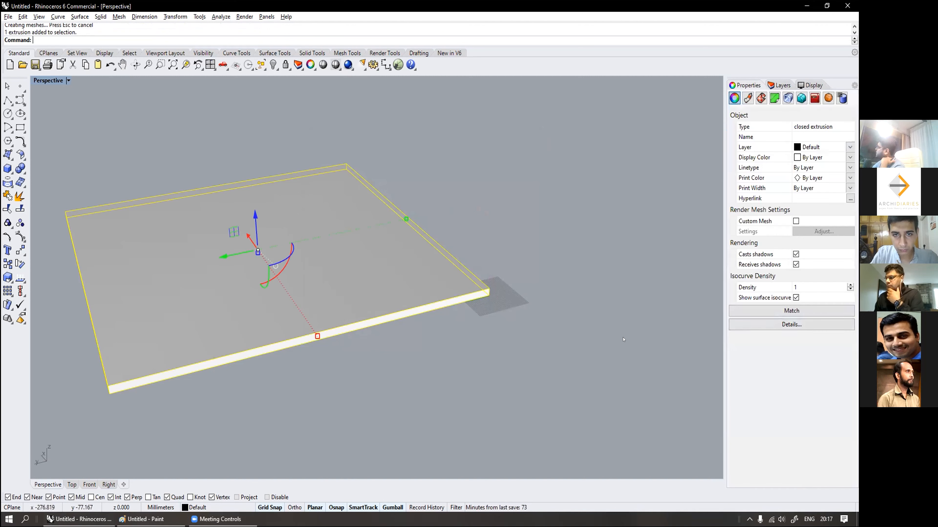
{"action": "scroll", "coordinate": [468, 323], "scroll_direction": "down", "scroll_amount": 2}
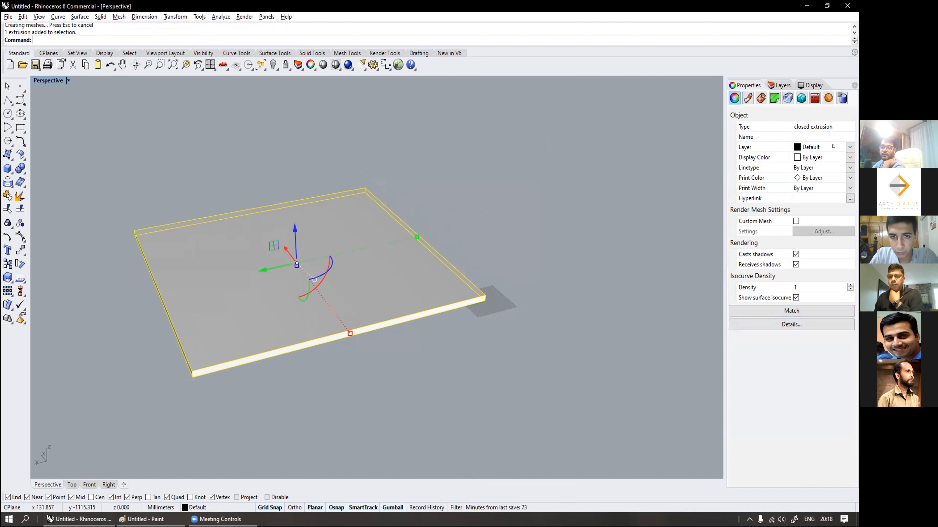
{"action": "left_click", "coordinate": [848, 146]}
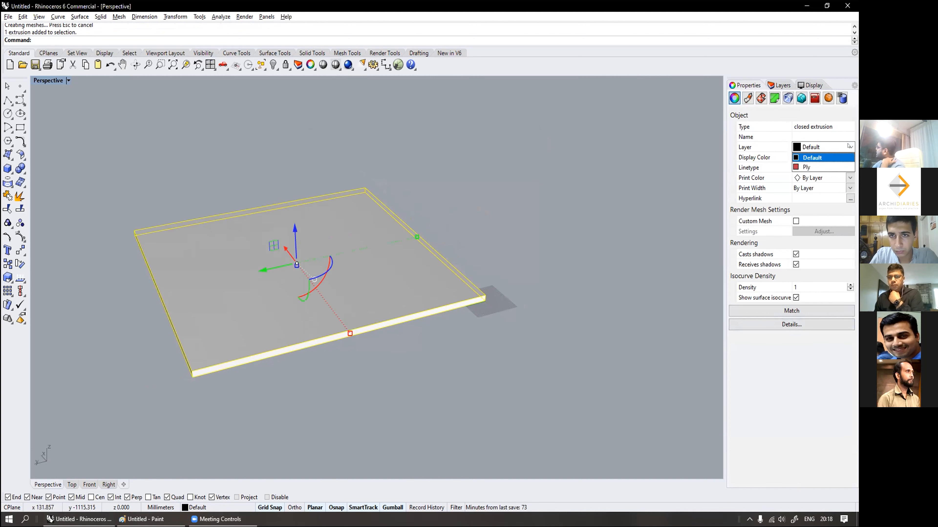
{"action": "left_click", "coordinate": [833, 167]}
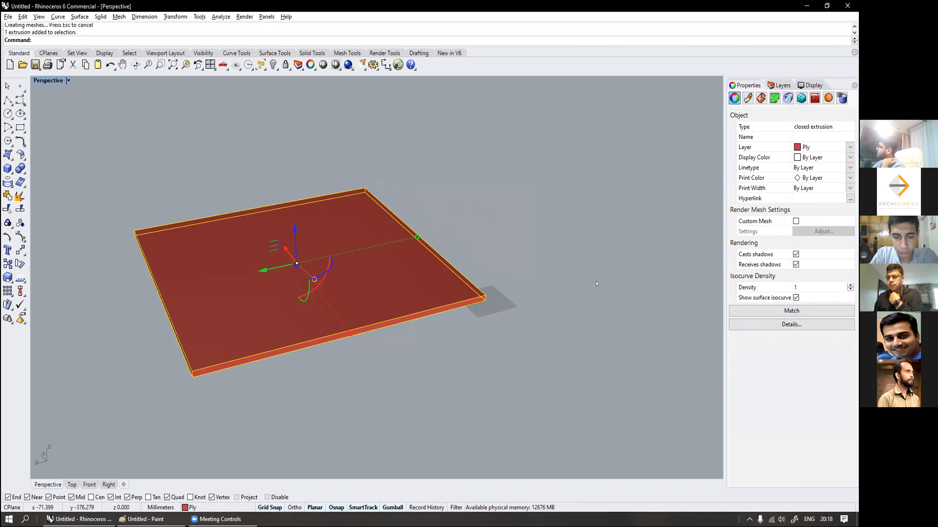
{"action": "left_click", "coordinate": [595, 293]}
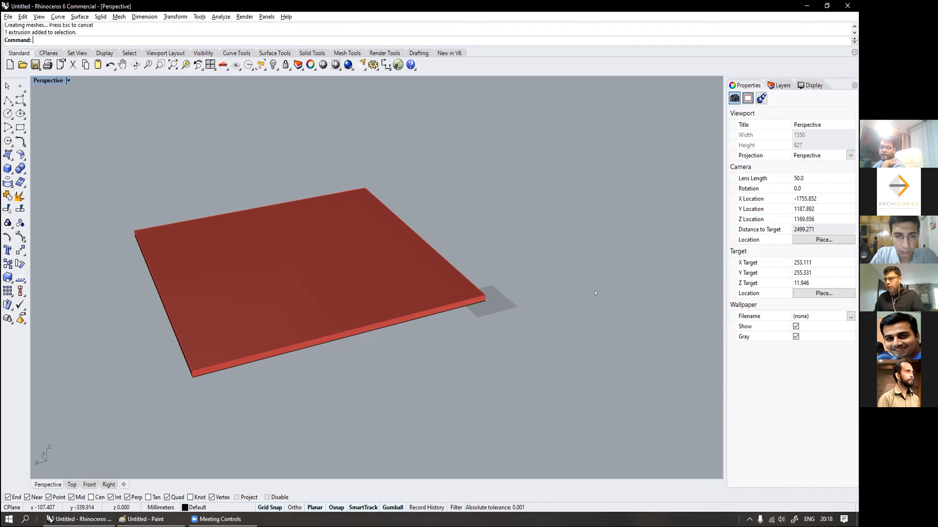
Step: Reselect the slab and check which layer it is on
{"action": "left_click", "coordinate": [352, 310]}
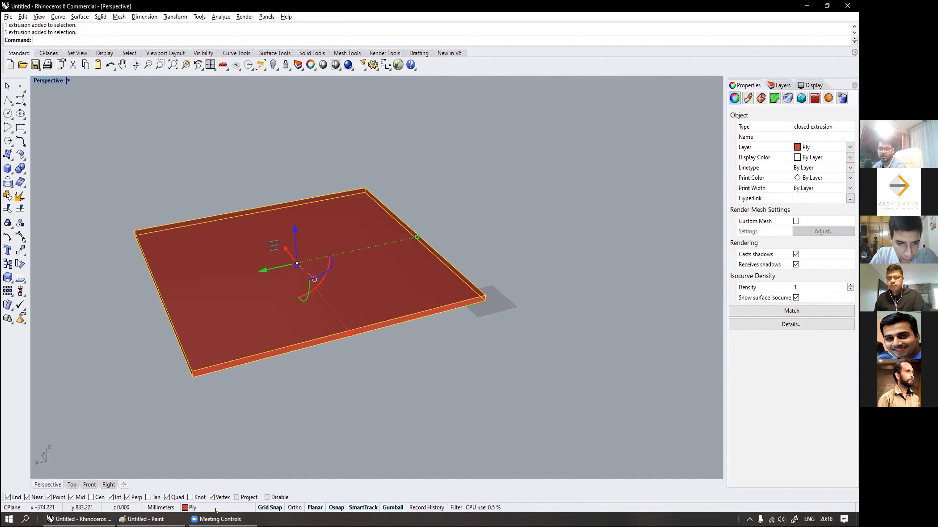
{"action": "scroll", "coordinate": [332, 310], "scroll_direction": "down", "scroll_amount": 4}
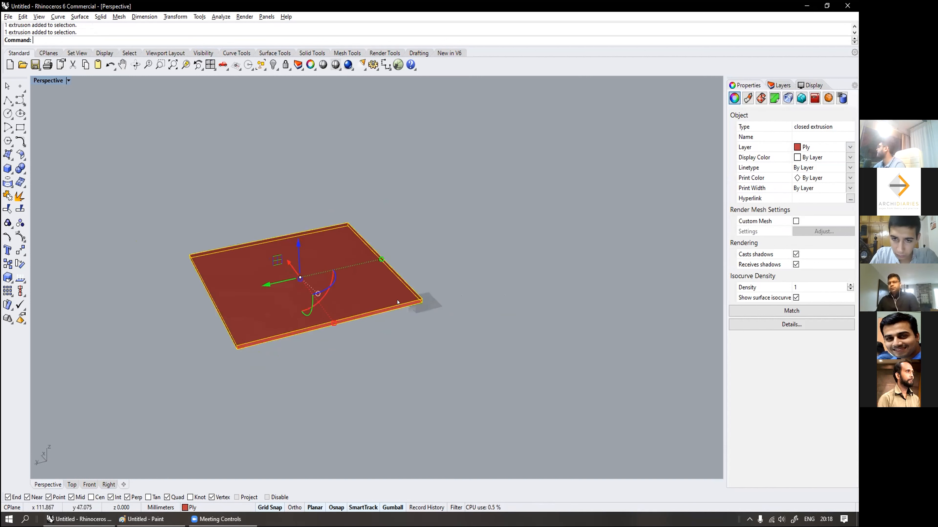
{"action": "left_click", "coordinate": [481, 289]}
{"action": "scroll", "coordinate": [481, 289], "scroll_direction": "up", "scroll_amount": 4}
{"action": "scroll", "coordinate": [481, 288], "scroll_direction": "down", "scroll_amount": 2}
{"action": "left_click", "coordinate": [391, 301]}
{"action": "scroll", "coordinate": [391, 301], "scroll_direction": "up", "scroll_amount": 2}
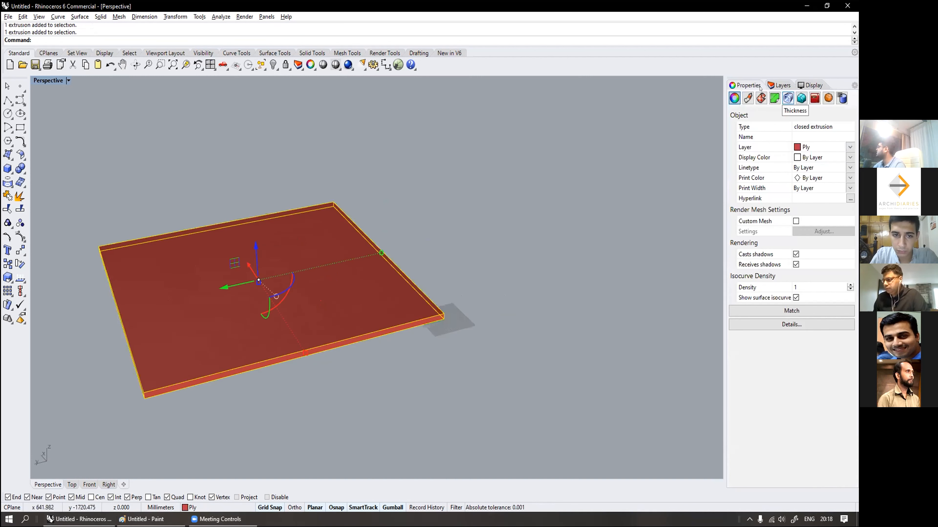
Step: Create a second new layer named Glass and make it the current layer
{"action": "left_click", "coordinate": [779, 85]}
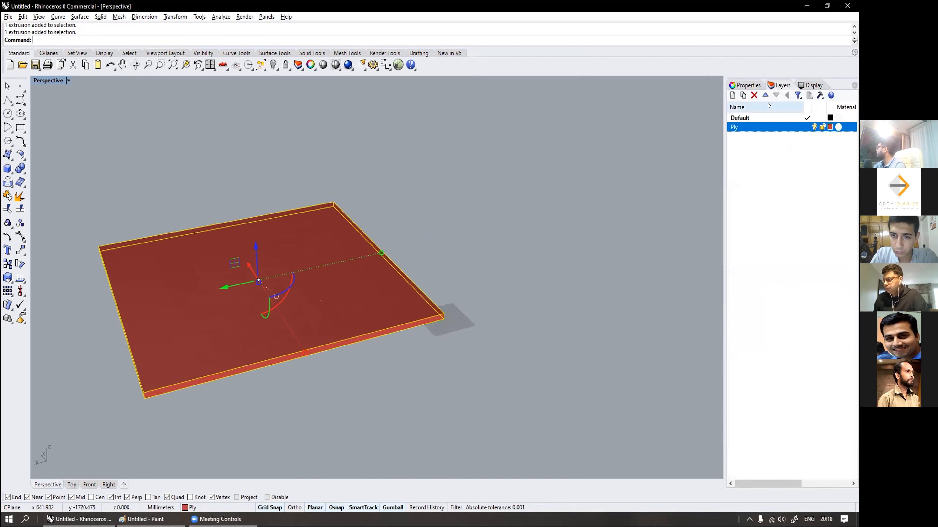
{"action": "left_click", "coordinate": [731, 96]}
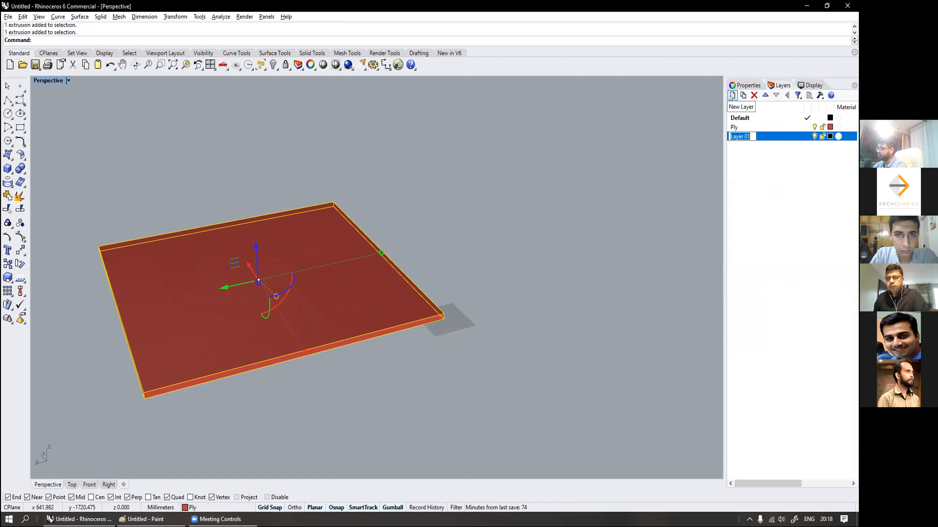
{"action": "type", "text": "Glass"}
{"action": "key", "text": "Return"}
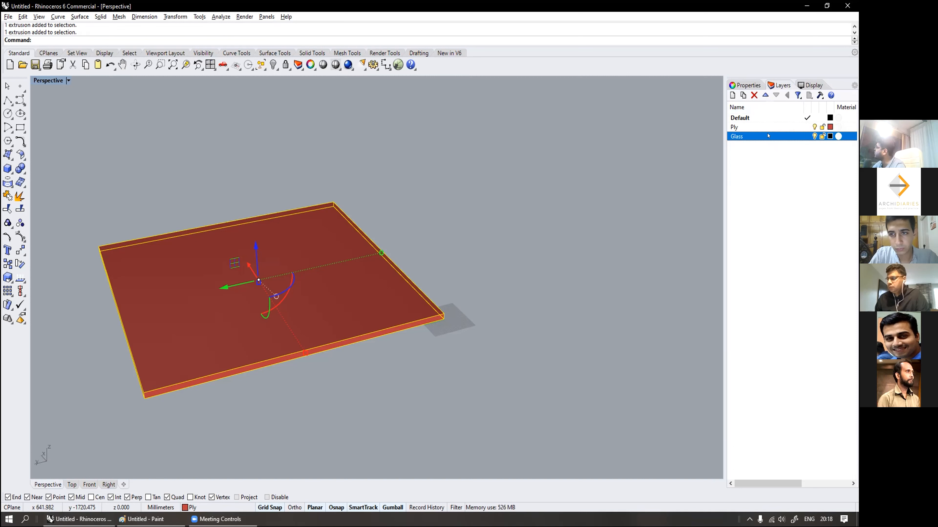
{"action": "left_click", "coordinate": [796, 137]}
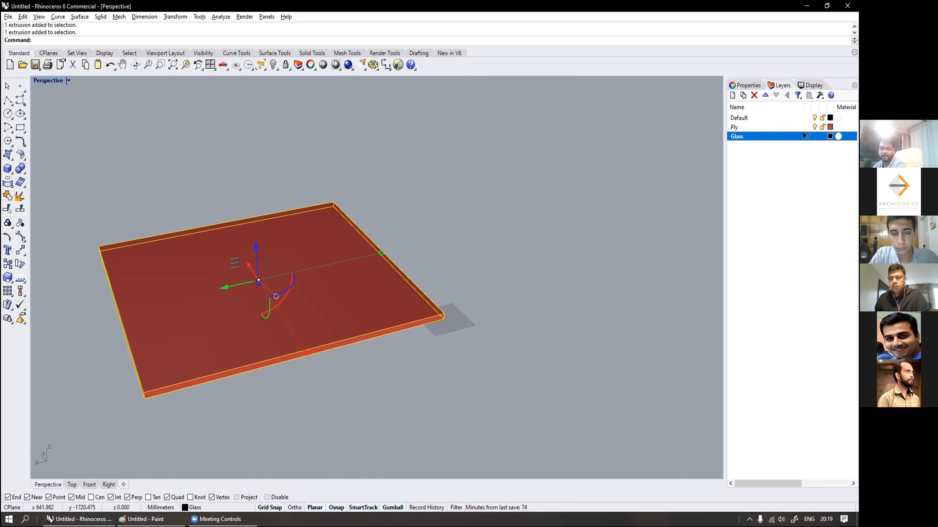
Step: Set the Glass layer's color to Cyan and clear the slab selection
{"action": "left_click", "coordinate": [830, 136]}
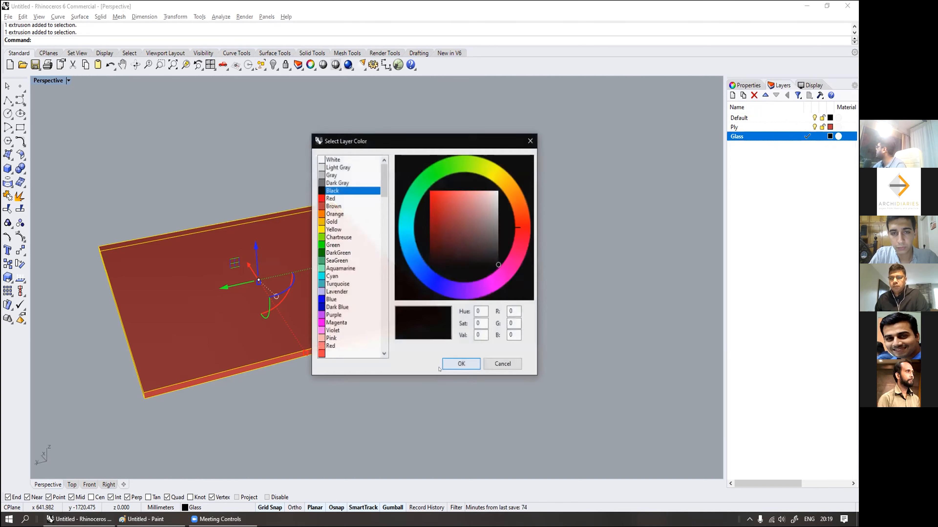
{"action": "left_click", "coordinate": [332, 299]}
{"action": "left_click", "coordinate": [331, 276]}
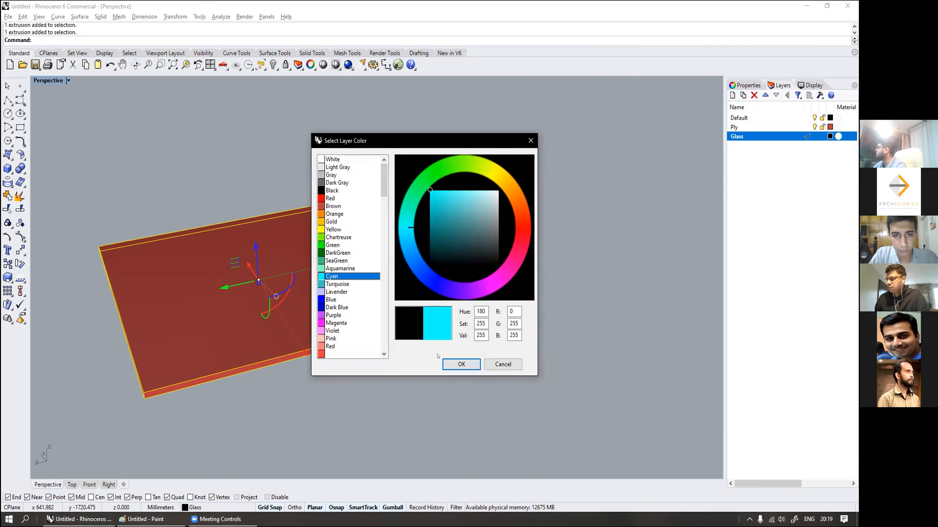
{"action": "left_click", "coordinate": [461, 364]}
{"action": "scroll", "coordinate": [438, 324], "scroll_direction": "up", "scroll_amount": 2}
{"action": "key", "text": "Escape"}
Step: Move the square base curve from the slab's bottom corner up to the matching corner of its top face
{"action": "scroll", "coordinate": [439, 324], "scroll_direction": "up", "scroll_amount": 1}
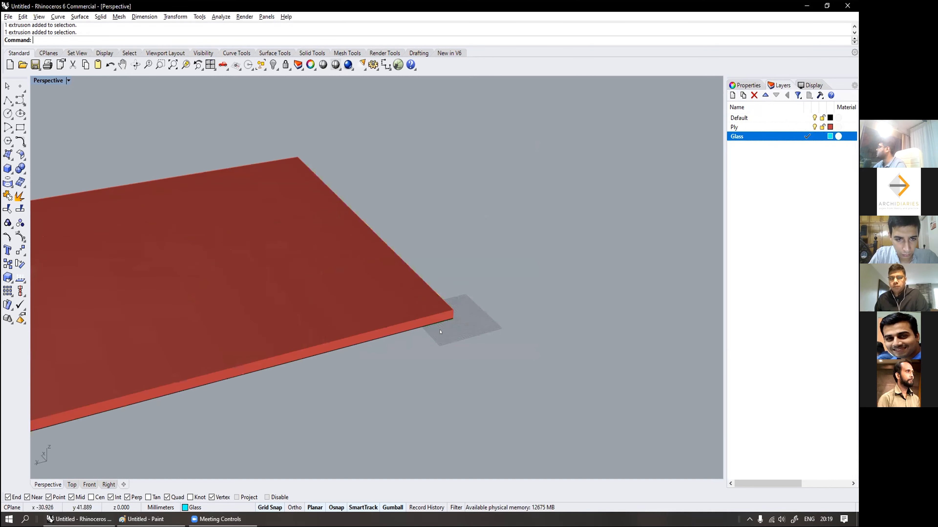
{"action": "right_click_drag", "start_coordinate": [438, 324], "coordinate": [438, 277]}
{"action": "scroll", "coordinate": [446, 281], "scroll_direction": "up", "scroll_amount": 4}
{"action": "left_click", "coordinate": [447, 285]}
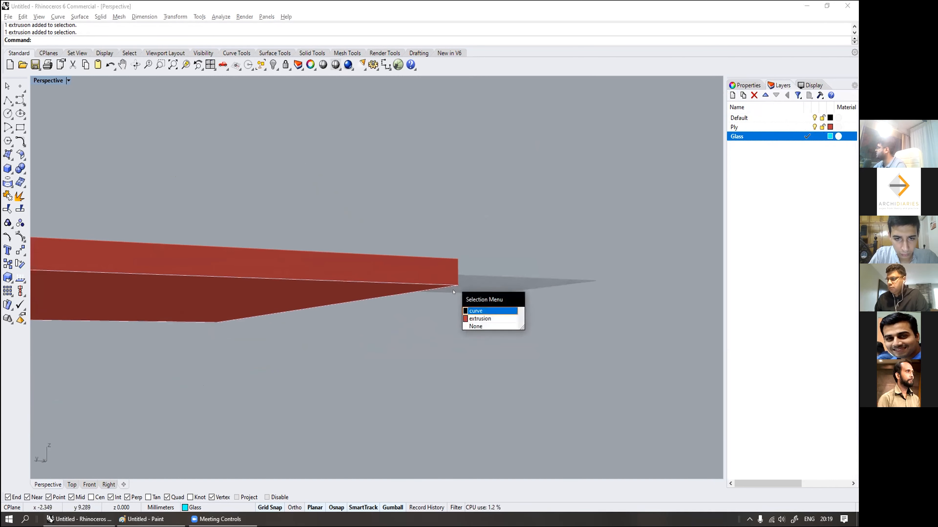
{"action": "left_click", "coordinate": [468, 317]}
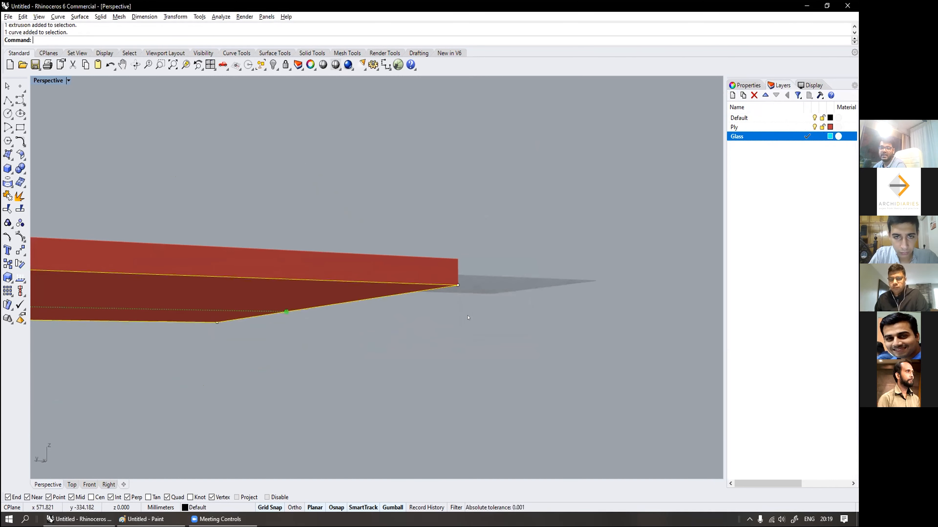
{"action": "right_click_drag", "start_coordinate": [428, 241], "coordinate": [462, 325]}
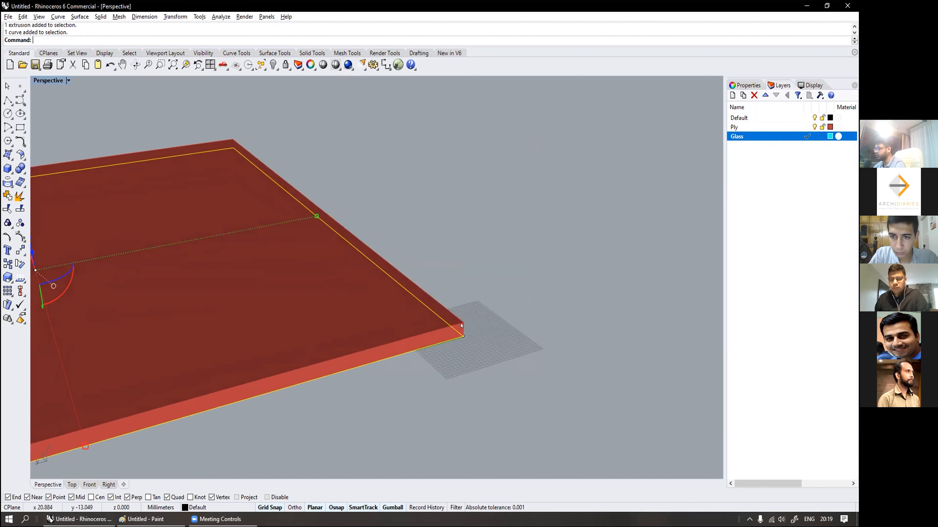
{"action": "type", "text": "m"}
{"action": "key", "text": "Return"}
{"action": "left_click", "coordinate": [463, 336]}
{"action": "left_click", "coordinate": [464, 323]}
{"action": "key", "text": "Escape"}
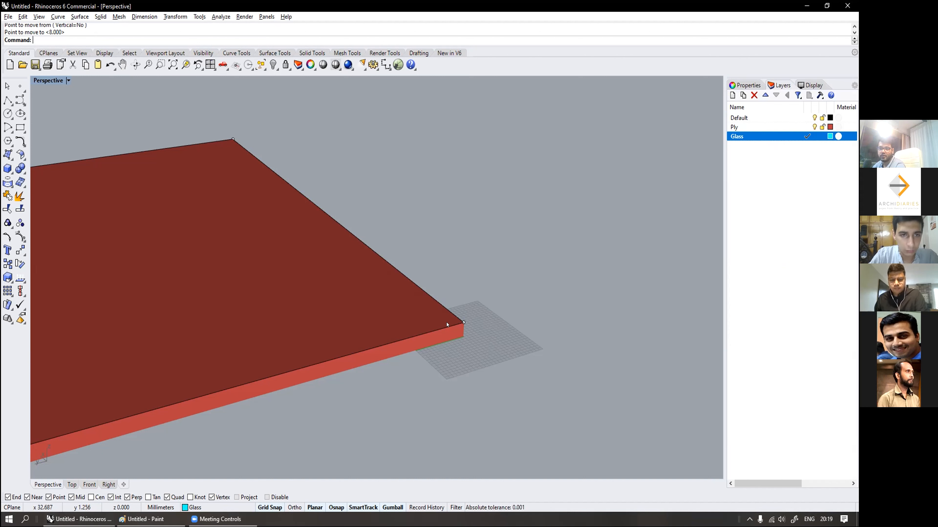
Step: Offset the square outline on the slab's top face outward by 5 mm and clear the selection
{"action": "scroll", "coordinate": [447, 325], "scroll_direction": "up", "scroll_amount": 2}
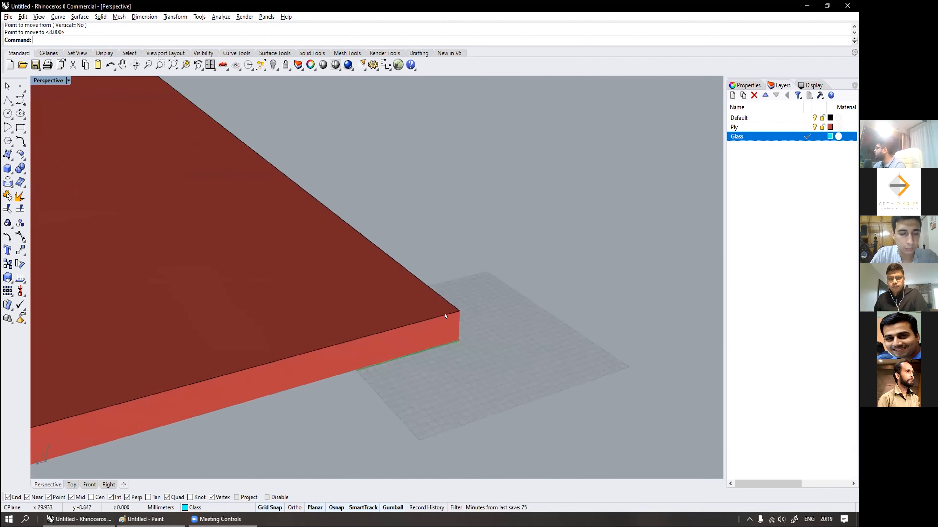
{"action": "left_click", "coordinate": [445, 316]}
{"action": "left_click", "coordinate": [469, 341]}
{"action": "scroll", "coordinate": [462, 322], "scroll_direction": "down", "scroll_amount": 3}
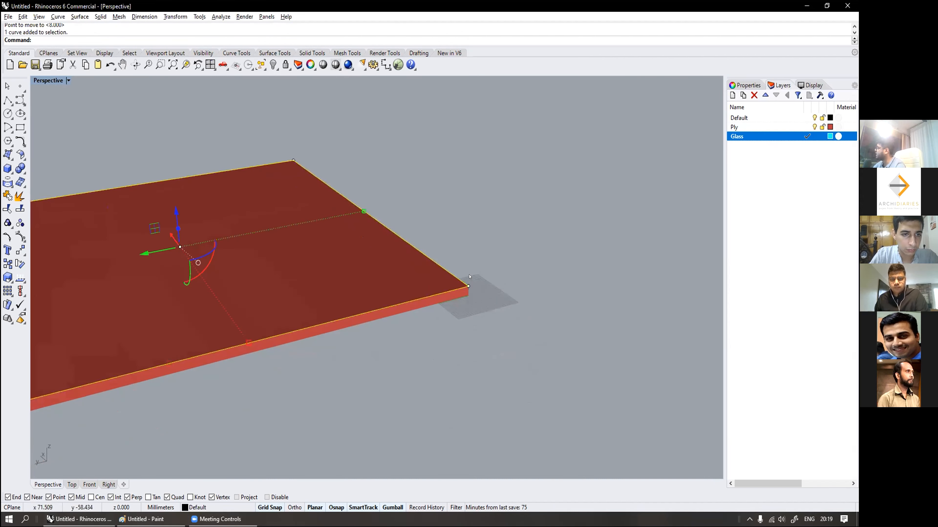
{"action": "scroll", "coordinate": [460, 315], "scroll_direction": "up", "scroll_amount": 2}
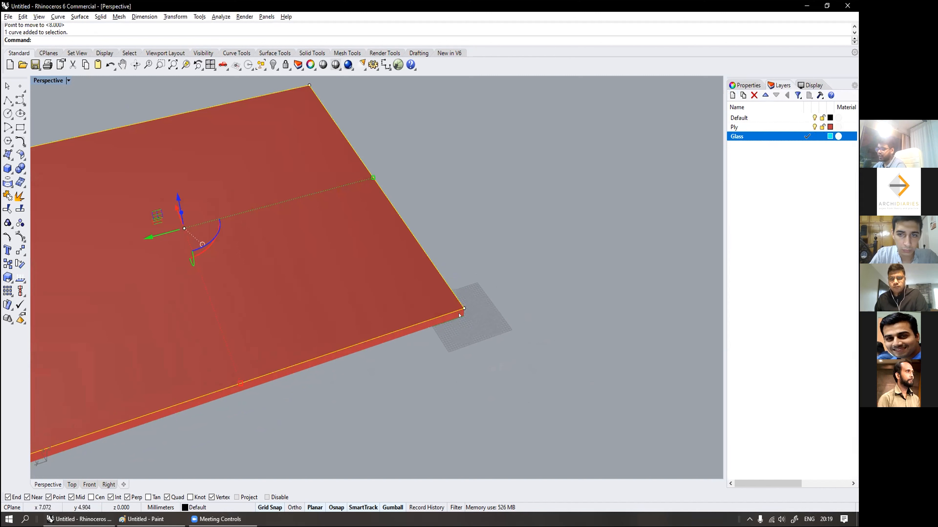
{"action": "type", "text": "O"}
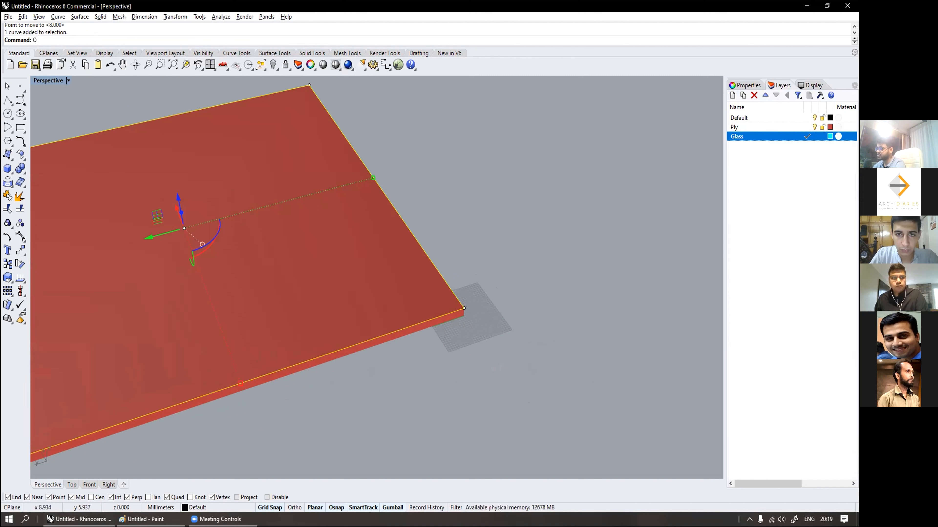
{"action": "type", "text": "ffset"}
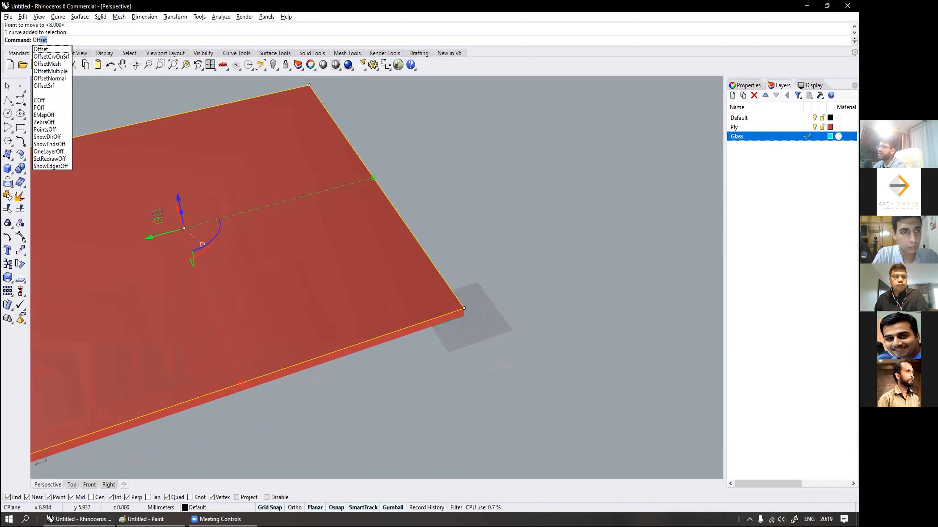
{"action": "key", "text": "Return"}
{"action": "scroll", "coordinate": [440, 304], "scroll_direction": "up", "scroll_amount": 2}
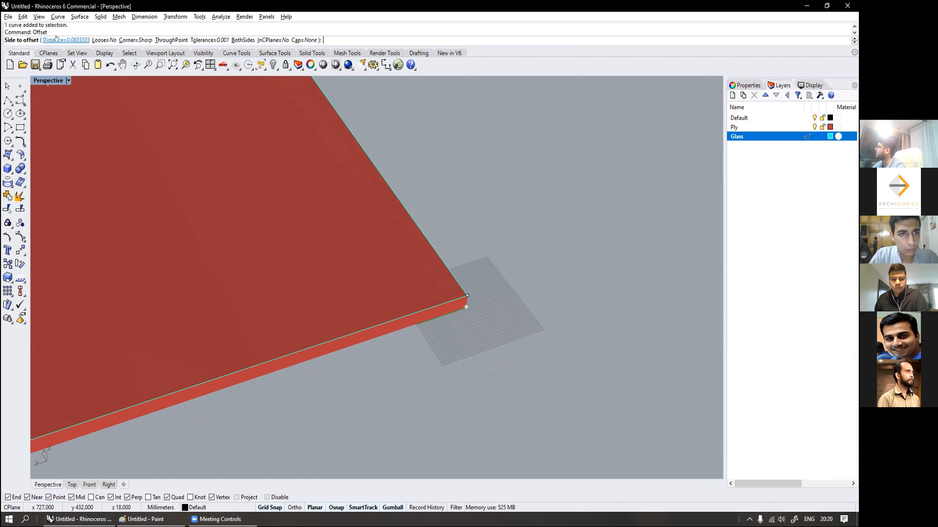
{"action": "type", "text": "5"}
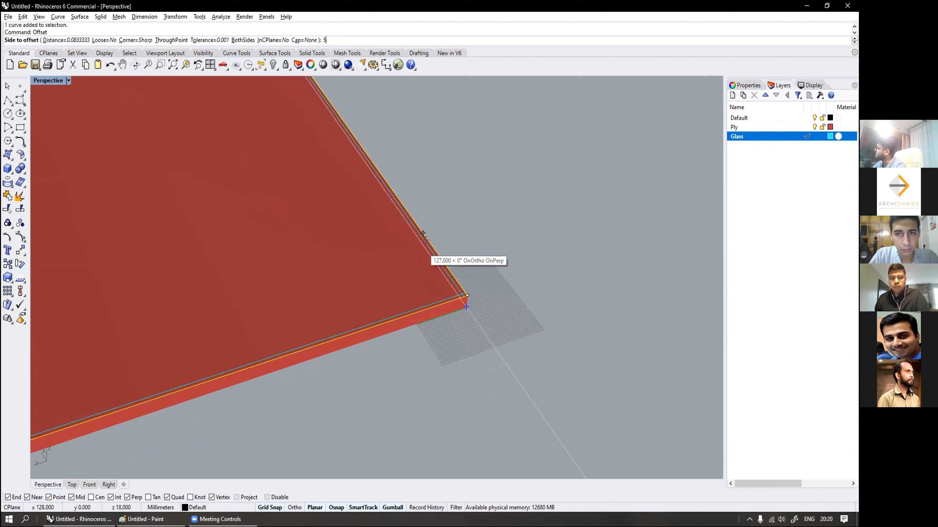
{"action": "scroll", "coordinate": [512, 239], "scroll_direction": "up", "scroll_amount": 5}
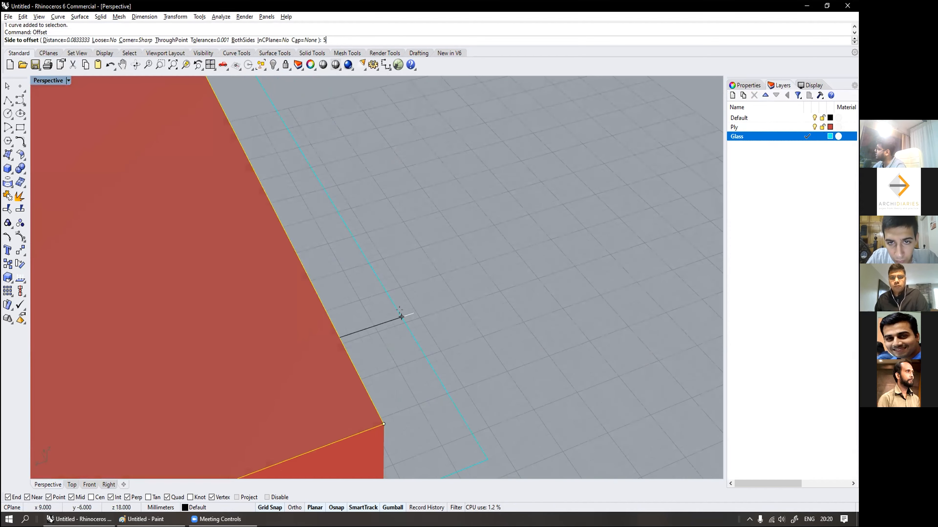
{"action": "scroll", "coordinate": [243, 304], "scroll_direction": "down", "scroll_amount": 5}
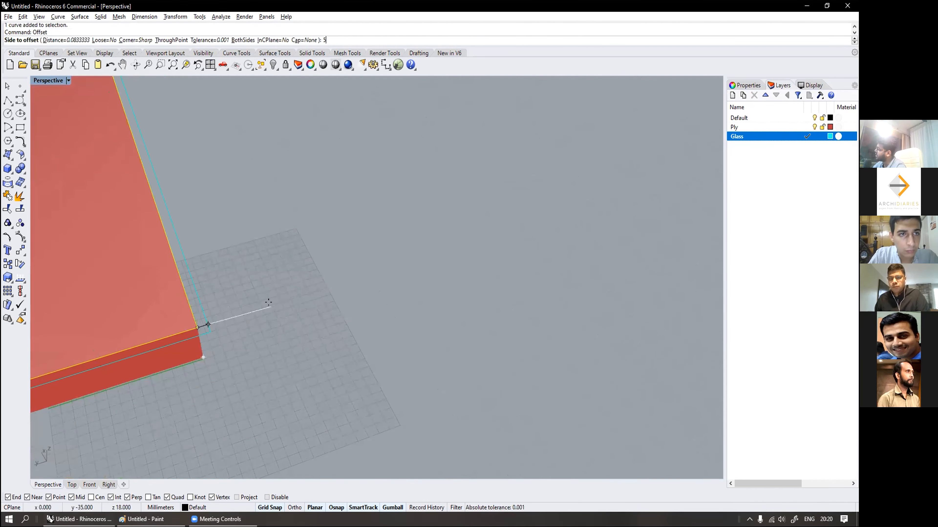
{"action": "left_click", "coordinate": [228, 313]}
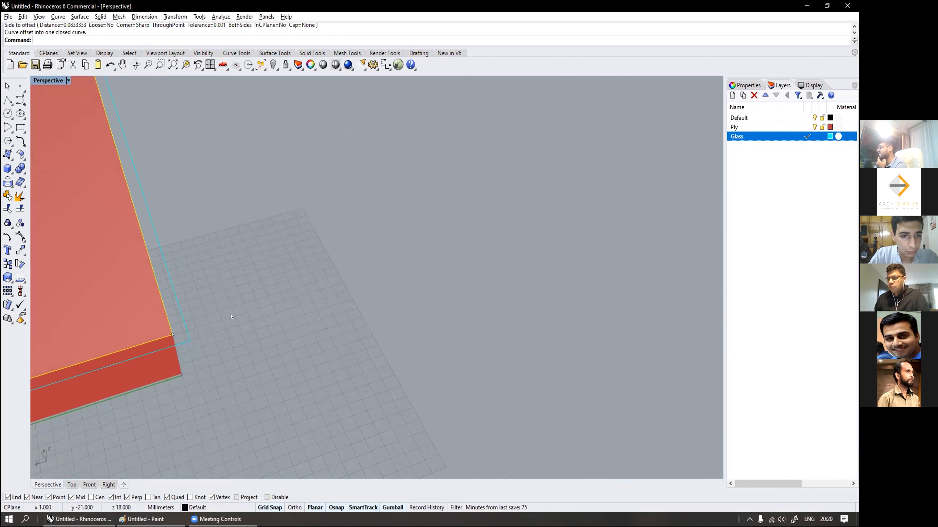
{"action": "right_click_drag", "start_coordinate": [231, 316], "coordinate": [269, 332]}
{"action": "left_click", "coordinate": [232, 316]}
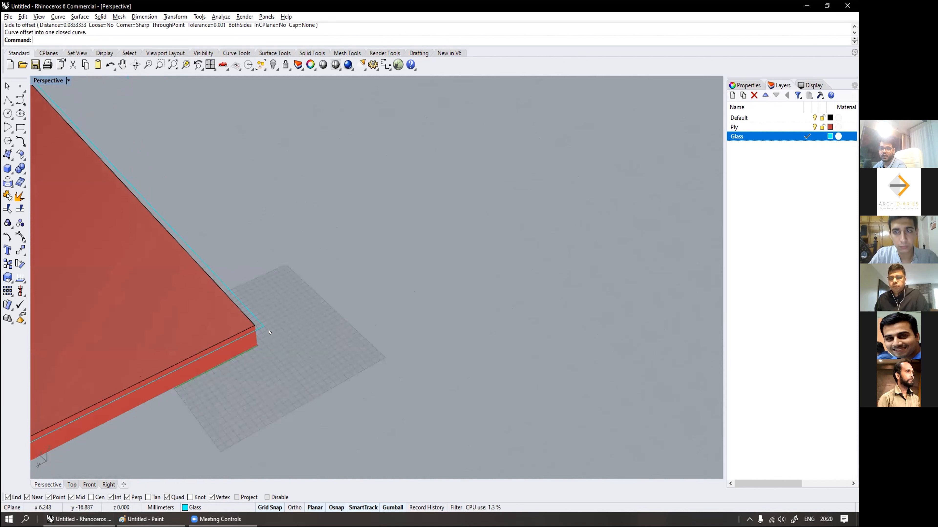
Step: Extrude the offset outline 6 mm upward as a solid to form the glass sheet on top of the ply
{"action": "scroll", "coordinate": [269, 331], "scroll_direction": "up", "scroll_amount": 5}
{"action": "left_click", "coordinate": [297, 294]}
{"action": "key", "text": "Up"}
{"action": "type", "text": "tr"}
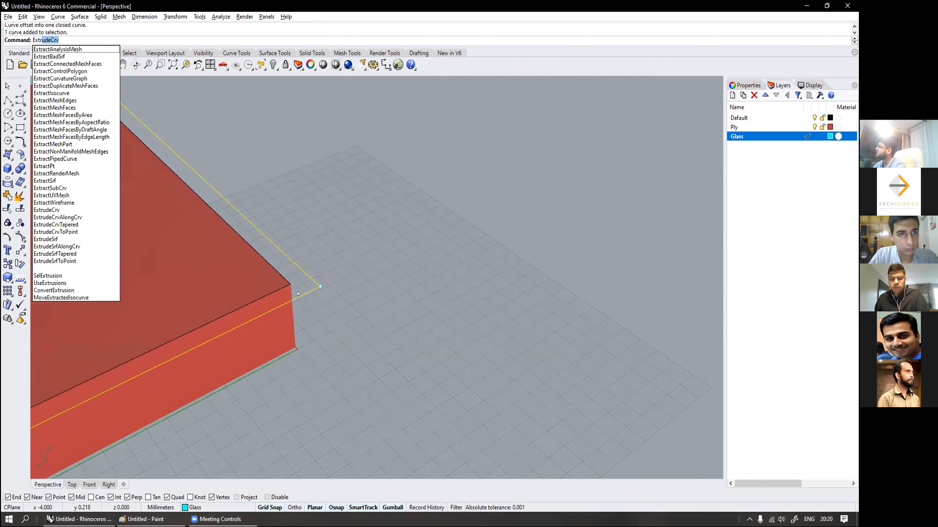
{"action": "key", "text": "Return"}
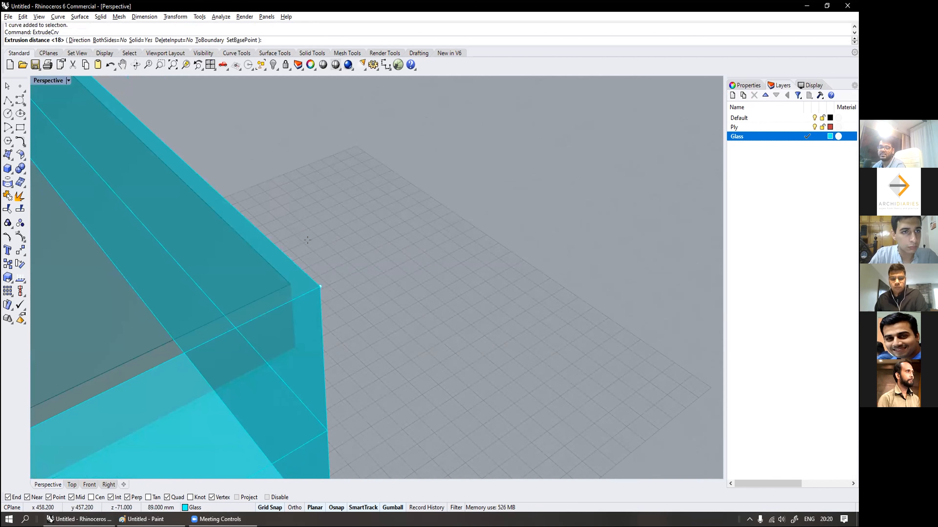
{"action": "type", "text": "6"}
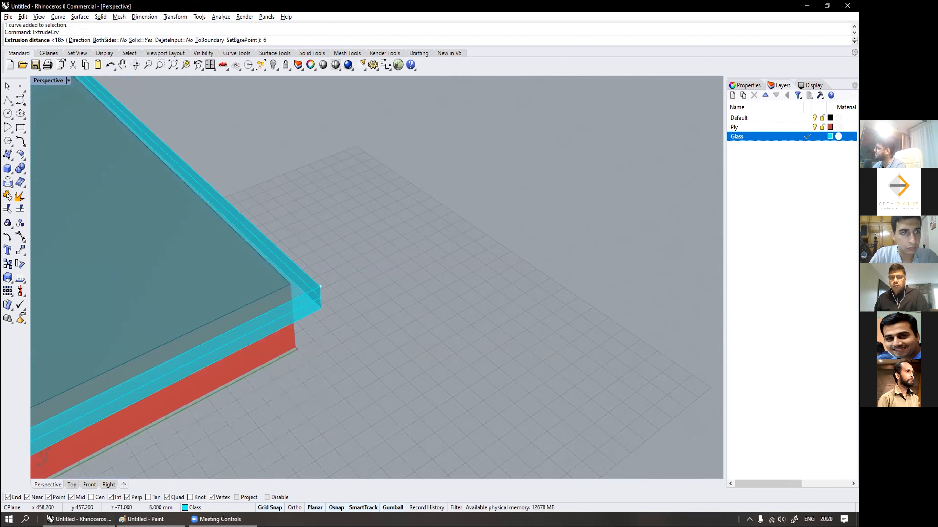
{"action": "scroll", "coordinate": [343, 177], "scroll_direction": "down", "scroll_amount": 3}
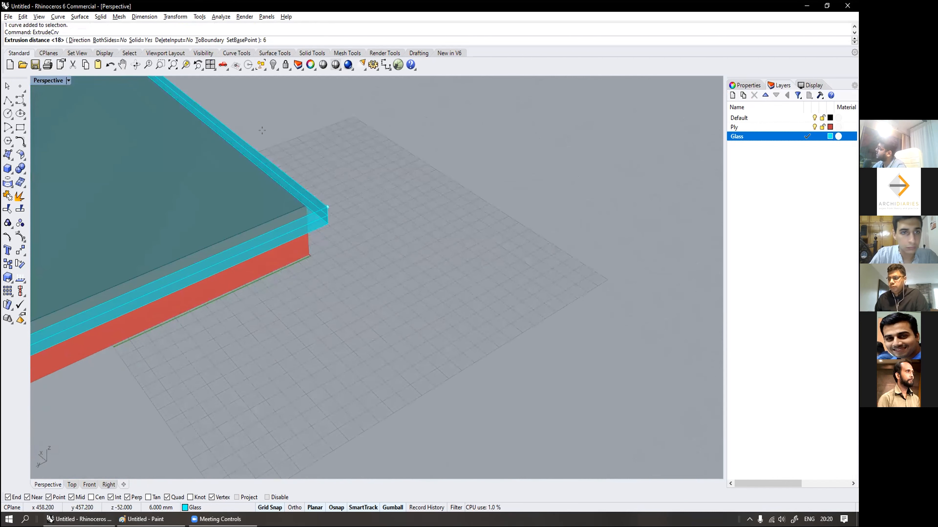
{"action": "scroll", "coordinate": [300, 155], "scroll_direction": "down", "scroll_amount": 6}
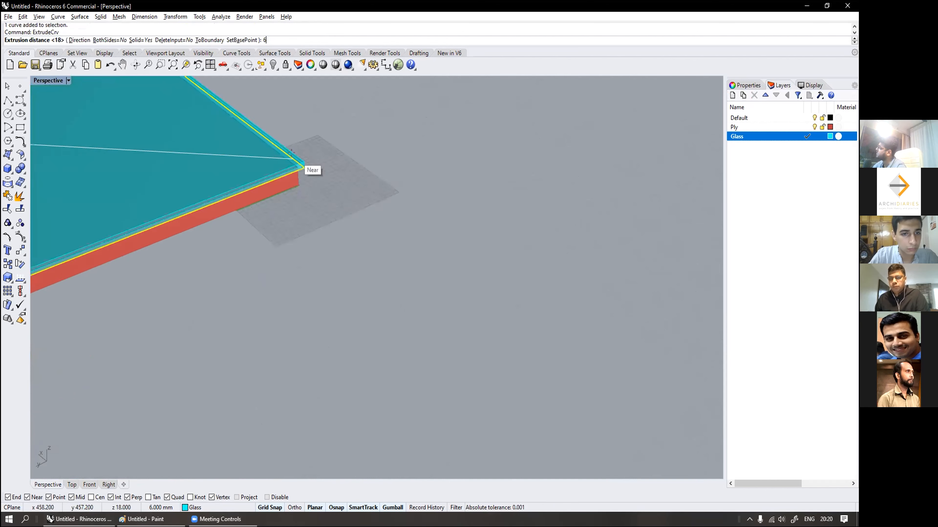
{"action": "right_click_drag", "start_coordinate": [301, 163], "coordinate": [289, 106]}
{"action": "scroll", "coordinate": [289, 102], "scroll_direction": "up", "scroll_amount": 6}
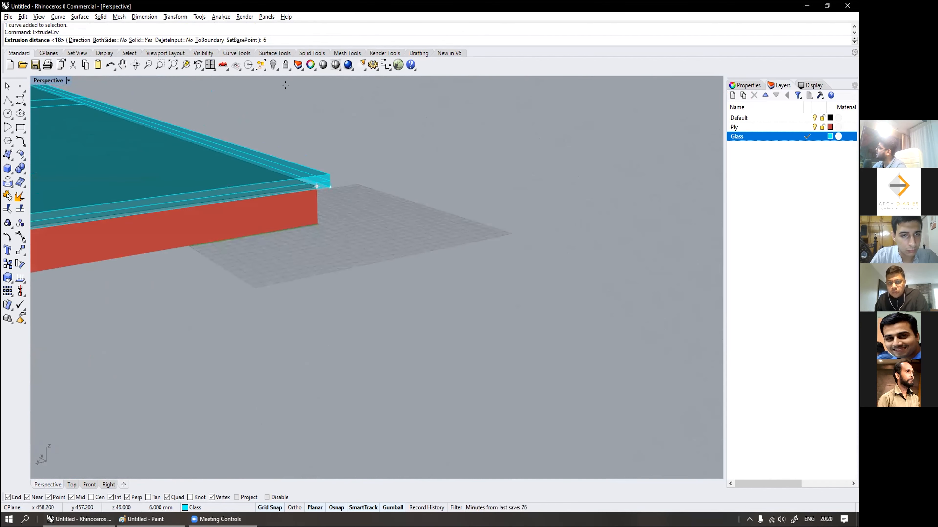
{"action": "key", "text": "Return"}
Step: Examine the glass sheet on the ply slab and its overhang at the corner
{"action": "scroll", "coordinate": [338, 176], "scroll_direction": "down", "scroll_amount": 2}
{"action": "right_click_drag", "start_coordinate": [339, 176], "coordinate": [341, 196]}
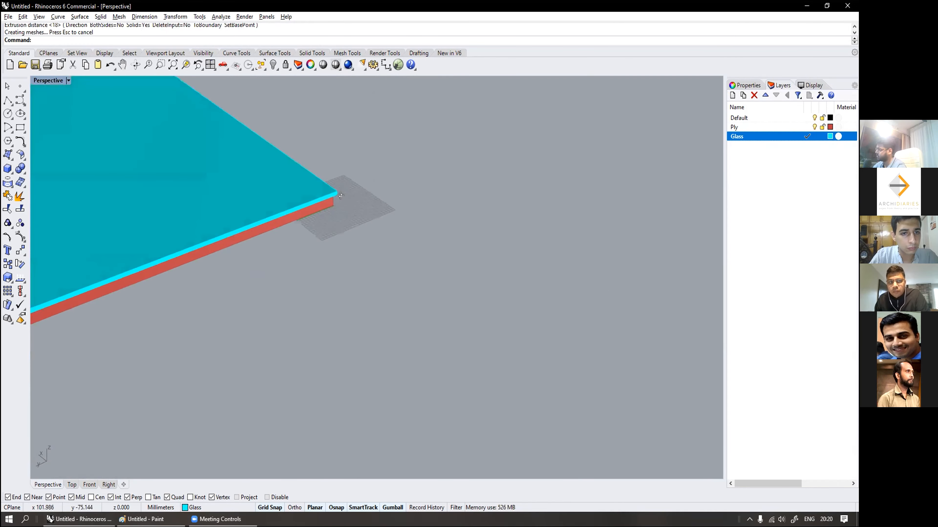
{"action": "scroll", "coordinate": [369, 190], "scroll_direction": "down", "scroll_amount": 2}
{"action": "scroll", "coordinate": [433, 209], "scroll_direction": "down", "scroll_amount": 3}
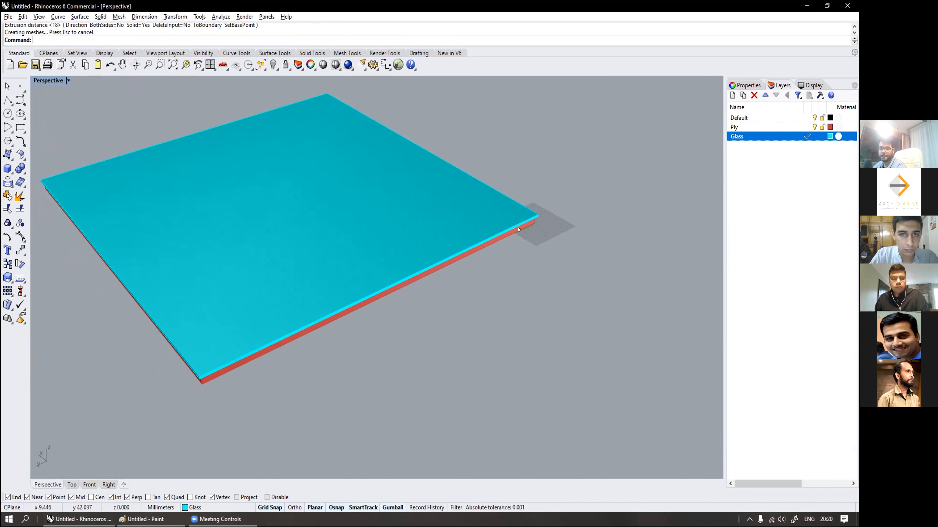
{"action": "scroll", "coordinate": [517, 224], "scroll_direction": "down", "scroll_amount": 4}
{"action": "scroll", "coordinate": [326, 322], "scroll_direction": "up", "scroll_amount": 4}
{"action": "right_click_drag", "start_coordinate": [332, 318], "coordinate": [244, 292]}
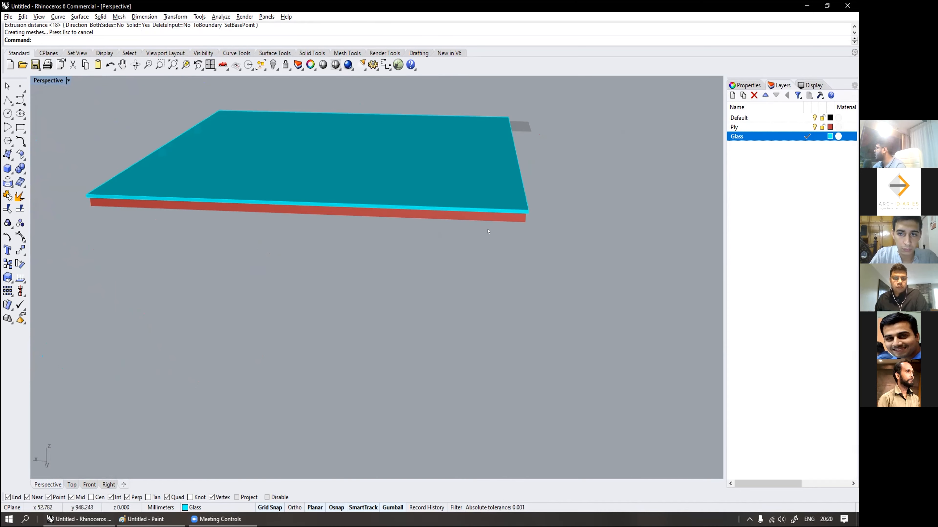
{"action": "scroll", "coordinate": [522, 212], "scroll_direction": "up", "scroll_amount": 8}
{"action": "scroll", "coordinate": [545, 214], "scroll_direction": "up", "scroll_amount": 3}
{"action": "right_click_drag", "start_coordinate": [510, 254], "coordinate": [411, 291]}
{"action": "scroll", "coordinate": [419, 256], "scroll_direction": "up", "scroll_amount": 5}
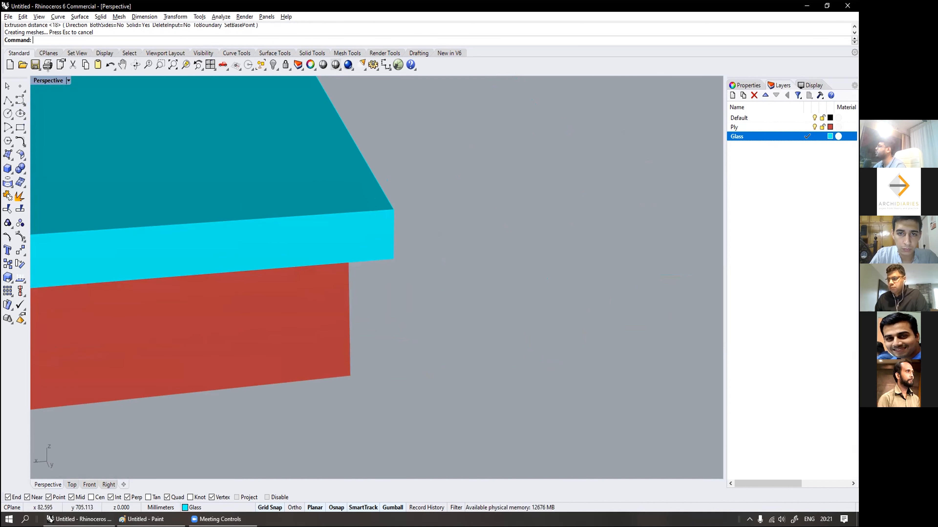
Step: Set a vertical construction plane at the glass corner, with its origin at the bottom corner and the X axis toward the top corner
{"action": "left_click", "coordinate": [51, 54]}
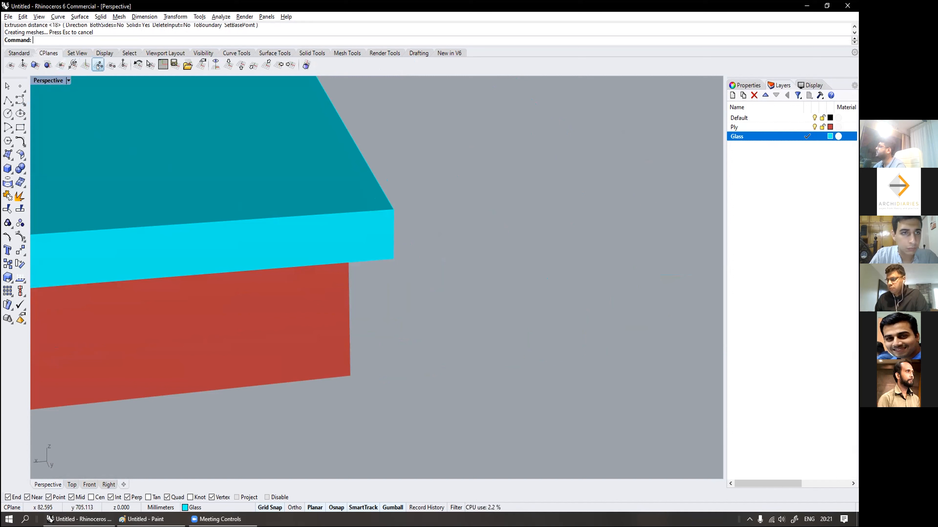
{"action": "left_click", "coordinate": [84, 65]}
{"action": "left_click", "coordinate": [393, 258]}
{"action": "left_click", "coordinate": [393, 210]}
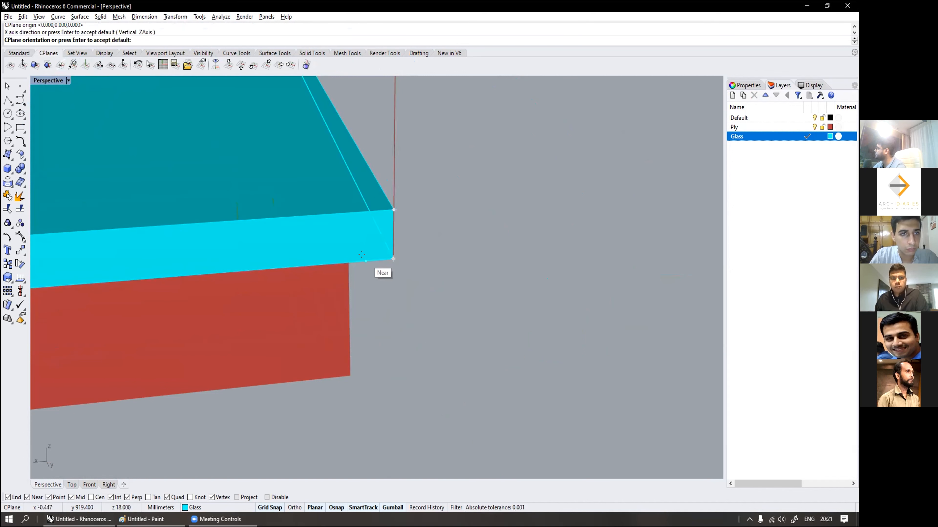
{"action": "left_click", "coordinate": [365, 262]}
{"action": "scroll", "coordinate": [366, 266], "scroll_direction": "down", "scroll_amount": 10}
{"action": "right_click_drag", "start_coordinate": [366, 269], "coordinate": [301, 293]}
{"action": "scroll", "coordinate": [201, 159], "scroll_direction": "up", "scroll_amount": 10}
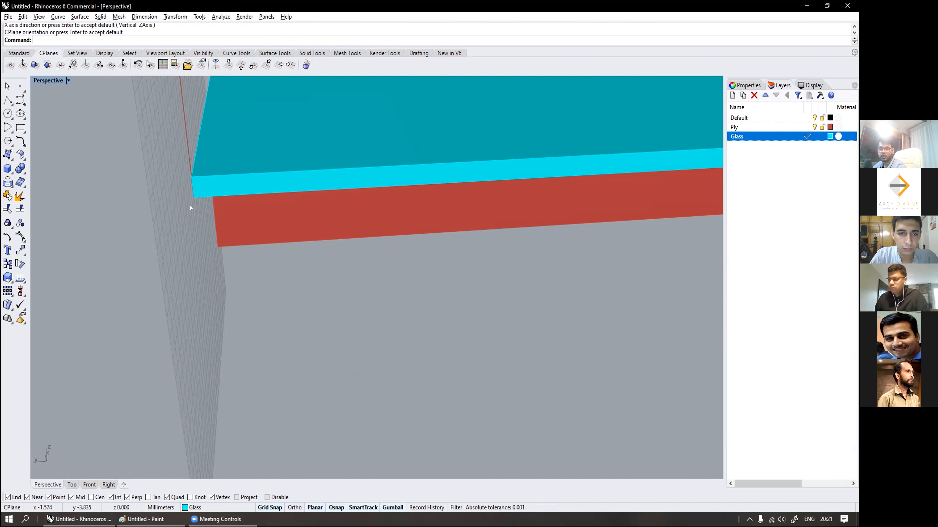
{"action": "right_click_drag", "start_coordinate": [191, 208], "coordinate": [369, 259]}
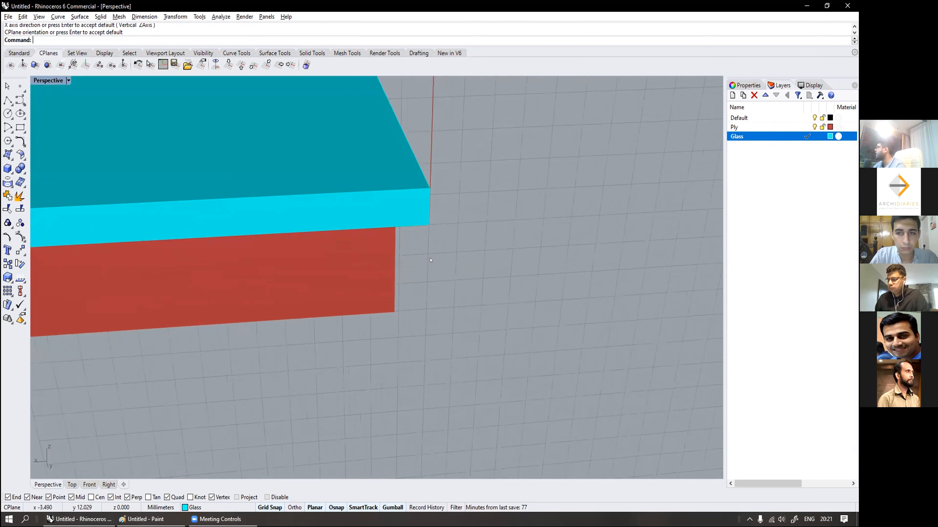
Step: Draw an outward-bulging semicircular arc from the bottom to the top corner of the glass edge using start, end and direction
{"action": "left_click", "coordinate": [8, 128]}
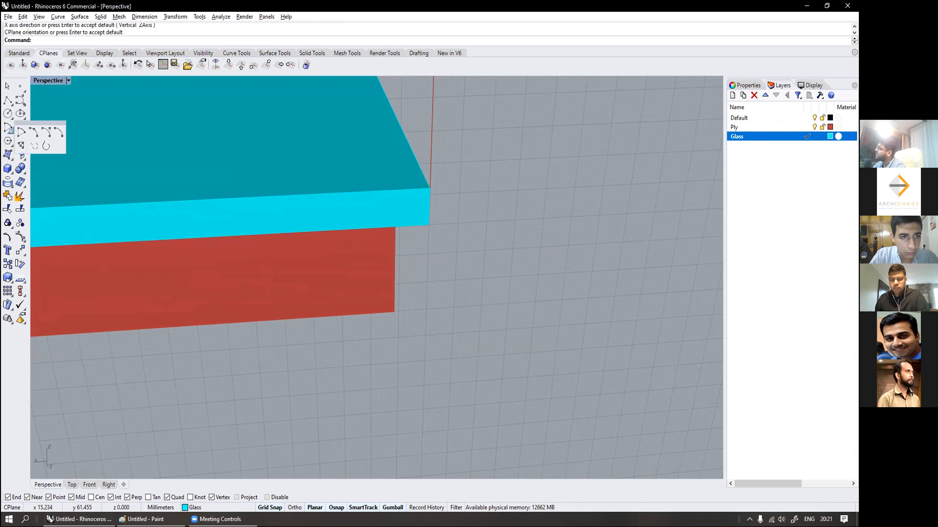
{"action": "left_click", "coordinate": [44, 131]}
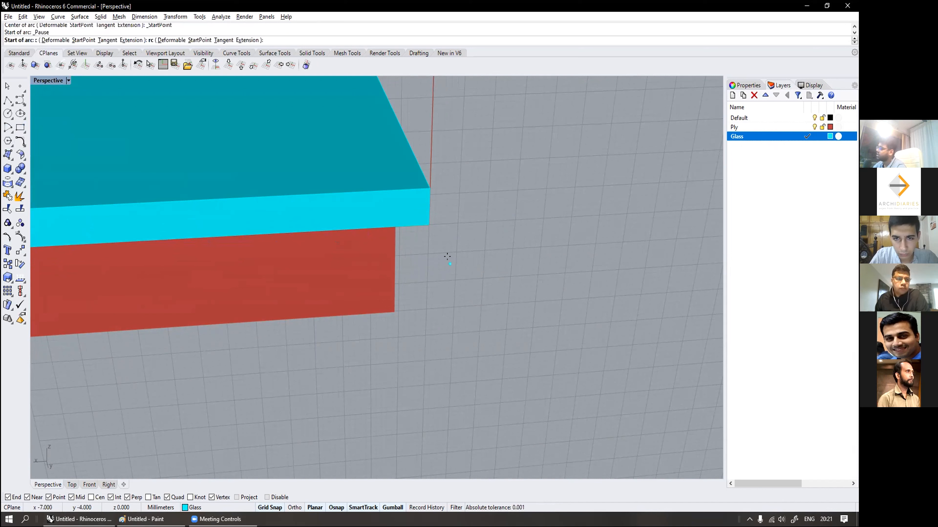
{"action": "left_click", "coordinate": [433, 227]}
{"action": "left_click", "coordinate": [439, 187]}
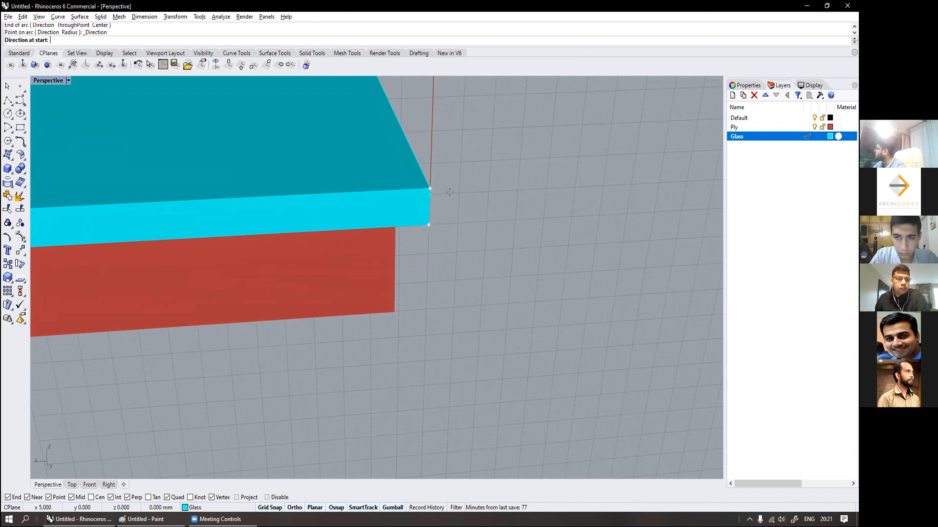
{"action": "left_click", "coordinate": [476, 213]}
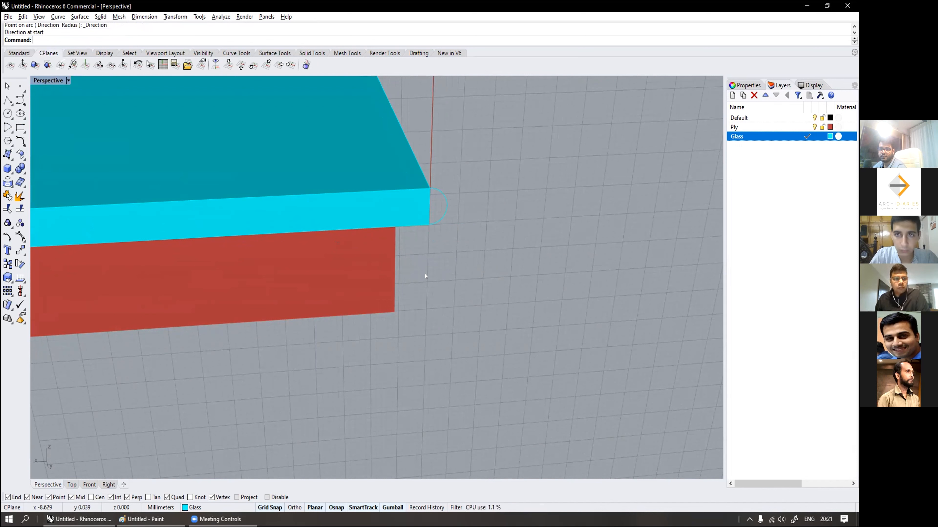
Step: Try extruding the semicircular arc at the glass corner and undo the extrusion
{"action": "left_click", "coordinate": [440, 220]}
{"action": "type", "text": "Extr"}
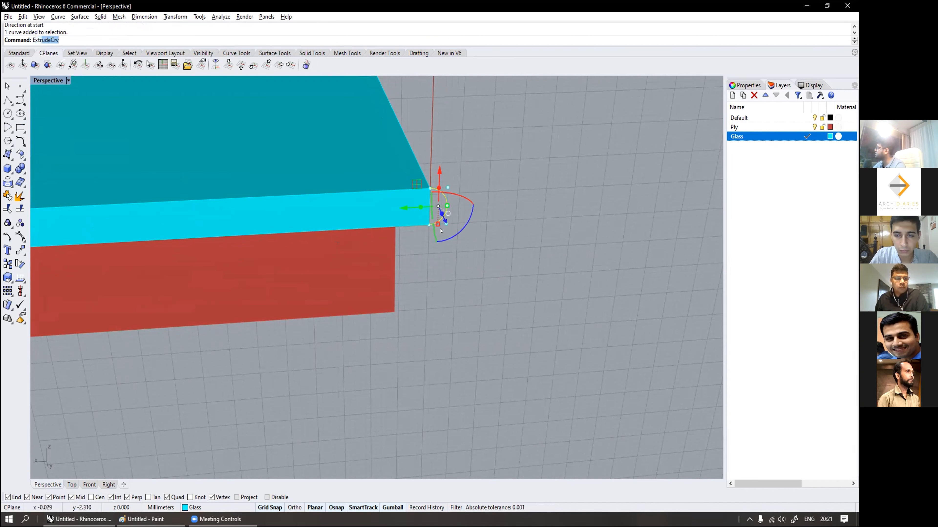
{"action": "key", "text": "Return"}
{"action": "left_click", "coordinate": [495, 332]}
{"action": "right_click_drag", "start_coordinate": [478, 285], "coordinate": [432, 182]}
{"action": "key", "text": "ctrl+z"}
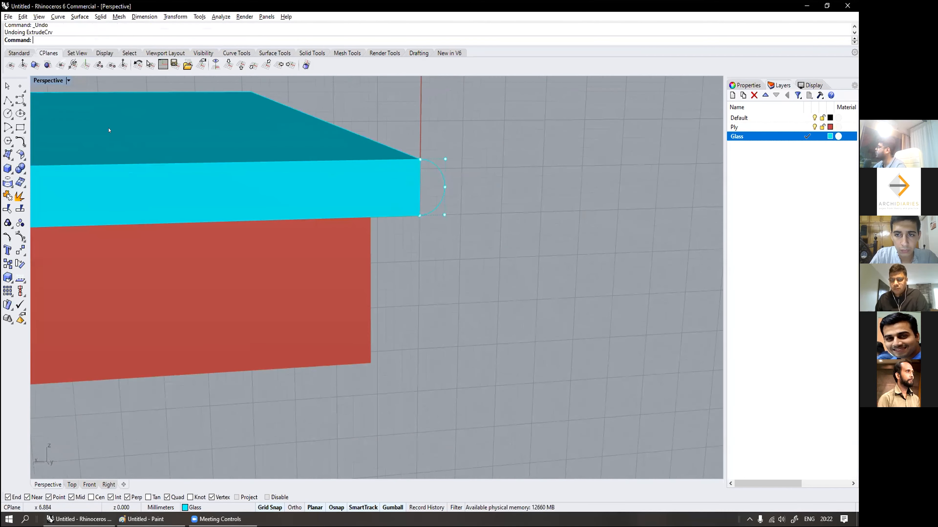
Step: Close the arc with a straight polyline between the glass edge's top and bottom corners and select both the line and the arc
{"action": "left_click", "coordinate": [7, 100]}
{"action": "left_click", "coordinate": [420, 160]}
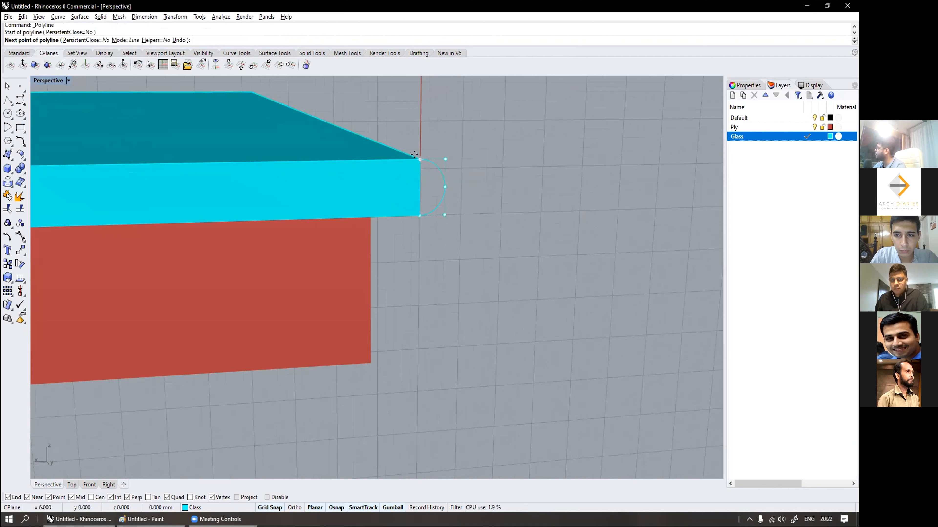
{"action": "left_click", "coordinate": [420, 216]}
{"action": "key", "text": "Return"}
{"action": "left_click", "coordinate": [428, 195]}
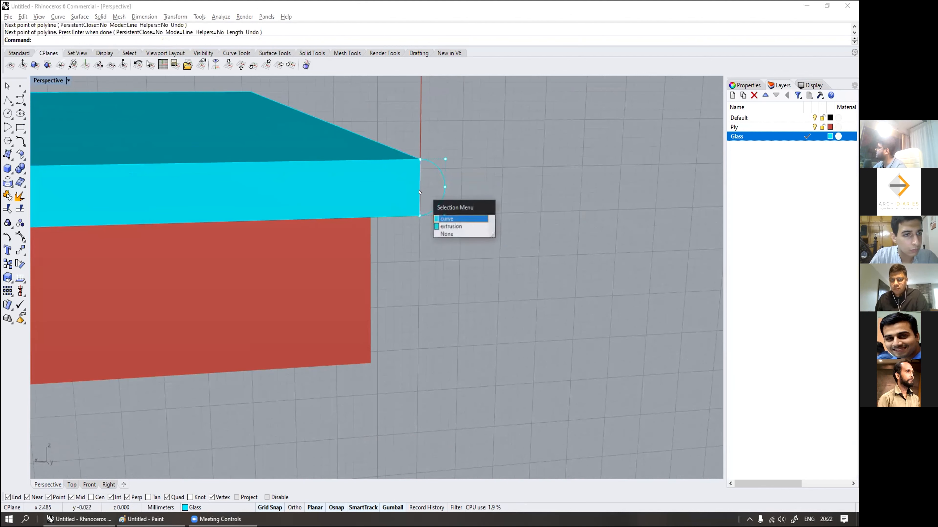
{"action": "left_click", "coordinate": [445, 216]}
{"action": "scroll", "coordinate": [437, 207], "scroll_direction": "up", "scroll_amount": 4}
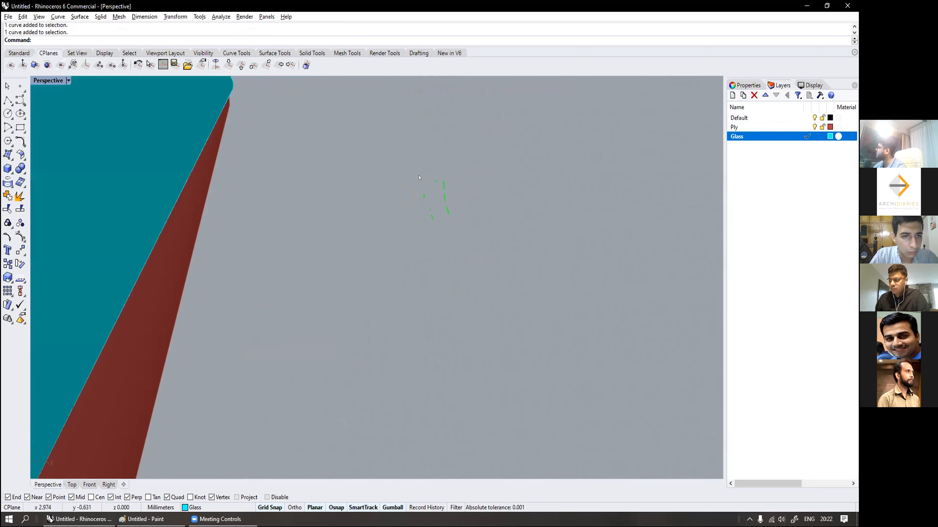
{"action": "scroll", "coordinate": [438, 207], "scroll_direction": "down", "scroll_amount": 2}
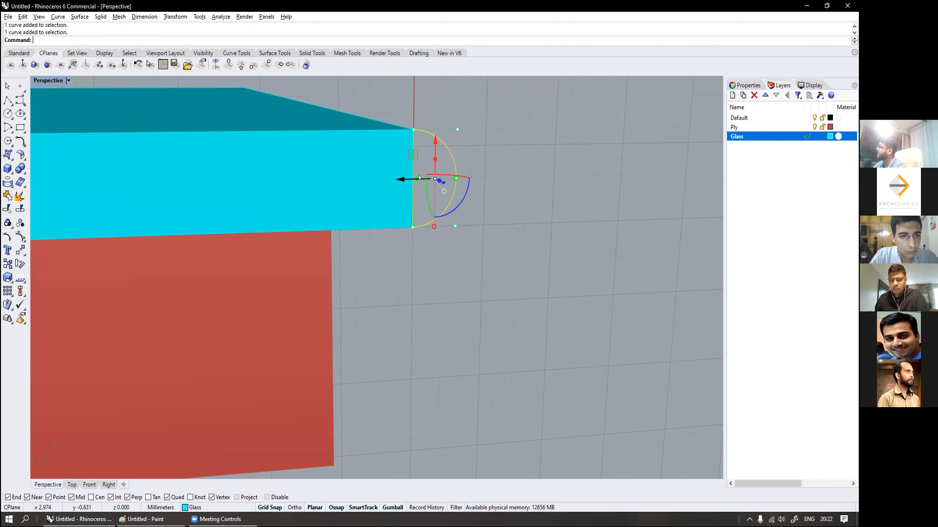
Step: Join the semicircular arc and the straight line into one closed curve and select it
{"action": "key", "text": "ctrl+j"}
{"action": "key", "text": "Escape"}
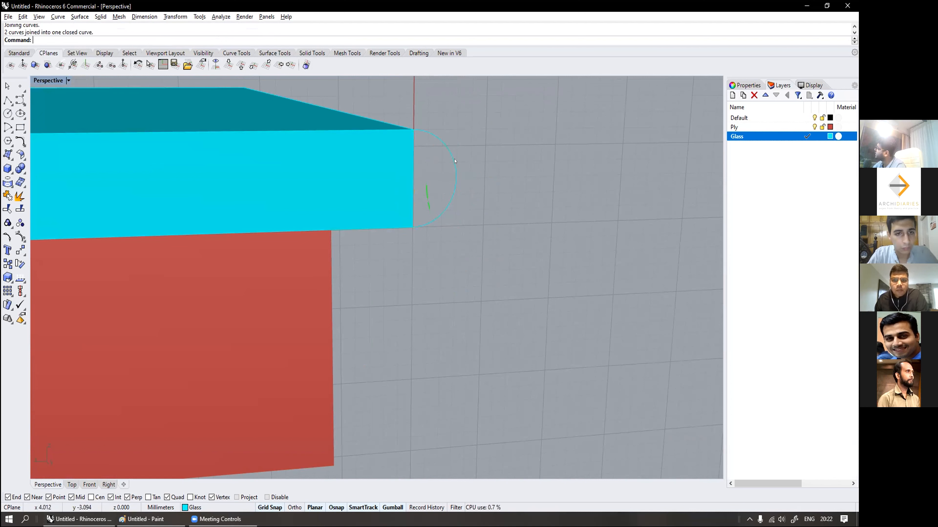
{"action": "left_click", "coordinate": [455, 161]}
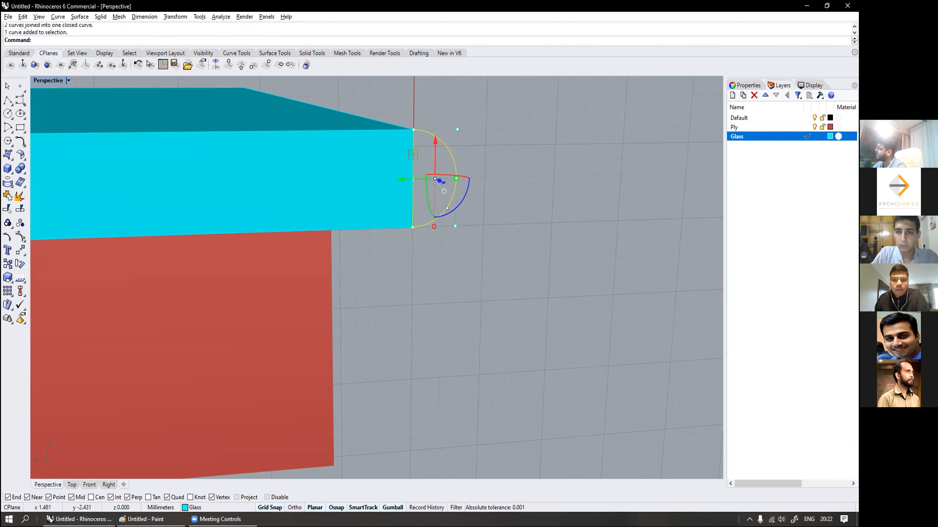
Step: Extrude the closed half-round curve outward from the glass corner about 34 mm as a solid
{"action": "type", "text": "ExtrudeCrv"}
{"action": "key", "text": "Return"}
{"action": "scroll", "coordinate": [434, 206], "scroll_direction": "down", "scroll_amount": 5}
{"action": "scroll", "coordinate": [434, 207], "scroll_direction": "down", "scroll_amount": 4}
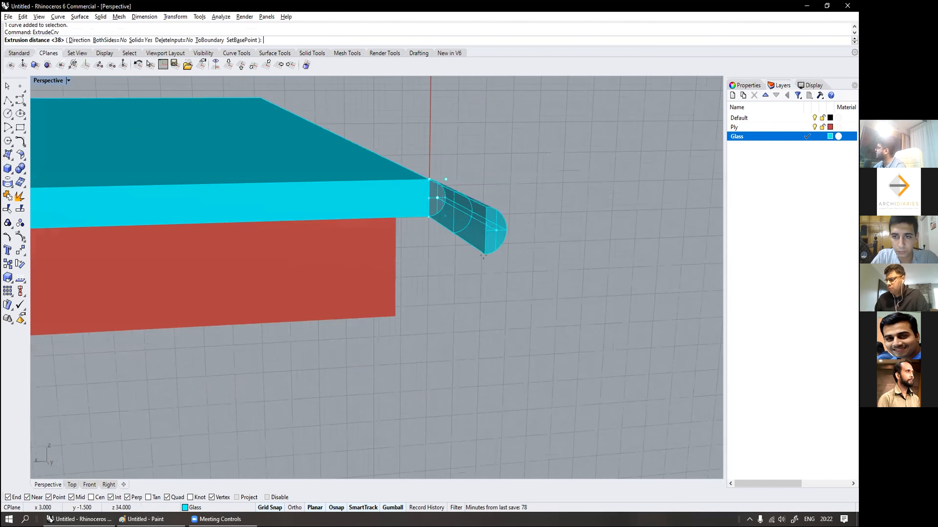
{"action": "left_click", "coordinate": [486, 257]}
{"action": "scroll", "coordinate": [511, 245], "scroll_direction": "up", "scroll_amount": 4}
{"action": "key", "text": "Escape"}
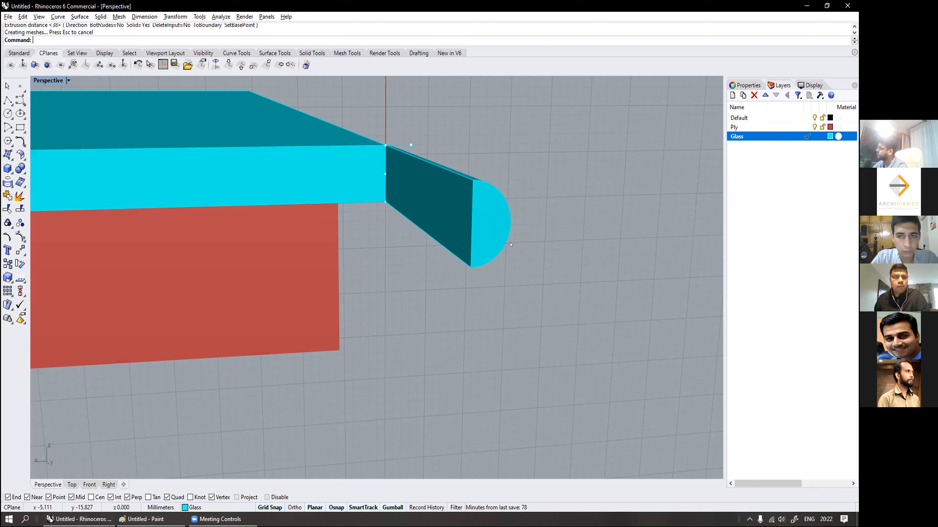
Step: Examine the half-round extrusion's capped end and flat side at the glass corner from several angles
{"action": "scroll", "coordinate": [510, 244], "scroll_direction": "down", "scroll_amount": 4}
{"action": "right_click_drag", "start_coordinate": [510, 245], "coordinate": [425, 237]}
{"action": "scroll", "coordinate": [425, 237], "scroll_direction": "up", "scroll_amount": 2}
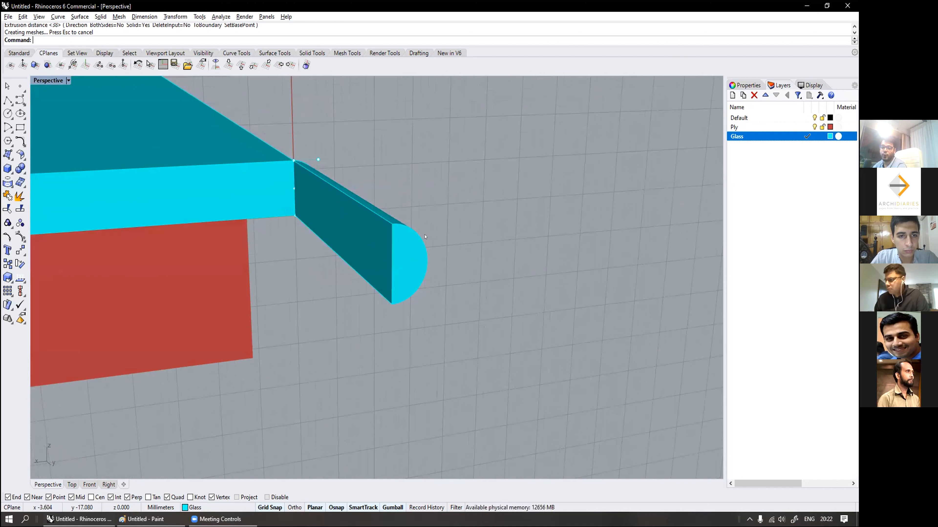
{"action": "scroll", "coordinate": [425, 237], "scroll_direction": "down", "scroll_amount": 3}
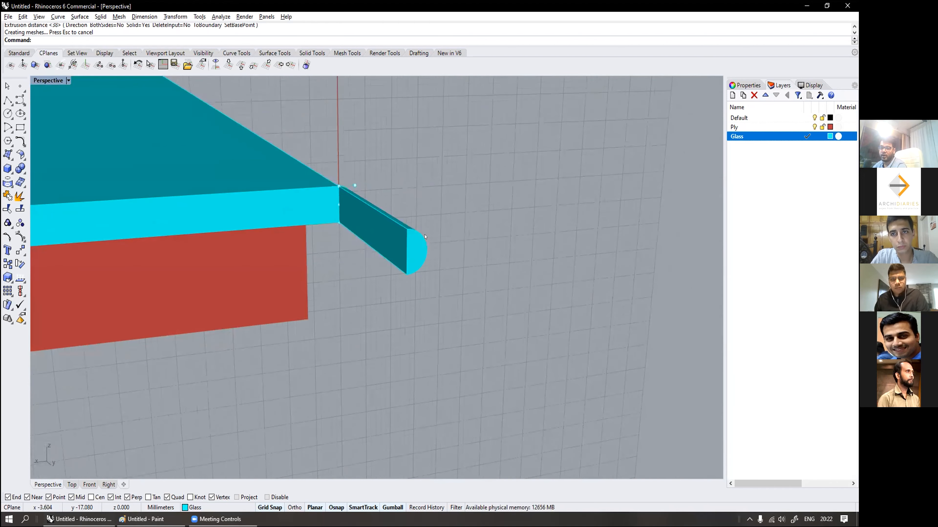
{"action": "scroll", "coordinate": [425, 237], "scroll_direction": "up", "scroll_amount": 3}
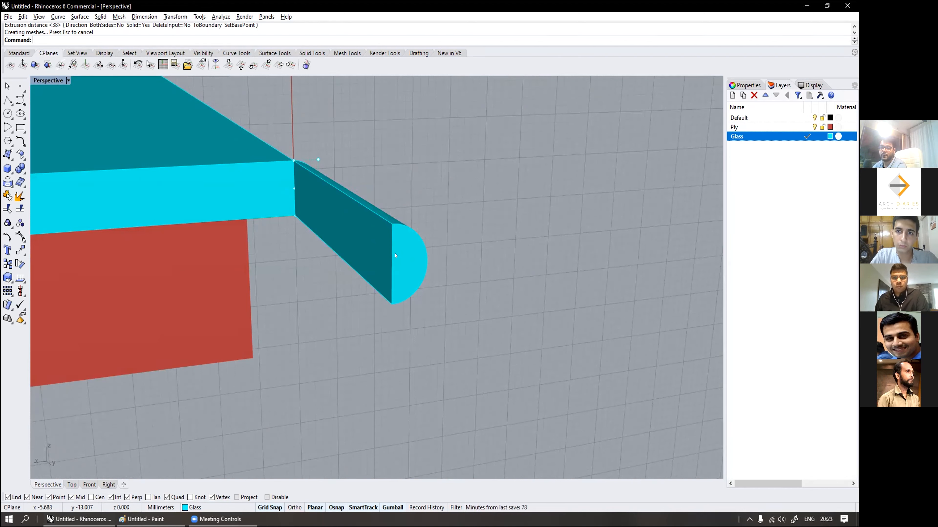
{"action": "scroll", "coordinate": [394, 255], "scroll_direction": "down", "scroll_amount": 4}
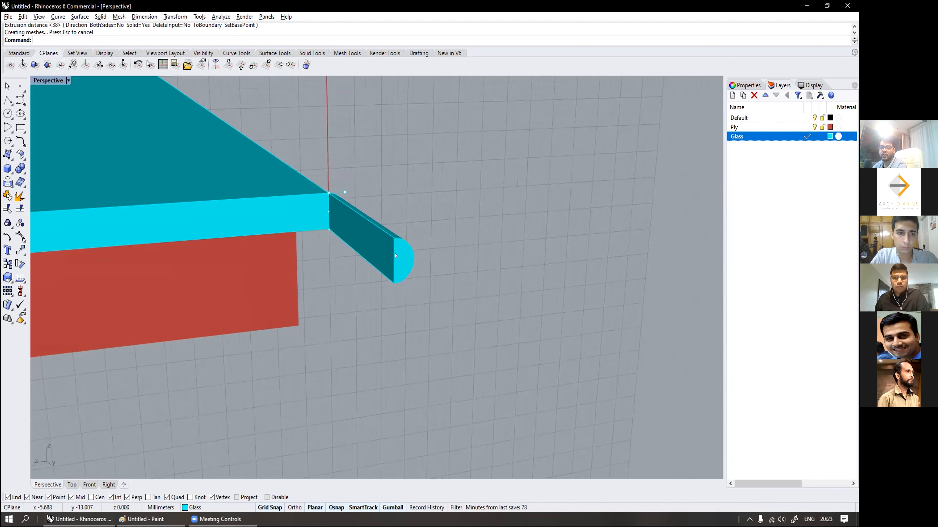
{"action": "mouse_move", "coordinate": [395, 256]}
{"action": "right_mouse_down"}
{"action": "mouse_move", "coordinate": [396, 270]}
{"action": "mouse_move", "coordinate": [403, 261]}
{"action": "right_mouse_up"}
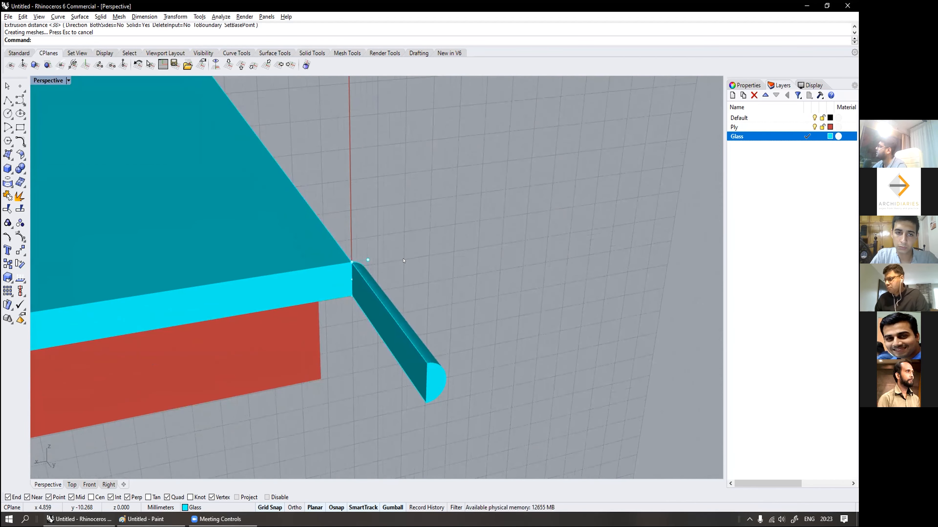
{"action": "right_click_drag", "start_coordinate": [403, 261], "coordinate": [395, 269]}
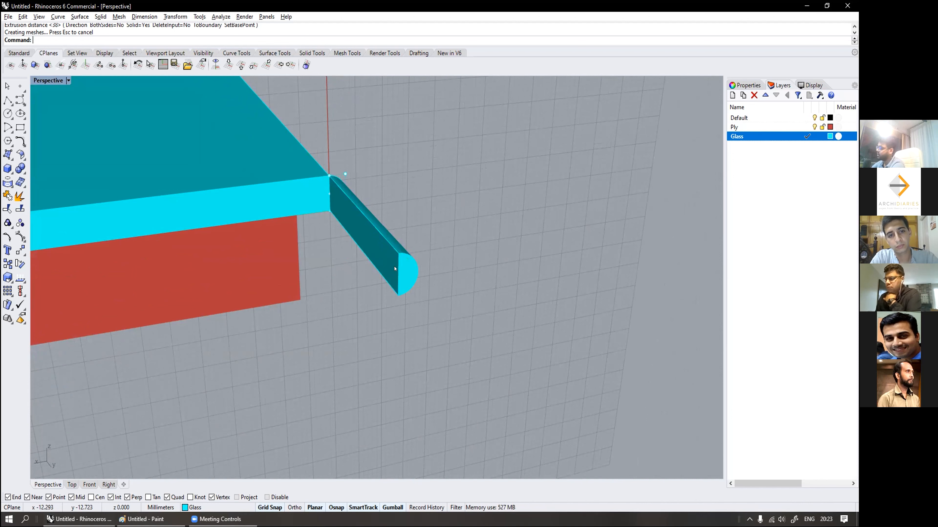
{"action": "type", "text": "CP"}
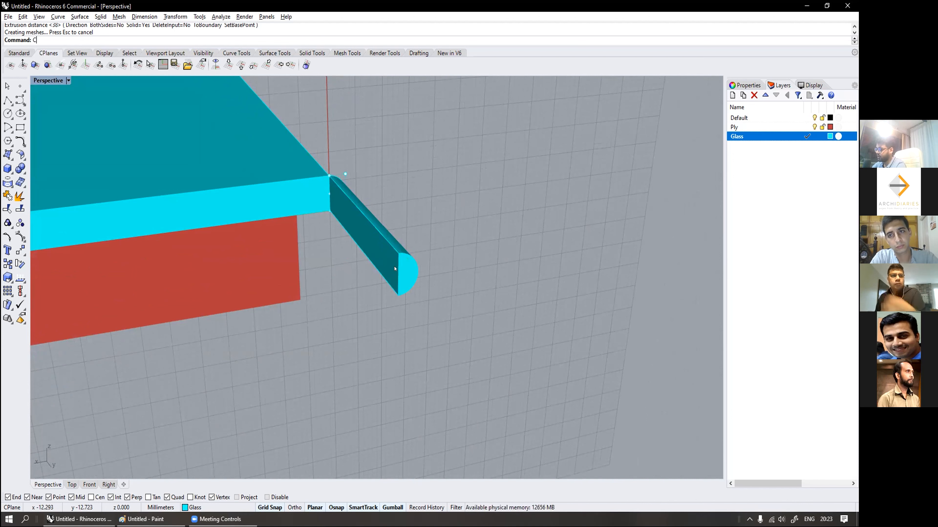
{"action": "key", "text": "BackSpace"}
{"action": "key", "text": "BackSpace"}
{"action": "type", "text": "cpl"}
{"action": "key", "text": "BackSpace"}
{"action": "key", "text": "BackSpace"}
{"action": "key", "text": "BackSpace"}
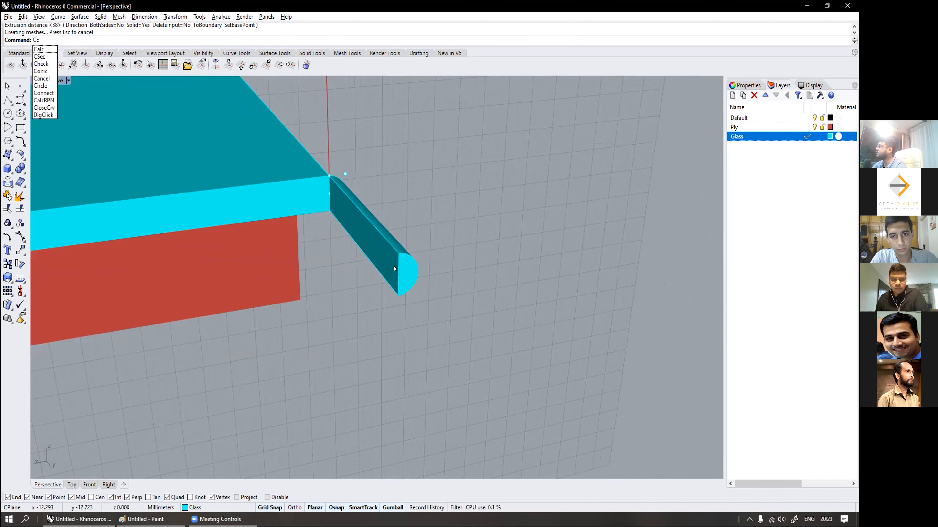
{"action": "type", "text": "P"}
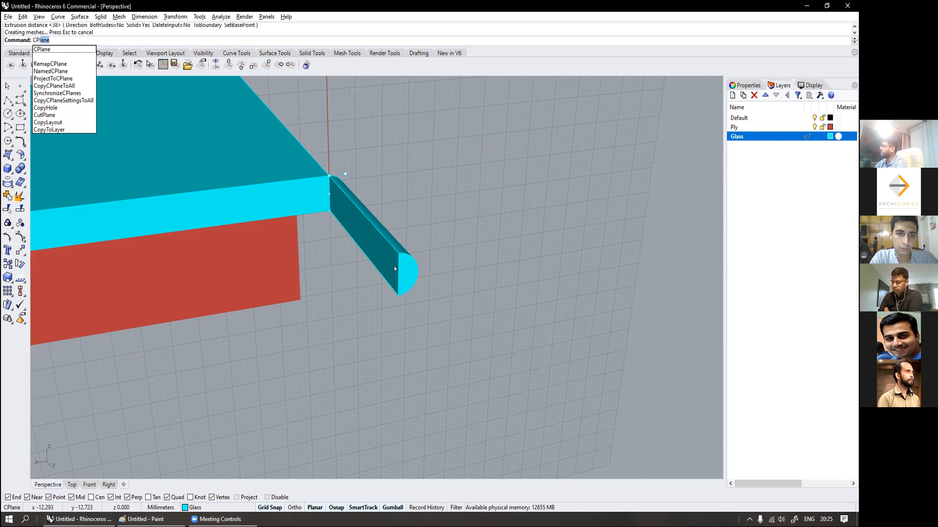
{"action": "key", "text": "Escape"}
Step: Undo the solid extrusion of the half-round profile
{"action": "left_click", "coordinate": [394, 269]}
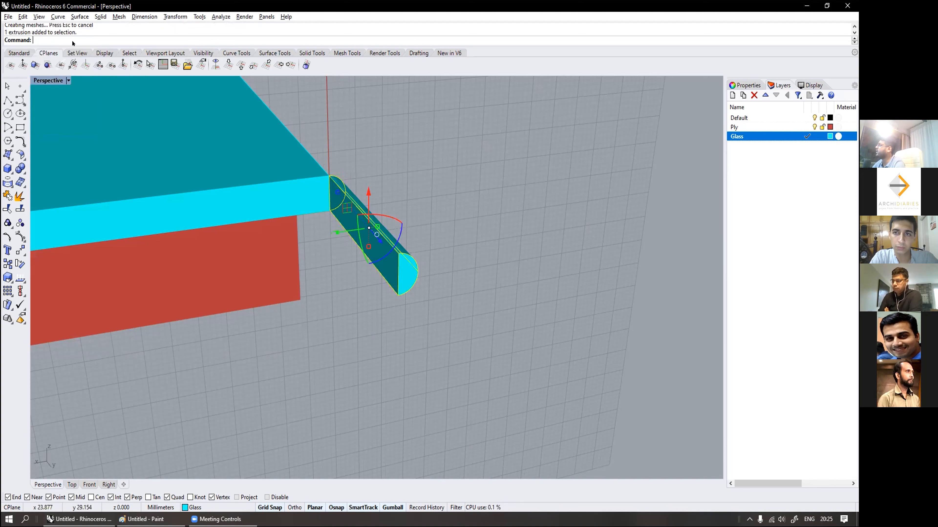
{"action": "key", "text": "Escape"}
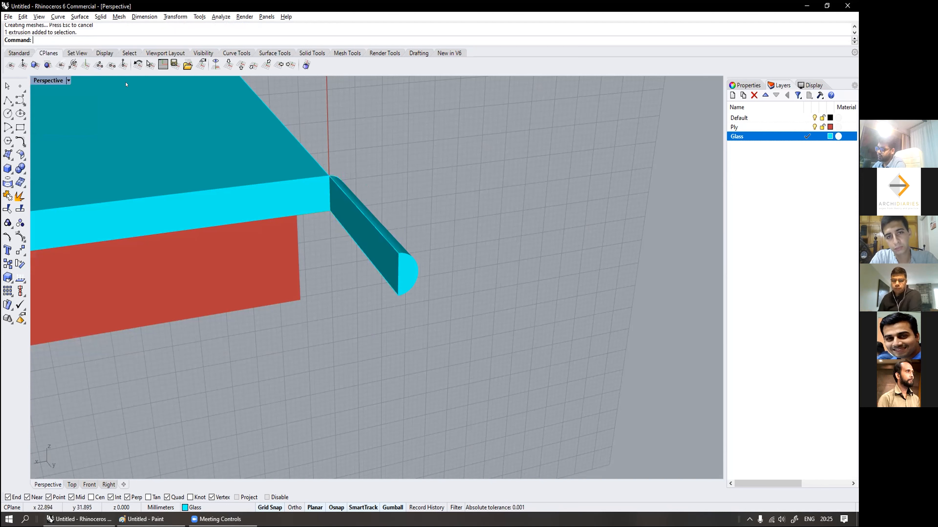
{"action": "left_click", "coordinate": [372, 237]}
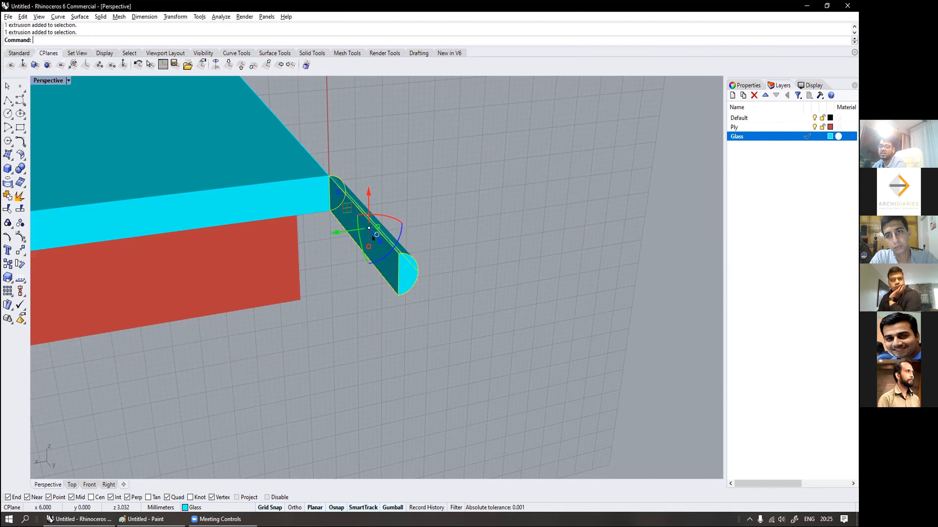
{"action": "key", "text": "Escape"}
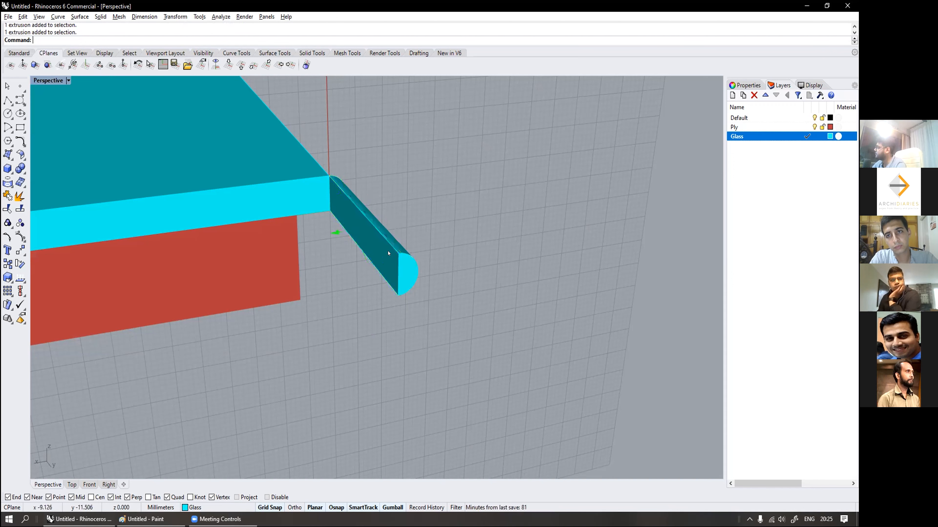
{"action": "key", "text": "ctrl+z"}
Step: Extrude the closed half-round curve outward from the glass corner with the Solid option set to No
{"action": "scroll", "coordinate": [347, 185], "scroll_direction": "up", "scroll_amount": 5}
{"action": "left_click", "coordinate": [314, 228]}
{"action": "scroll", "coordinate": [319, 218], "scroll_direction": "down", "scroll_amount": 10}
{"action": "right_click_drag", "start_coordinate": [320, 220], "coordinate": [294, 244]}
{"action": "scroll", "coordinate": [360, 236], "scroll_direction": "up", "scroll_amount": 4}
{"action": "type", "text": "ExtrudeCrv"}
{"action": "key", "text": "Return"}
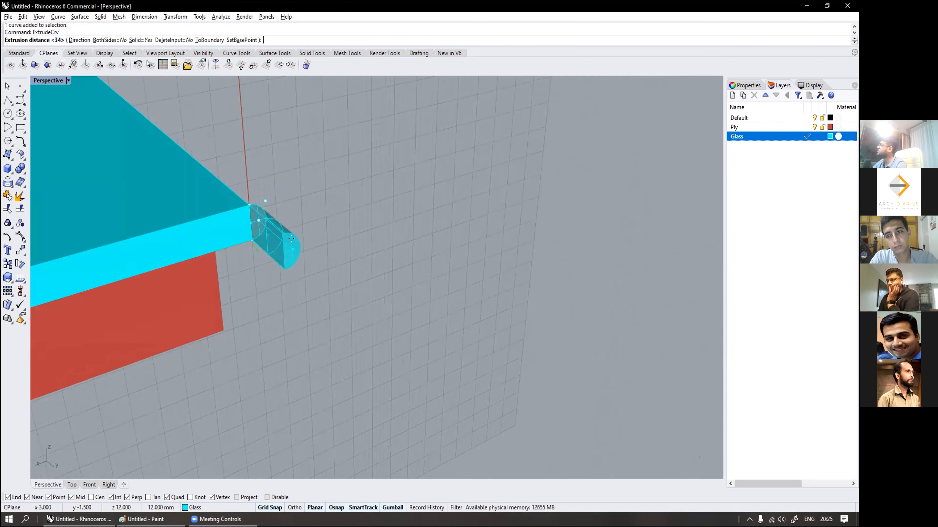
{"action": "left_click", "coordinate": [142, 40]}
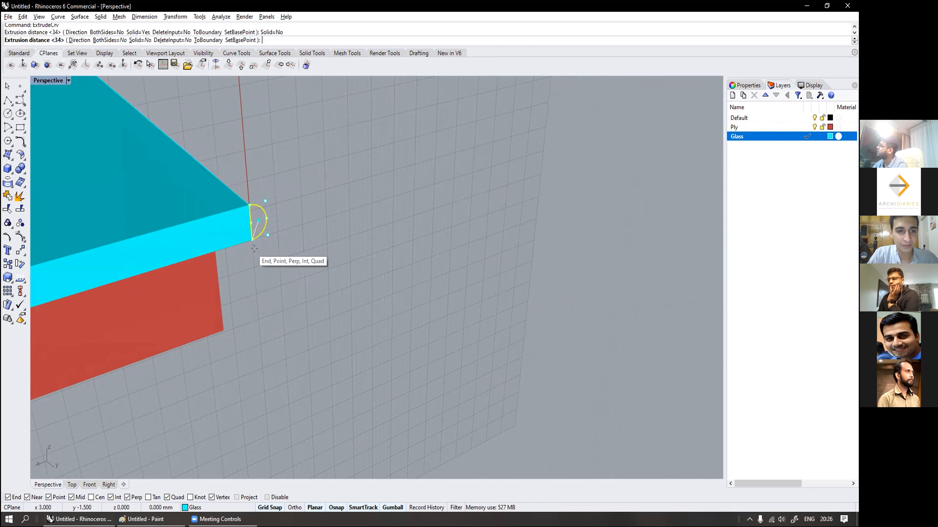
{"action": "left_click", "coordinate": [314, 311]}
Step: Inspect the open ends of the hollow half-round extrusion and select it
{"action": "right_click_drag", "start_coordinate": [255, 285], "coordinate": [237, 263]}
{"action": "scroll", "coordinate": [144, 144], "scroll_direction": "down", "scroll_amount": 3}
{"action": "scroll", "coordinate": [162, 115], "scroll_direction": "up", "scroll_amount": 6}
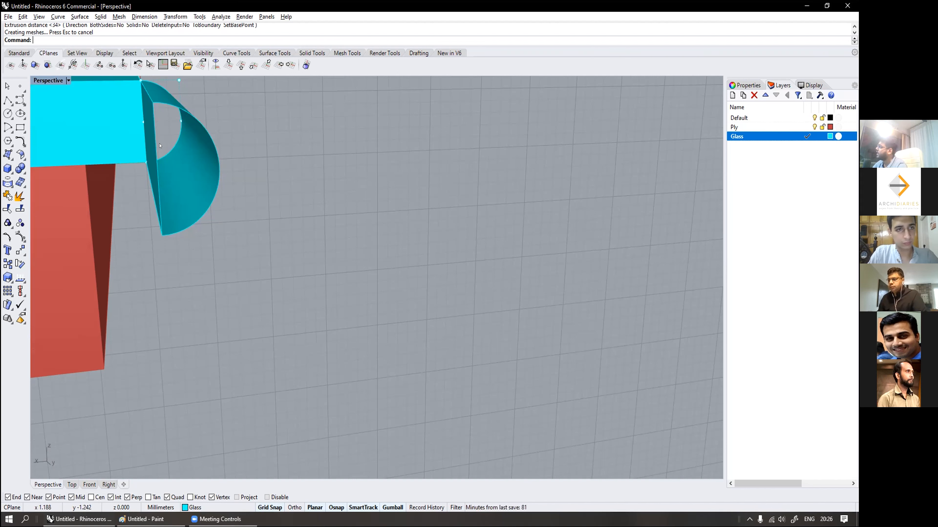
{"action": "right_click_drag", "start_coordinate": [159, 145], "coordinate": [269, 199]}
{"action": "right_click_drag", "start_coordinate": [372, 229], "coordinate": [283, 224]}
{"action": "left_click", "coordinate": [293, 213]}
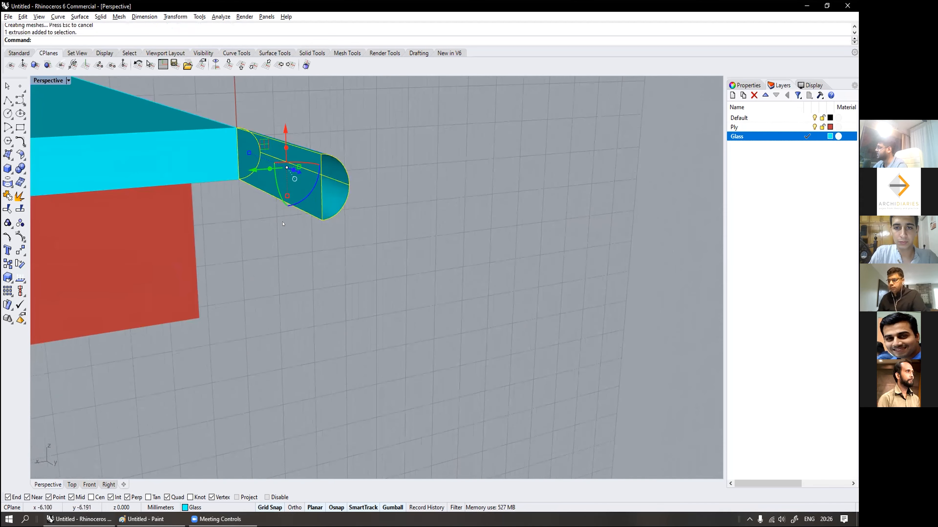
Step: Cap the open ends of the half-round extrusion at the glass corner
{"action": "type", "text": "Cap"}
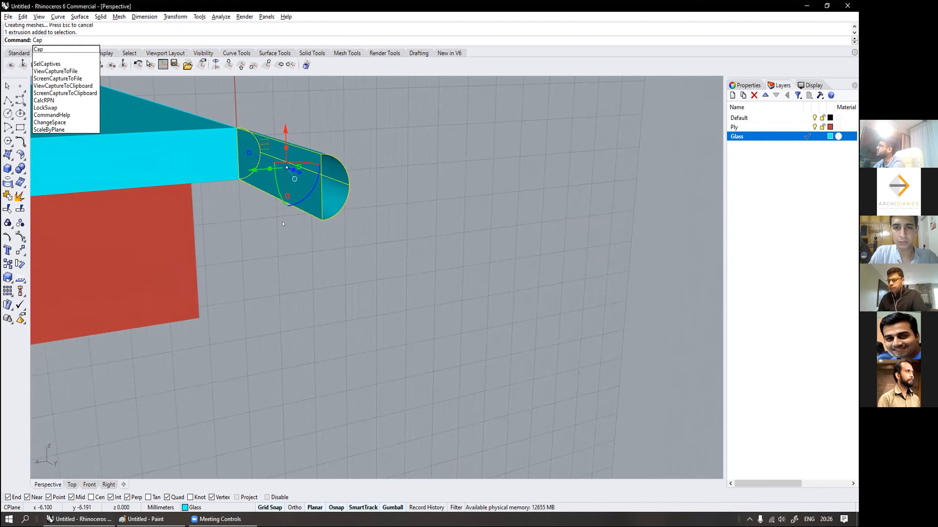
{"action": "key", "text": "Return"}
{"action": "scroll", "coordinate": [325, 184], "scroll_direction": "up", "scroll_amount": 5}
{"action": "scroll", "coordinate": [368, 230], "scroll_direction": "down", "scroll_amount": 3}
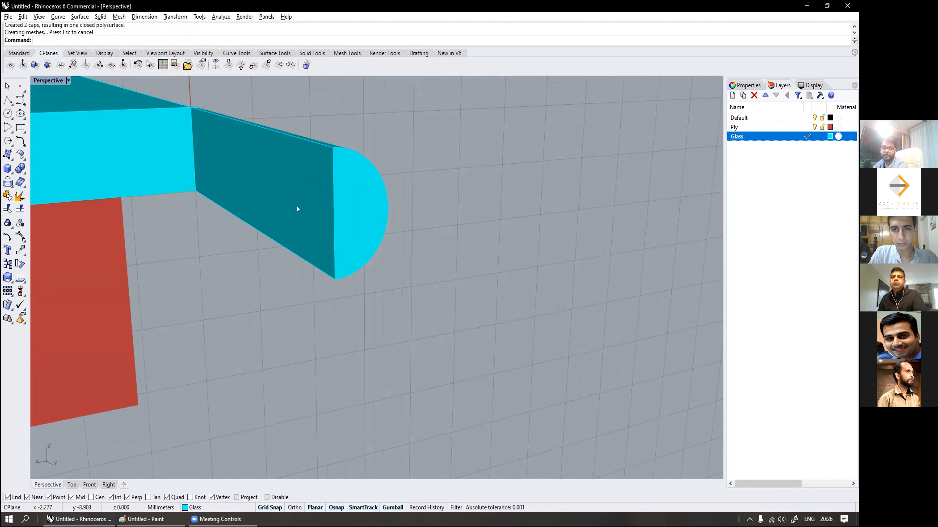
Step: Undo the cap and the extrusion of the half-round profile
{"action": "key", "text": "ctrl+z"}
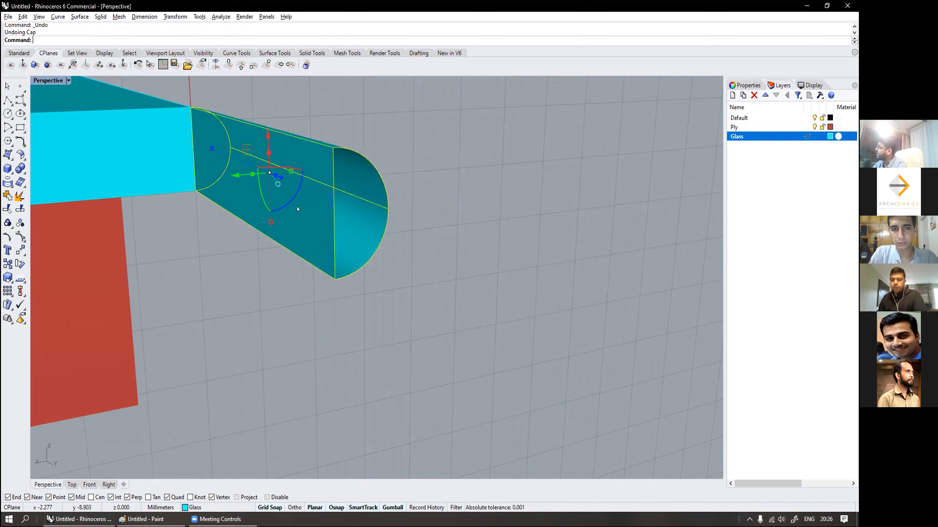
{"action": "key", "text": "ctrl+z"}
Step: Extrude the half-round profile at the glass corner with ExtrudeCrv, setting the Solid option to Yes
{"action": "left_click", "coordinate": [229, 165]}
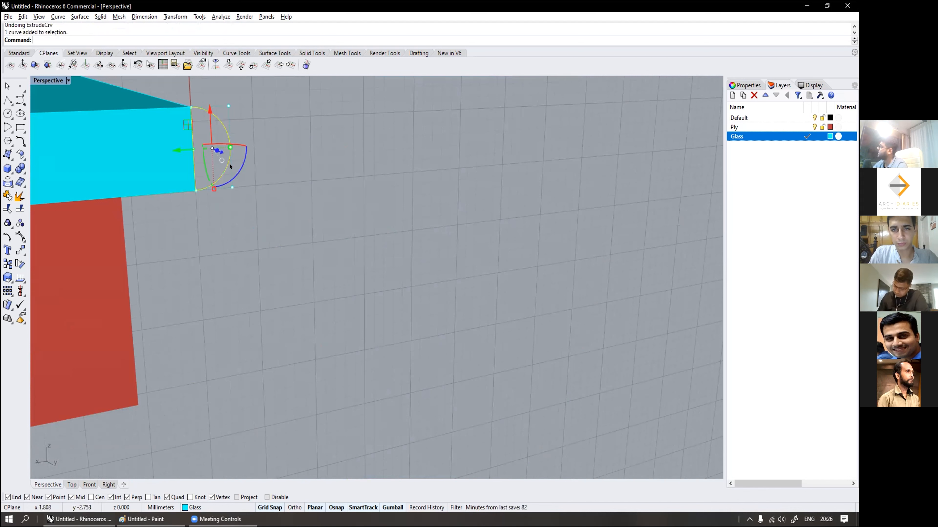
{"action": "type", "text": "ExtrudeCrv"}
{"action": "key", "text": "Return"}
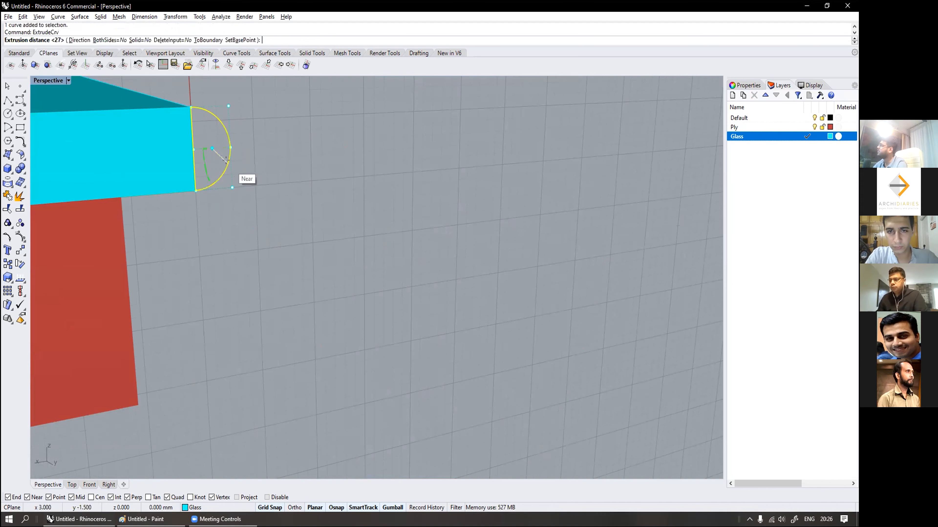
{"action": "left_click", "coordinate": [135, 40]}
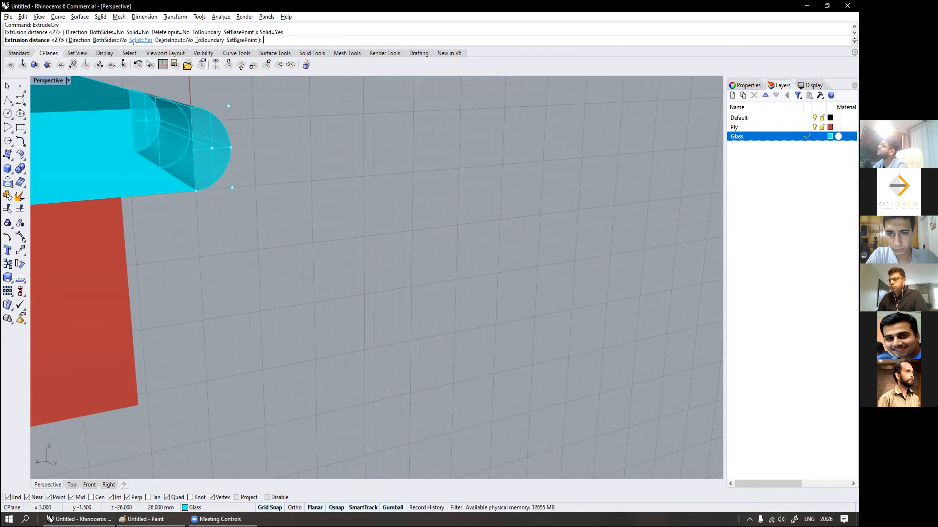
{"action": "left_click", "coordinate": [383, 324]}
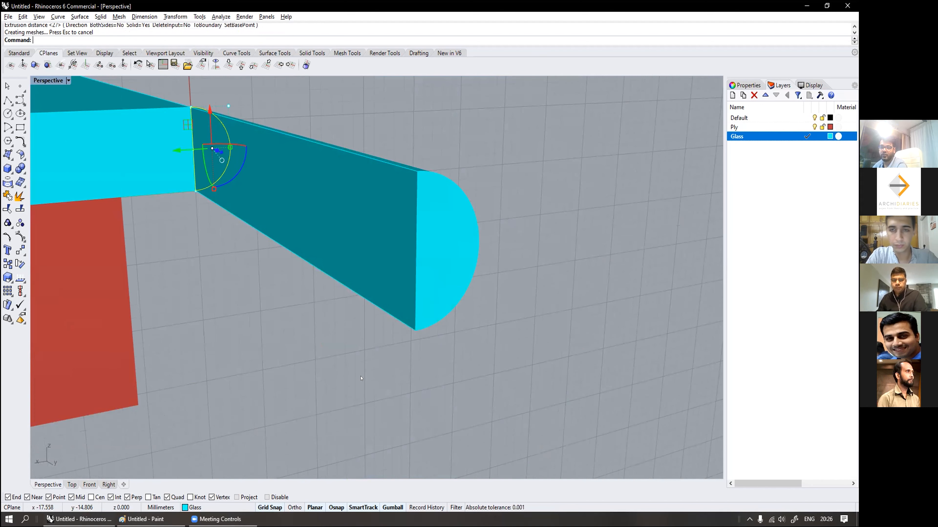
Step: Undo the solid extrusion of the half-round profile
{"action": "key", "text": "super"}
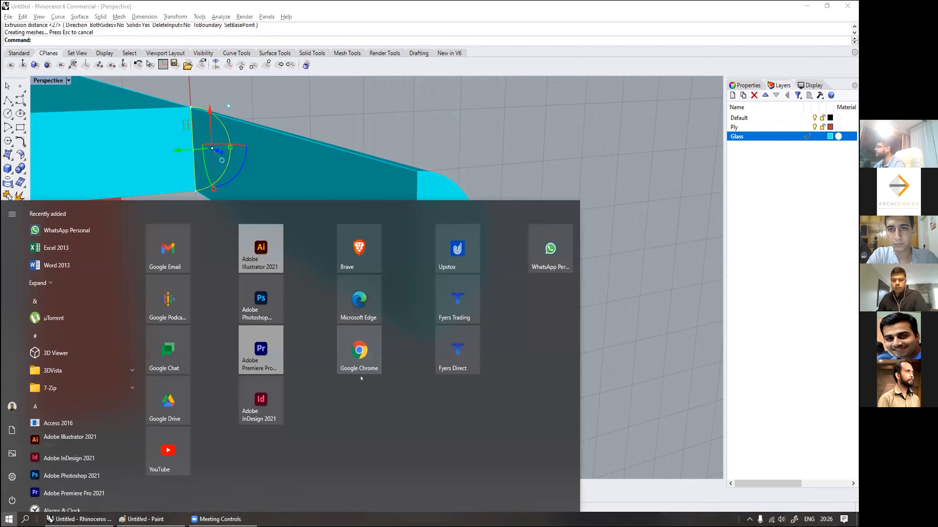
{"action": "key", "text": "super"}
{"action": "scroll", "coordinate": [469, 194], "scroll_direction": "down", "scroll_amount": 10}
{"action": "key", "text": "ctrl+z"}
Step: Move the perimeter curve along the glass's lower edge to the Default layer
{"action": "right_click_drag", "start_coordinate": [468, 194], "coordinate": [304, 236]}
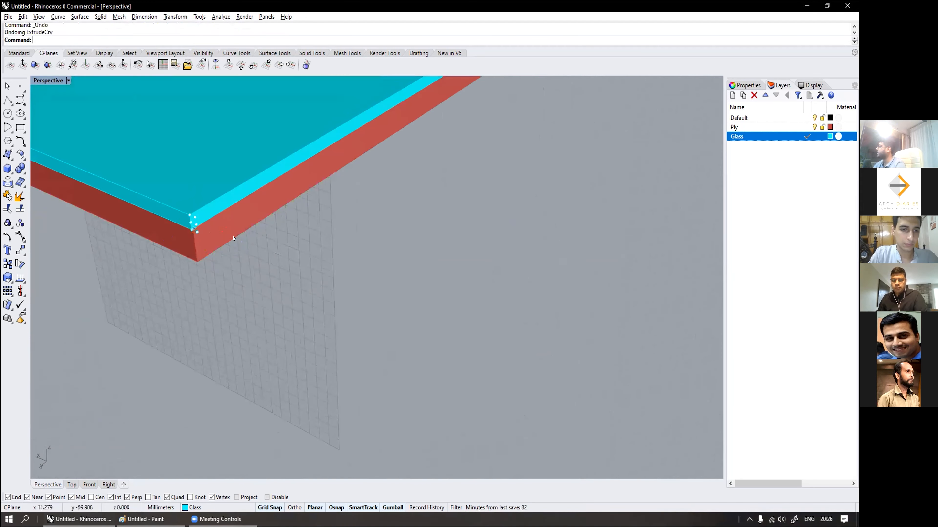
{"action": "left_click", "coordinate": [303, 237]}
{"action": "scroll", "coordinate": [215, 218], "scroll_direction": "up", "scroll_amount": 6}
{"action": "left_click", "coordinate": [204, 224]}
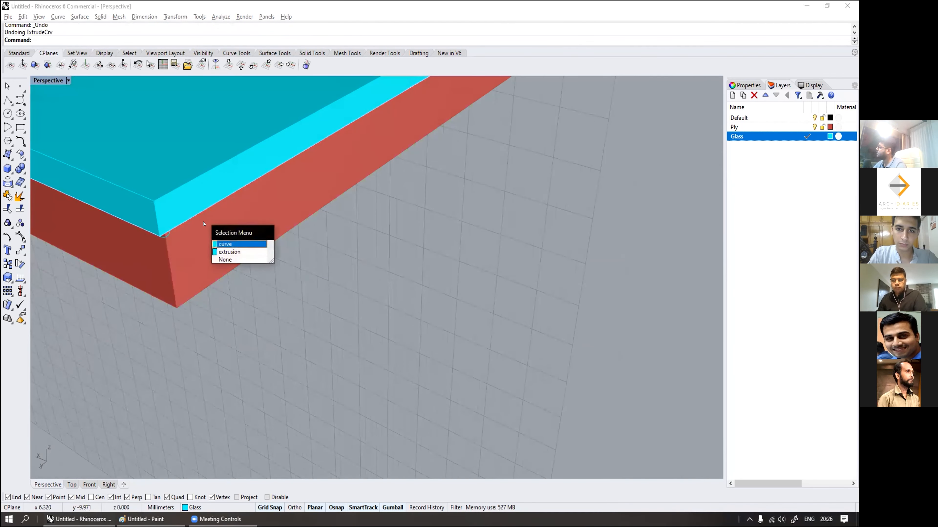
{"action": "left_click", "coordinate": [225, 245]}
{"action": "scroll", "coordinate": [224, 245], "scroll_direction": "down", "scroll_amount": 1}
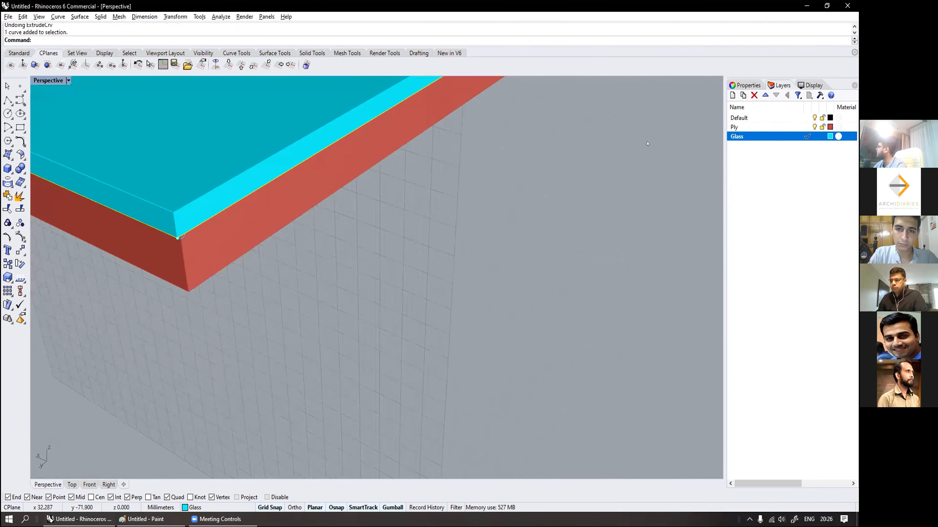
{"action": "left_click", "coordinate": [210, 509]}
{"action": "left_click", "coordinate": [192, 480]}
{"action": "key", "text": "Escape"}
{"action": "scroll", "coordinate": [182, 244], "scroll_direction": "up", "scroll_amount": 1}
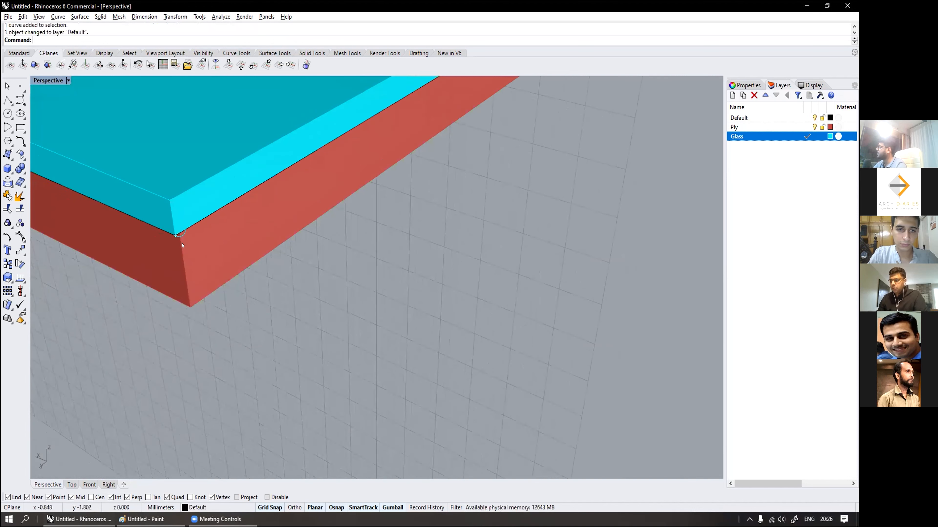
Step: Pick out the half-round profile and the glass's lower perimeter curve as cross section and rail for a sweep
{"action": "scroll", "coordinate": [182, 231], "scroll_direction": "up", "scroll_amount": 1}
{"action": "left_click", "coordinate": [189, 224]}
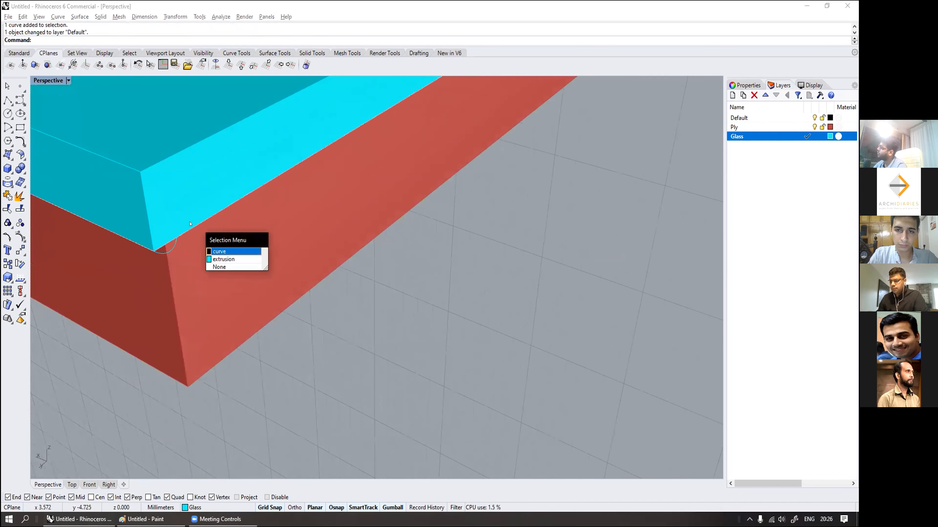
{"action": "left_click", "coordinate": [195, 234]}
{"action": "left_click", "coordinate": [174, 237]}
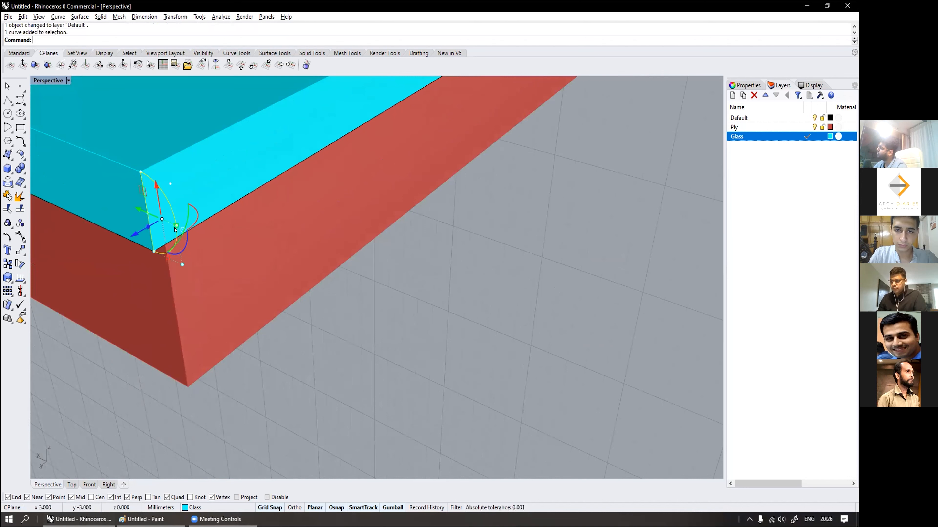
{"action": "scroll", "coordinate": [173, 227], "scroll_direction": "down", "scroll_amount": 1}
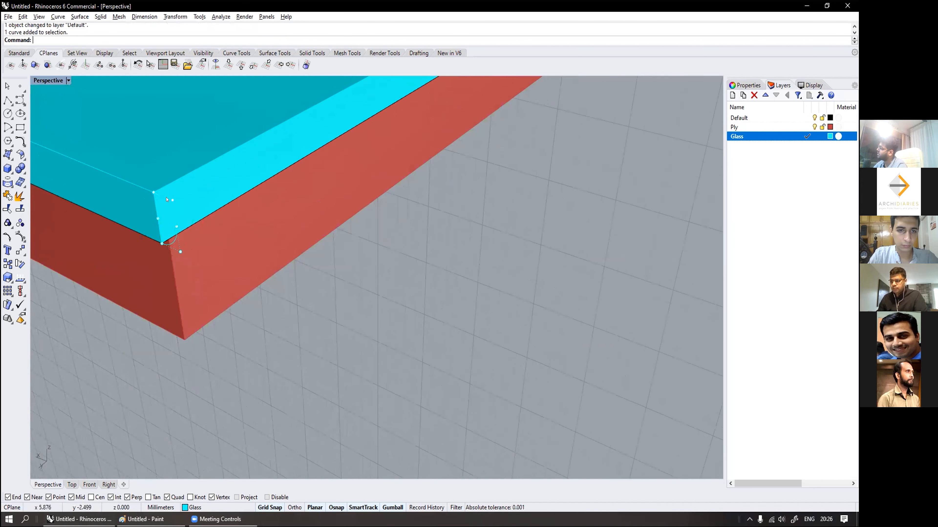
{"action": "left_click", "coordinate": [169, 216]}
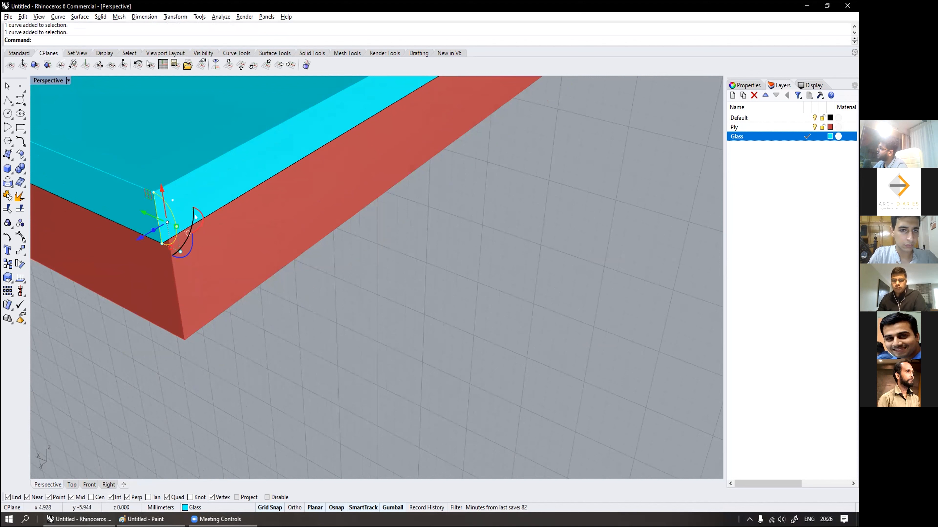
{"action": "left_click", "coordinate": [215, 214]}
{"action": "left_click", "coordinate": [196, 212]}
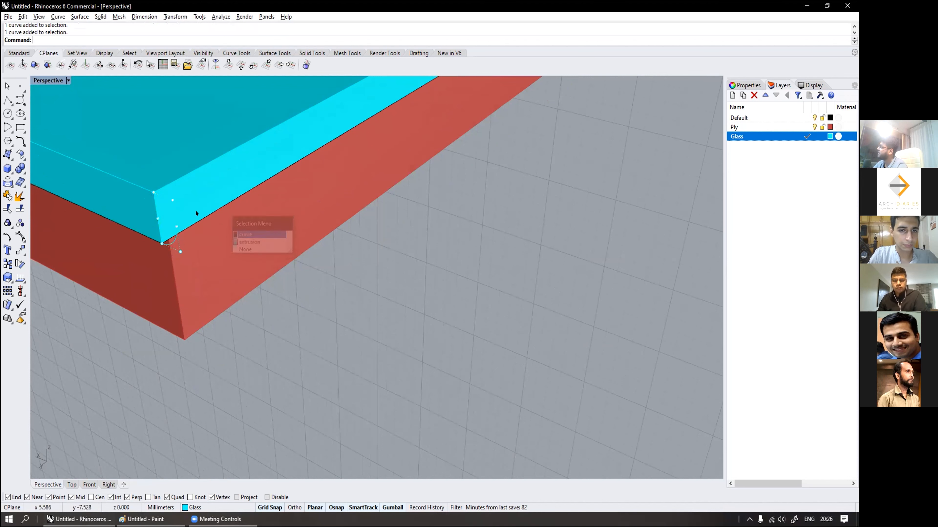
Step: Sweep the half-round profile around the glass with Sweep 1 Rail, using the lower perimeter curve as the rail
{"action": "left_click", "coordinate": [81, 17]}
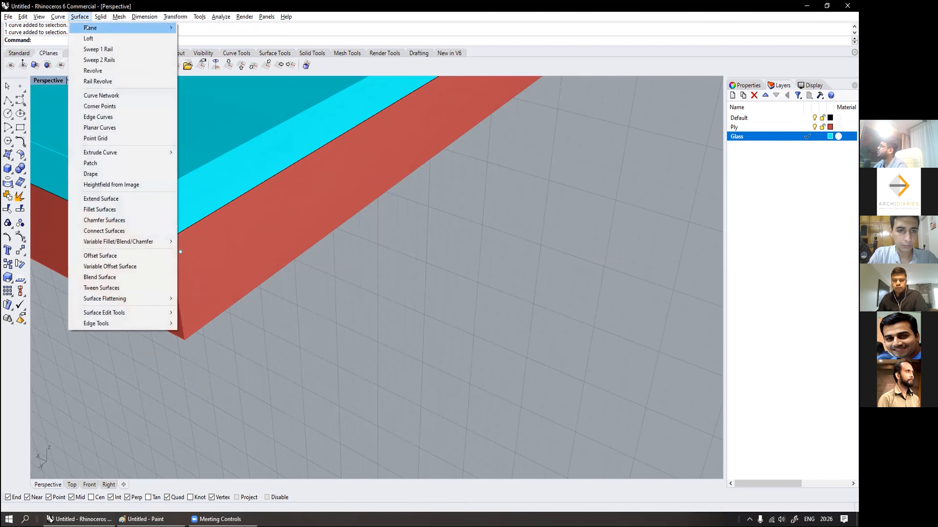
{"action": "left_click", "coordinate": [100, 49]}
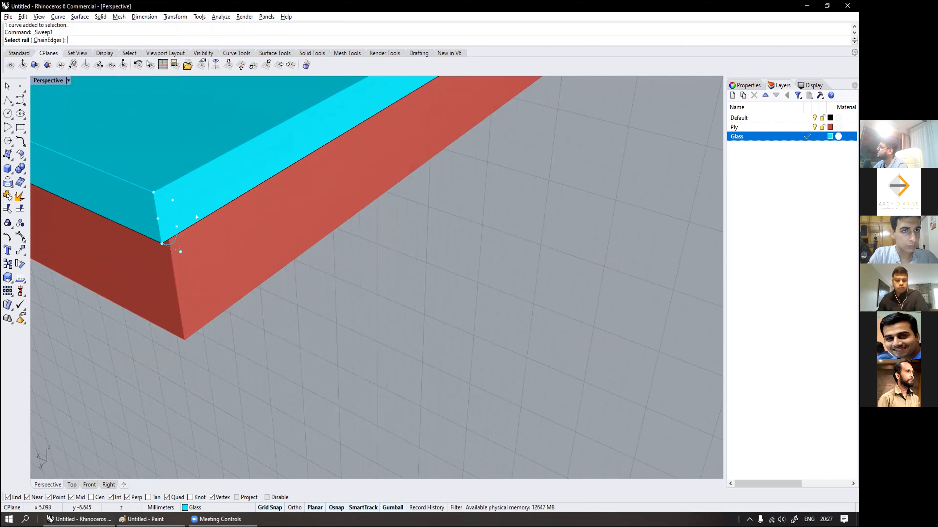
{"action": "left_click", "coordinate": [213, 232]}
{"action": "left_click", "coordinate": [224, 247]}
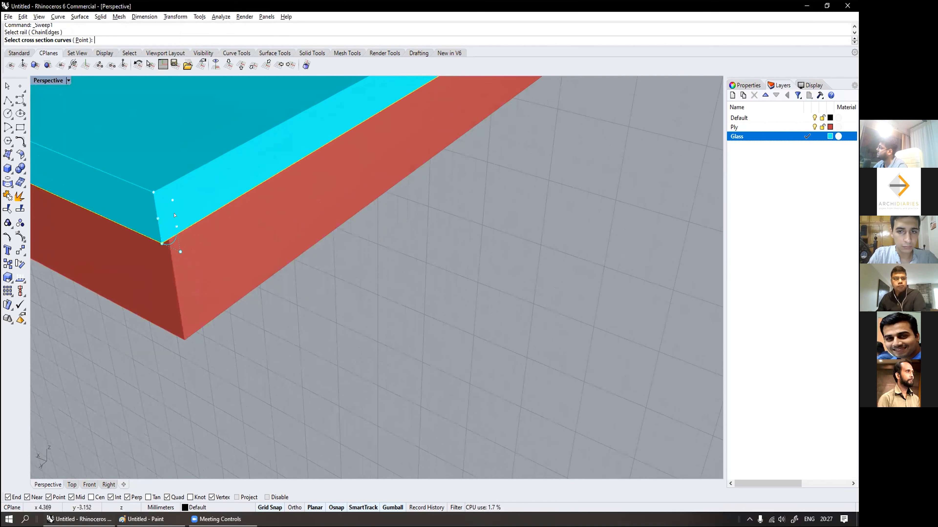
{"action": "key", "text": "Return"}
{"action": "key", "text": "Return"}
{"action": "left_click", "coordinate": [430, 352]}
{"action": "right_click_drag", "start_coordinate": [406, 333], "coordinate": [190, 245]}
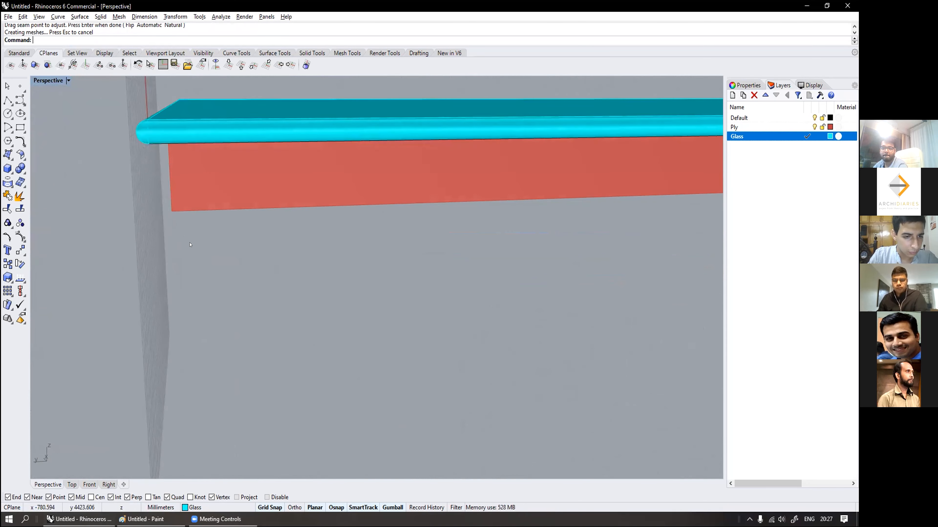
Step: Join the swept half-round edge and the glass extrusion into one solid with BooleanUnion
{"action": "right_click_drag", "start_coordinate": [190, 244], "coordinate": [140, 277]}
{"action": "left_click", "coordinate": [152, 299]}
{"action": "left_click", "coordinate": [170, 319]}
{"action": "scroll", "coordinate": [150, 281], "scroll_direction": "down", "scroll_amount": 3}
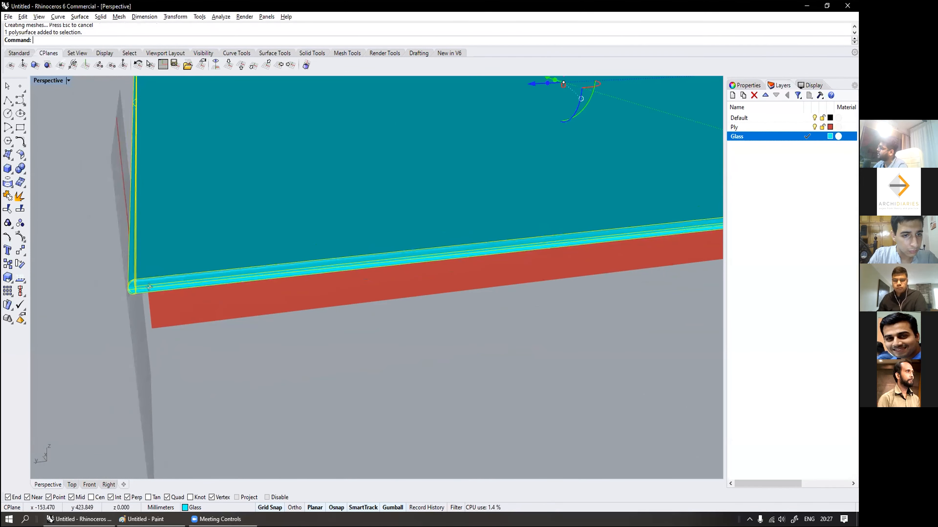
{"action": "left_click", "coordinate": [152, 274]}
{"action": "scroll", "coordinate": [161, 276], "scroll_direction": "down", "scroll_amount": 1}
{"action": "scroll", "coordinate": [325, 244], "scroll_direction": "down", "scroll_amount": 2}
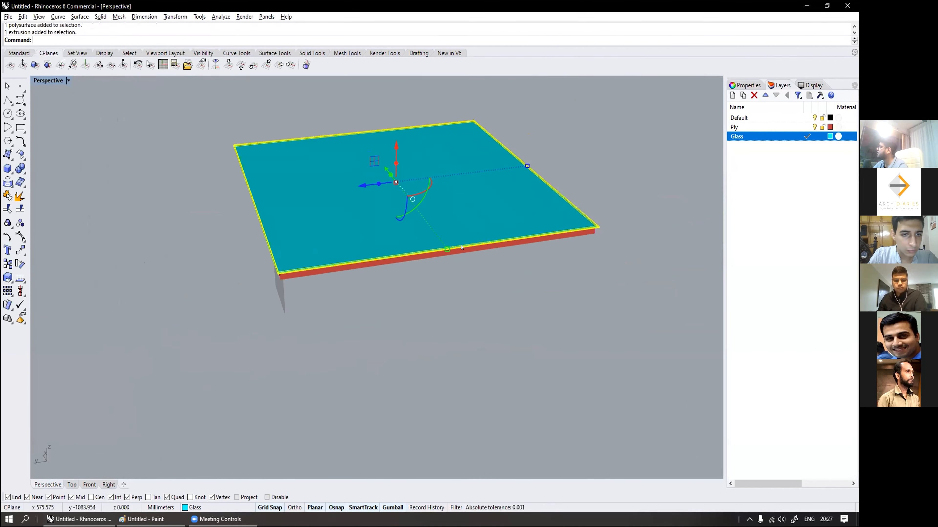
{"action": "scroll", "coordinate": [552, 226], "scroll_direction": "up", "scroll_amount": 6}
{"action": "scroll", "coordinate": [559, 219], "scroll_direction": "up", "scroll_amount": 3}
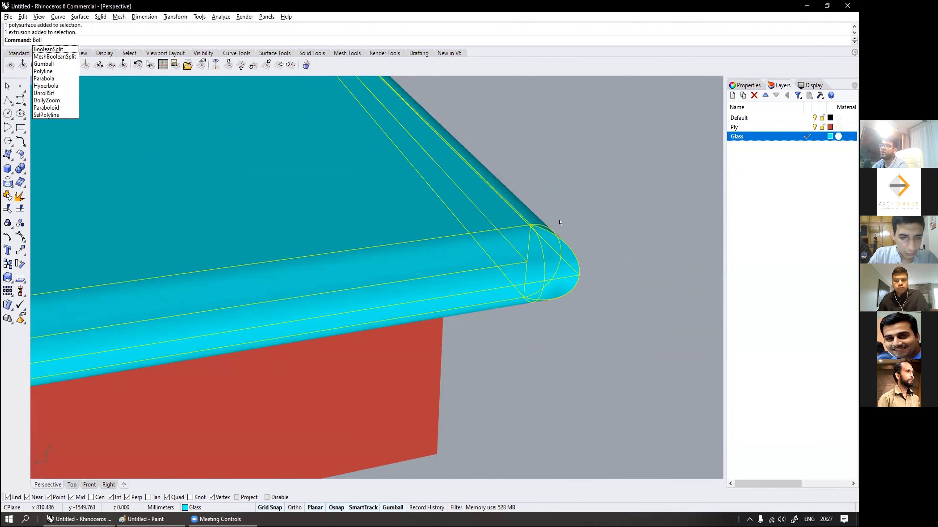
{"action": "type", "text": "oleanDifference"}
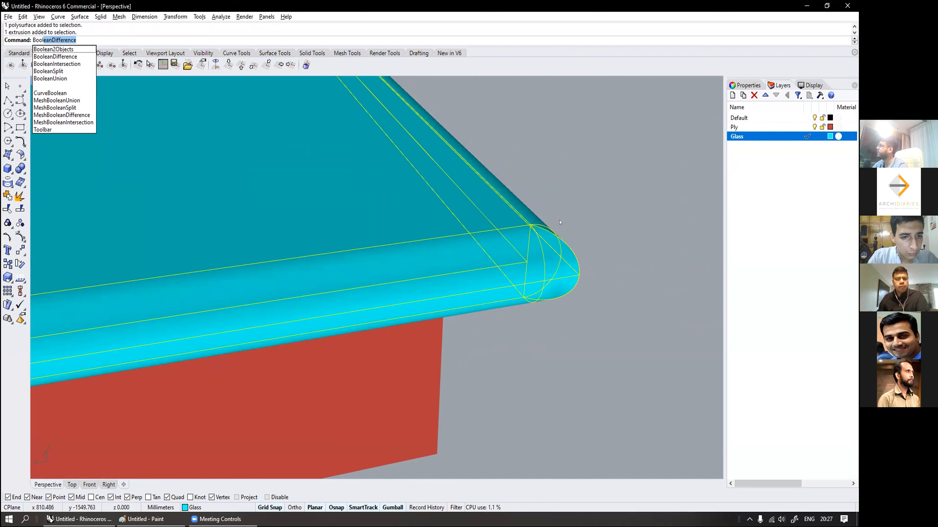
{"action": "key", "text": "Down"}
{"action": "key", "text": "Down"}
{"action": "key", "text": "Down"}
{"action": "key", "text": "Down"}
{"action": "key", "text": "Down"}
{"action": "key", "text": "Return"}
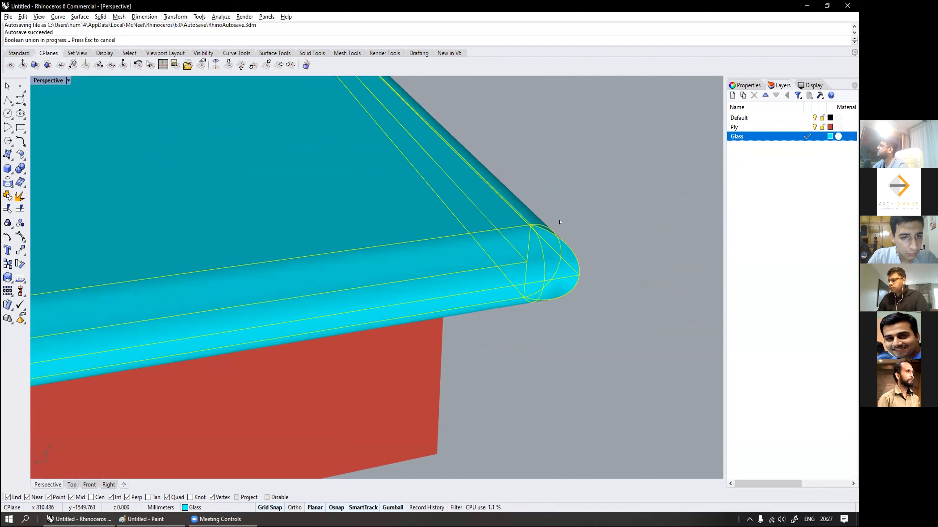
Step: Move the united glass top aside to check that it is a single object, and undo the move
{"action": "left_click", "coordinate": [559, 222]}
{"action": "scroll", "coordinate": [534, 215], "scroll_direction": "down", "scroll_amount": 4}
{"action": "left_click", "coordinate": [469, 224]}
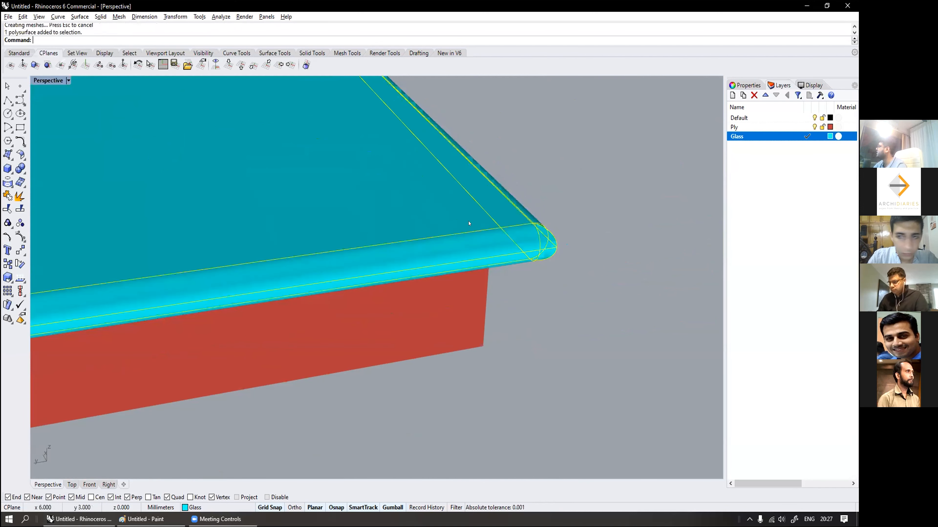
{"action": "scroll", "coordinate": [469, 224], "scroll_direction": "down", "scroll_amount": 8}
{"action": "scroll", "coordinate": [469, 224], "scroll_direction": "down", "scroll_amount": 5}
{"action": "left_click_drag", "start_coordinate": [283, 193], "coordinate": [79, 220]}
{"action": "key", "text": "ctrl+z"}
Step: Undo the Boolean union and the one-rail sweep of the glass edge
{"action": "left_click", "coordinate": [169, 236]}
{"action": "scroll", "coordinate": [173, 237], "scroll_direction": "up", "scroll_amount": 8}
{"action": "right_click_drag", "start_coordinate": [295, 325], "coordinate": [351, 307]}
{"action": "scroll", "coordinate": [324, 230], "scroll_direction": "down", "scroll_amount": 5}
{"action": "key", "text": "ctrl+z"}
{"action": "scroll", "coordinate": [352, 307], "scroll_direction": "up", "scroll_amount": 8}
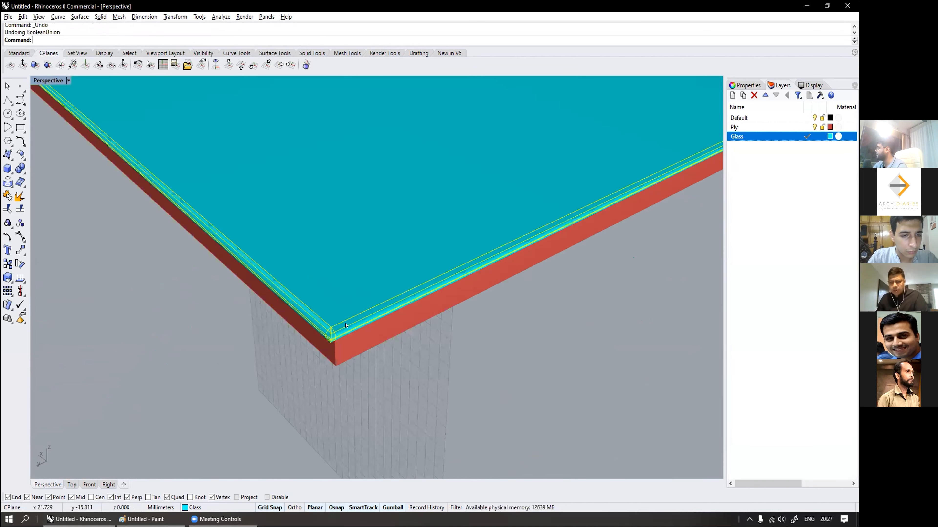
{"action": "scroll", "coordinate": [332, 341], "scroll_direction": "up", "scroll_amount": 8}
{"action": "key", "text": "ctrl+z"}
{"action": "key", "text": "Escape"}
Step: Examine the half-round profile at the glass corner and the lower perimeter curve it meets
{"action": "right_click_drag", "start_coordinate": [323, 318], "coordinate": [184, 292]}
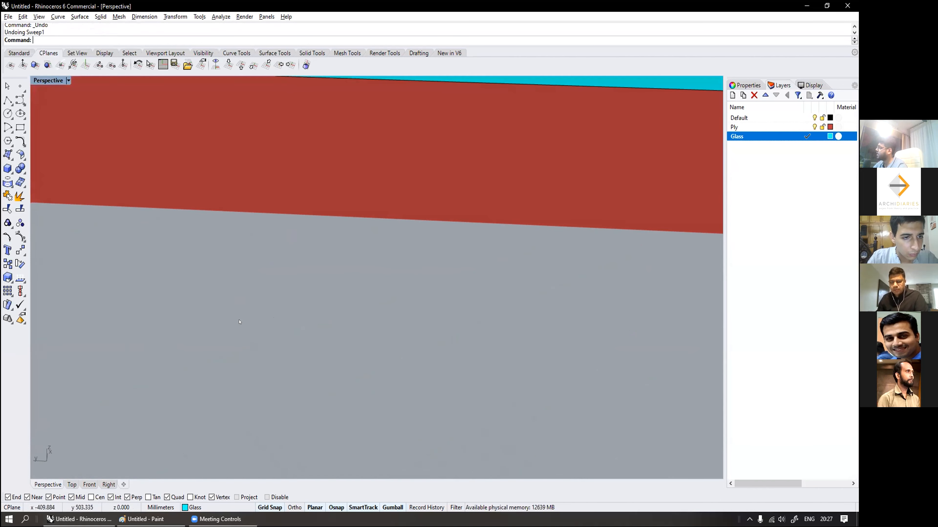
{"action": "scroll", "coordinate": [182, 292], "scroll_direction": "down", "scroll_amount": 8}
{"action": "right_click_drag", "start_coordinate": [89, 293], "coordinate": [174, 248], "text": "shift"}
{"action": "scroll", "coordinate": [174, 247], "scroll_direction": "up", "scroll_amount": 8}
{"action": "scroll", "coordinate": [83, 176], "scroll_direction": "down", "scroll_amount": 6}
{"action": "left_click", "coordinate": [140, 222]}
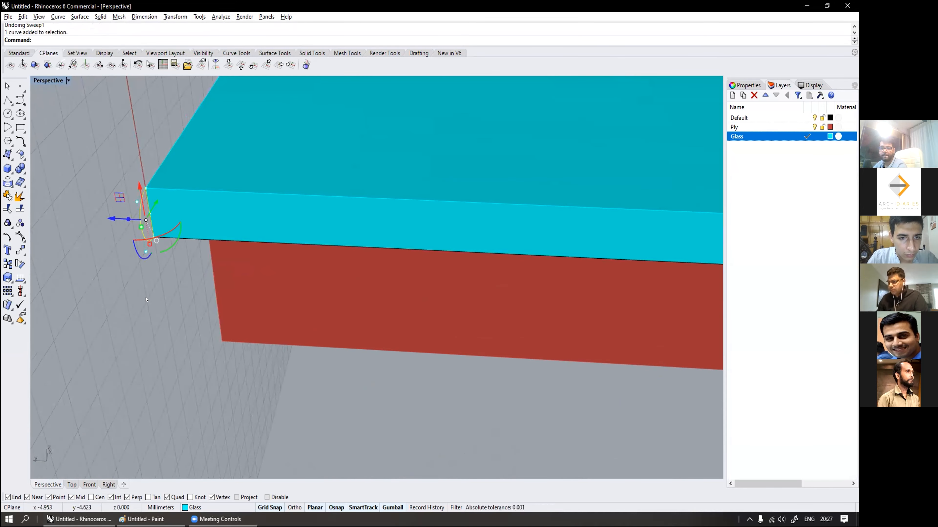
{"action": "left_click", "coordinate": [191, 239]}
{"action": "key", "text": "Escape"}
Step: Sweep the closed half-round profile along the glass top's lower perimeter curve with a one-rail sweep, leaving the cross section unchanged
{"action": "left_click", "coordinate": [79, 16]}
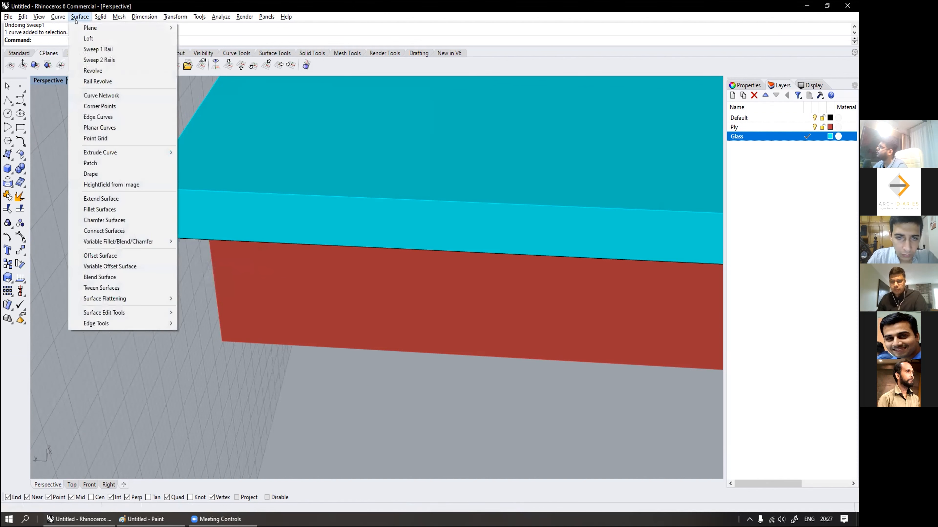
{"action": "left_click", "coordinate": [97, 47]}
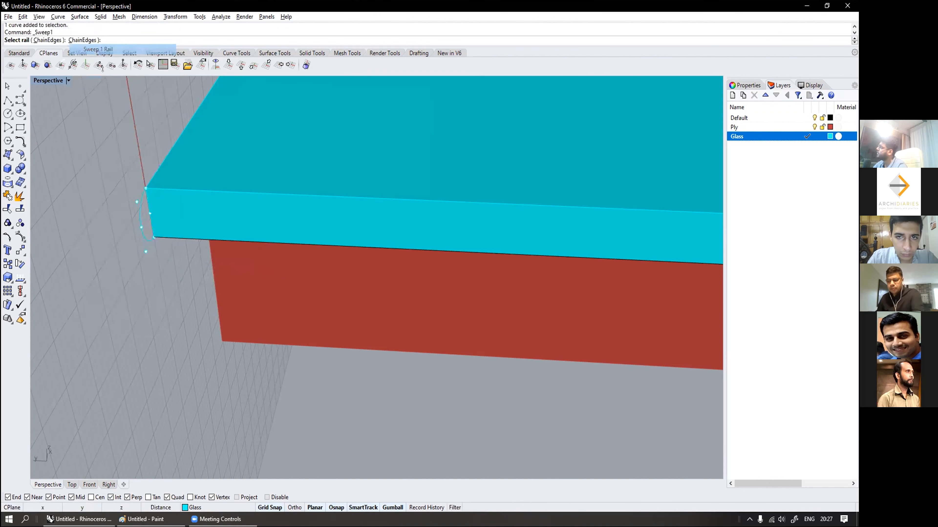
{"action": "left_click", "coordinate": [181, 238]}
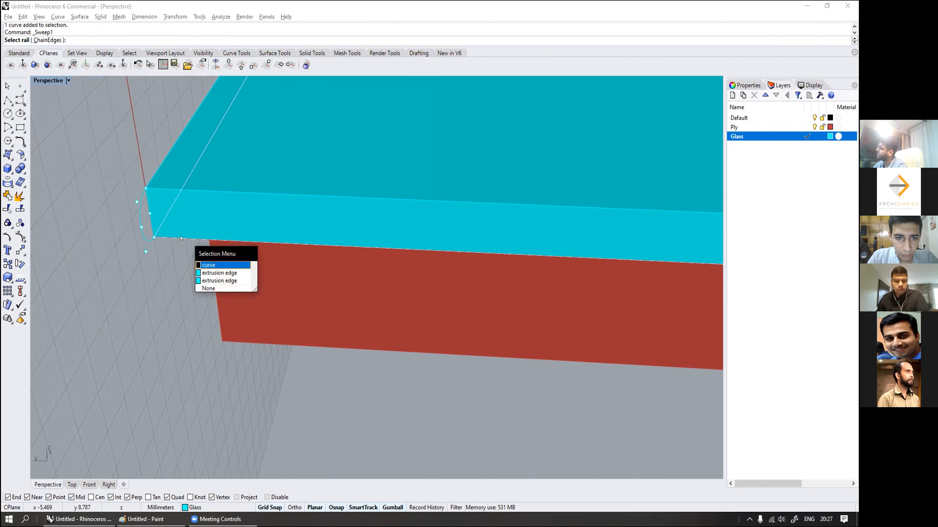
{"action": "left_click", "coordinate": [205, 265]}
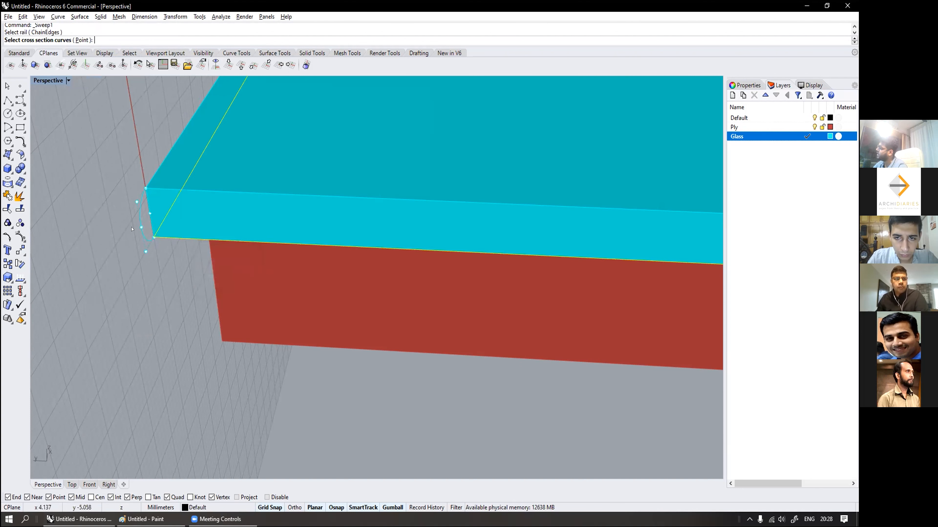
{"action": "left_click", "coordinate": [139, 215]}
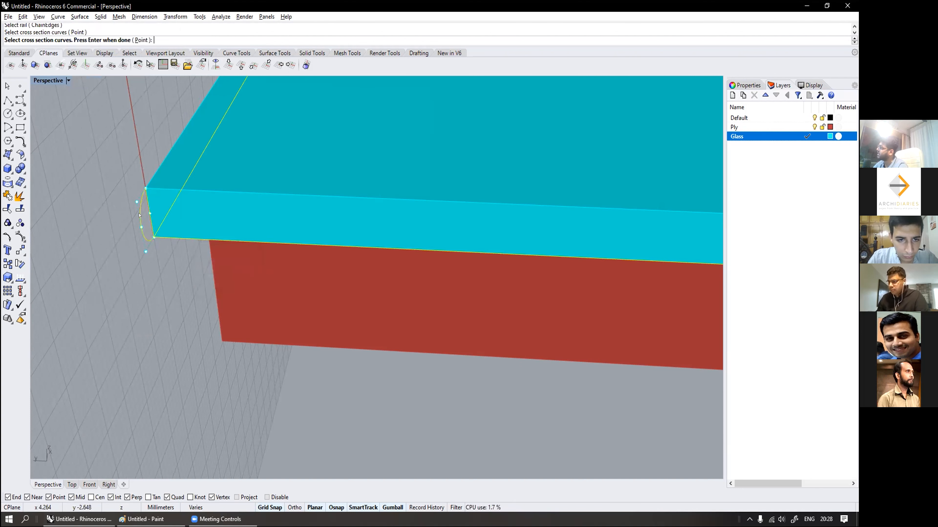
{"action": "key", "text": "Return"}
{"action": "key", "text": "Return"}
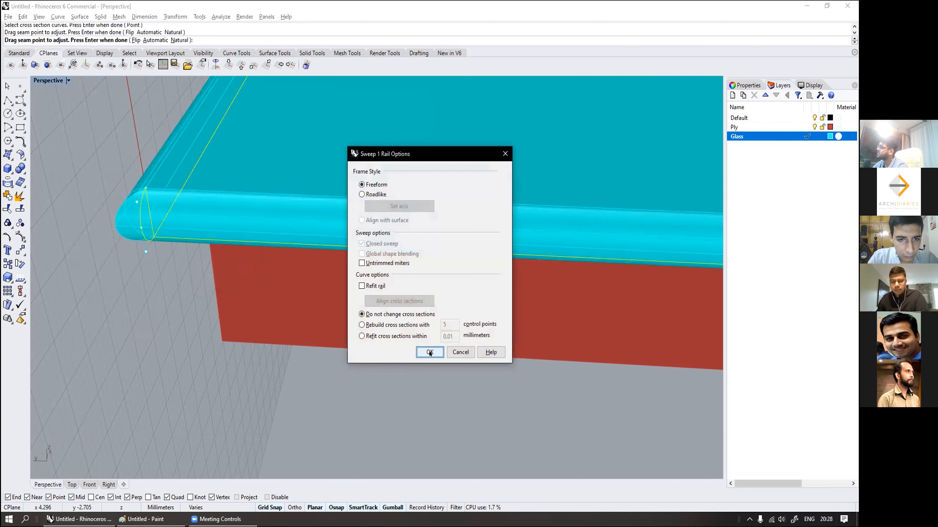
{"action": "left_click", "coordinate": [429, 350]}
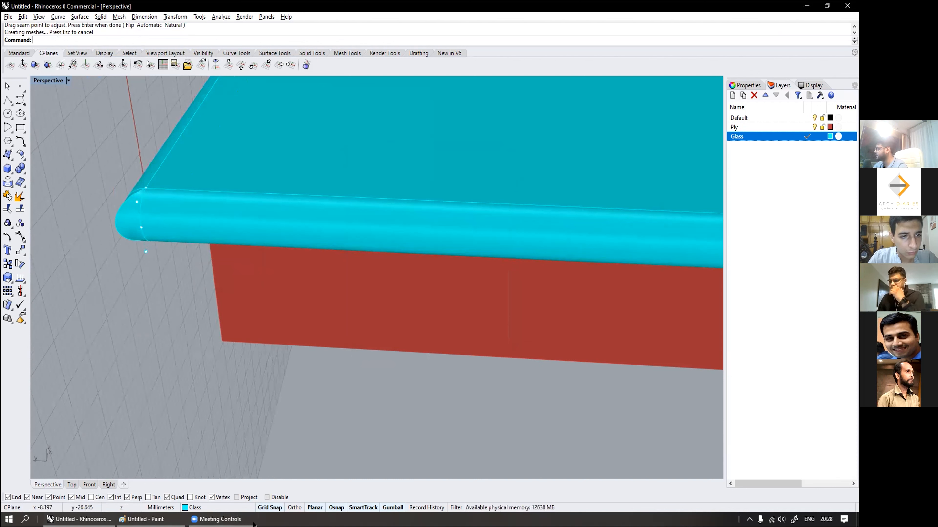
{"action": "left_click", "coordinate": [218, 520]}
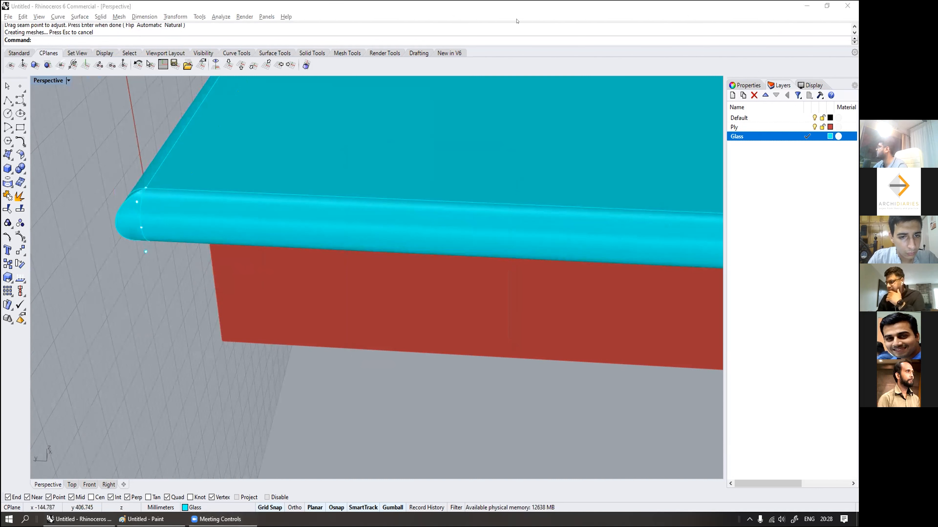
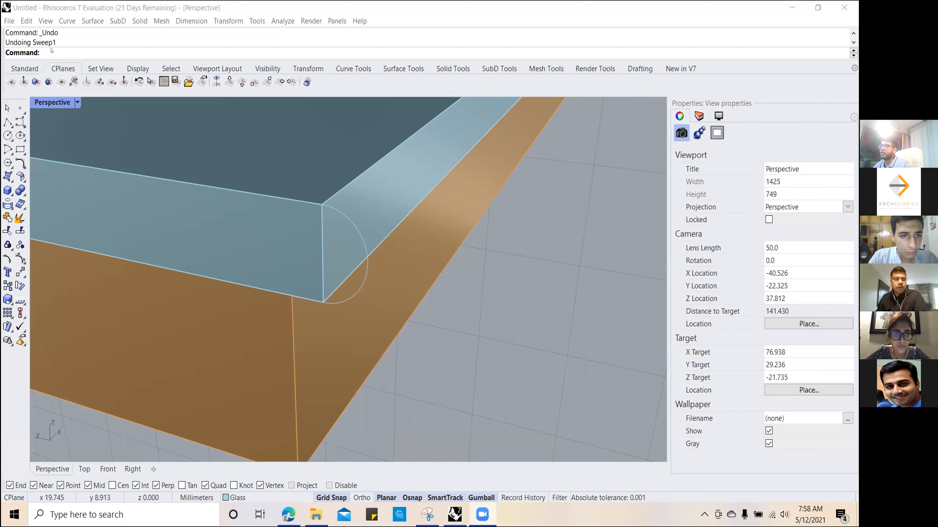
{"action": "type", "text": "eep1"}
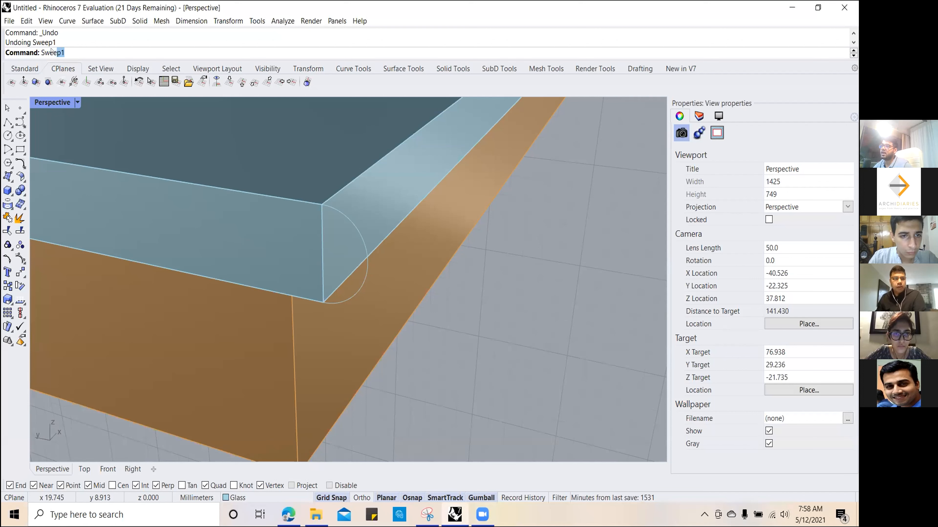
{"action": "left_click", "coordinate": [47, 65]}
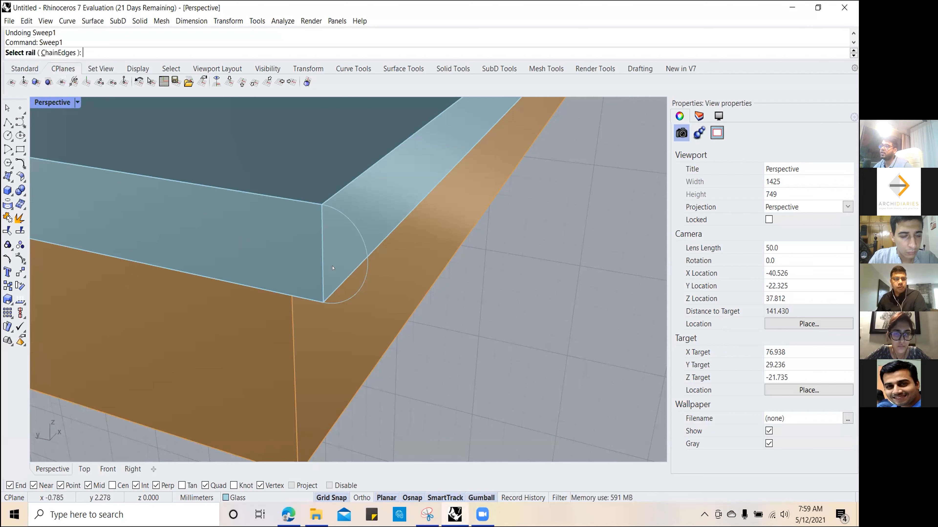
{"action": "left_click", "coordinate": [302, 300]}
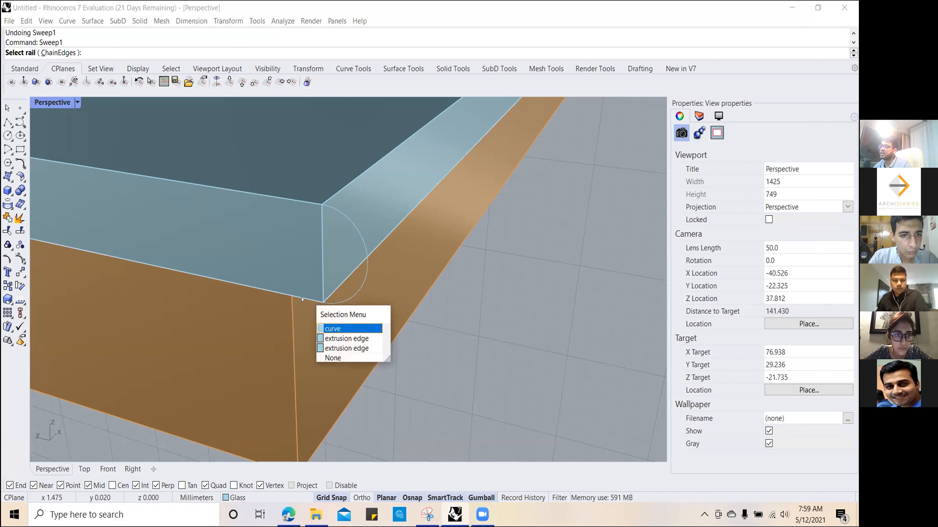
{"action": "left_click", "coordinate": [320, 326]}
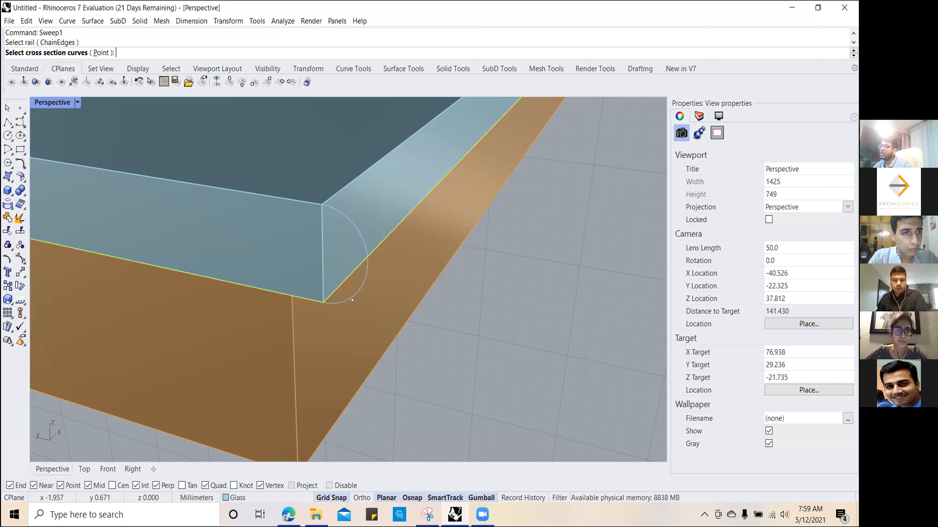
{"action": "key", "text": "Escape"}
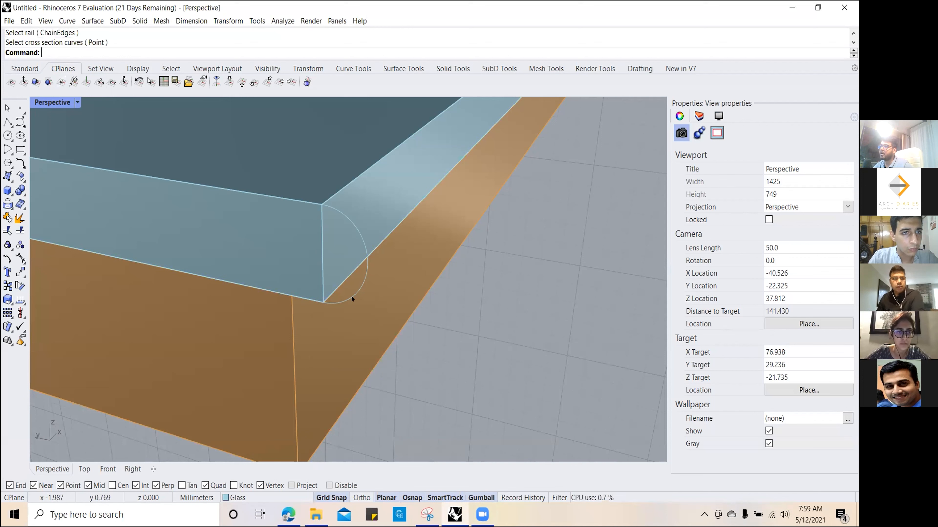
{"action": "left_click", "coordinate": [352, 299]}
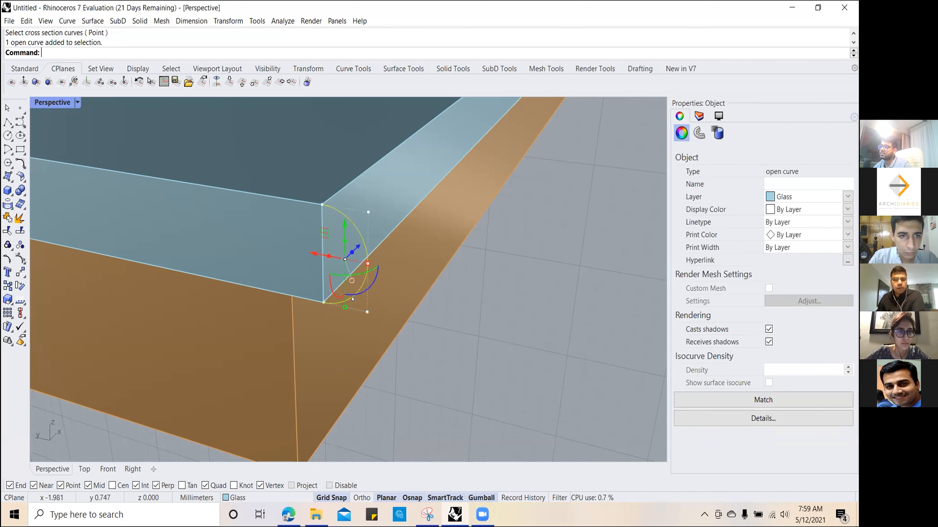
{"action": "key", "text": "Escape"}
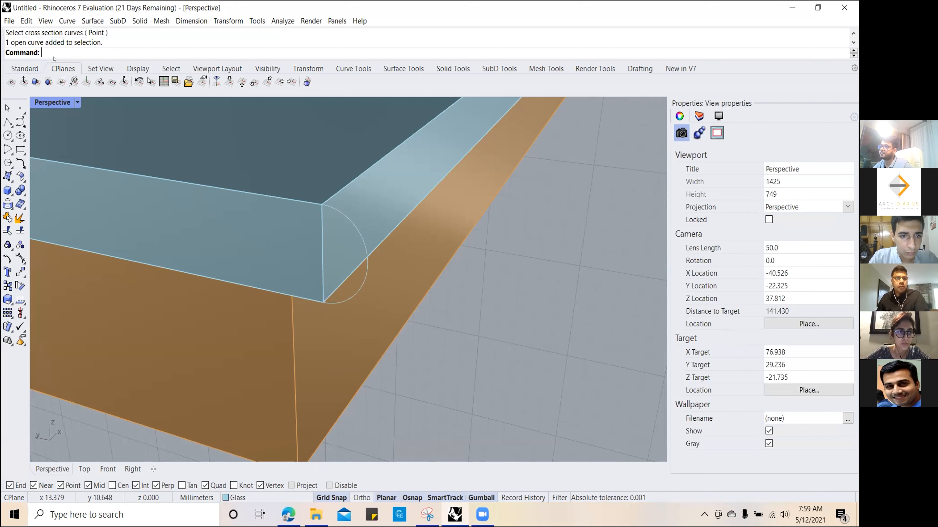
Step: Start a Sweep1 along the glass's lower perimeter and choose the open half-round curve at the corner as the cross section
{"action": "type", "text": "Sweep1"}
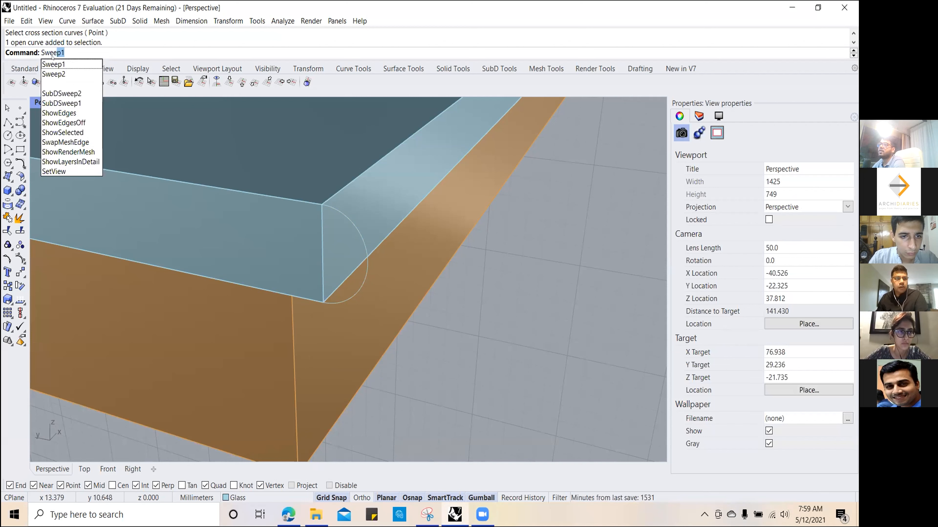
{"action": "left_click", "coordinate": [53, 65]}
{"action": "left_click", "coordinate": [325, 301]}
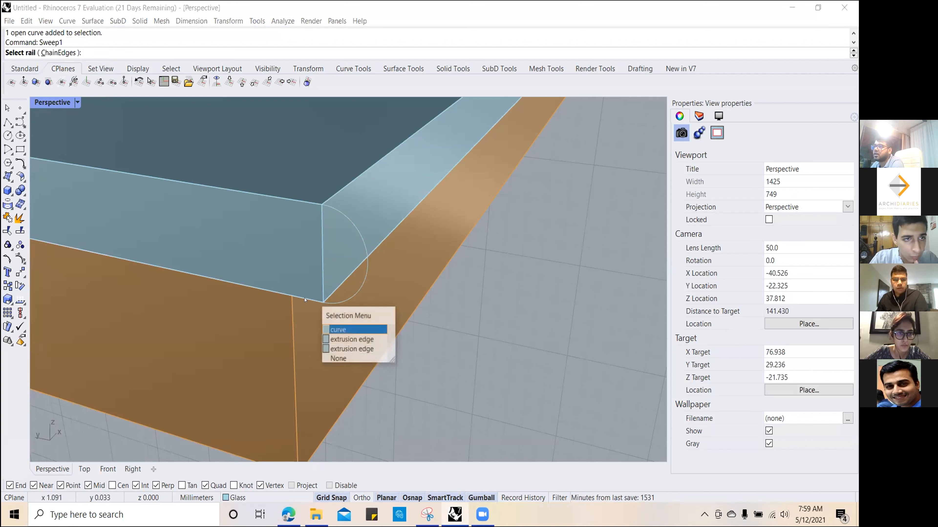
{"action": "left_click", "coordinate": [334, 339]}
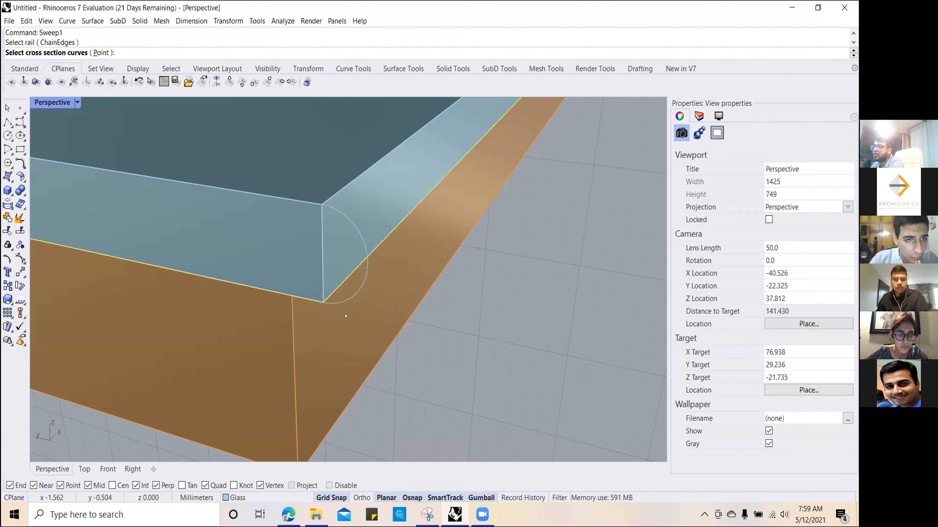
{"action": "left_click", "coordinate": [346, 300]}
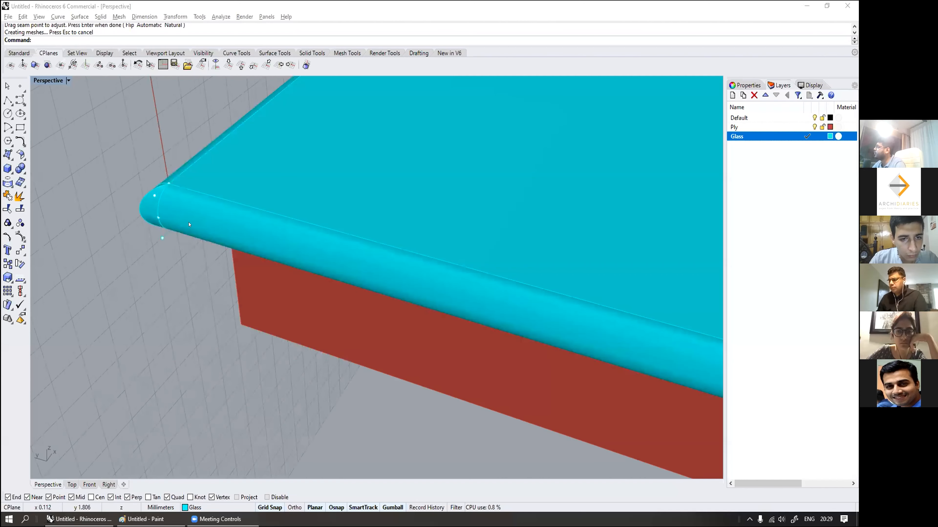
Step: Delete the swept half-round edge from around the glass top
{"action": "left_click", "coordinate": [162, 218]}
{"action": "key", "text": "Delete"}
{"action": "scroll", "coordinate": [159, 222], "scroll_direction": "up", "scroll_amount": 6}
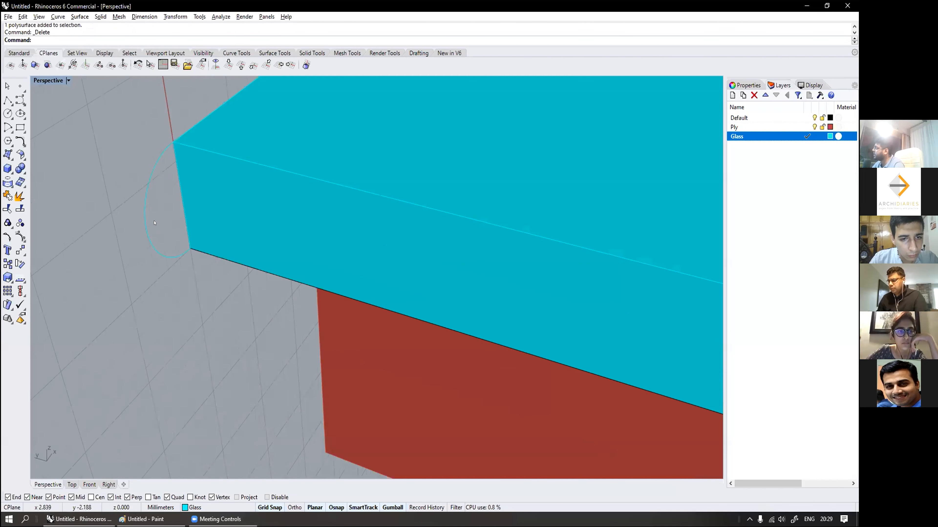
Step: Examine the closed half-round profile and the glass's lower perimeter curve by selecting each one at the corner
{"action": "left_click", "coordinate": [145, 222]}
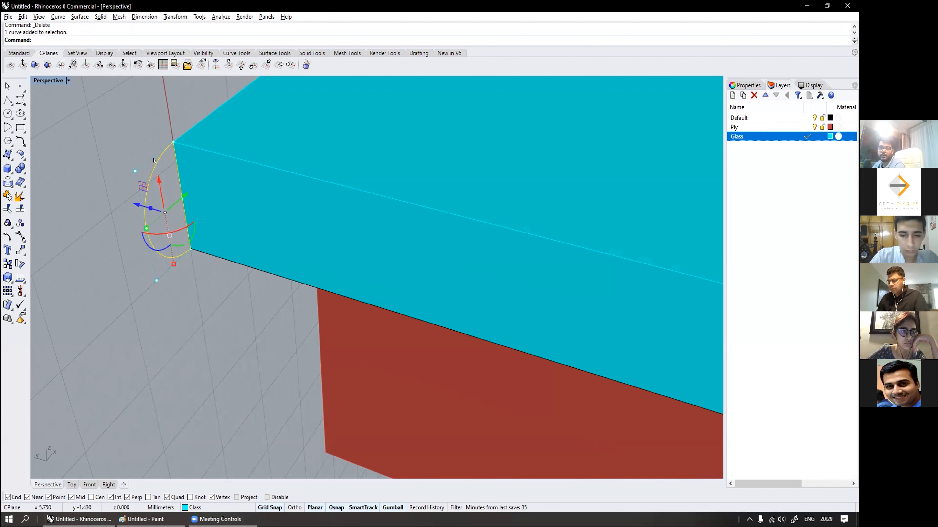
{"action": "scroll", "coordinate": [147, 216], "scroll_direction": "down", "scroll_amount": 10}
{"action": "scroll", "coordinate": [150, 216], "scroll_direction": "up", "scroll_amount": 10}
{"action": "key", "text": "Escape"}
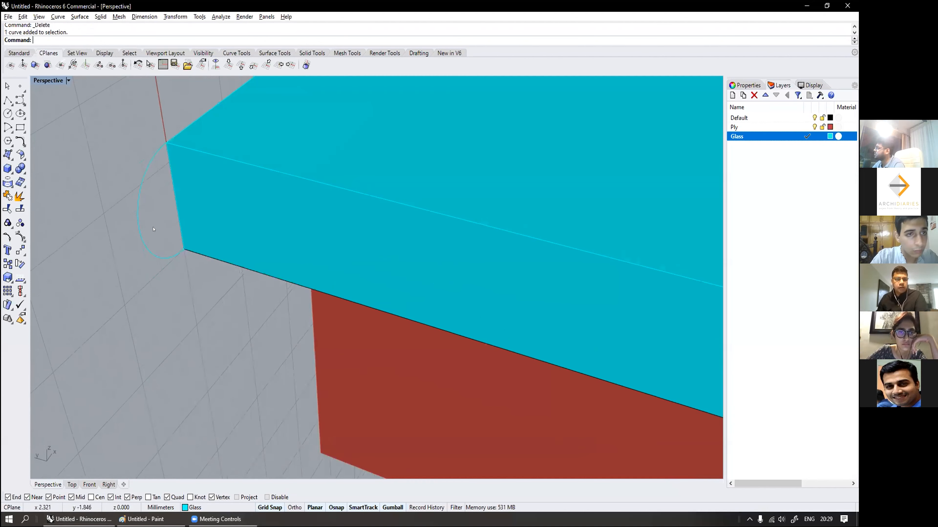
{"action": "left_click", "coordinate": [208, 259]}
{"action": "left_click", "coordinate": [218, 277]}
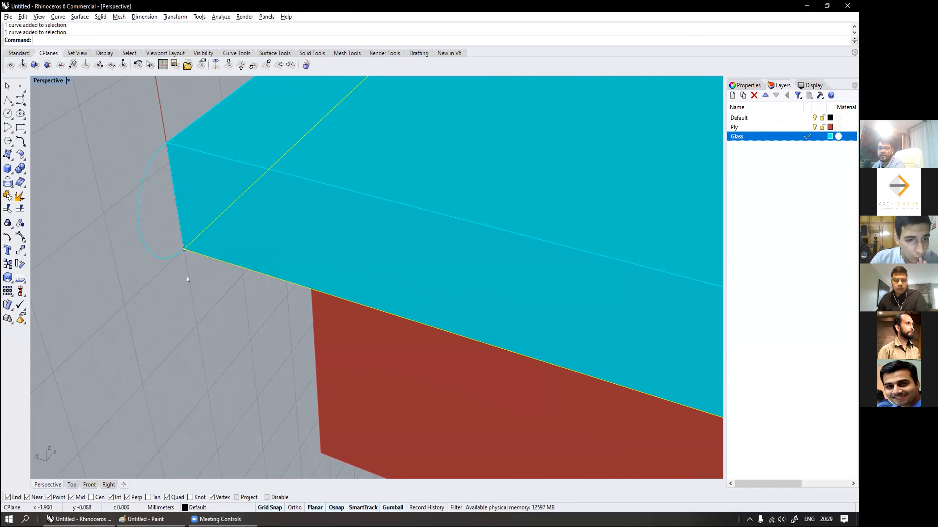
{"action": "left_click", "coordinate": [155, 254]}
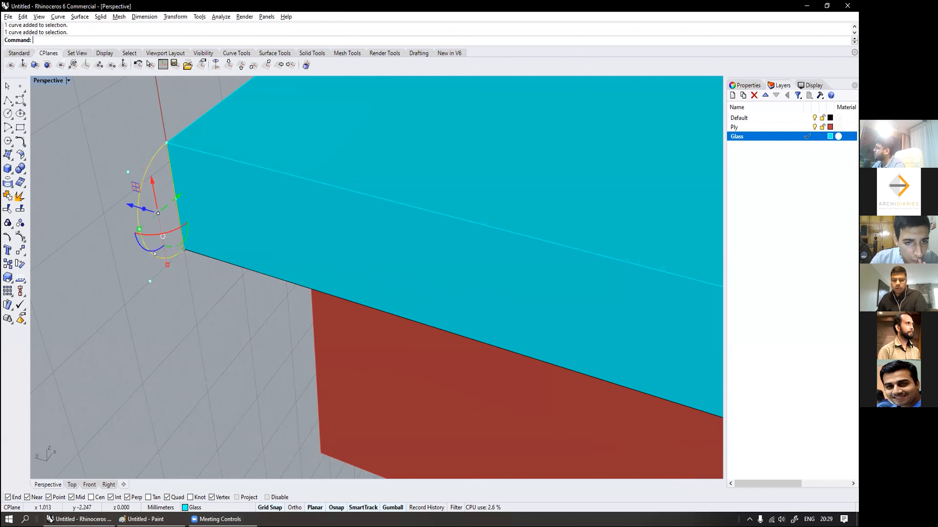
{"action": "key", "text": "Escape"}
{"action": "left_click", "coordinate": [160, 254]}
{"action": "key", "text": "Escape"}
{"action": "scroll", "coordinate": [159, 254], "scroll_direction": "down", "scroll_amount": 6}
{"action": "scroll", "coordinate": [159, 254], "scroll_direction": "up", "scroll_amount": 6}
Step: Explode the closed half-round profile at the glass corner into separate segments
{"action": "left_click", "coordinate": [166, 255]}
{"action": "key", "text": "Up"}
{"action": "type", "text": "plode"}
{"action": "key", "text": "Return"}
Step: Sweep only the open half-round arc along the glass's lower perimeter curve with a one-rail sweep, and undo that sweep
{"action": "left_click", "coordinate": [196, 254]}
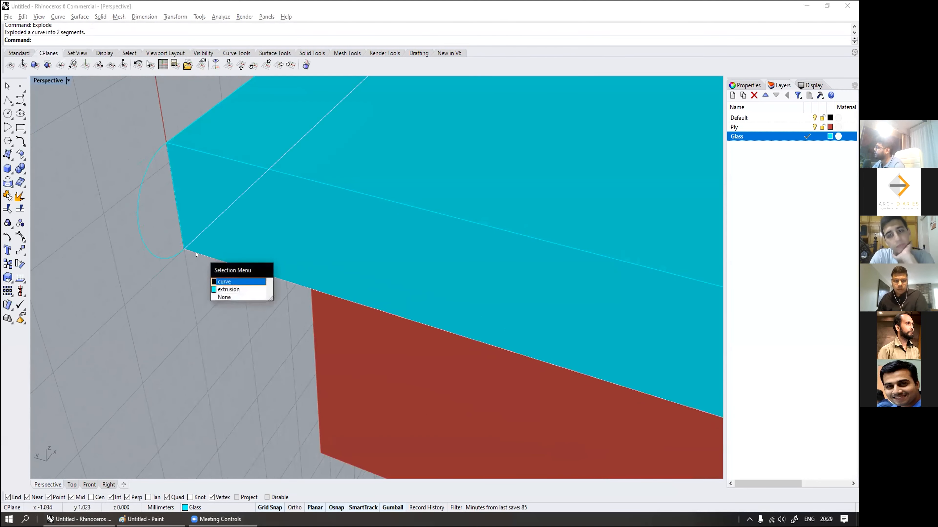
{"action": "left_click", "coordinate": [231, 283]}
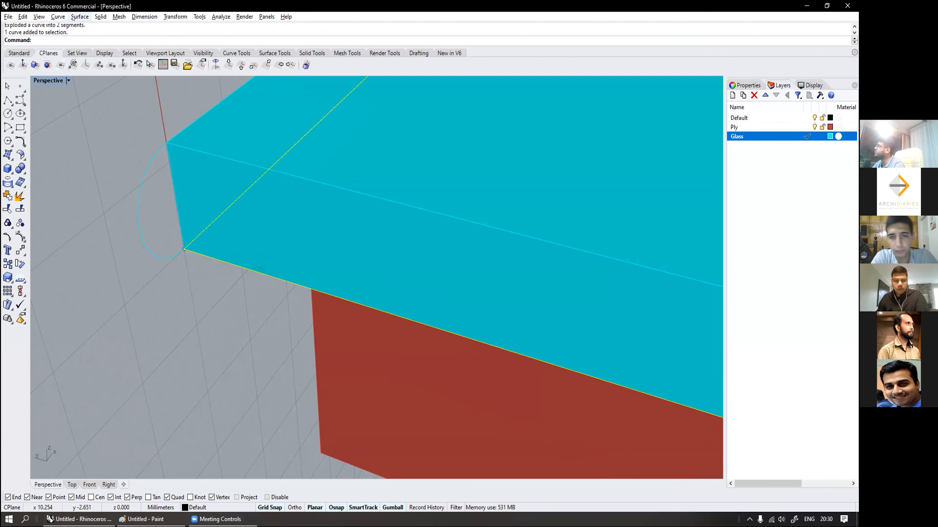
{"action": "left_click", "coordinate": [80, 17]}
{"action": "left_click", "coordinate": [97, 46]}
{"action": "left_click", "coordinate": [139, 196]}
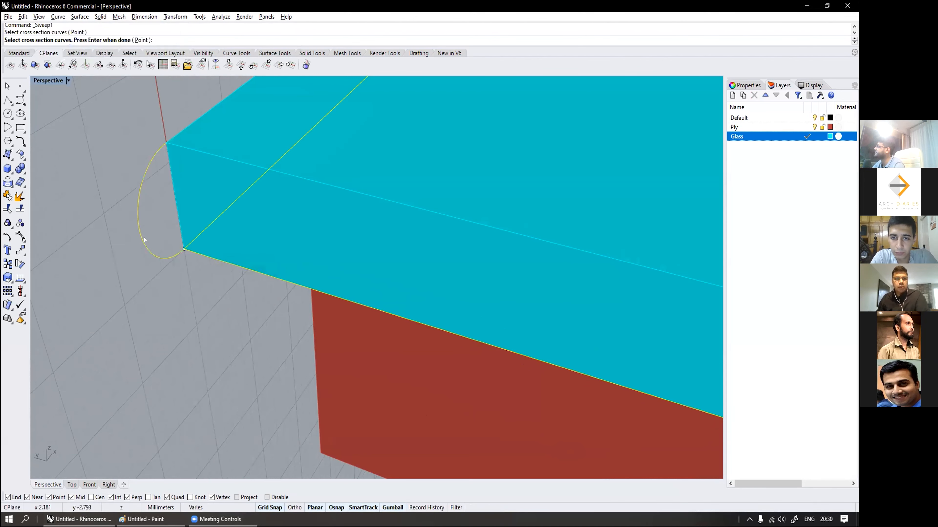
{"action": "key", "text": "Return"}
{"action": "left_click", "coordinate": [429, 352]}
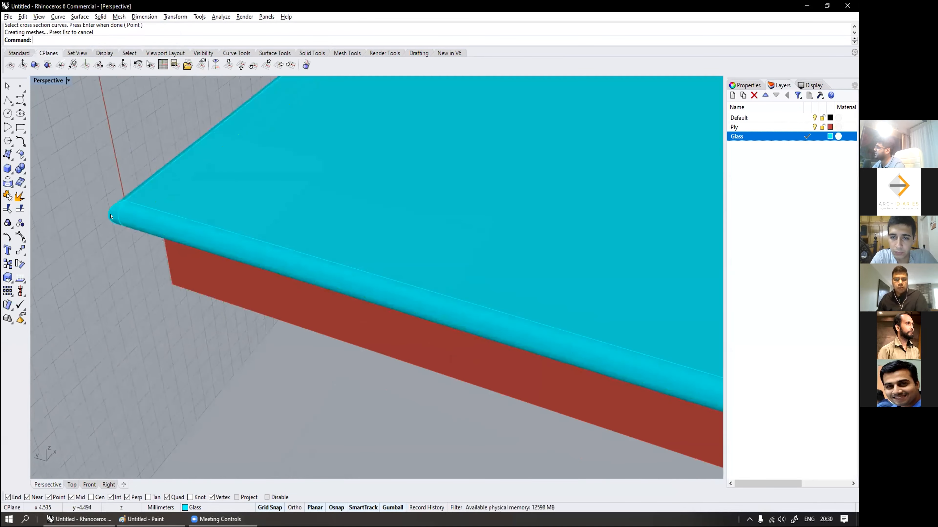
{"action": "key", "text": "ctrl+z"}
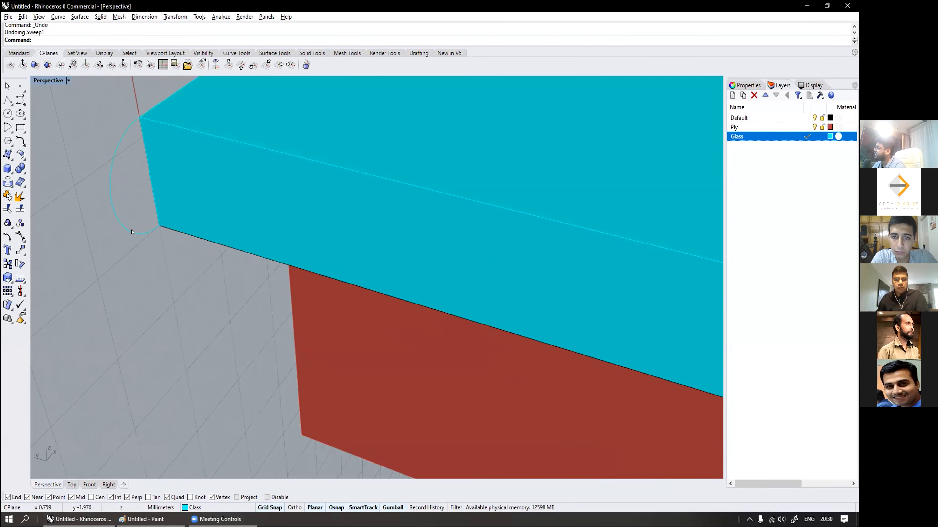
Step: Examine the half-round arc's control points and how its ends meet the glass corner, from several sides
{"action": "left_click", "coordinate": [132, 232]}
{"action": "left_click", "coordinate": [140, 117]}
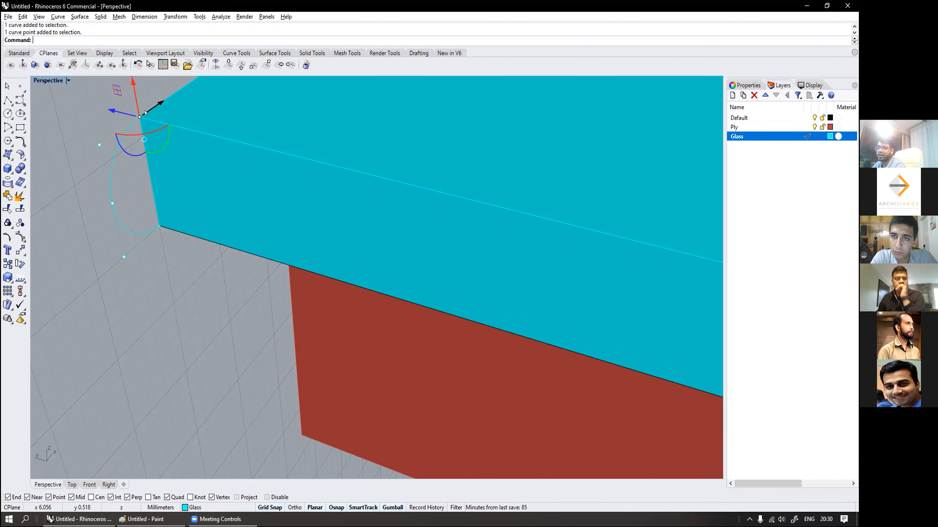
{"action": "right_click_drag", "start_coordinate": [151, 208], "coordinate": [498, 168]}
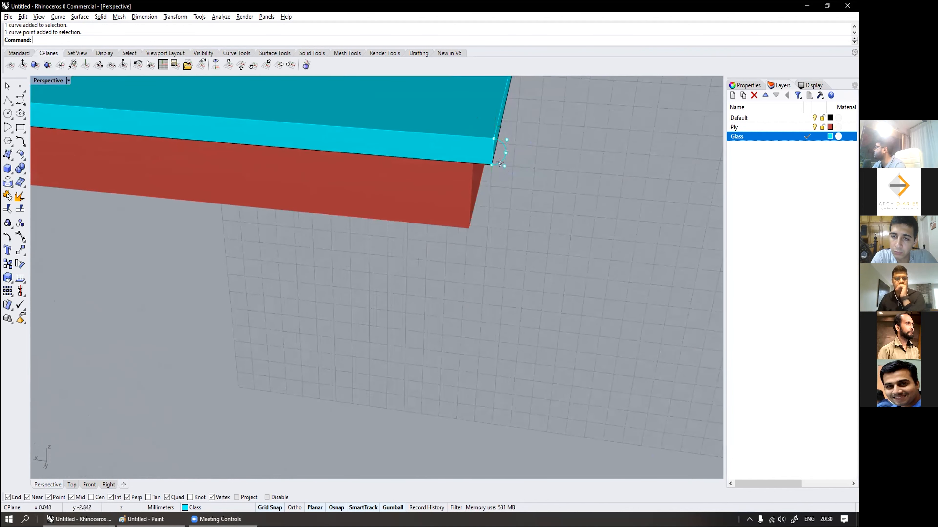
{"action": "scroll", "coordinate": [498, 168], "scroll_direction": "up", "scroll_amount": 5}
{"action": "right_click_drag", "start_coordinate": [496, 215], "coordinate": [397, 221]}
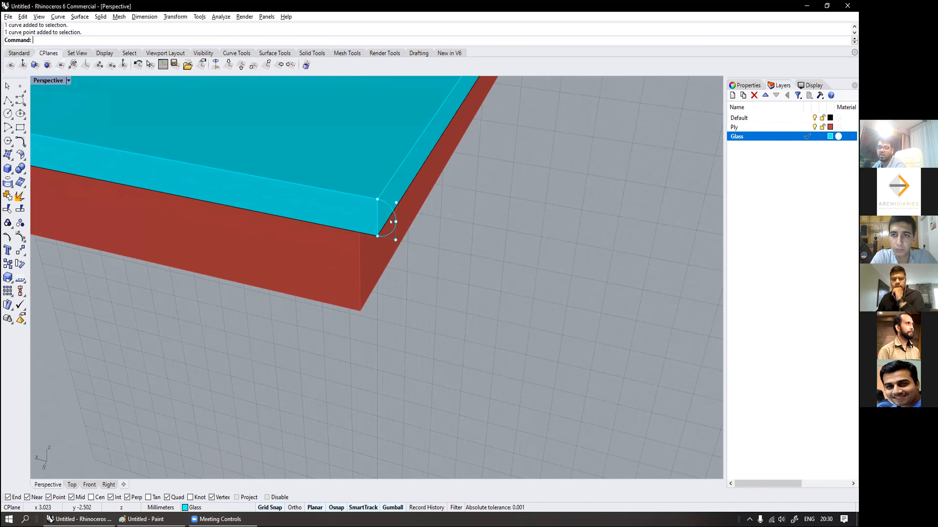
{"action": "scroll", "coordinate": [390, 222], "scroll_direction": "down", "scroll_amount": 4}
{"action": "right_click_drag", "start_coordinate": [391, 222], "coordinate": [145, 269]}
{"action": "scroll", "coordinate": [144, 269], "scroll_direction": "up", "scroll_amount": 2}
Step: Undo the swept edge's deletion, its sweep and the joining of the profile, and select the half-round arc at the glass corner
{"action": "key", "text": "ctrl+z"}
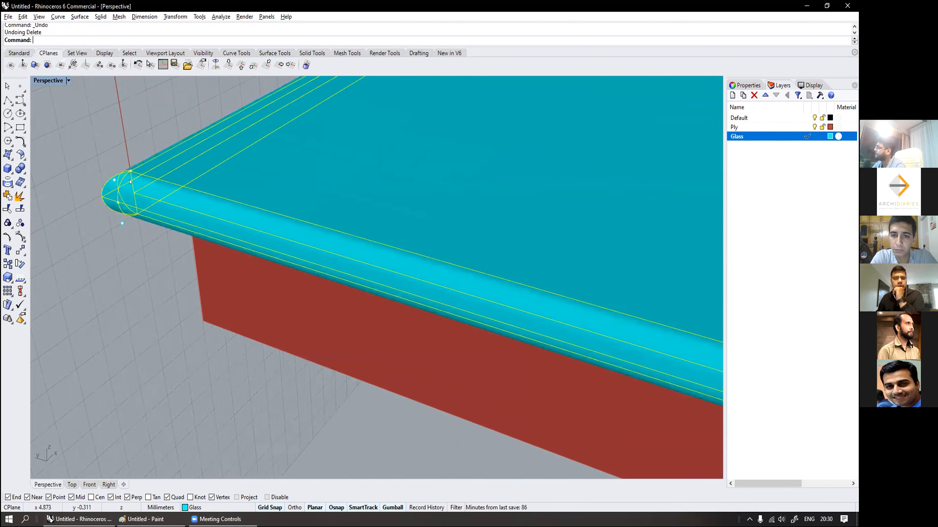
{"action": "key", "text": "ctrl+z"}
{"action": "left_click", "coordinate": [129, 200]}
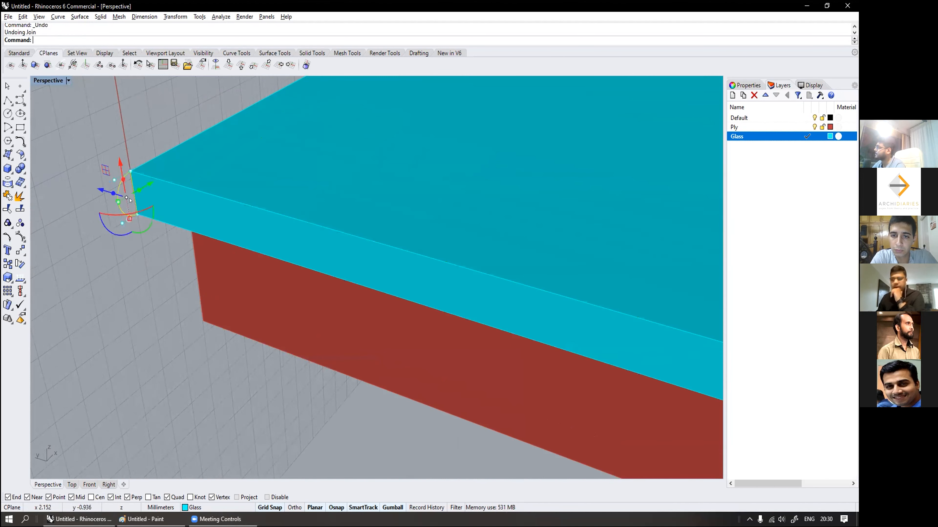
Step: Join the half-round arc and the straight line at the glass corner into one closed profile
{"action": "key", "text": "ctrl+z"}
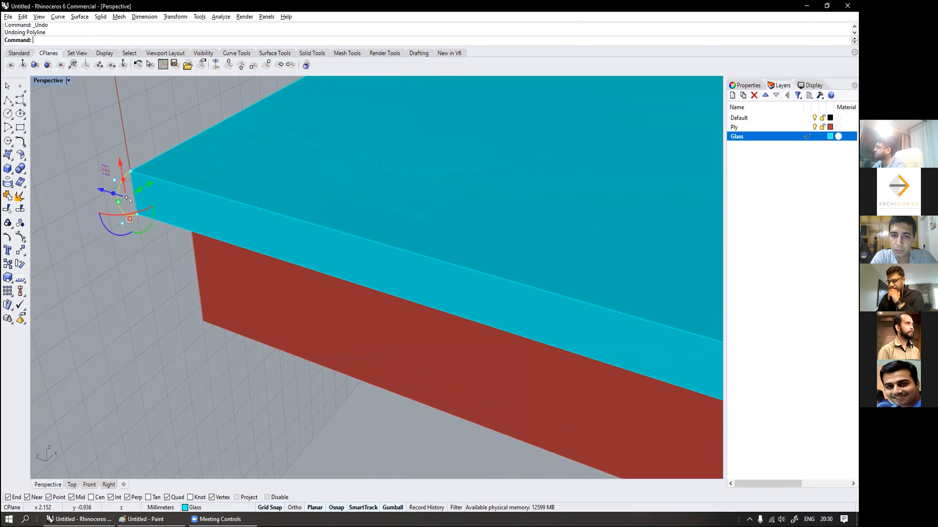
{"action": "key", "text": "ctrl+y"}
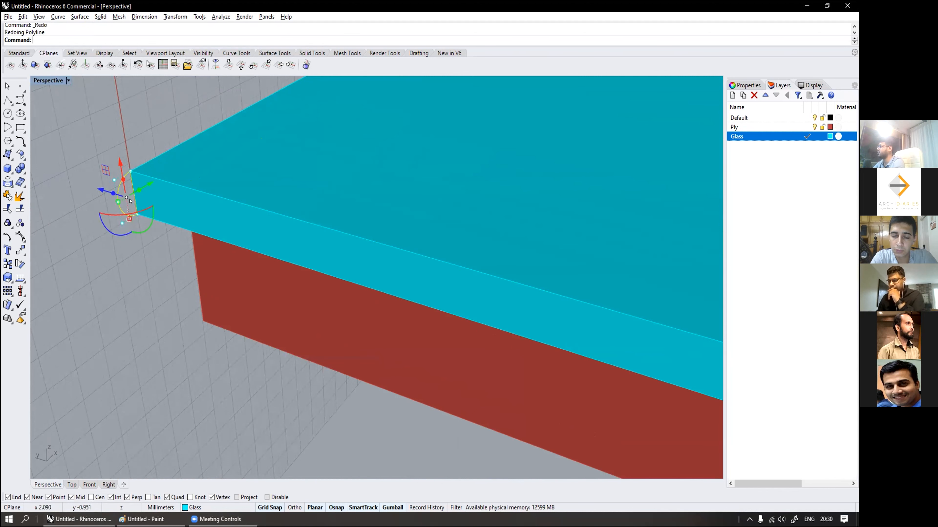
{"action": "left_click", "coordinate": [125, 209]}
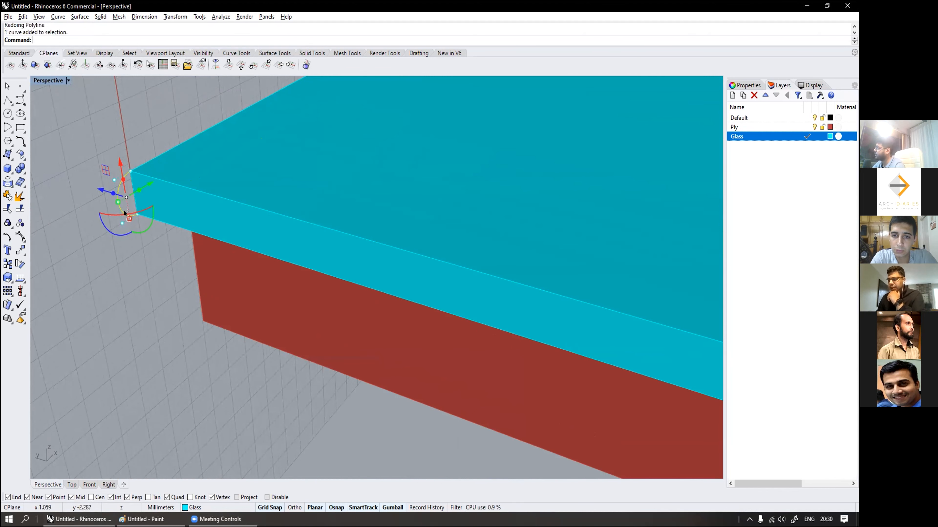
{"action": "scroll", "coordinate": [129, 206], "scroll_direction": "up", "scroll_amount": 5}
{"action": "left_click", "coordinate": [137, 201]}
{"action": "left_click", "coordinate": [166, 224]}
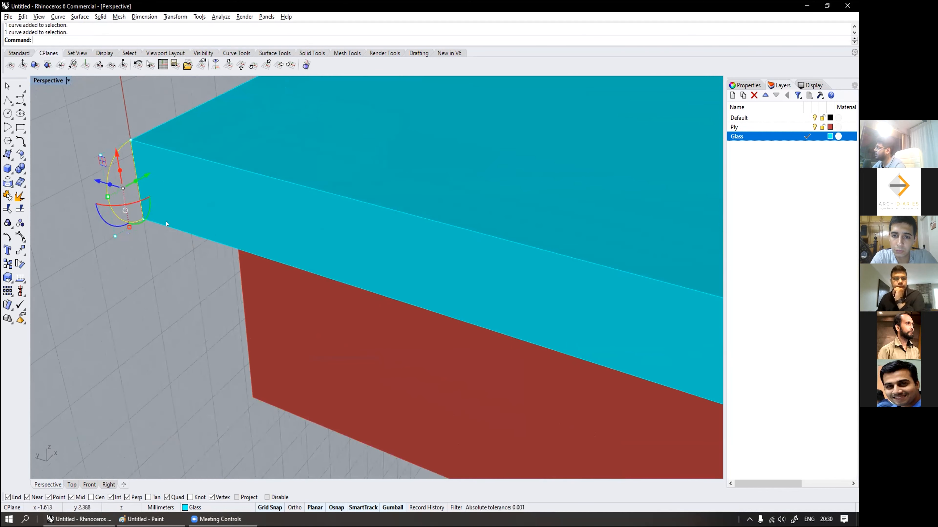
{"action": "type", "text": "ex"}
{"action": "left_click", "coordinate": [72, 86]}
{"action": "key", "text": "ctrl+j"}
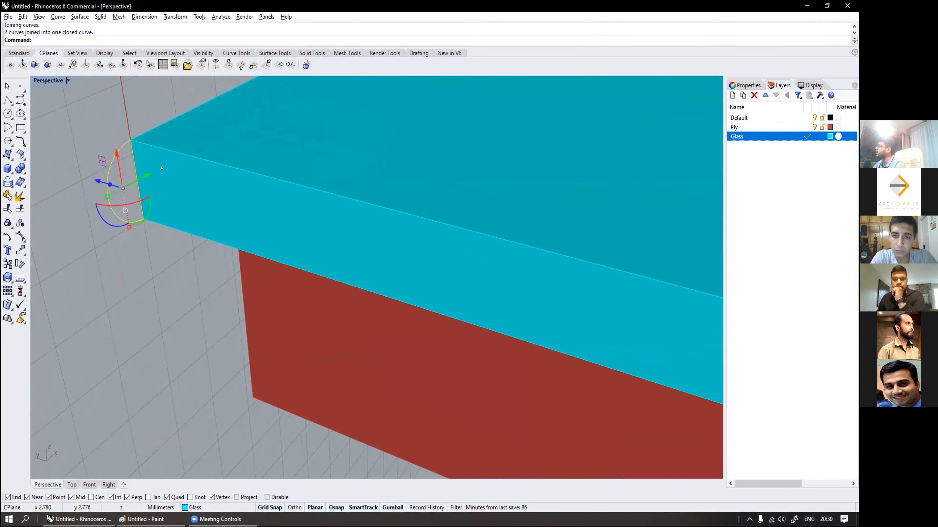
Step: Sweep the closed half-round profile along the glass's lower perimeter curve with a one-rail sweep
{"action": "left_click", "coordinate": [116, 208]}
{"action": "right_click_drag", "start_coordinate": [117, 207], "coordinate": [174, 175]}
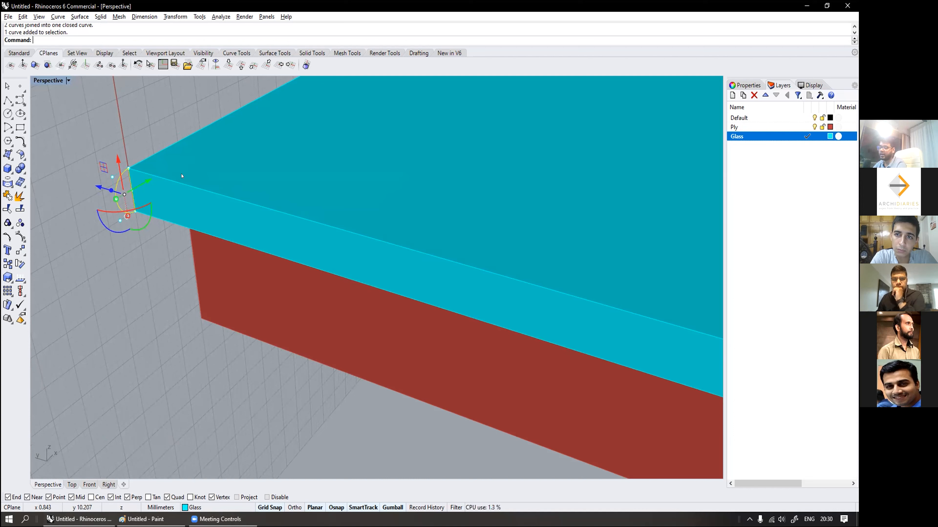
{"action": "left_click", "coordinate": [79, 17]}
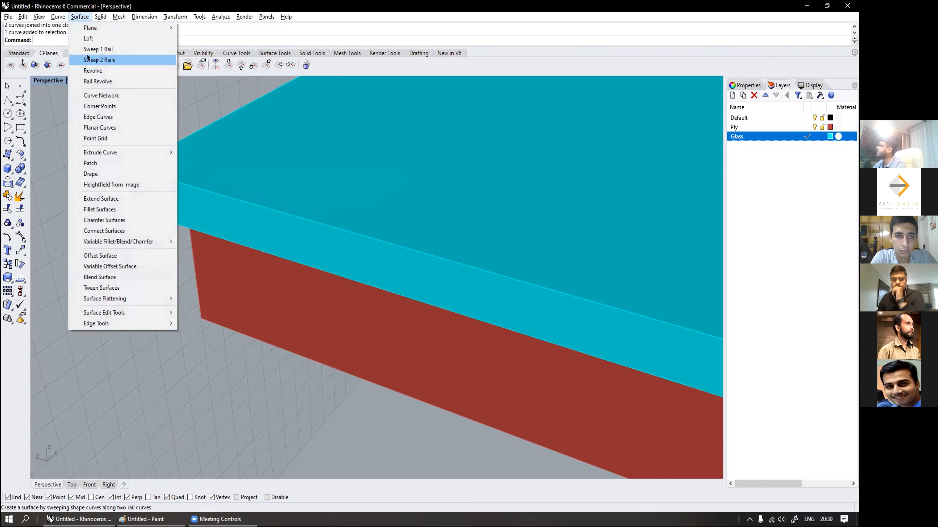
{"action": "left_click", "coordinate": [90, 49]}
{"action": "left_click", "coordinate": [166, 229]}
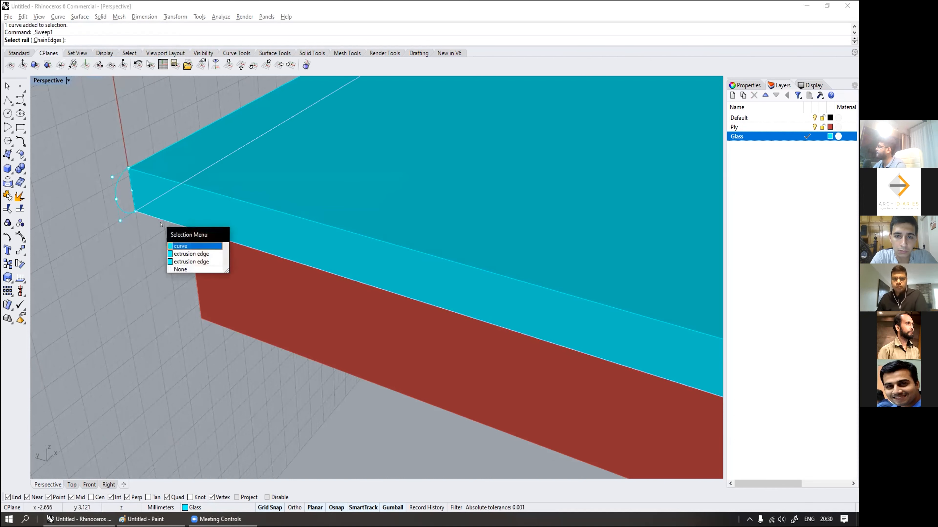
{"action": "left_click", "coordinate": [175, 246]}
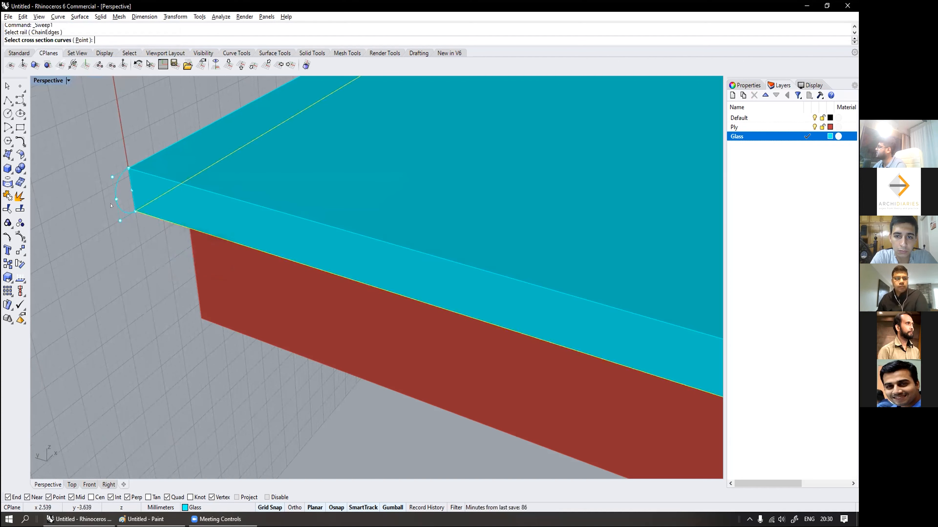
{"action": "left_click", "coordinate": [119, 207]}
{"action": "key", "text": "Return"}
{"action": "key", "text": "Return"}
{"action": "left_click", "coordinate": [429, 354]}
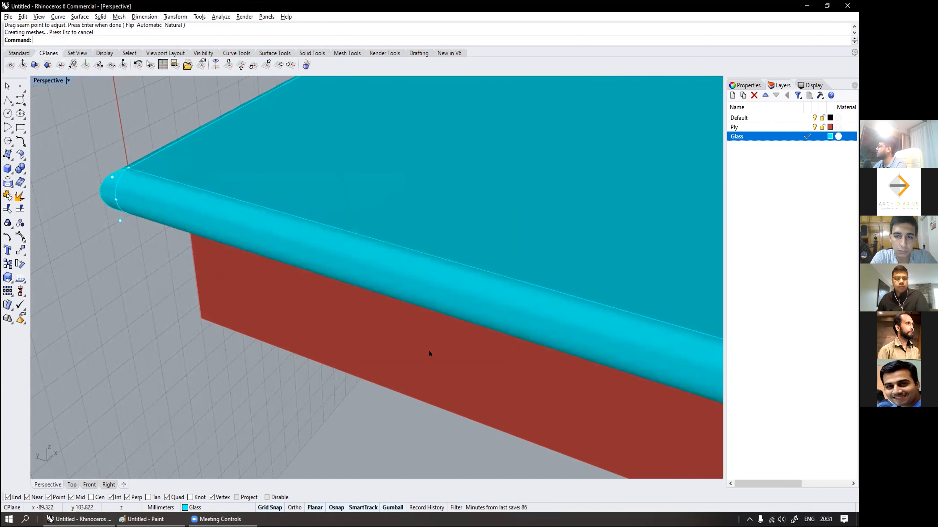
Step: Combine the swept half-round edge and the glass slab into one solid with a Boolean union
{"action": "left_click", "coordinate": [202, 215]}
{"action": "left_click", "coordinate": [181, 177], "text": "shift"}
{"action": "type", "text": "BooleanDifference"}
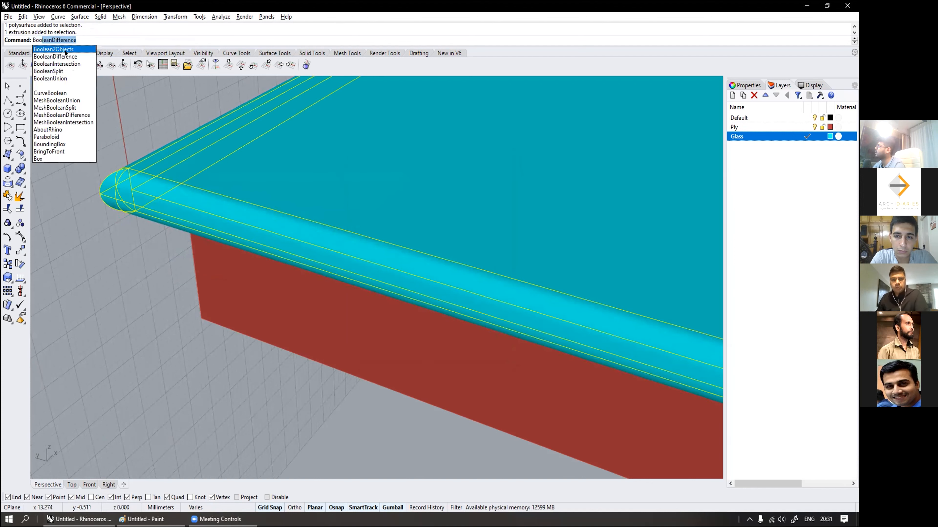
{"action": "left_click", "coordinate": [50, 78]}
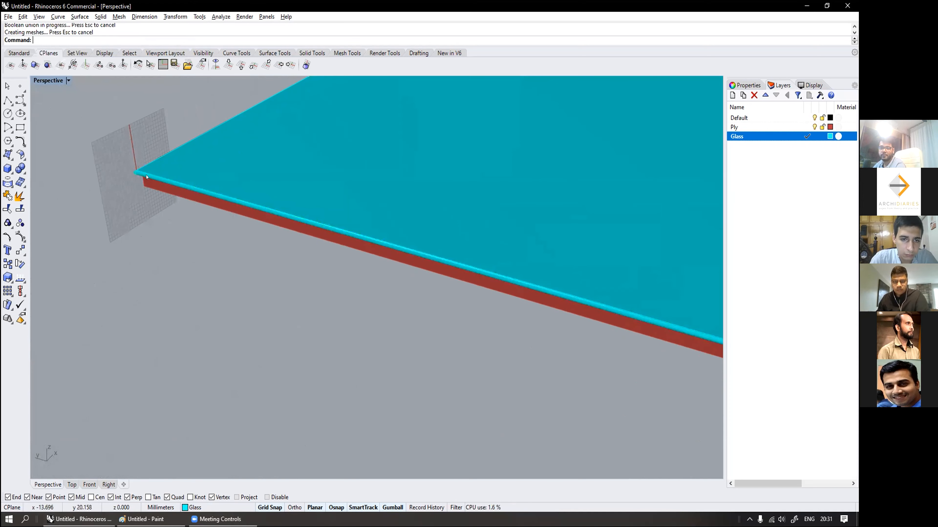
{"action": "right_click_drag", "start_coordinate": [147, 177], "coordinate": [296, 207]}
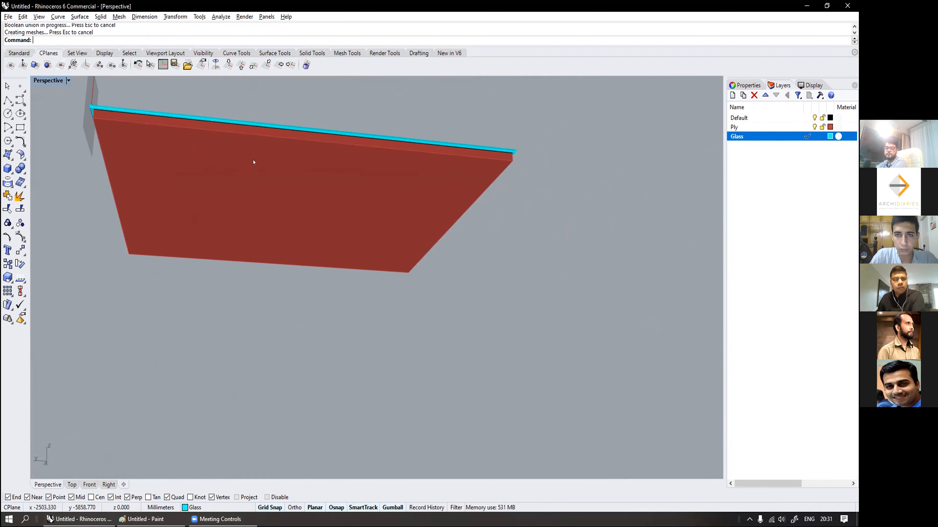
{"action": "right_click_drag", "start_coordinate": [254, 162], "coordinate": [343, 217]}
Step: Switch to the four-viewport layout and bring the whole tabletop into the front view
{"action": "left_click", "coordinate": [8, 100]}
{"action": "right_click_drag", "start_coordinate": [325, 164], "coordinate": [259, 168]}
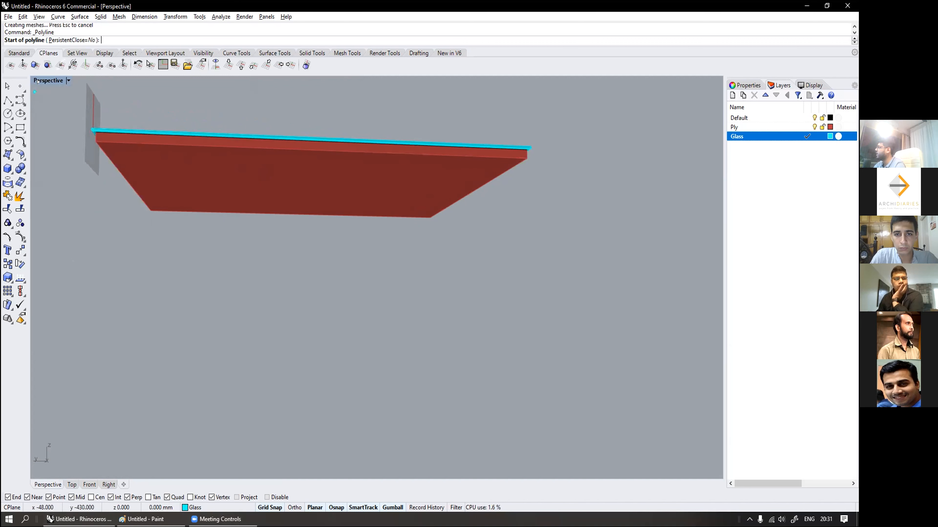
{"action": "double_click", "coordinate": [46, 81]}
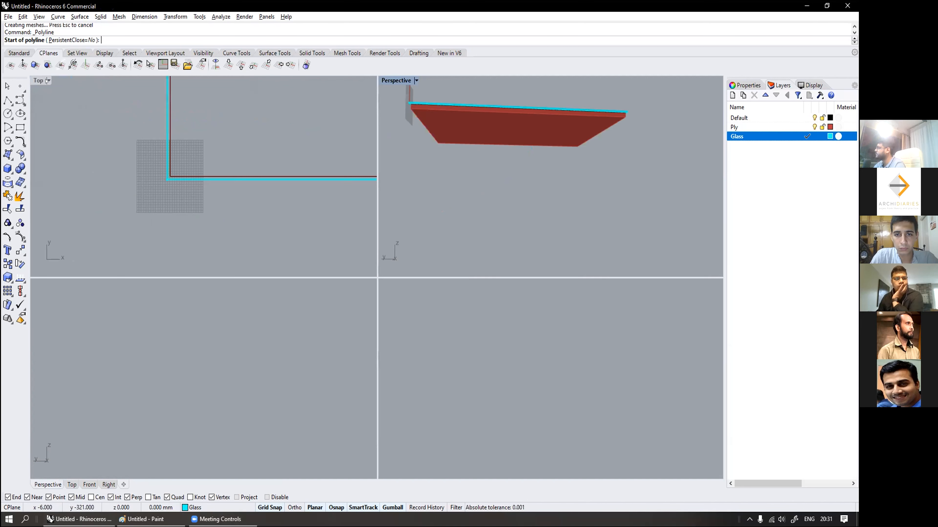
{"action": "left_click", "coordinate": [49, 80]}
{"action": "left_click", "coordinate": [248, 396]}
{"action": "scroll", "coordinate": [174, 366], "scroll_direction": "down", "scroll_amount": 12}
{"action": "key", "text": "Escape"}
{"action": "right_click_drag", "start_coordinate": [240, 361], "coordinate": [220, 347]}
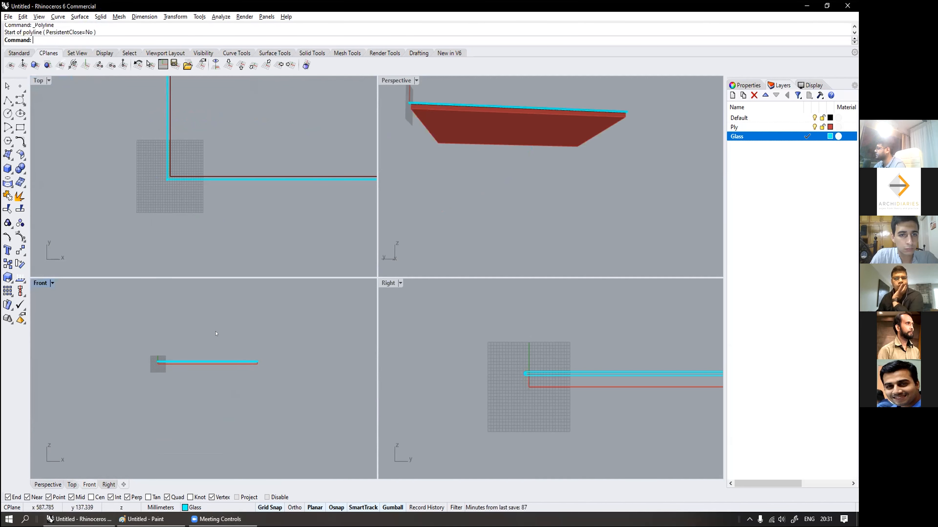
{"action": "scroll", "coordinate": [204, 364], "scroll_direction": "up", "scroll_amount": 6}
Step: Draw a 29" vertical polyline straight down from the midpoint of the ply's lower front edge
{"action": "left_click", "coordinate": [8, 100]}
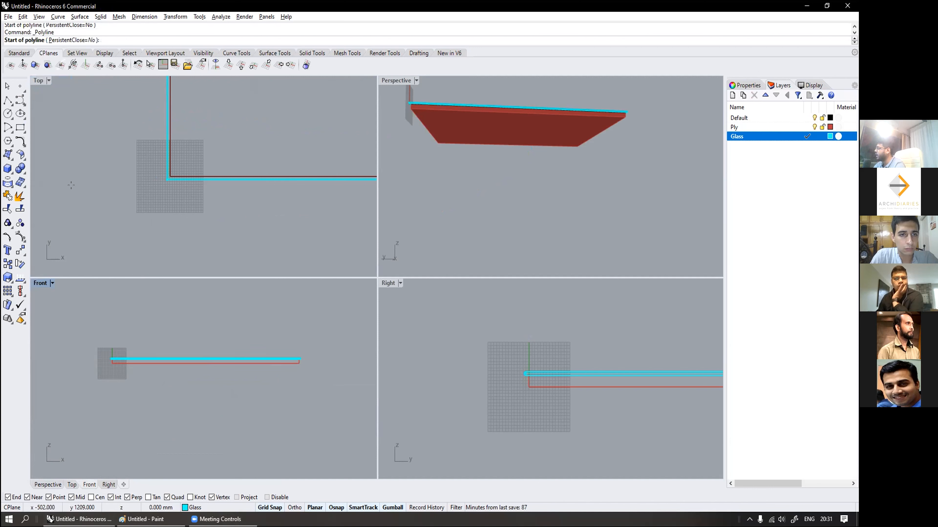
{"action": "scroll", "coordinate": [205, 362], "scroll_direction": "up", "scroll_amount": 3}
{"action": "left_click", "coordinate": [202, 363]}
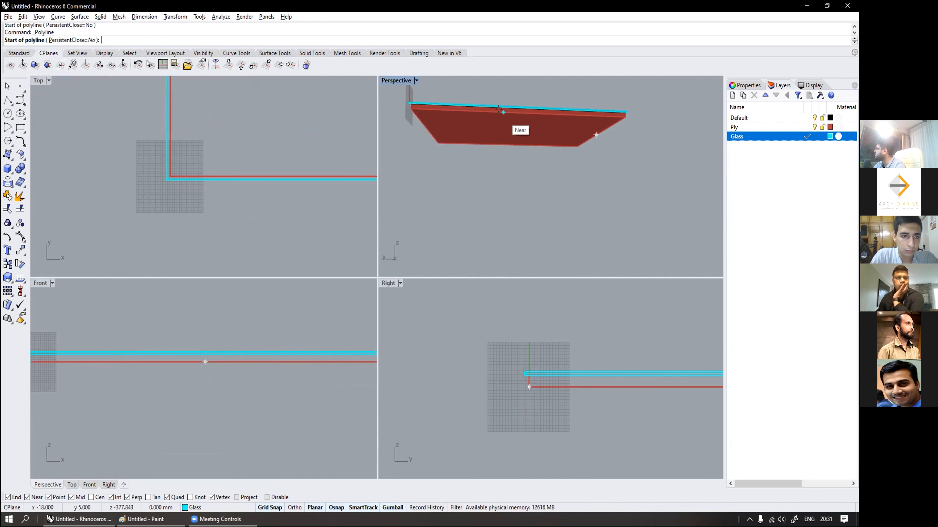
{"action": "right_click_drag", "start_coordinate": [592, 170], "coordinate": [521, 196]}
{"action": "scroll", "coordinate": [616, 132], "scroll_direction": "up", "scroll_amount": 4}
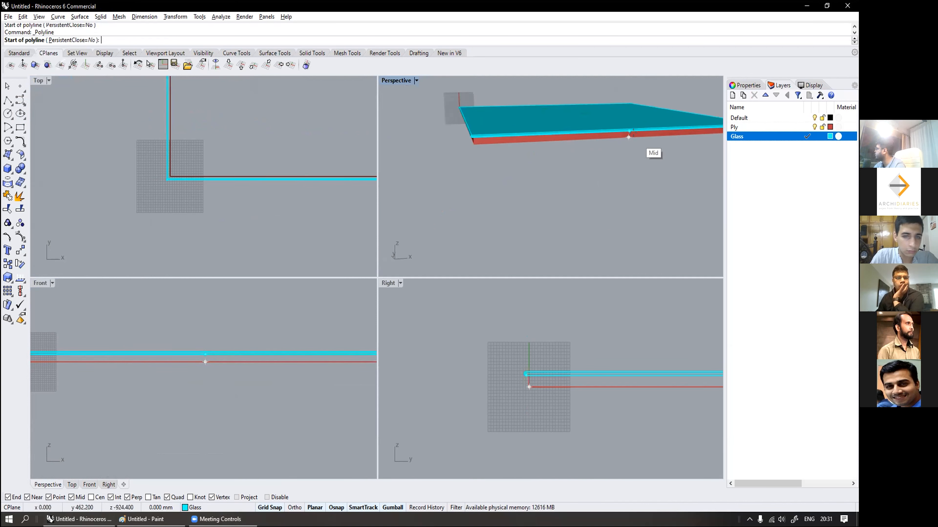
{"action": "left_click", "coordinate": [615, 132]}
{"action": "scroll", "coordinate": [614, 133], "scroll_direction": "down", "scroll_amount": 1}
{"action": "scroll", "coordinate": [255, 369], "scroll_direction": "down", "scroll_amount": 3}
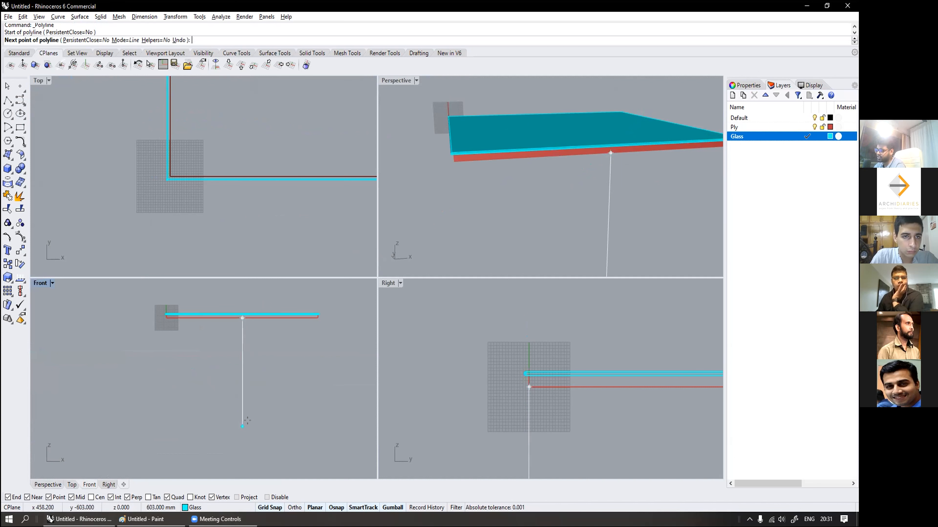
{"action": "scroll", "coordinate": [248, 371], "scroll_direction": "down", "scroll_amount": 2}
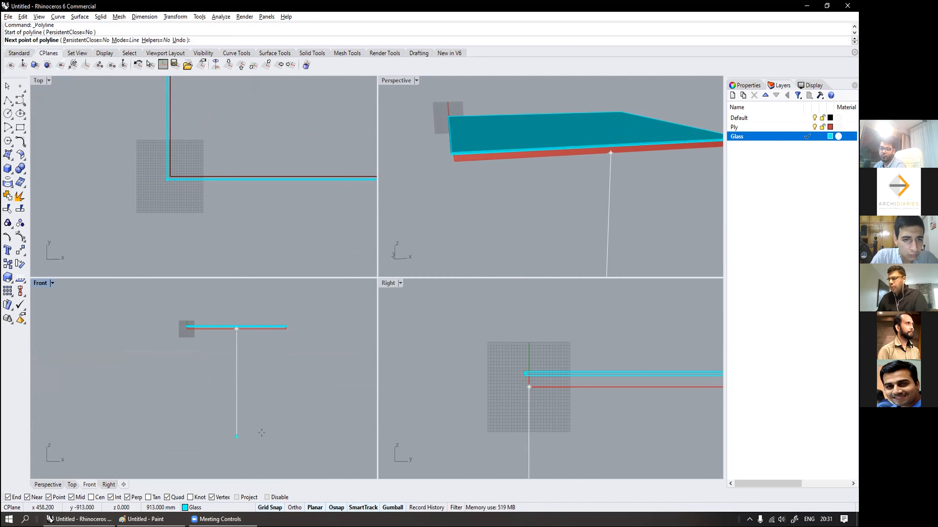
{"action": "type", "text": "29"}
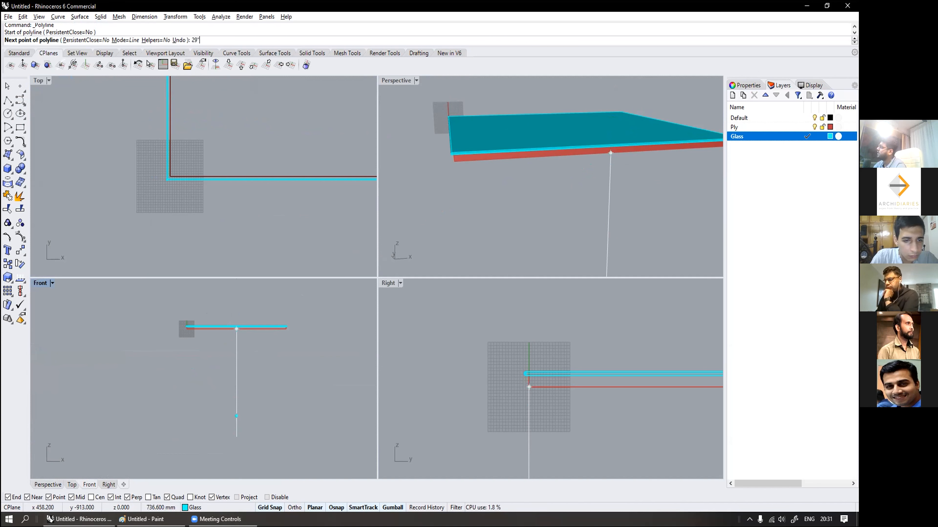
{"action": "key", "text": "Return"}
Step: Examine the vertical height line's proportions against the tabletop in the front view
{"action": "scroll", "coordinate": [242, 382], "scroll_direction": "up", "scroll_amount": 1}
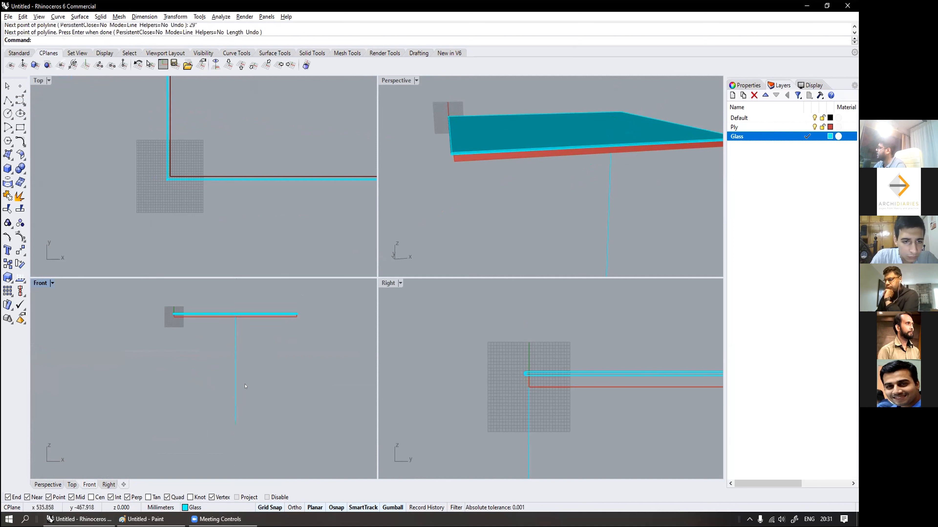
{"action": "scroll", "coordinate": [239, 373], "scroll_direction": "up", "scroll_amount": 2}
{"action": "left_click", "coordinate": [233, 373]}
{"action": "scroll", "coordinate": [313, 300], "scroll_direction": "down", "scroll_amount": 2}
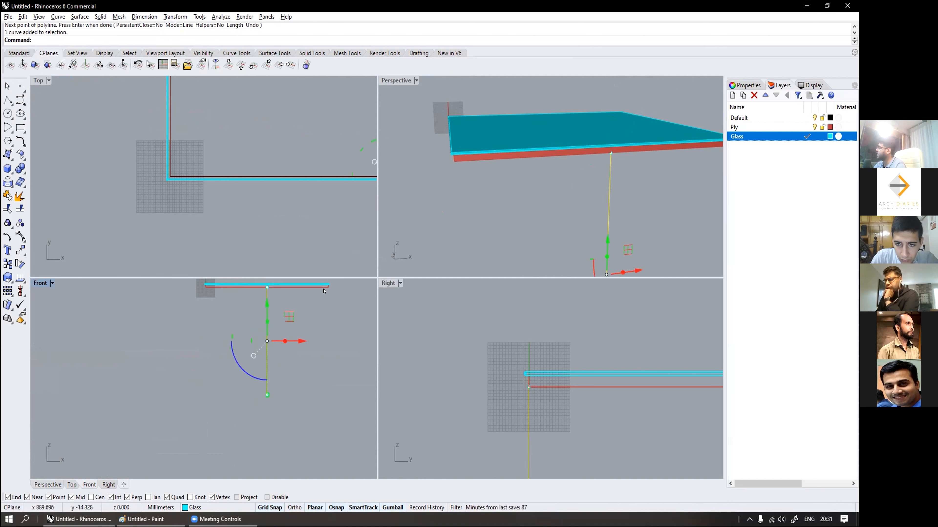
{"action": "scroll", "coordinate": [310, 302], "scroll_direction": "down", "scroll_amount": 1}
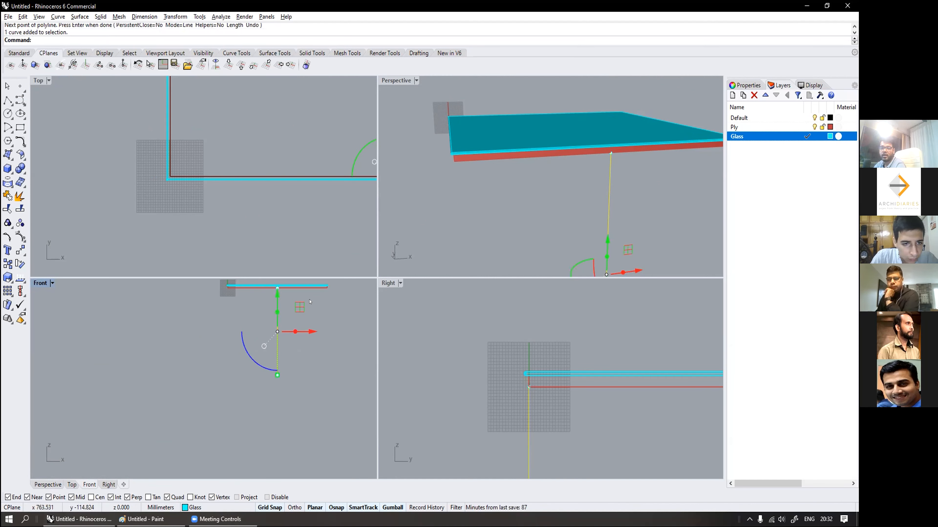
{"action": "scroll", "coordinate": [301, 329], "scroll_direction": "up", "scroll_amount": 1}
{"action": "right_click_drag", "start_coordinate": [302, 330], "coordinate": [243, 383]}
{"action": "scroll", "coordinate": [216, 339], "scroll_direction": "down", "scroll_amount": 4}
{"action": "left_click", "coordinate": [216, 340]}
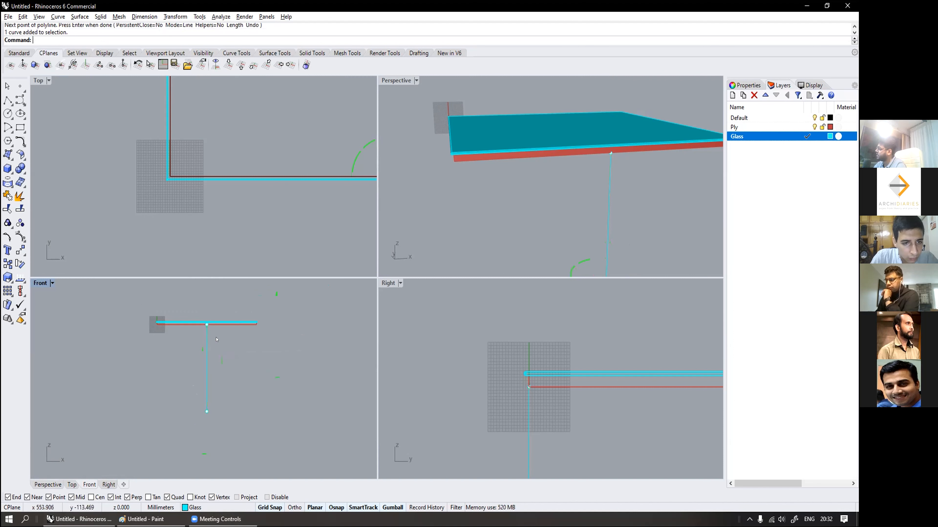
{"action": "scroll", "coordinate": [216, 356], "scroll_direction": "up", "scroll_amount": 1}
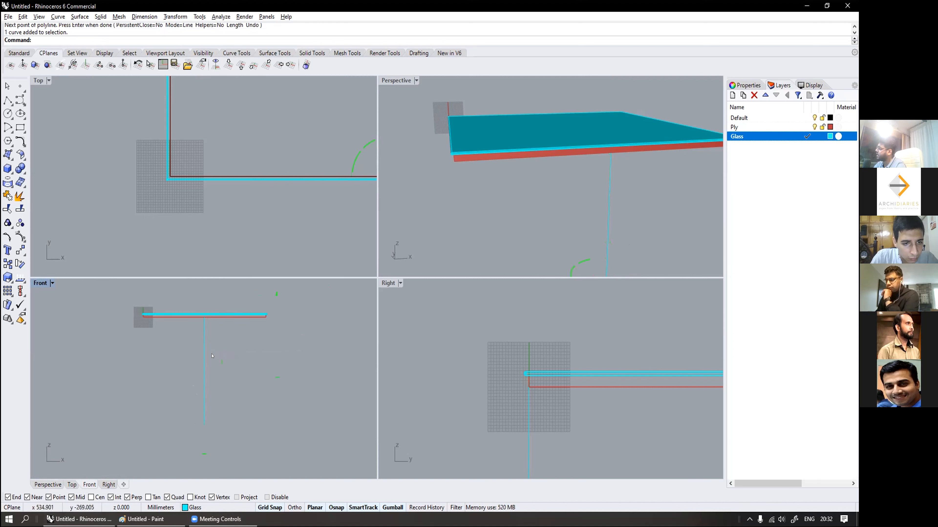
Step: Draw a rectangle below the tabletop in the front view, starting at the height line's upper end and matching its length
{"action": "left_click", "coordinate": [20, 128]}
{"action": "left_click", "coordinate": [201, 316]}
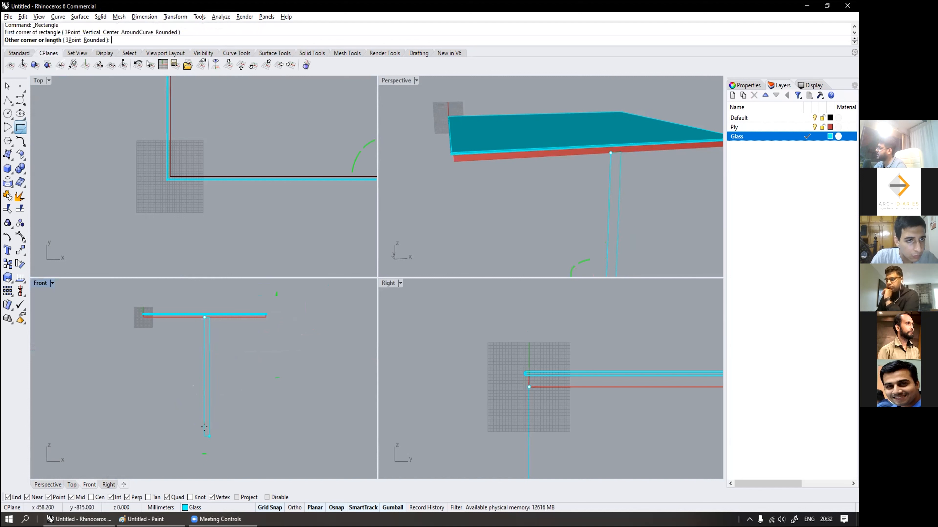
{"action": "left_click", "coordinate": [250, 418]}
{"action": "right_click_drag", "start_coordinate": [634, 188], "coordinate": [565, 126]}
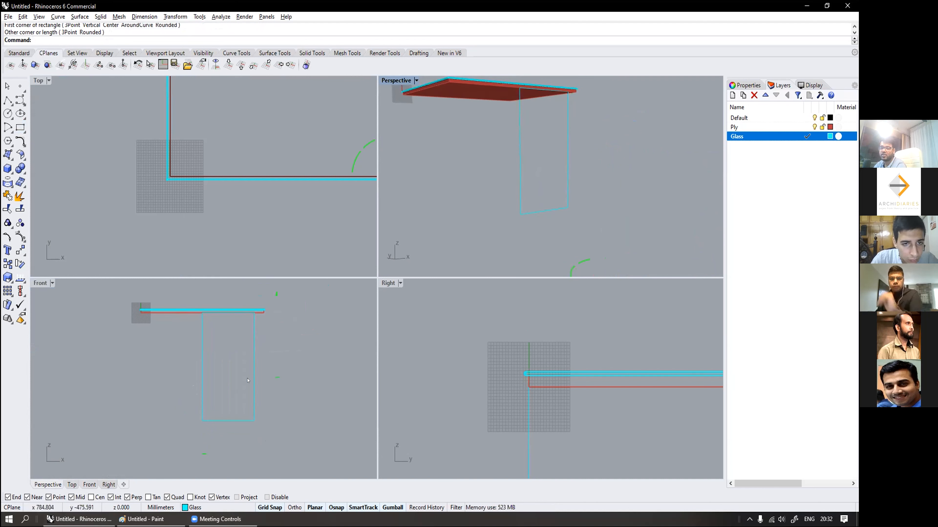
Step: Delete the vertical height line that coincides with one side of the rectangle
{"action": "left_click", "coordinate": [203, 401]}
{"action": "key", "text": "Return"}
{"action": "key", "text": "Delete"}
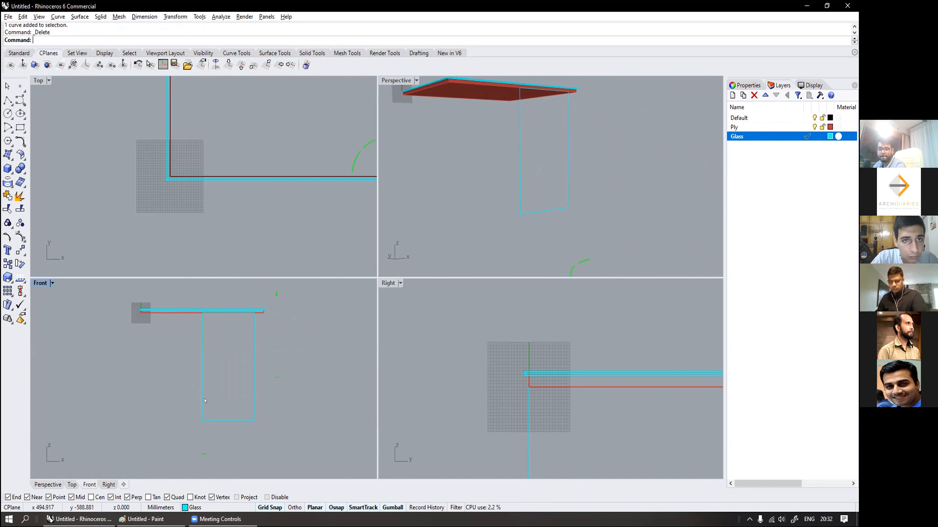
Step: Maximize the front view and move the rectangle horizontally along X until it stands clear of the tabletop
{"action": "scroll", "coordinate": [198, 351], "scroll_direction": "up", "scroll_amount": 2}
{"action": "right_click_drag", "start_coordinate": [198, 351], "coordinate": [190, 276]}
{"action": "scroll", "coordinate": [218, 360], "scroll_direction": "down", "scroll_amount": 5}
{"action": "double_click", "coordinate": [40, 283]}
{"action": "scroll", "coordinate": [86, 304], "scroll_direction": "down", "scroll_amount": 3}
{"action": "scroll", "coordinate": [245, 181], "scroll_direction": "up", "scroll_amount": 6}
{"action": "scroll", "coordinate": [393, 232], "scroll_direction": "down", "scroll_amount": 2}
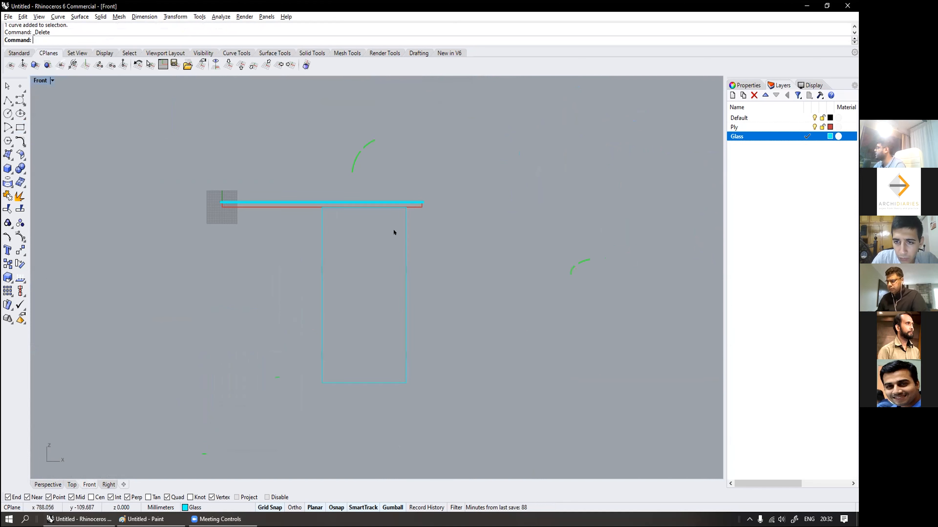
{"action": "left_click", "coordinate": [406, 255]}
{"action": "right_click_drag", "start_coordinate": [427, 270], "coordinate": [224, 270]}
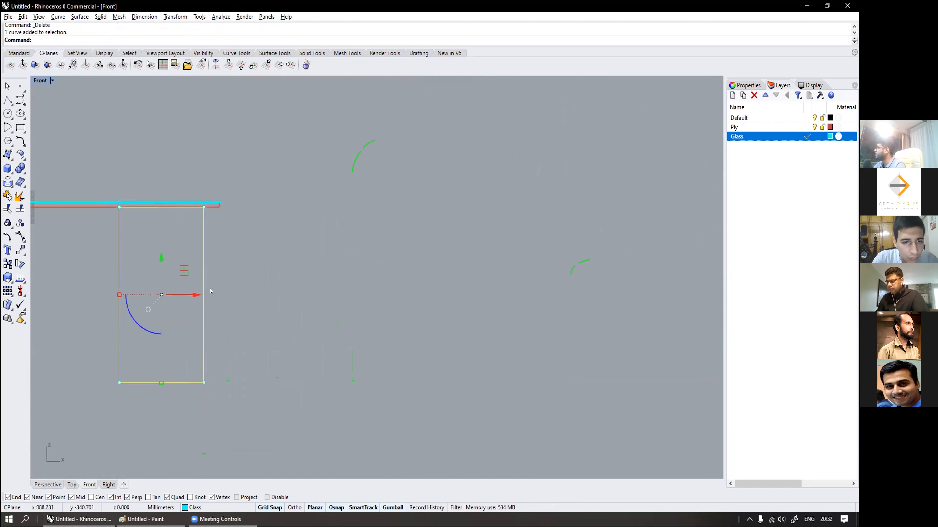
{"action": "left_click_drag", "start_coordinate": [199, 294], "coordinate": [413, 294]}
{"action": "left_click", "coordinate": [397, 301]}
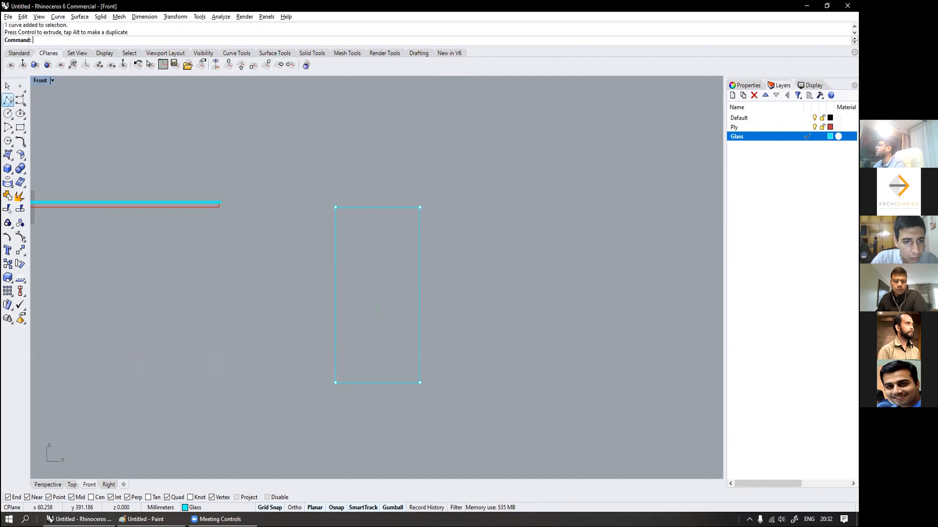
{"action": "left_click", "coordinate": [11, 104]}
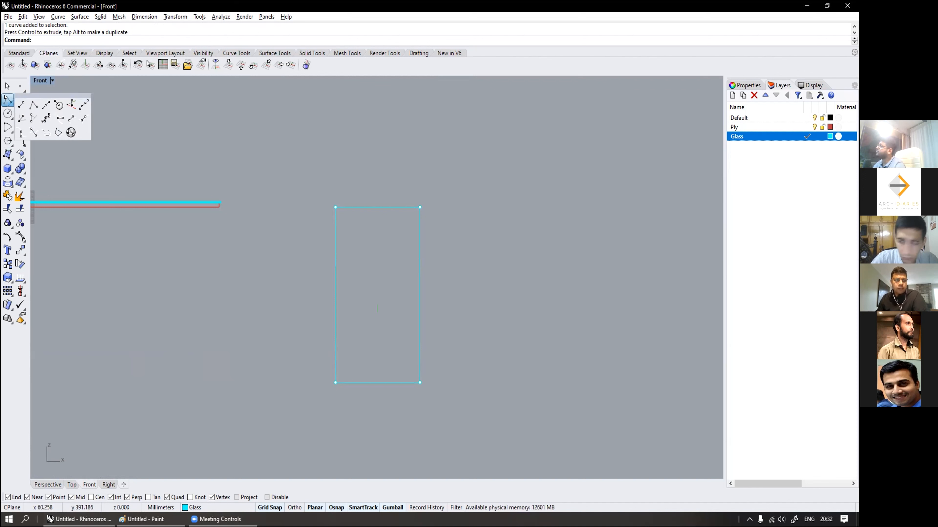
{"action": "left_click", "coordinate": [33, 106]}
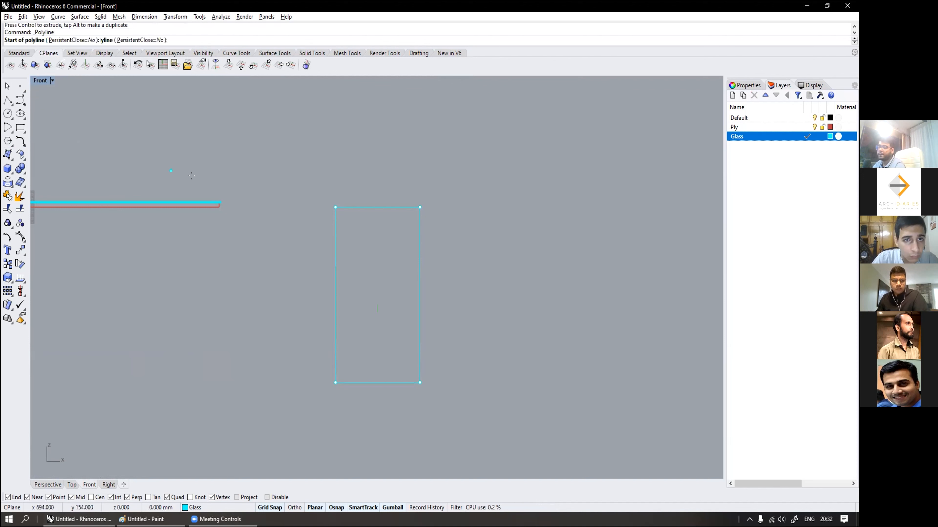
{"action": "scroll", "coordinate": [399, 201], "scroll_direction": "up", "scroll_amount": 1}
{"action": "left_click", "coordinate": [407, 206]}
{"action": "scroll", "coordinate": [384, 202], "scroll_direction": "up", "scroll_amount": 3}
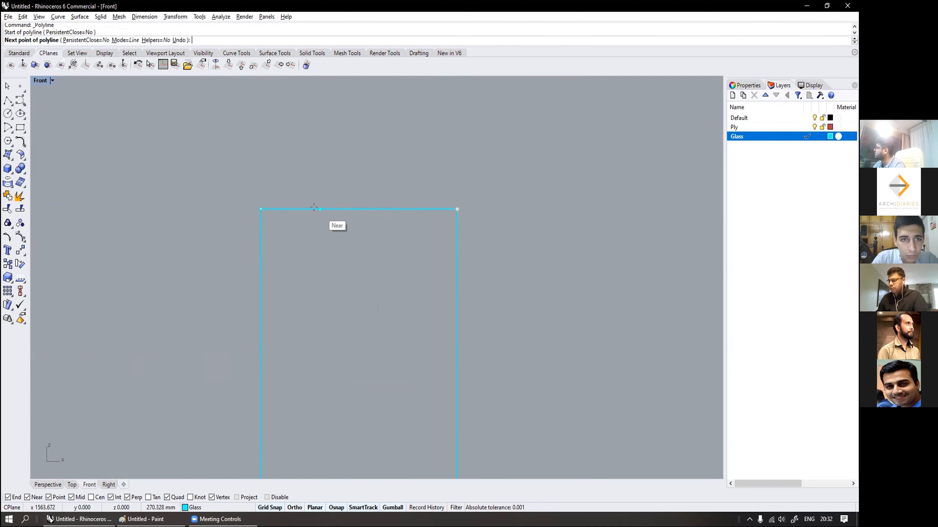
{"action": "left_click", "coordinate": [299, 209]}
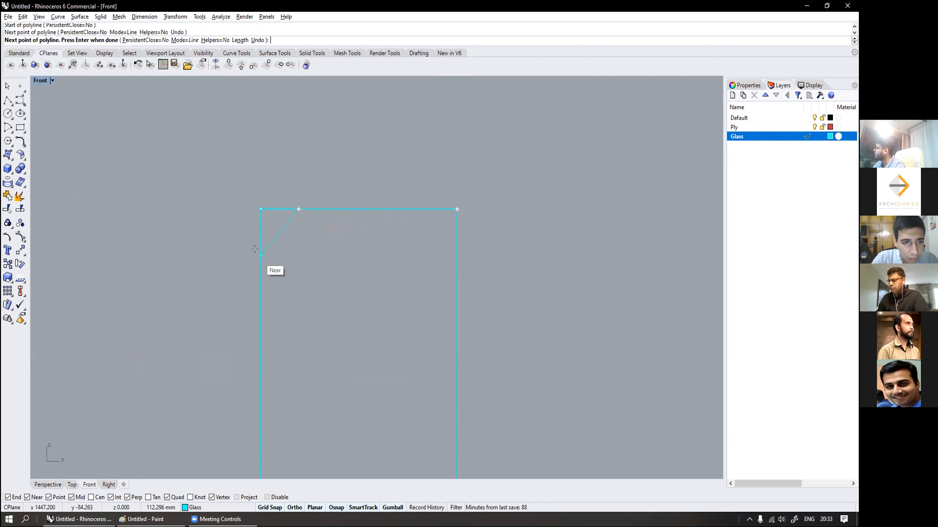
{"action": "left_click", "coordinate": [256, 240]}
{"action": "scroll", "coordinate": [266, 240], "scroll_direction": "down", "scroll_amount": 5}
{"action": "scroll", "coordinate": [264, 243], "scroll_direction": "up", "scroll_amount": 4}
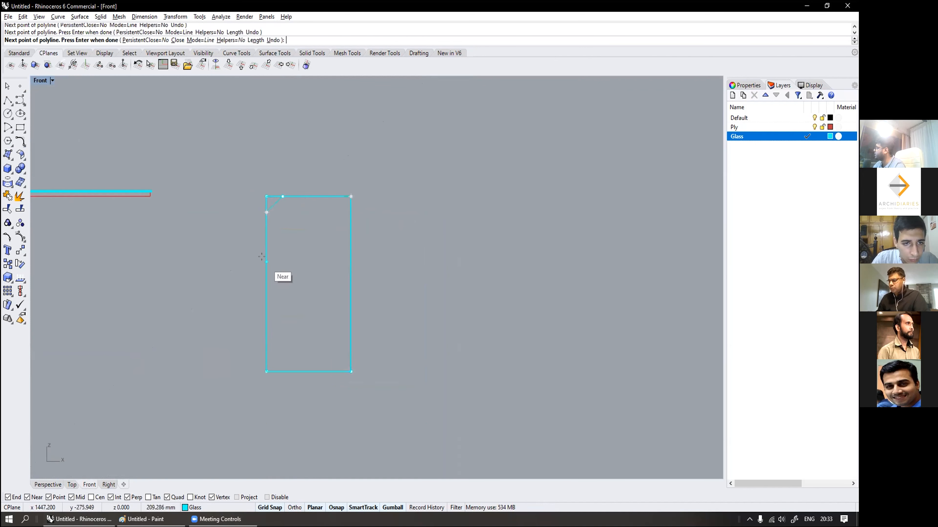
{"action": "key", "text": "ctrl+z"}
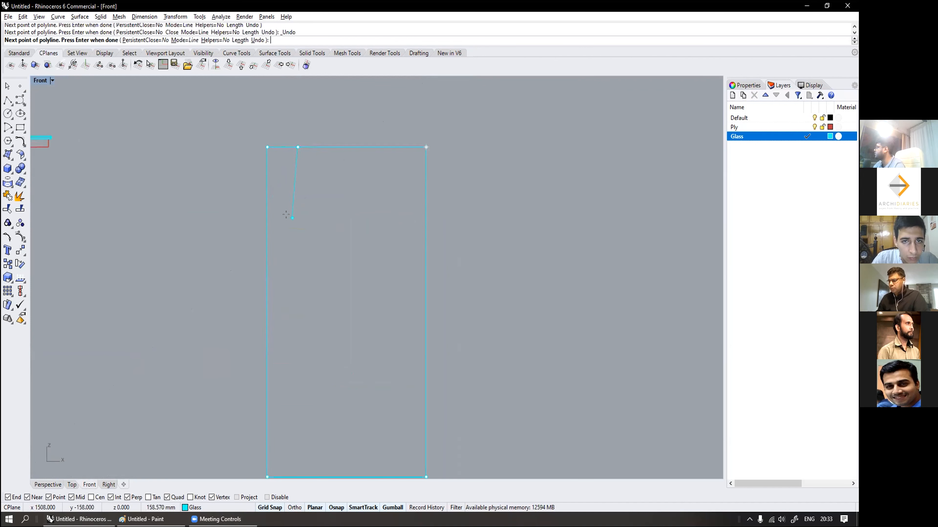
{"action": "key", "text": "ctrl+z"}
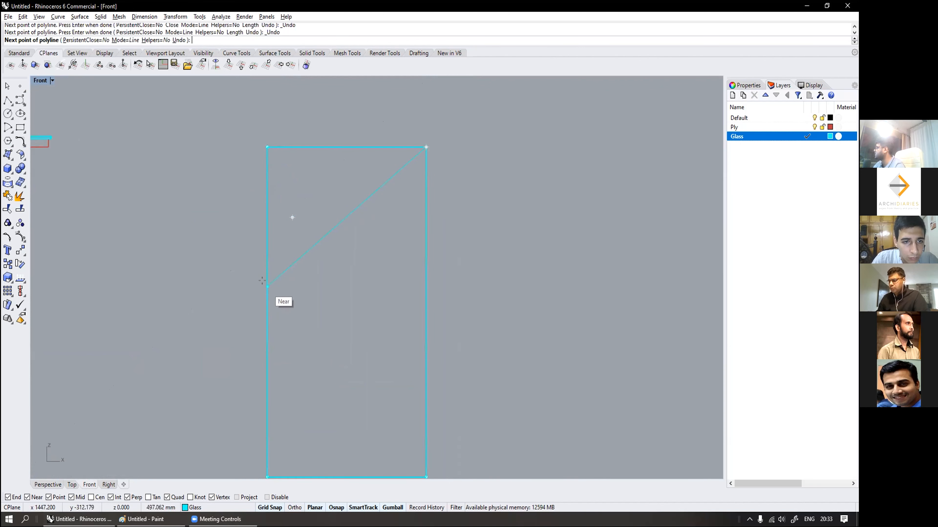
{"action": "left_click", "coordinate": [268, 289]}
{"action": "right_click_drag", "start_coordinate": [283, 319], "coordinate": [262, 239]}
{"action": "scroll", "coordinate": [265, 241], "scroll_direction": "down", "scroll_amount": 2}
{"action": "scroll", "coordinate": [264, 240], "scroll_direction": "up", "scroll_amount": 2}
{"action": "scroll", "coordinate": [265, 241], "scroll_direction": "down", "scroll_amount": 4}
{"action": "key", "text": "Escape"}
Step: Draw a polyline from the rectangle's upper edge through two points on its opposite long side to the lower edge and its adjoining corner
{"action": "key", "text": "Return"}
{"action": "scroll", "coordinate": [317, 143], "scroll_direction": "up", "scroll_amount": 3}
{"action": "left_click", "coordinate": [346, 119]}
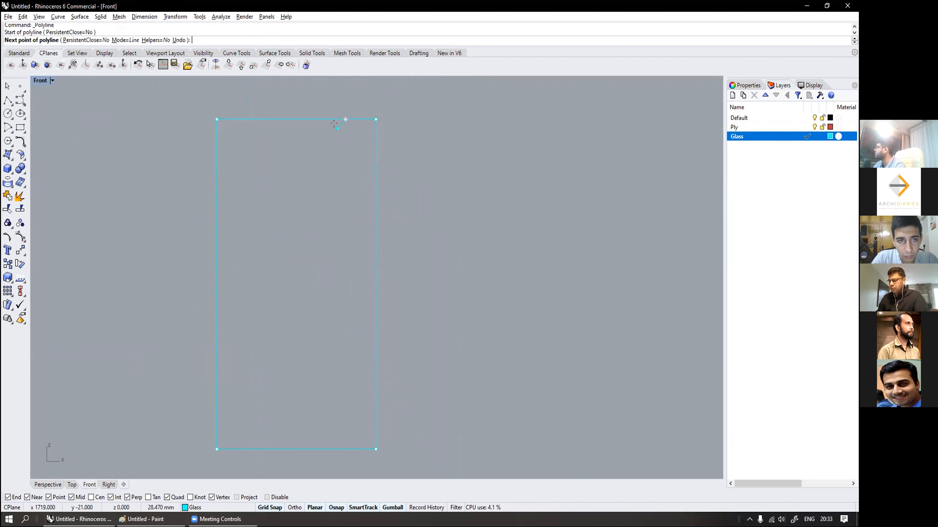
{"action": "left_click", "coordinate": [216, 243]}
{"action": "left_click", "coordinate": [217, 270]}
{"action": "scroll", "coordinate": [236, 282], "scroll_direction": "down", "scroll_amount": 3}
{"action": "scroll", "coordinate": [294, 357], "scroll_direction": "up", "scroll_amount": 3}
{"action": "left_click", "coordinate": [313, 387]}
{"action": "left_click", "coordinate": [328, 388]}
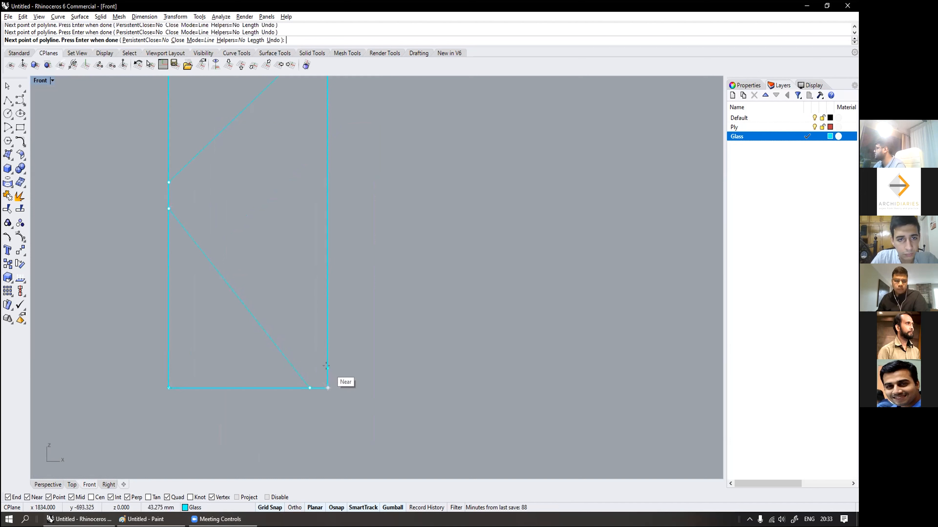
Step: Finish the polyline at an inner point level with the outline's lower bend, about 130 mm inside the rectangle's side
{"action": "scroll", "coordinate": [321, 373], "scroll_direction": "up", "scroll_amount": 6}
{"action": "scroll", "coordinate": [291, 357], "scroll_direction": "down", "scroll_amount": 4}
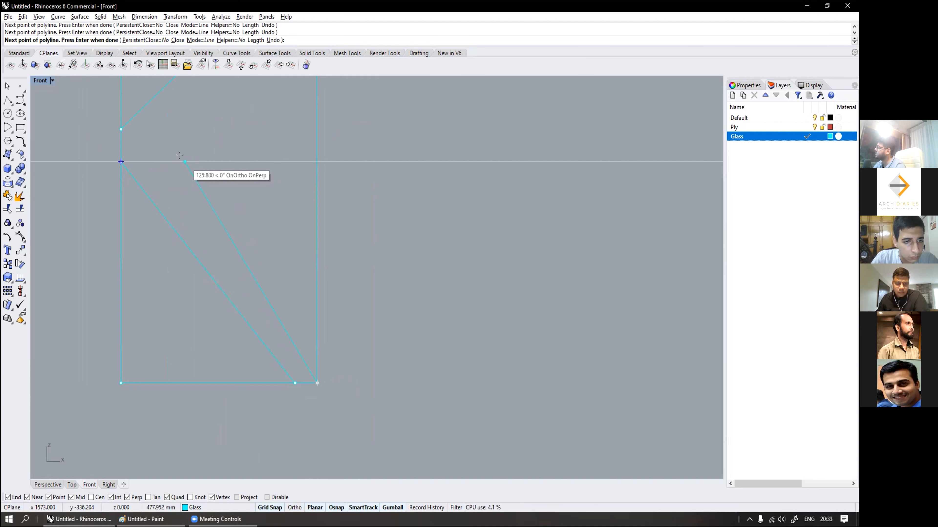
{"action": "right_click_drag", "start_coordinate": [179, 155], "coordinate": [196, 162]}
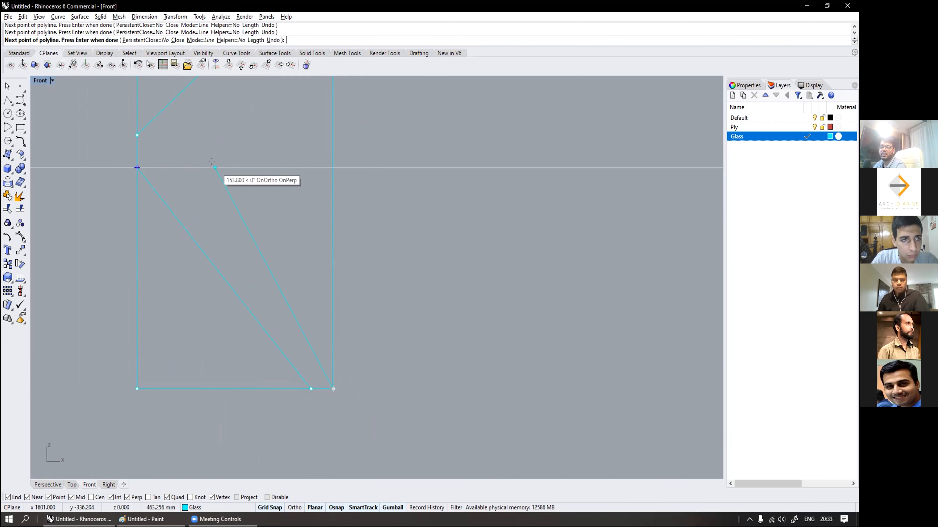
{"action": "right_click_drag", "start_coordinate": [212, 162], "coordinate": [222, 169]}
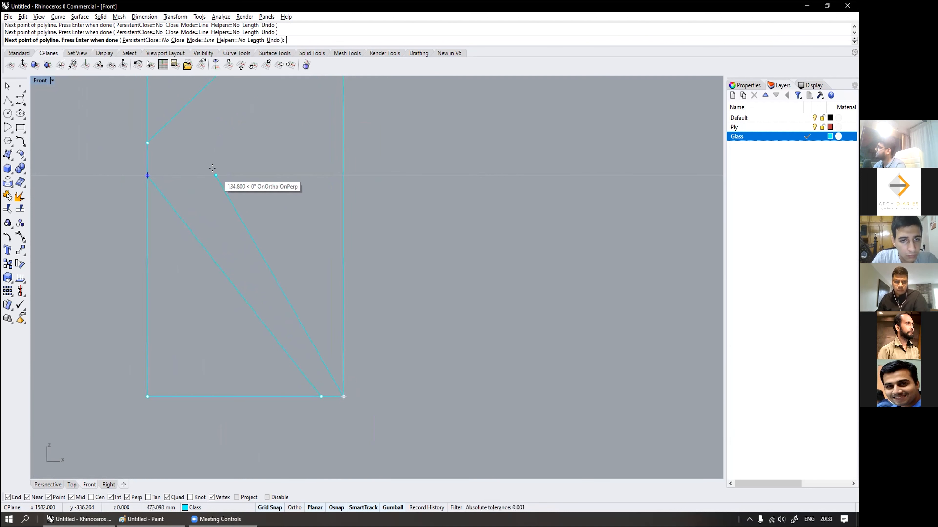
{"action": "left_click", "coordinate": [213, 168]}
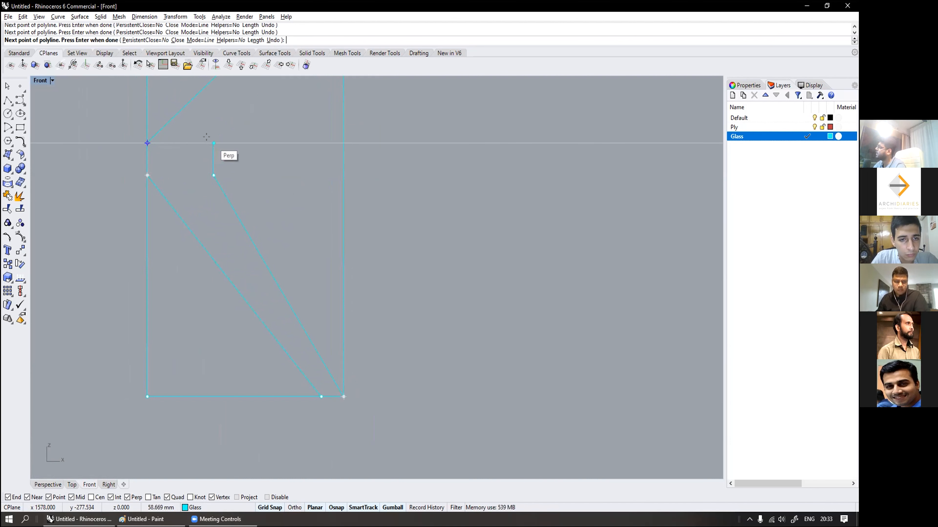
{"action": "right_click_drag", "start_coordinate": [206, 137], "coordinate": [210, 216]}
{"action": "key", "text": "Return"}
Step: Draw a second polyline from that inner point up level with the upper bend, to the rectangle's far side, its upper corner and the first polyline's start
{"action": "key", "text": "Return"}
{"action": "left_click", "coordinate": [213, 251]}
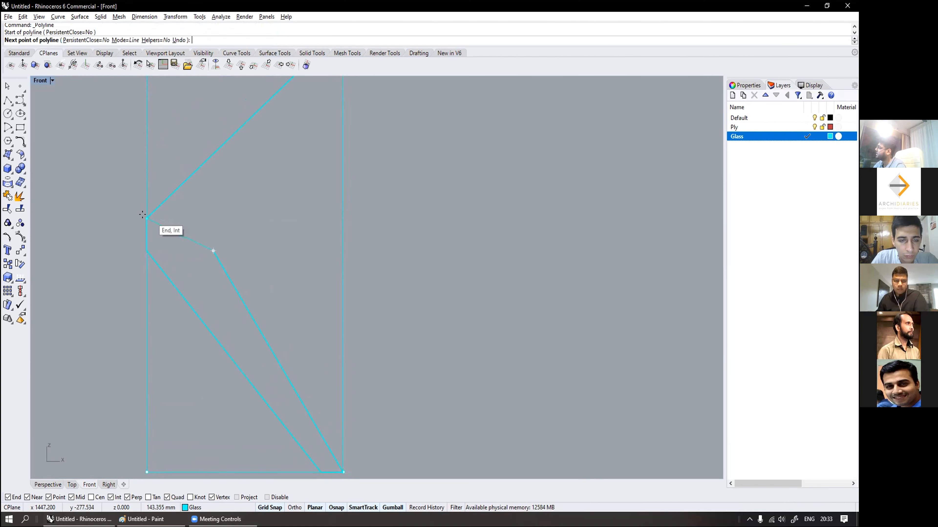
{"action": "left_click", "coordinate": [213, 217]}
{"action": "scroll", "coordinate": [213, 211], "scroll_direction": "down", "scroll_amount": 2}
{"action": "scroll", "coordinate": [286, 141], "scroll_direction": "up", "scroll_amount": 1}
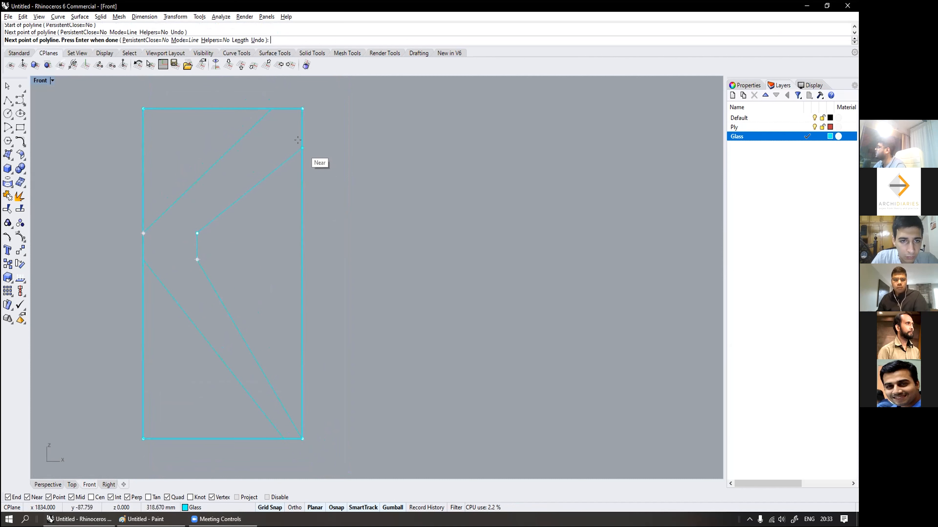
{"action": "left_click", "coordinate": [298, 162]}
{"action": "left_click", "coordinate": [303, 110]}
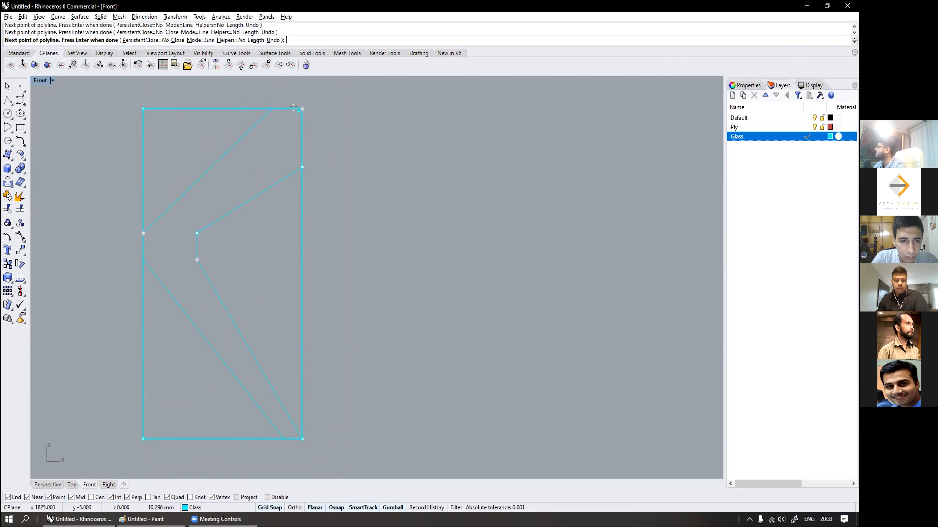
{"action": "left_click", "coordinate": [270, 108]}
{"action": "key", "text": "Return"}
Step: Join the two polylines into one closed leg outline
{"action": "left_click", "coordinate": [280, 181]}
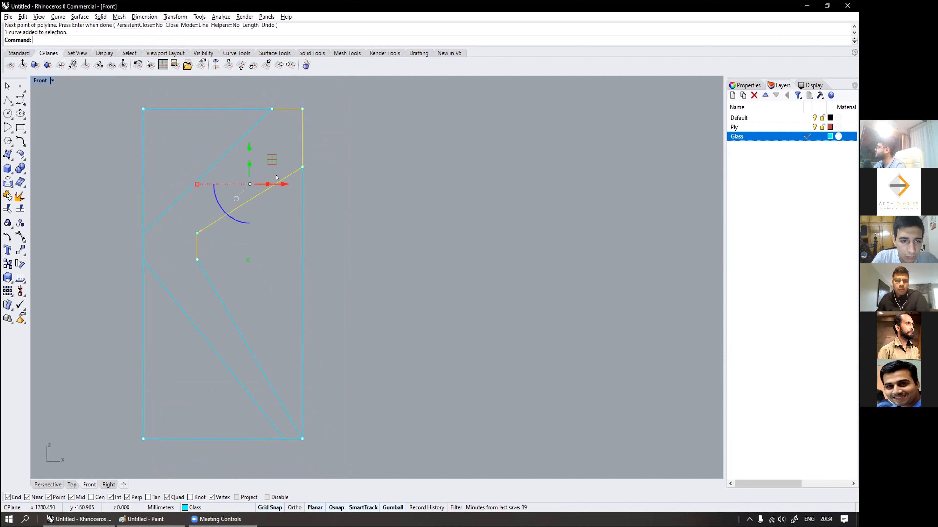
{"action": "left_click", "coordinate": [239, 139]}
{"action": "left_click", "coordinate": [283, 180], "text": "shift"}
{"action": "left_click", "coordinate": [276, 183]}
{"action": "left_click", "coordinate": [243, 138], "text": "shift"}
{"action": "key", "text": "ctrl+j"}
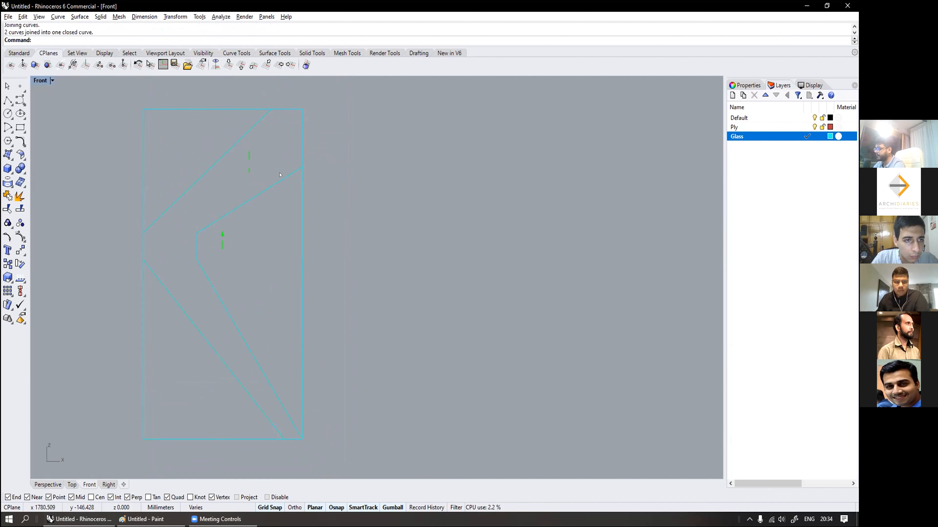
{"action": "left_click", "coordinate": [202, 270]}
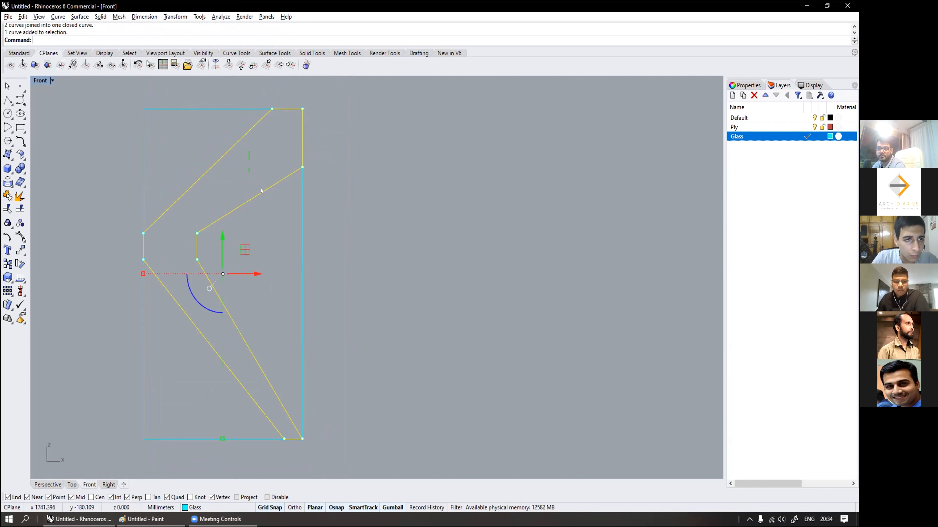
{"action": "left_click", "coordinate": [337, 164]}
Step: Maximize the Perspective view and delete the construction rectangle around the leg outline
{"action": "scroll", "coordinate": [337, 163], "scroll_direction": "down", "scroll_amount": 4}
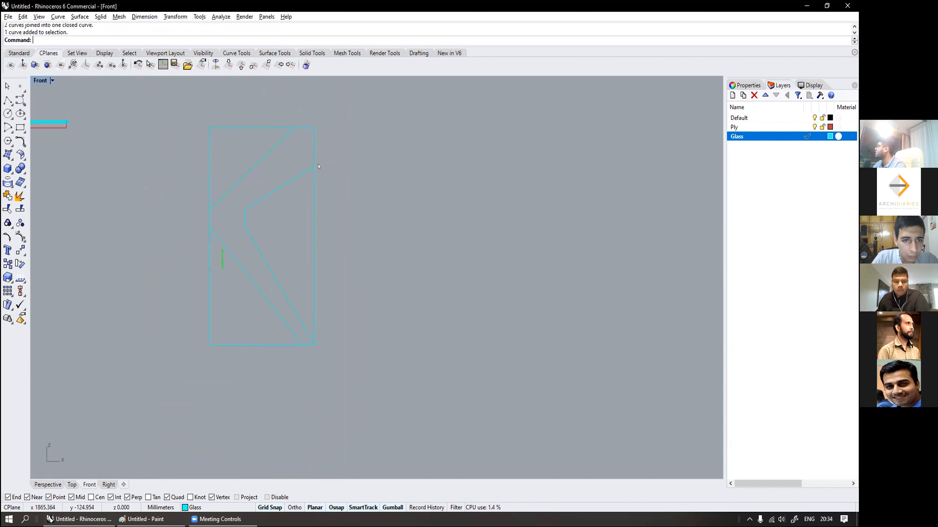
{"action": "key", "text": "ctrl+m"}
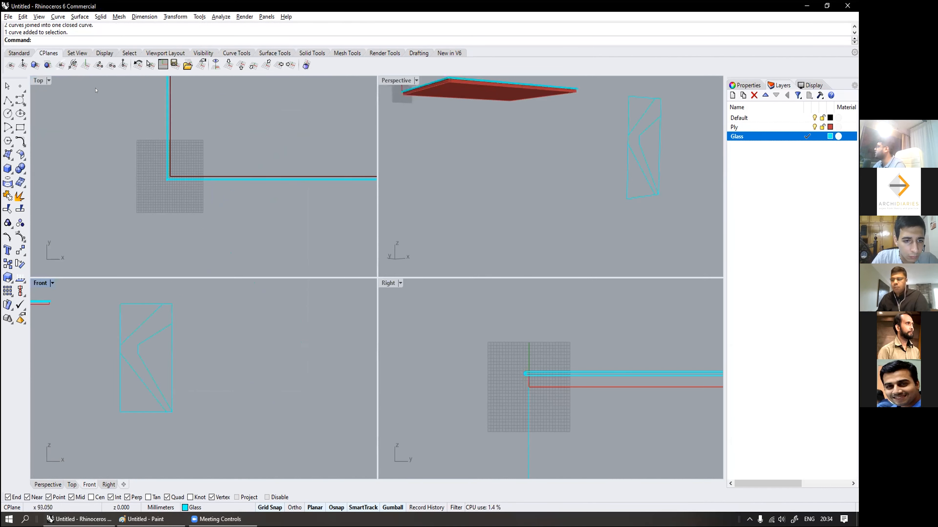
{"action": "double_click", "coordinate": [396, 80]}
{"action": "right_click_drag", "start_coordinate": [366, 165], "coordinate": [391, 249]}
{"action": "left_click", "coordinate": [386, 252]}
{"action": "scroll", "coordinate": [386, 250], "scroll_direction": "down", "scroll_amount": 8}
{"action": "key", "text": "Delete"}
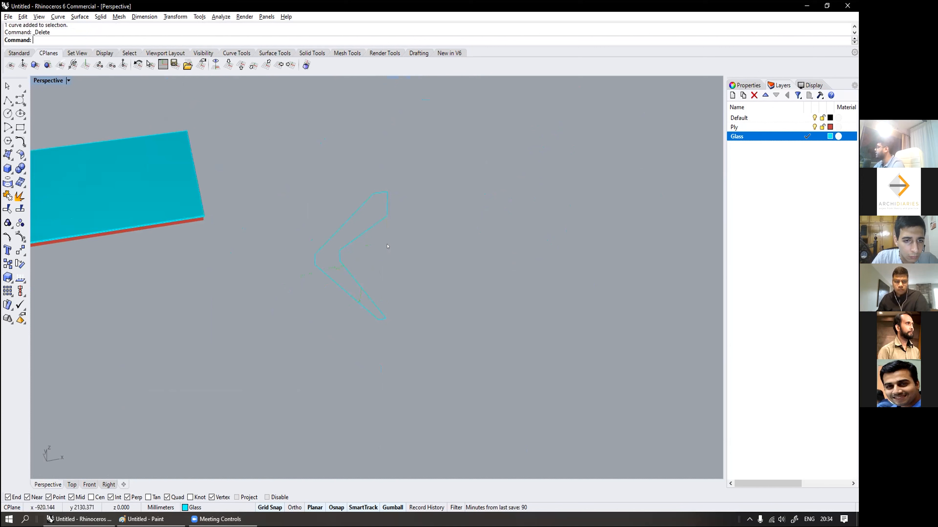
{"action": "scroll", "coordinate": [387, 249], "scroll_direction": "down", "scroll_amount": 2}
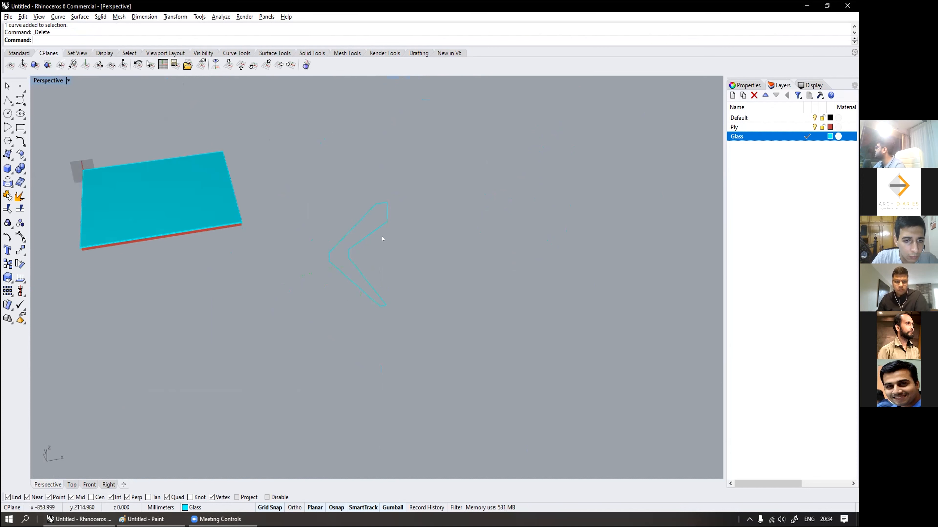
Step: Try assigning the closed leg outline to the Ply layer, and undo that layer change
{"action": "scroll", "coordinate": [332, 269], "scroll_direction": "up", "scroll_amount": 2}
{"action": "right_click_drag", "start_coordinate": [332, 269], "coordinate": [363, 255]}
{"action": "scroll", "coordinate": [383, 231], "scroll_direction": "up", "scroll_amount": 5}
{"action": "left_click", "coordinate": [394, 215]}
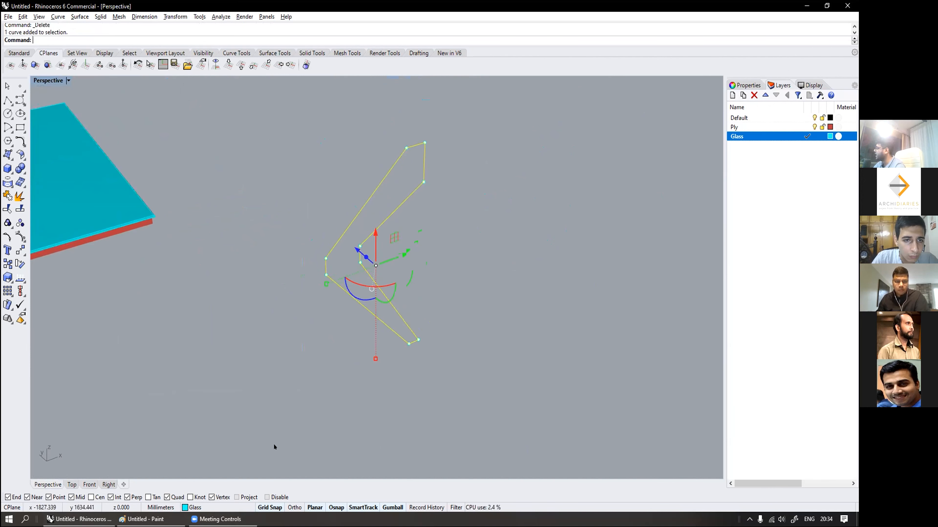
{"action": "left_click", "coordinate": [223, 510]}
{"action": "left_click", "coordinate": [194, 489]}
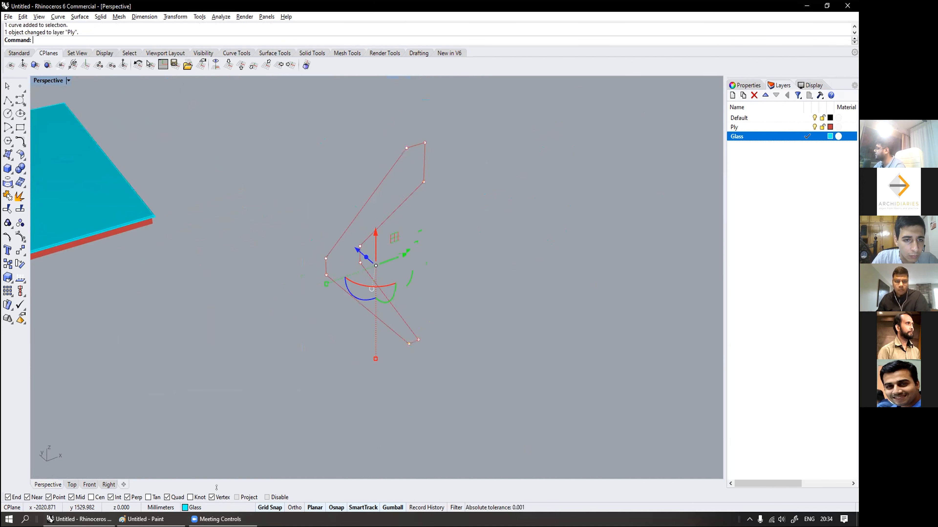
{"action": "key", "text": "ctrl+z"}
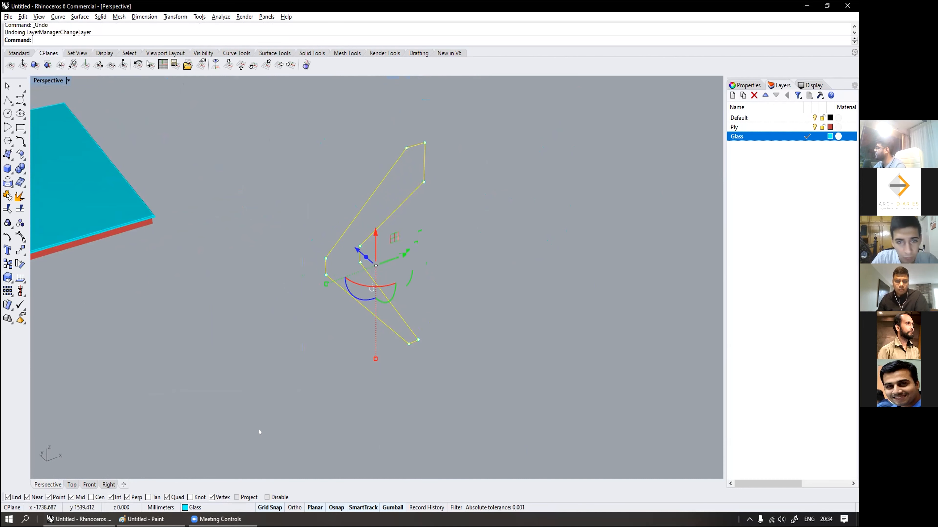
{"action": "key", "text": "Escape"}
Step: Make Ply the current layer and extrude the closed leg outline 36 mm as a solid
{"action": "scroll", "coordinate": [349, 343], "scroll_direction": "down", "scroll_amount": 6}
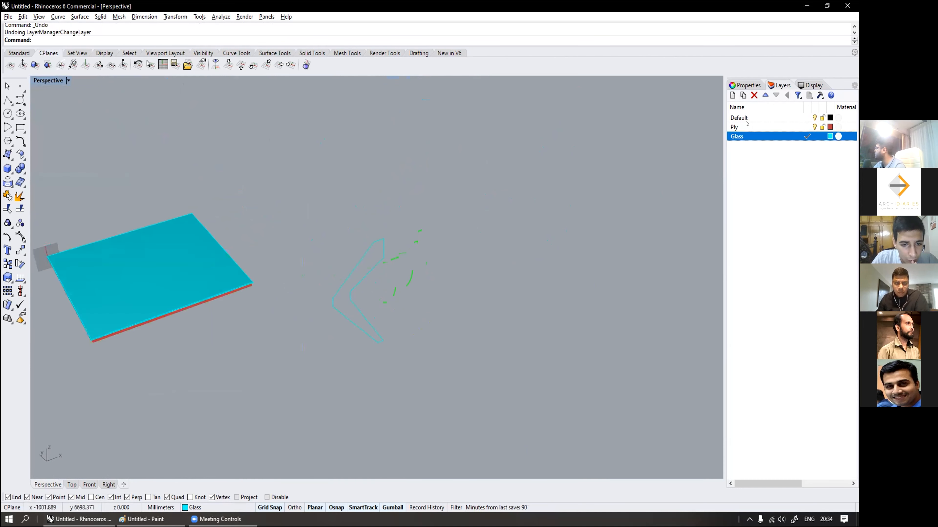
{"action": "double_click", "coordinate": [790, 127]}
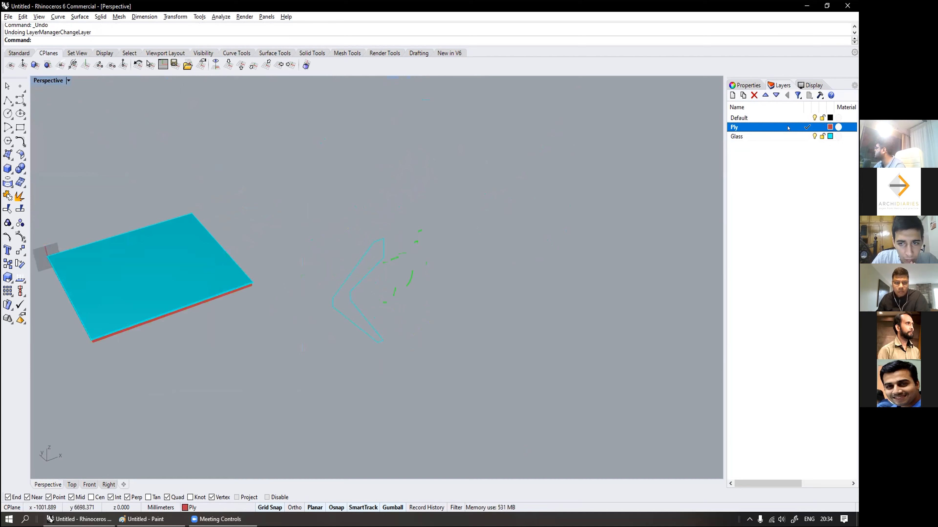
{"action": "scroll", "coordinate": [325, 300], "scroll_direction": "up", "scroll_amount": 2}
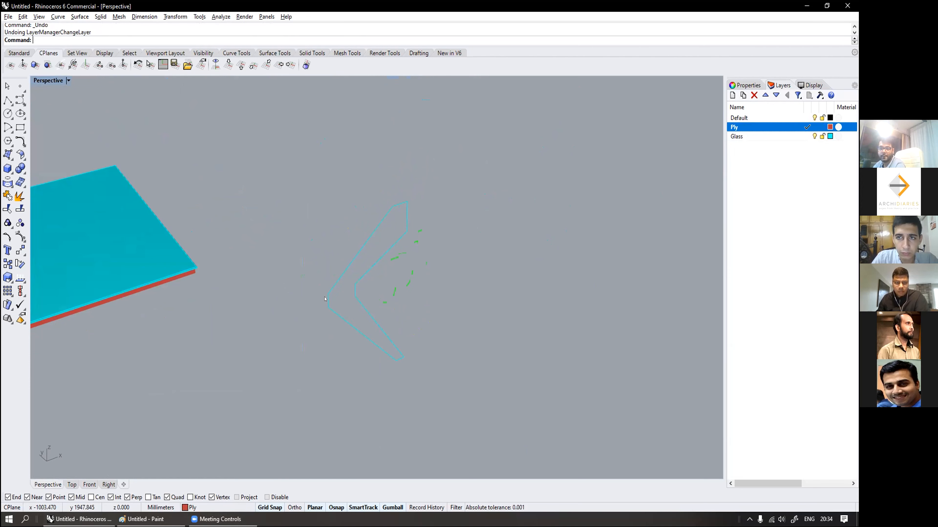
{"action": "left_click", "coordinate": [325, 298]}
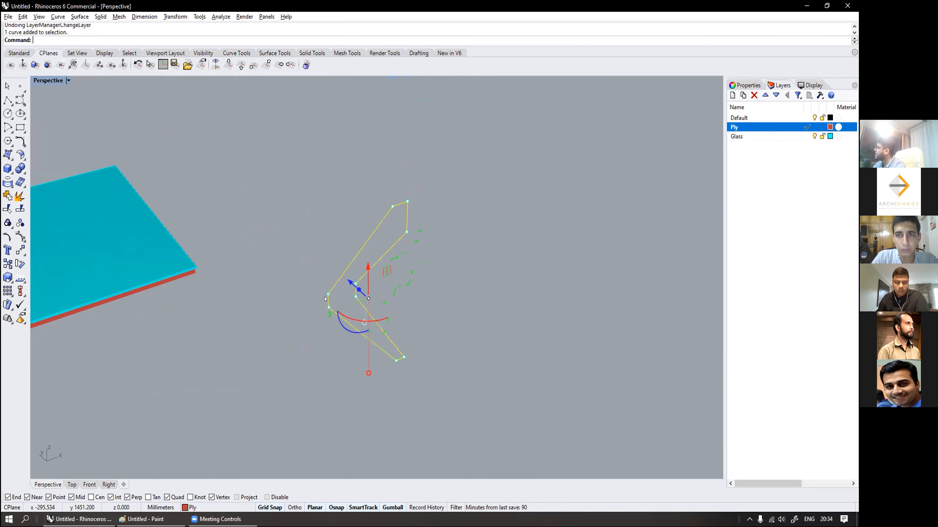
{"action": "type", "text": "ex"}
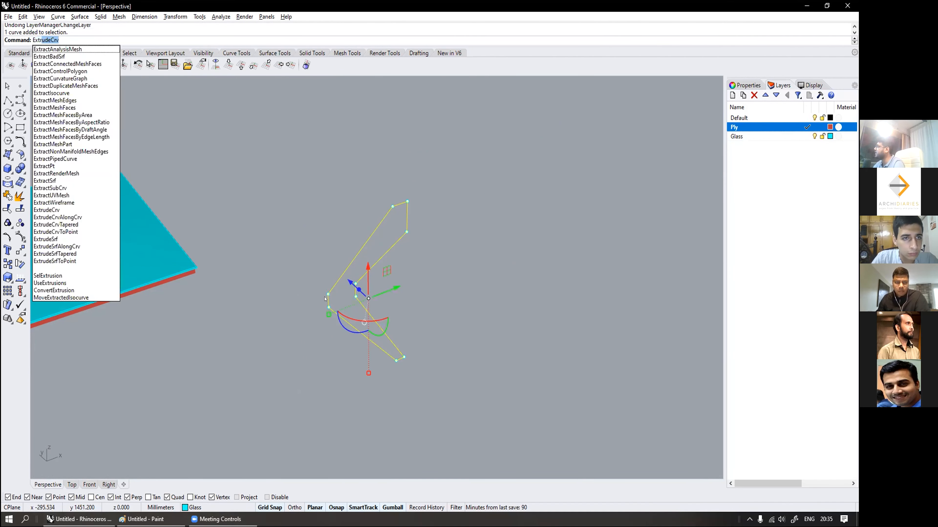
{"action": "key", "text": "Return"}
{"action": "type", "text": "36"}
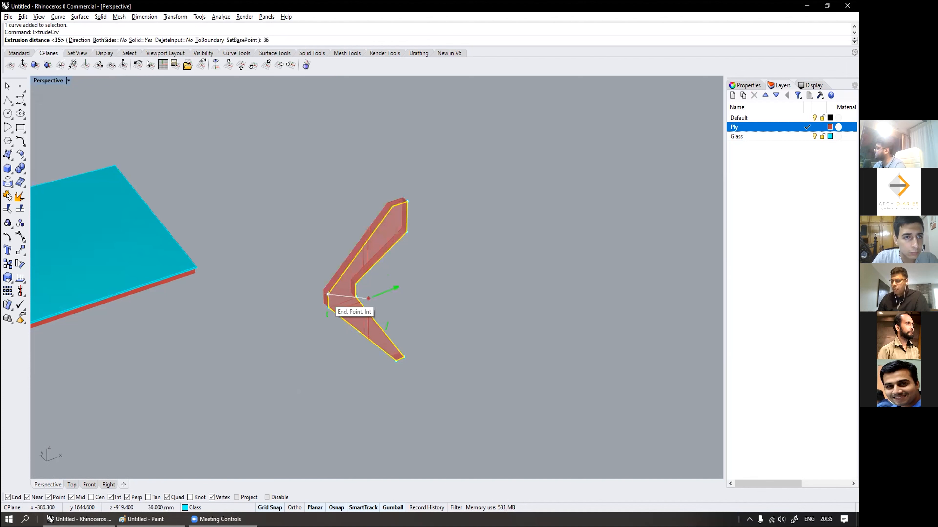
{"action": "key", "text": "Return"}
Step: Delete the leftover Glass-layer outline curve from the extruded leg
{"action": "scroll", "coordinate": [329, 295], "scroll_direction": "up", "scroll_amount": 4}
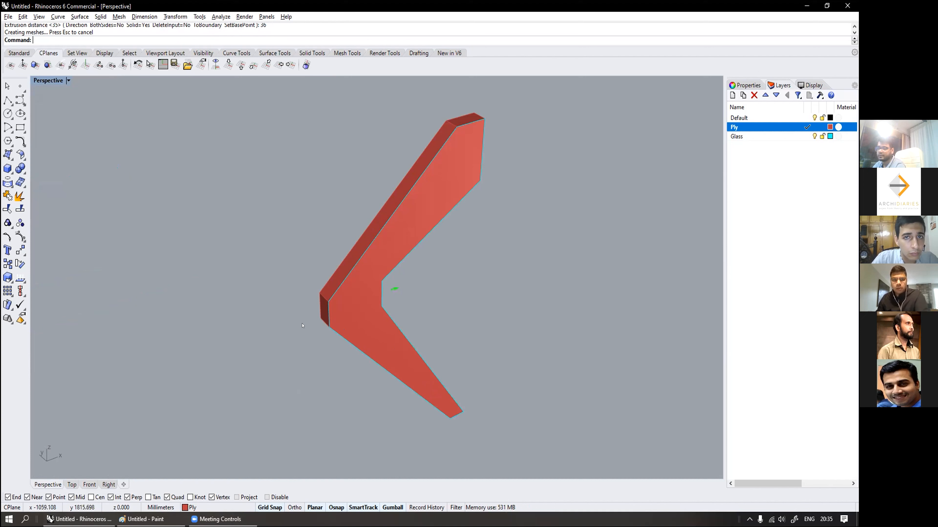
{"action": "left_click", "coordinate": [334, 294]}
{"action": "left_click", "coordinate": [336, 294]}
{"action": "key", "text": "Delete"}
{"action": "scroll", "coordinate": [336, 294], "scroll_direction": "down", "scroll_amount": 10}
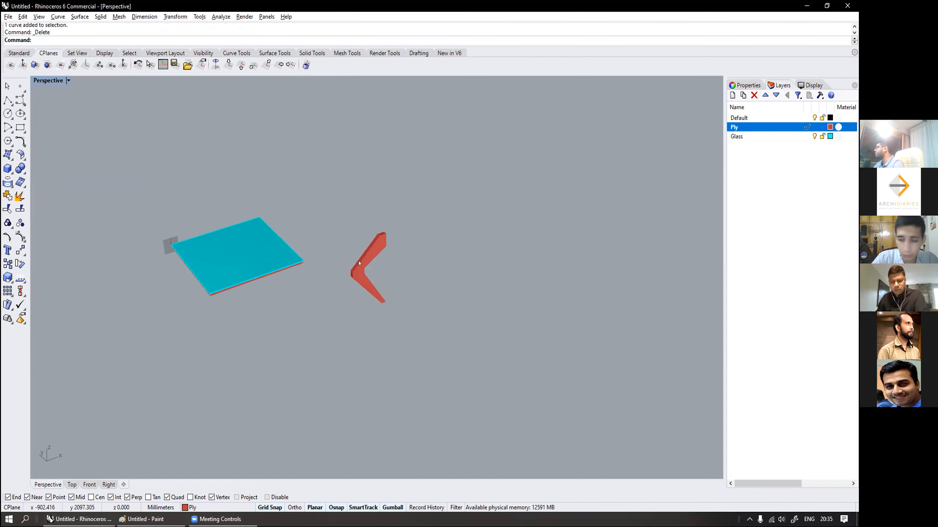
{"action": "right_click_drag", "start_coordinate": [311, 279], "coordinate": [267, 237]}
{"action": "left_click", "coordinate": [8, 100]}
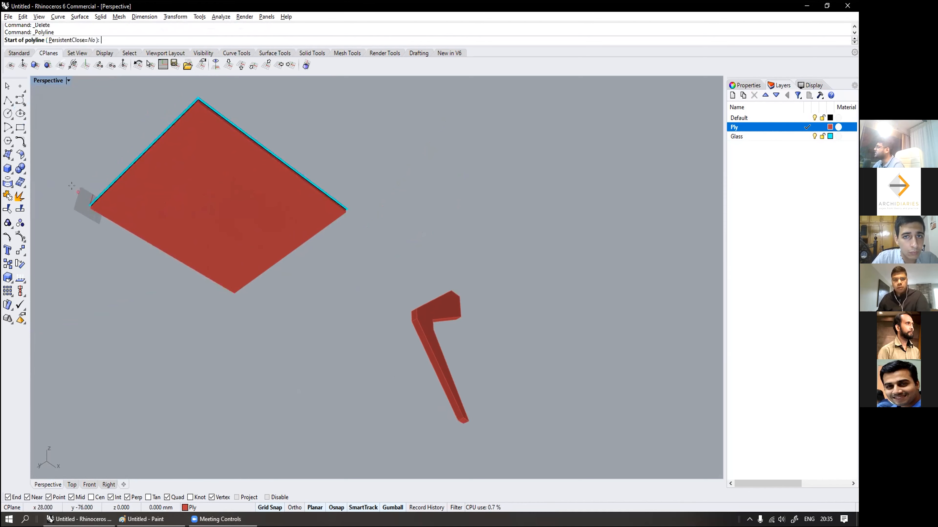
{"action": "scroll", "coordinate": [73, 183], "scroll_direction": "up", "scroll_amount": 4}
{"action": "left_click", "coordinate": [114, 236]}
{"action": "scroll", "coordinate": [107, 234], "scroll_direction": "down", "scroll_amount": 5}
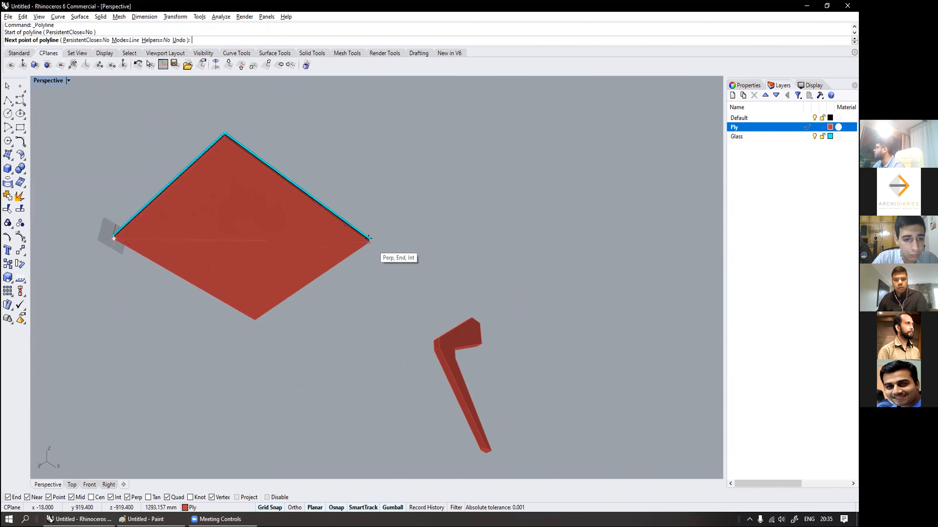
Step: Make Default the current layer and draw a diagonal line between opposite corners of the ply tabletop's underside
{"action": "left_click", "coordinate": [806, 118]}
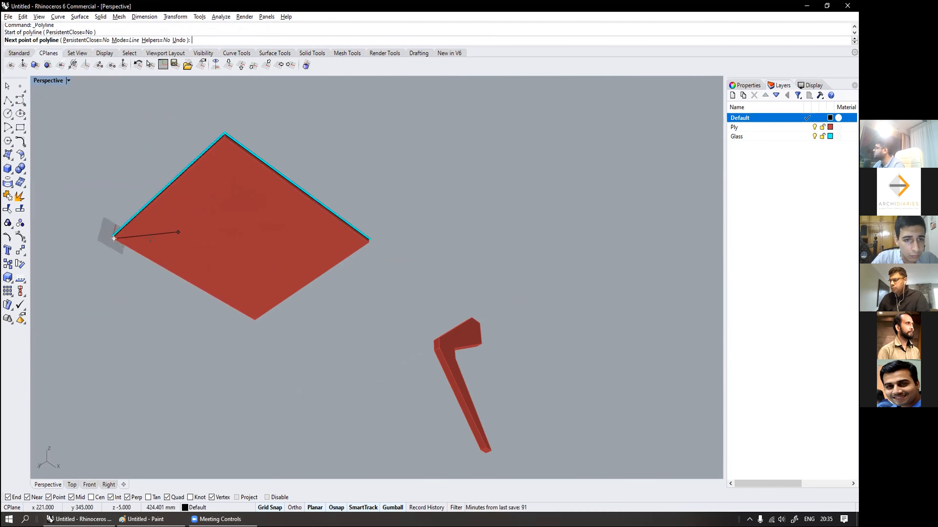
{"action": "key", "text": "Escape"}
{"action": "scroll", "coordinate": [114, 240], "scroll_direction": "up", "scroll_amount": 4}
{"action": "right_click", "coordinate": [107, 230]}
{"action": "left_click", "coordinate": [111, 232]}
{"action": "left_click", "coordinate": [509, 234]}
{"action": "key", "text": "Return"}
Step: Move the leg from the midpoint of its outer bend's upper edge to the middle of the tabletop's diagonal line
{"action": "scroll", "coordinate": [347, 222], "scroll_direction": "down", "scroll_amount": 2}
{"action": "scroll", "coordinate": [347, 223], "scroll_direction": "down", "scroll_amount": 3}
{"action": "right_click_drag", "start_coordinate": [402, 261], "coordinate": [377, 295]}
{"action": "right_click_drag", "start_coordinate": [419, 269], "coordinate": [447, 310]}
{"action": "scroll", "coordinate": [447, 310], "scroll_direction": "up", "scroll_amount": 5}
{"action": "left_click", "coordinate": [448, 317]}
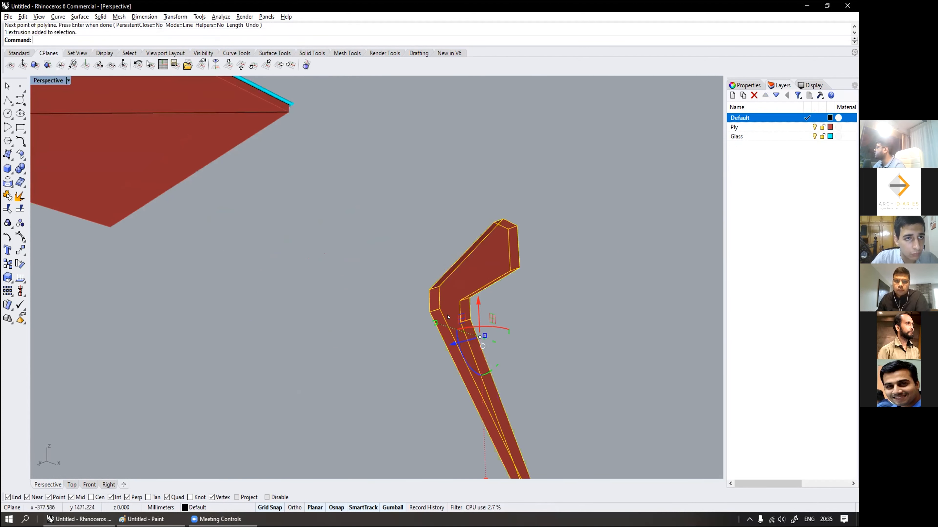
{"action": "type", "text": "m"}
{"action": "key", "text": "Return"}
{"action": "scroll", "coordinate": [440, 308], "scroll_direction": "up", "scroll_amount": 5}
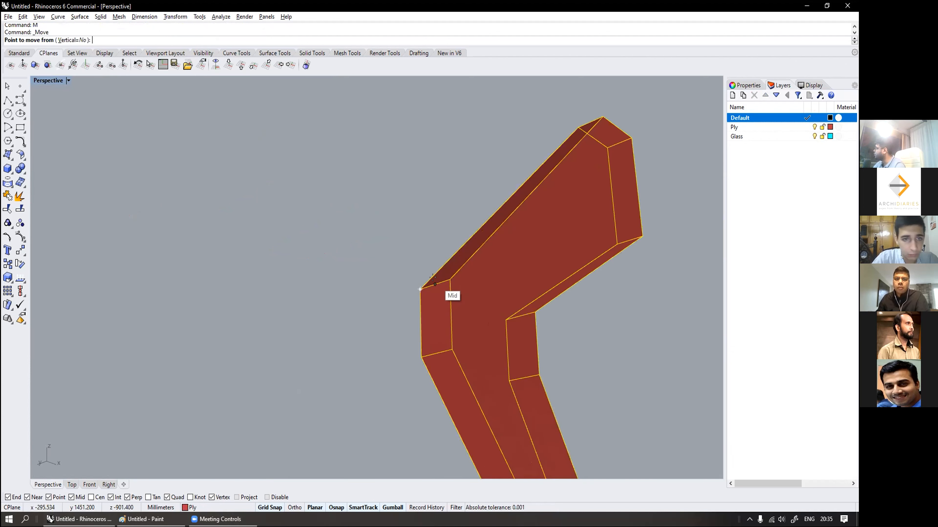
{"action": "left_click", "coordinate": [435, 284]}
{"action": "scroll", "coordinate": [443, 286], "scroll_direction": "down", "scroll_amount": 5}
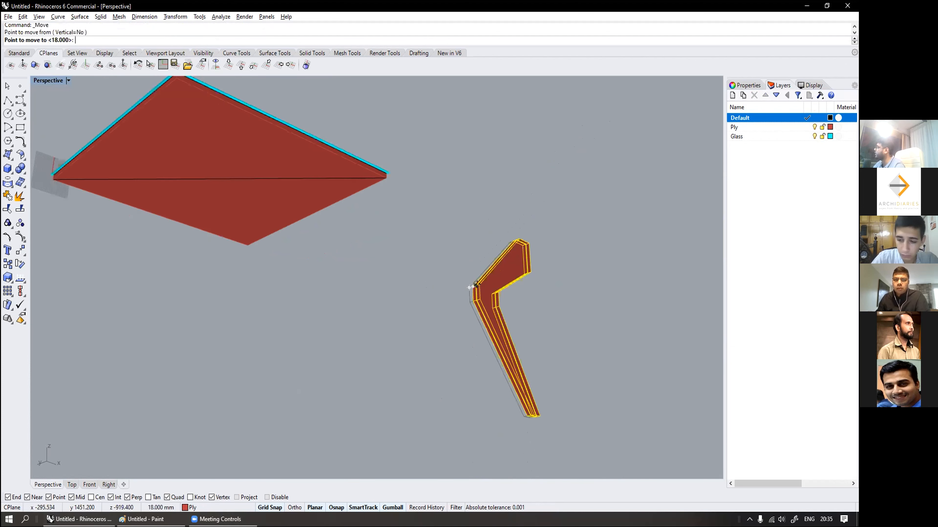
{"action": "left_click", "coordinate": [213, 171]}
{"action": "right_click_drag", "start_coordinate": [266, 272], "coordinate": [284, 265]}
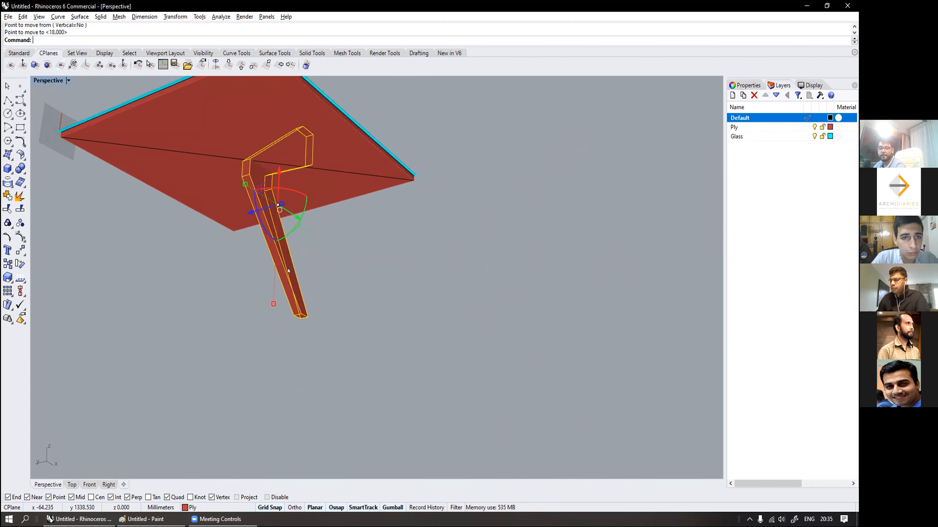
{"action": "scroll", "coordinate": [283, 201], "scroll_direction": "up", "scroll_amount": 5}
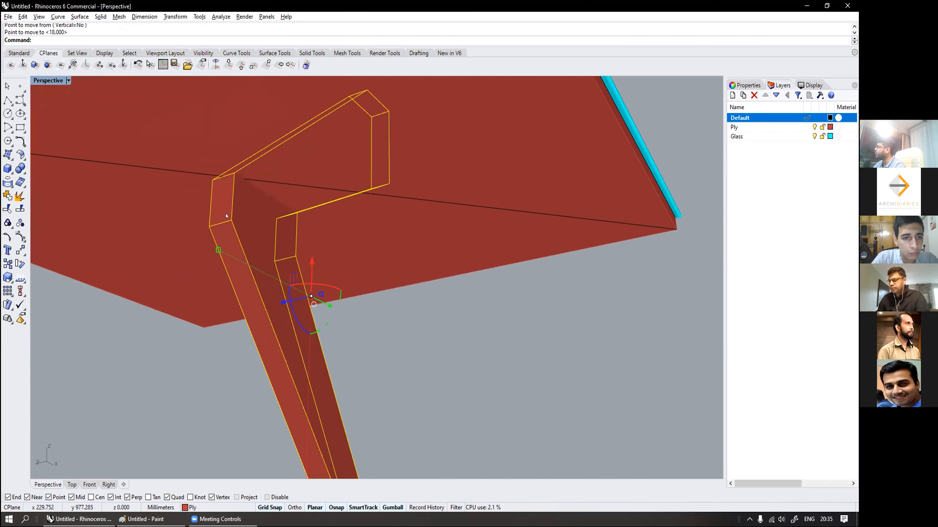
{"action": "right_click_drag", "start_coordinate": [223, 198], "coordinate": [274, 300]}
{"action": "type", "text": "R"}
{"action": "key", "text": "Return"}
{"action": "left_click", "coordinate": [257, 241]}
{"action": "right_click_drag", "start_coordinate": [399, 273], "coordinate": [362, 305]}
{"action": "scroll", "coordinate": [364, 279], "scroll_direction": "down", "scroll_amount": 8}
{"action": "scroll", "coordinate": [420, 249], "scroll_direction": "down", "scroll_amount": 5}
{"action": "right_click_drag", "start_coordinate": [271, 299], "coordinate": [297, 317]}
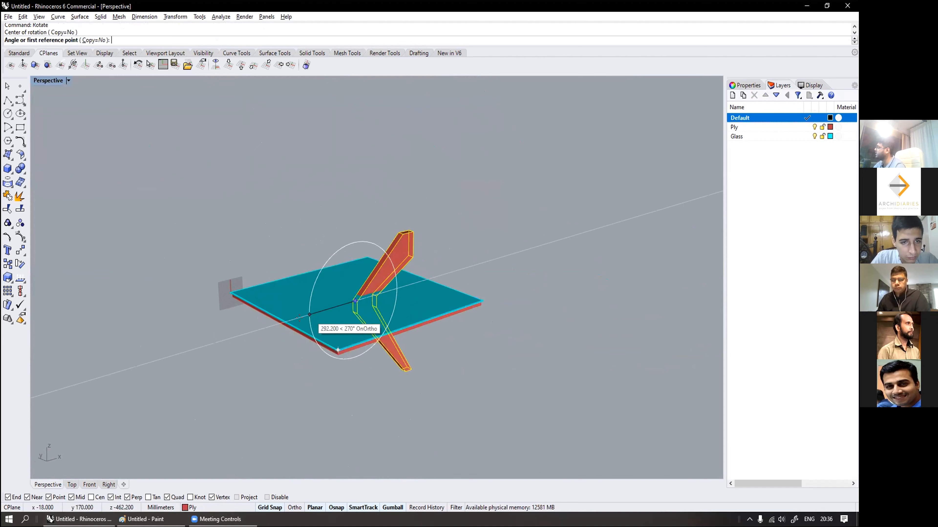
{"action": "scroll", "coordinate": [300, 315], "scroll_direction": "up", "scroll_amount": 2}
{"action": "scroll", "coordinate": [201, 259], "scroll_direction": "up", "scroll_amount": 5}
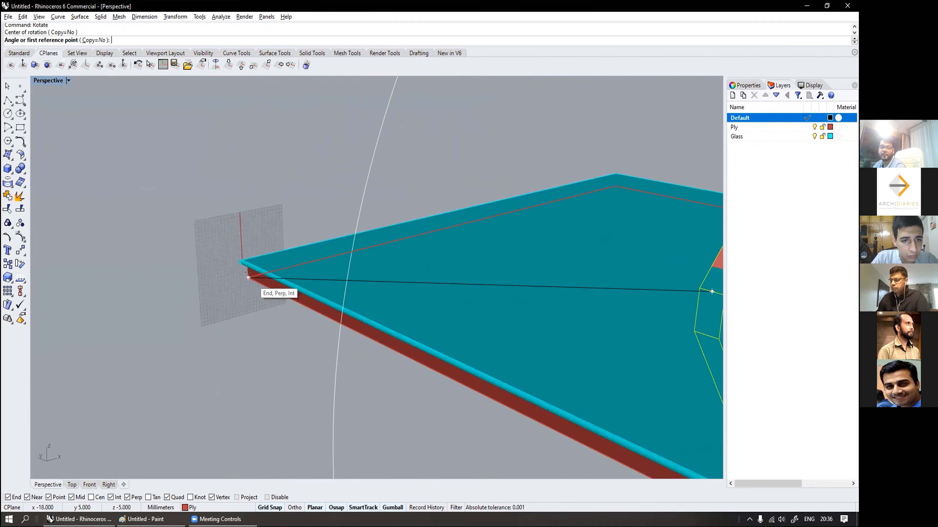
{"action": "key", "text": "Escape"}
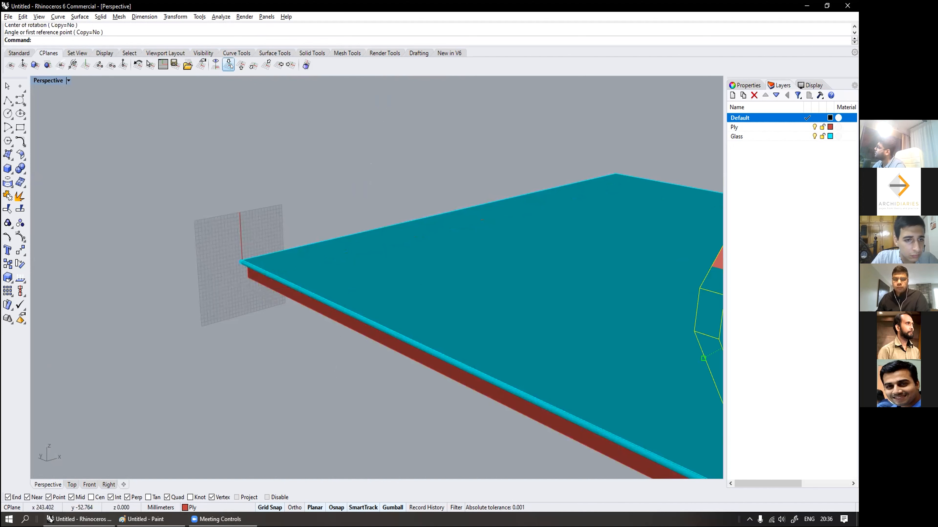
Step: Set the construction plane to World Top
{"action": "left_click", "coordinate": [229, 65]}
{"action": "scroll", "coordinate": [212, 206], "scroll_direction": "down", "scroll_amount": 2}
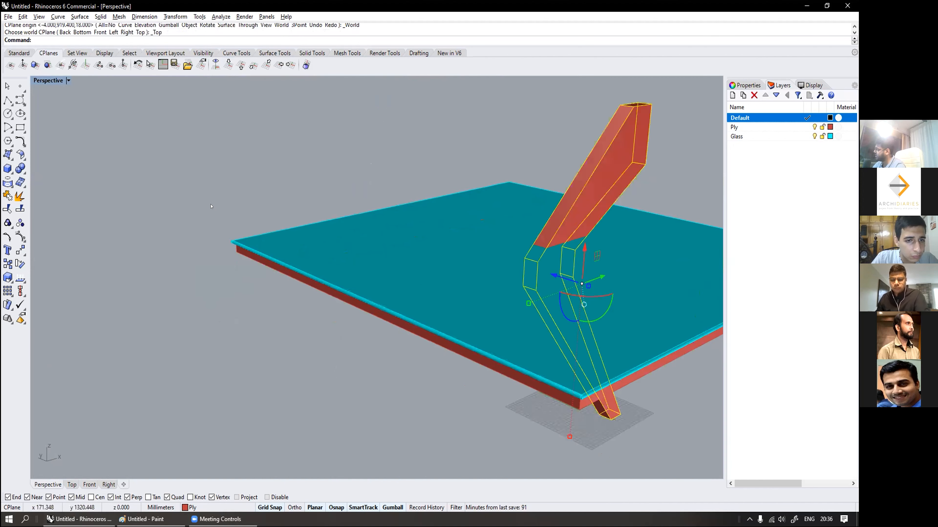
{"action": "scroll", "coordinate": [211, 206], "scroll_direction": "down", "scroll_amount": 5}
{"action": "scroll", "coordinate": [347, 259], "scroll_direction": "up", "scroll_amount": 5}
Step: Rotate the leg about its bend-edge midpoint on the diagonal, from the middle of its top end to the tabletop corner
{"action": "right_click_drag", "start_coordinate": [347, 266], "coordinate": [311, 232]}
{"action": "type", "text": "R"}
{"action": "key", "text": "Return"}
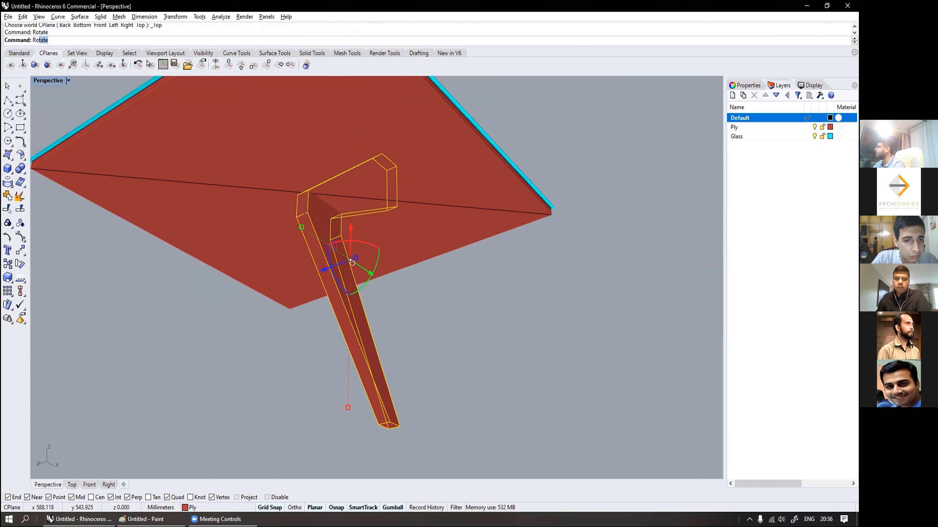
{"action": "scroll", "coordinate": [312, 222], "scroll_direction": "up", "scroll_amount": 3}
{"action": "left_click", "coordinate": [302, 190]}
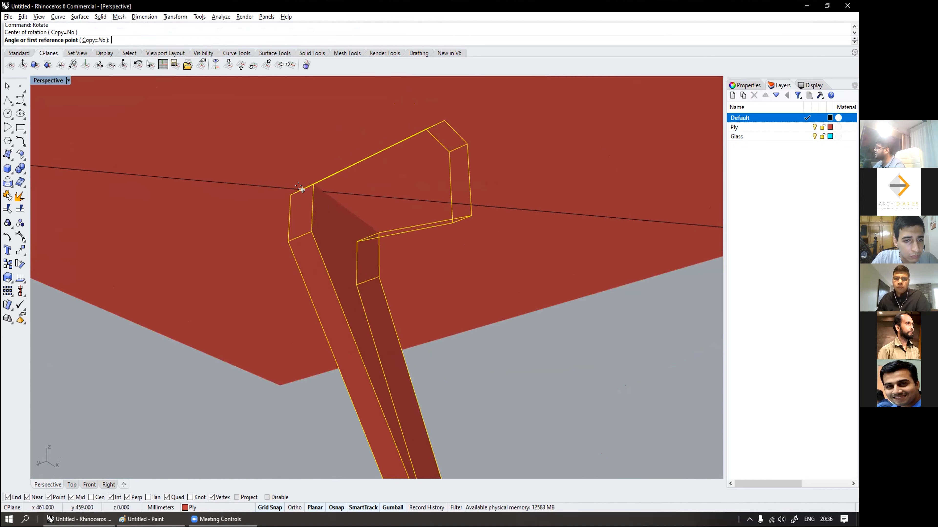
{"action": "scroll", "coordinate": [302, 190], "scroll_direction": "down", "scroll_amount": 1}
{"action": "right_click_drag", "start_coordinate": [561, 228], "coordinate": [469, 232]}
{"action": "scroll", "coordinate": [476, 240], "scroll_direction": "down", "scroll_amount": 4}
{"action": "scroll", "coordinate": [602, 222], "scroll_direction": "up", "scroll_amount": 2}
{"action": "scroll", "coordinate": [554, 155], "scroll_direction": "up", "scroll_amount": 3}
{"action": "scroll", "coordinate": [517, 125], "scroll_direction": "up", "scroll_amount": 5}
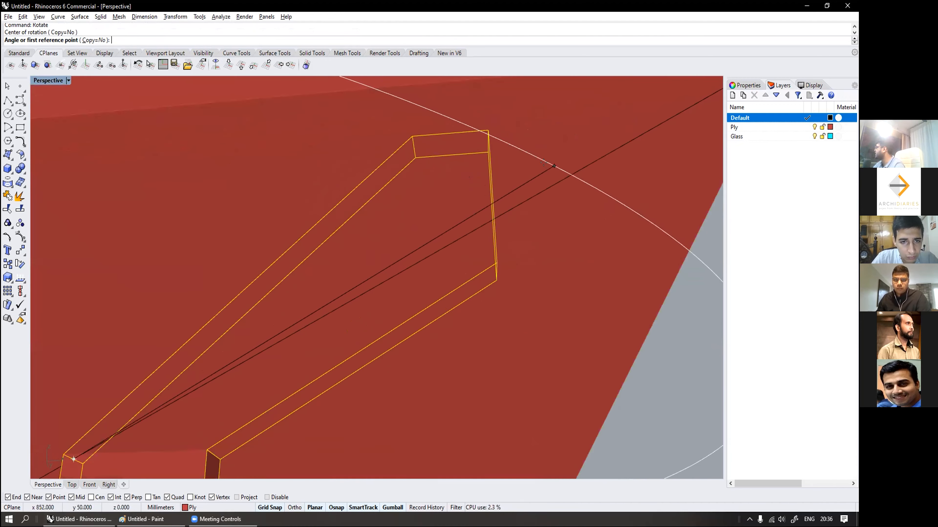
{"action": "right_click_drag", "start_coordinate": [517, 125], "coordinate": [441, 193]}
{"action": "scroll", "coordinate": [447, 193], "scroll_direction": "down", "scroll_amount": 6}
{"action": "scroll", "coordinate": [512, 109], "scroll_direction": "up", "scroll_amount": 5}
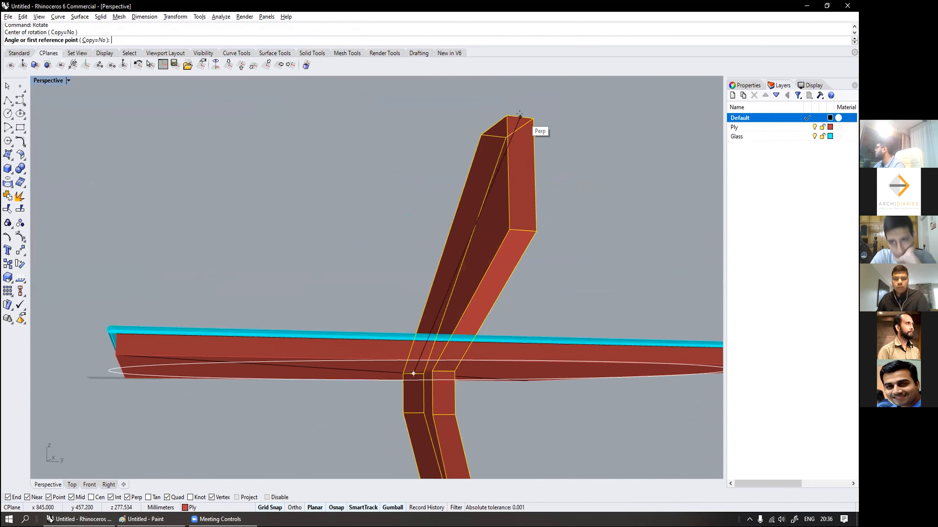
{"action": "left_click", "coordinate": [519, 119]}
{"action": "scroll", "coordinate": [535, 255], "scroll_direction": "down", "scroll_amount": 8}
{"action": "right_click_drag", "start_coordinate": [472, 261], "coordinate": [626, 199]}
{"action": "scroll", "coordinate": [488, 300], "scroll_direction": "up", "scroll_amount": 5}
{"action": "left_click", "coordinate": [427, 292]}
{"action": "scroll", "coordinate": [426, 293], "scroll_direction": "down", "scroll_amount": 5}
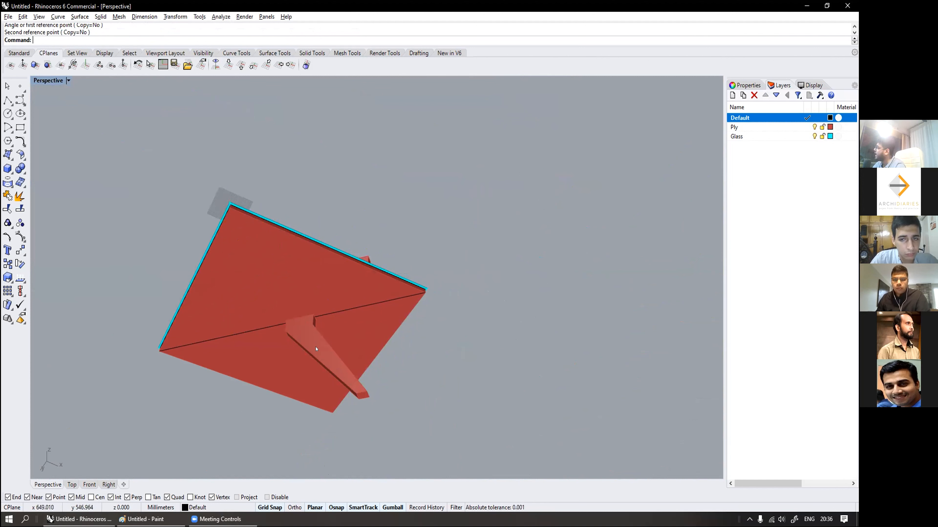
Step: Restore the four-view layout and move the leg straight down in the Front view until its top meets the ply underside
{"action": "left_click", "coordinate": [316, 348]}
{"action": "double_click", "coordinate": [52, 81]}
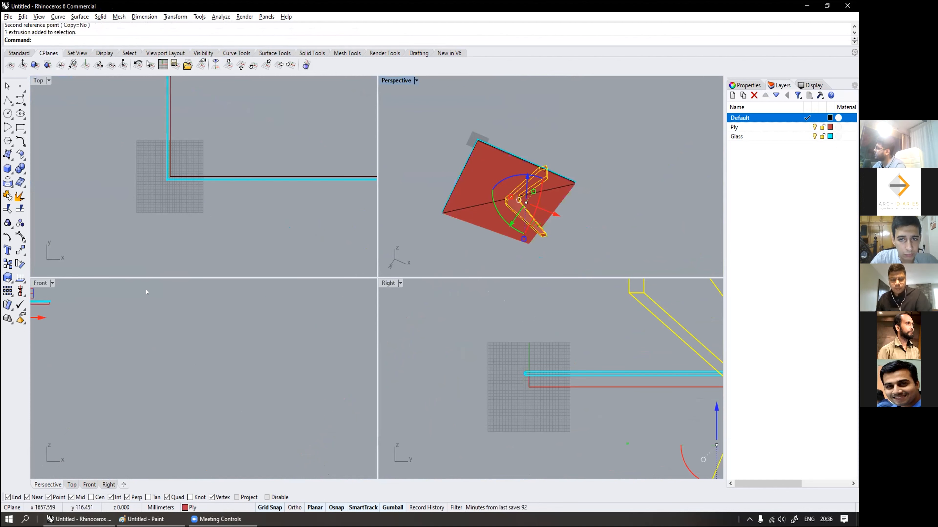
{"action": "scroll", "coordinate": [147, 346], "scroll_direction": "down", "scroll_amount": 15}
{"action": "scroll", "coordinate": [146, 345], "scroll_direction": "up", "scroll_amount": 18}
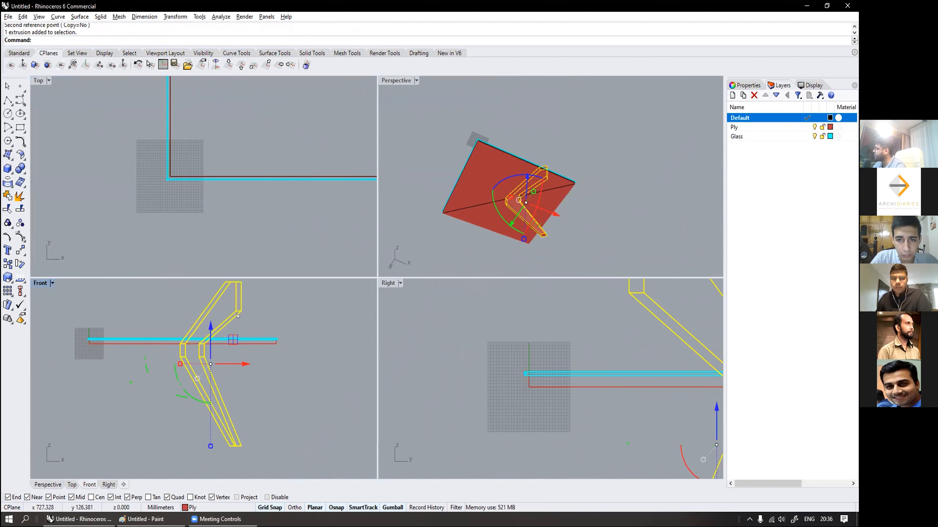
{"action": "right_click_drag", "start_coordinate": [237, 315], "coordinate": [216, 332]}
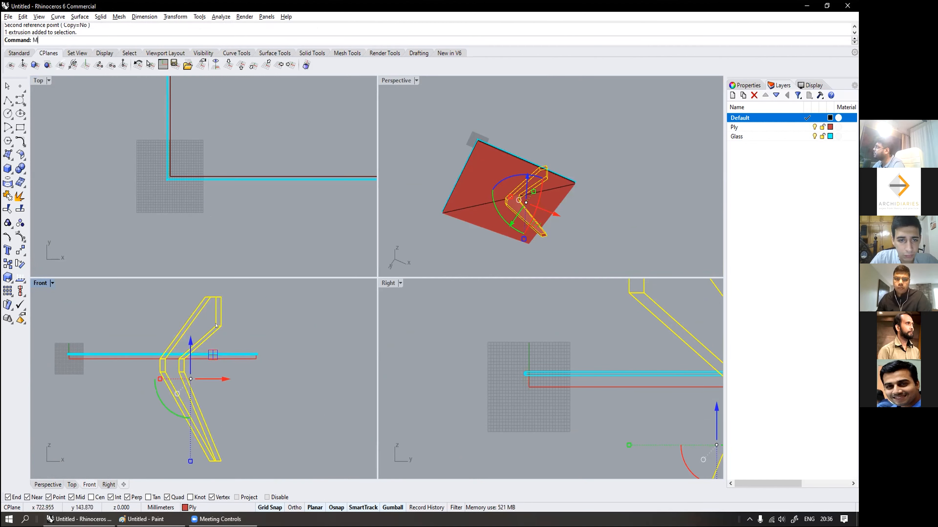
{"action": "key", "text": "Return"}
{"action": "scroll", "coordinate": [217, 302], "scroll_direction": "up", "scroll_amount": 4}
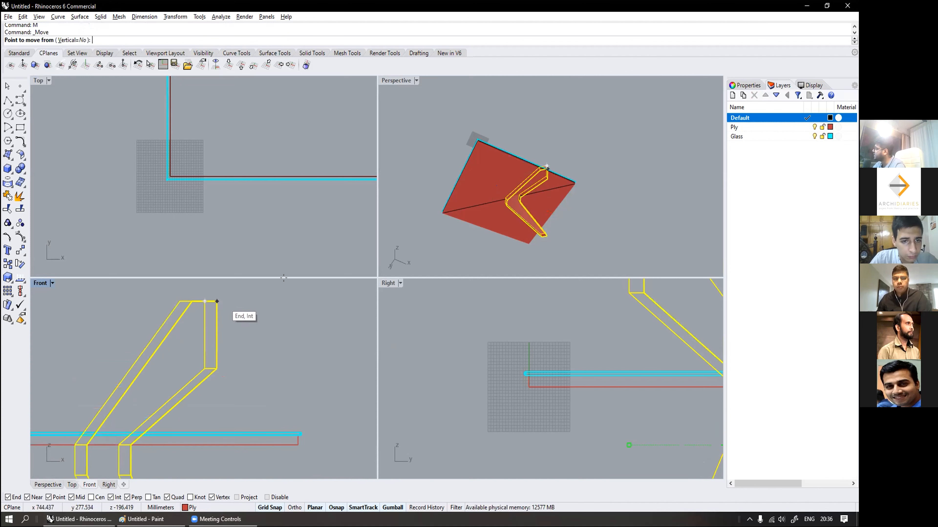
{"action": "left_click", "coordinate": [216, 301]}
{"action": "scroll", "coordinate": [215, 295], "scroll_direction": "down", "scroll_amount": 8}
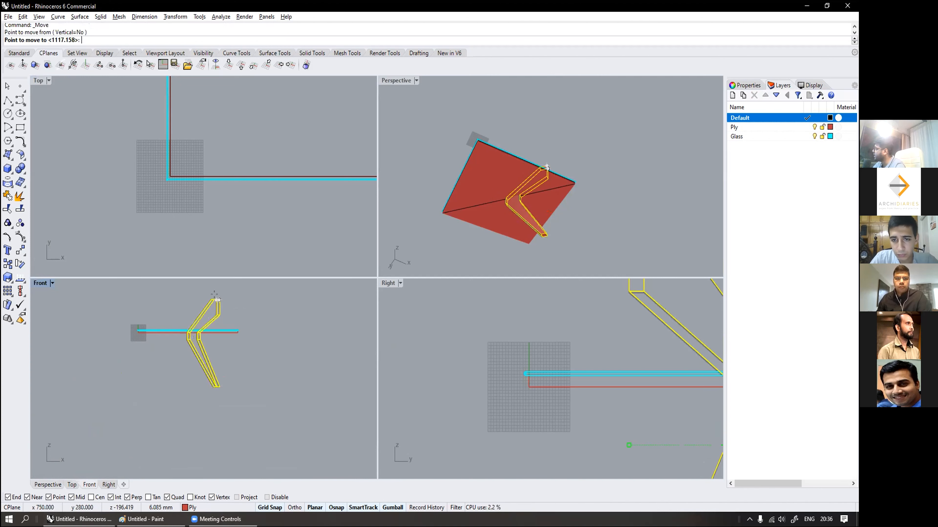
{"action": "scroll", "coordinate": [245, 368], "scroll_direction": "down", "scroll_amount": 5}
{"action": "scroll", "coordinate": [243, 374], "scroll_direction": "up", "scroll_amount": 4}
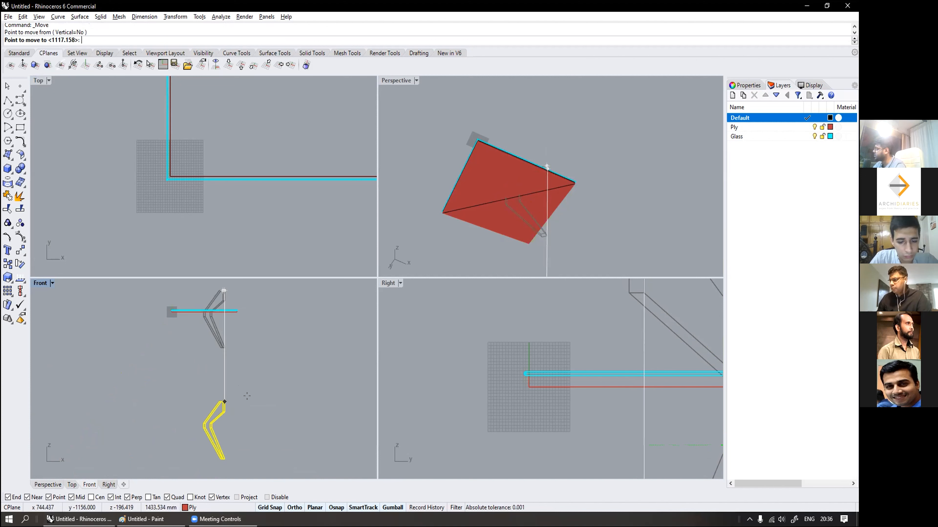
{"action": "scroll", "coordinate": [238, 333], "scroll_direction": "up", "scroll_amount": 5}
{"action": "right_click_drag", "start_coordinate": [236, 303], "coordinate": [242, 351]}
{"action": "scroll", "coordinate": [241, 326], "scroll_direction": "up", "scroll_amount": 4}
{"action": "left_click", "coordinate": [244, 325]}
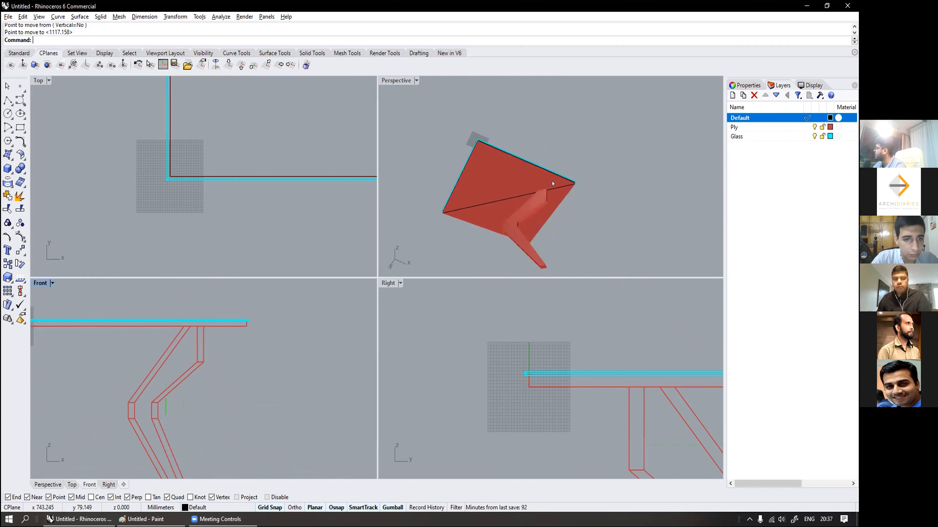
Step: Examine how the leg meets the tabletop's underside in the maximized Perspective view
{"action": "right_click_drag", "start_coordinate": [488, 192], "coordinate": [511, 205]}
{"action": "scroll", "coordinate": [511, 206], "scroll_direction": "up", "scroll_amount": 5}
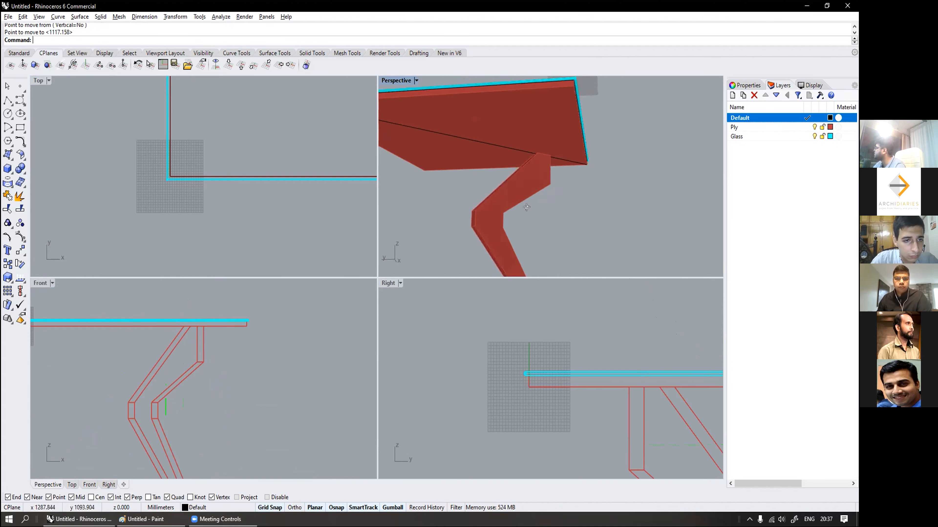
{"action": "right_click_drag", "start_coordinate": [562, 203], "coordinate": [523, 208]}
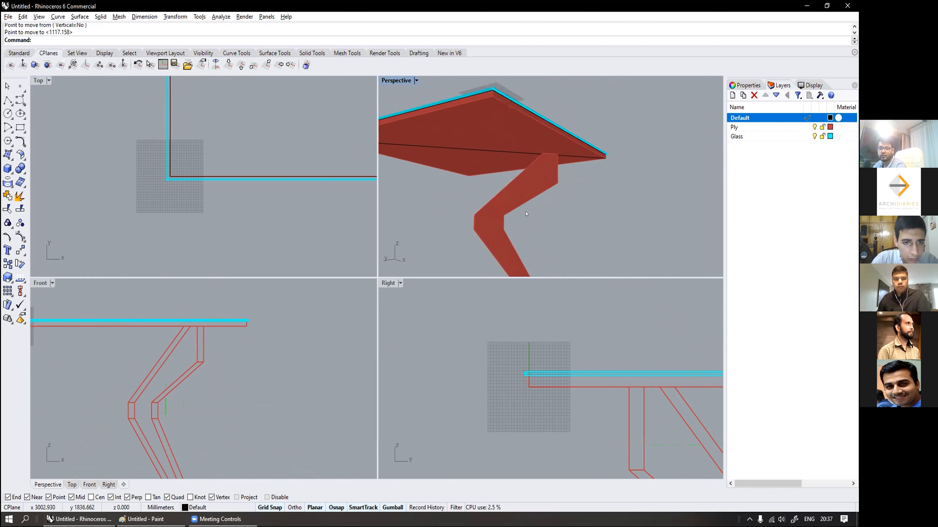
{"action": "double_click", "coordinate": [398, 81]}
{"action": "scroll", "coordinate": [391, 196], "scroll_direction": "down", "scroll_amount": 6}
{"action": "right_click_drag", "start_coordinate": [274, 229], "coordinate": [299, 241]}
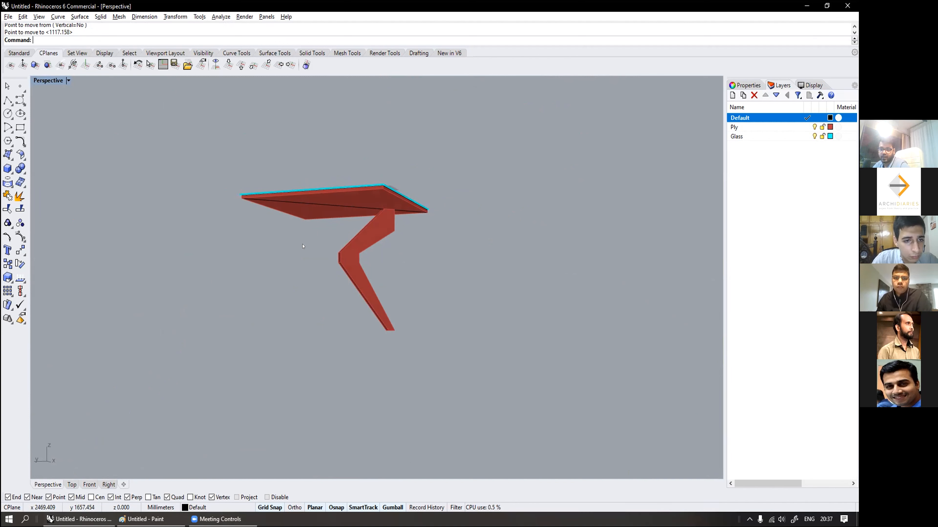
{"action": "scroll", "coordinate": [374, 225], "scroll_direction": "up", "scroll_amount": 5}
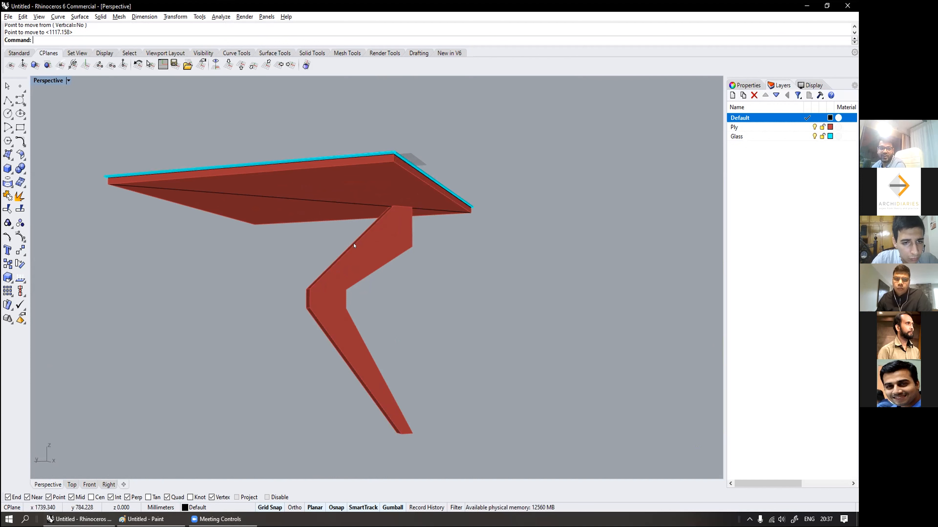
{"action": "right_click_drag", "start_coordinate": [555, 184], "coordinate": [451, 244]}
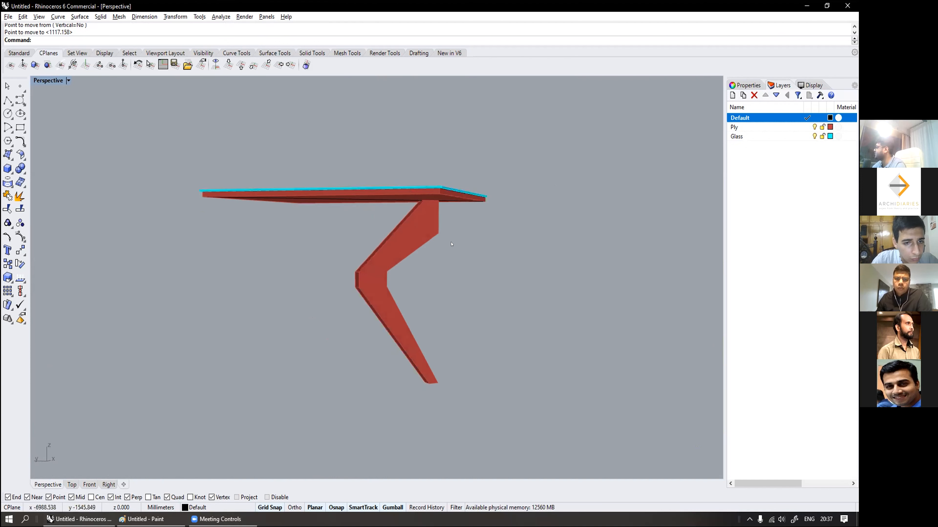
{"action": "right_click_drag", "start_coordinate": [395, 253], "coordinate": [370, 254]}
Step: Rotate three copies of the leg at 90-degree intervals about the midpoint of the diagonal under the tabletop
{"action": "left_click", "coordinate": [370, 254]}
{"action": "scroll", "coordinate": [367, 262], "scroll_direction": "up", "scroll_amount": 3}
{"action": "scroll", "coordinate": [365, 261], "scroll_direction": "down", "scroll_amount": 3}
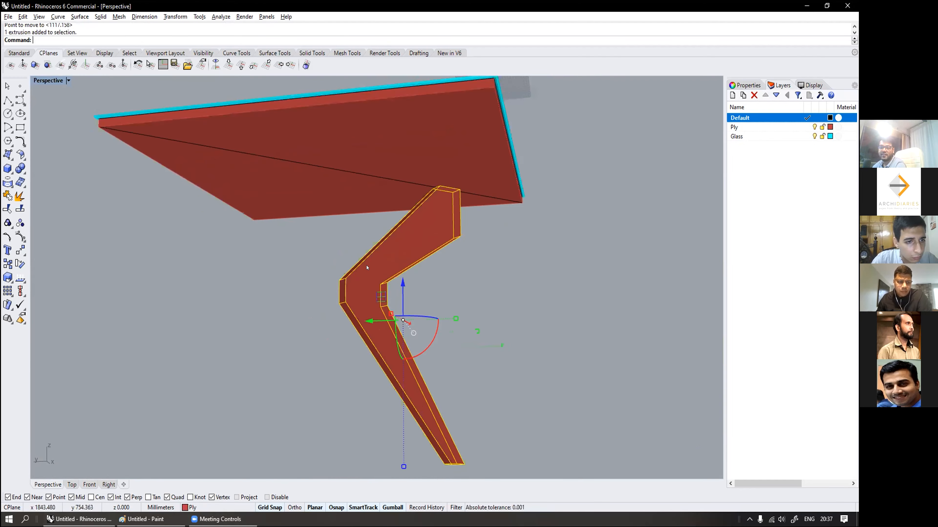
{"action": "right_click_drag", "start_coordinate": [366, 261], "coordinate": [376, 260]}
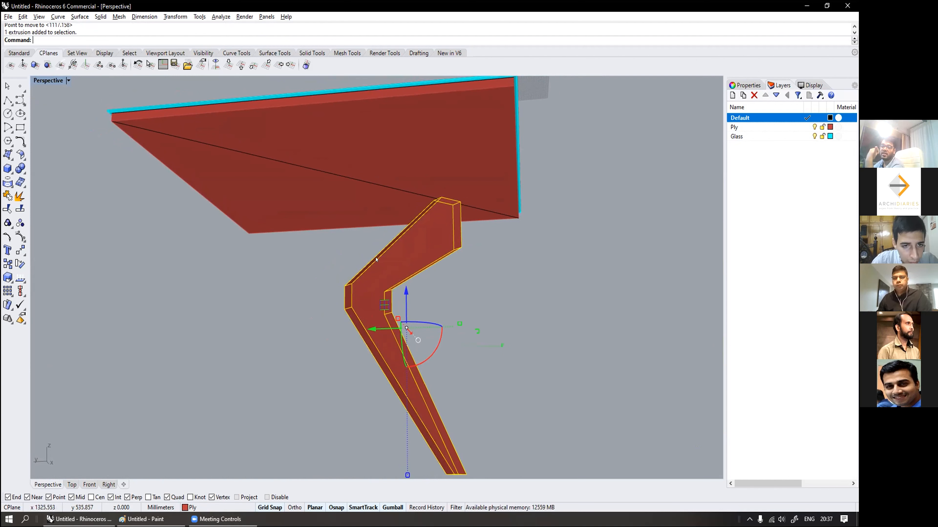
{"action": "type", "text": "R"}
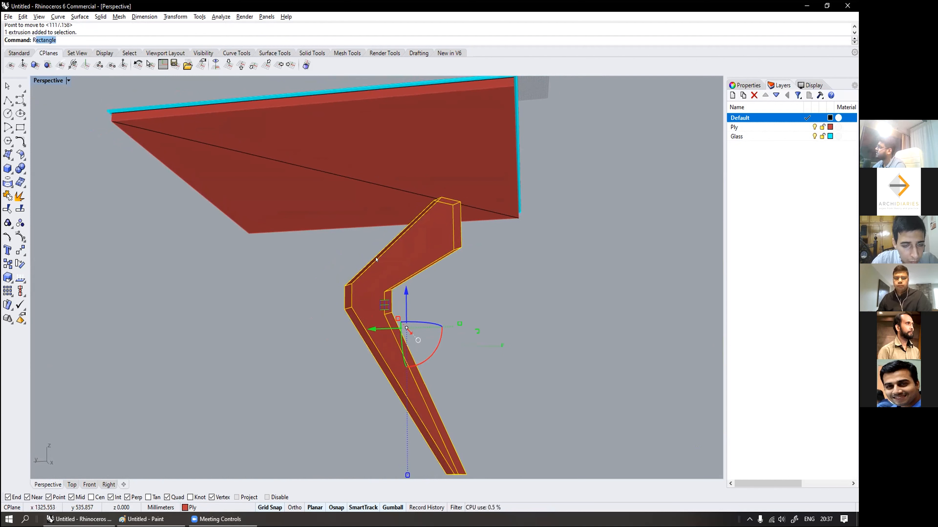
{"action": "type", "text": "o"}
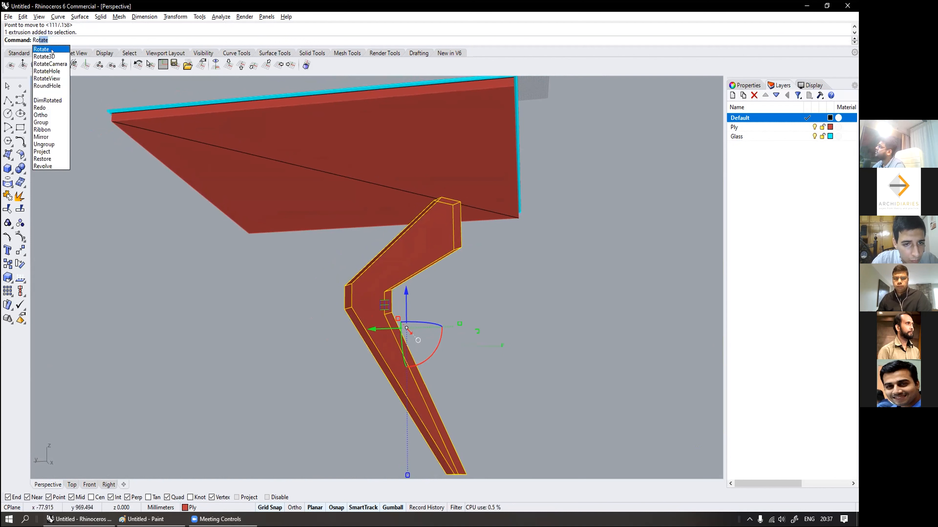
{"action": "left_click", "coordinate": [52, 51]}
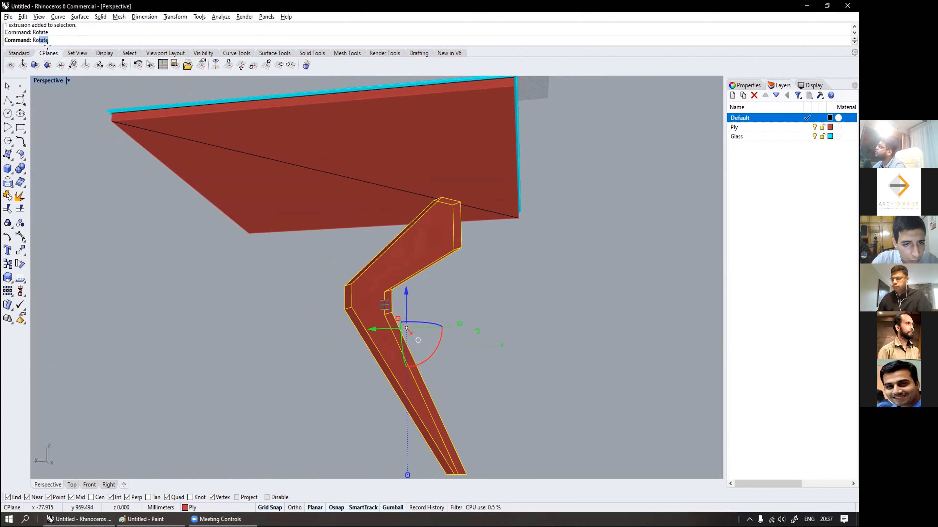
{"action": "left_click", "coordinate": [341, 172]}
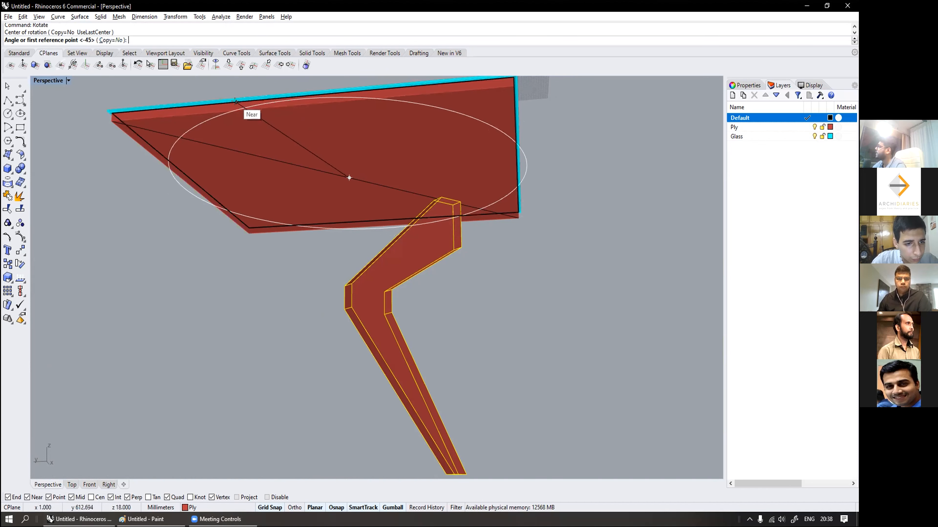
{"action": "left_click", "coordinate": [105, 39]}
{"action": "scroll", "coordinate": [268, 217], "scroll_direction": "down", "scroll_amount": 2}
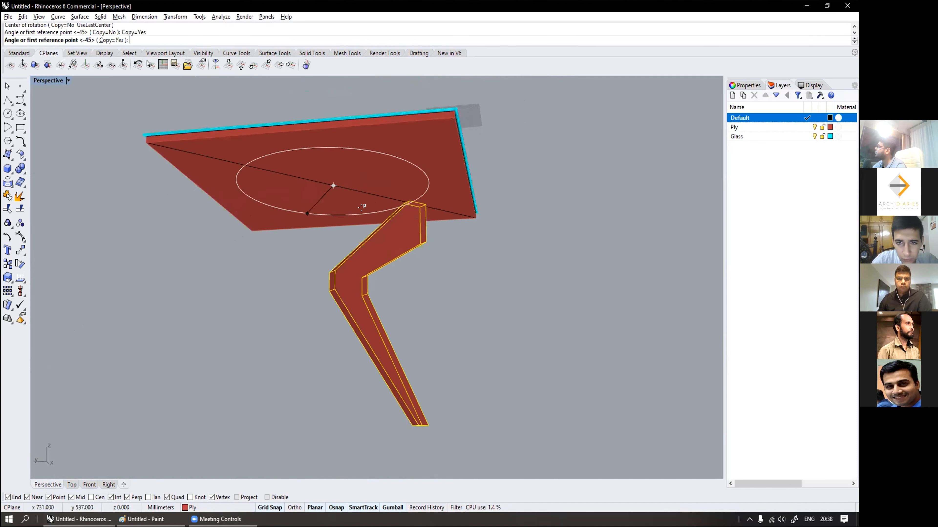
{"action": "scroll", "coordinate": [521, 172], "scroll_direction": "down", "scroll_amount": 2}
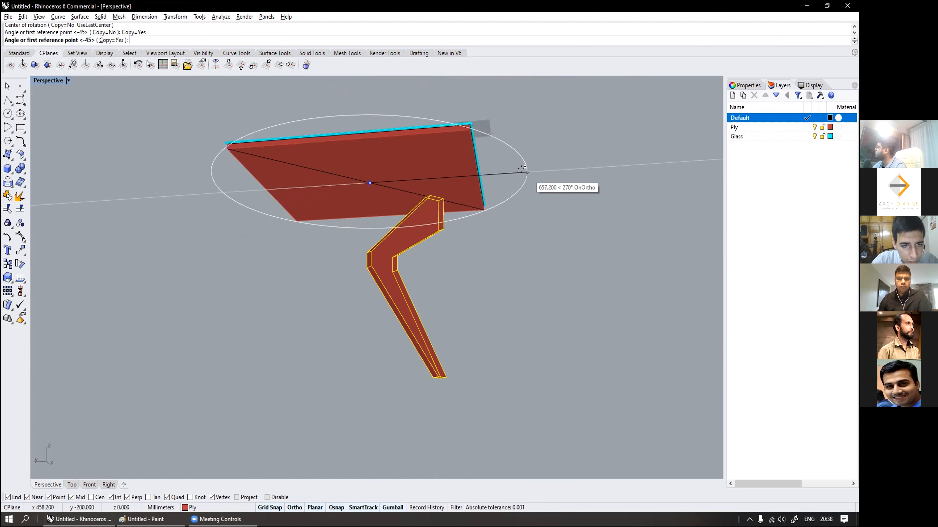
{"action": "left_click", "coordinate": [527, 172]}
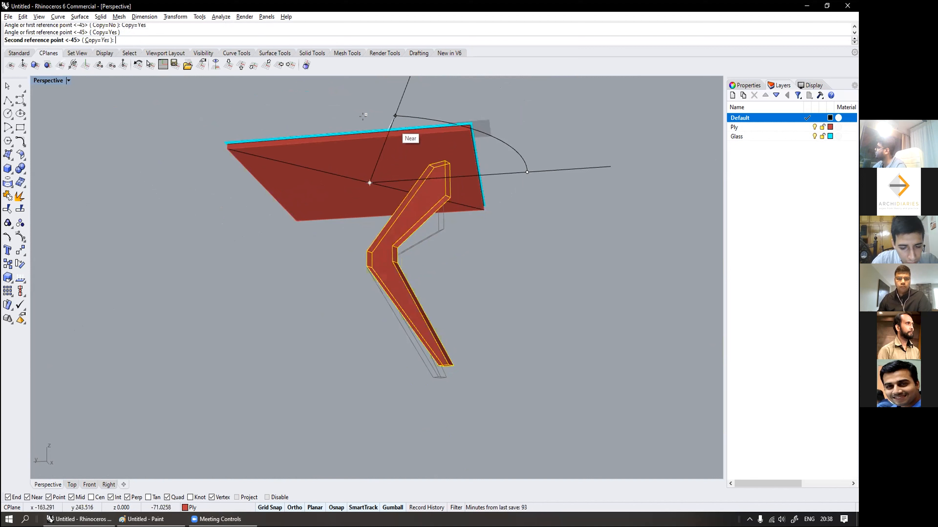
{"action": "left_click", "coordinate": [340, 116]}
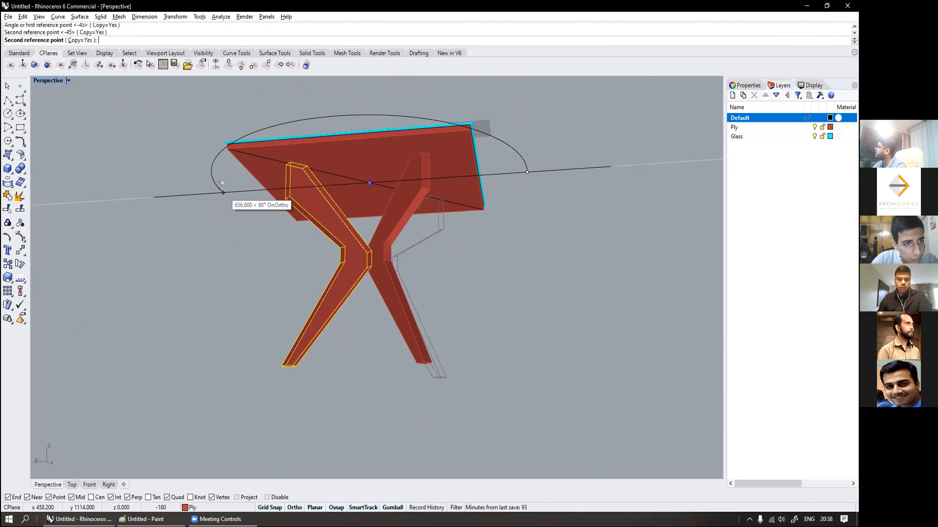
{"action": "left_click", "coordinate": [226, 201]}
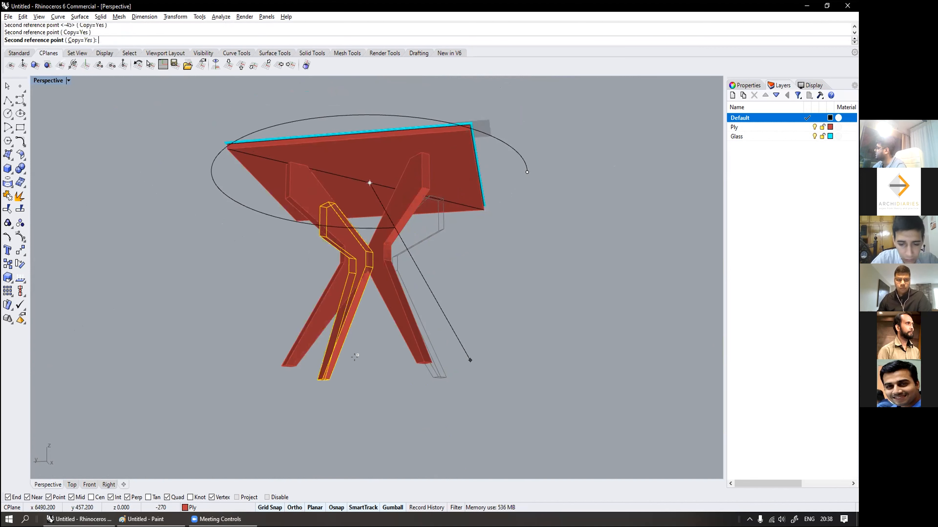
{"action": "right_click_drag", "start_coordinate": [523, 364], "coordinate": [440, 373], "text": "shift"}
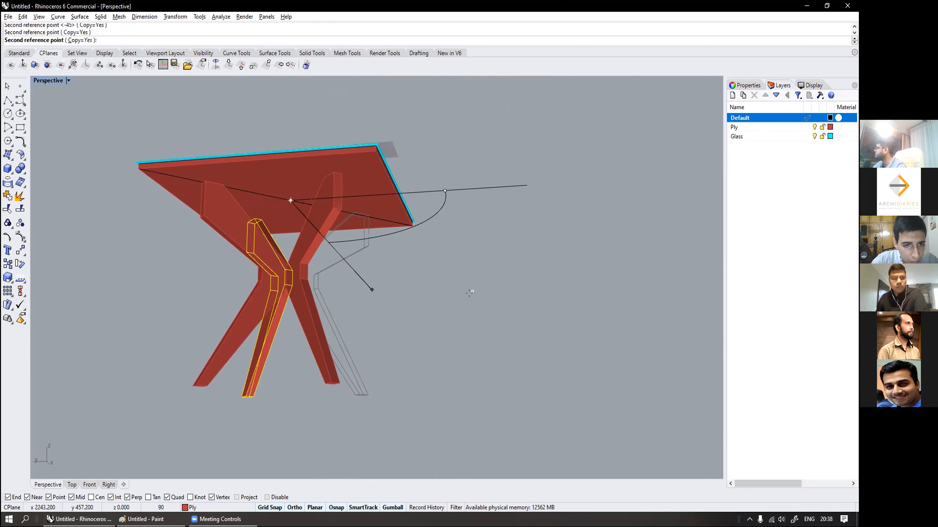
{"action": "left_click", "coordinate": [438, 362], "text": "shift"}
{"action": "right_click", "coordinate": [412, 277]}
Step: Examine the four-legged table from below and from above in the shaded Perspective view
{"action": "right_click_drag", "start_coordinate": [448, 287], "coordinate": [475, 260]}
{"action": "scroll", "coordinate": [447, 295], "scroll_direction": "up", "scroll_amount": 5}
{"action": "scroll", "coordinate": [291, 289], "scroll_direction": "down", "scroll_amount": 5}
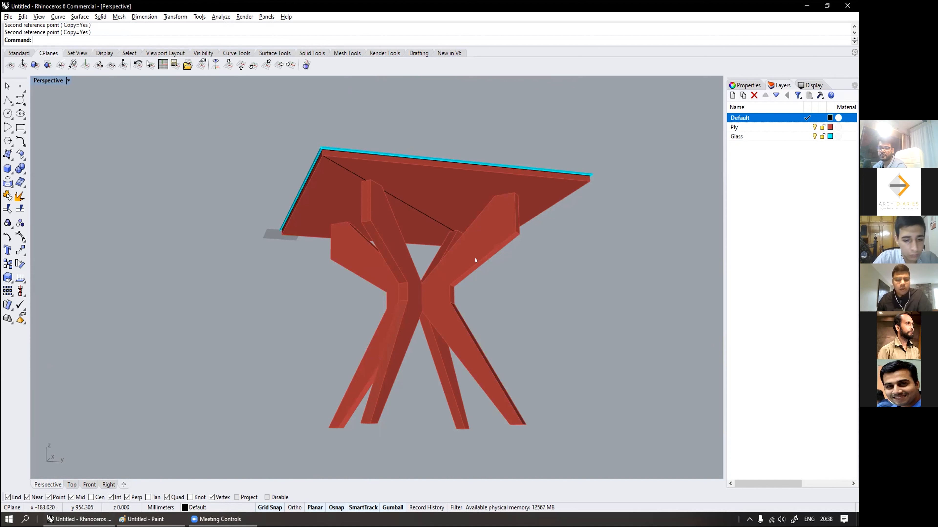
{"action": "right_click_drag", "start_coordinate": [475, 260], "coordinate": [316, 339]}
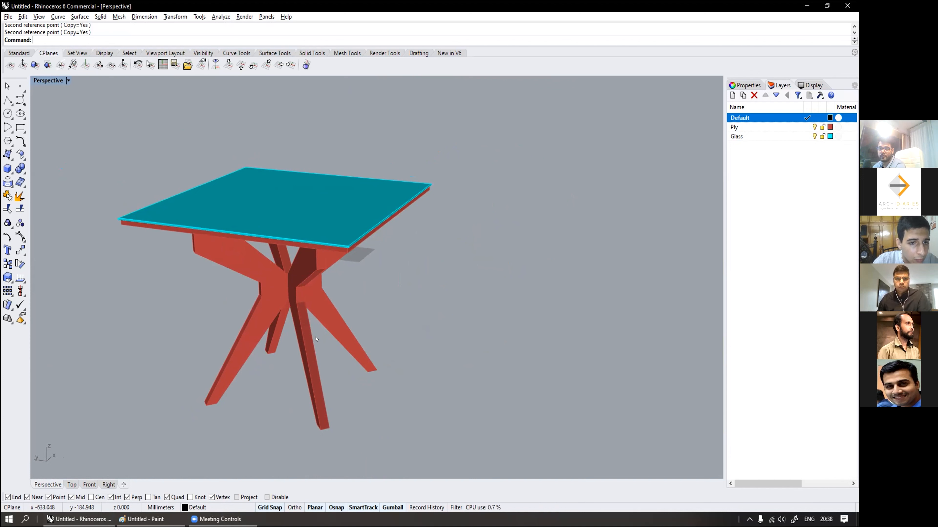
{"action": "scroll", "coordinate": [306, 260], "scroll_direction": "down", "scroll_amount": 2}
{"action": "right_click_drag", "start_coordinate": [306, 260], "coordinate": [369, 288], "text": "shift"}
{"action": "right_click_drag", "start_coordinate": [243, 306], "coordinate": [316, 312]}
{"action": "right_click_drag", "start_coordinate": [376, 325], "coordinate": [160, 209], "text": "shift"}
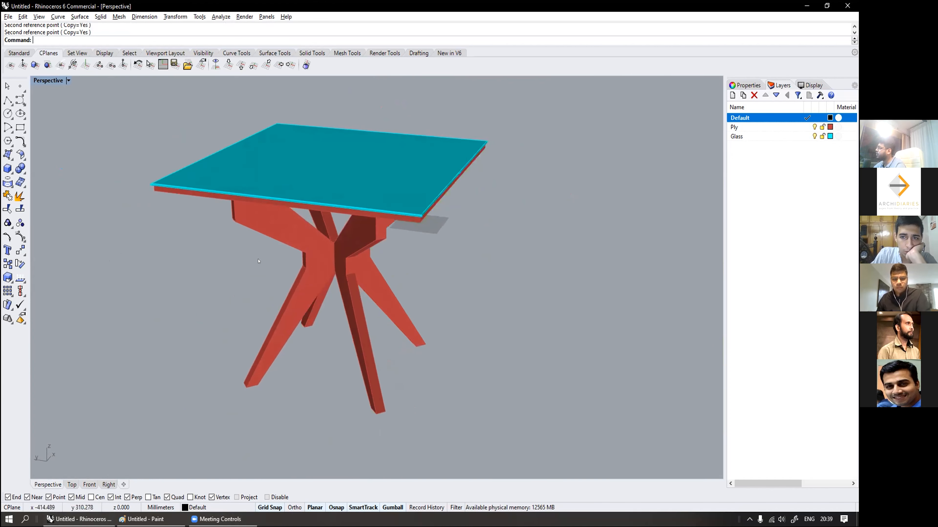
Step: Set the Perspective view to Rendered display mode and turn off its surface edges and curves
{"action": "left_click", "coordinate": [69, 80]}
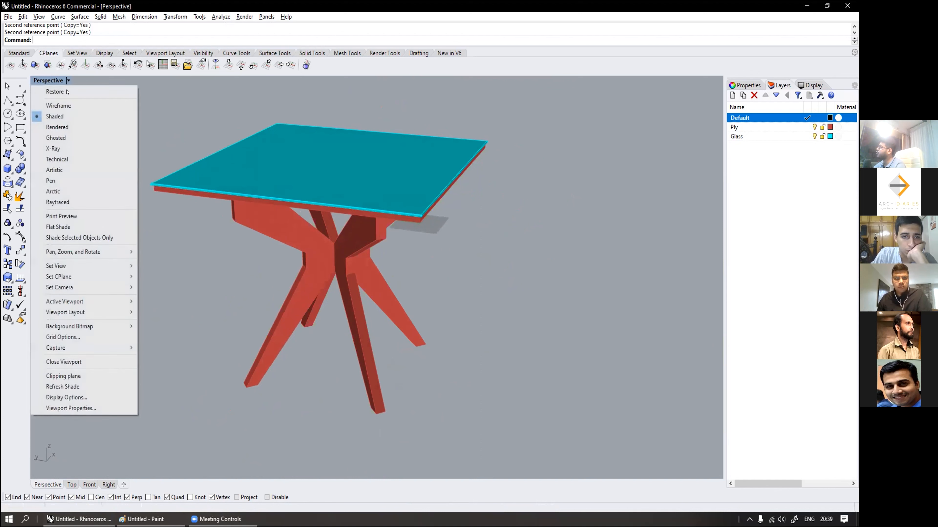
{"action": "left_click", "coordinate": [76, 126]}
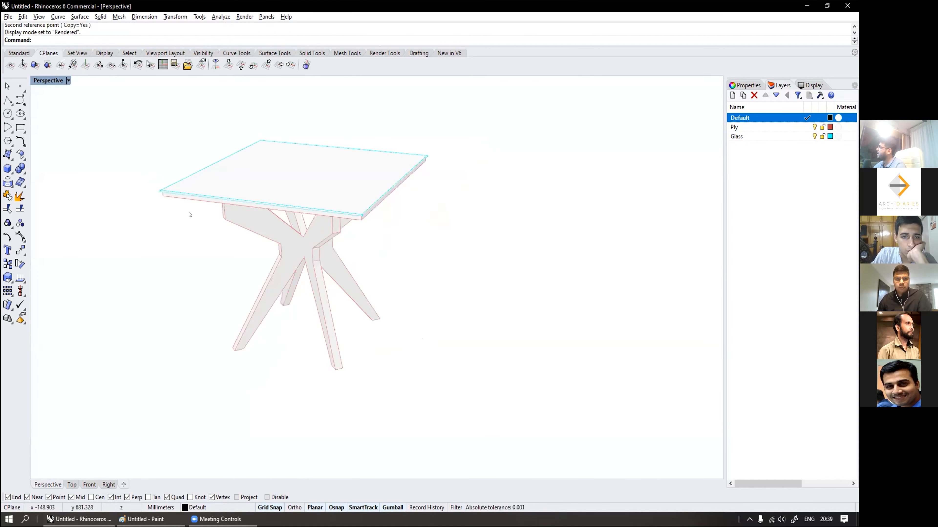
{"action": "left_click", "coordinate": [804, 82]}
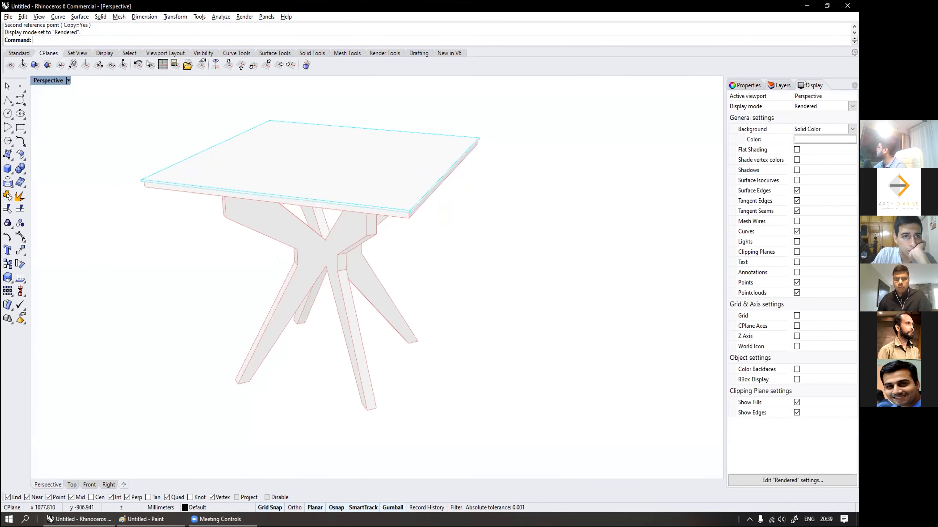
{"action": "left_click", "coordinate": [796, 190]}
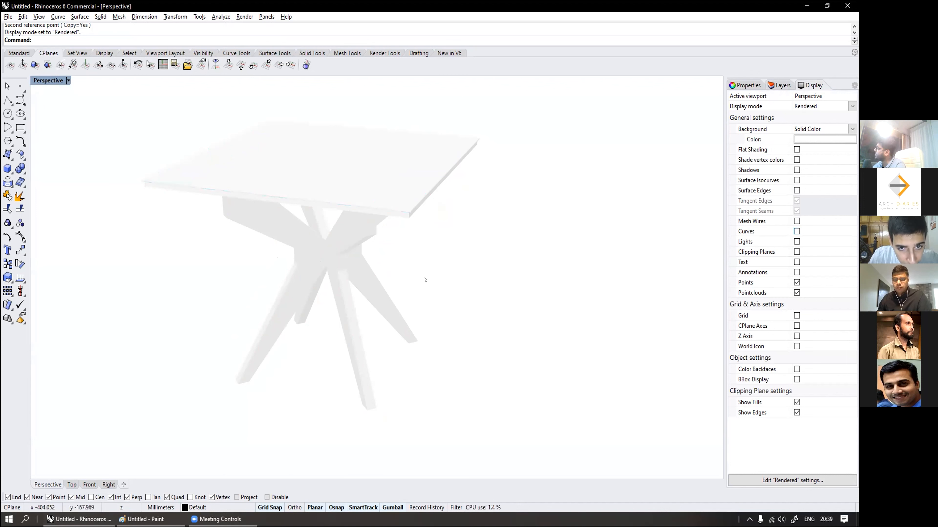
Step: Examine the rendered table from above and below, including the tabletop's corner edge and the leg joints at its underside
{"action": "right_click_drag", "start_coordinate": [425, 279], "coordinate": [406, 285]}
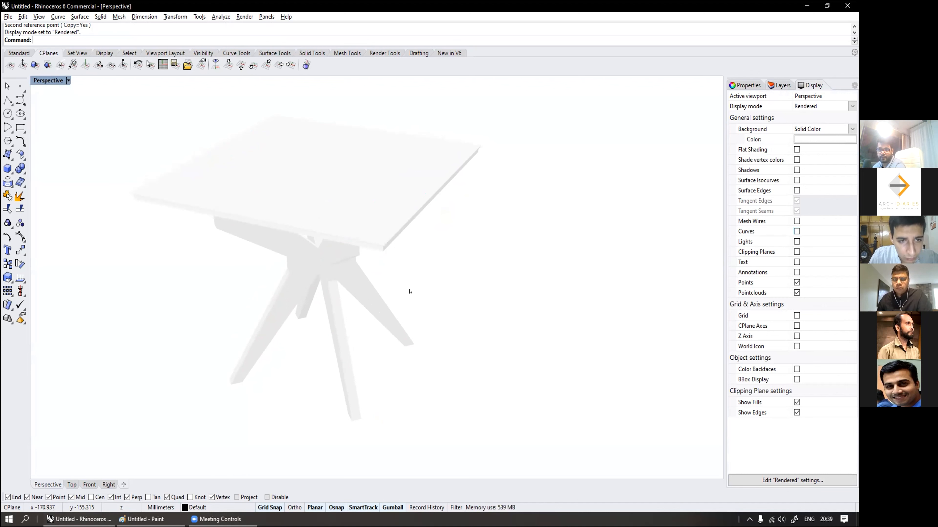
{"action": "scroll", "coordinate": [301, 322], "scroll_direction": "down", "scroll_amount": 2}
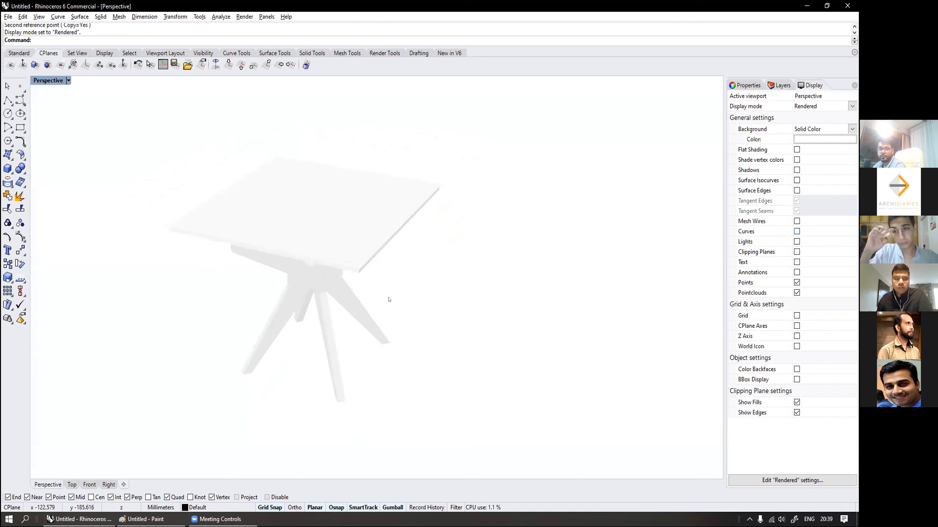
{"action": "scroll", "coordinate": [381, 268], "scroll_direction": "up", "scroll_amount": 6}
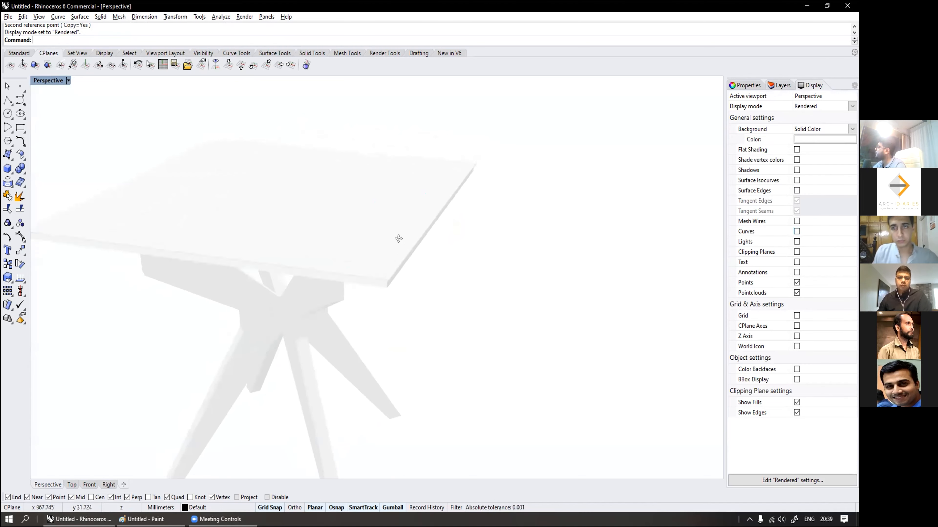
{"action": "right_click_drag", "start_coordinate": [444, 192], "coordinate": [453, 190]}
{"action": "scroll", "coordinate": [458, 188], "scroll_direction": "down", "scroll_amount": 2}
{"action": "right_click_drag", "start_coordinate": [560, 87], "coordinate": [448, 163], "text": "shift"}
{"action": "scroll", "coordinate": [449, 165], "scroll_direction": "up", "scroll_amount": 7}
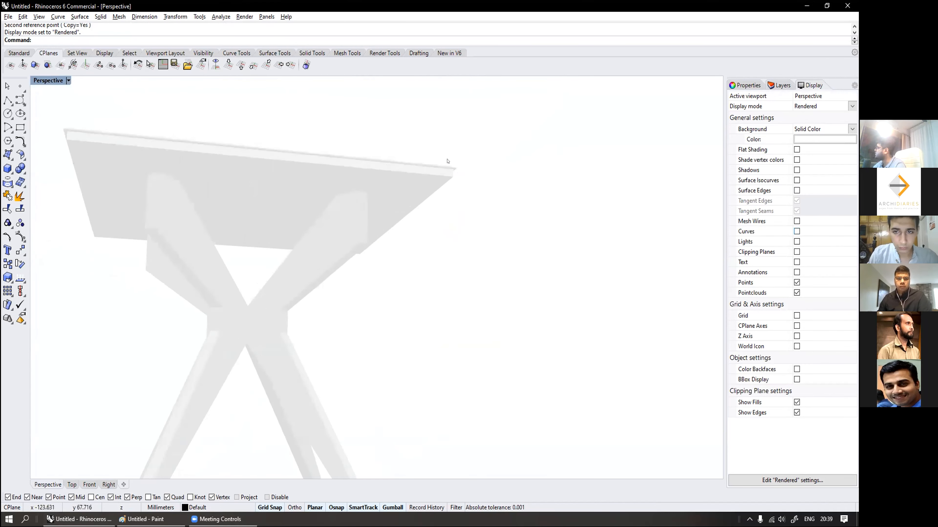
{"action": "scroll", "coordinate": [447, 159], "scroll_direction": "up", "scroll_amount": 2}
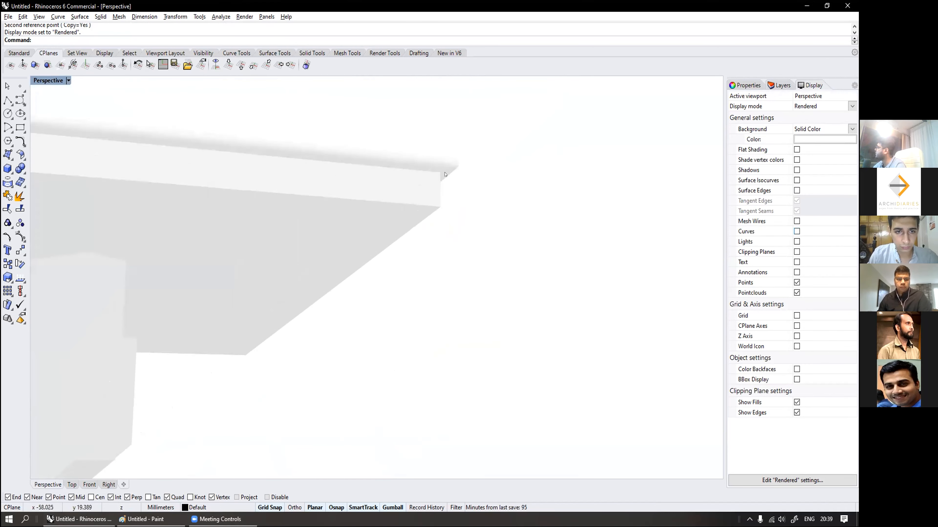
{"action": "scroll", "coordinate": [445, 175], "scroll_direction": "down", "scroll_amount": 5}
{"action": "right_click_drag", "start_coordinate": [408, 208], "coordinate": [416, 174]}
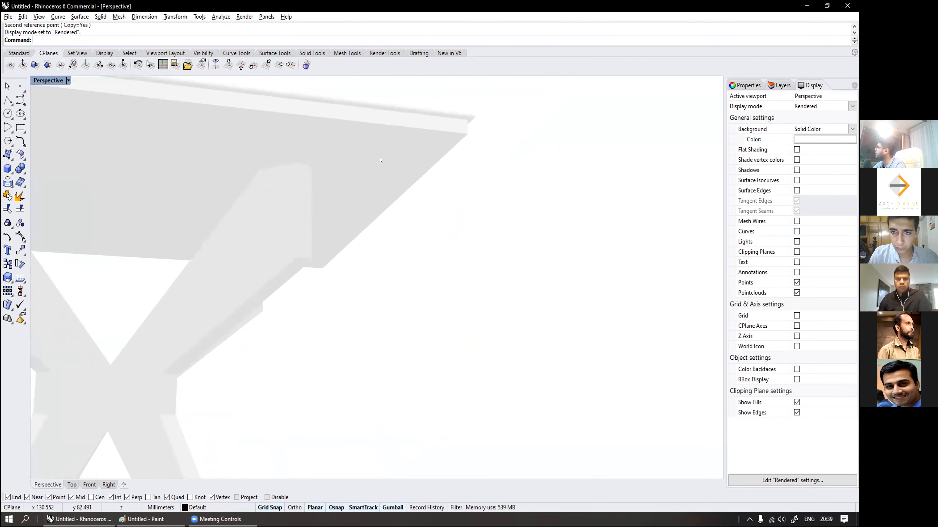
Step: Assign the ply tabletop a new Picture material using the dark wood image images (3).jpg from the Wood textures folder
{"action": "left_click", "coordinate": [388, 154]}
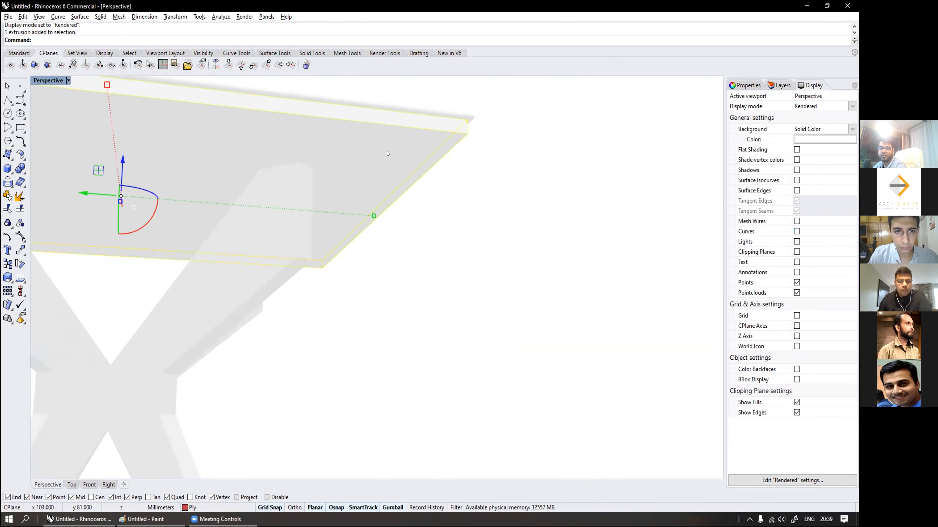
{"action": "left_click", "coordinate": [746, 86]}
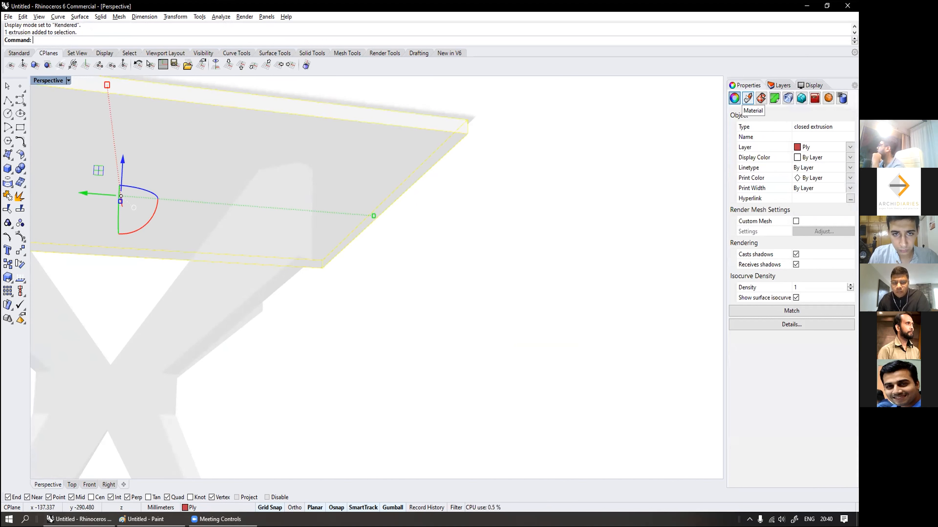
{"action": "left_click", "coordinate": [748, 98]}
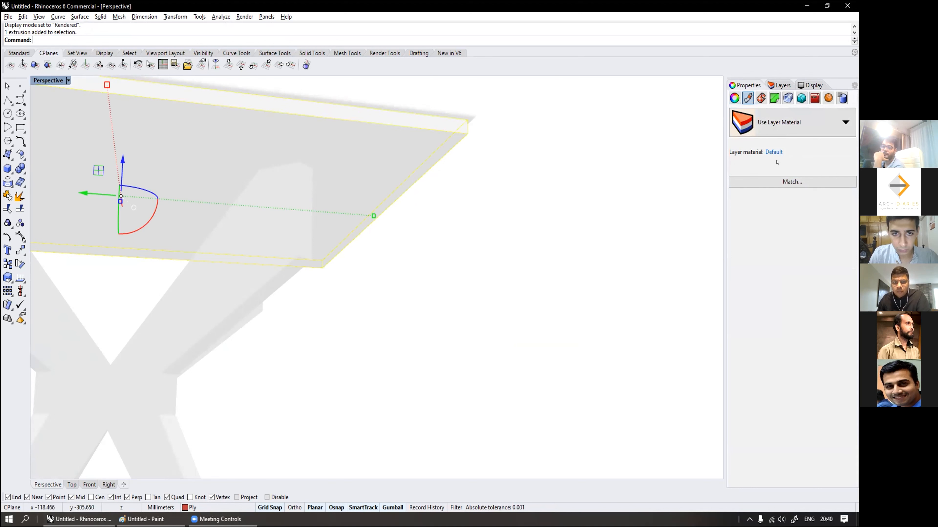
{"action": "left_click", "coordinate": [790, 127]}
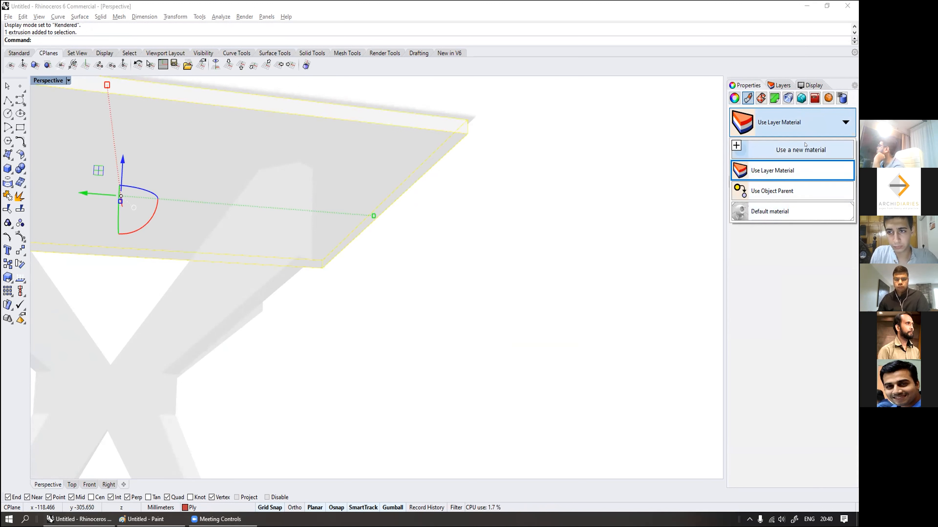
{"action": "left_click", "coordinate": [781, 153]}
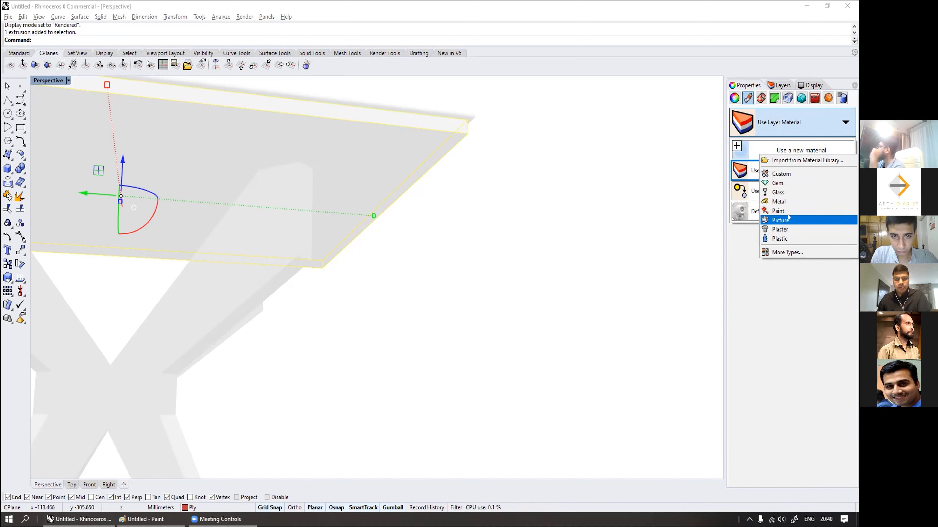
{"action": "left_click", "coordinate": [788, 218]}
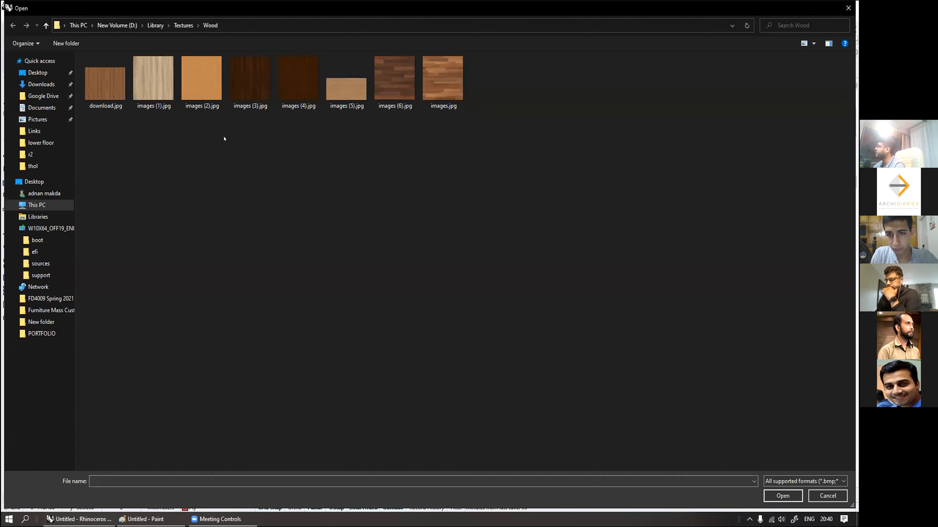
{"action": "left_click", "coordinate": [46, 25]}
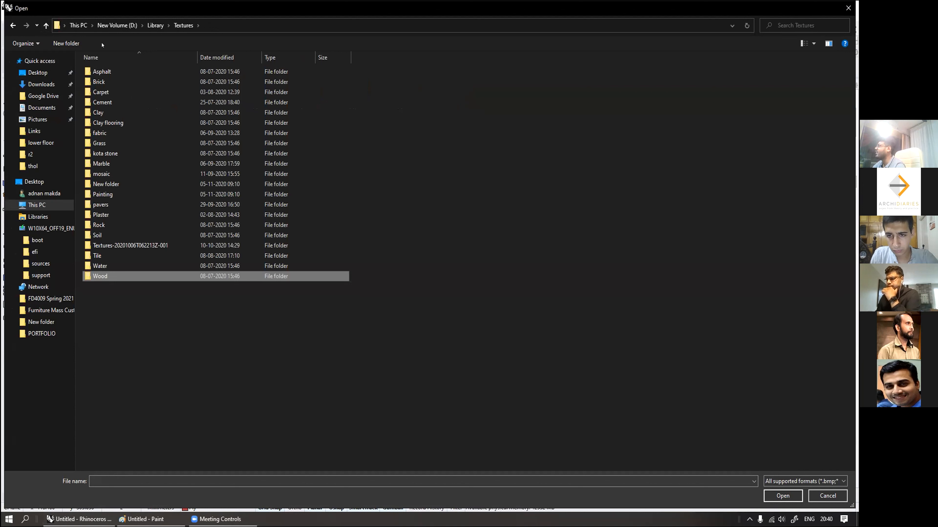
{"action": "double_click", "coordinate": [119, 279]}
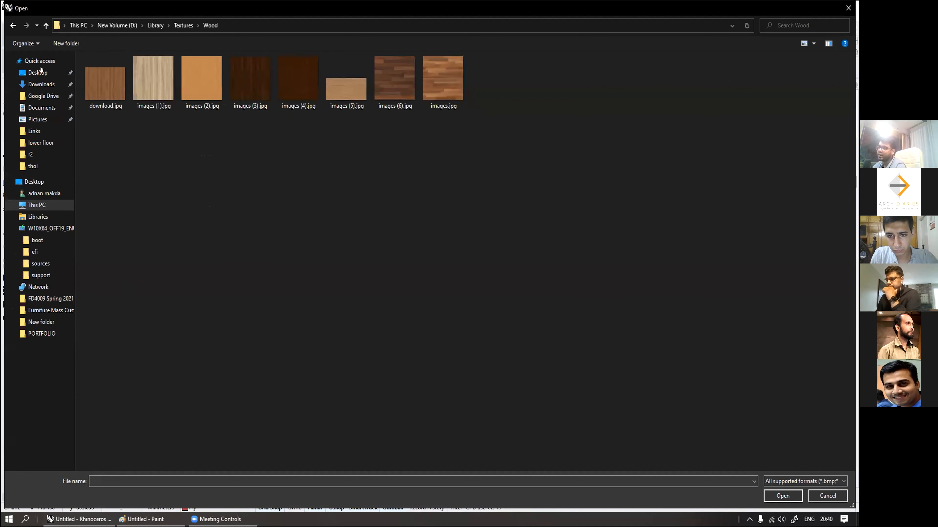
{"action": "left_click", "coordinate": [46, 25]}
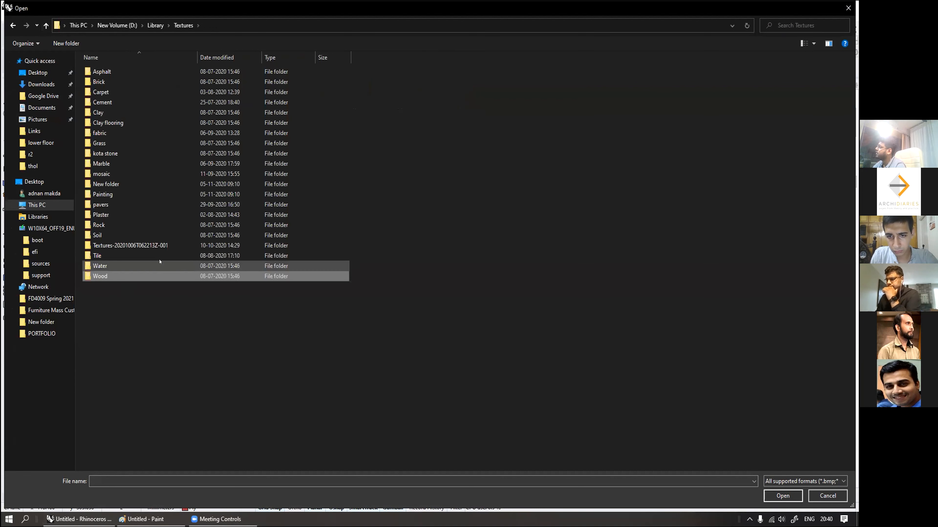
{"action": "double_click", "coordinate": [132, 277]}
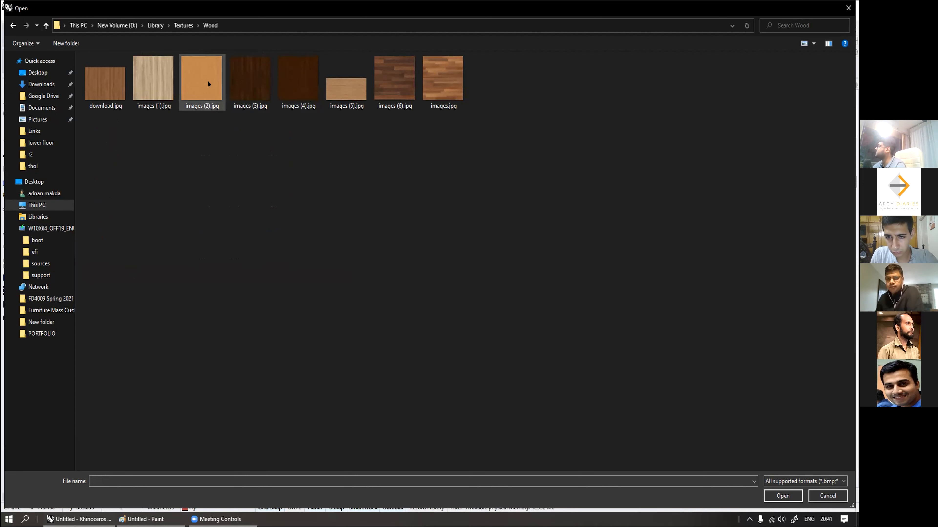
{"action": "double_click", "coordinate": [244, 83]}
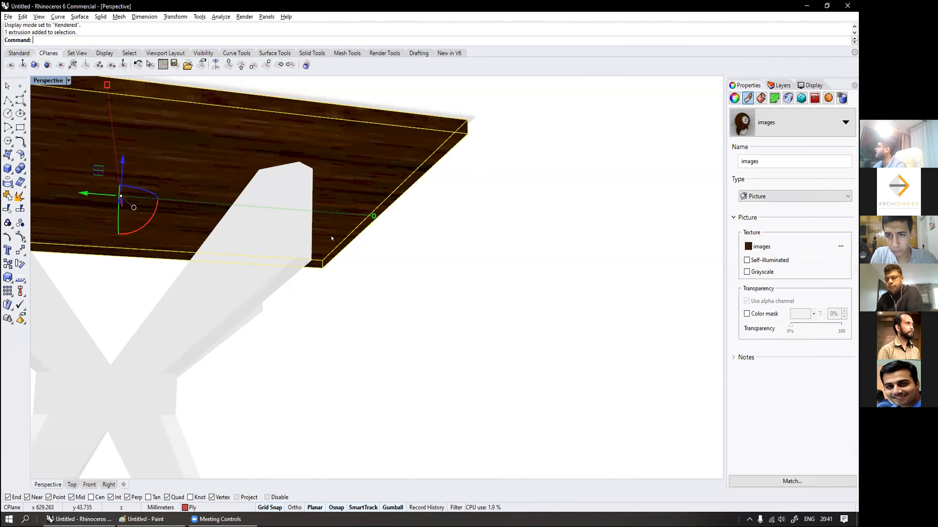
Step: Replace the bitmap in the ply tabletop's picture material with the light wood image images (1).jpg
{"action": "right_click_drag", "start_coordinate": [358, 163], "coordinate": [307, 158]}
{"action": "key", "text": "Escape"}
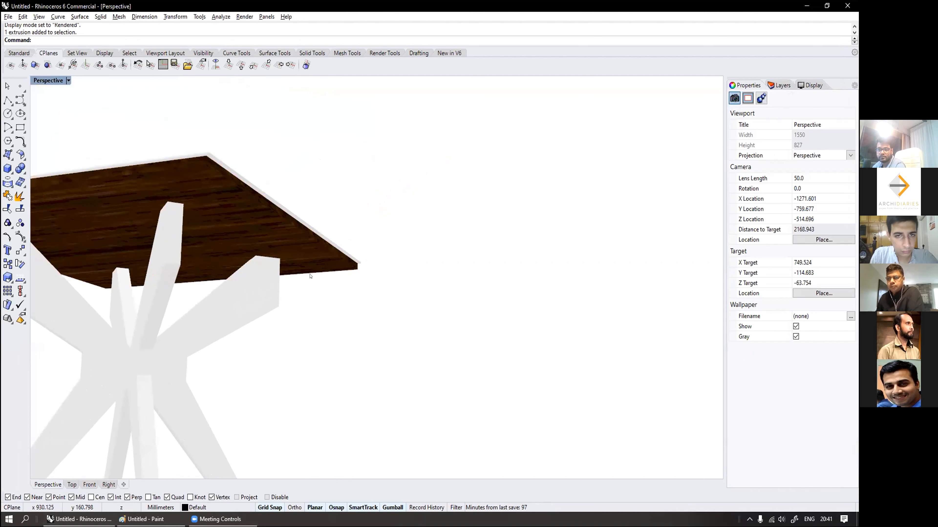
{"action": "right_click_drag", "start_coordinate": [310, 276], "coordinate": [247, 230]}
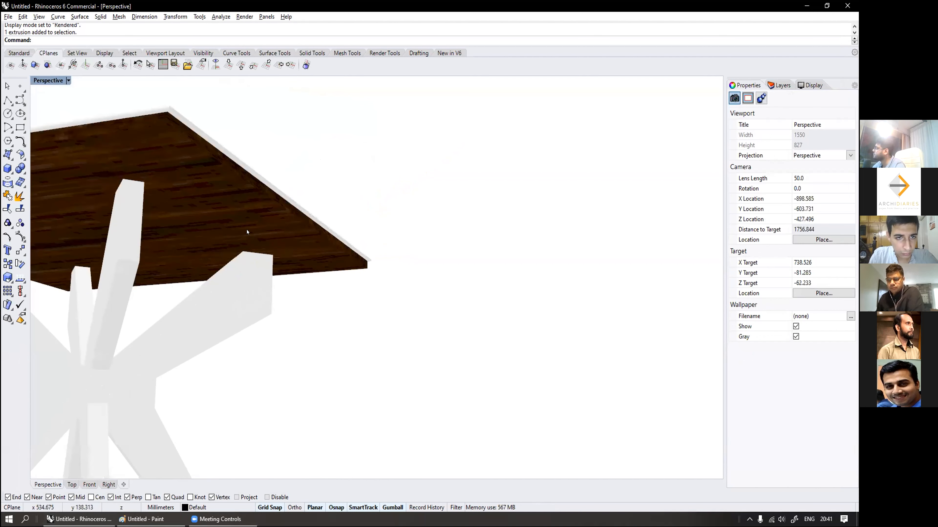
{"action": "left_click", "coordinate": [247, 230]}
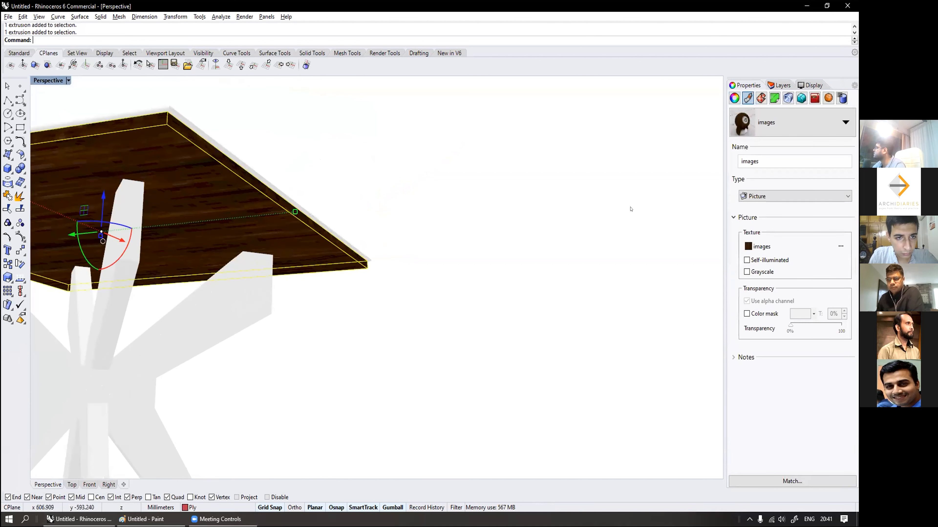
{"action": "left_click", "coordinate": [762, 247]}
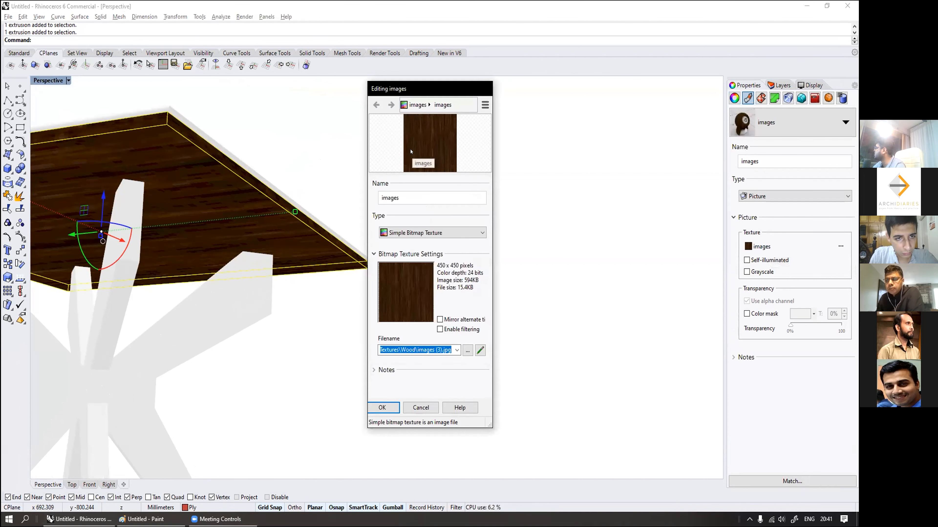
{"action": "left_click", "coordinate": [456, 350]}
{"action": "left_click", "coordinate": [480, 351]}
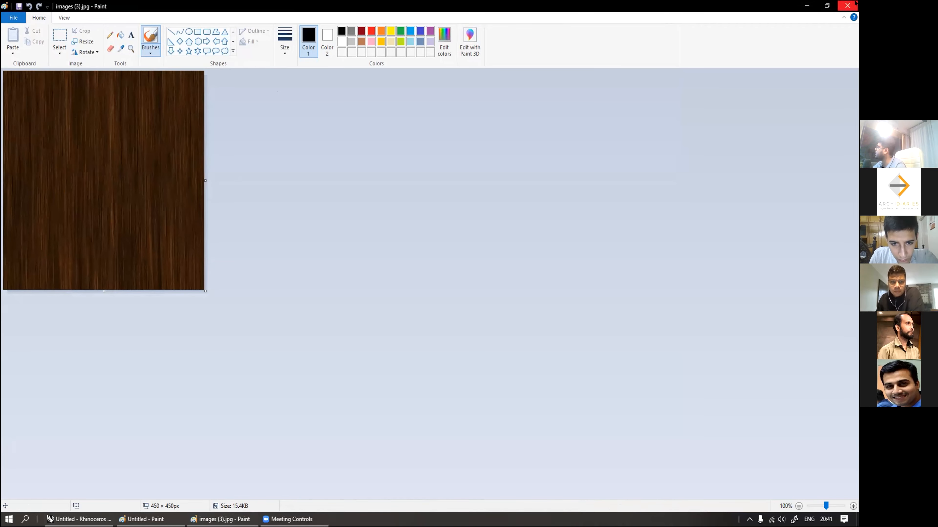
{"action": "left_click", "coordinate": [847, 6]}
{"action": "left_click", "coordinate": [467, 350]}
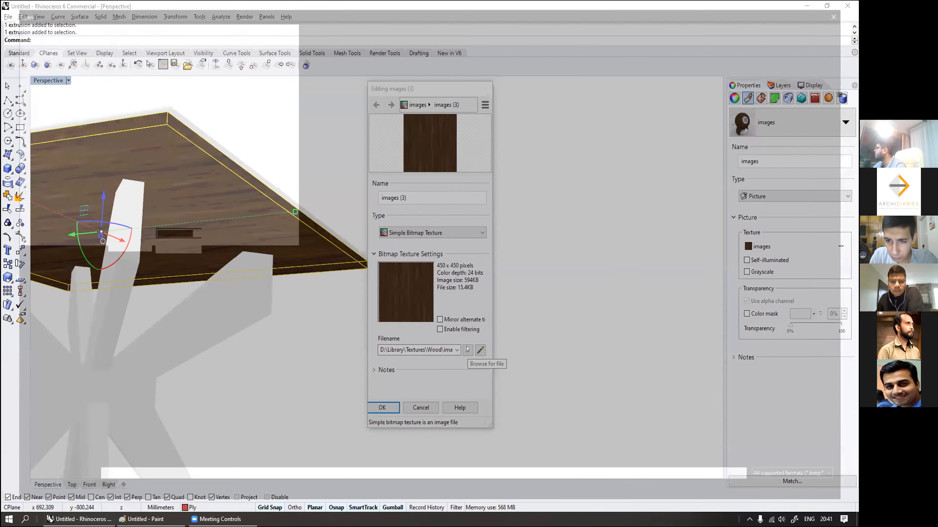
{"action": "double_click", "coordinate": [161, 82]}
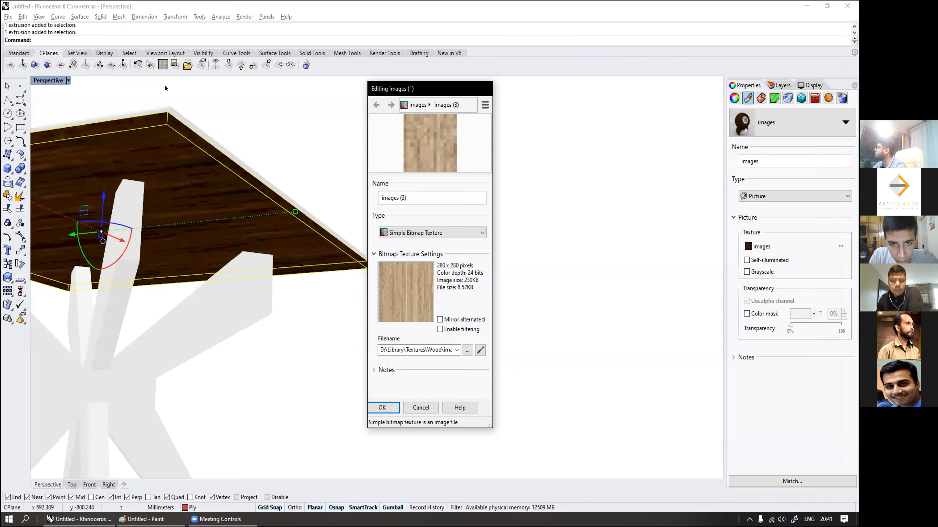
{"action": "left_click", "coordinate": [421, 407]}
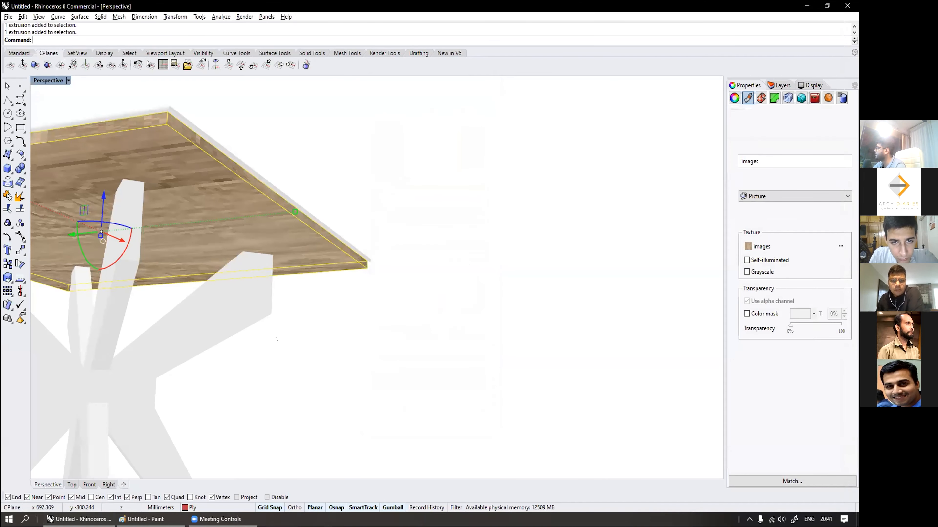
Step: Set the UVW repeat of the ply tabletop's texture mapping to 5 in all three directions
{"action": "scroll", "coordinate": [438, 171], "scroll_direction": "down", "scroll_amount": 7}
{"action": "scroll", "coordinate": [311, 206], "scroll_direction": "up", "scroll_amount": 6}
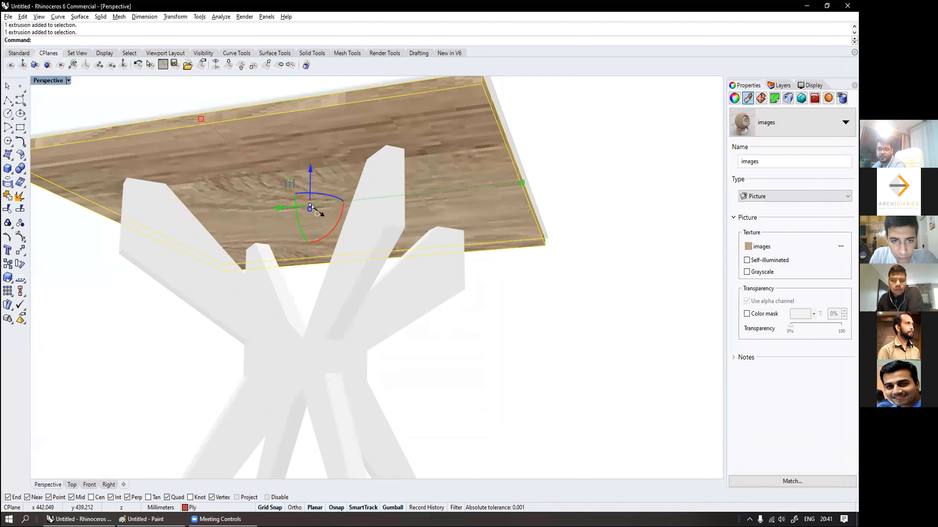
{"action": "right_click_drag", "start_coordinate": [311, 207], "coordinate": [331, 185]}
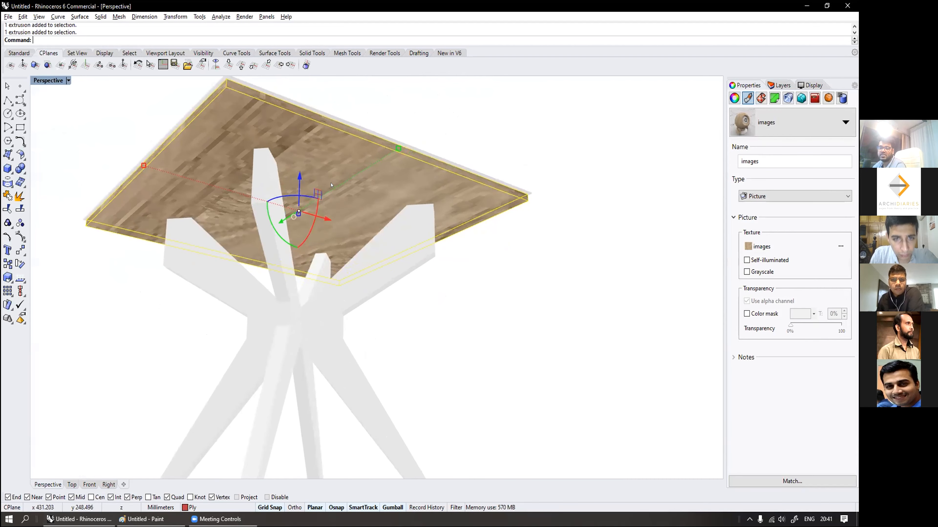
{"action": "scroll", "coordinate": [258, 117], "scroll_direction": "up", "scroll_amount": 2}
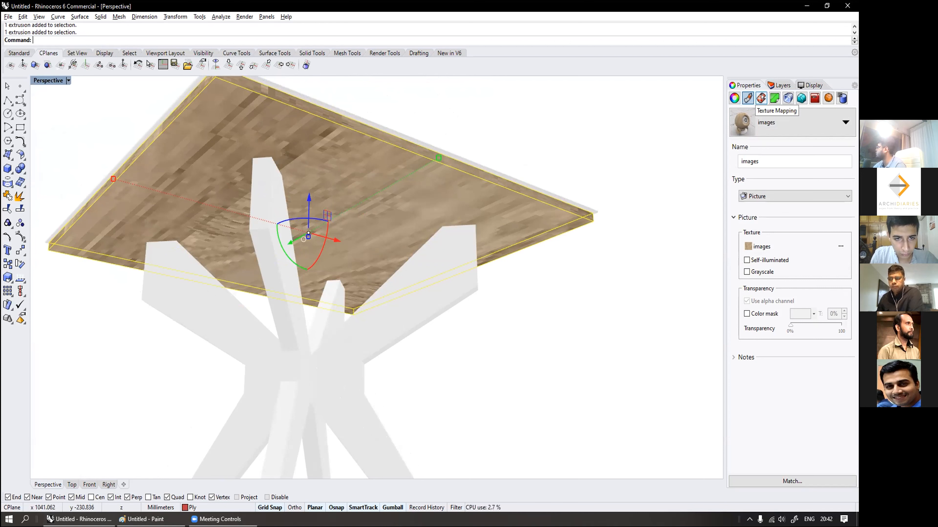
{"action": "left_click", "coordinate": [761, 98]}
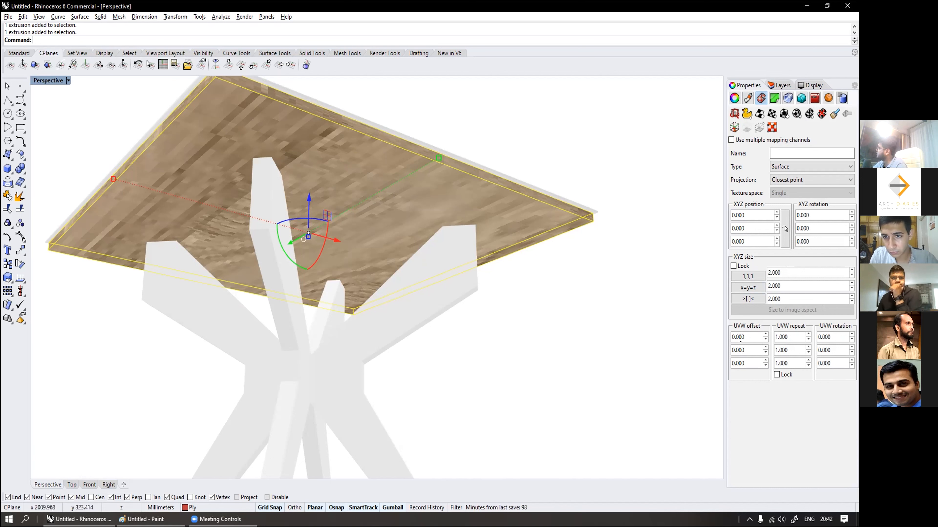
{"action": "double_click", "coordinate": [788, 337]}
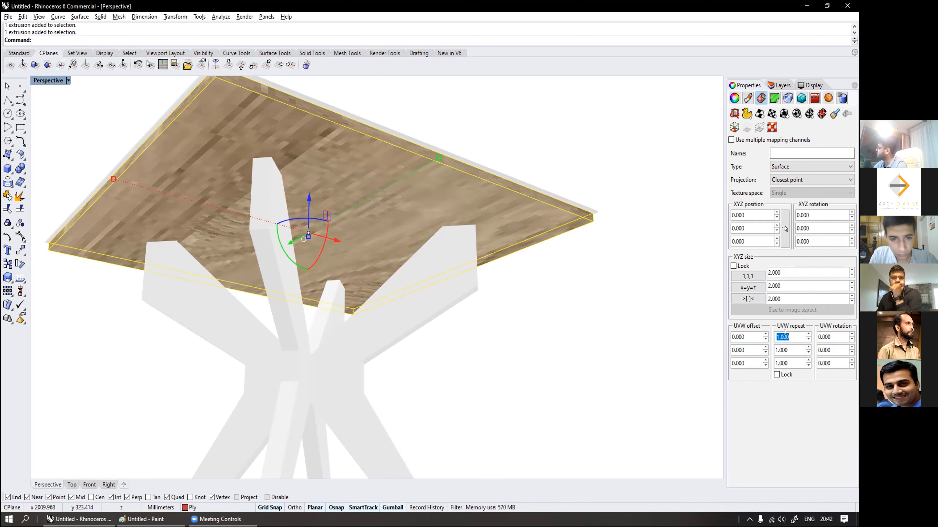
{"action": "type", "text": "5"}
{"action": "key", "text": "Tab"}
{"action": "type", "text": "5"}
{"action": "key", "text": "Tab"}
{"action": "type", "text": "5"}
{"action": "key", "text": "Return"}
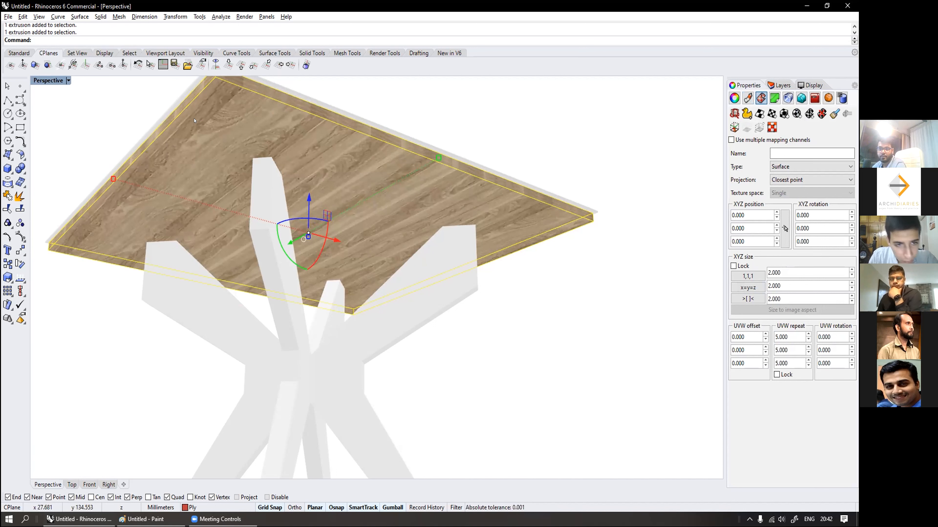
Step: Set the UVW repeat of the ply tabletop's texture mapping to 20 in all three directions and deselect the tabletop
{"action": "double_click", "coordinate": [782, 336]}
{"action": "type", "text": "20"}
{"action": "key", "text": "Tab"}
{"action": "type", "text": "20"}
{"action": "key", "text": "Tab"}
{"action": "type", "text": "20"}
{"action": "key", "text": "Return"}
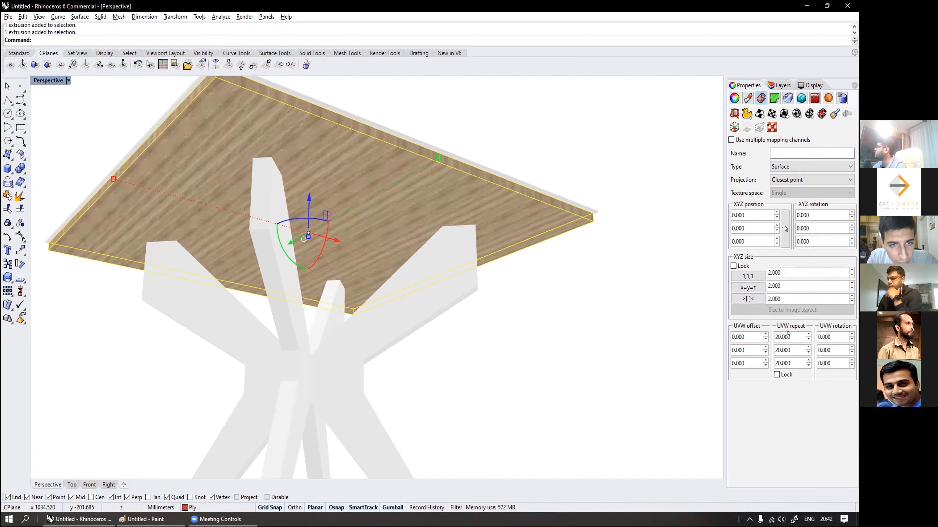
{"action": "scroll", "coordinate": [211, 129], "scroll_direction": "up", "scroll_amount": 5}
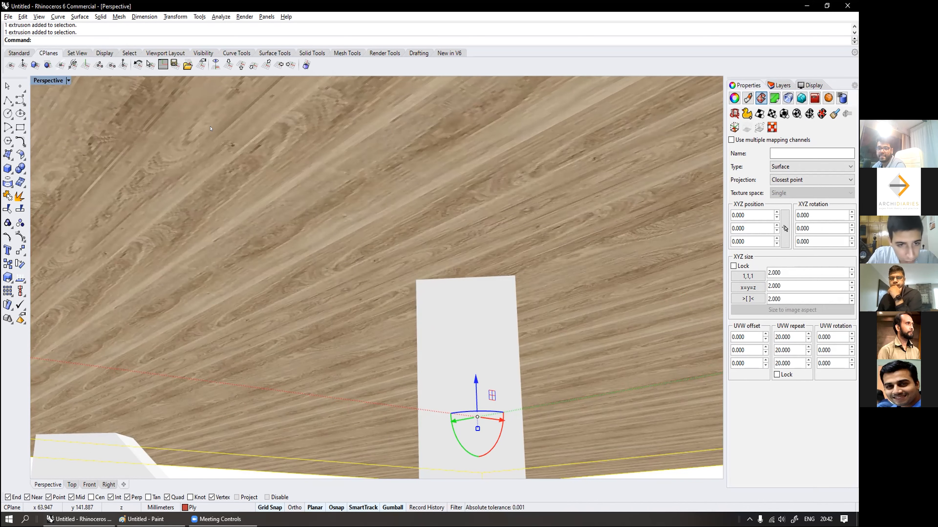
{"action": "scroll", "coordinate": [258, 201], "scroll_direction": "down", "scroll_amount": 10}
{"action": "key", "text": "Escape"}
Step: Assign a new Glass material to the rounded-edge glass top and check its corner over the ply
{"action": "scroll", "coordinate": [310, 205], "scroll_direction": "up", "scroll_amount": 10}
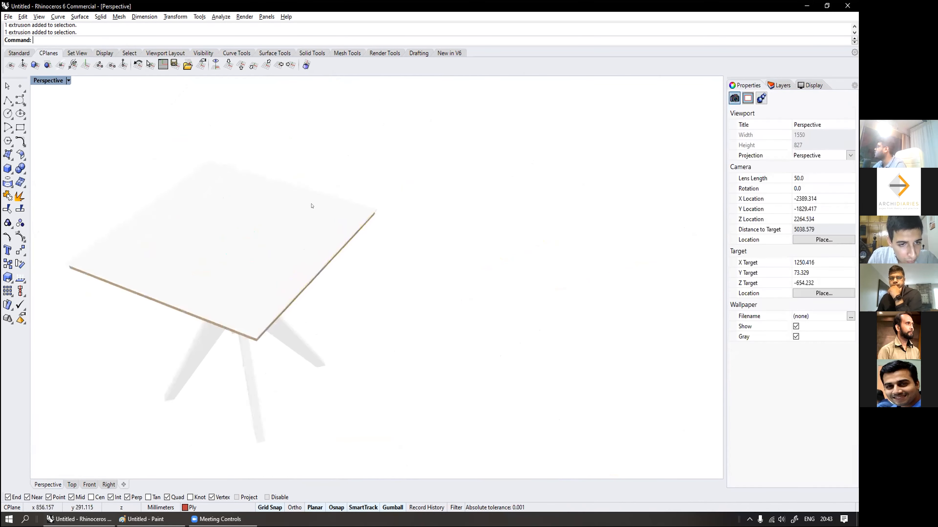
{"action": "scroll", "coordinate": [388, 159], "scroll_direction": "up", "scroll_amount": 5}
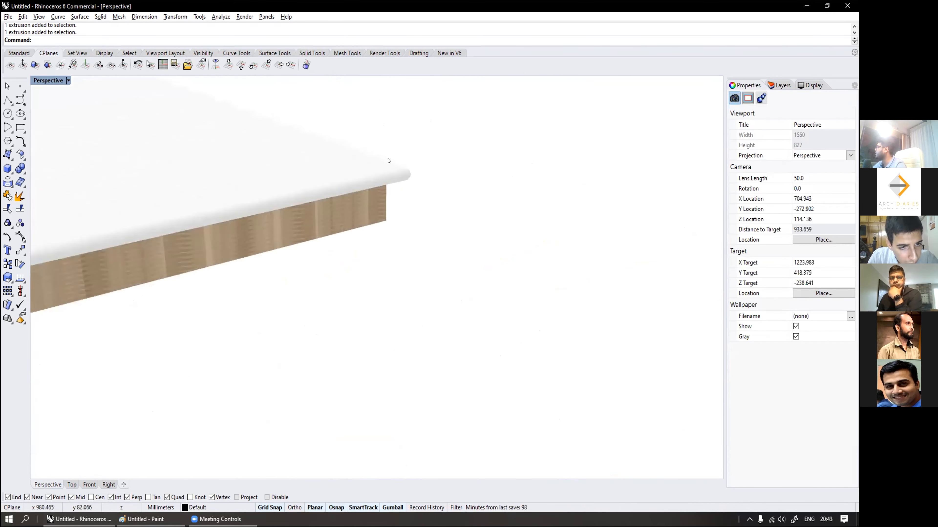
{"action": "scroll", "coordinate": [410, 195], "scroll_direction": "down", "scroll_amount": 2}
{"action": "scroll", "coordinate": [423, 210], "scroll_direction": "up", "scroll_amount": 3}
{"action": "left_click", "coordinate": [423, 209]}
{"action": "scroll", "coordinate": [443, 211], "scroll_direction": "down", "scroll_amount": 3}
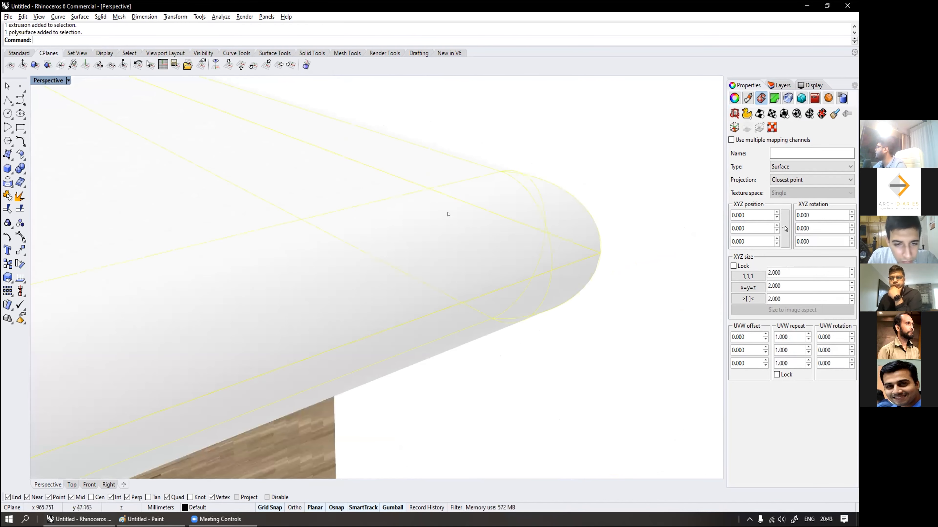
{"action": "left_click", "coordinate": [747, 98]}
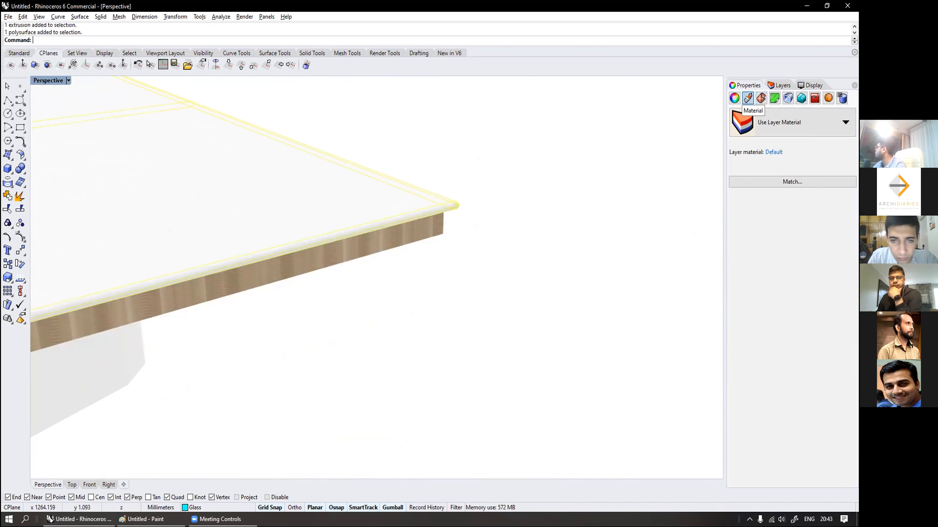
{"action": "left_click", "coordinate": [798, 122]}
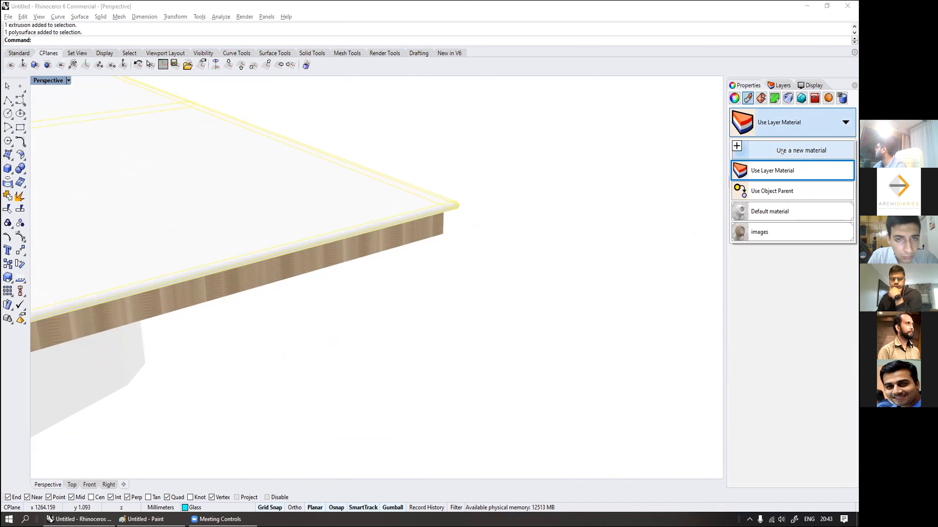
{"action": "left_click", "coordinate": [761, 151]}
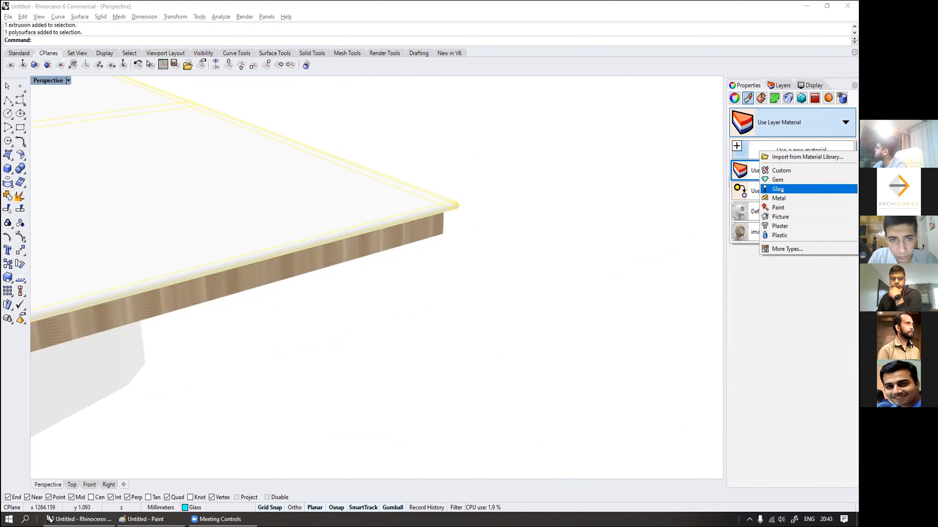
{"action": "left_click", "coordinate": [782, 189]}
{"action": "scroll", "coordinate": [624, 178], "scroll_direction": "down", "scroll_amount": 6}
{"action": "left_click", "coordinate": [553, 192]}
{"action": "scroll", "coordinate": [552, 193], "scroll_direction": "up", "scroll_amount": 15}
{"action": "scroll", "coordinate": [502, 188], "scroll_direction": "up", "scroll_amount": 3}
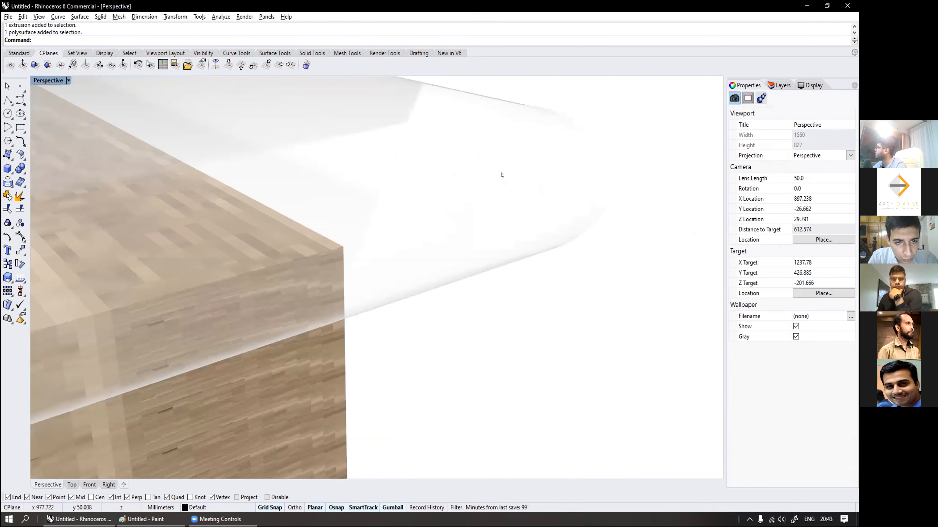
{"action": "scroll", "coordinate": [503, 174], "scroll_direction": "down", "scroll_amount": 5}
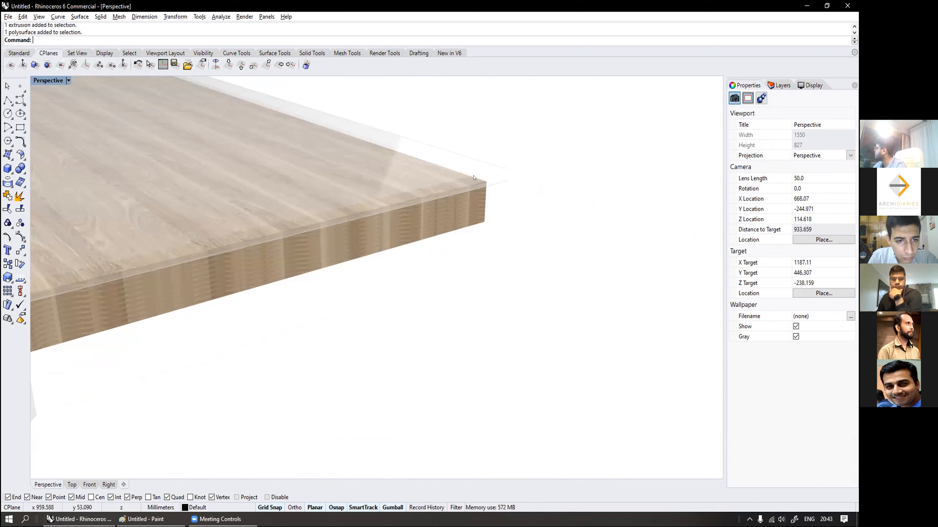
Step: Tint the rounded-edge glass top's Glass material a soft violet-blue and deselect the glass
{"action": "left_click", "coordinate": [488, 175]}
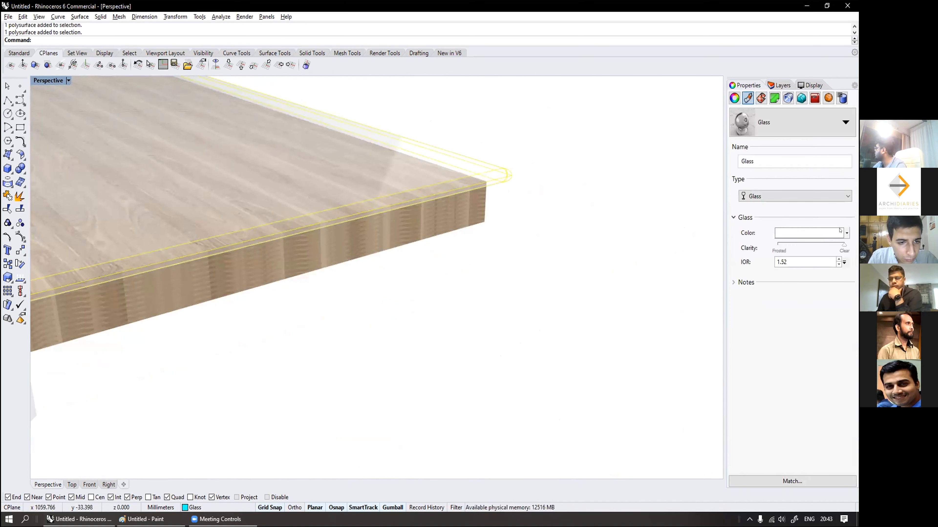
{"action": "left_click", "coordinate": [847, 233]}
{"action": "left_click", "coordinate": [826, 245]}
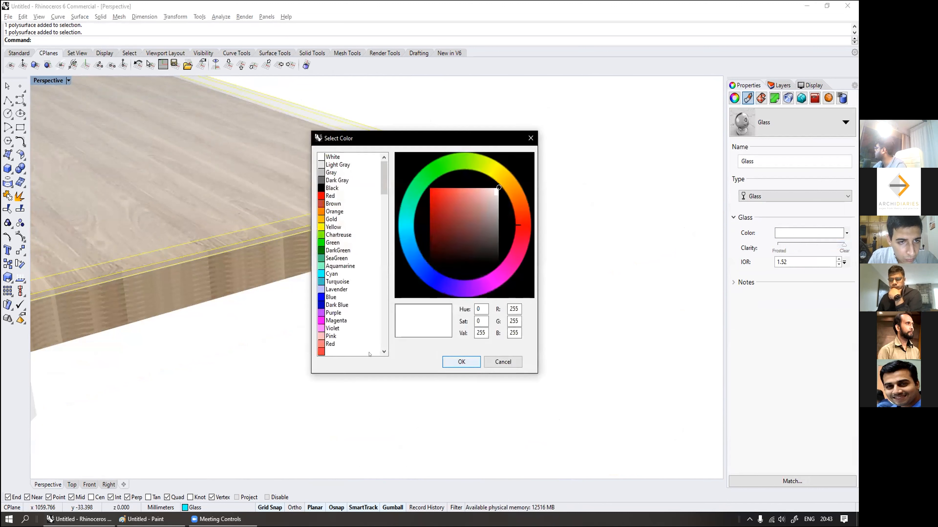
{"action": "left_click", "coordinate": [433, 280]}
{"action": "left_click_drag", "start_coordinate": [430, 279], "coordinate": [439, 276]}
{"action": "left_click_drag", "start_coordinate": [439, 212], "coordinate": [468, 182]}
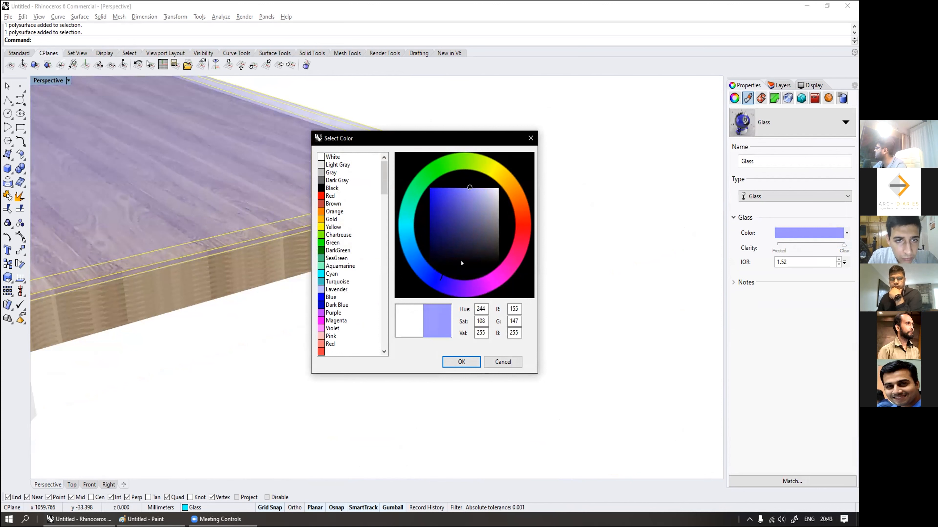
{"action": "left_click_drag", "start_coordinate": [480, 210], "coordinate": [472, 201]}
{"action": "left_click", "coordinate": [456, 362]}
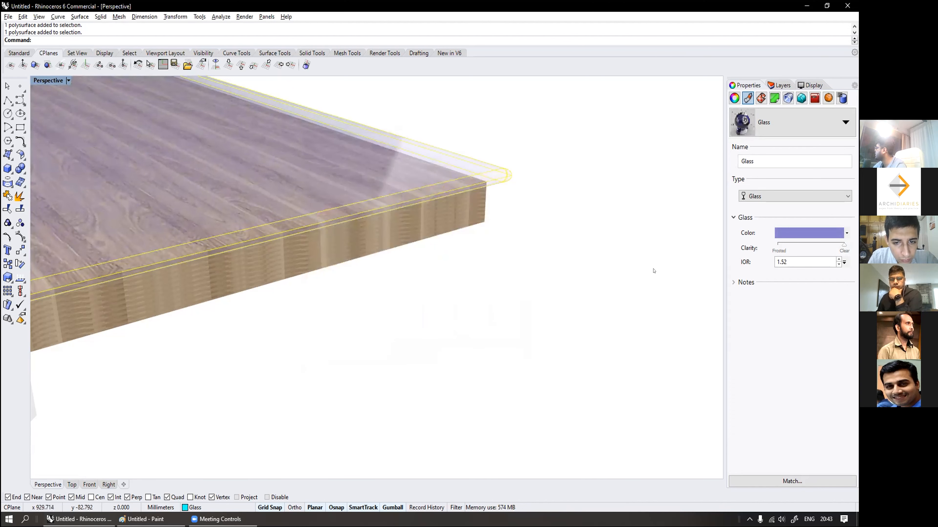
{"action": "scroll", "coordinate": [652, 272], "scroll_direction": "down", "scroll_amount": 6}
{"action": "right_click_drag", "start_coordinate": [602, 269], "coordinate": [510, 262]}
{"action": "left_click", "coordinate": [611, 317]}
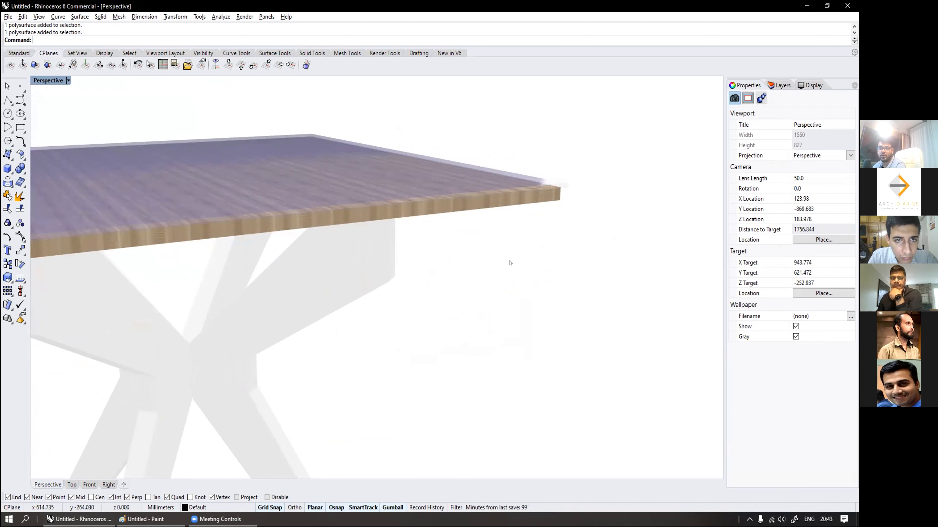
Step: Assign a new Metal material to the four table legs
{"action": "scroll", "coordinate": [510, 263], "scroll_direction": "down", "scroll_amount": 12}
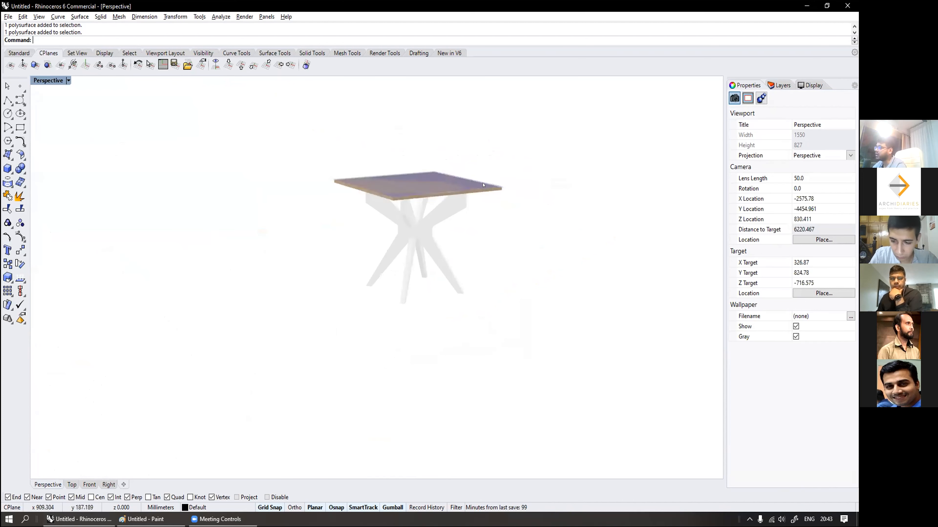
{"action": "scroll", "coordinate": [504, 245], "scroll_direction": "up", "scroll_amount": 6}
{"action": "right_click_drag", "start_coordinate": [486, 249], "coordinate": [431, 311], "text": "shift"}
{"action": "left_click_drag", "start_coordinate": [454, 316], "coordinate": [174, 231]}
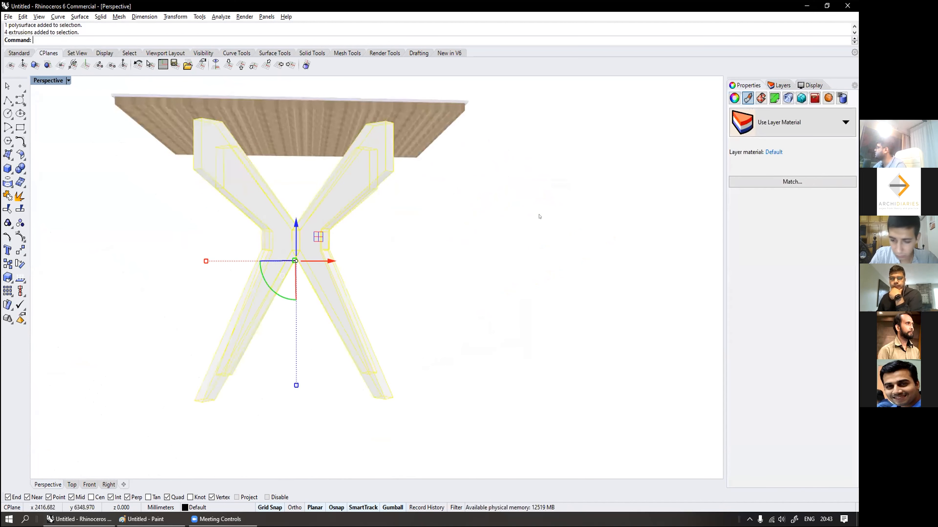
{"action": "left_click", "coordinate": [809, 134]}
{"action": "left_click", "coordinate": [802, 150]}
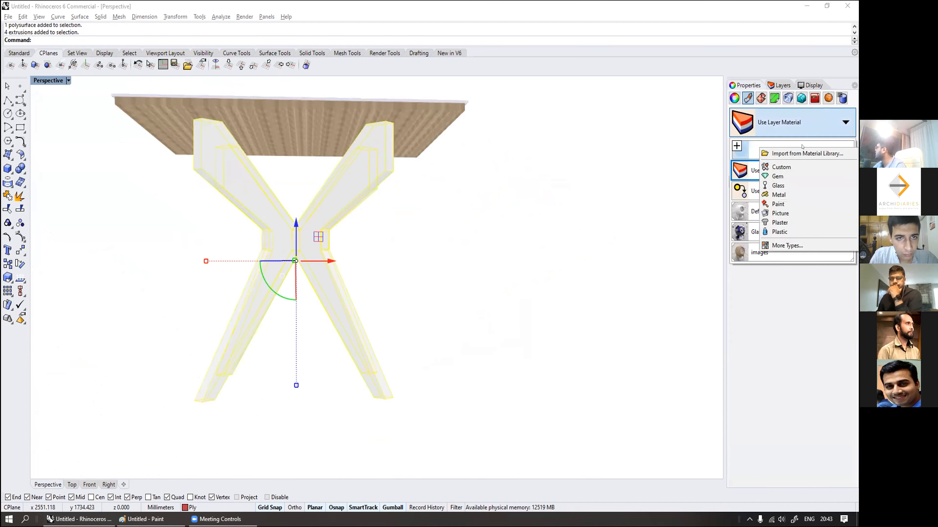
{"action": "left_click", "coordinate": [796, 199]}
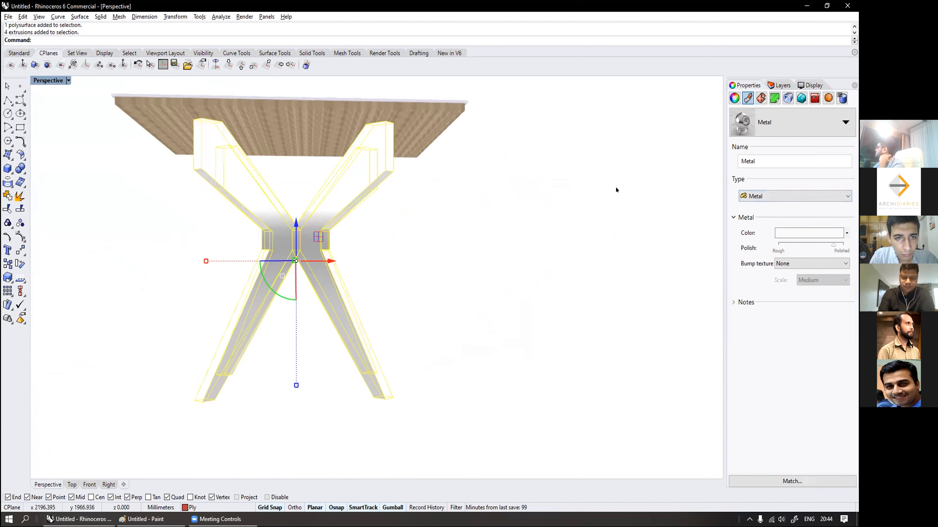
Step: Set the legs' Metal material color to Gold, keep its bump texture at None, and deselect the legs
{"action": "left_click", "coordinate": [831, 264]}
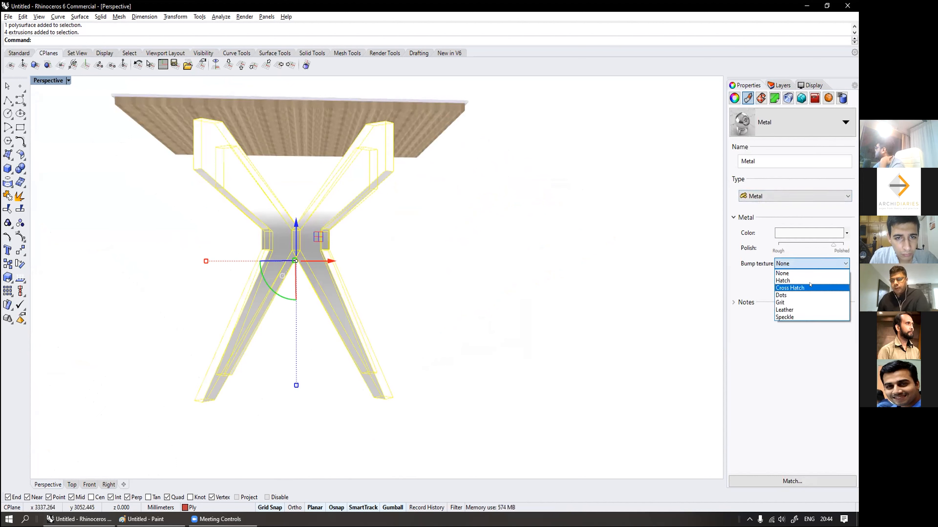
{"action": "left_click", "coordinate": [805, 273]}
{"action": "left_click", "coordinate": [789, 198]}
{"action": "left_click", "coordinate": [789, 198]}
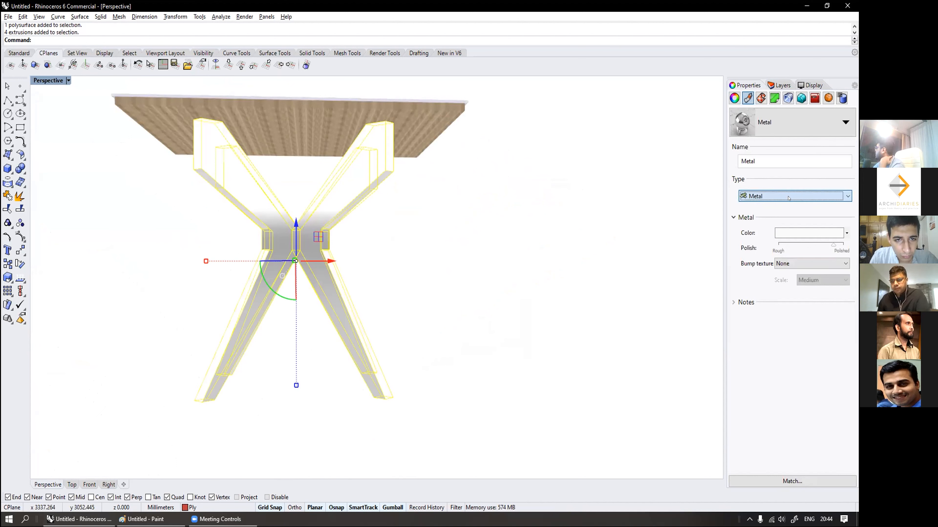
{"action": "left_click", "coordinate": [809, 233]}
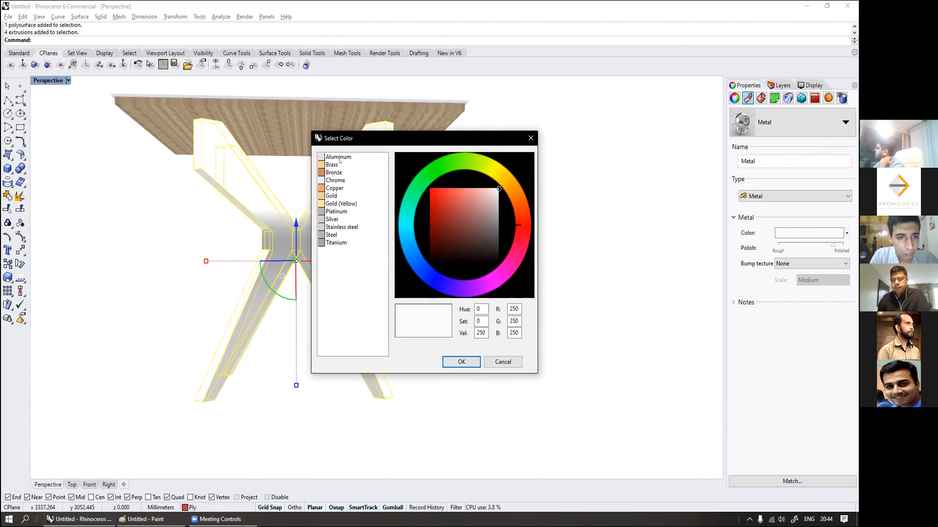
{"action": "left_click", "coordinate": [331, 196]}
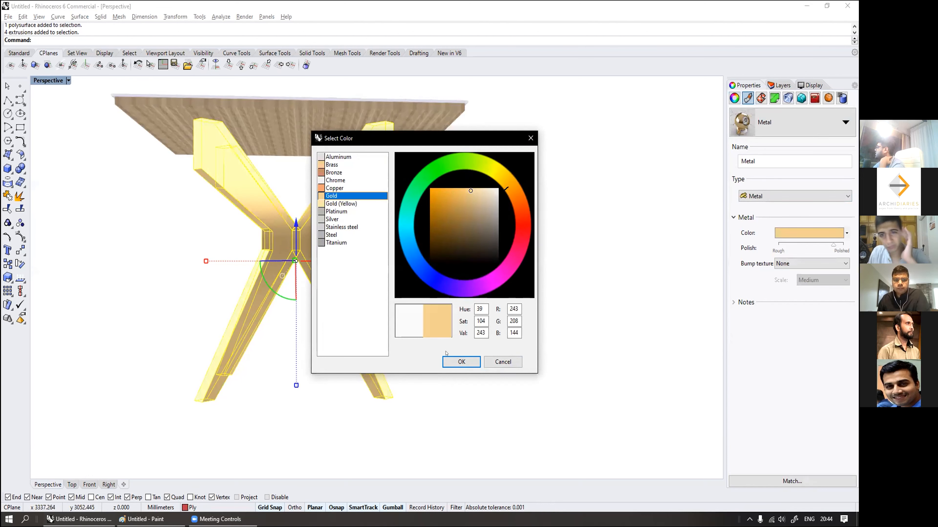
{"action": "left_click", "coordinate": [461, 362]}
{"action": "left_click", "coordinate": [444, 339]}
Step: Examine the table's legs, wood top and tinted glass from several angles
{"action": "right_click_drag", "start_coordinate": [444, 340], "coordinate": [383, 318]}
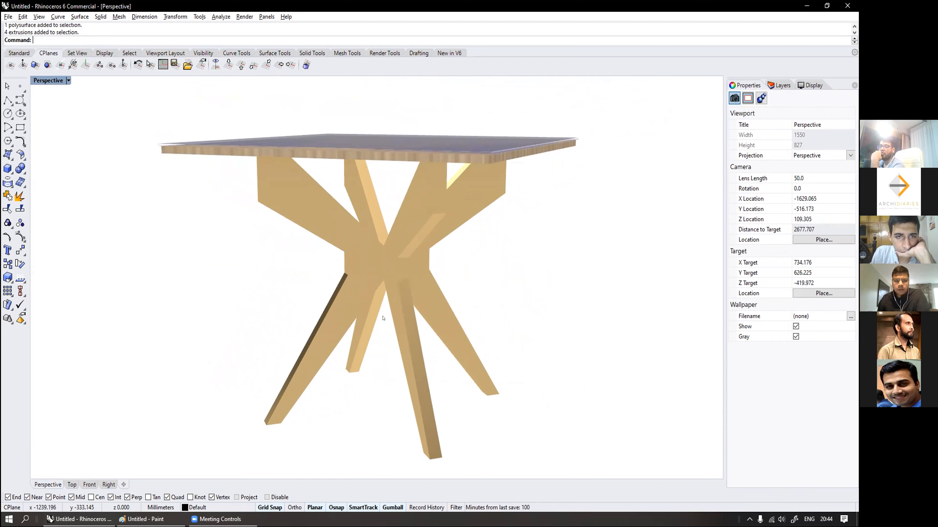
{"action": "mouse_move", "coordinate": [385, 176]}
{"action": "right_mouse_down"}
{"action": "mouse_move", "coordinate": [351, 172]}
{"action": "mouse_move", "coordinate": [322, 186]}
{"action": "mouse_move", "coordinate": [377, 178]}
{"action": "right_mouse_up"}
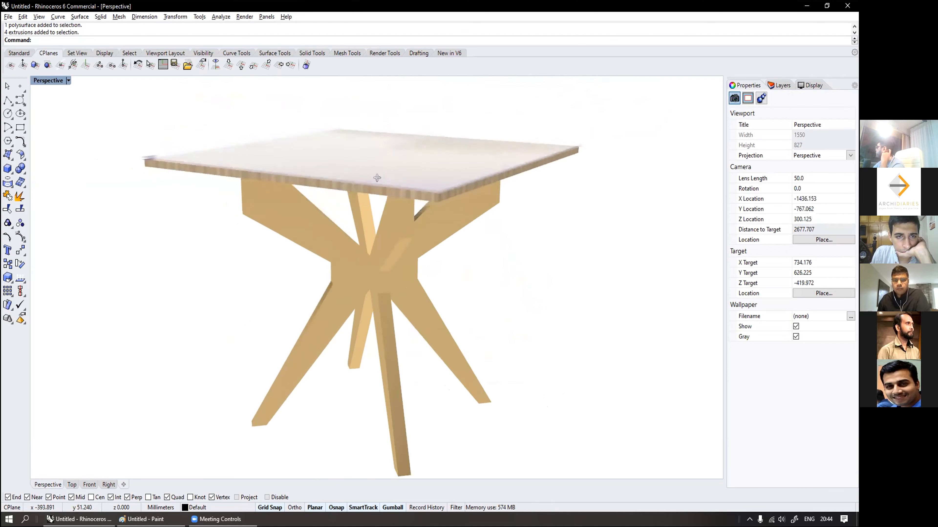
{"action": "scroll", "coordinate": [424, 183], "scroll_direction": "down", "scroll_amount": 8}
{"action": "scroll", "coordinate": [461, 223], "scroll_direction": "up", "scroll_amount": 6}
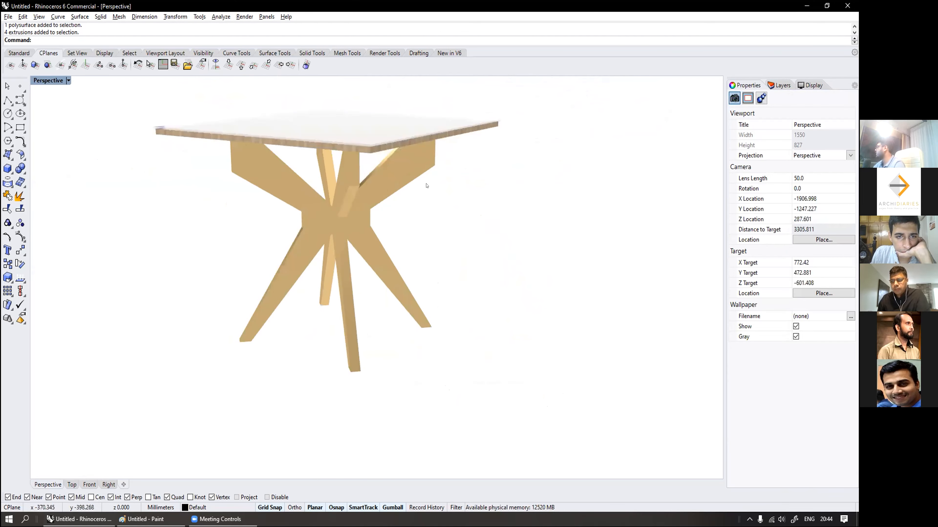
{"action": "right_click_drag", "start_coordinate": [383, 150], "coordinate": [353, 180], "text": "shift"}
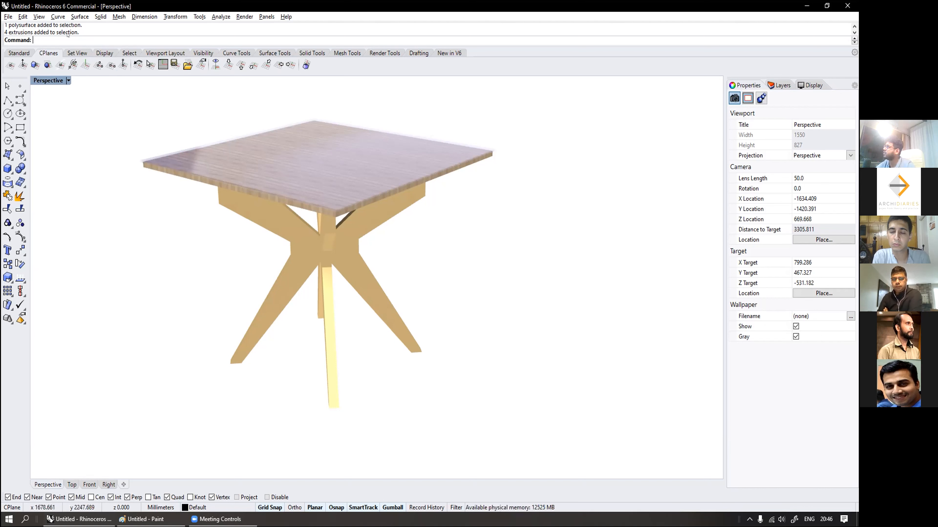
{"action": "left_click", "coordinate": [80, 18]}
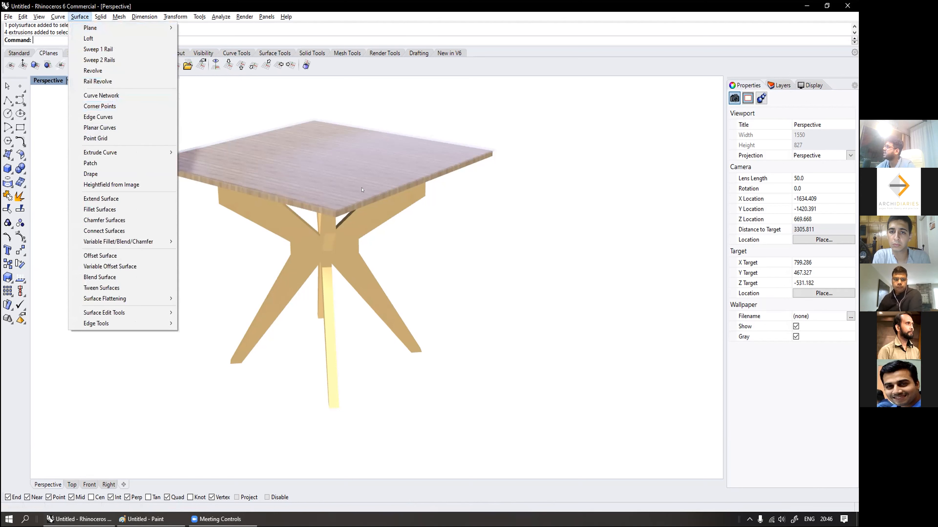
{"action": "left_click", "coordinate": [371, 188]}
{"action": "left_click", "coordinate": [553, 135]}
{"action": "scroll", "coordinate": [528, 130], "scroll_direction": "up", "scroll_amount": 3}
{"action": "scroll", "coordinate": [380, 188], "scroll_direction": "down", "scroll_amount": 3}
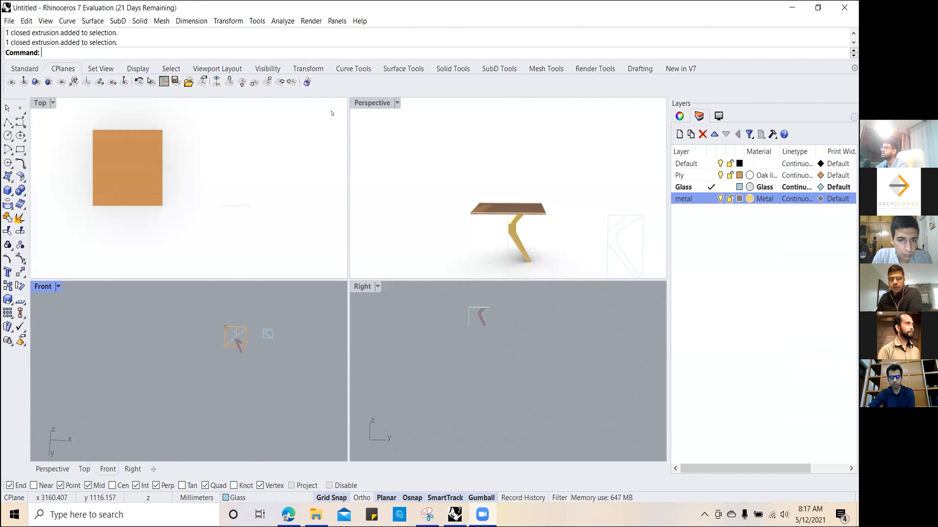
Step: Set the Perspective viewport to Shaded display and inspect the corner where the glass meets the ply top
{"action": "left_click", "coordinate": [397, 103]}
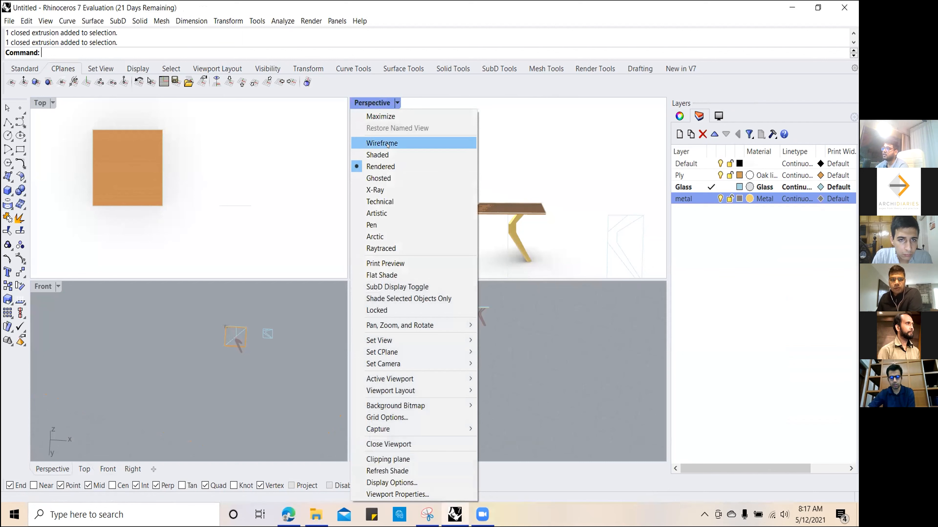
{"action": "left_click", "coordinate": [390, 155]}
{"action": "scroll", "coordinate": [562, 206], "scroll_direction": "up", "scroll_amount": 6}
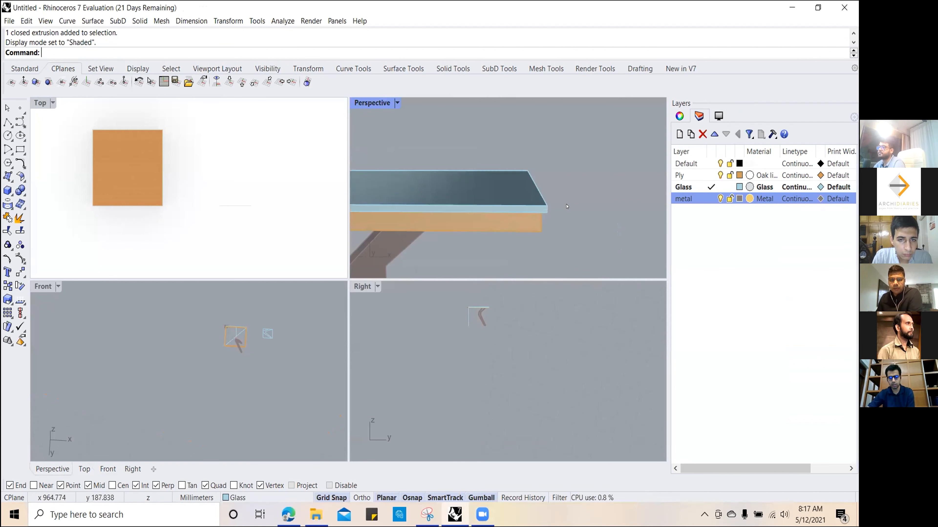
{"action": "scroll", "coordinate": [562, 207], "scroll_direction": "down", "scroll_amount": 6}
{"action": "scroll", "coordinate": [482, 207], "scroll_direction": "up", "scroll_amount": 3}
{"action": "scroll", "coordinate": [481, 207], "scroll_direction": "up", "scroll_amount": 8}
{"action": "scroll", "coordinate": [561, 205], "scroll_direction": "down", "scroll_amount": 8}
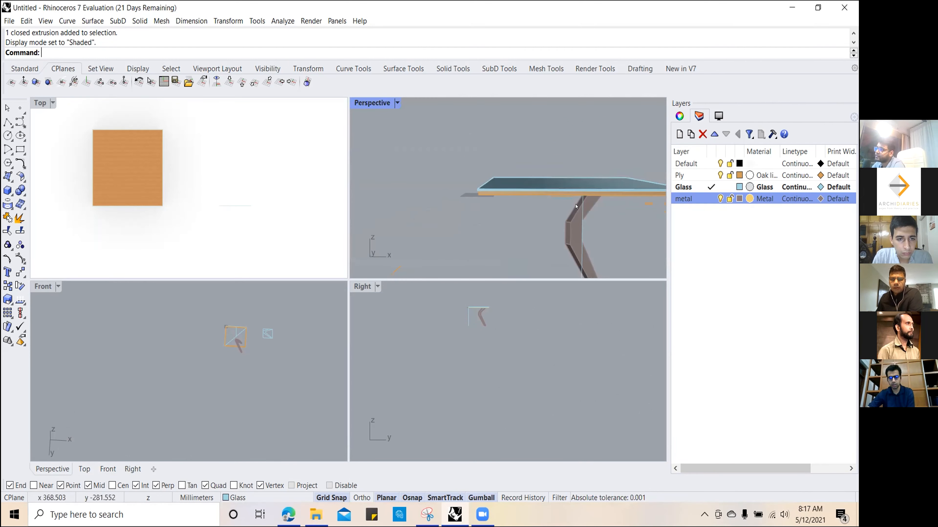
{"action": "scroll", "coordinate": [508, 192], "scroll_direction": "up", "scroll_amount": 8}
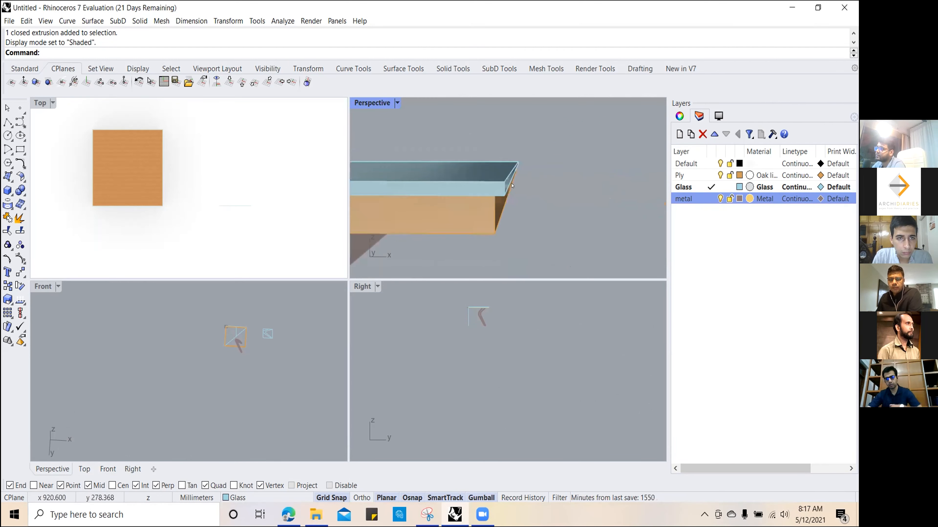
{"action": "scroll", "coordinate": [509, 191], "scroll_direction": "down", "scroll_amount": 5}
{"action": "scroll", "coordinate": [480, 185], "scroll_direction": "down", "scroll_amount": 3}
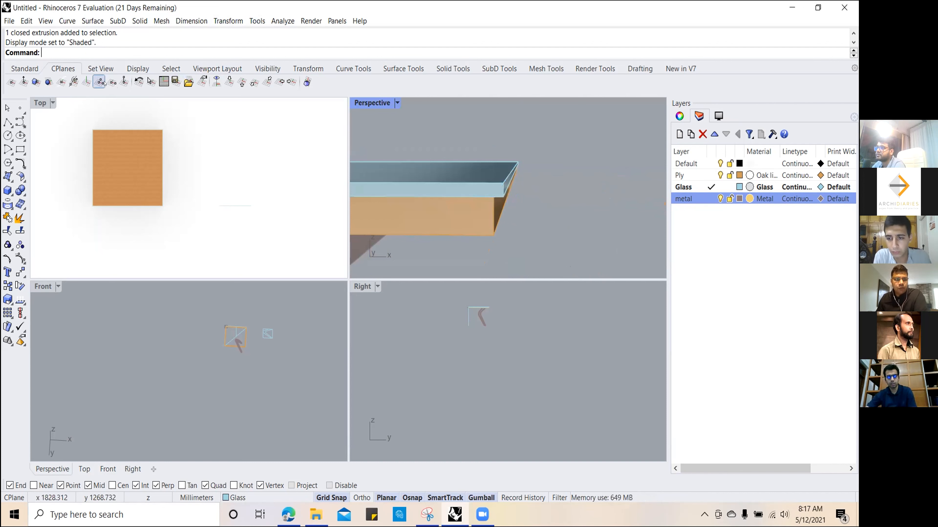
{"action": "left_click", "coordinate": [100, 81]}
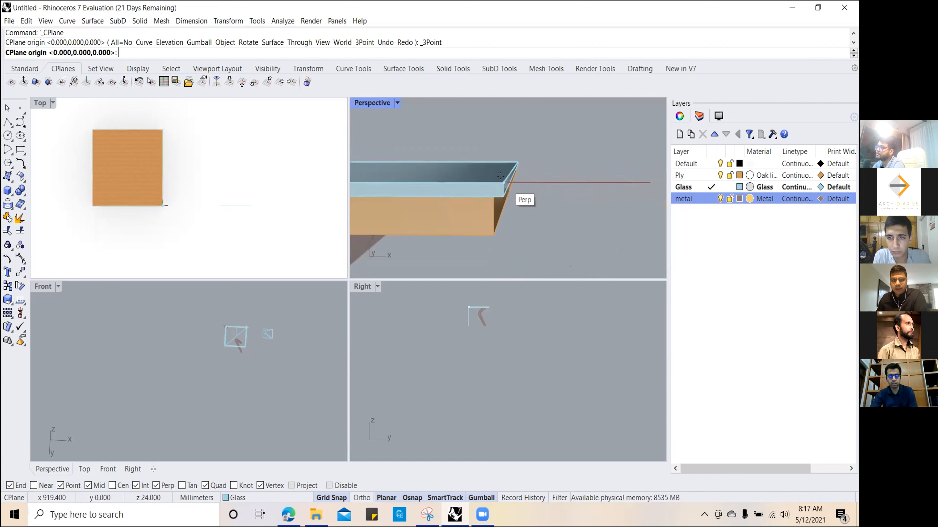
{"action": "scroll", "coordinate": [502, 182], "scroll_direction": "up", "scroll_amount": 6}
{"action": "scroll", "coordinate": [505, 179], "scroll_direction": "down", "scroll_amount": 6}
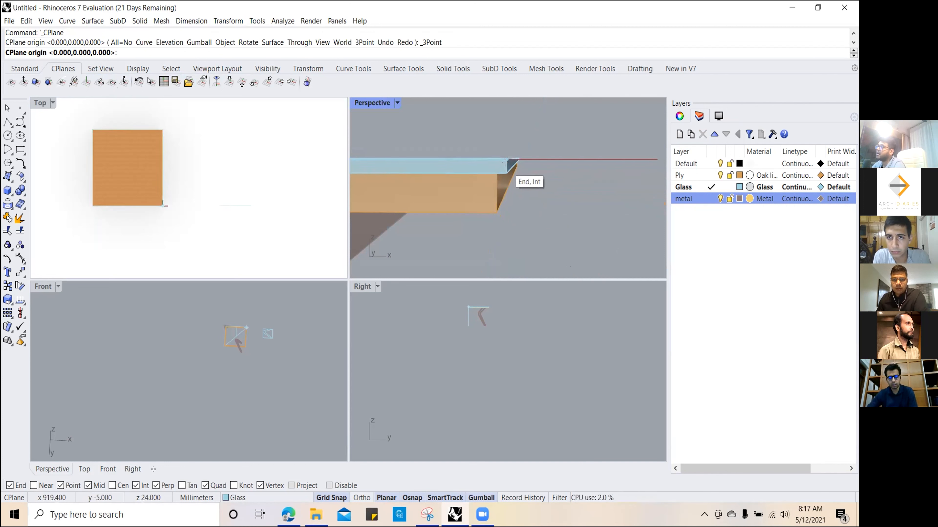
{"action": "scroll", "coordinate": [504, 162], "scroll_direction": "up", "scroll_amount": 5}
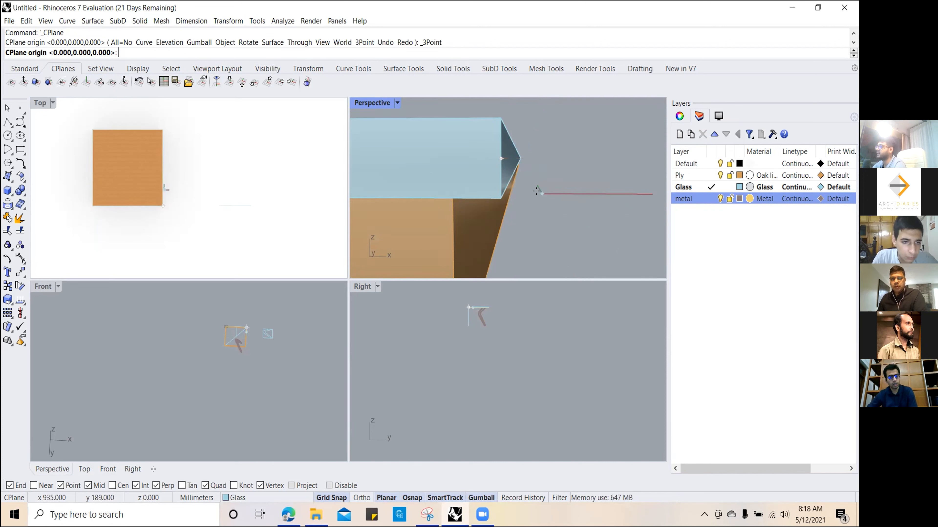
{"action": "scroll", "coordinate": [543, 196], "scroll_direction": "down", "scroll_amount": 5}
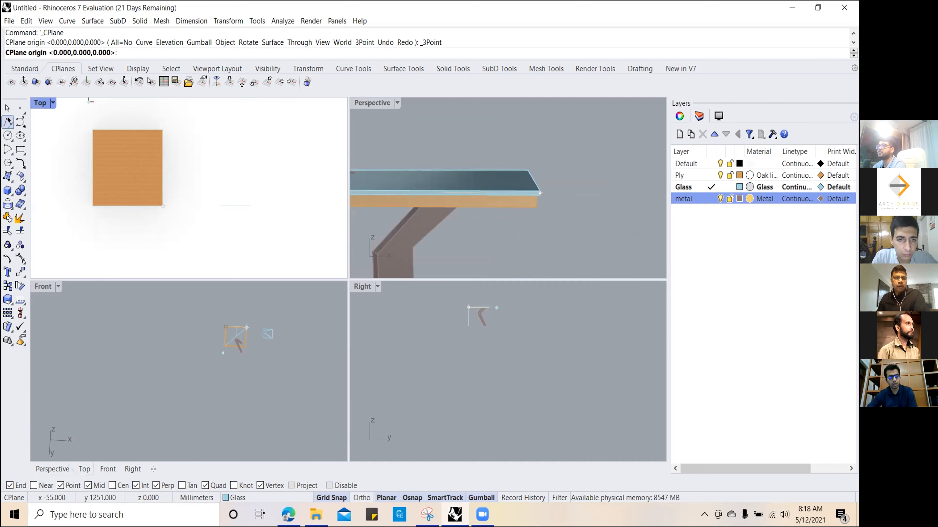
{"action": "key", "text": "Escape"}
Step: Select the glass top and fit the Perspective view to it with Zoom Selected
{"action": "left_click", "coordinate": [526, 194]}
{"action": "left_click", "coordinate": [518, 193]}
{"action": "left_click", "coordinate": [544, 234]}
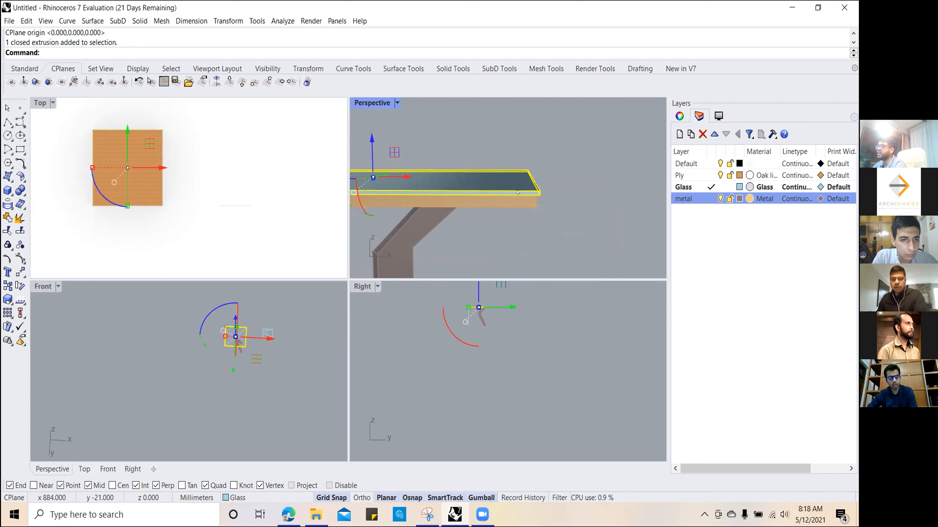
{"action": "type", "text": "Zoom"}
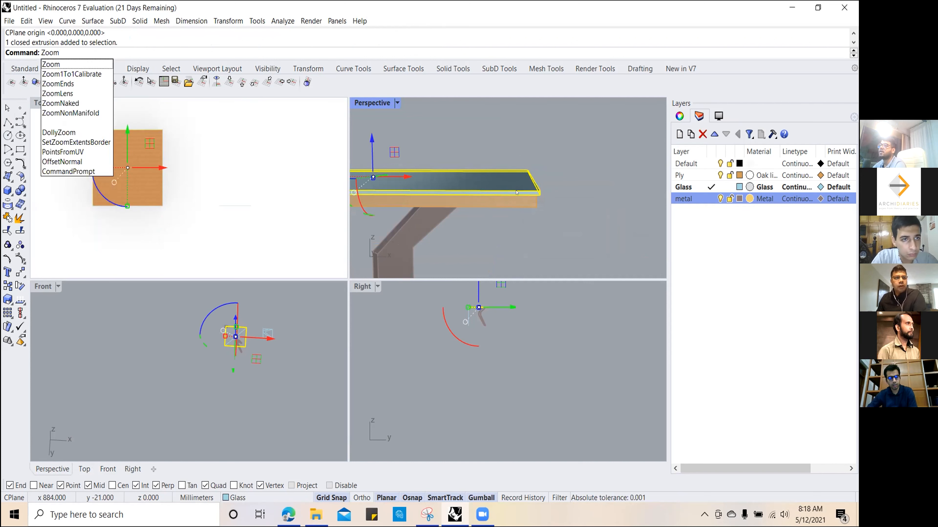
{"action": "key", "text": "Return"}
{"action": "left_click", "coordinate": [209, 52]}
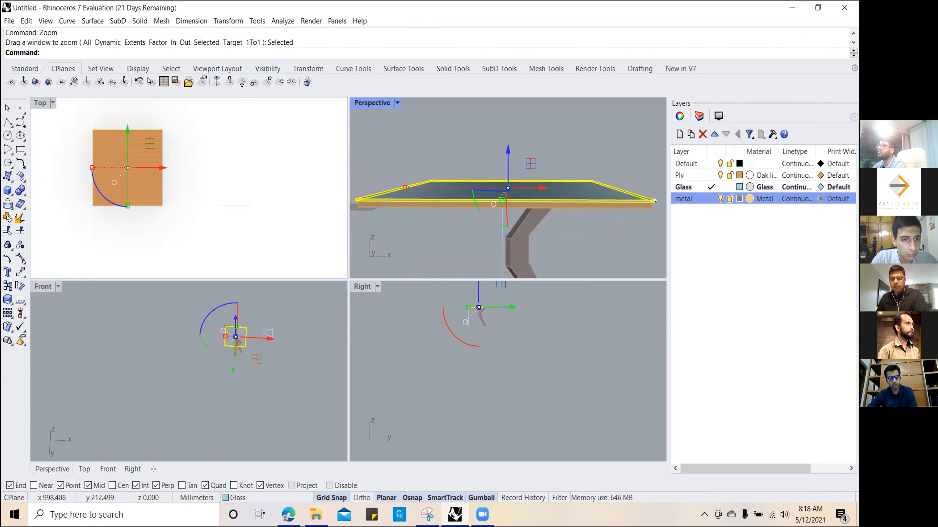
Step: Try to set a three-point construction plane with its origin at the midpoint of the glass top's vertical corner edge
{"action": "scroll", "coordinate": [655, 200], "scroll_direction": "up", "scroll_amount": 4}
{"action": "scroll", "coordinate": [638, 216], "scroll_direction": "up", "scroll_amount": 1}
{"action": "scroll", "coordinate": [634, 220], "scroll_direction": "down", "scroll_amount": 1}
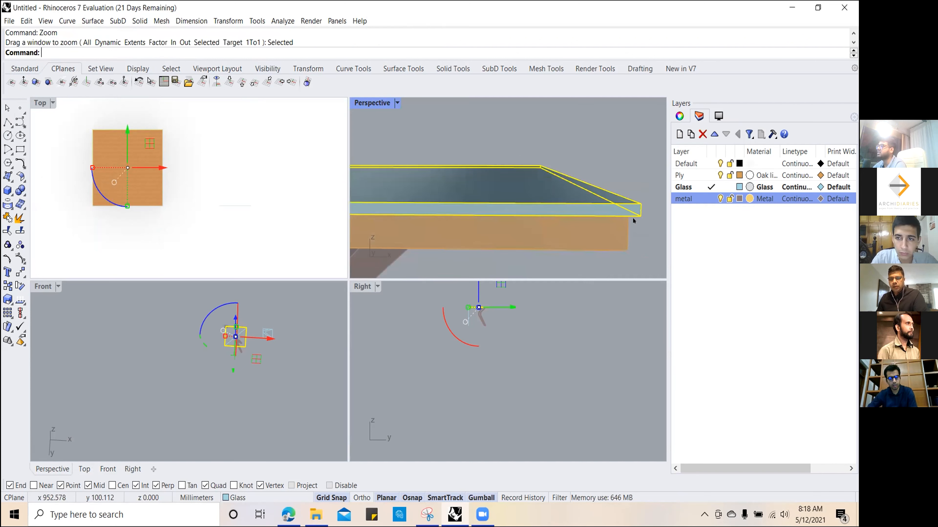
{"action": "left_click", "coordinate": [100, 82]}
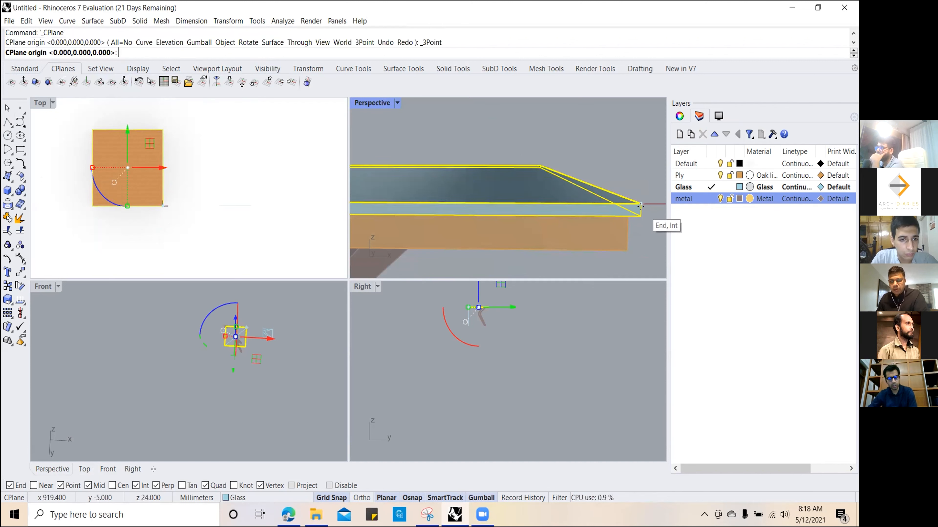
{"action": "scroll", "coordinate": [640, 208], "scroll_direction": "up", "scroll_amount": 1}
{"action": "scroll", "coordinate": [640, 208], "scroll_direction": "up", "scroll_amount": 1}
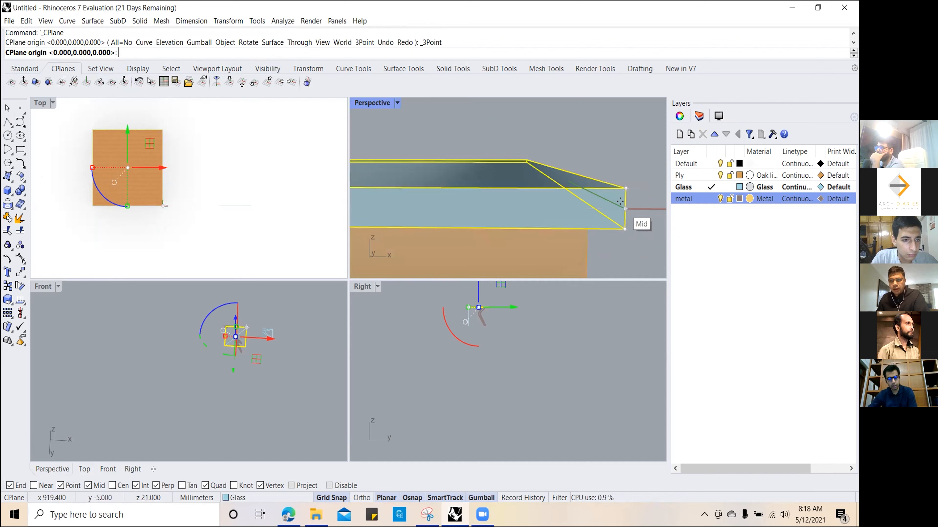
{"action": "left_click", "coordinate": [625, 201]}
{"action": "scroll", "coordinate": [625, 201], "scroll_direction": "down", "scroll_amount": 3}
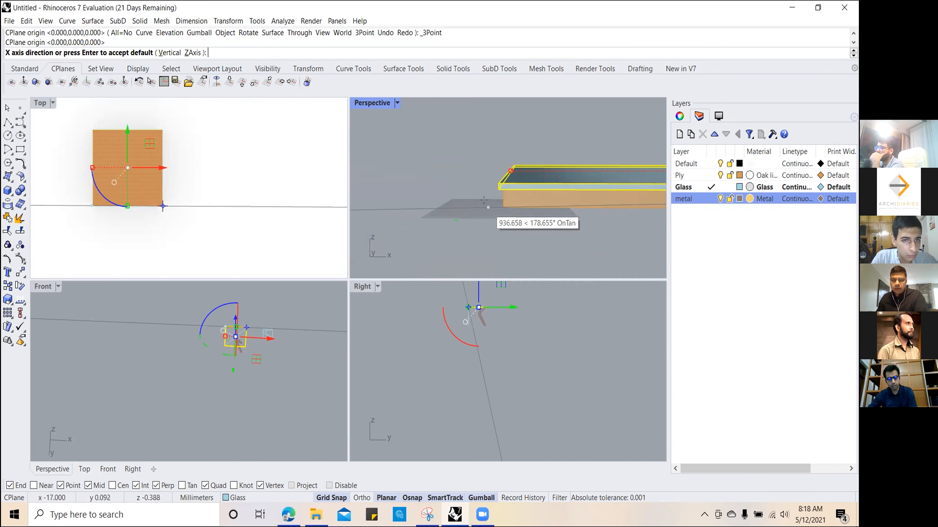
{"action": "left_click", "coordinate": [493, 184]}
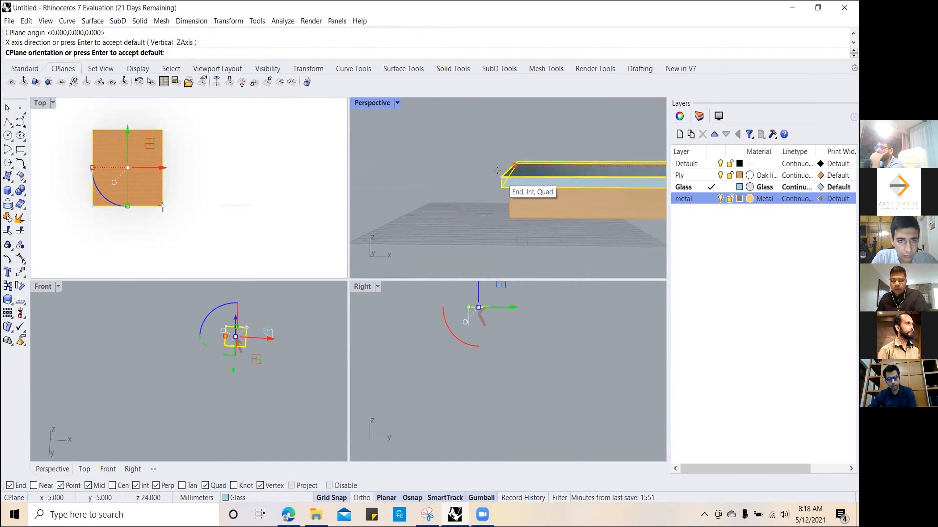
{"action": "left_click", "coordinate": [497, 171]}
{"action": "scroll", "coordinate": [552, 193], "scroll_direction": "down", "scroll_amount": 4}
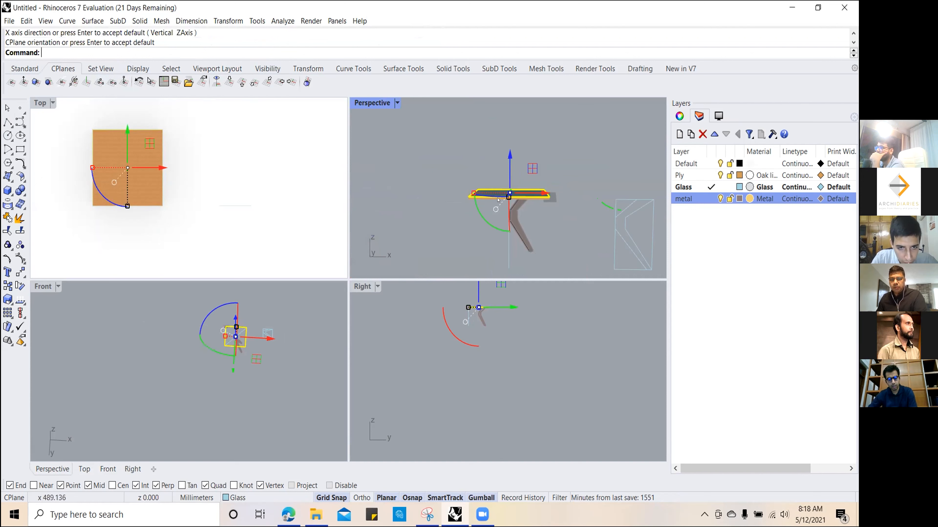
{"action": "scroll", "coordinate": [553, 193], "scroll_direction": "up", "scroll_amount": 6}
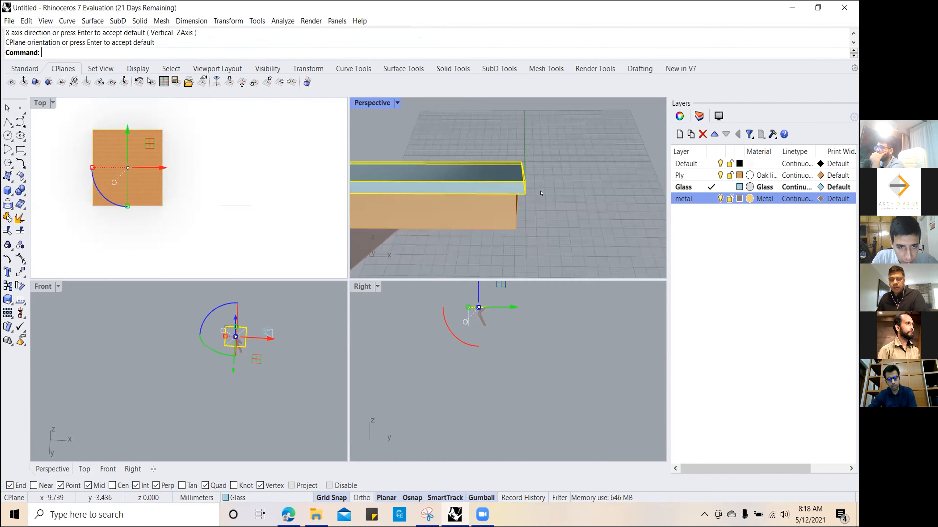
{"action": "scroll", "coordinate": [544, 190], "scroll_direction": "down", "scroll_amount": 2}
{"action": "scroll", "coordinate": [544, 223], "scroll_direction": "up", "scroll_amount": 3}
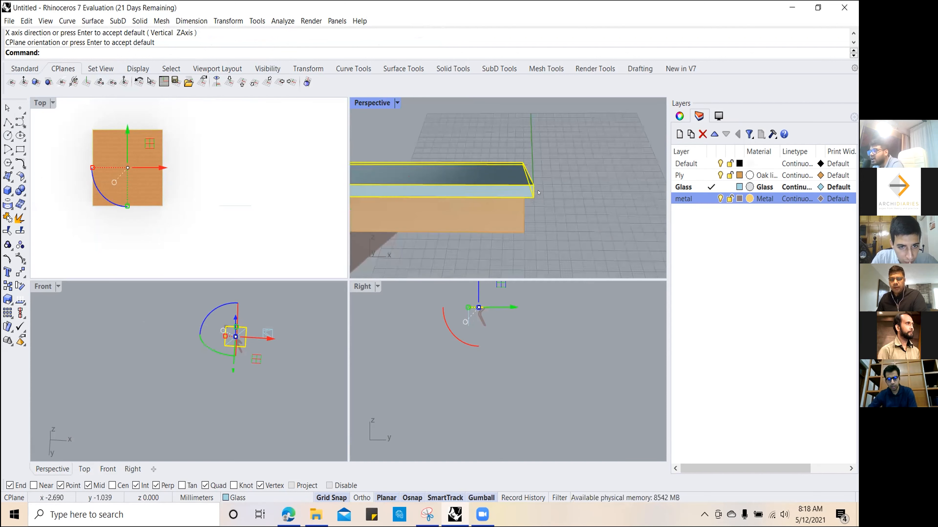
Step: Set an upright three-point construction plane at the glass top's corner, using its vertical edge for the X axis, and enable the Near snap
{"action": "left_click", "coordinate": [99, 81]}
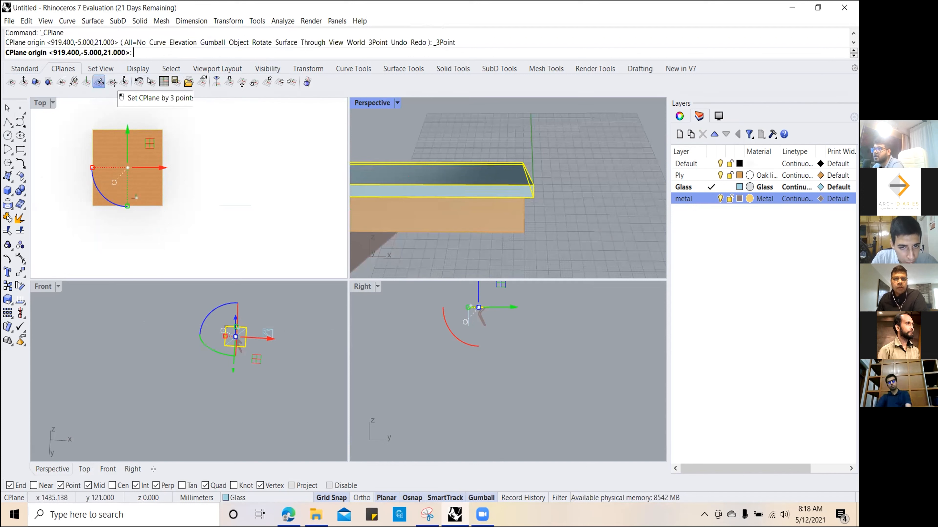
{"action": "left_click", "coordinate": [533, 187]}
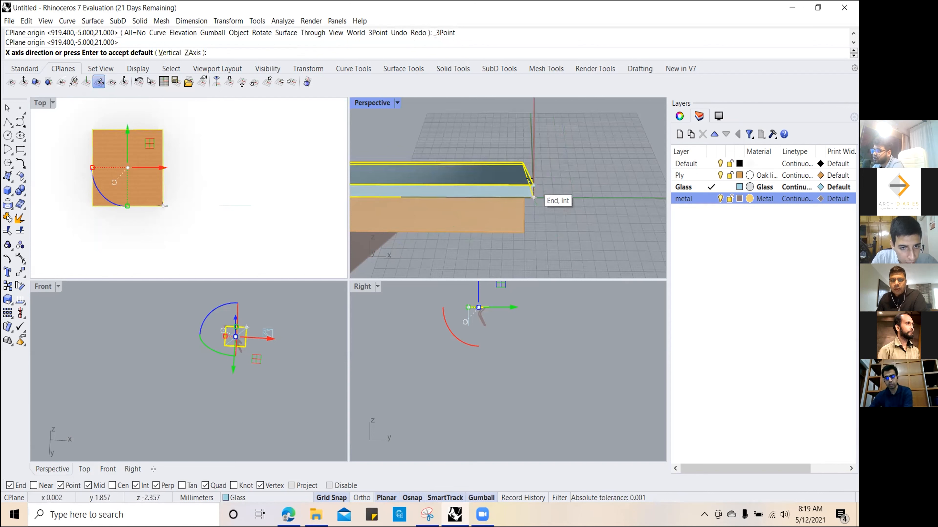
{"action": "left_click", "coordinate": [533, 198]}
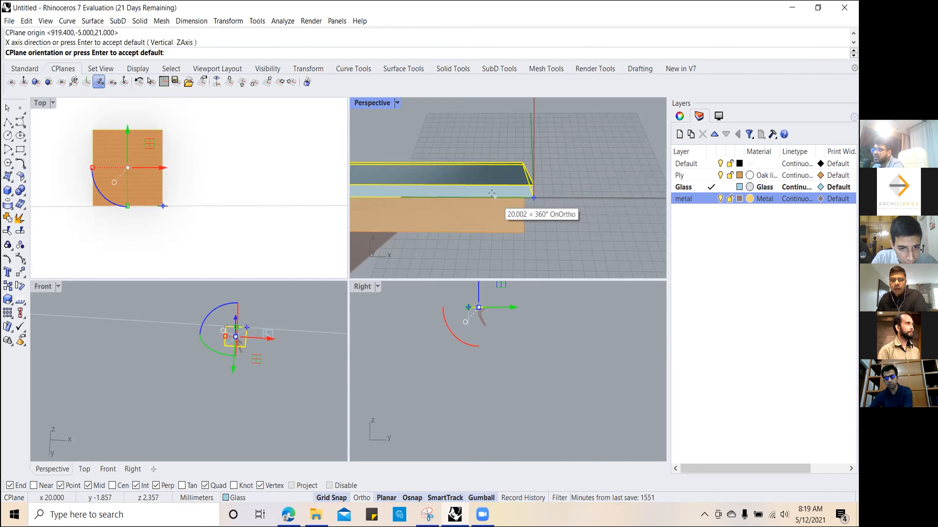
{"action": "scroll", "coordinate": [496, 193], "scroll_direction": "down", "scroll_amount": 15}
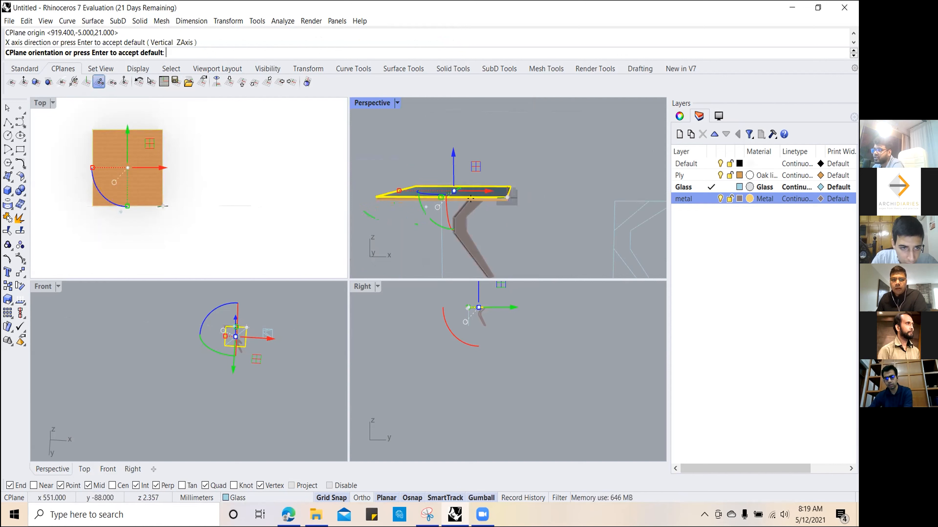
{"action": "scroll", "coordinate": [507, 194], "scroll_direction": "up", "scroll_amount": 7}
{"action": "left_click", "coordinate": [108, 470]}
{"action": "left_click", "coordinate": [34, 486]}
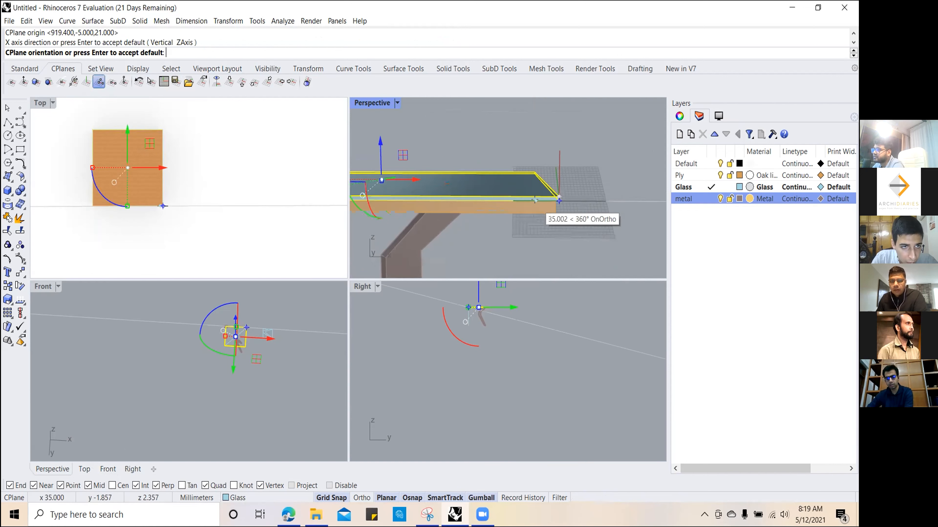
{"action": "scroll", "coordinate": [550, 201], "scroll_direction": "up", "scroll_amount": 5}
{"action": "scroll", "coordinate": [554, 203], "scroll_direction": "down", "scroll_amount": 4}
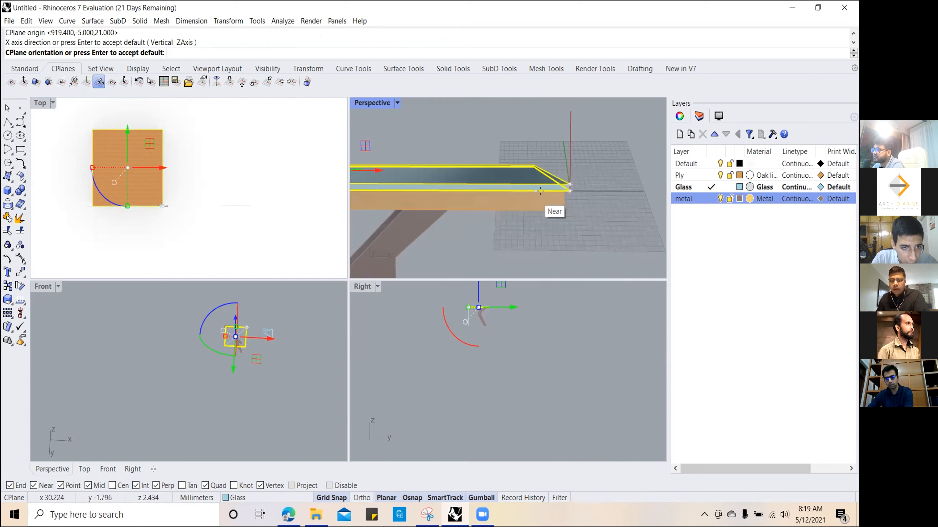
{"action": "scroll", "coordinate": [554, 186], "scroll_direction": "up", "scroll_amount": 3}
{"action": "left_click", "coordinate": [565, 184]}
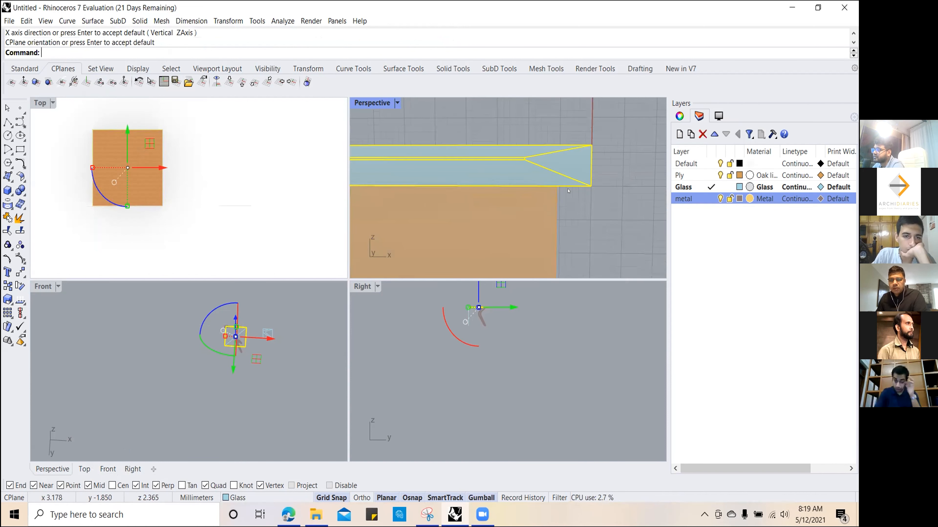
Step: Draw a semicircular arc centered on the glass's vertical corner edge, bulging outward from its upper endpoint to its lower endpoint
{"action": "scroll", "coordinate": [525, 190], "scroll_direction": "down", "scroll_amount": 6}
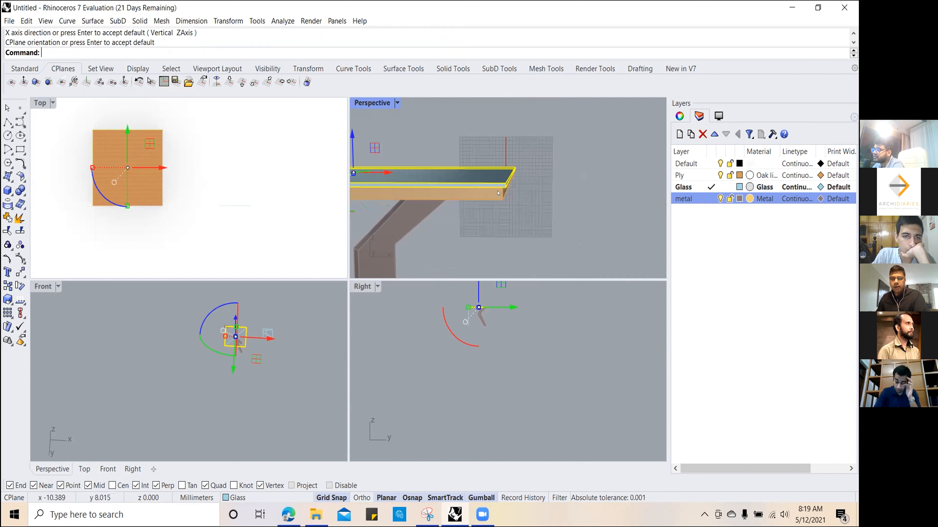
{"action": "scroll", "coordinate": [498, 193], "scroll_direction": "up", "scroll_amount": 2}
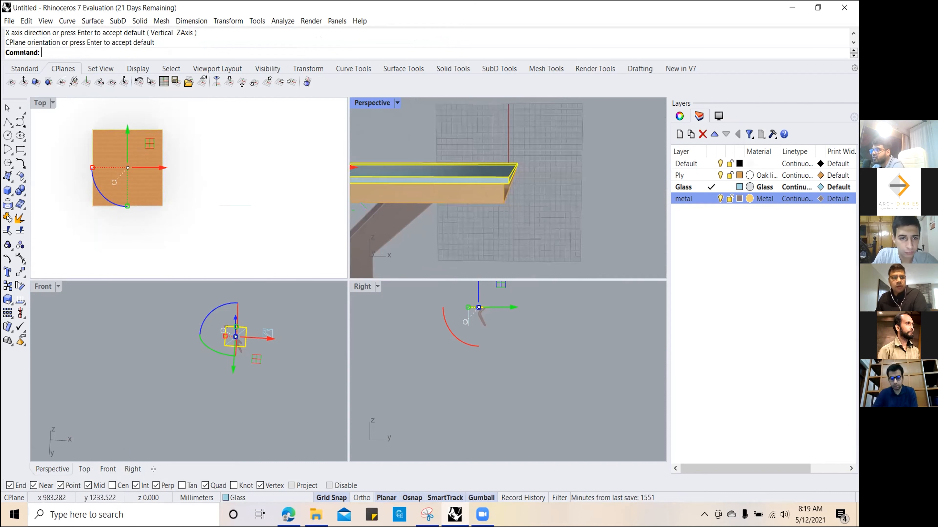
{"action": "scroll", "coordinate": [526, 213], "scroll_direction": "down", "scroll_amount": 5}
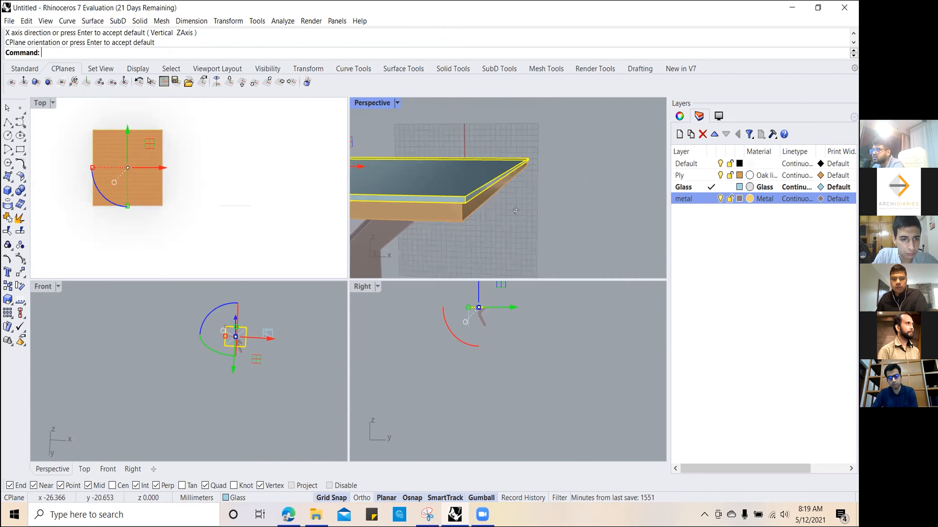
{"action": "right_click_drag", "start_coordinate": [548, 208], "coordinate": [582, 244]}
{"action": "scroll", "coordinate": [581, 198], "scroll_direction": "up", "scroll_amount": 4}
{"action": "scroll", "coordinate": [580, 198], "scroll_direction": "up", "scroll_amount": 3}
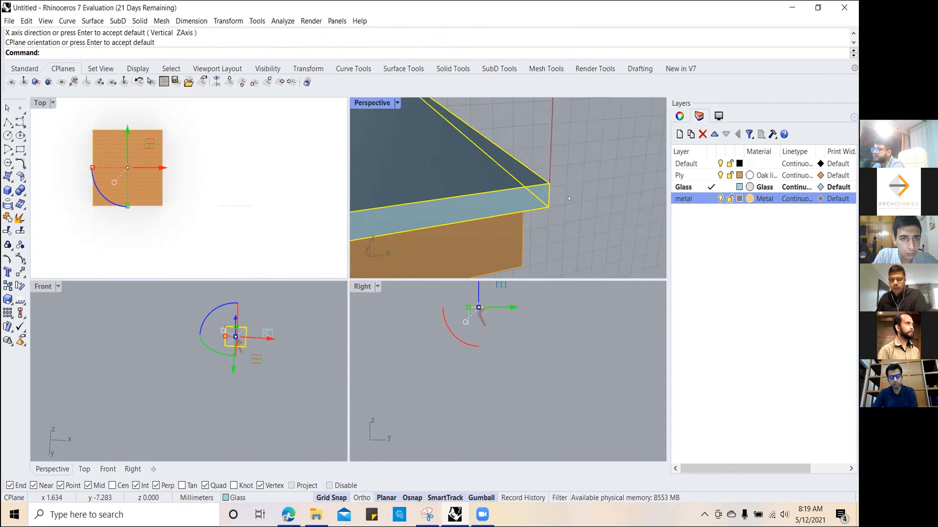
{"action": "left_click", "coordinate": [9, 151]}
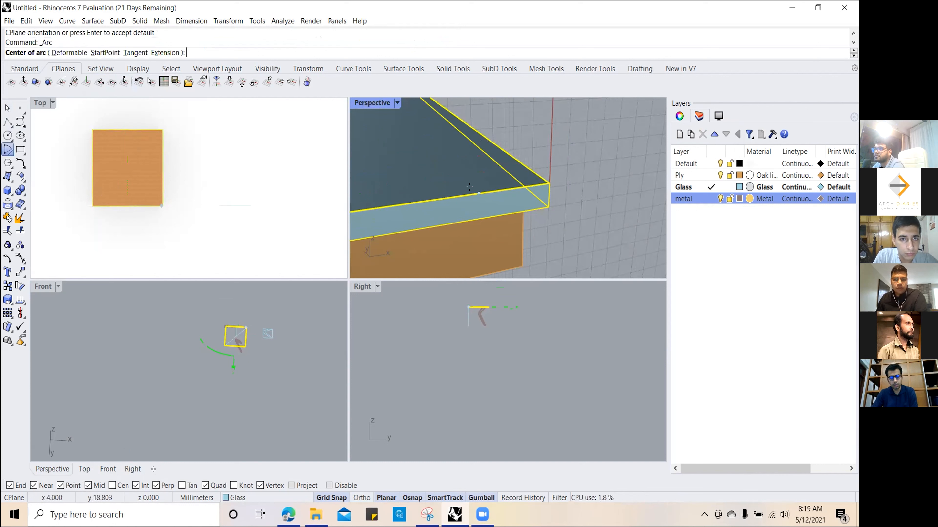
{"action": "left_click", "coordinate": [549, 192]}
{"action": "left_click", "coordinate": [549, 184]}
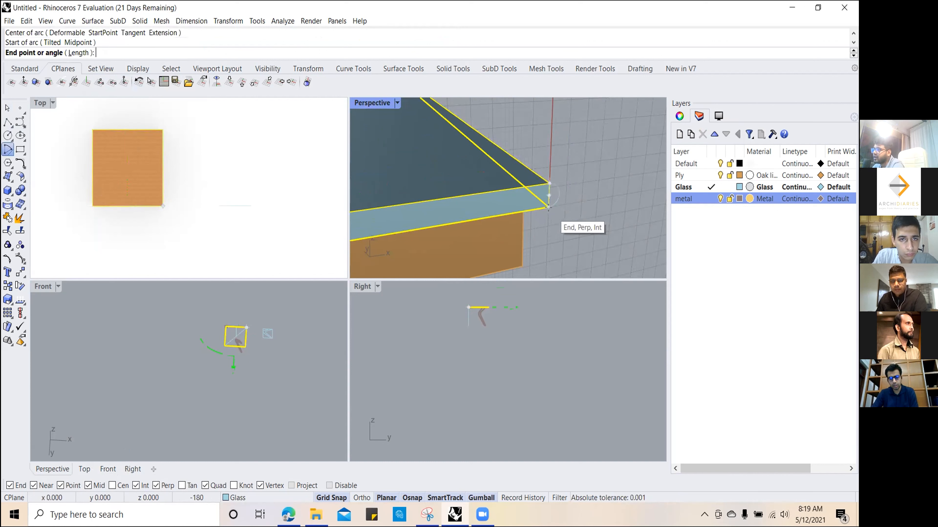
{"action": "left_click", "coordinate": [549, 207]}
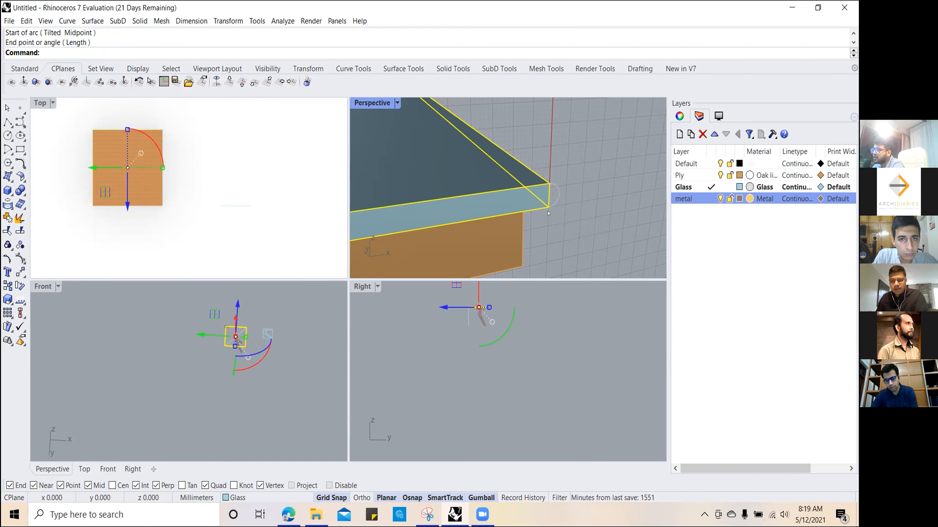
Step: Draw a straight polyline along the glass's vertical corner edge between the two ends of the arc
{"action": "left_click", "coordinate": [7, 122]}
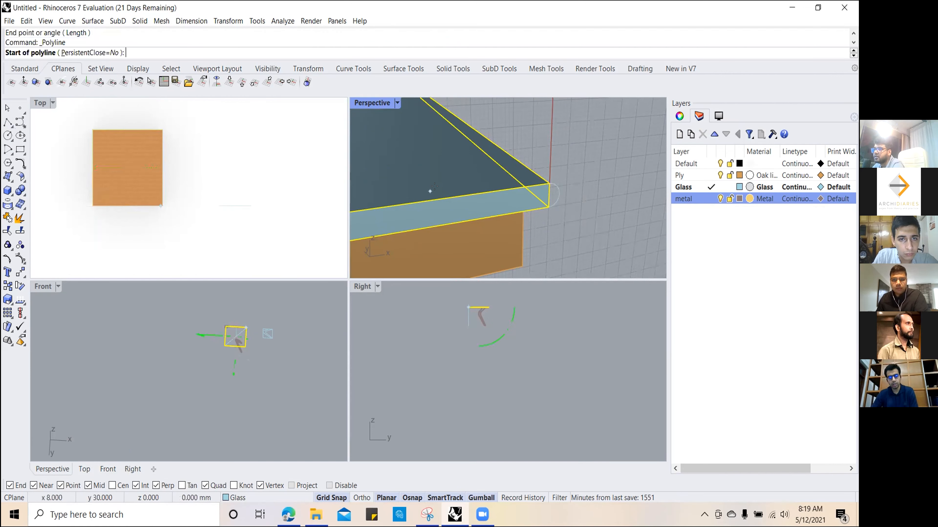
{"action": "left_click", "coordinate": [548, 179]}
{"action": "left_click", "coordinate": [546, 205]}
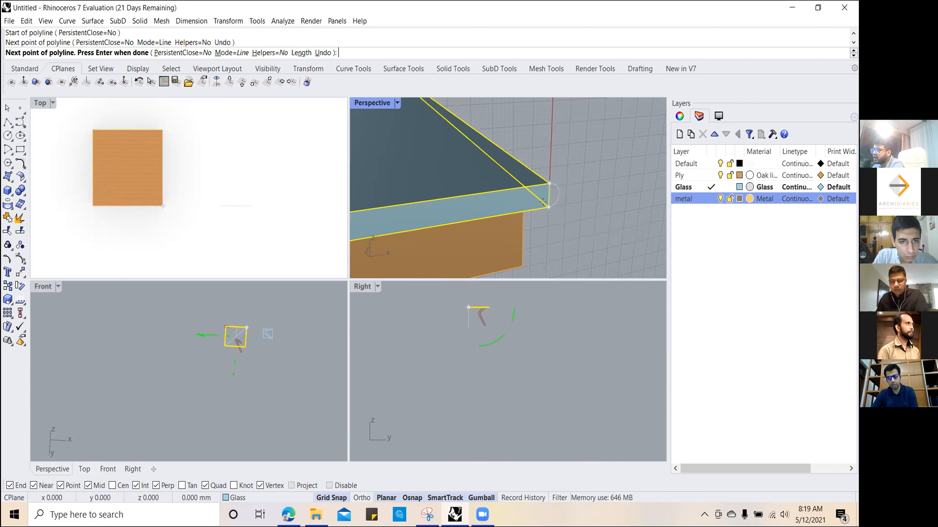
{"action": "key", "text": "Return"}
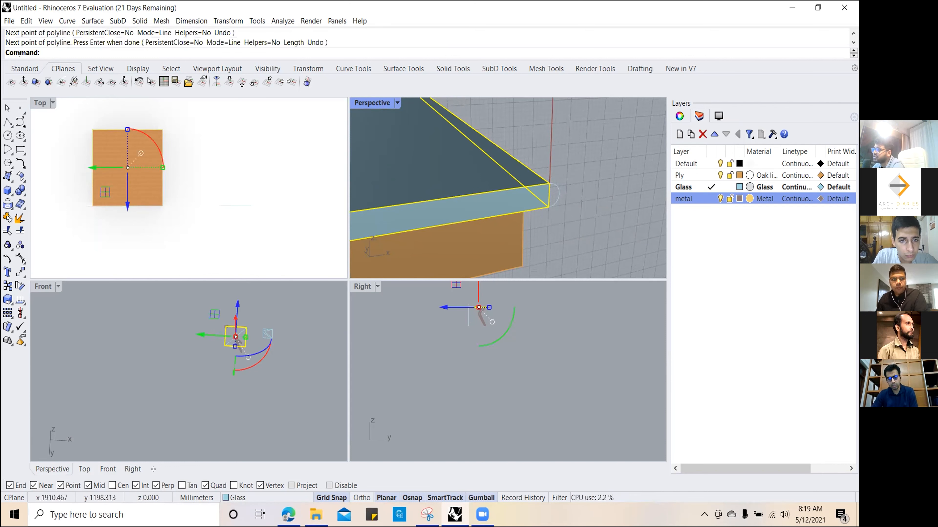
{"action": "left_click", "coordinate": [8, 121]}
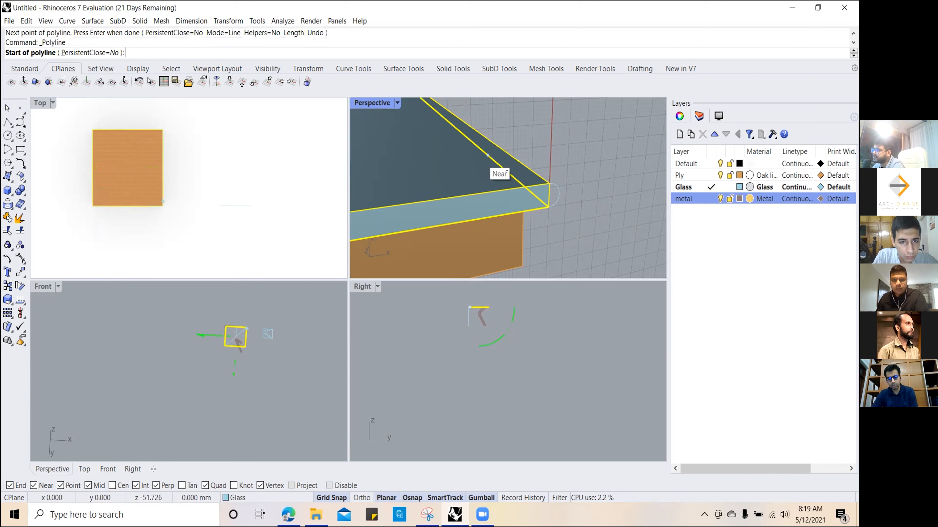
{"action": "left_click", "coordinate": [550, 183]}
{"action": "left_click", "coordinate": [548, 216]}
{"action": "key", "text": "Return"}
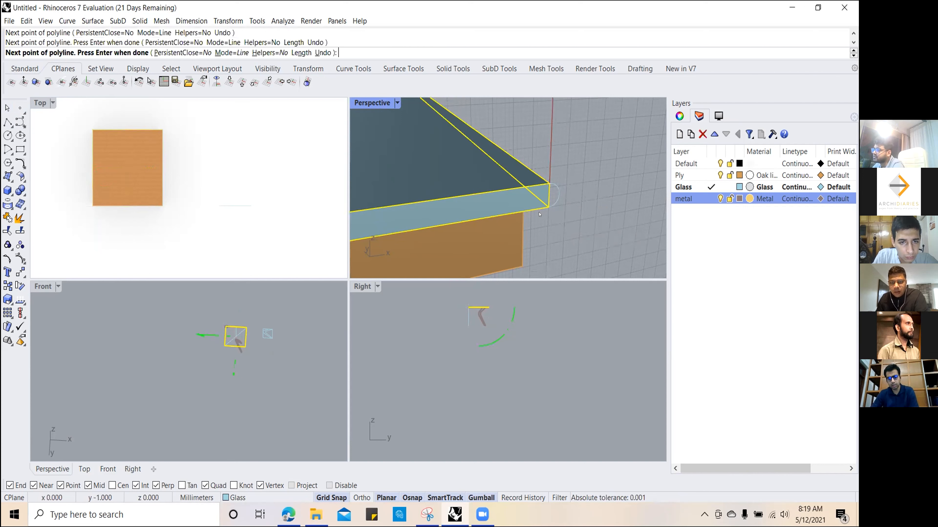
Step: Join the arc and the straight edge line at the glass corner into one closed profile
{"action": "left_click_drag", "start_coordinate": [540, 151], "coordinate": [573, 232]}
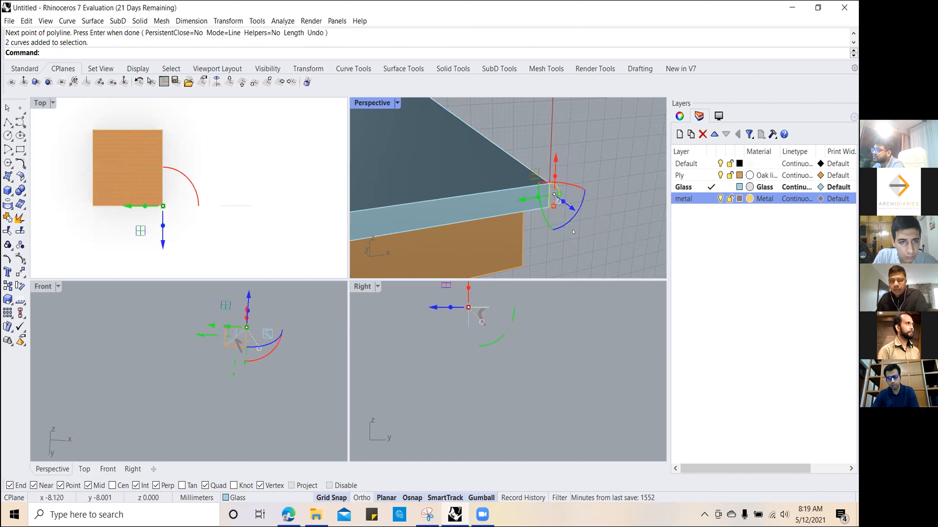
{"action": "type", "text": "Join"}
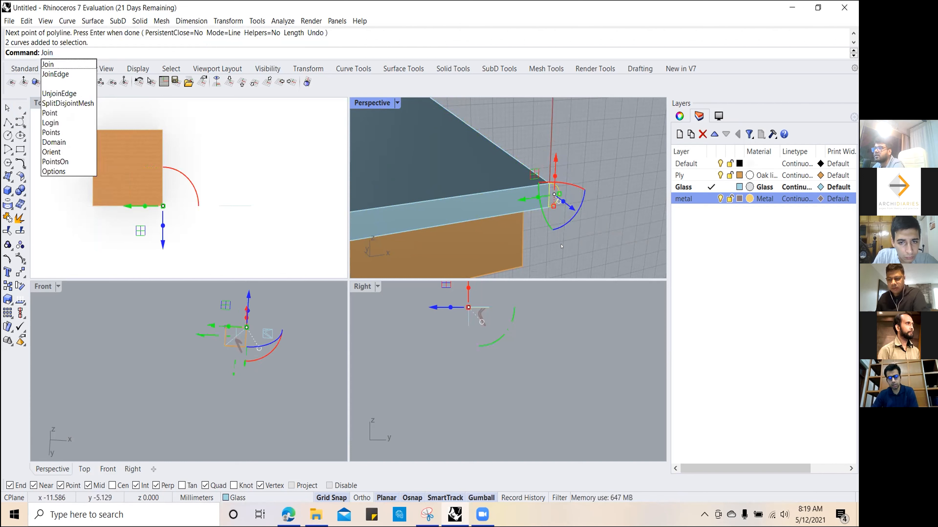
{"action": "key", "text": "Return"}
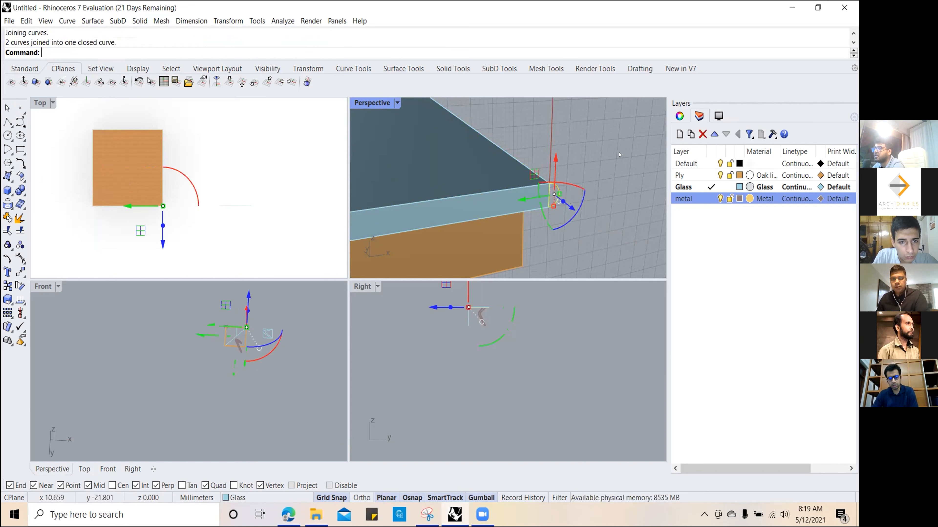
Step: Select the half-round profile to check it, maximize the Perspective viewport, and clear the selection
{"action": "left_click", "coordinate": [538, 208]}
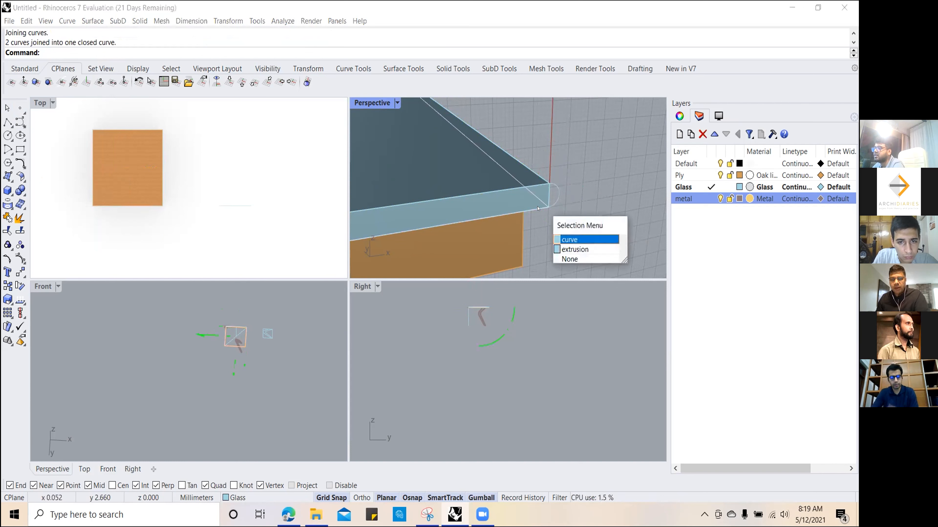
{"action": "left_click", "coordinate": [589, 238]}
{"action": "left_click", "coordinate": [570, 207]}
{"action": "left_click", "coordinate": [559, 195]}
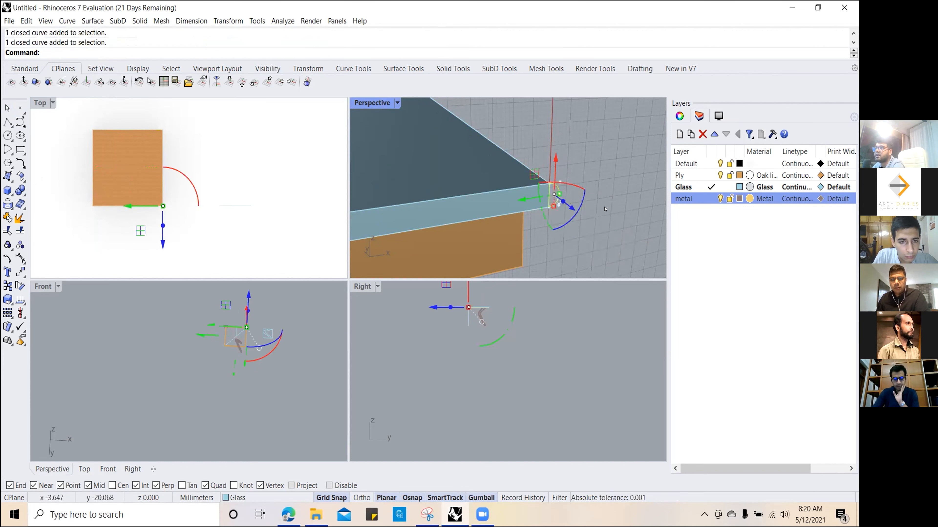
{"action": "scroll", "coordinate": [555, 205], "scroll_direction": "up", "scroll_amount": 18}
{"action": "scroll", "coordinate": [565, 220], "scroll_direction": "down", "scroll_amount": 18}
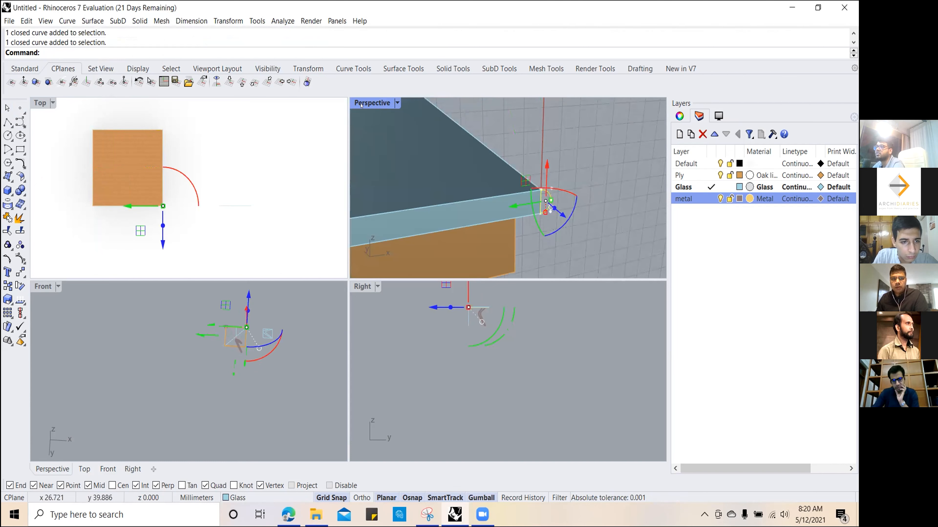
{"action": "double_click", "coordinate": [371, 103]}
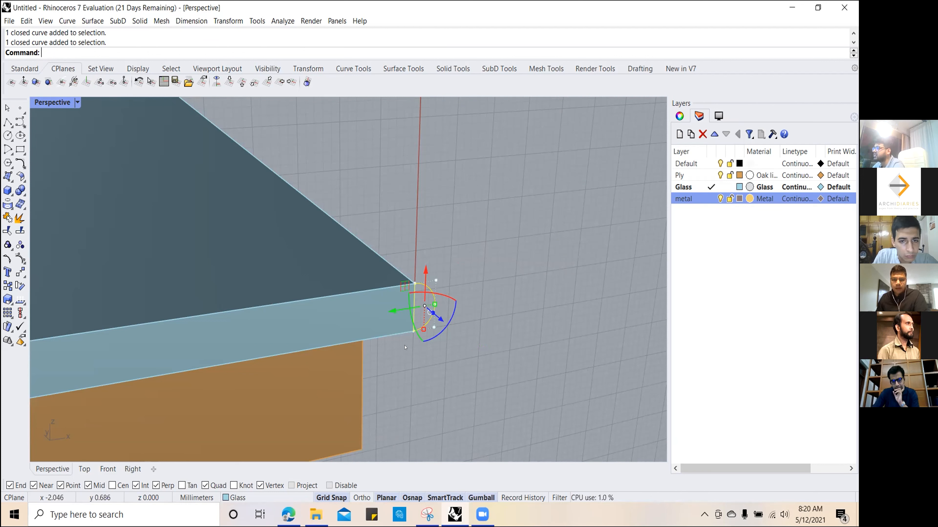
{"action": "key", "text": "Escape"}
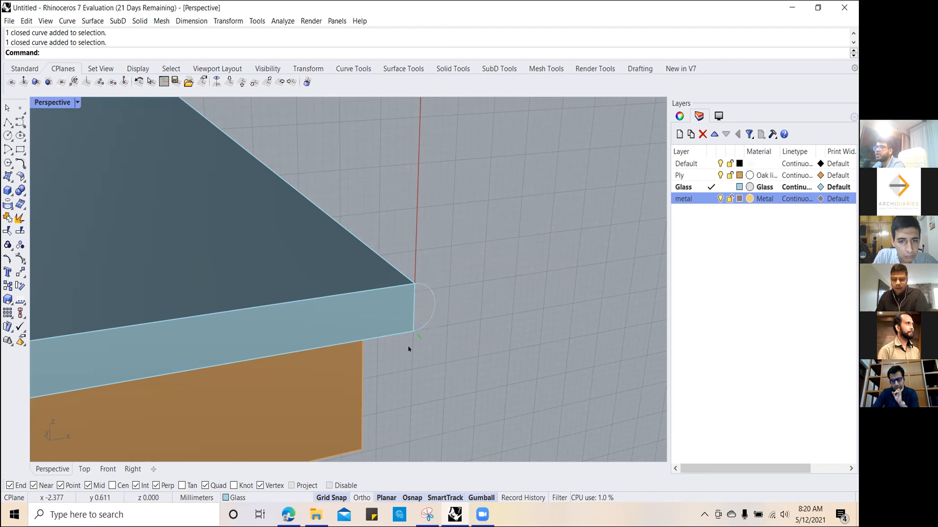
{"action": "type", "text": "lof"}
{"action": "key", "text": "Return"}
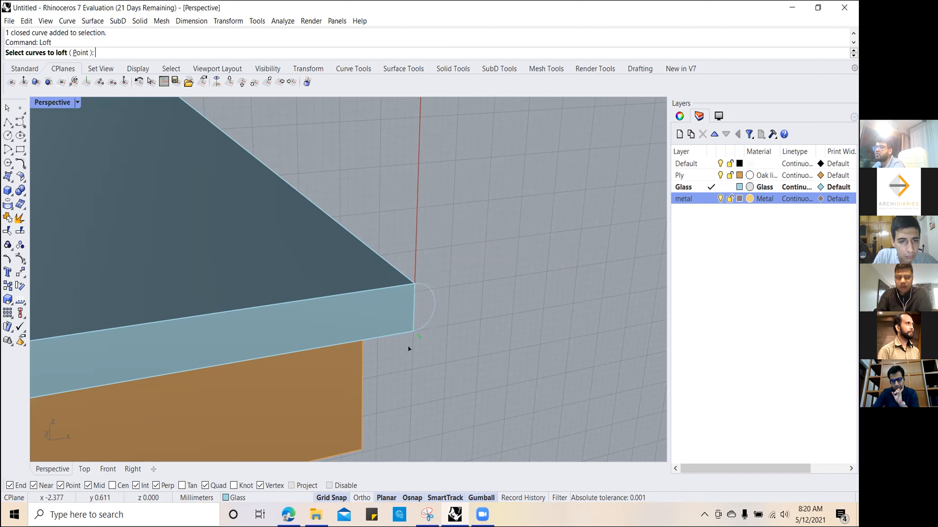
{"action": "key", "text": "Escape"}
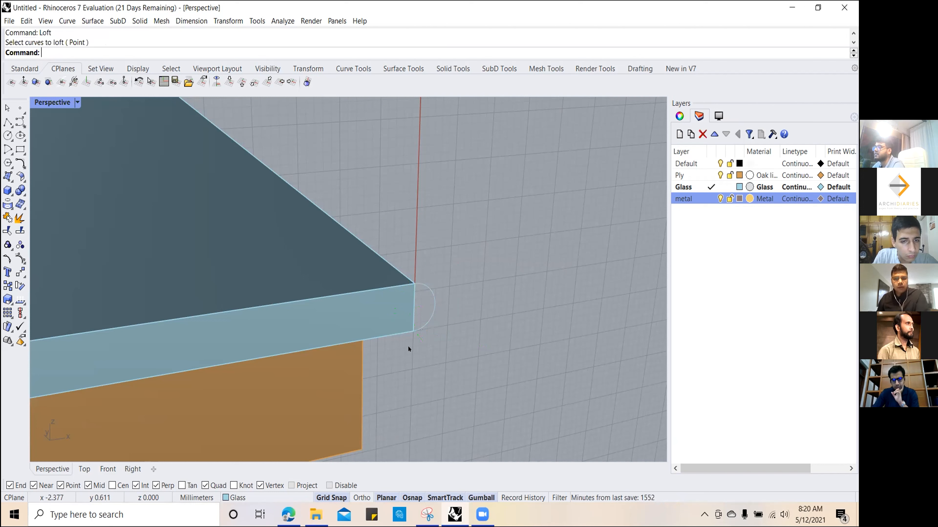
Step: Sweep the closed half-round profile with Sweep1 along the glass's bottom outline curve, using Freeform frame style and unchanged cross sections
{"action": "type", "text": "Swee"}
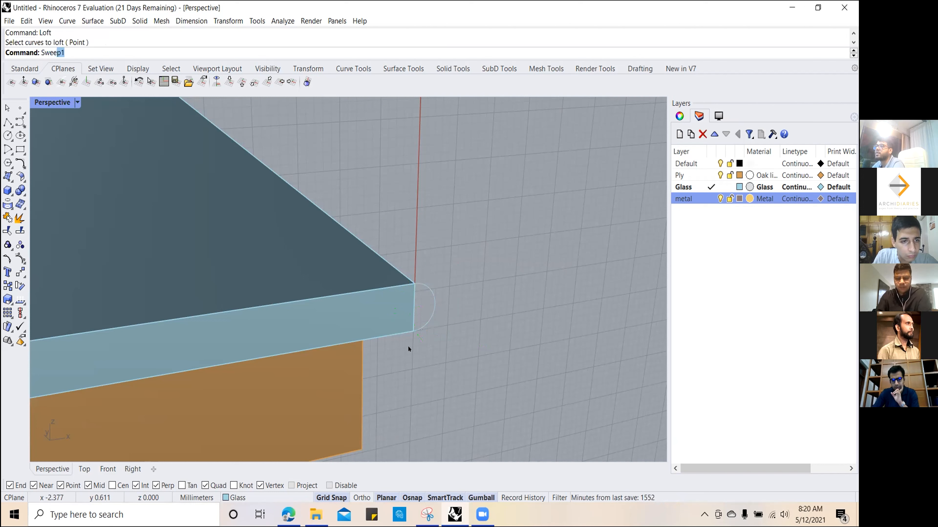
{"action": "type", "text": "p"}
{"action": "left_click", "coordinate": [81, 65]}
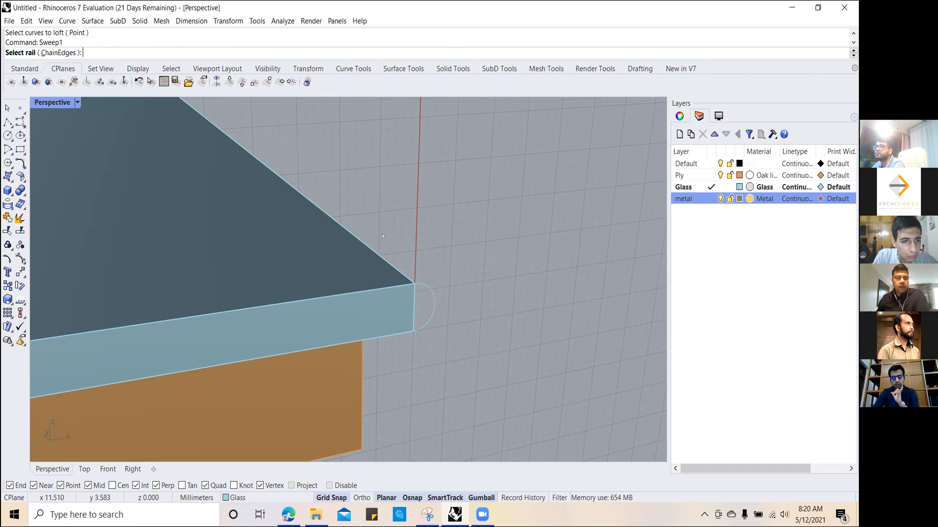
{"action": "left_click", "coordinate": [404, 332]}
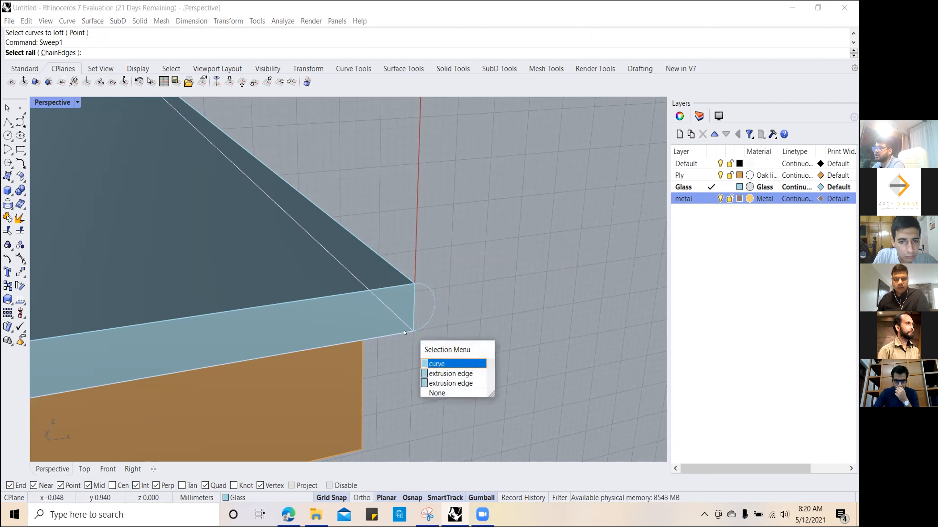
{"action": "left_click", "coordinate": [441, 364]}
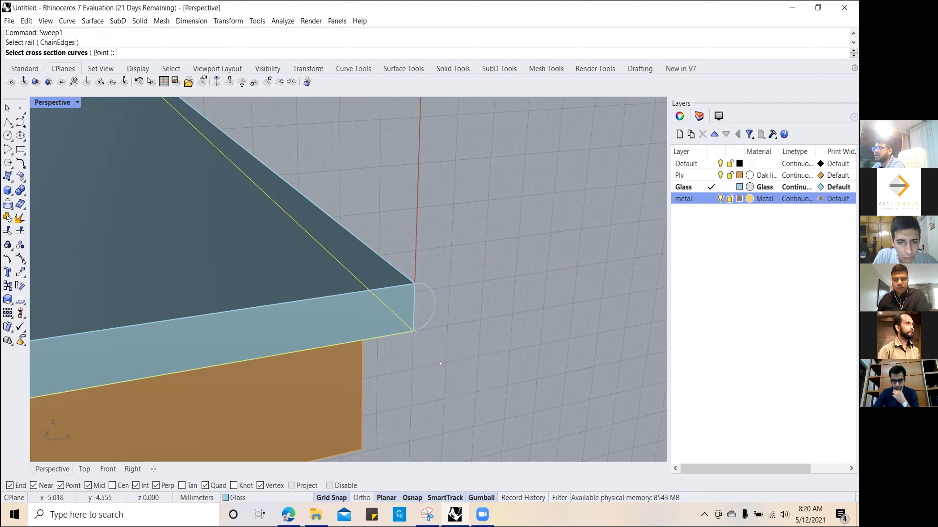
{"action": "left_click", "coordinate": [424, 325]}
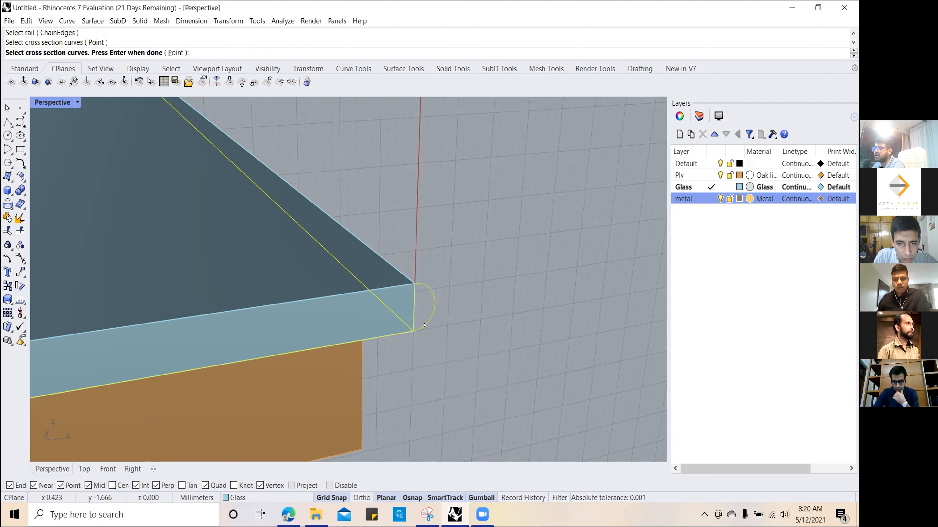
{"action": "key", "text": "Return"}
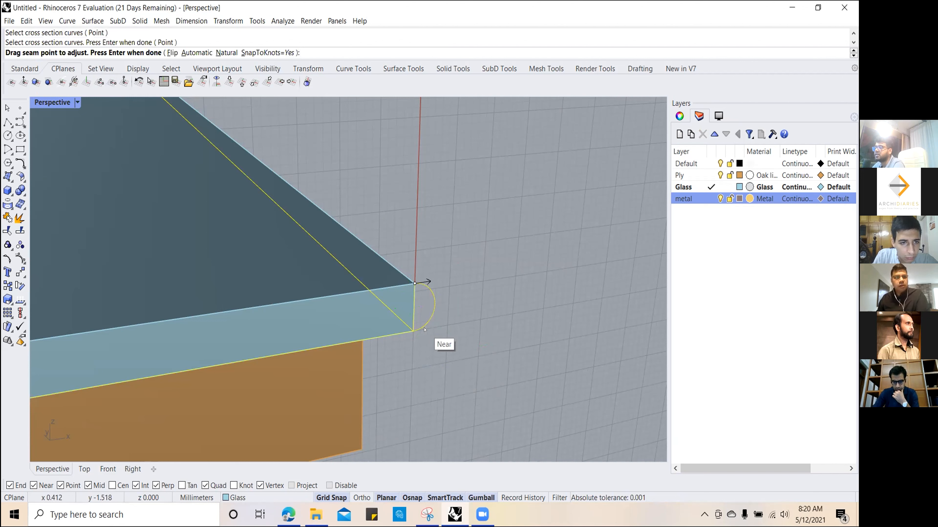
{"action": "key", "text": "Return"}
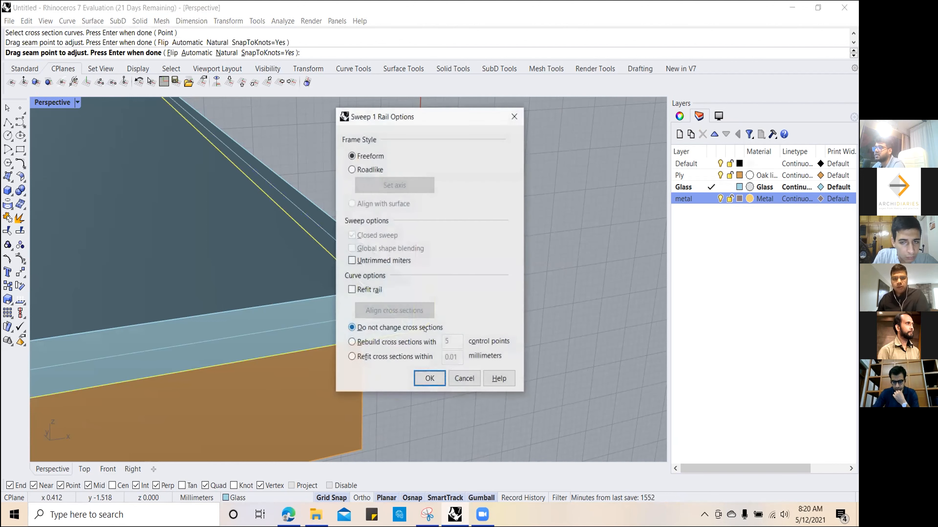
{"action": "left_click", "coordinate": [428, 378]}
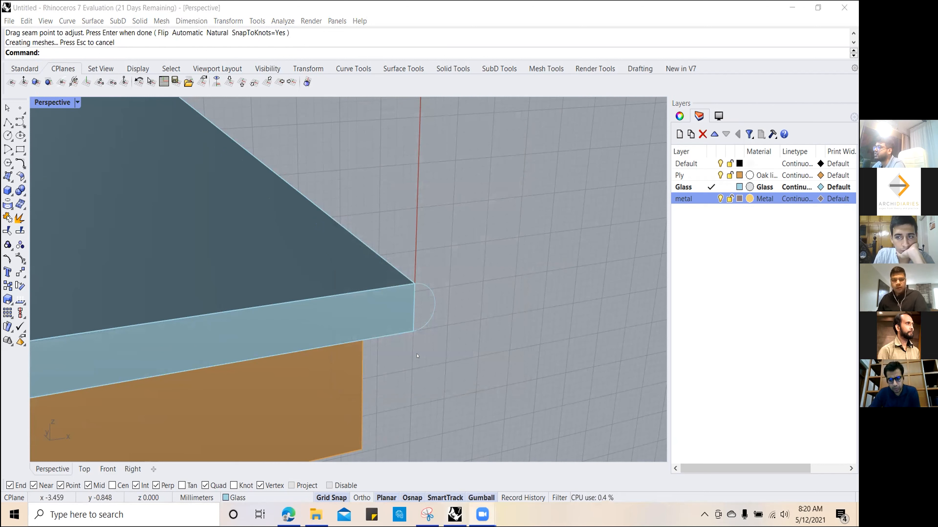
Step: Examine the glass edge and the half-round profile at its corner, from the whole table down to a close-up
{"action": "left_click", "coordinate": [544, 305]}
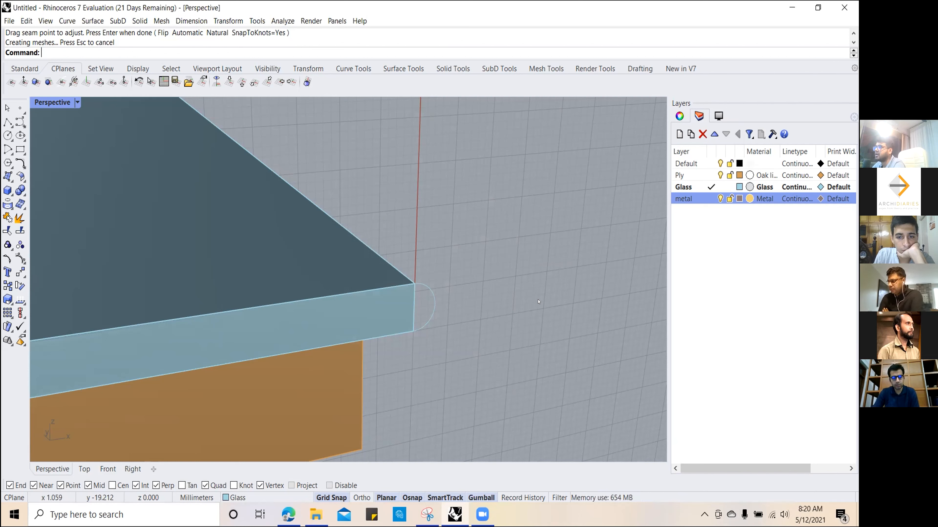
{"action": "scroll", "coordinate": [482, 222], "scroll_direction": "up", "scroll_amount": 5}
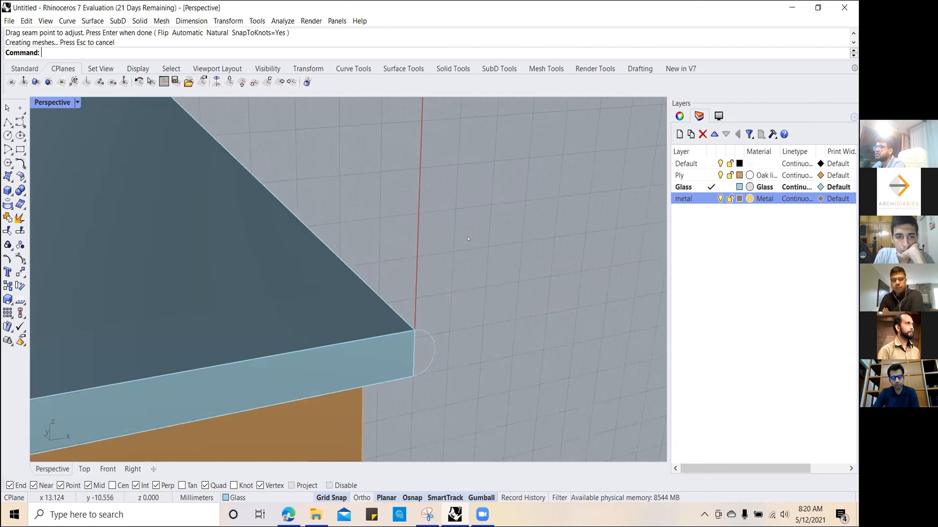
{"action": "scroll", "coordinate": [494, 230], "scroll_direction": "down", "scroll_amount": 6}
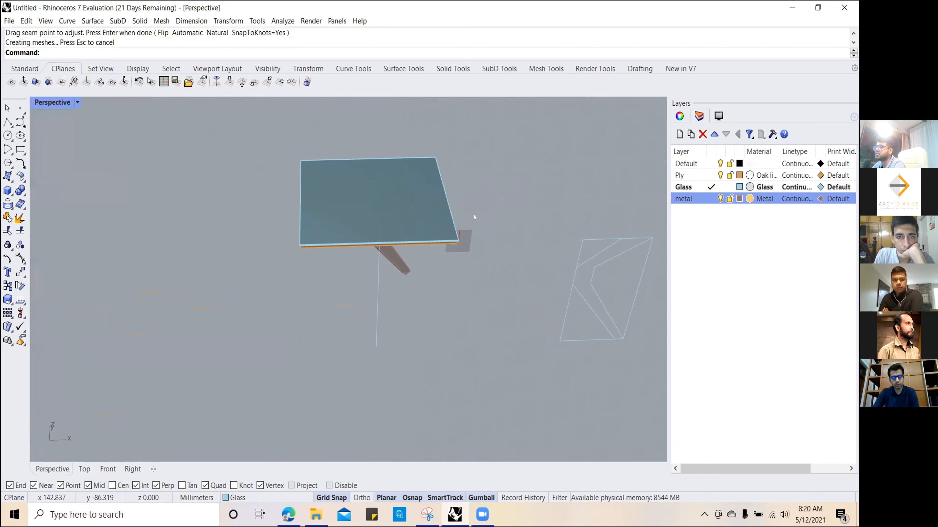
{"action": "scroll", "coordinate": [440, 253], "scroll_direction": "up", "scroll_amount": 1}
{"action": "scroll", "coordinate": [439, 253], "scroll_direction": "up", "scroll_amount": 5}
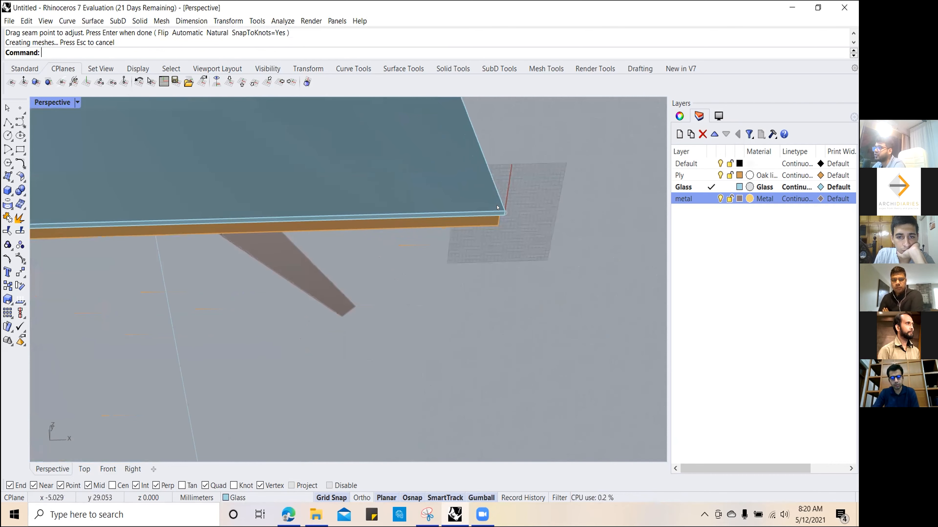
{"action": "scroll", "coordinate": [521, 222], "scroll_direction": "up", "scroll_amount": 5}
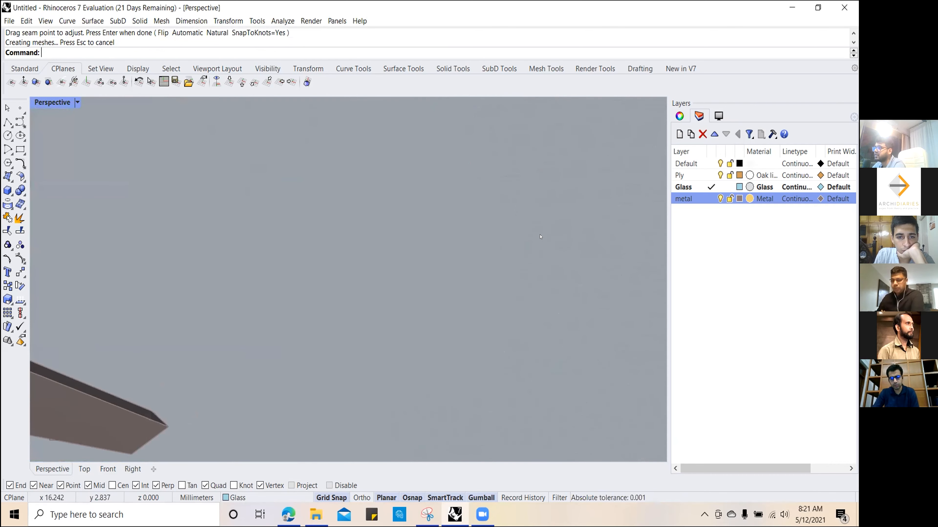
{"action": "scroll", "coordinate": [533, 268], "scroll_direction": "up", "scroll_amount": 2}
{"action": "scroll", "coordinate": [504, 269], "scroll_direction": "up", "scroll_amount": 2}
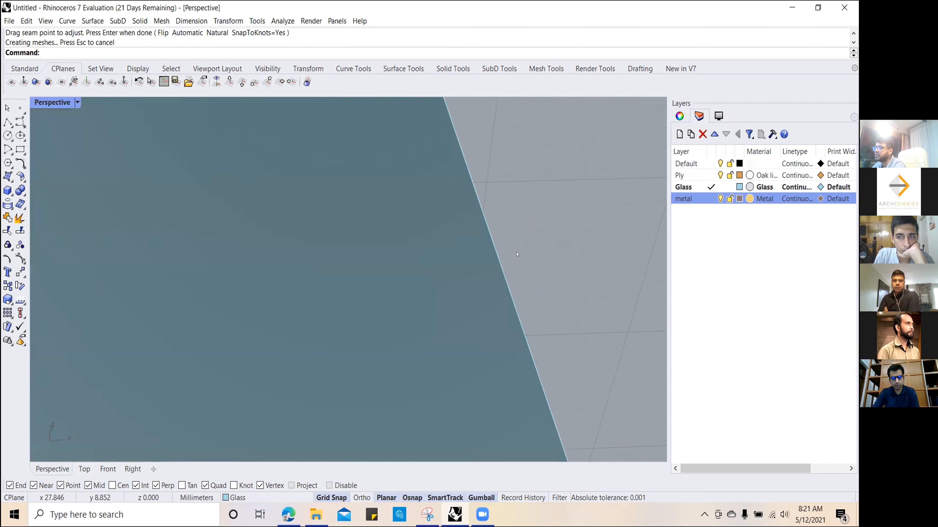
{"action": "right_click_drag", "start_coordinate": [504, 270], "coordinate": [490, 206]}
{"action": "scroll", "coordinate": [501, 254], "scroll_direction": "down", "scroll_amount": 5}
{"action": "scroll", "coordinate": [524, 200], "scroll_direction": "up", "scroll_amount": 3}
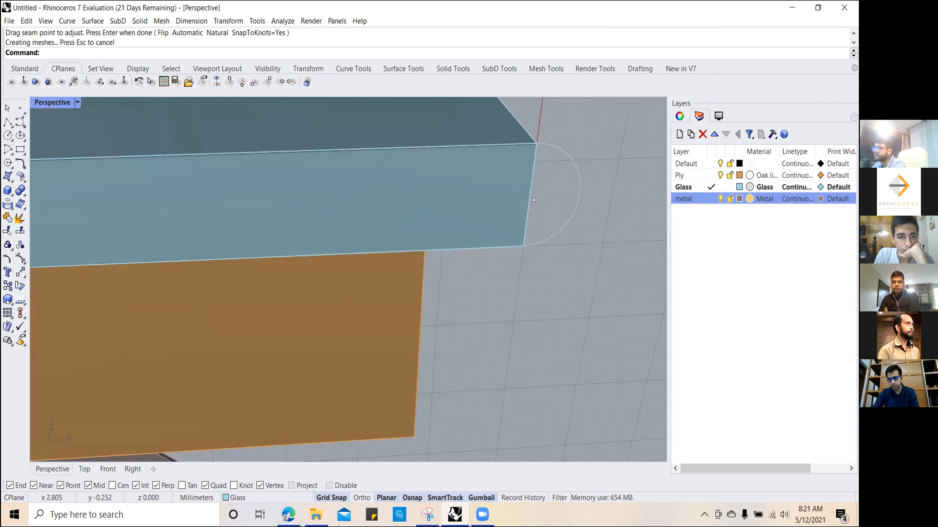
Step: Try a one-rail sweep with the preselected bottom outline of the glass as rail and the half-round profile as cross section, keeping Freeform style
{"action": "left_click", "coordinate": [494, 245]}
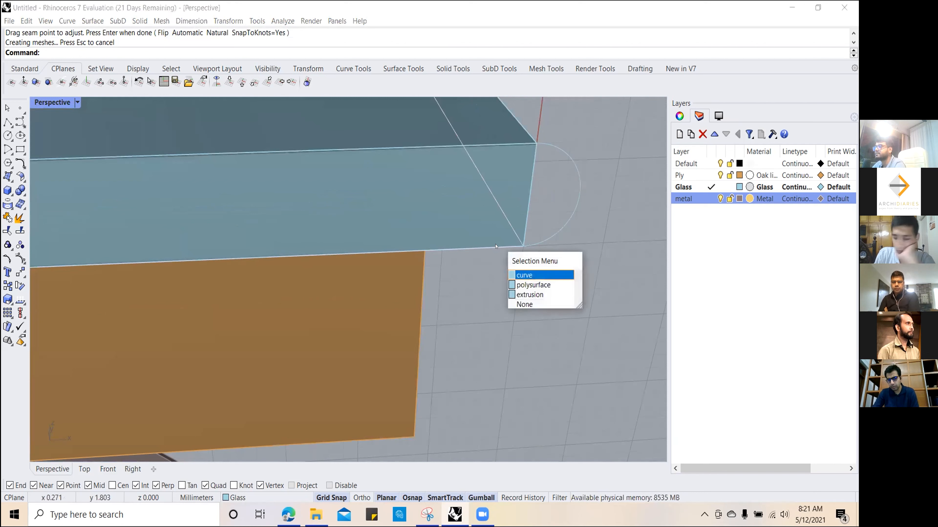
{"action": "left_click", "coordinate": [532, 274]}
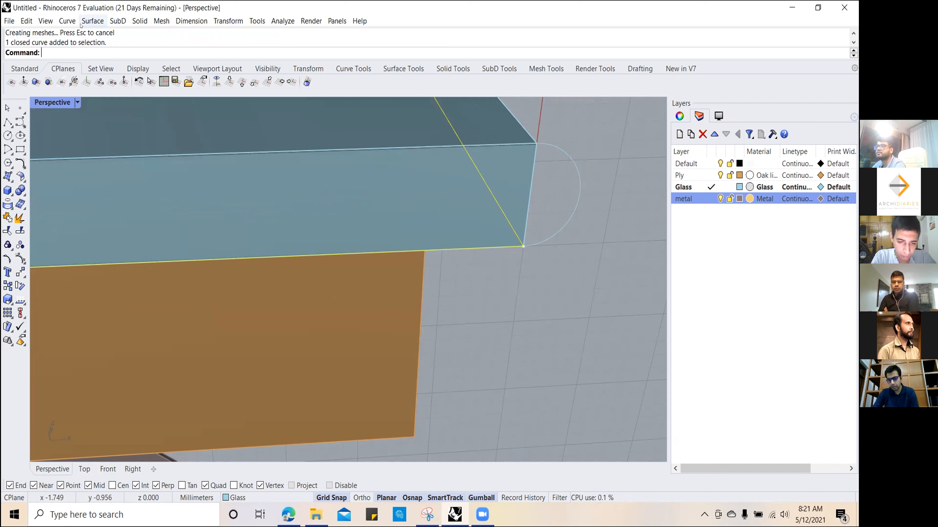
{"action": "left_click", "coordinate": [91, 21]}
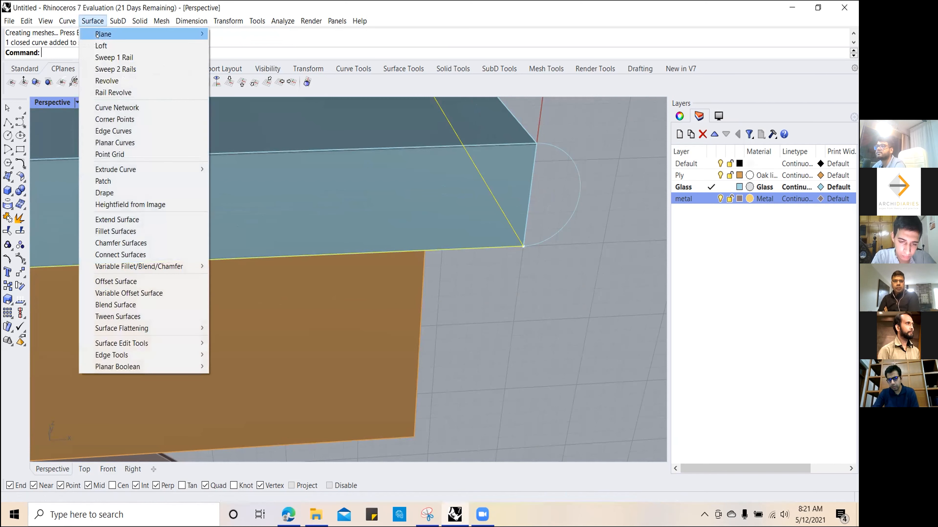
{"action": "left_click", "coordinate": [109, 57]}
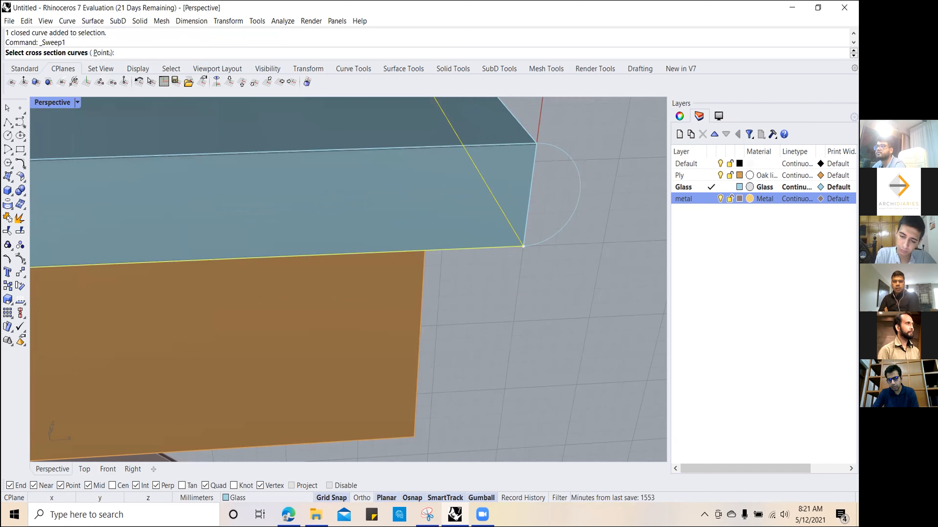
{"action": "left_click", "coordinate": [568, 223]}
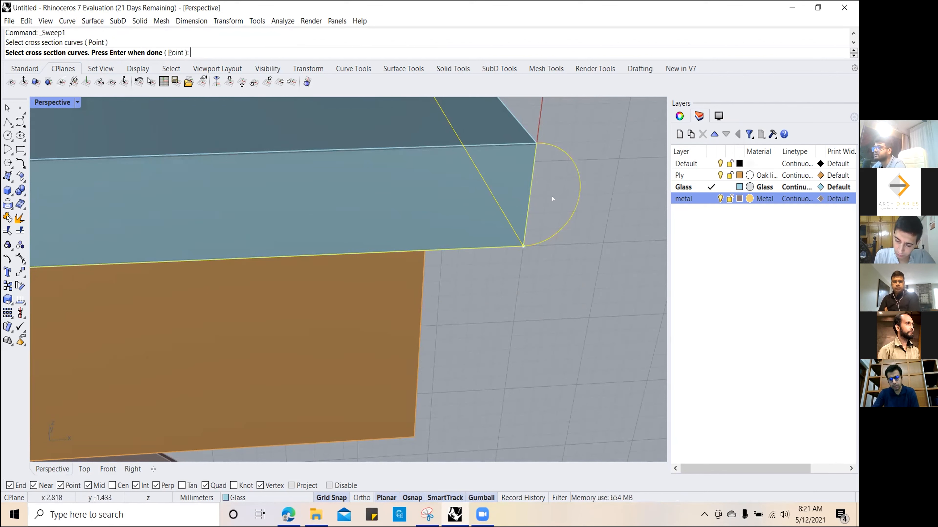
{"action": "key", "text": "Return"}
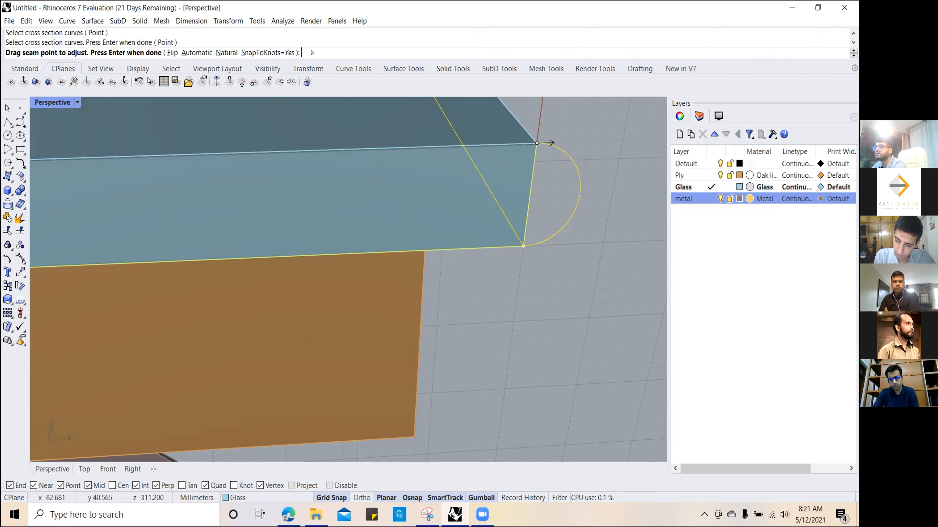
{"action": "key", "text": "Return"}
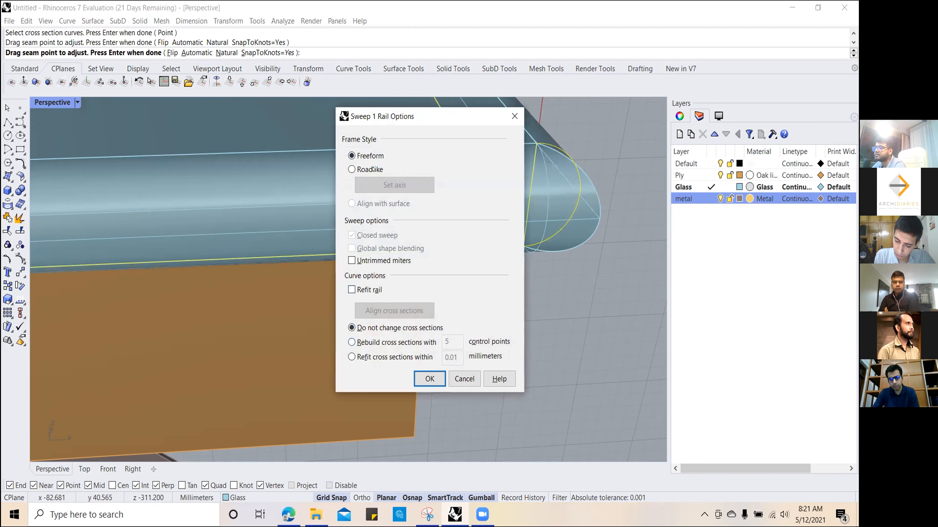
{"action": "left_click", "coordinate": [429, 379]}
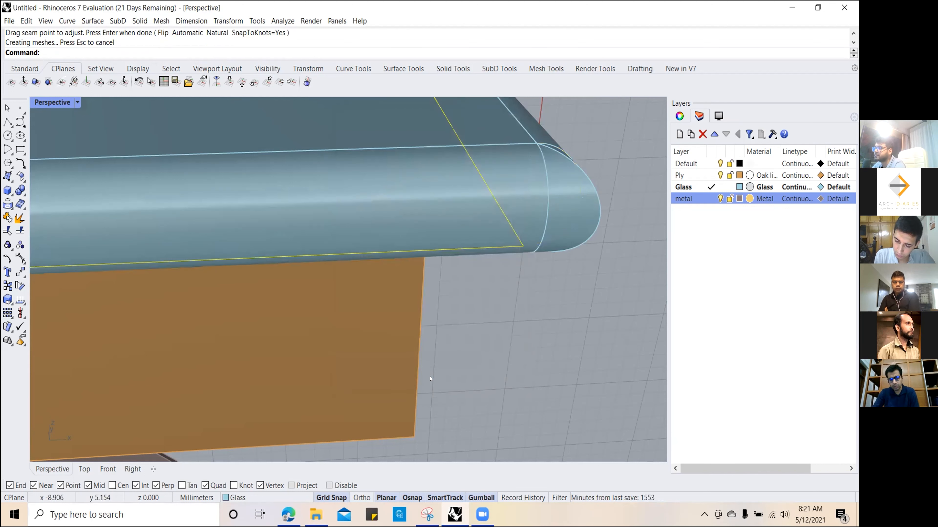
{"action": "left_click", "coordinate": [475, 370]}
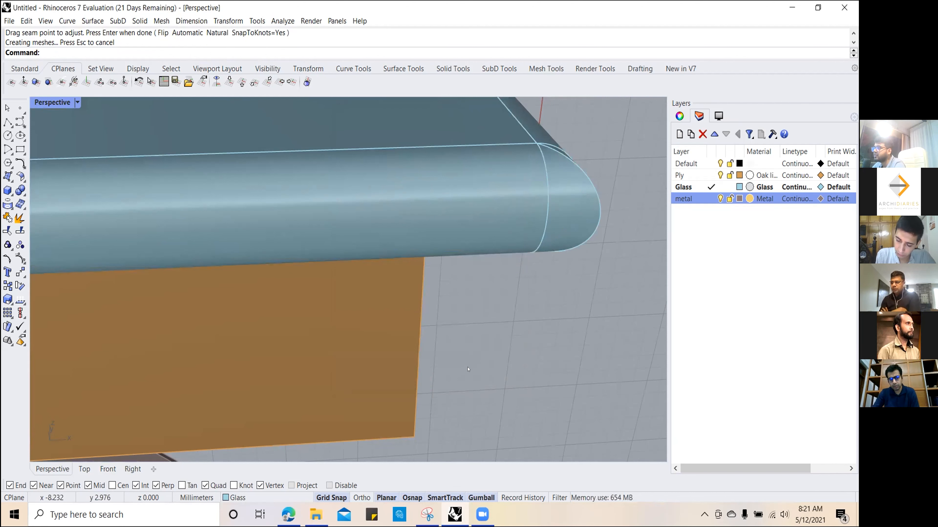
Step: Check the rounded glass corner, and undo the last one-rail sweep
{"action": "scroll", "coordinate": [496, 331], "scroll_direction": "down", "scroll_amount": 5}
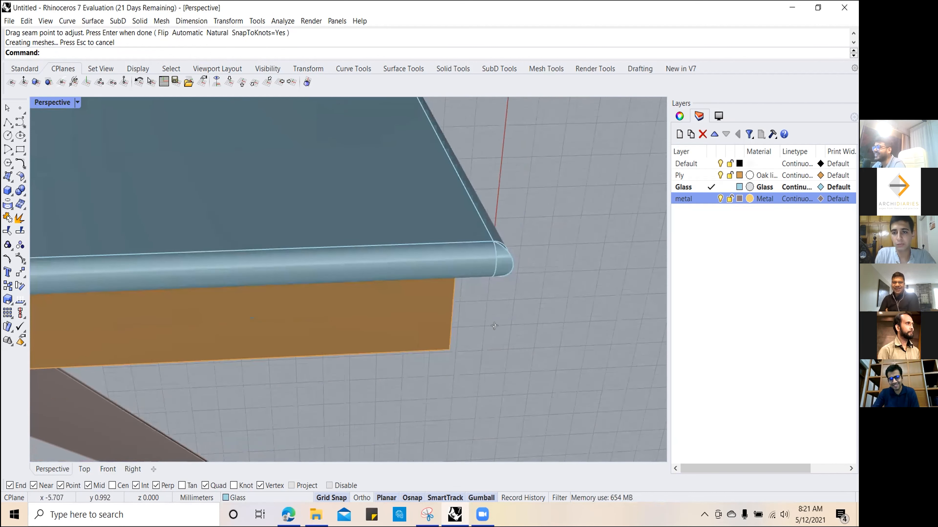
{"action": "right_click_drag", "start_coordinate": [623, 269], "coordinate": [570, 258]}
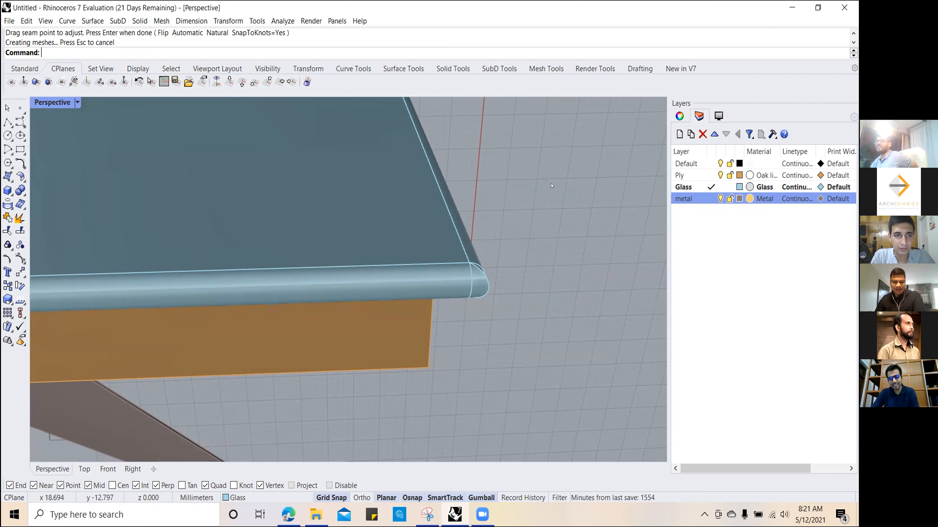
{"action": "key", "text": "ctrl+z"}
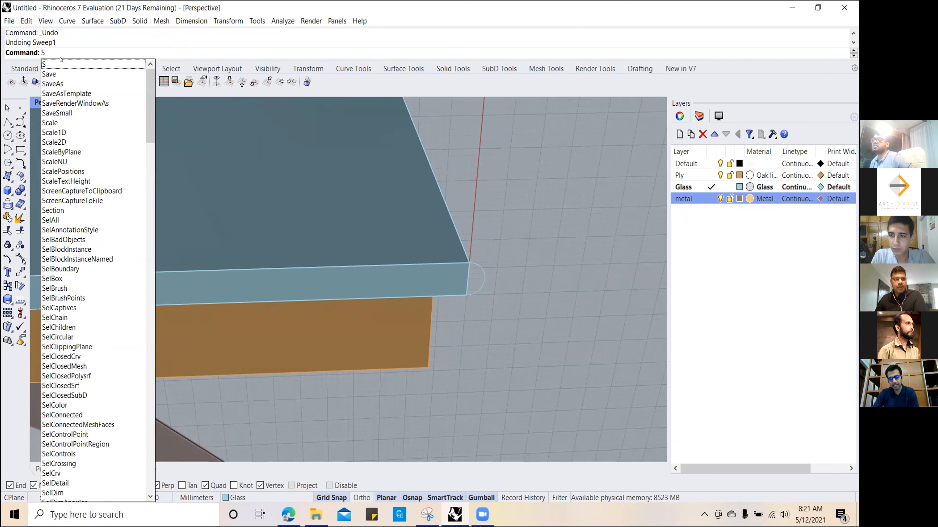
{"action": "left_click", "coordinate": [62, 49]}
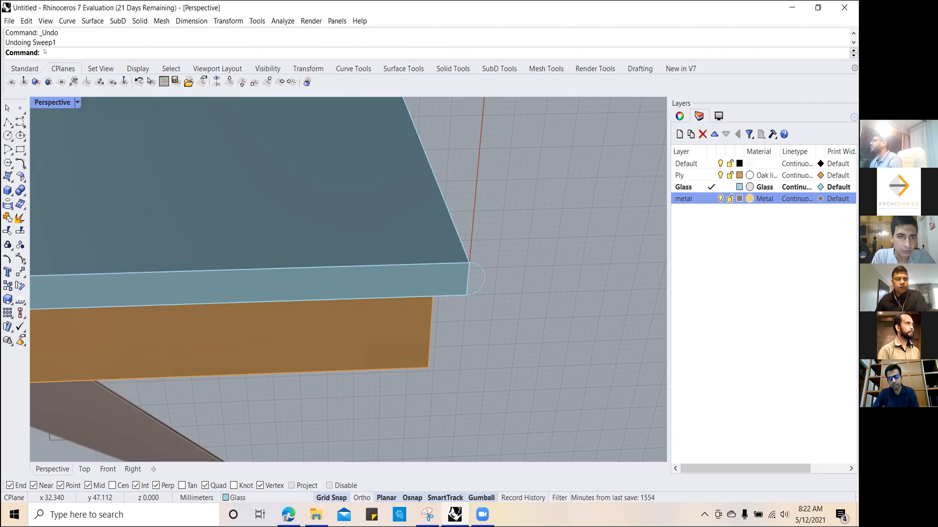
Step: Try a one-rail sweep of the half-round profile, picking the glass's bottom outline curve as the rail during the command, with Freeform style
{"action": "left_click", "coordinate": [91, 22]}
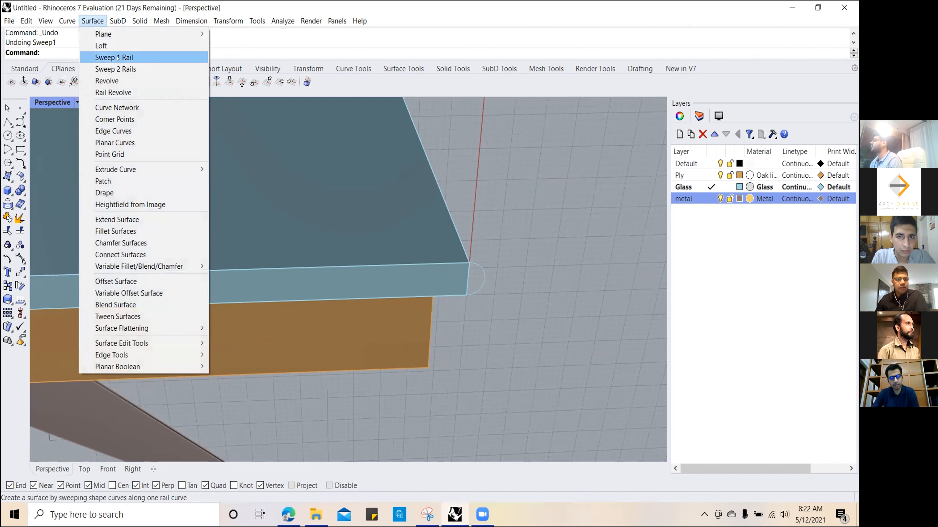
{"action": "left_click", "coordinate": [118, 57]}
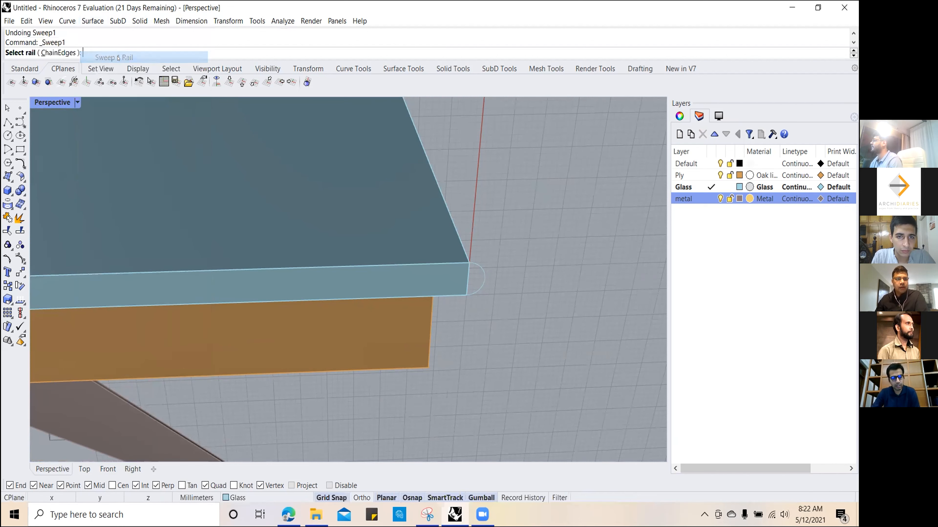
{"action": "left_click", "coordinate": [444, 293]}
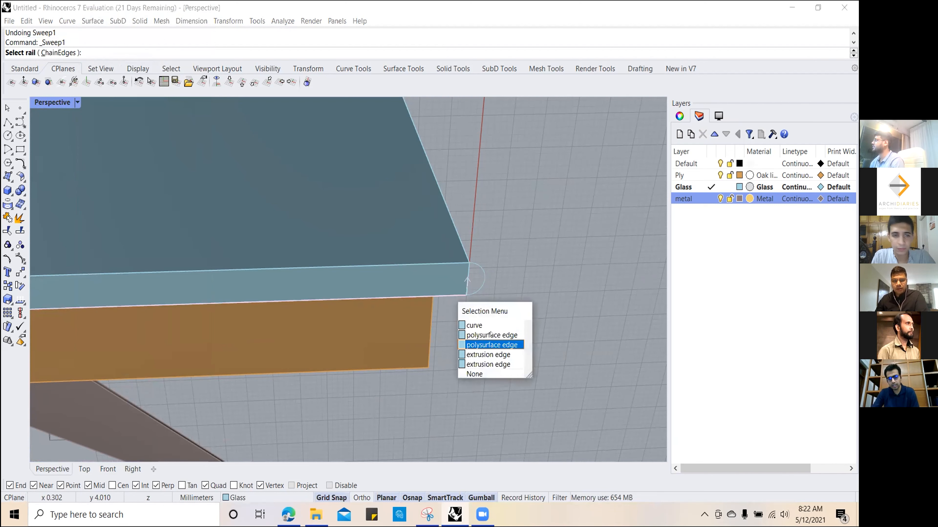
{"action": "left_click", "coordinate": [491, 325]}
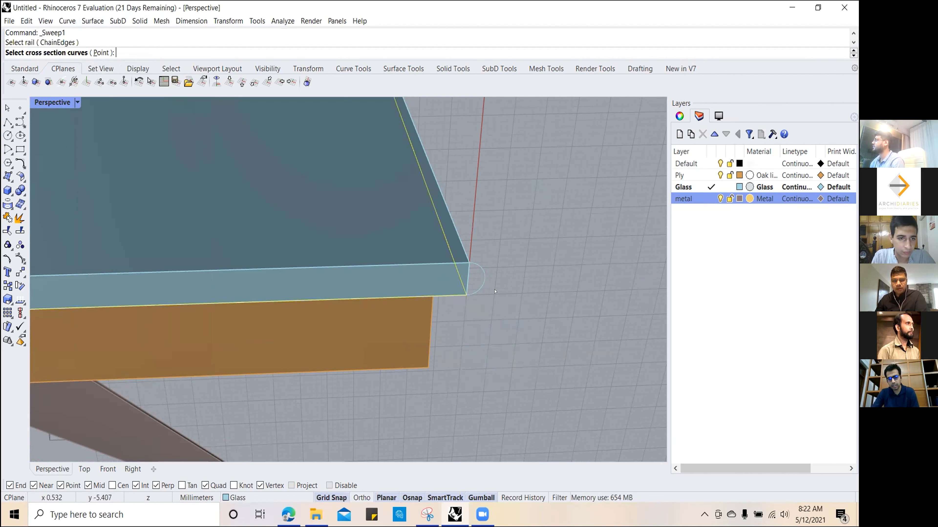
{"action": "left_click", "coordinate": [474, 290]}
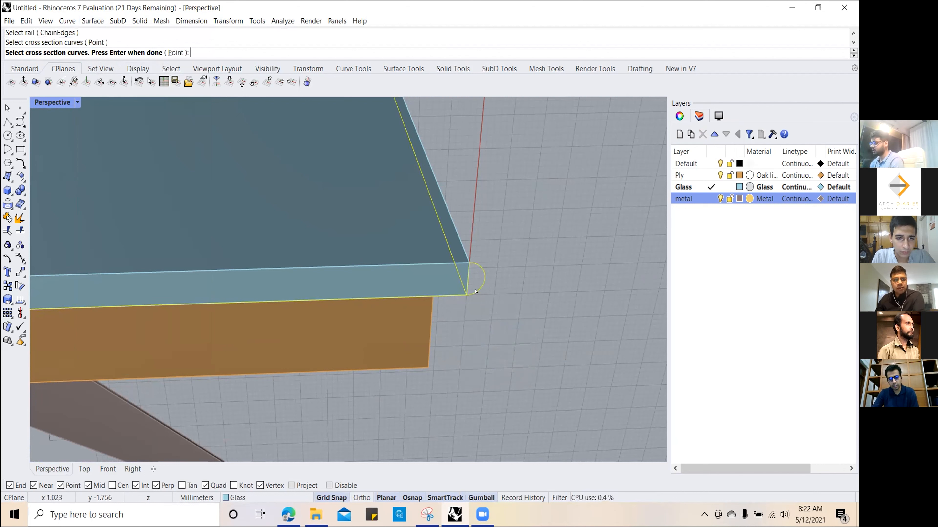
{"action": "key", "text": "Return"}
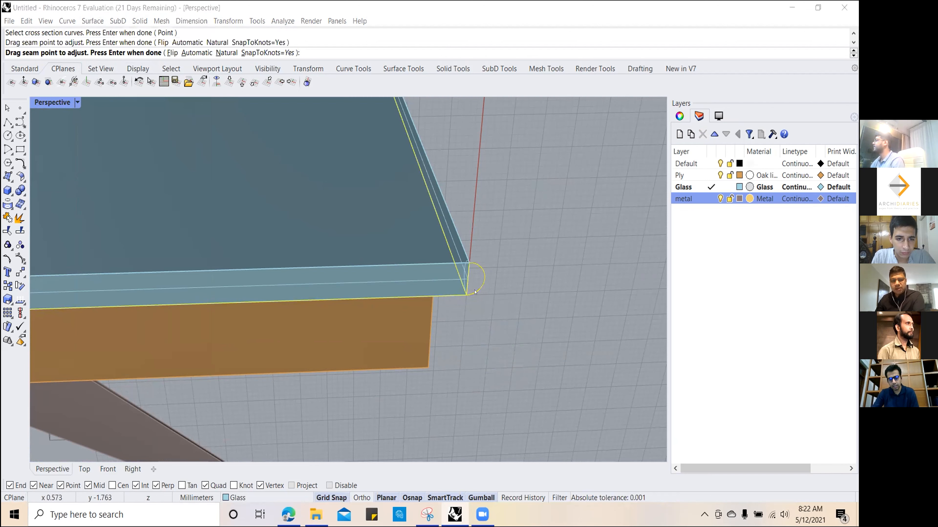
{"action": "key", "text": "Return"}
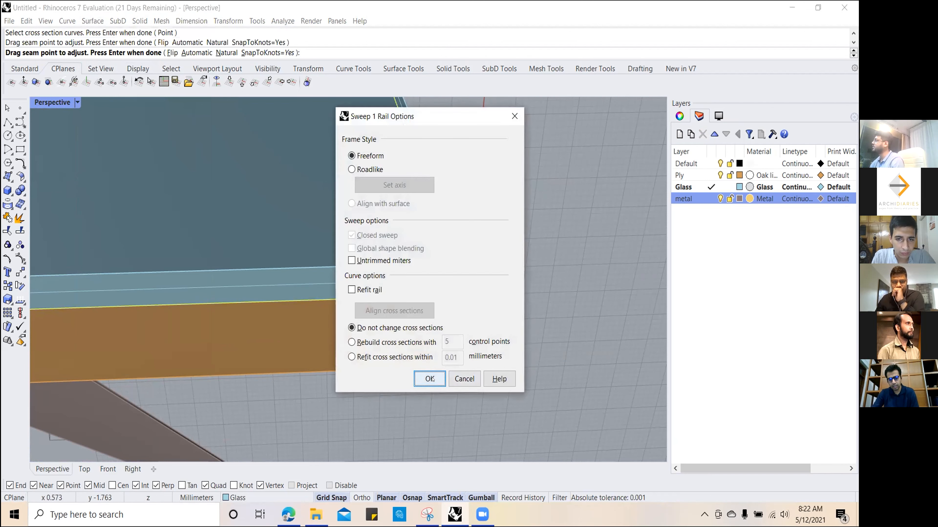
{"action": "left_click", "coordinate": [430, 379]}
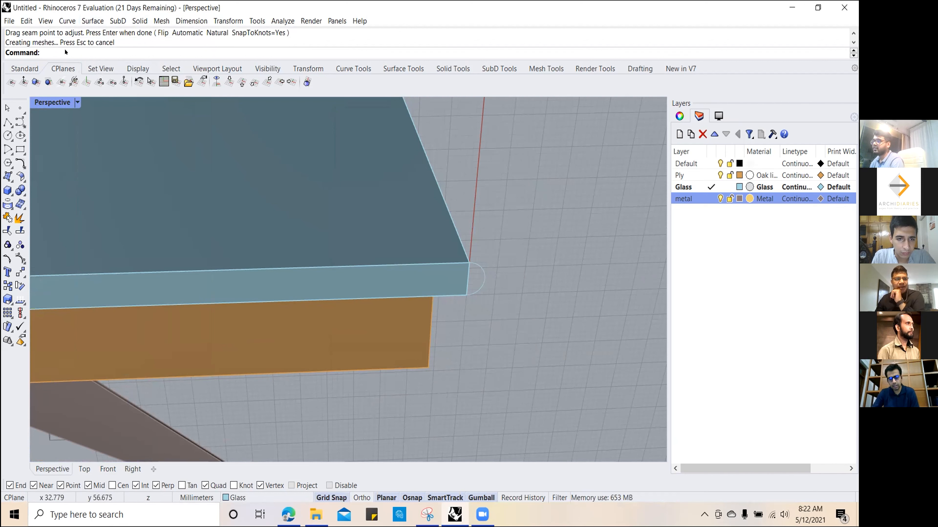
{"action": "left_click", "coordinate": [93, 21]}
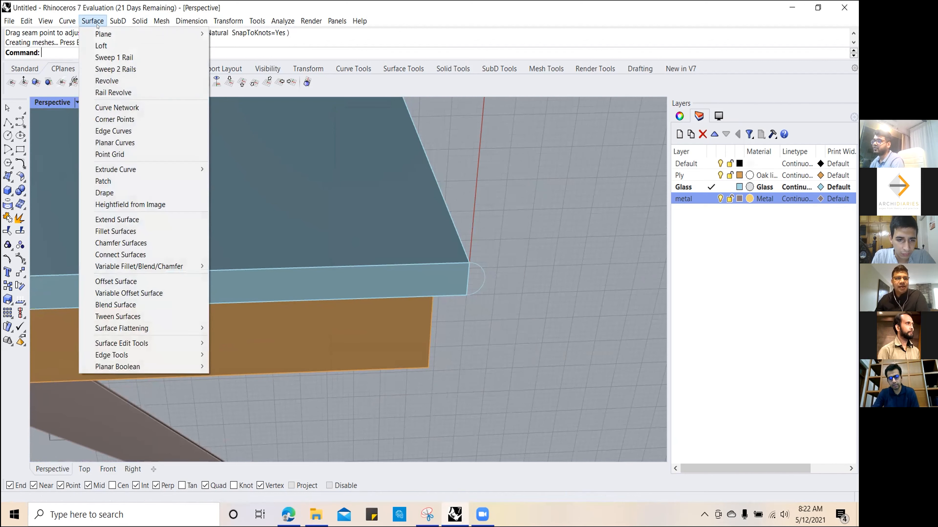
{"action": "left_click", "coordinate": [107, 57]}
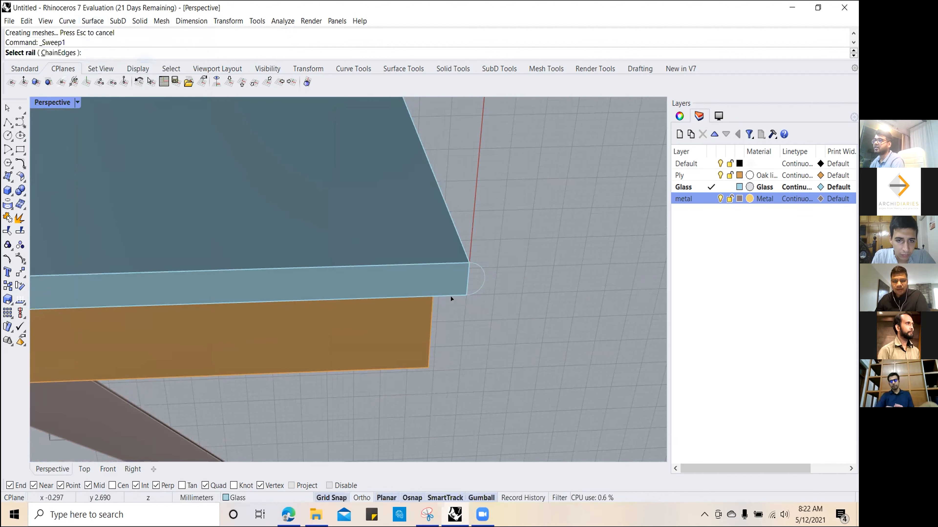
{"action": "key", "text": "Escape"}
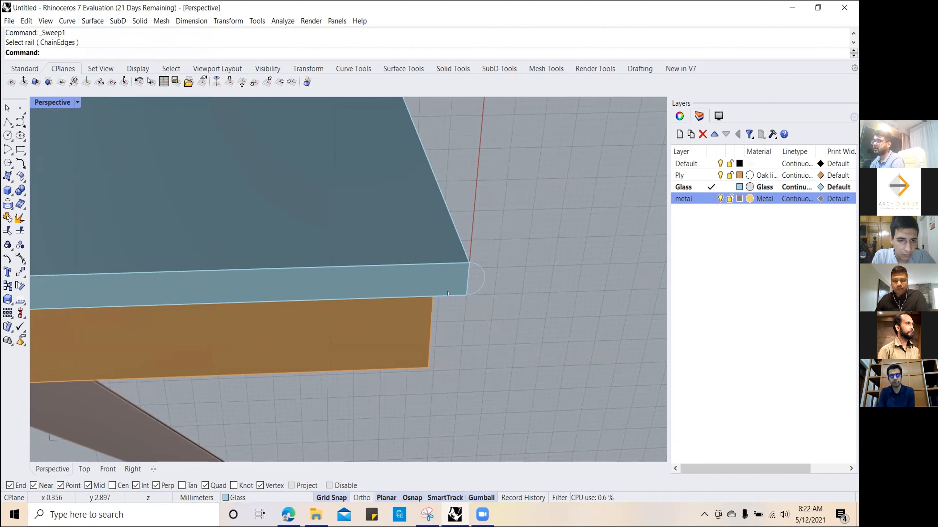
Step: Preselect the glass's bottom outline curve as rail and sweep the half-round profile along it with Freeform style and unchanged cross sections
{"action": "left_click", "coordinate": [447, 294]}
{"action": "left_click", "coordinate": [474, 325]}
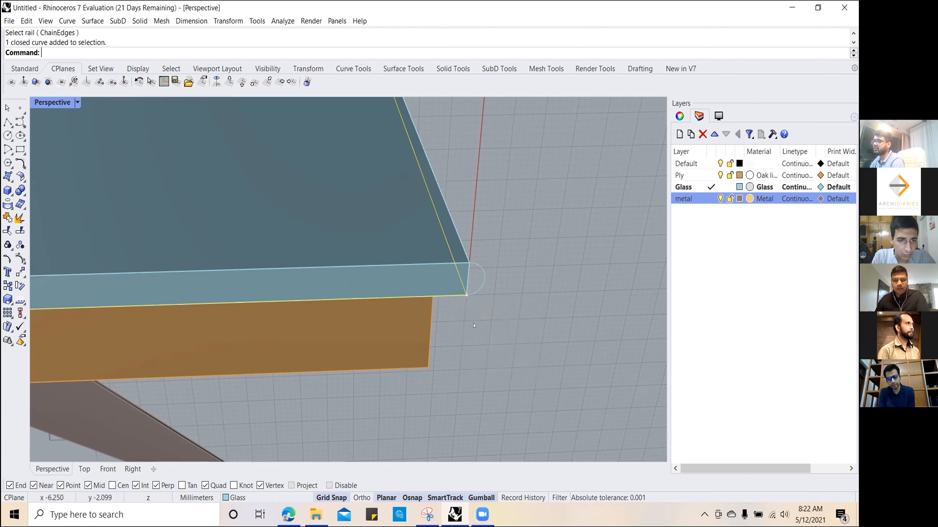
{"action": "left_click", "coordinate": [92, 21]}
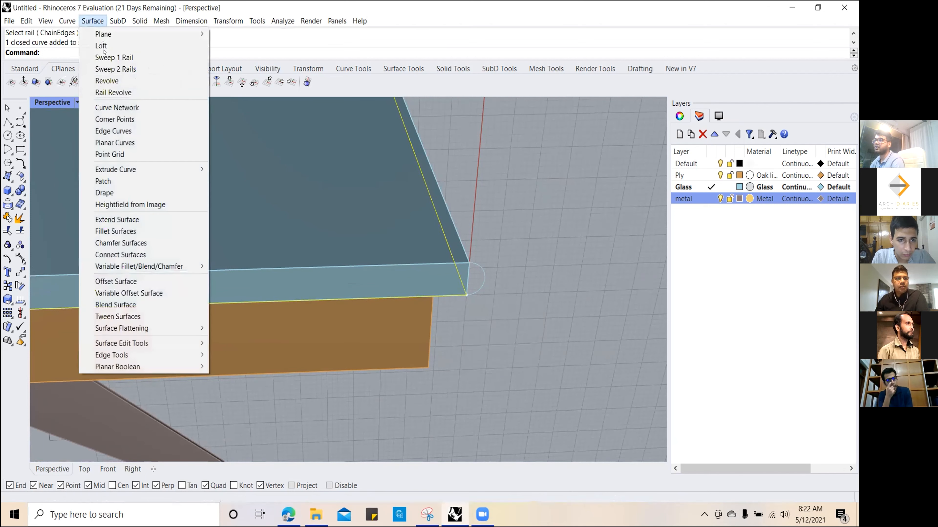
{"action": "left_click", "coordinate": [105, 59]}
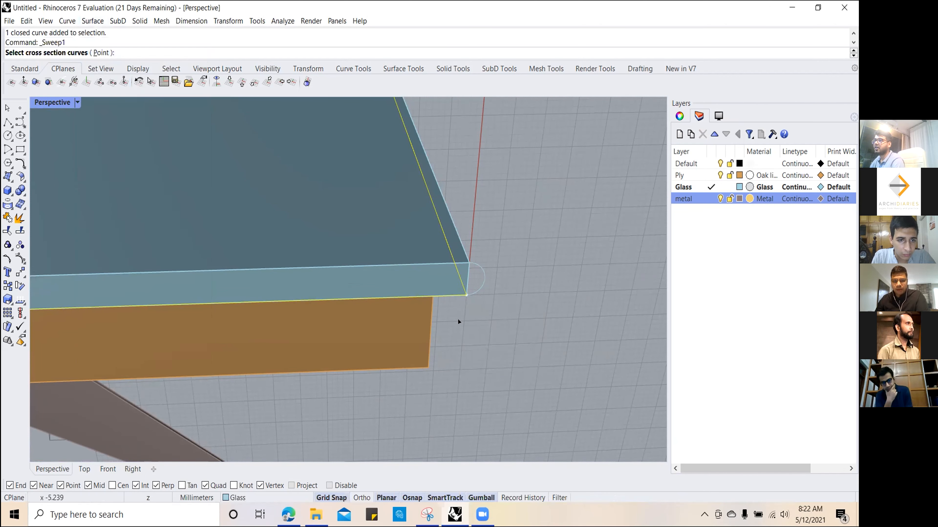
{"action": "left_click", "coordinate": [475, 293]}
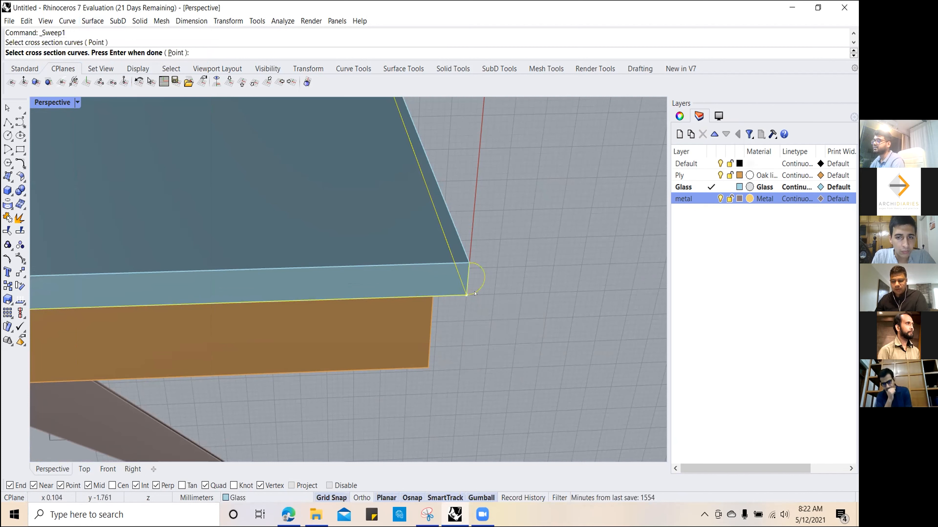
{"action": "key", "text": "Return"}
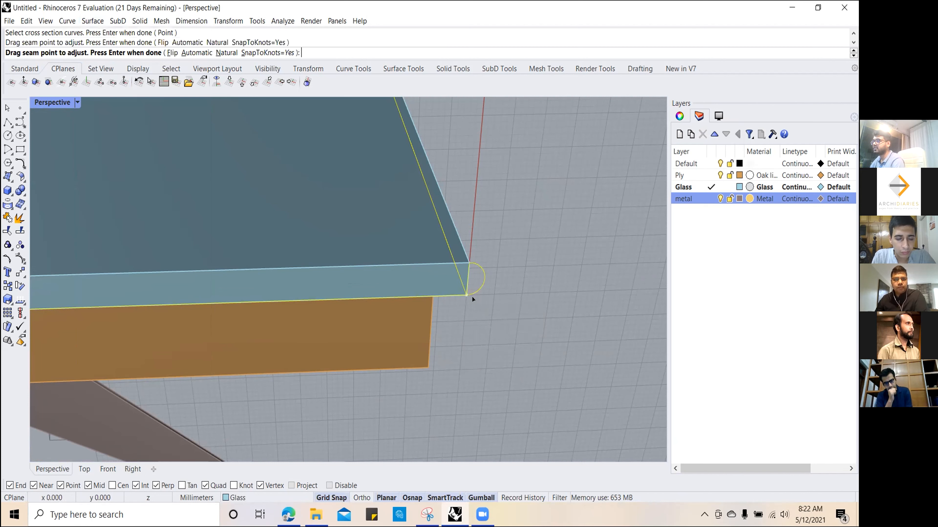
{"action": "key", "text": "Return"}
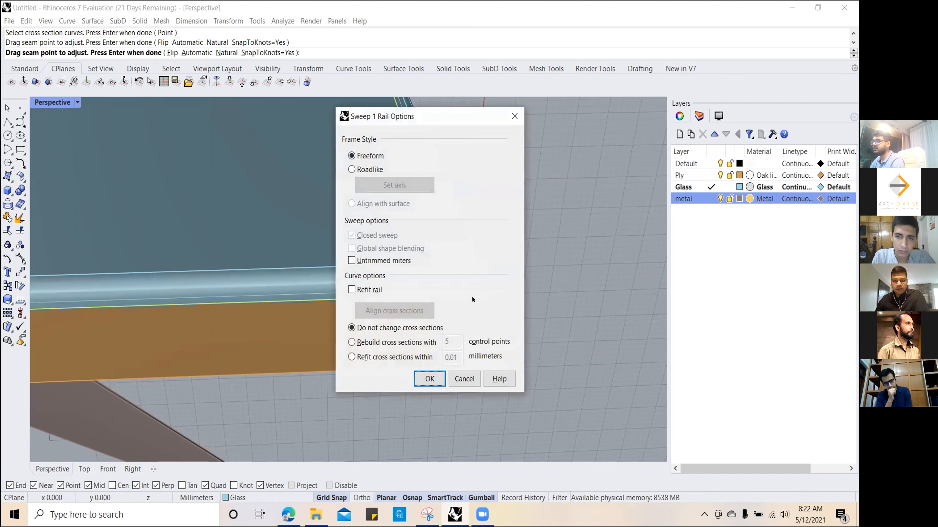
{"action": "key", "text": "Return"}
{"action": "left_click", "coordinate": [511, 349]}
Step: Select the metal leg under the tabletop, start Rotate on it, and set the construction plane to World Top
{"action": "scroll", "coordinate": [526, 326], "scroll_direction": "down", "scroll_amount": 10}
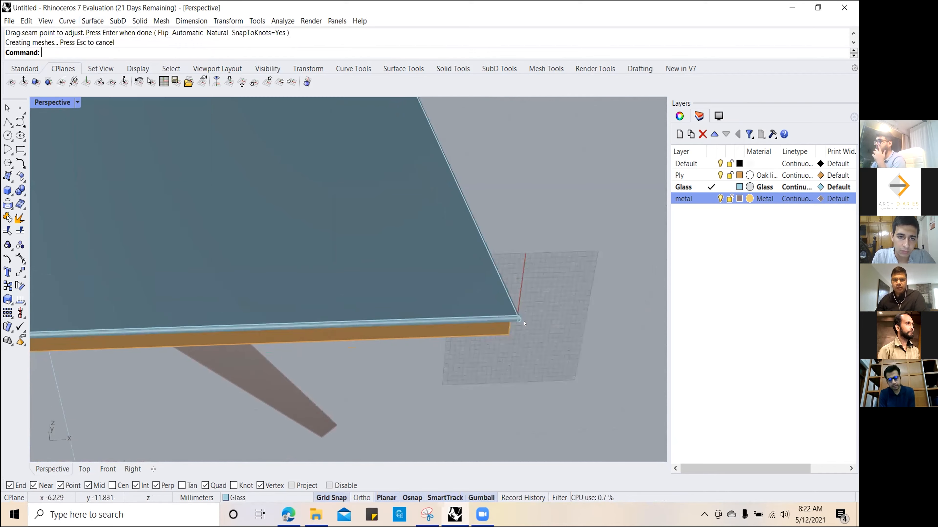
{"action": "scroll", "coordinate": [356, 404], "scroll_direction": "up", "scroll_amount": 2}
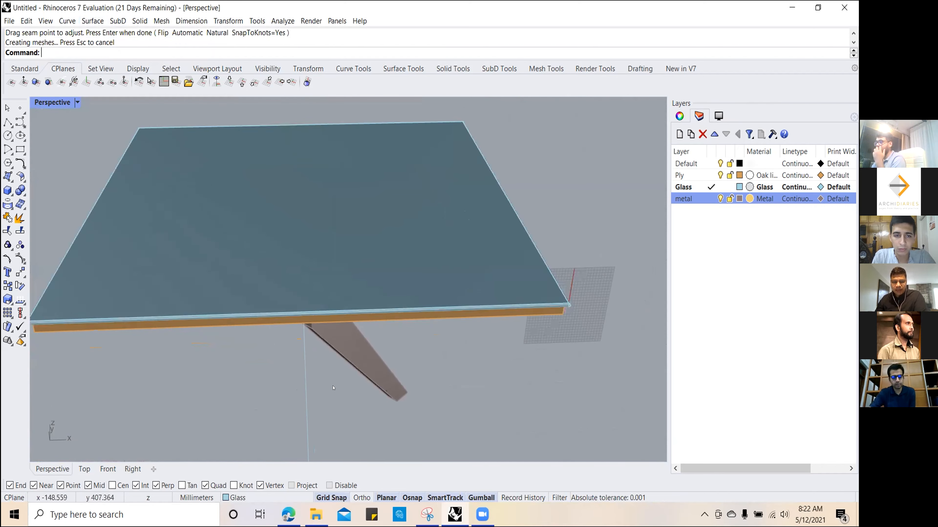
{"action": "right_click_drag", "start_coordinate": [333, 389], "coordinate": [349, 315]}
{"action": "left_click", "coordinate": [349, 315]}
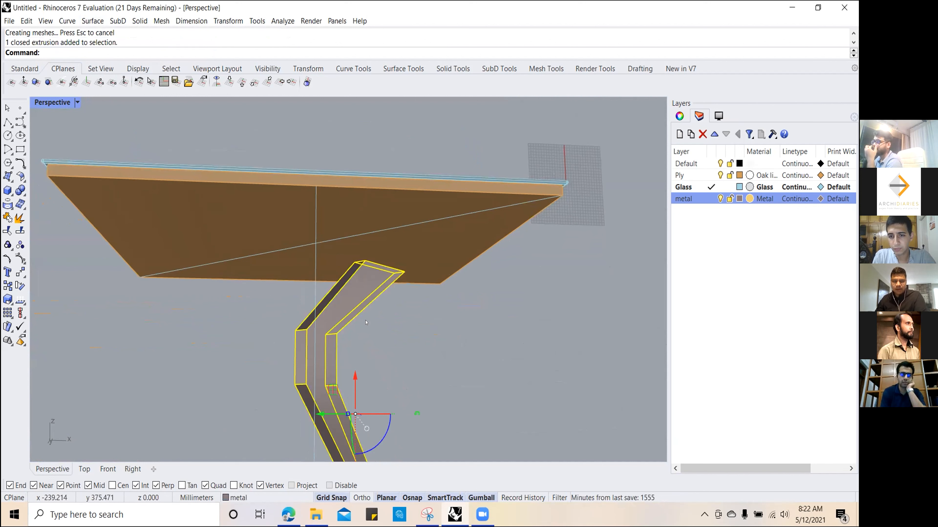
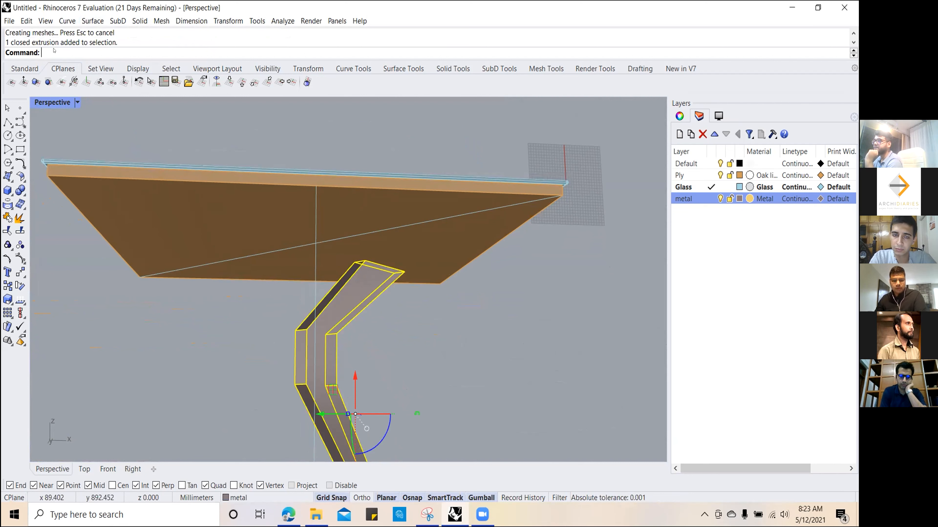
{"action": "type", "text": "rot"}
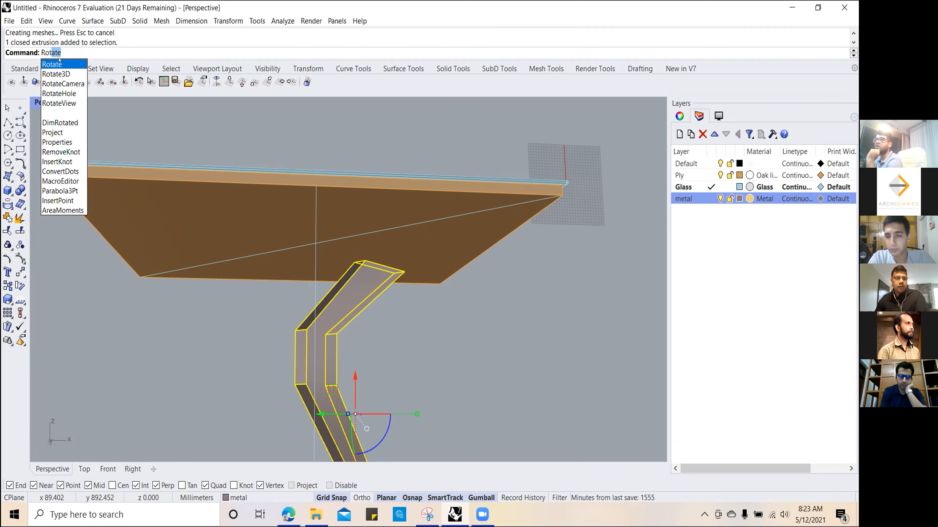
{"action": "left_click", "coordinate": [59, 64]}
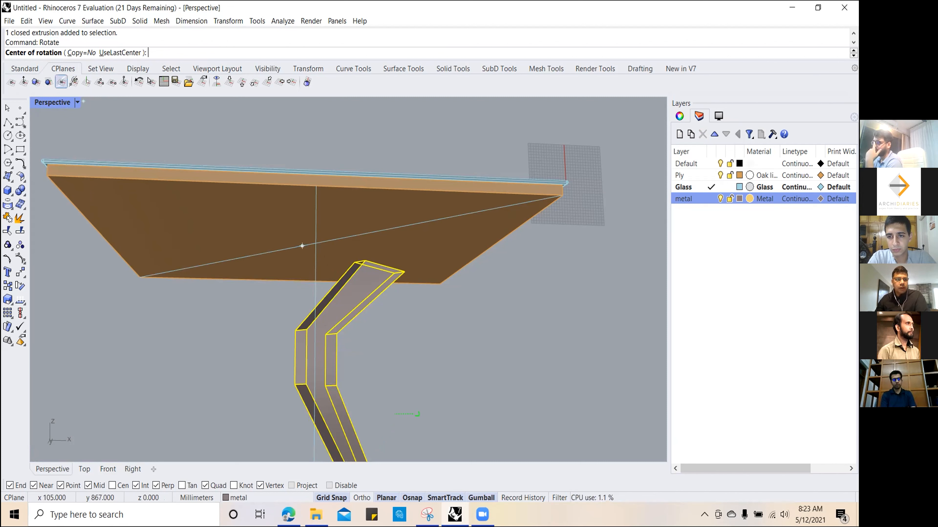
{"action": "left_click", "coordinate": [229, 82]}
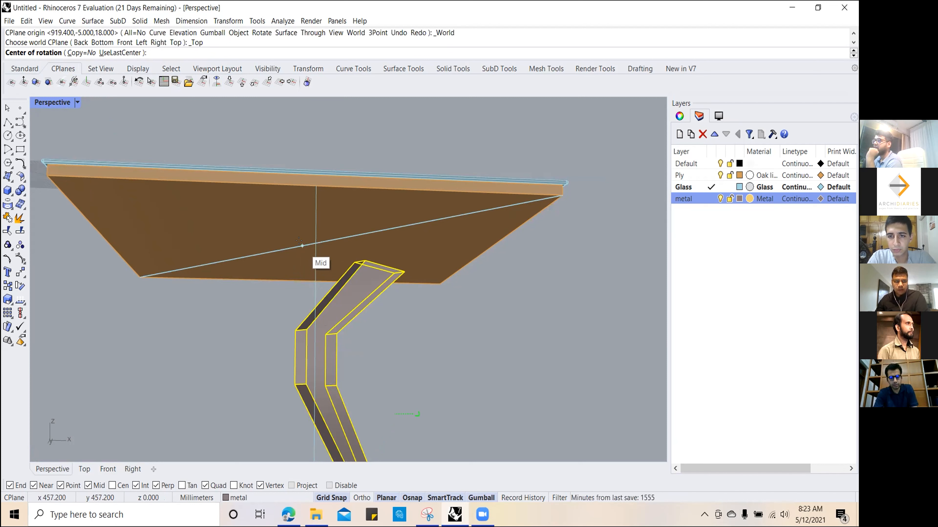
Step: Place three rotated copies of the leg at 90° intervals around the midpoint of the diagonal under the tabletop, with Copy=Yes
{"action": "left_click", "coordinate": [299, 243]}
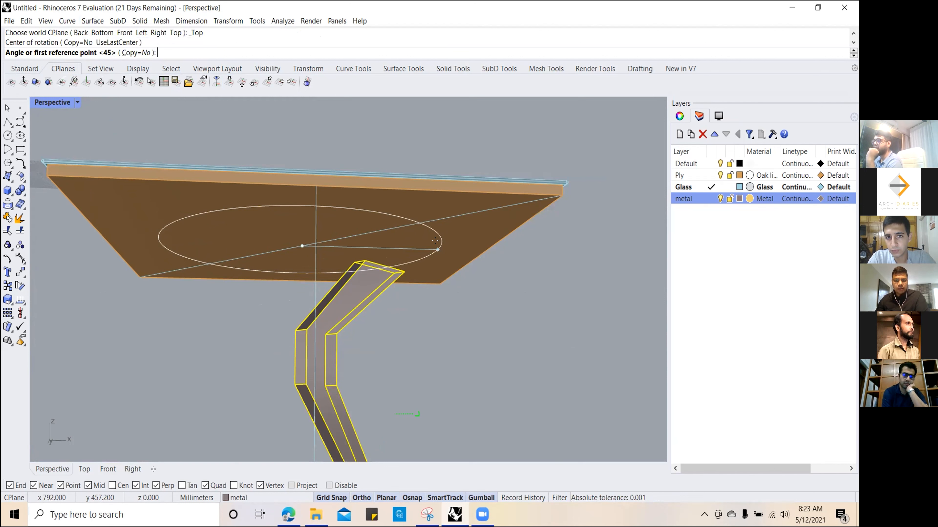
{"action": "left_click", "coordinate": [438, 250]}
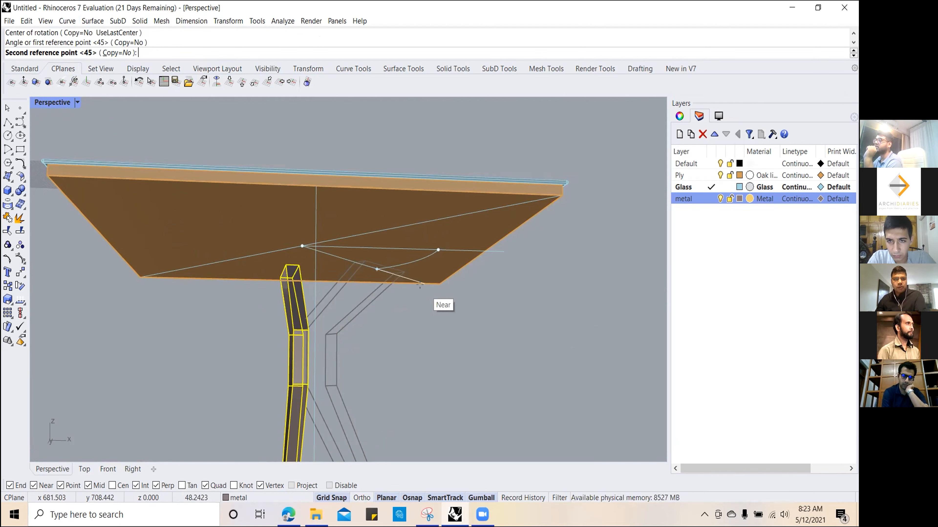
{"action": "left_click", "coordinate": [117, 53]}
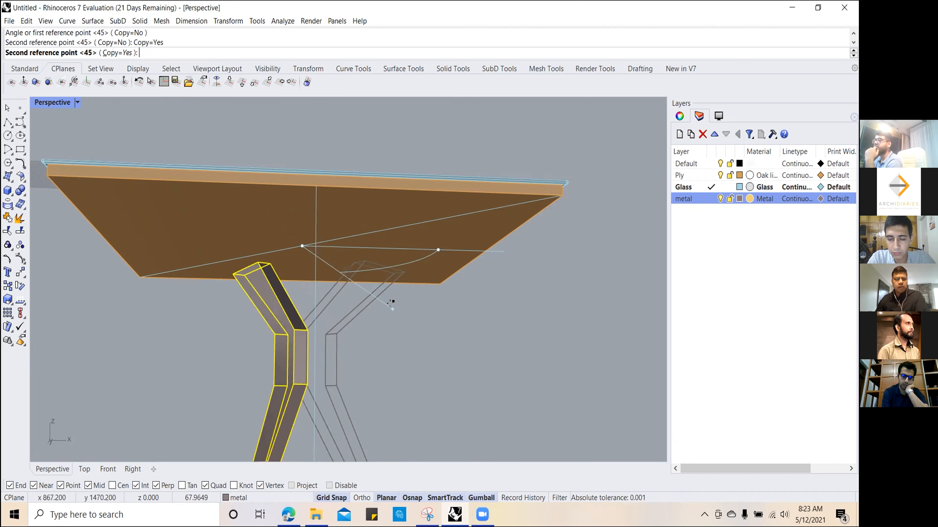
{"action": "key", "text": "F8"}
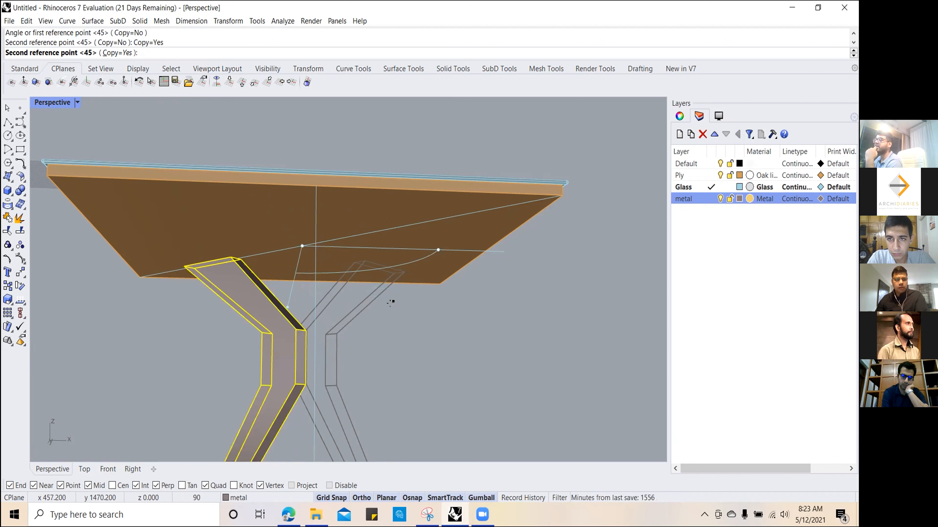
{"action": "left_click", "coordinate": [391, 302]}
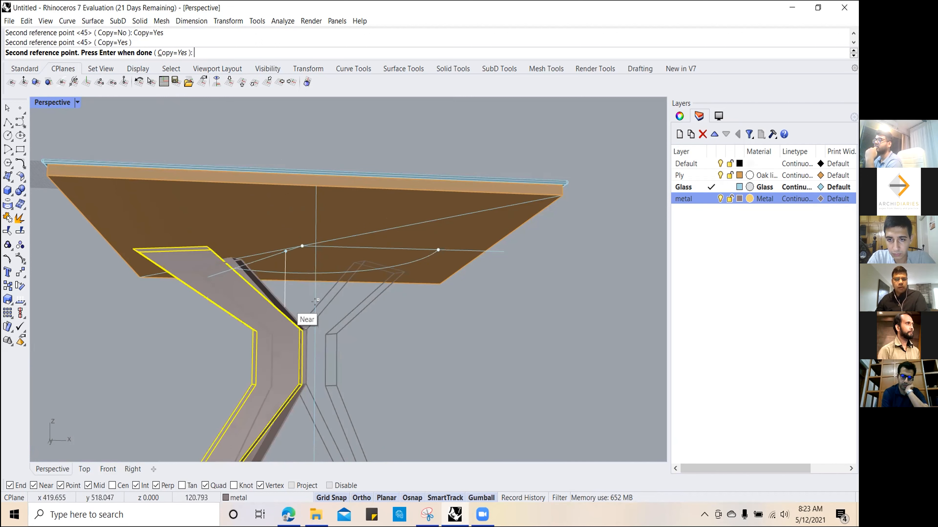
{"action": "left_click", "coordinate": [315, 284]}
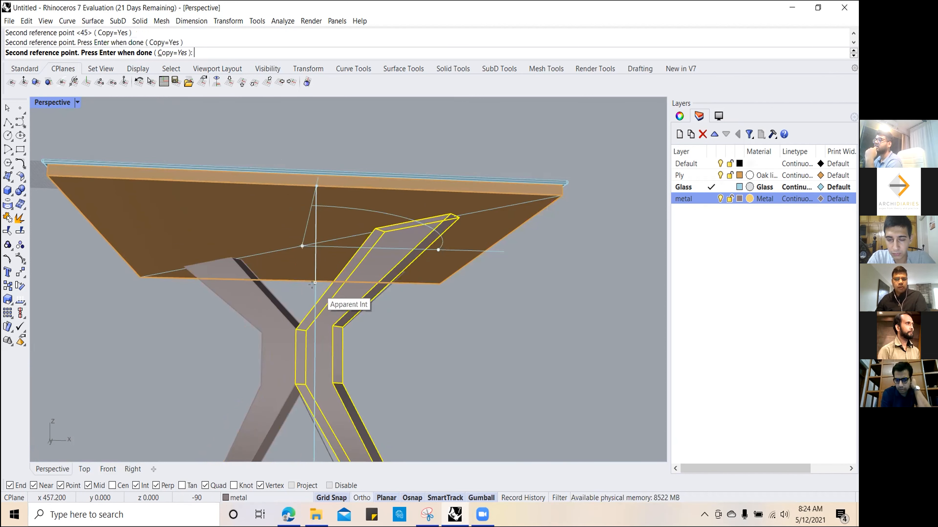
{"action": "key", "text": "F8"}
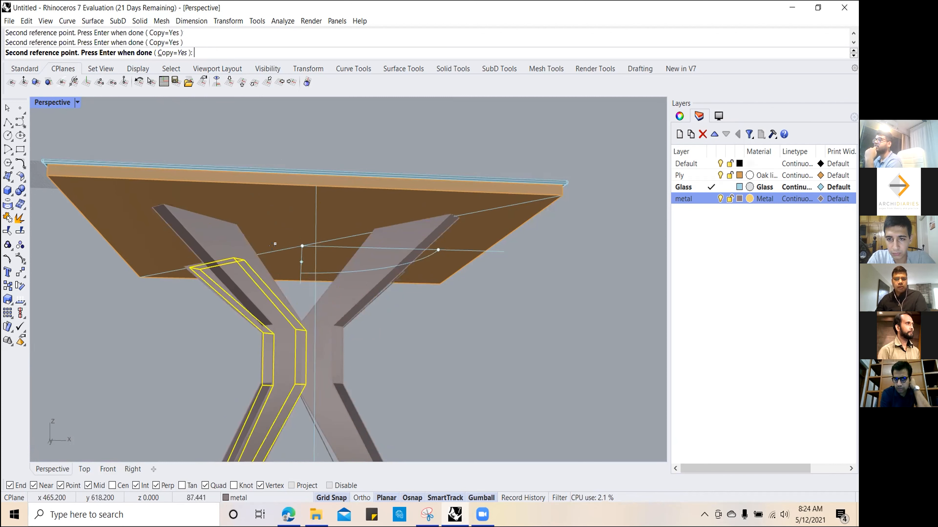
{"action": "key", "text": "Return"}
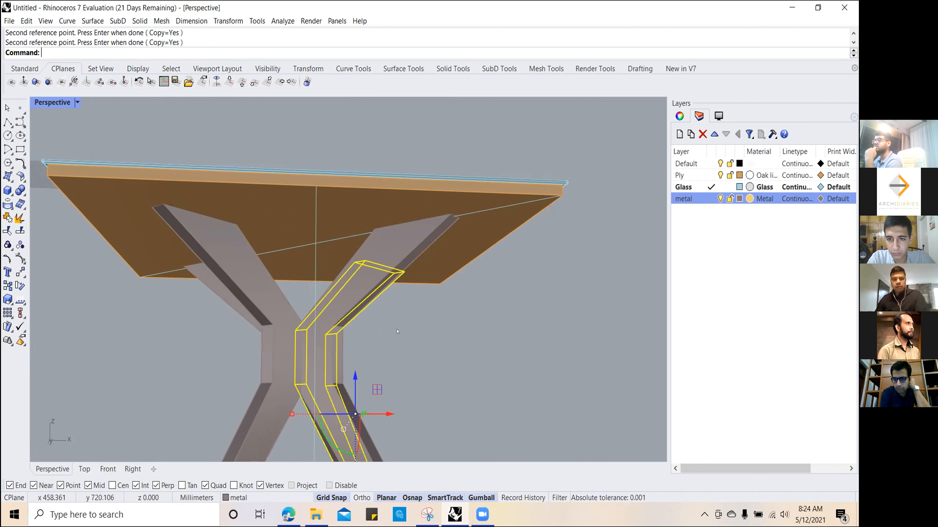
Step: Deselect the leg and examine the whole table with its crossed legs from the side
{"action": "scroll", "coordinate": [448, 340], "scroll_direction": "down", "scroll_amount": 5}
{"action": "right_click_drag", "start_coordinate": [448, 340], "coordinate": [232, 331]}
{"action": "key", "text": "Escape"}
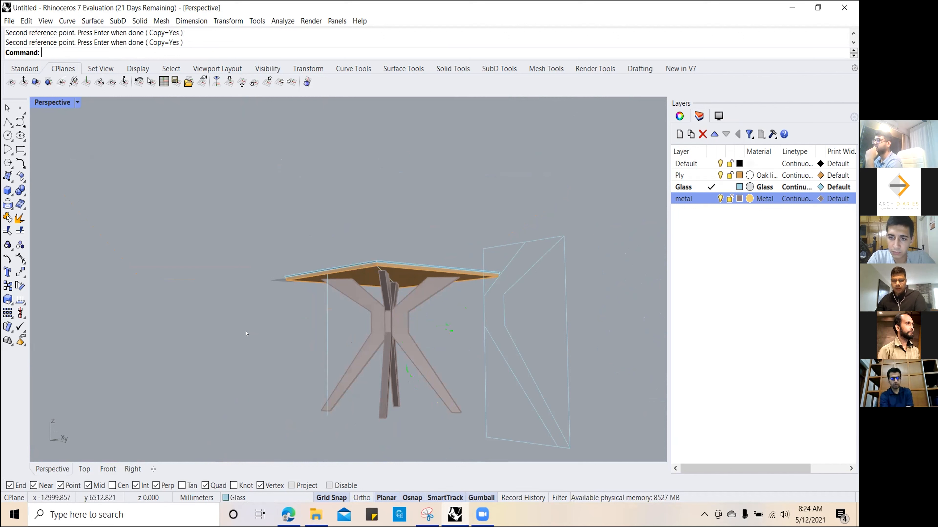
{"action": "scroll", "coordinate": [267, 317], "scroll_direction": "down", "scroll_amount": 2}
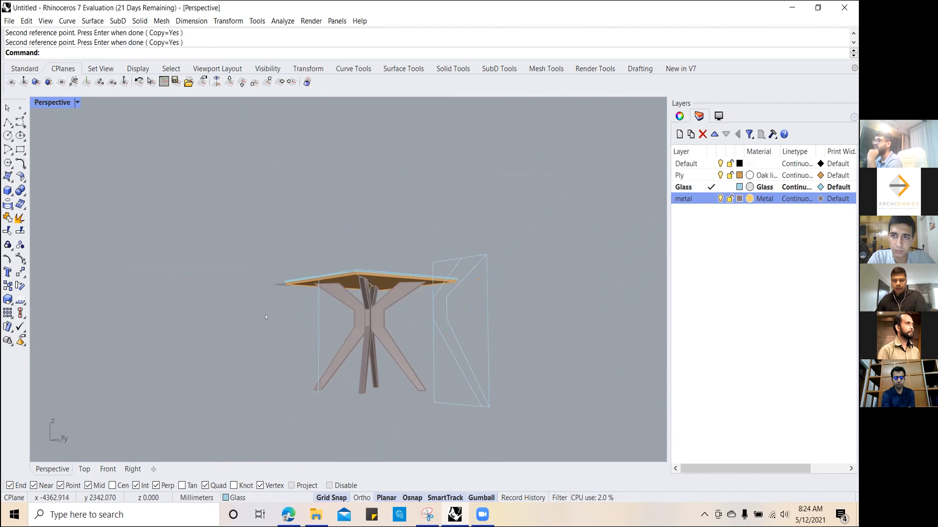
{"action": "scroll", "coordinate": [267, 317], "scroll_direction": "down", "scroll_amount": 1}
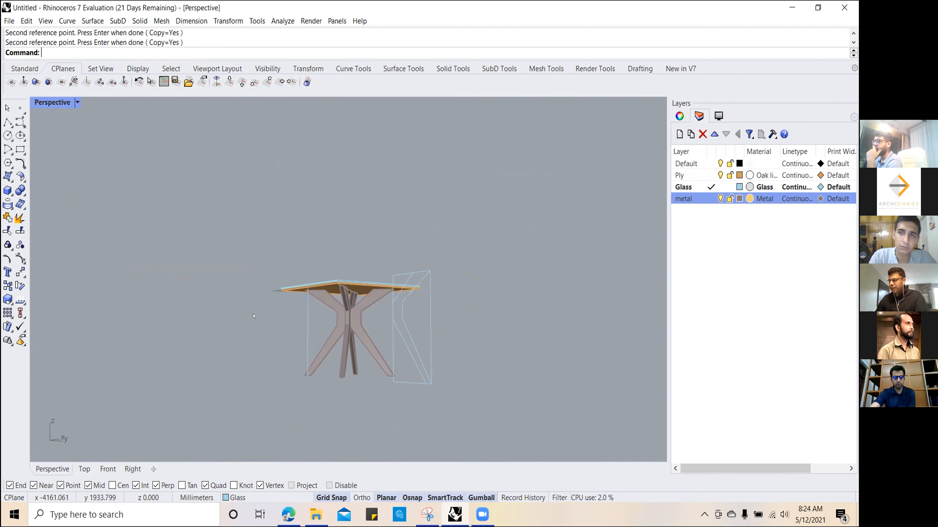